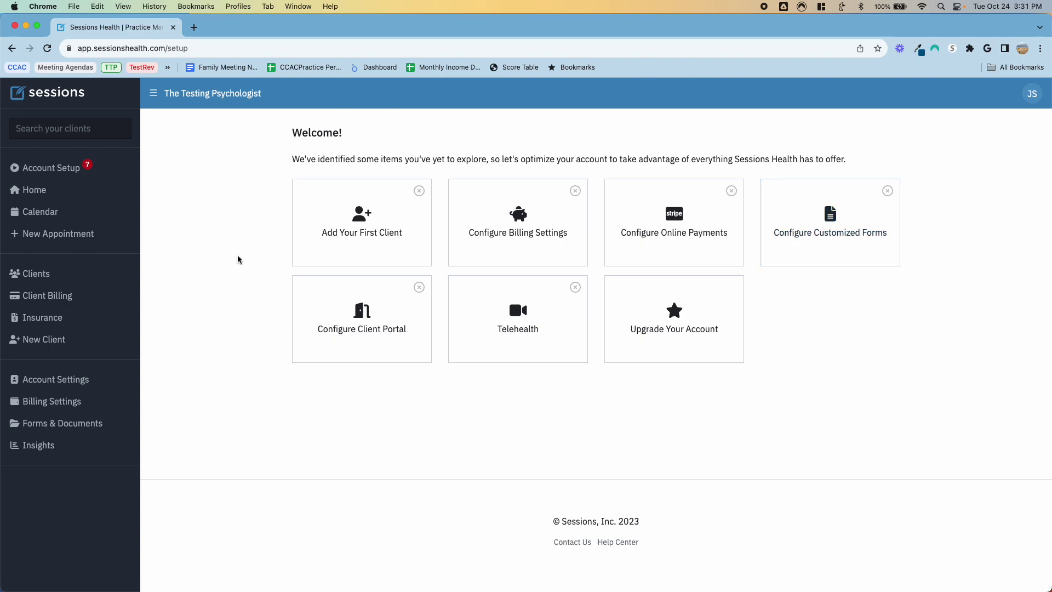
Step: Add a new client in the New Client form, entering the first name, last name and e-mail
click(351, 239)
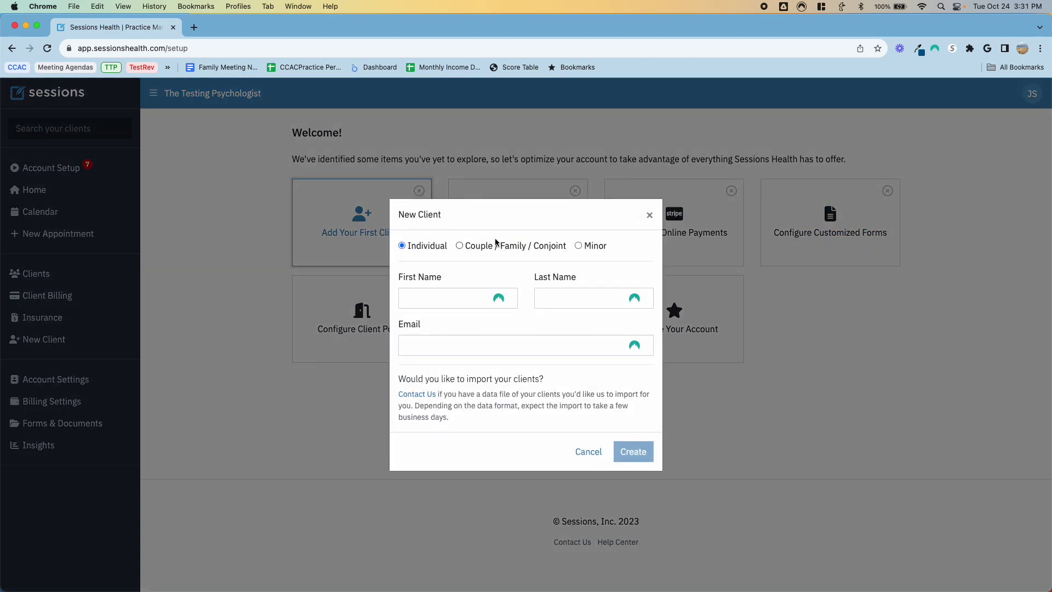
click(453, 303)
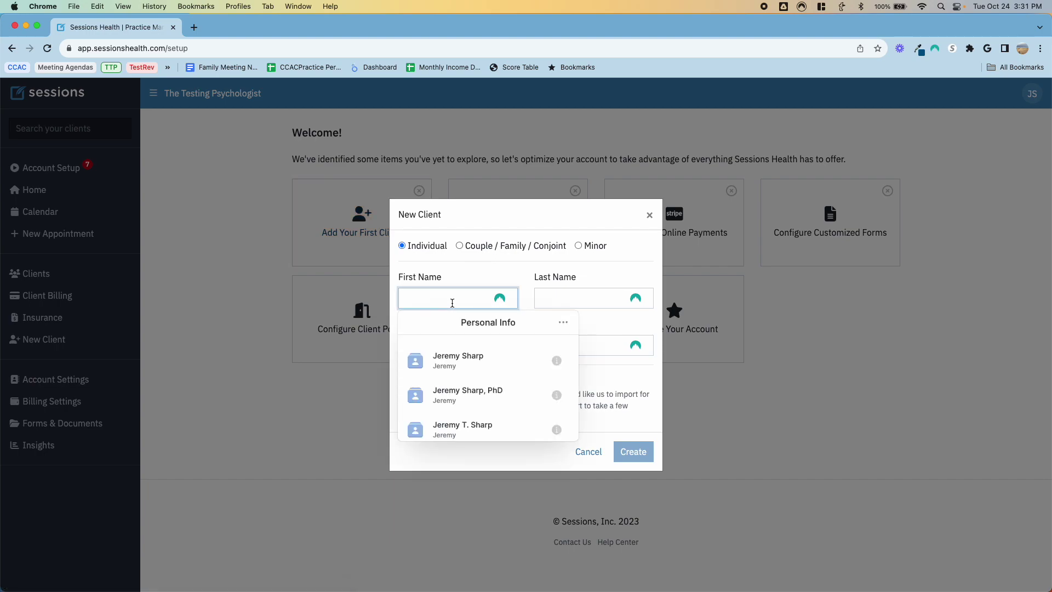
key(Tab)
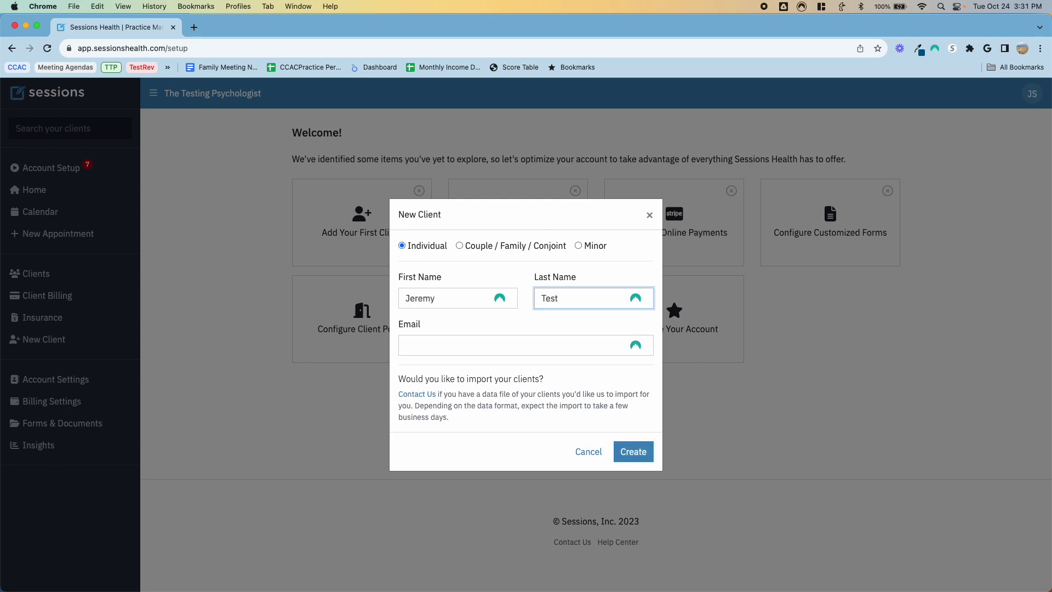
key(Tab)
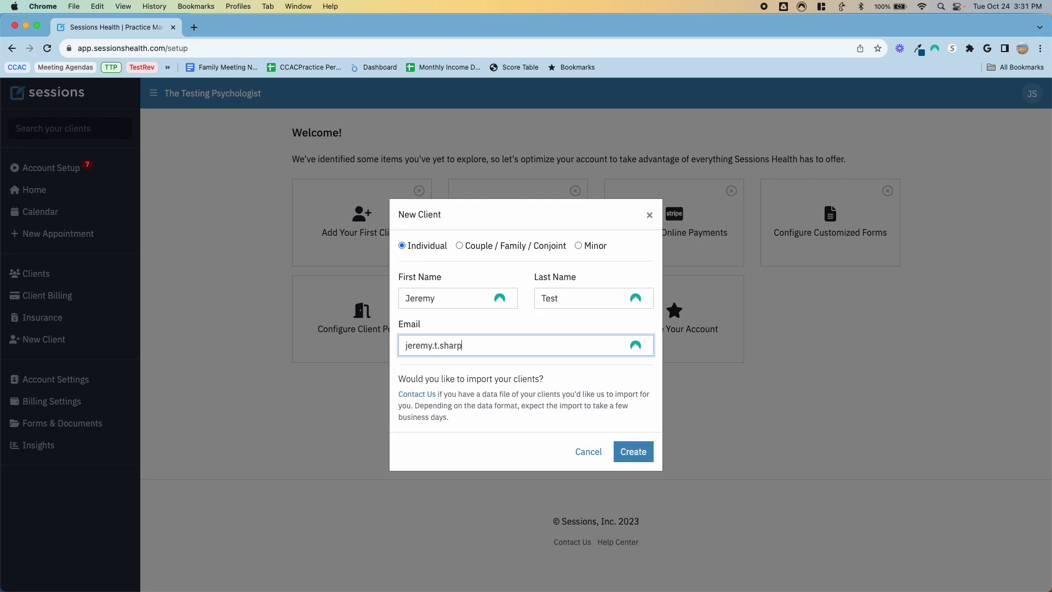
key(BackSpace)
key(BackSpace)
key(BackSpace)
key(BackSpace)
key(BackSpace)
key(BackSpace)
key(BackSpace)
key(BackSpace)
key(BackSpace)
key(BackSpace)
key(BackSpace)
key(BackSpace)
key(BackSpace)
click(627, 452)
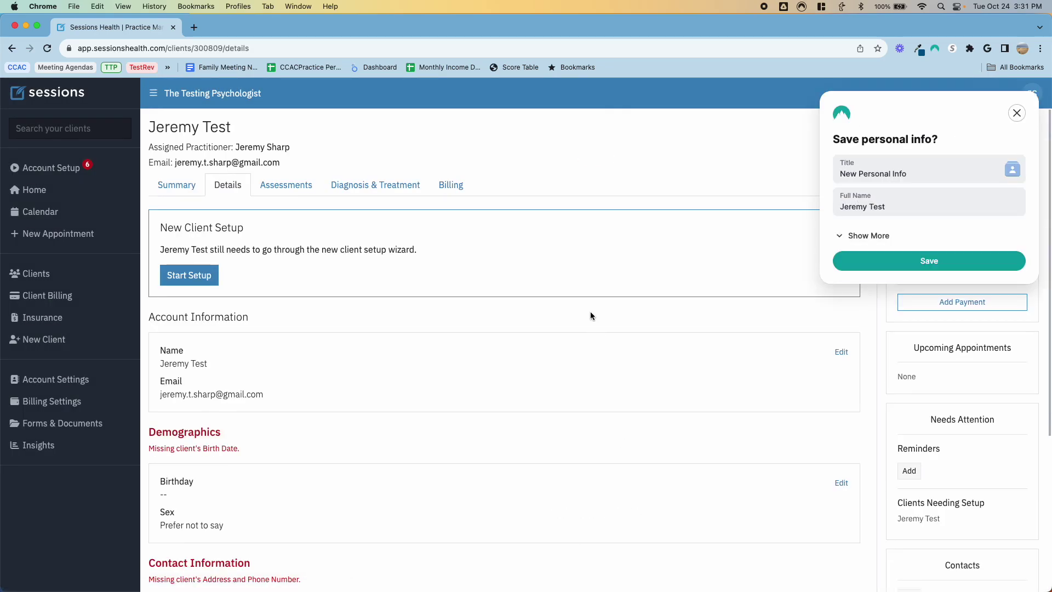
Step: Close the browser's 'Save personal info?' popup
click(1016, 112)
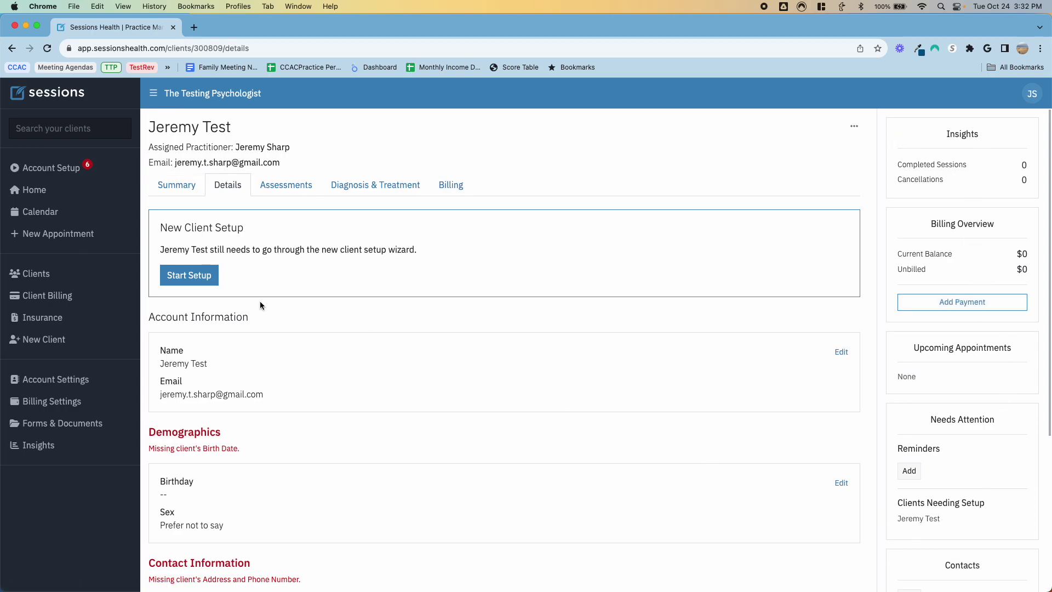
Step: Start the client setup wizard and record the pronouns he/him
click(204, 275)
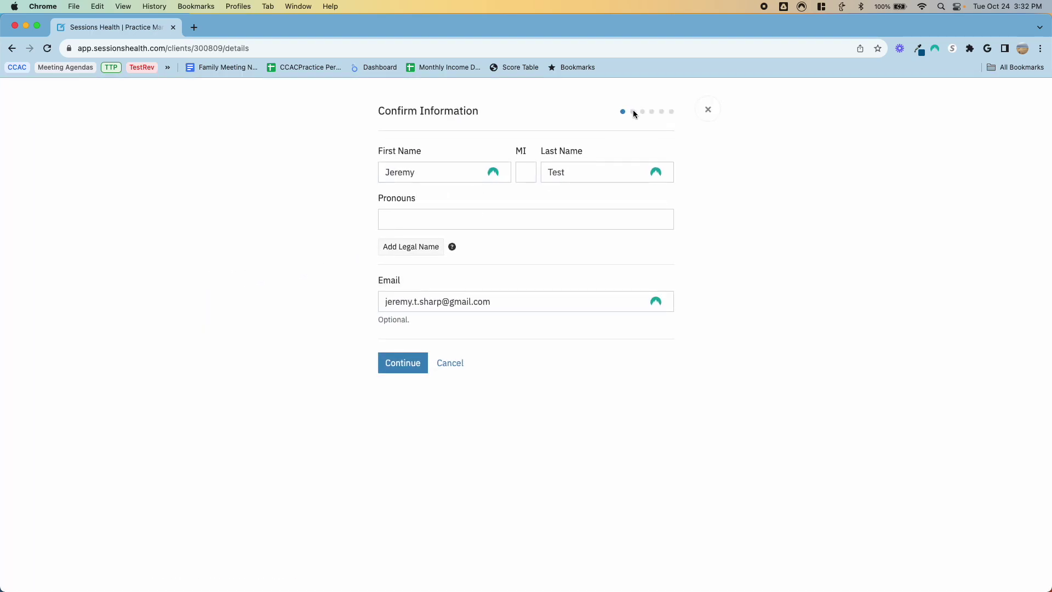
click(433, 218)
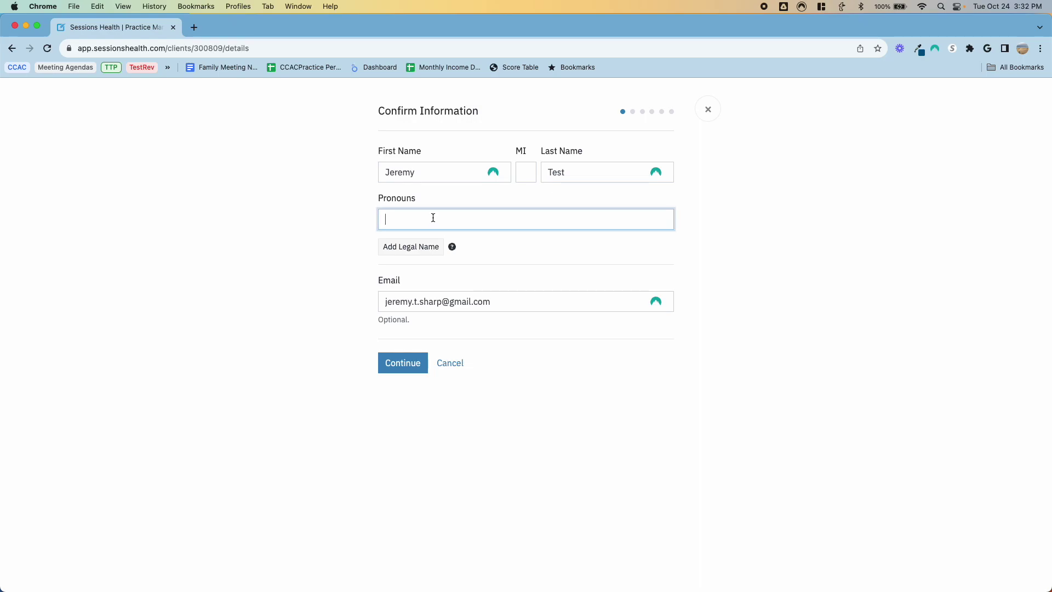
text(he/him)
click(415, 360)
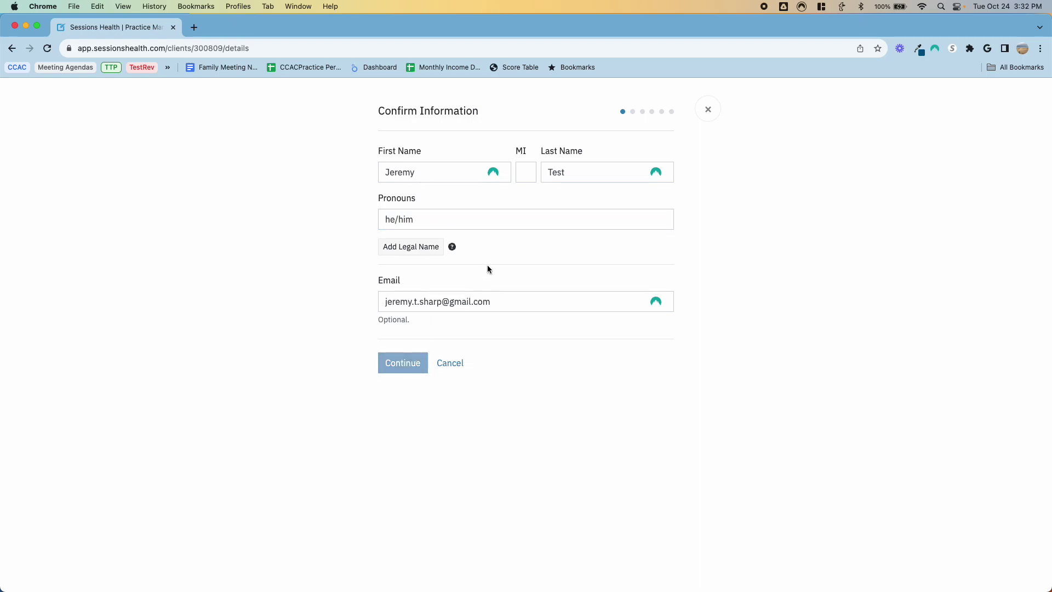
Step: Enter the client's birthday with reminders on, sex Male and gender identity Cis/het
text(01/01/1990)
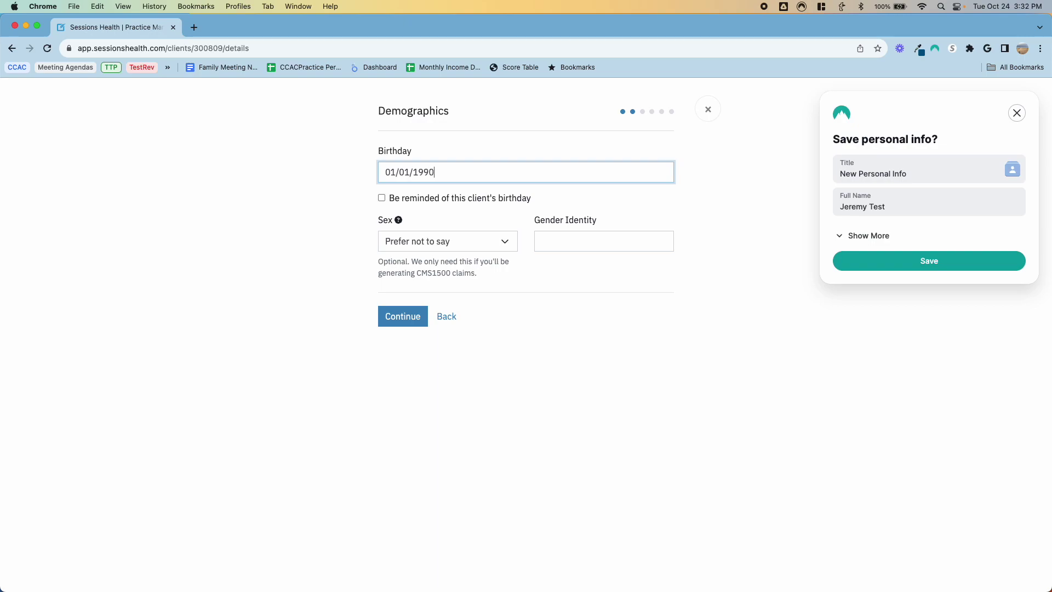
key(Tab)
key(space)
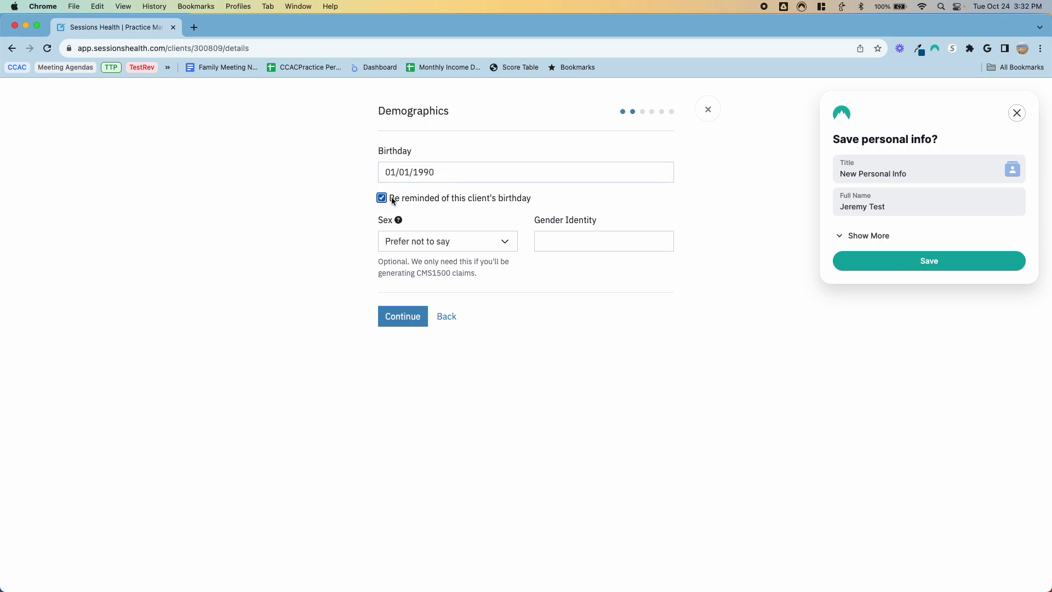
click(493, 241)
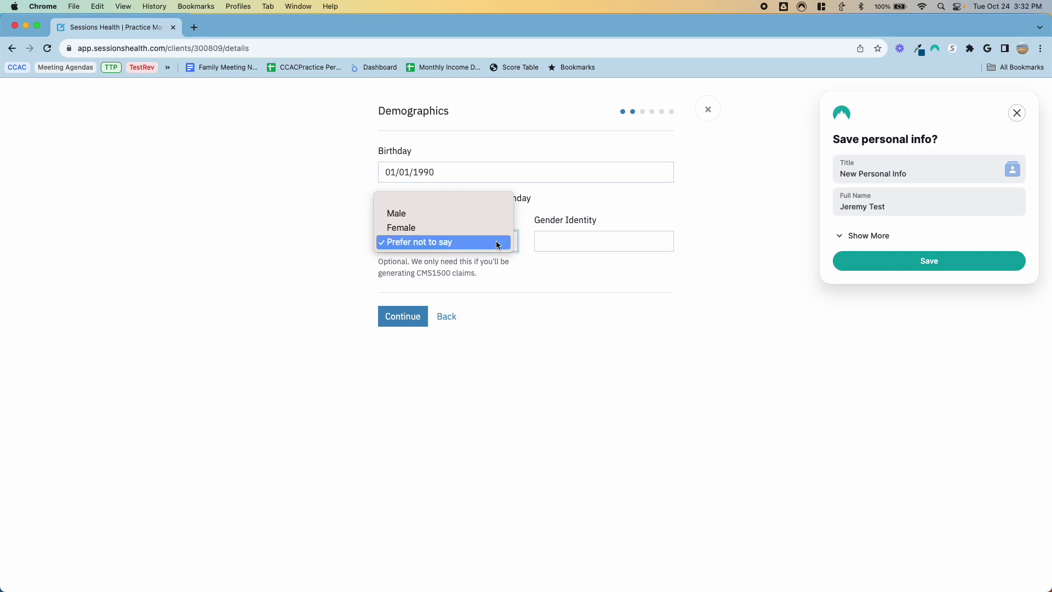
click(467, 222)
click(586, 242)
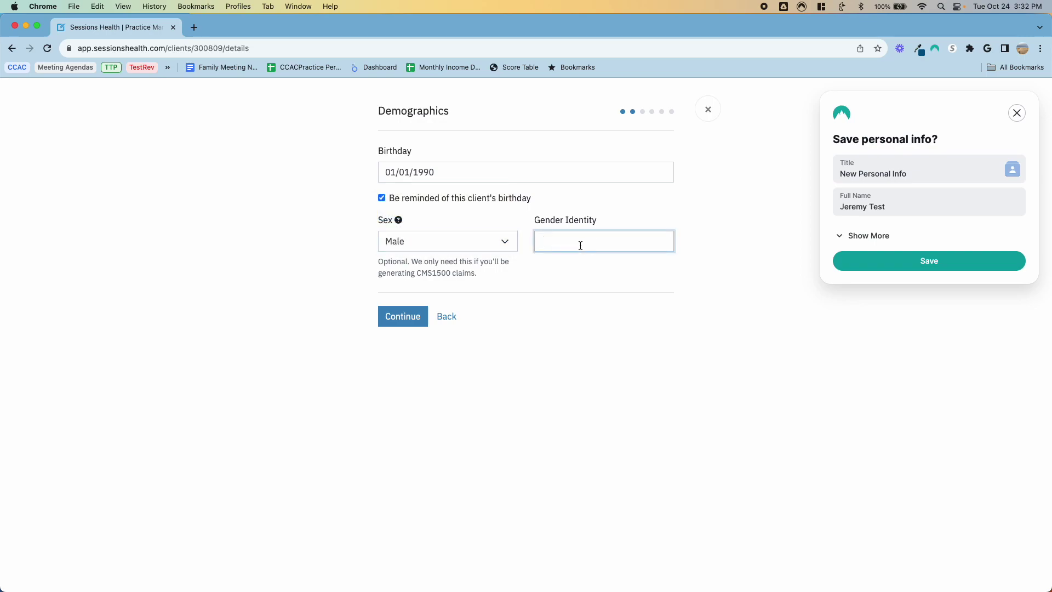
click(579, 288)
click(578, 242)
text(Cis)
key(BackSpace)
text(s/het)
Step: Enter the client's primary phone number on the Contact Information step
click(396, 316)
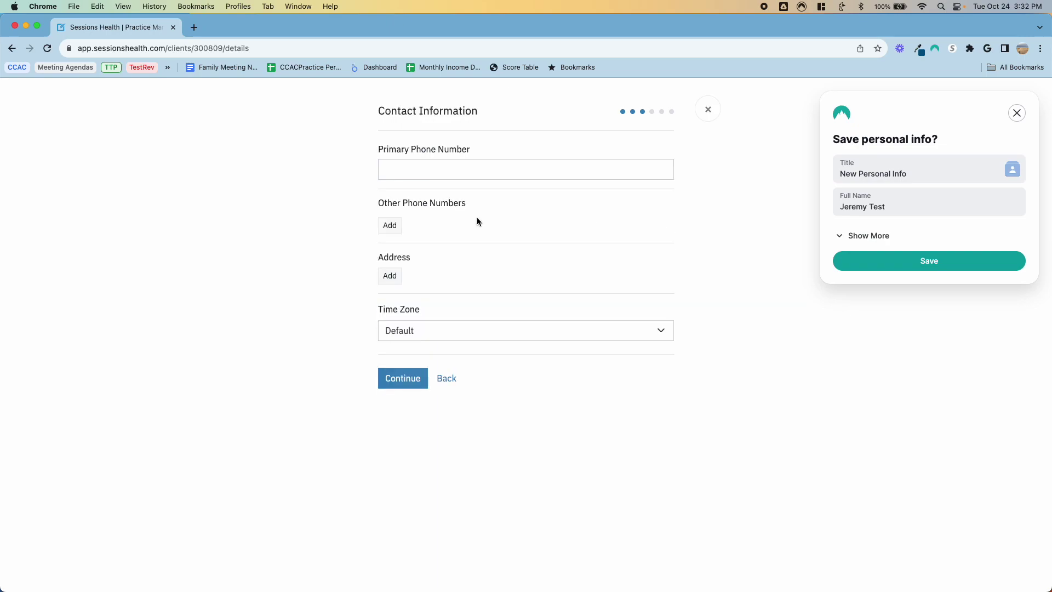
click(434, 172)
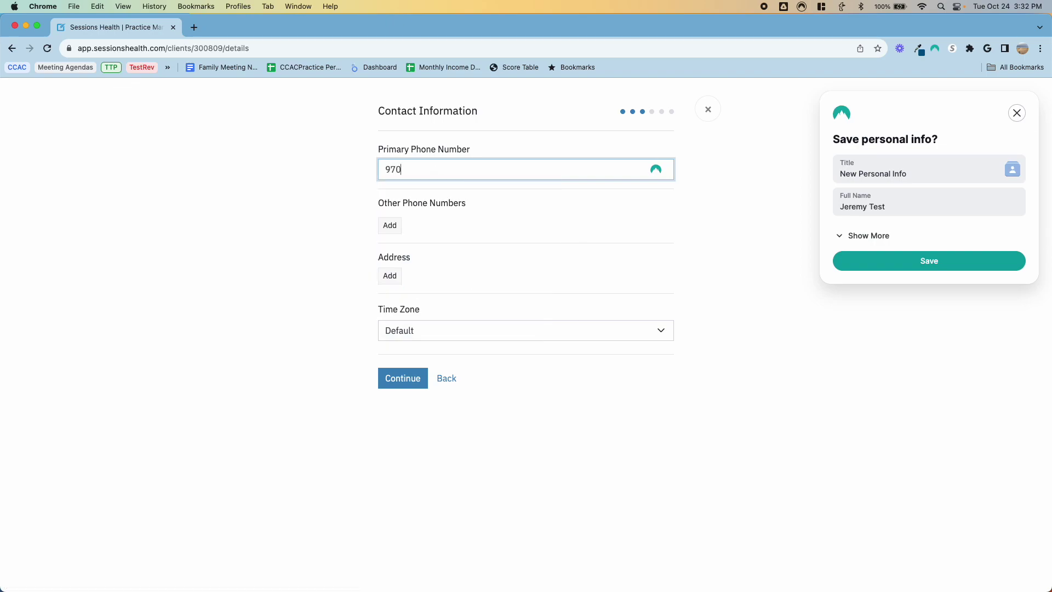
key(Tab)
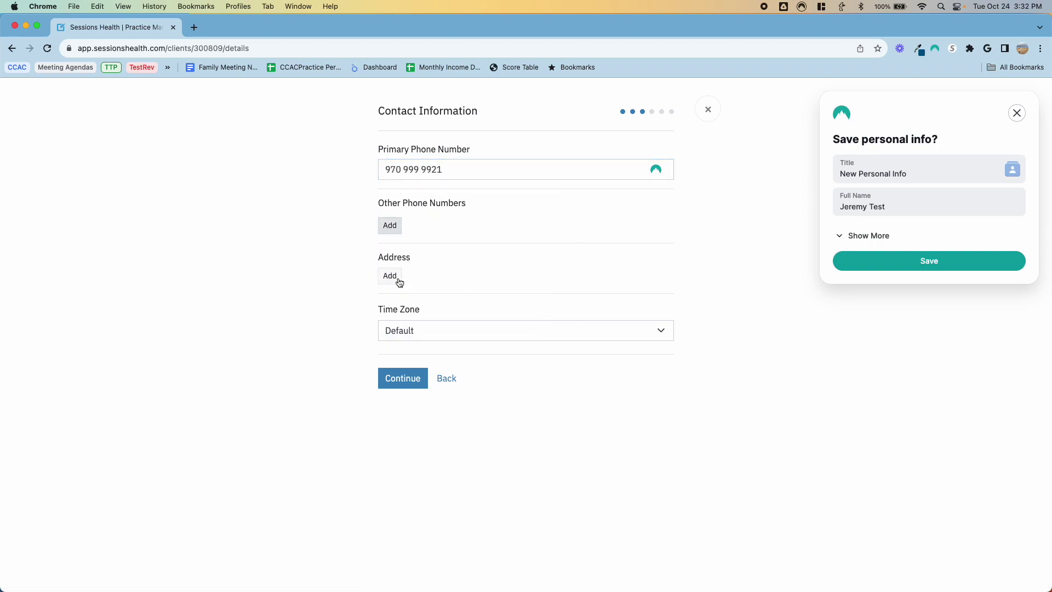
Step: Add the client's primary street, city, state and ZIP, leaving the time zone at Default
click(395, 282)
click(432, 289)
text(1234 Main st)
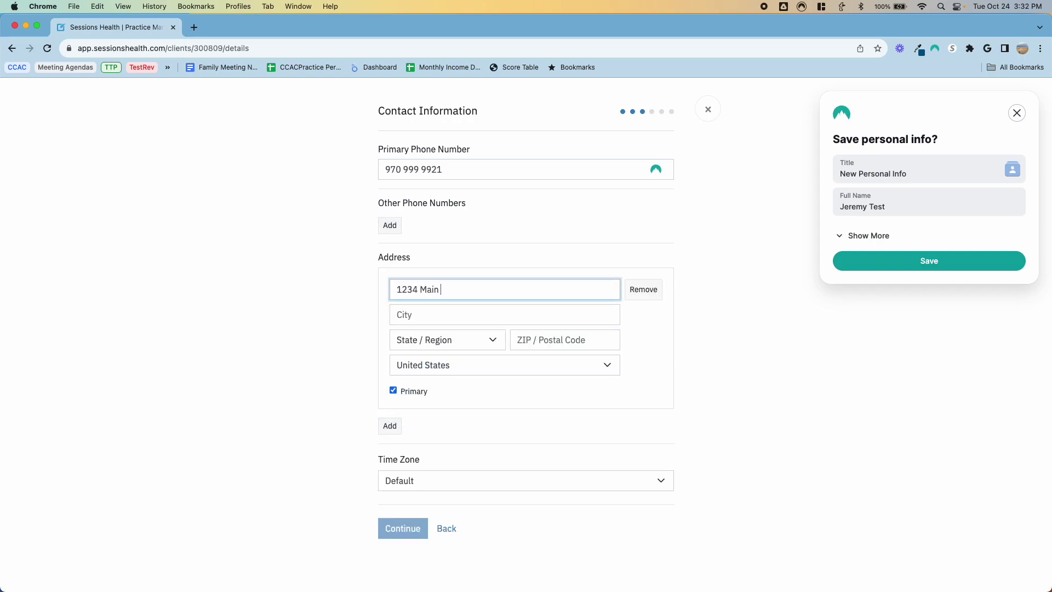
key(Tab)
key(Tab)
key(shift+Tab)
text(;f)
key(super+v)
key(Tab)
text(co)
key(shift+Tab)
text(Fort Collins)
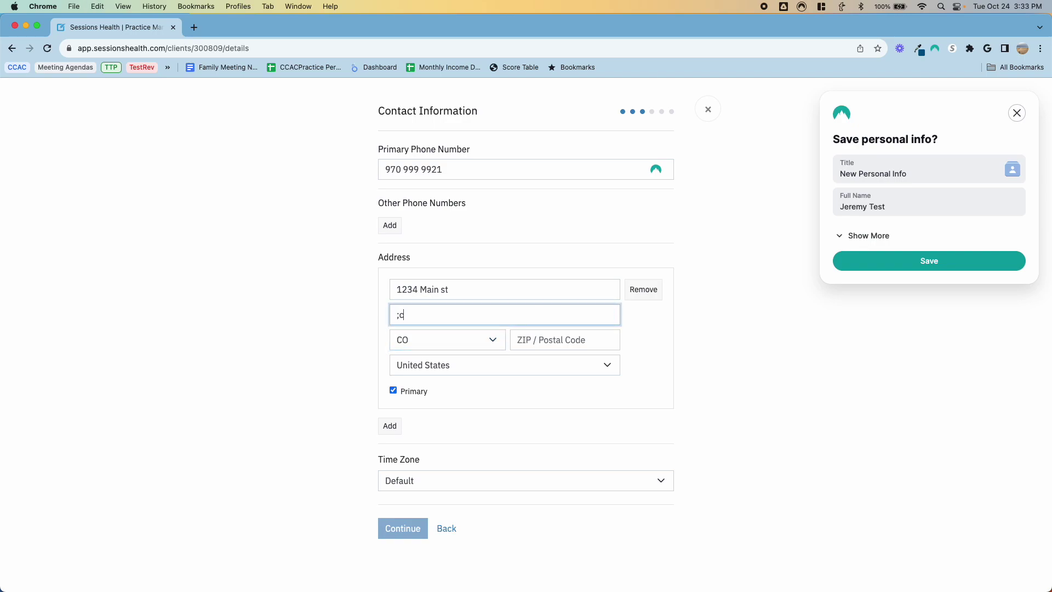
key(Tab)
key(Tab)
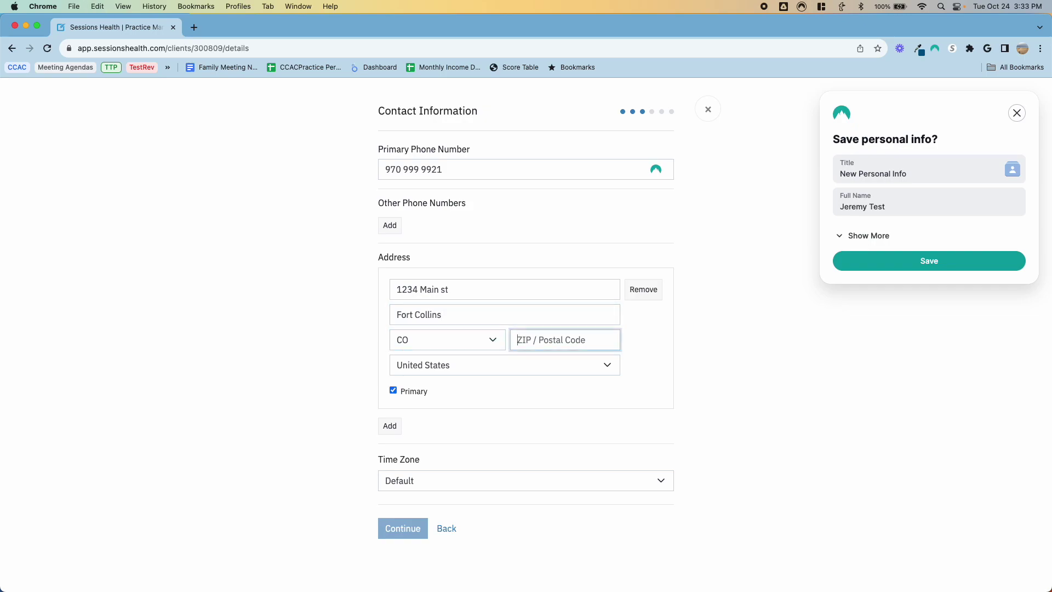
text(80521)
key(Tab)
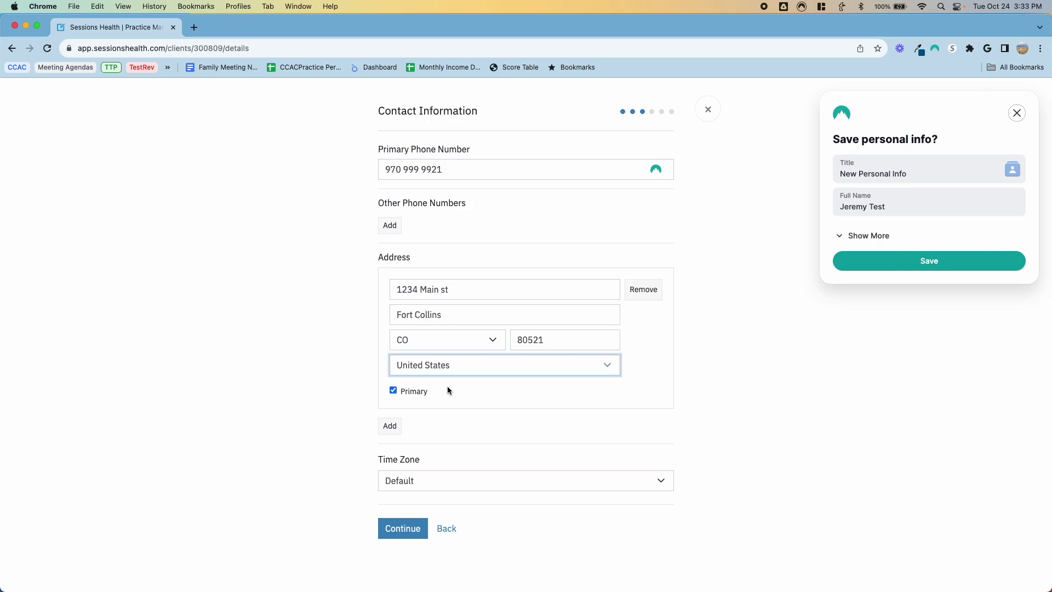
click(411, 481)
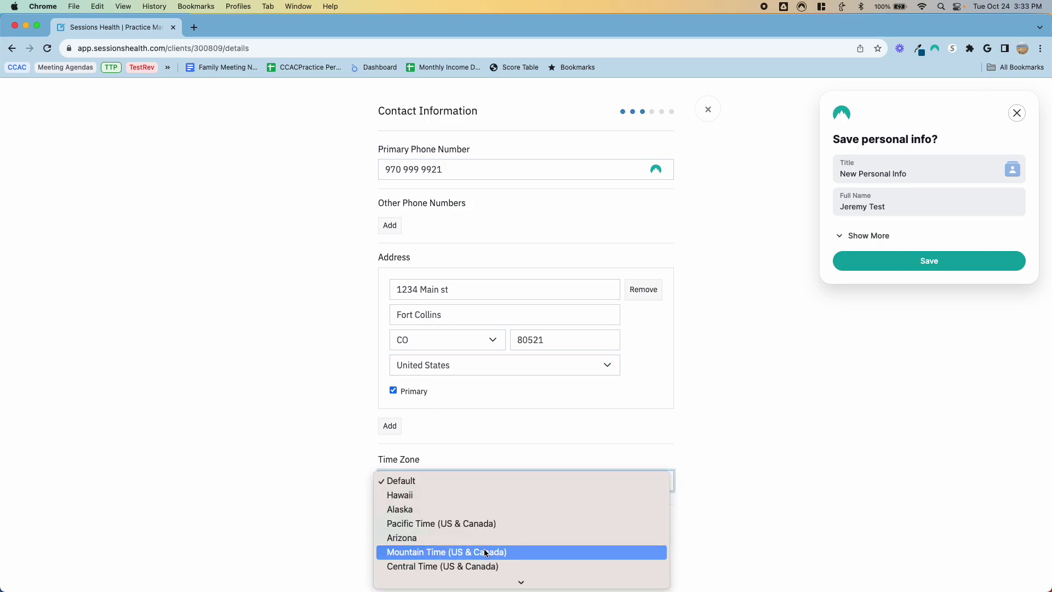
click(289, 475)
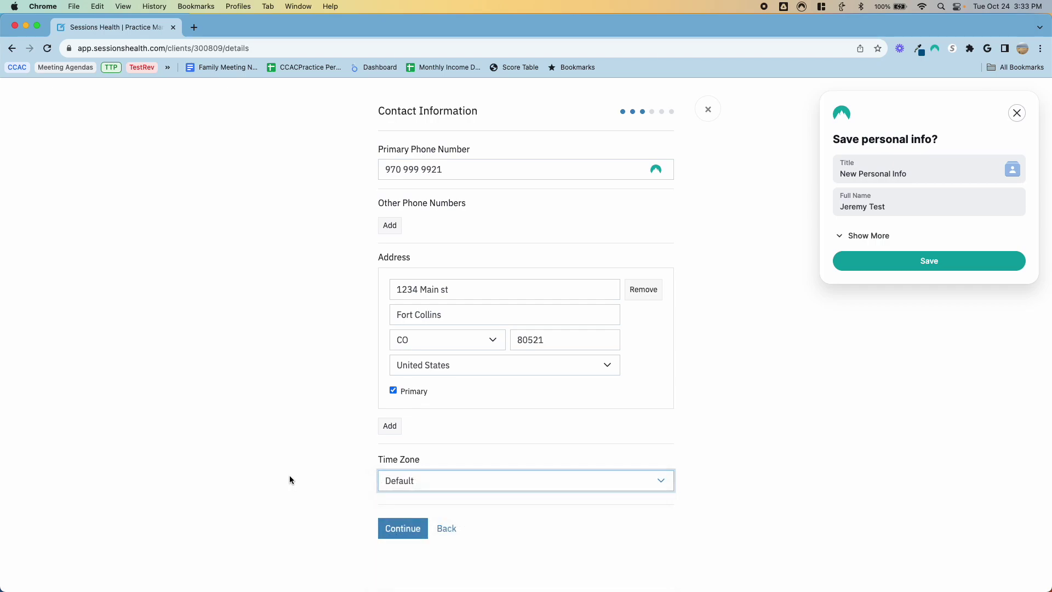
click(419, 529)
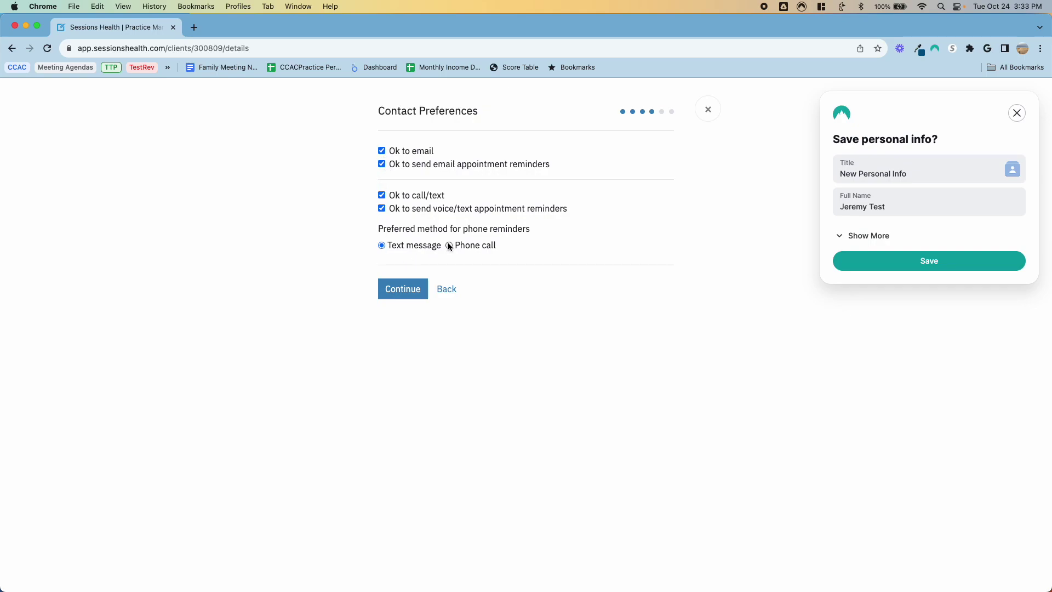
Step: Make insurance the primary billing responsibility with a $30.00 co-pay
click(392, 289)
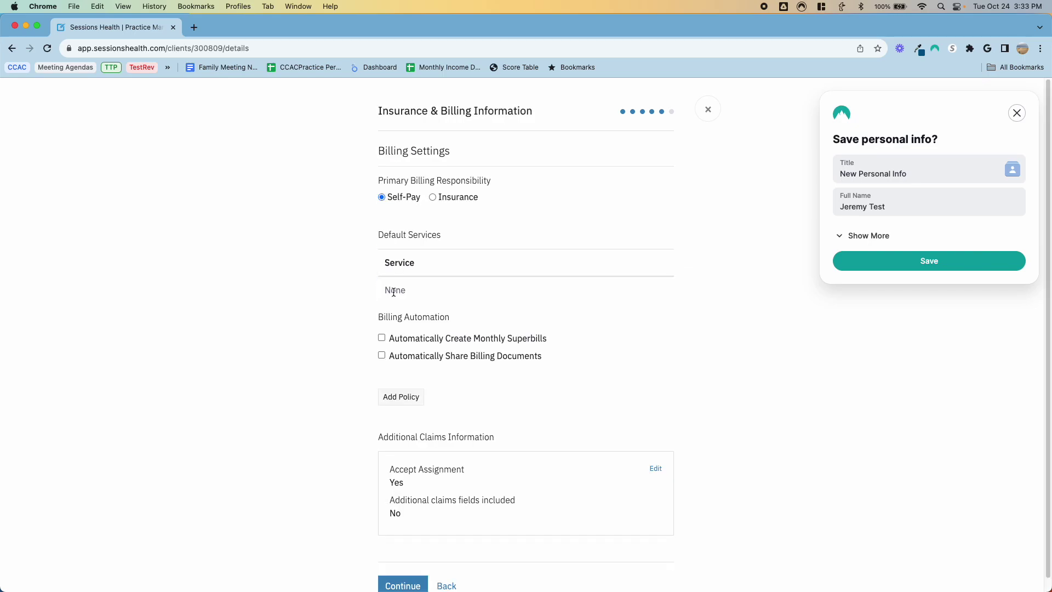
click(433, 197)
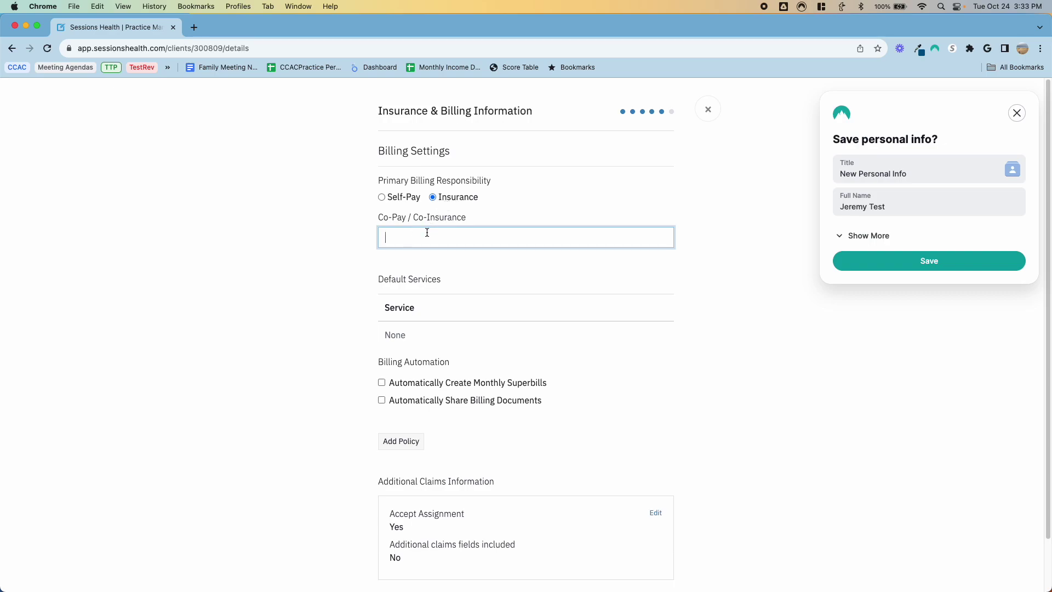
text($30.00)
key(Tab)
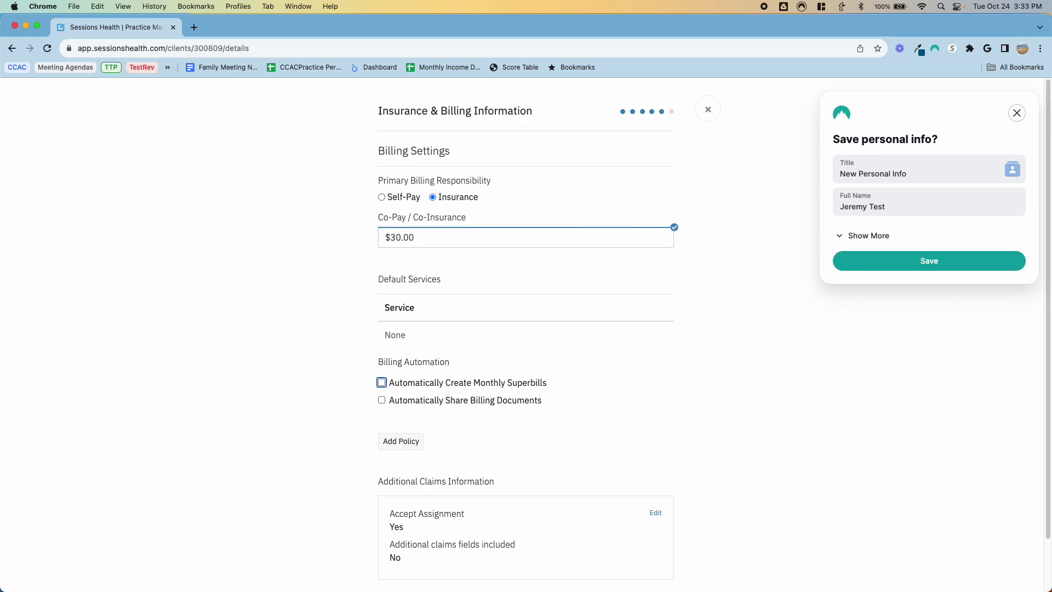
Step: Turn on automatic sharing of billing documents, delivered 15 minutes after creation
scroll(459, 244, down, 2)
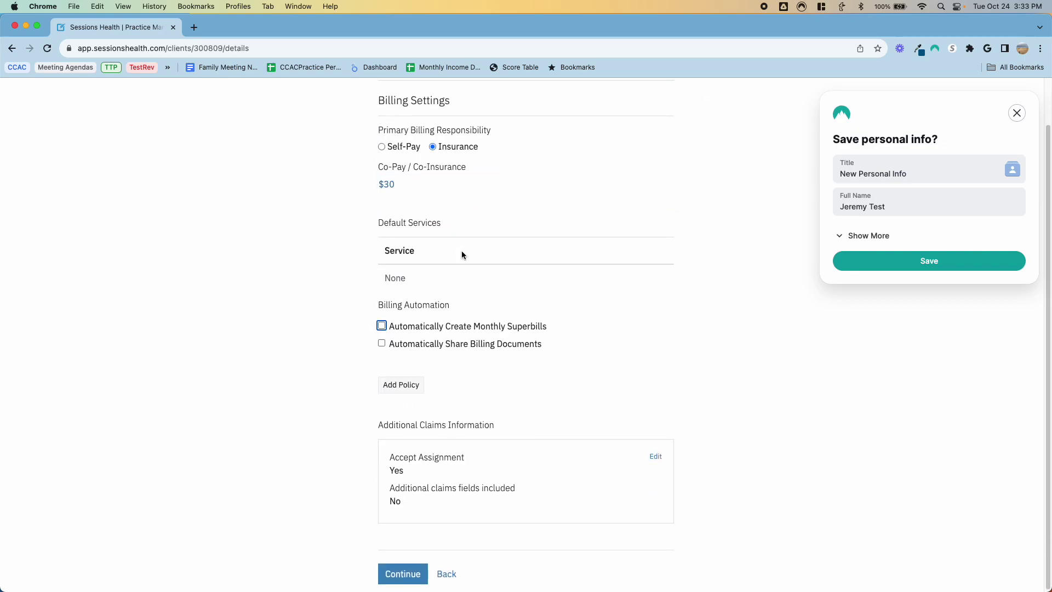
click(401, 252)
scroll(429, 281, down, 1)
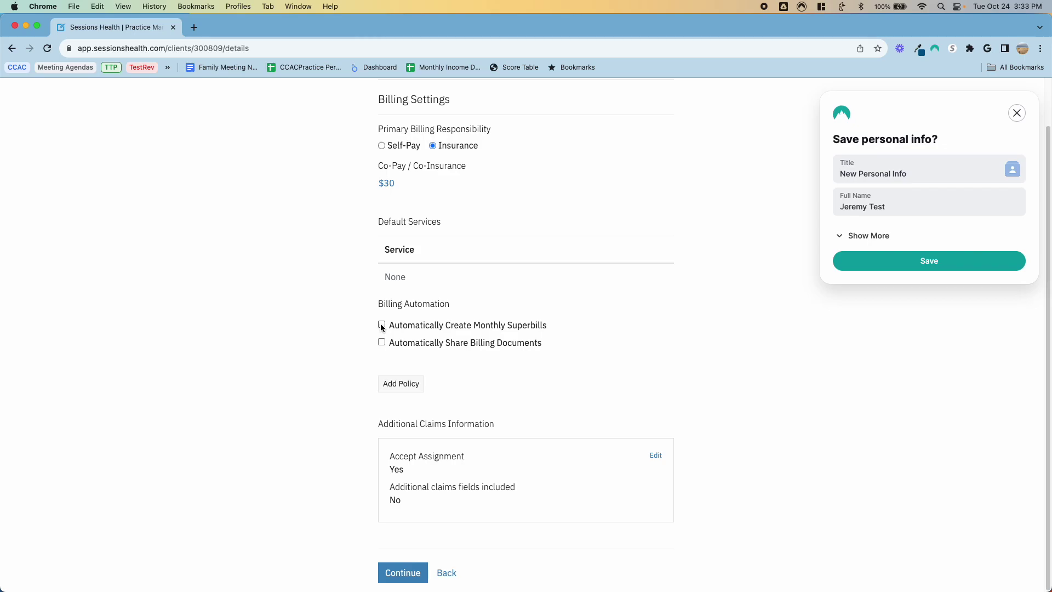
click(382, 342)
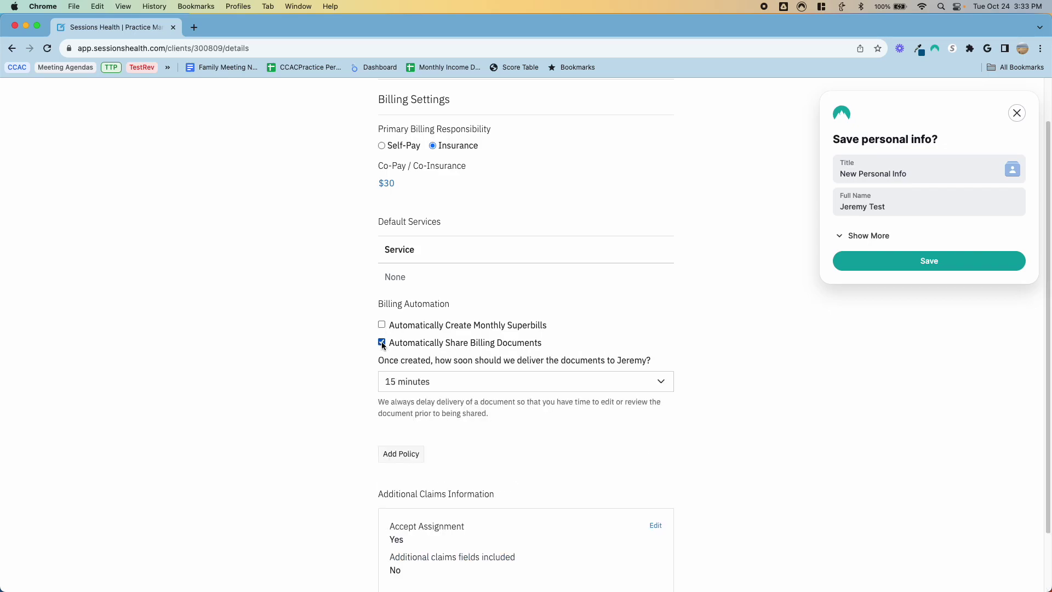
scroll(534, 305, down, 2)
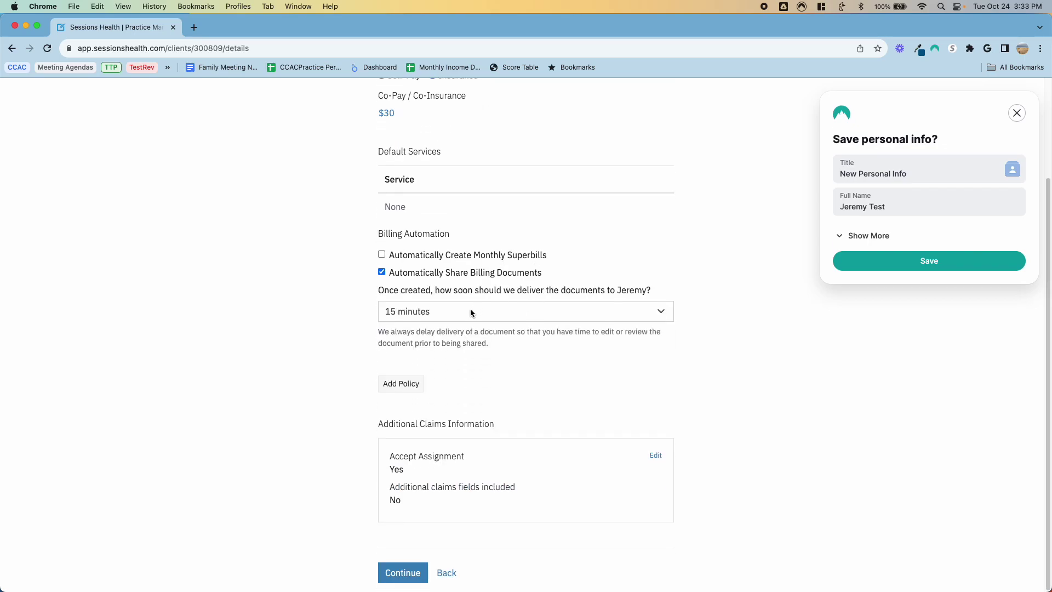
Step: Start a new policy and add ANTHEM MEDIBLUE PLUS (HMO) as its payer
click(407, 392)
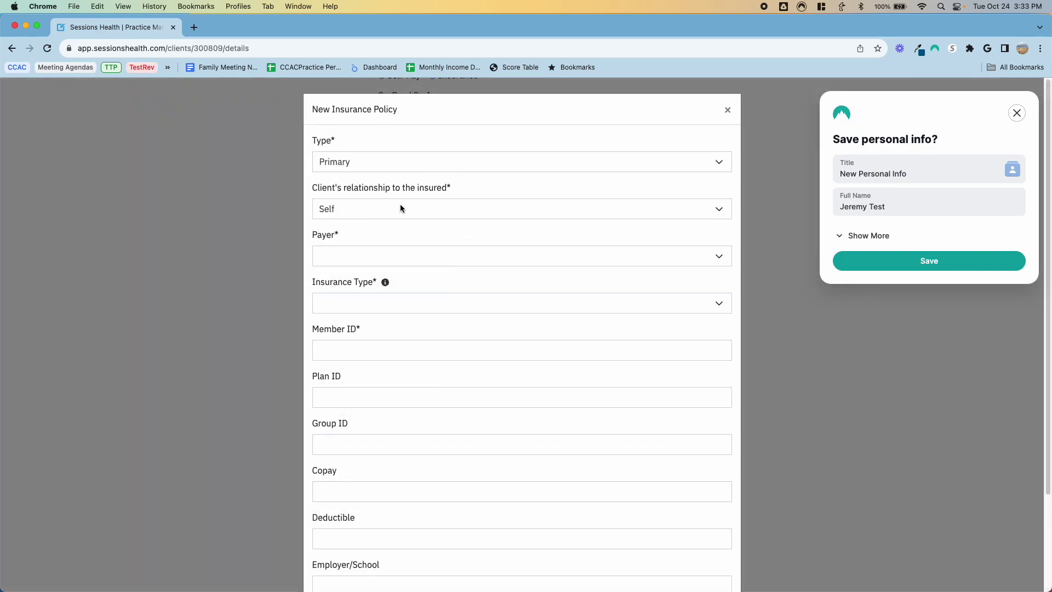
click(395, 255)
click(362, 269)
click(469, 175)
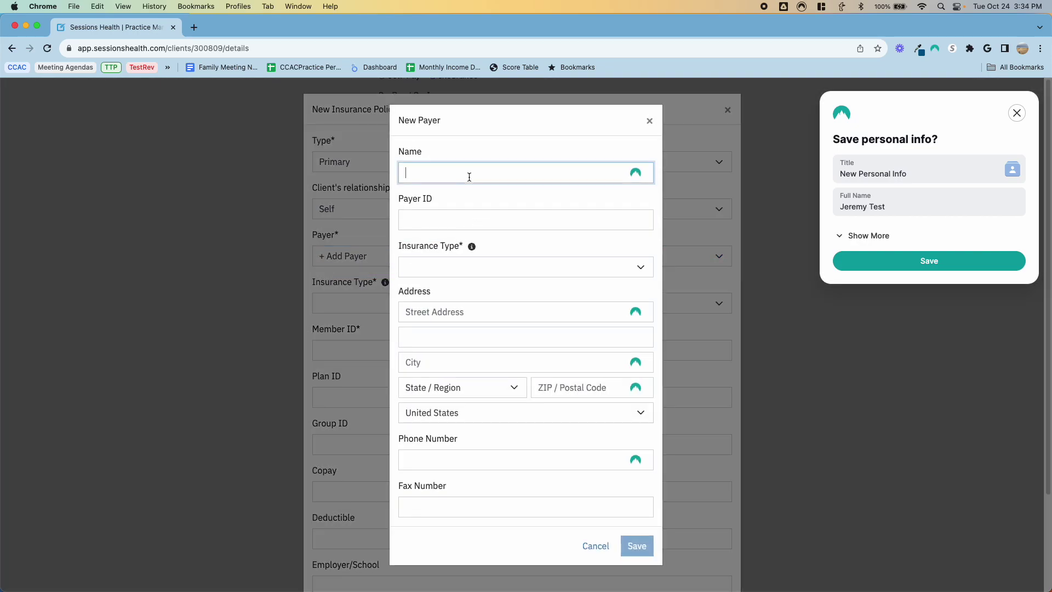
text(BCBS)
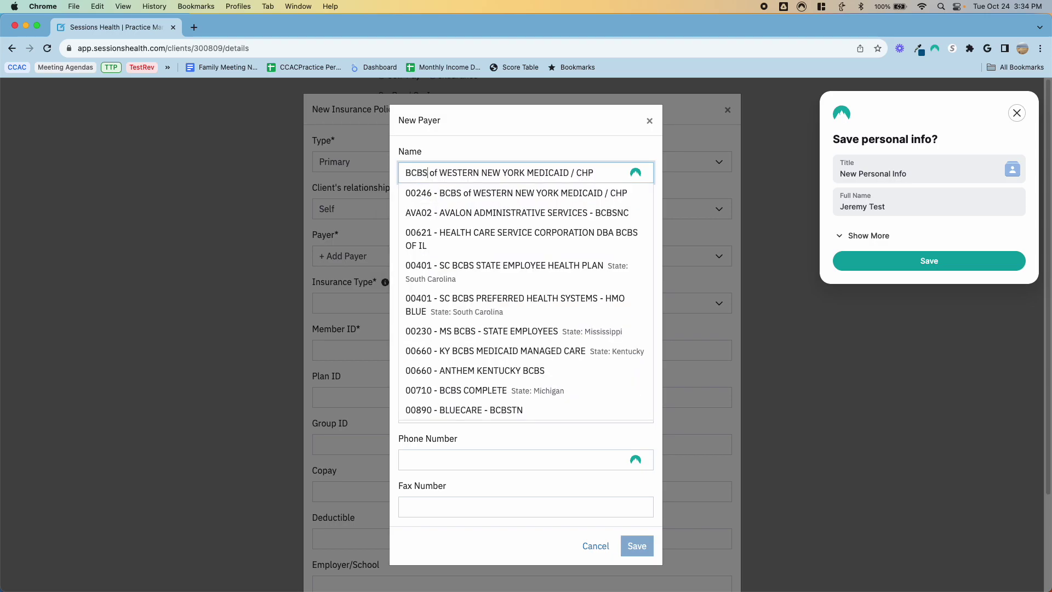
text(colorado)
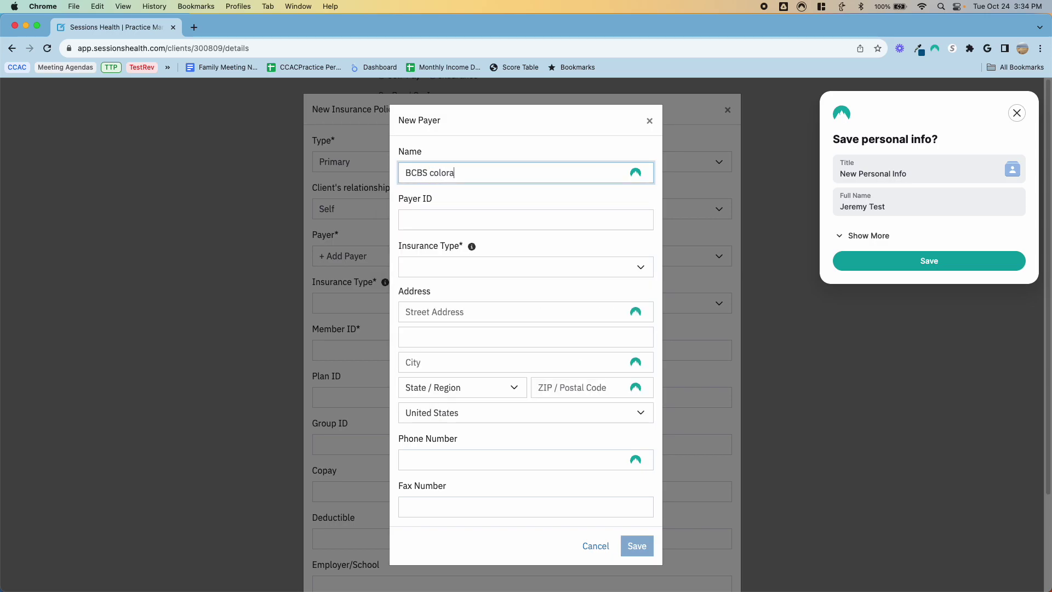
key(BackSpace)
key(BackSpace)
key(BackSpace)
key(BackSpace)
key(BackSpace)
key(BackSpace)
key(BackSpace)
key(BackSpace)
text(of colorad)
key(BackSpace)
key(BackSpace)
key(BackSpace)
key(BackSpace)
key(BackSpace)
key(BackSpace)
key(BackSpace)
key(BackSpace)
key(BackSpace)
key(BackSpace)
key(BackSpace)
key(BackSpace)
key(BackSpace)
key(BackSpace)
key(BackSpace)
text(Blue)
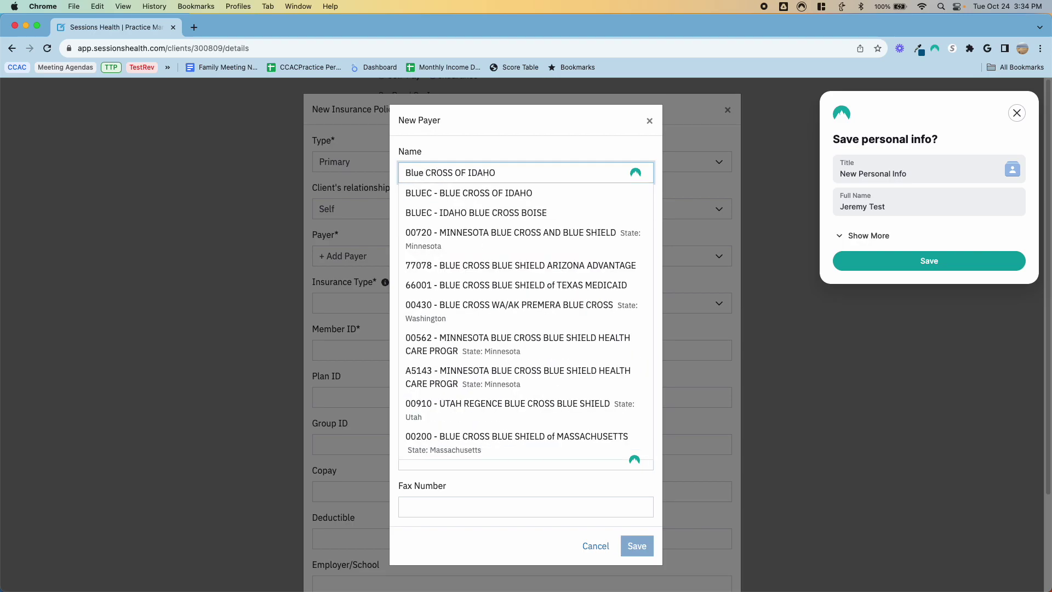
text( cross c)
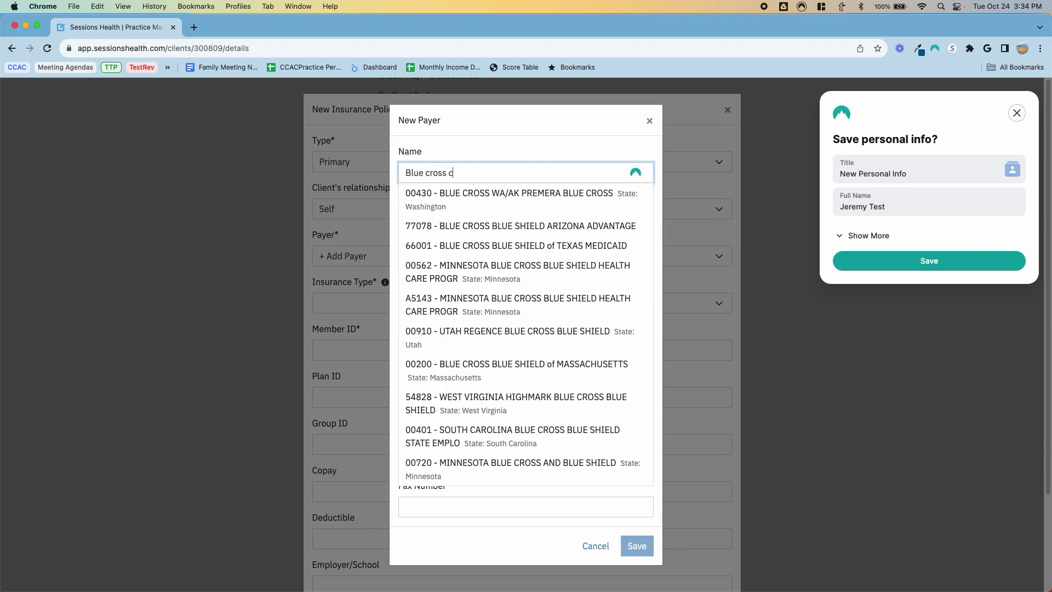
text(olorado)
key(BackSpace)
key(BackSpace)
key(BackSpace)
key(BackSpace)
key(BackSpace)
key(BackSpace)
key(BackSpace)
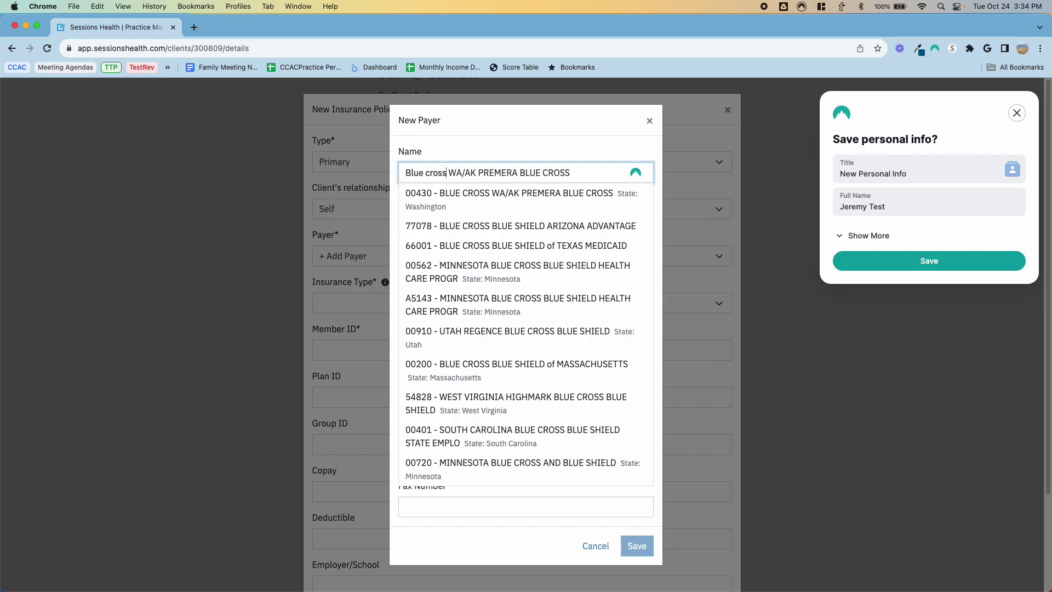
key(BackSpace)
key(BackSpace)
key(BackSpace)
key(BackSpace)
key(BackSpace)
key(BackSpace)
key(BackSpace)
key(BackSpace)
key(BackSpace)
key(BackSpace)
text(anthem)
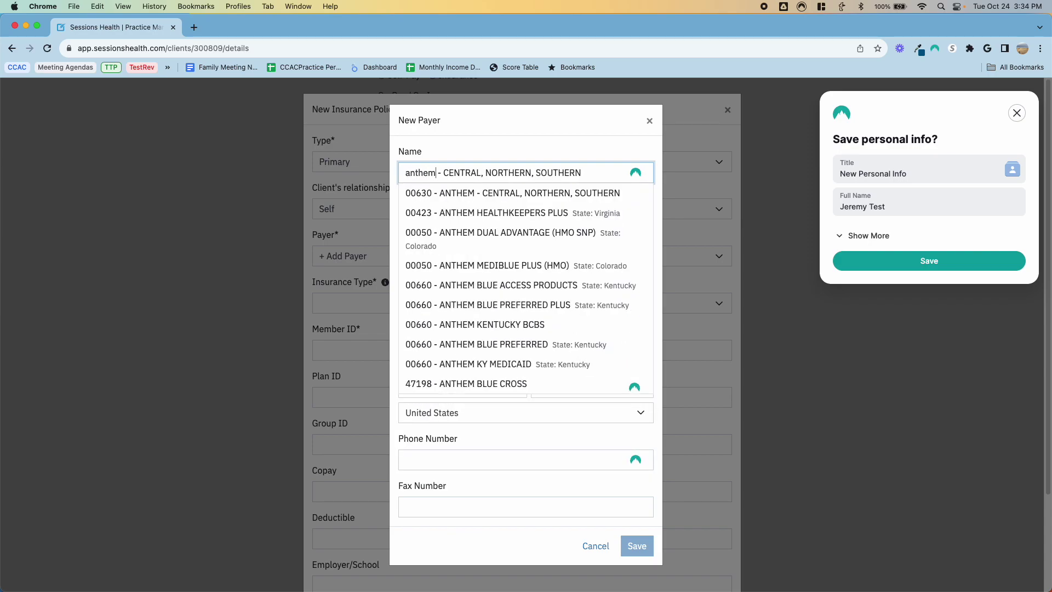
text( colorado)
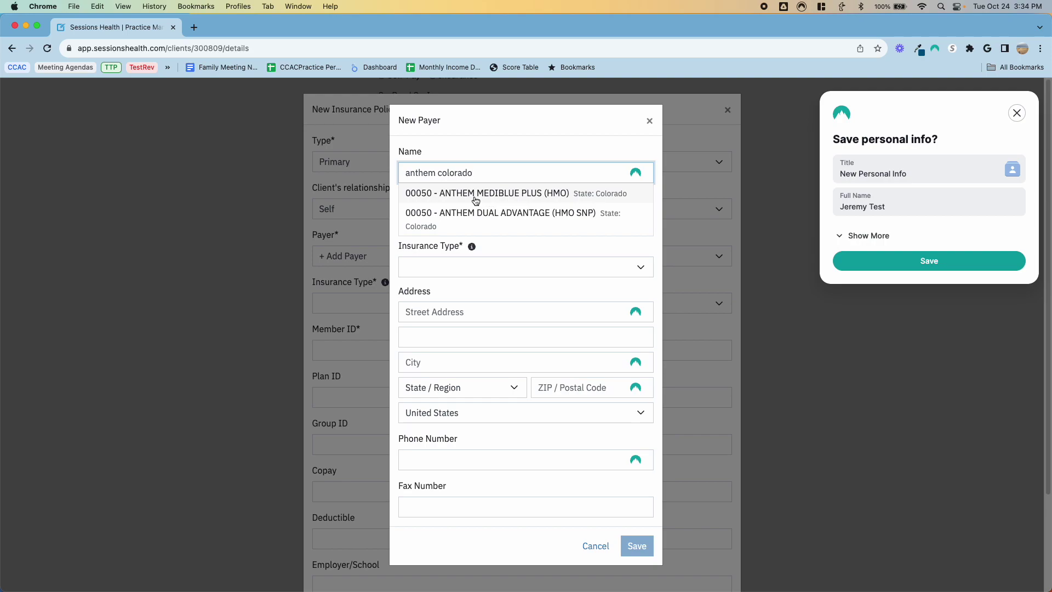
click(487, 201)
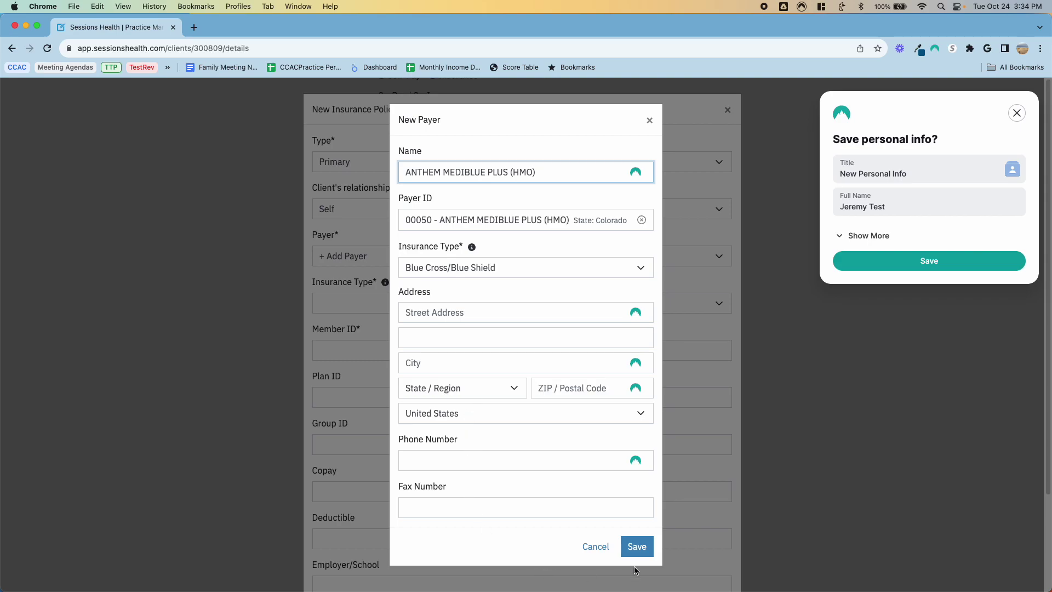
click(635, 545)
Step: Fill in the member ID, a $30 copay and a $2,000 deductible, and save the policy
click(411, 347)
key(Tab)
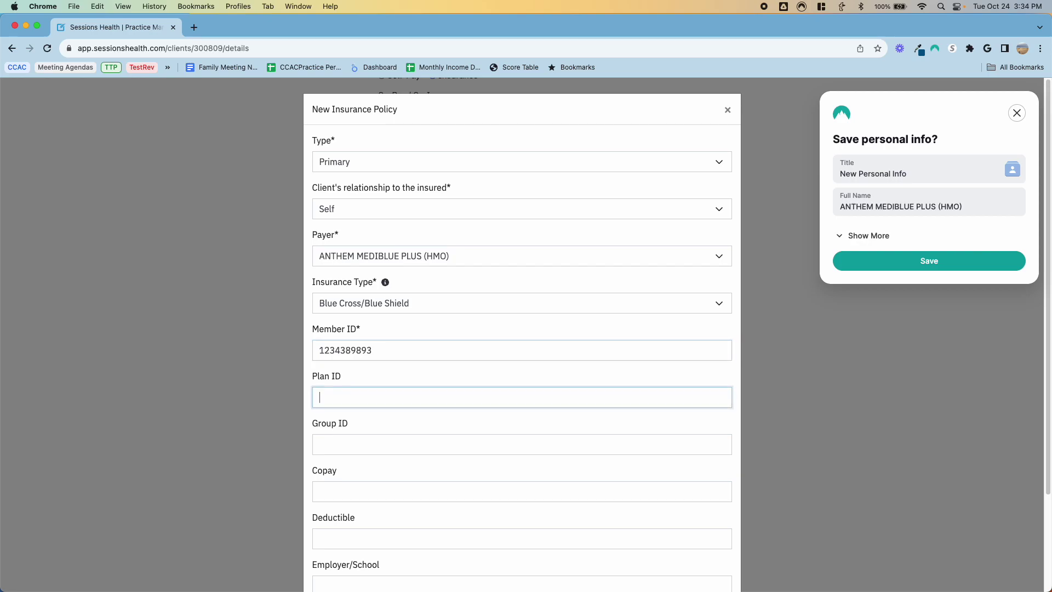
key(Tab)
key(Tab)
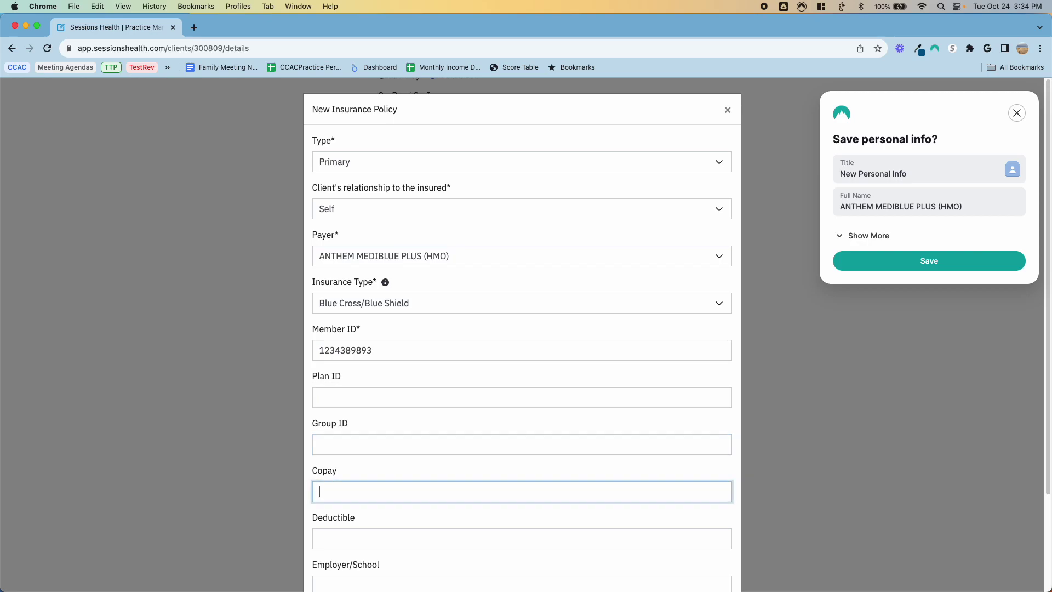
text($30)
key(Tab)
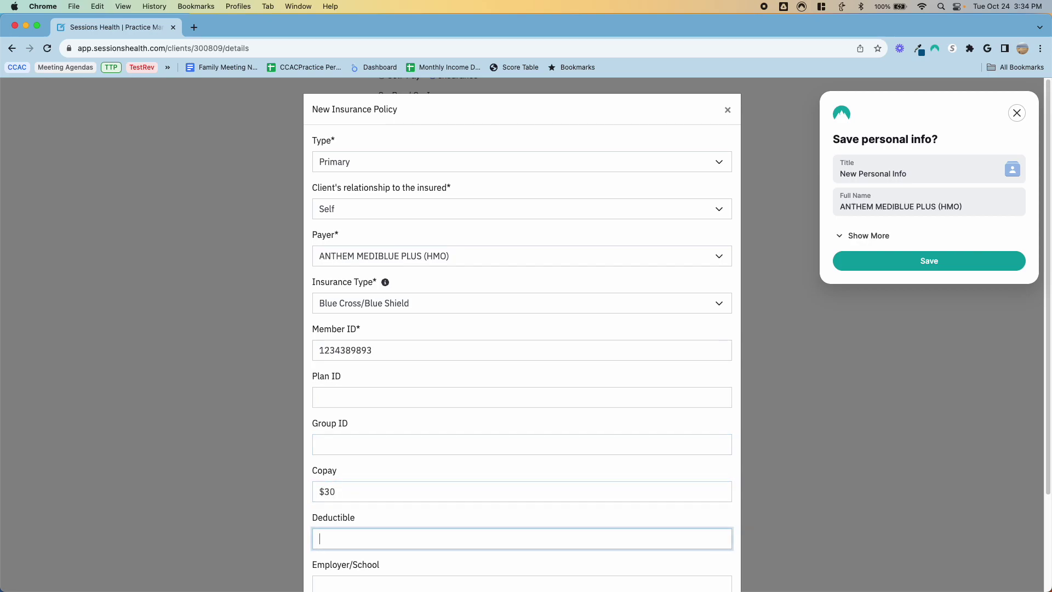
text($2,000)
key(Tab)
click(702, 556)
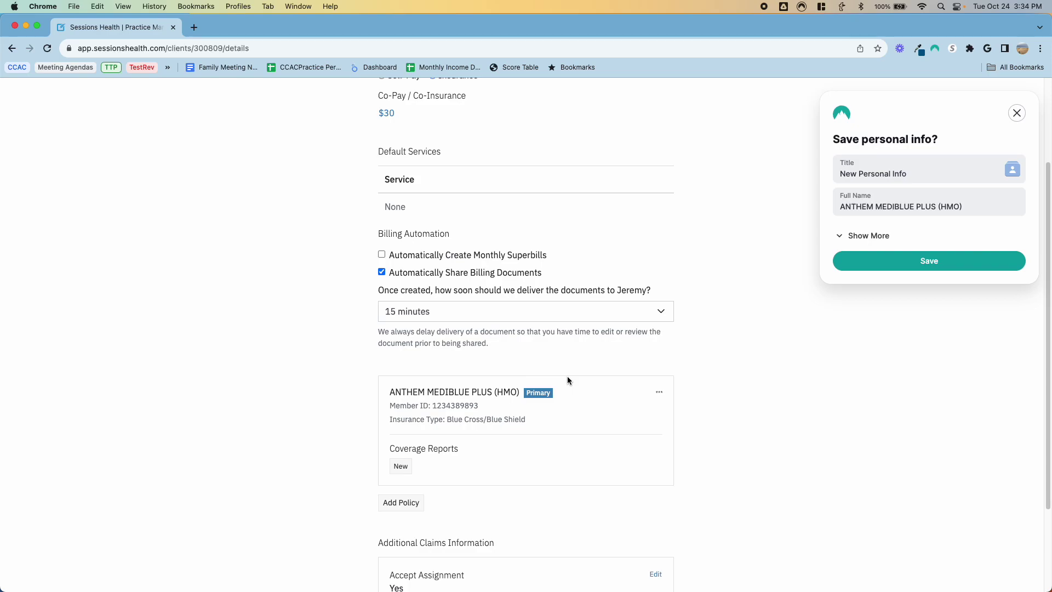
Step: Cancel the Add contact form without saving a contact and complete the client setup
scroll(567, 380, down, 2)
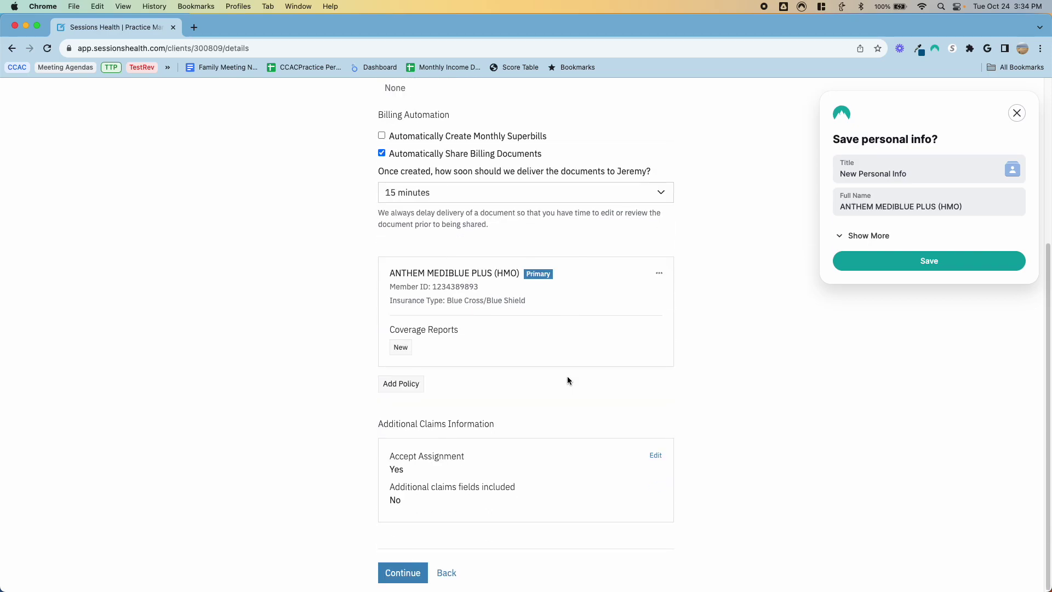
click(398, 572)
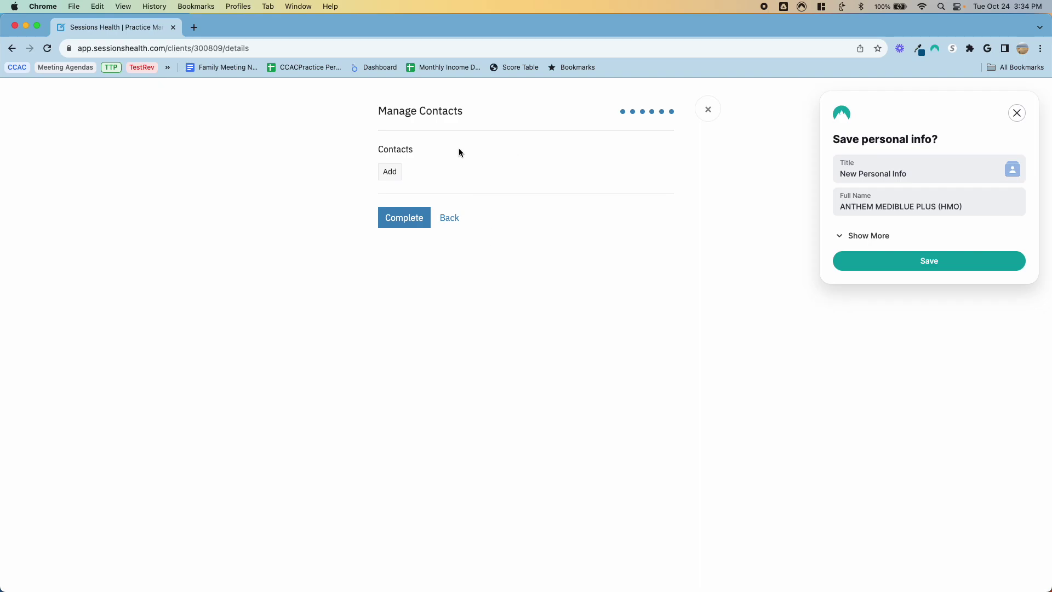
click(377, 173)
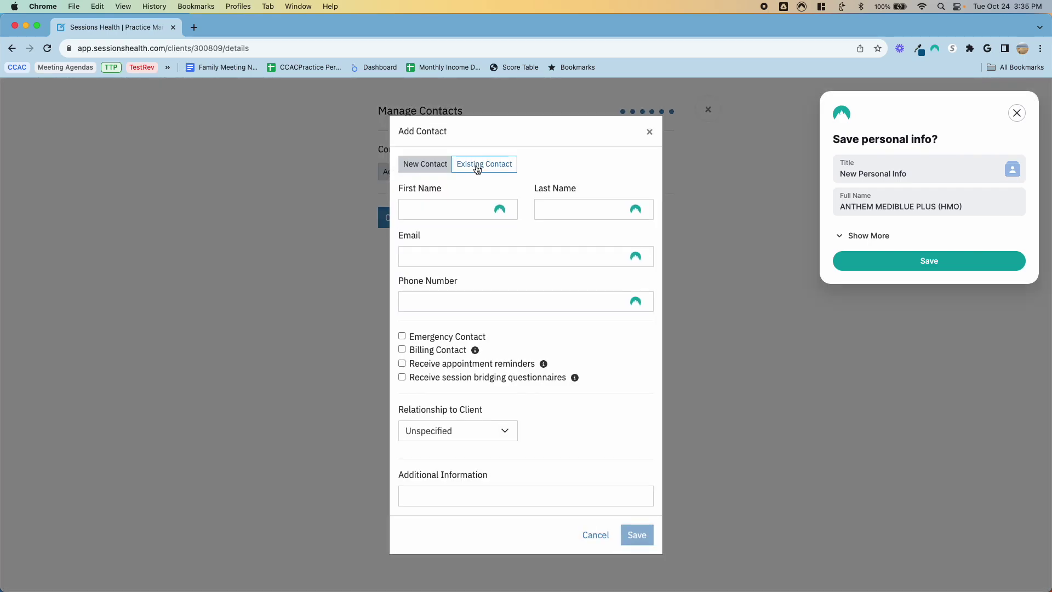
click(483, 169)
click(431, 217)
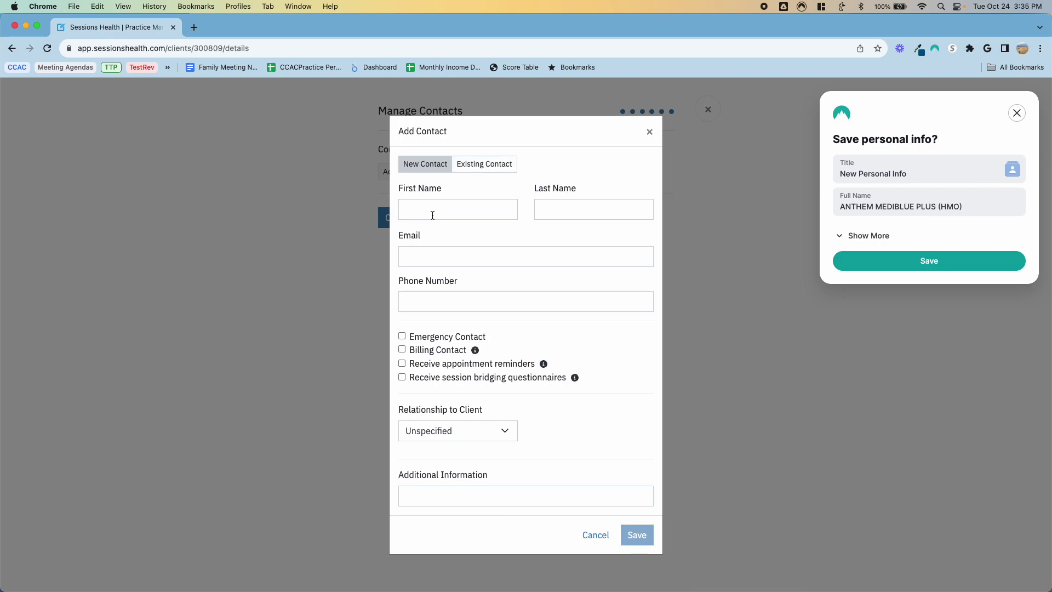
click(457, 432)
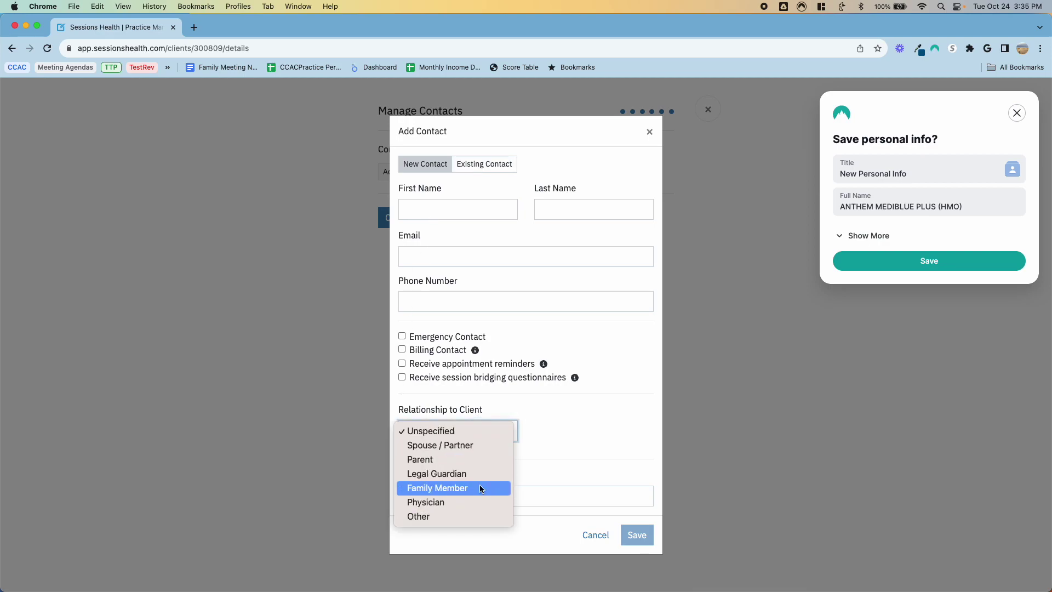
click(558, 440)
click(597, 535)
click(404, 222)
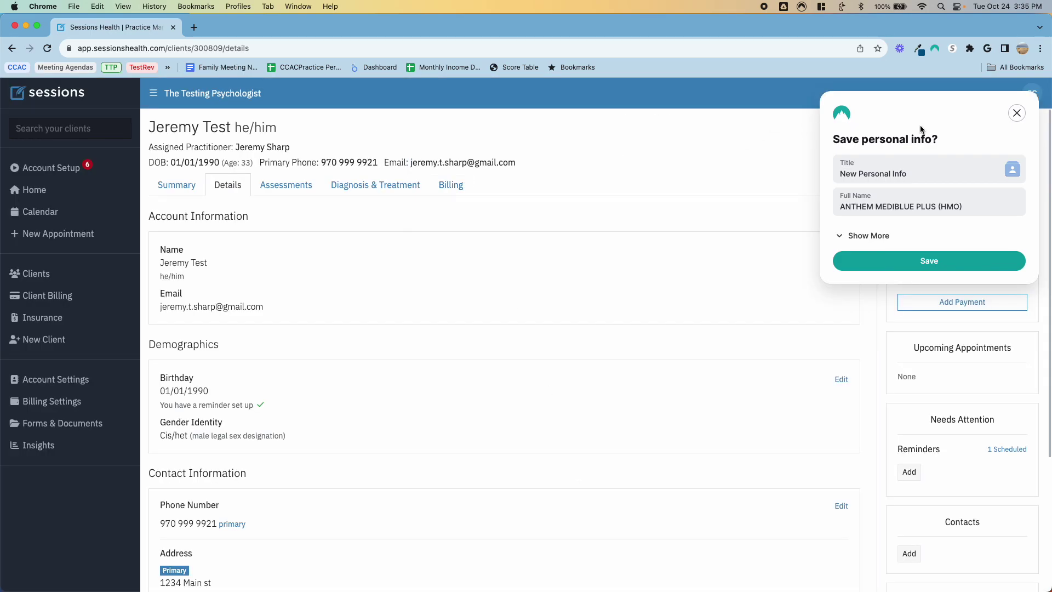
Step: Close the autofill popup and scroll the Details tab down to Referred By and back up
click(1016, 113)
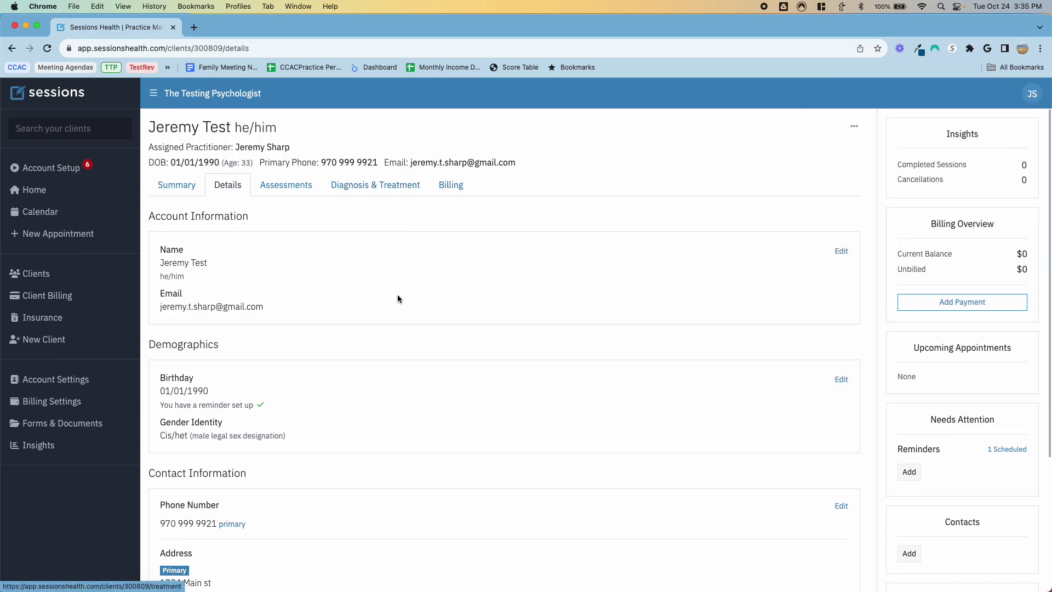
scroll(400, 295, down, 3)
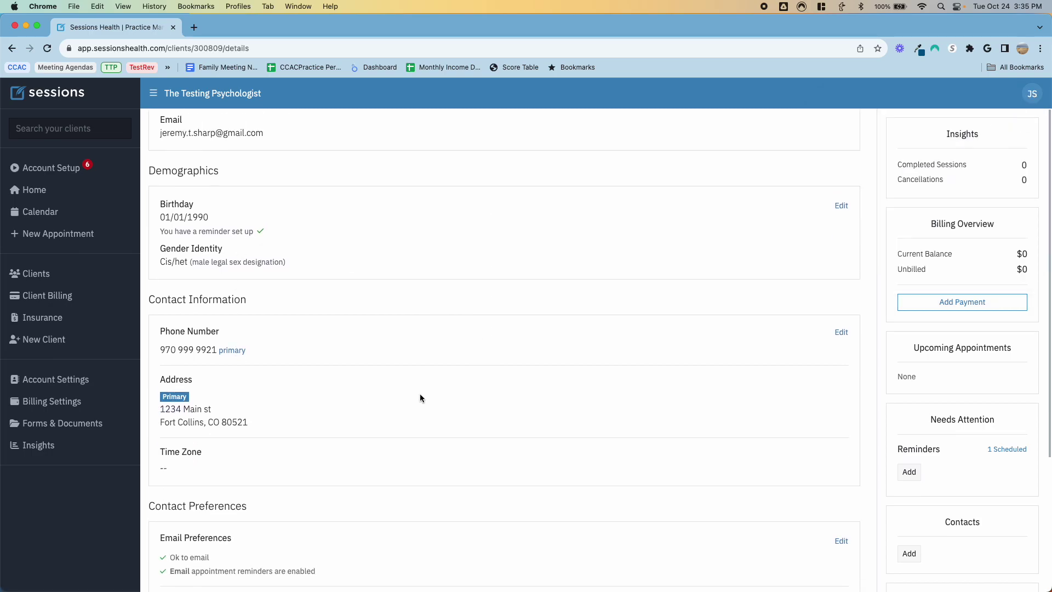
scroll(420, 393, down, 6)
click(366, 391)
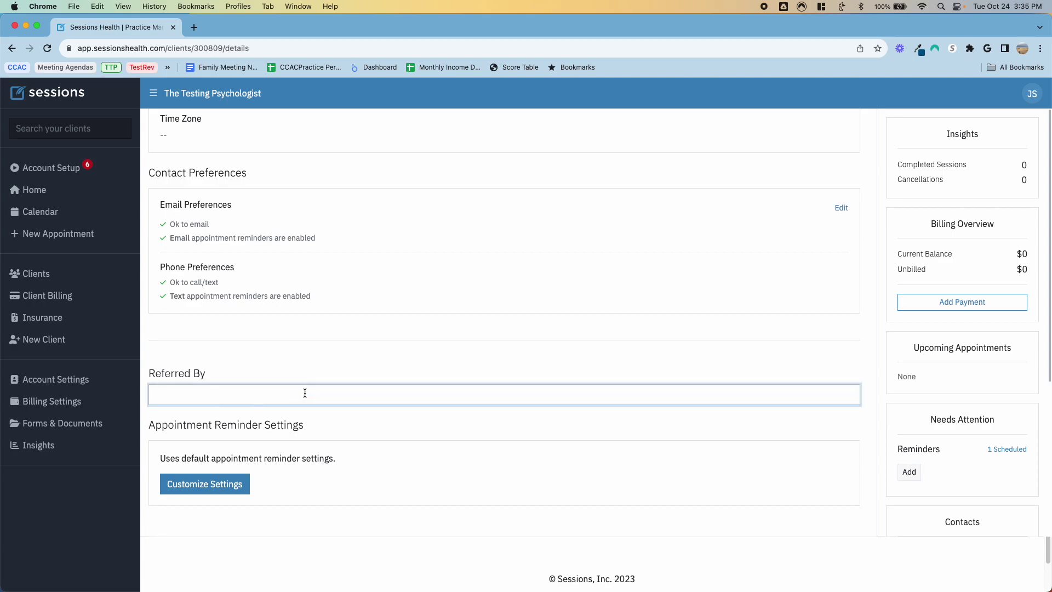
scroll(402, 360, up, 8)
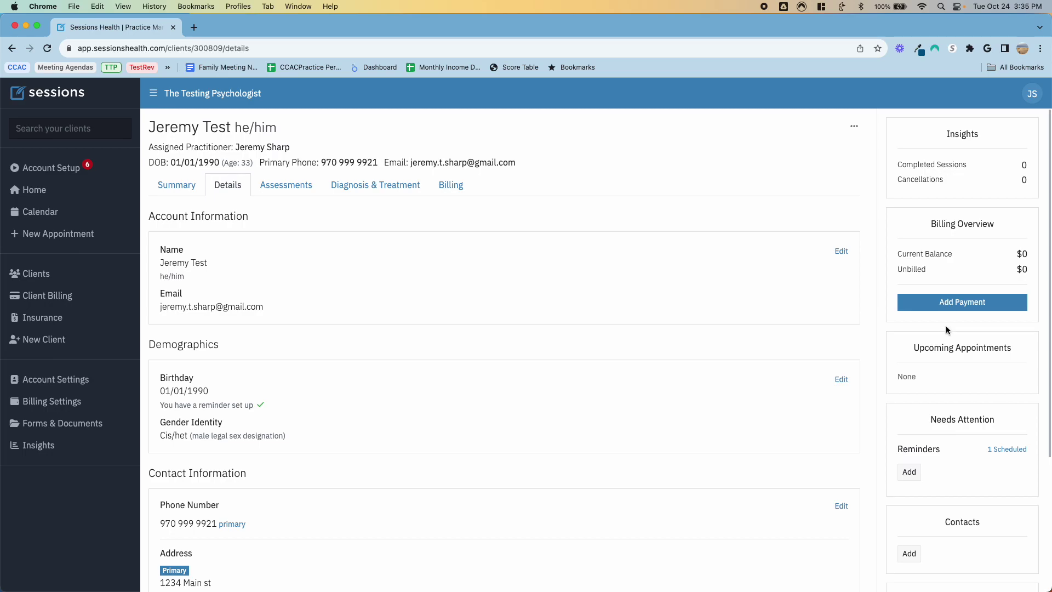
scroll(947, 323, down, 1)
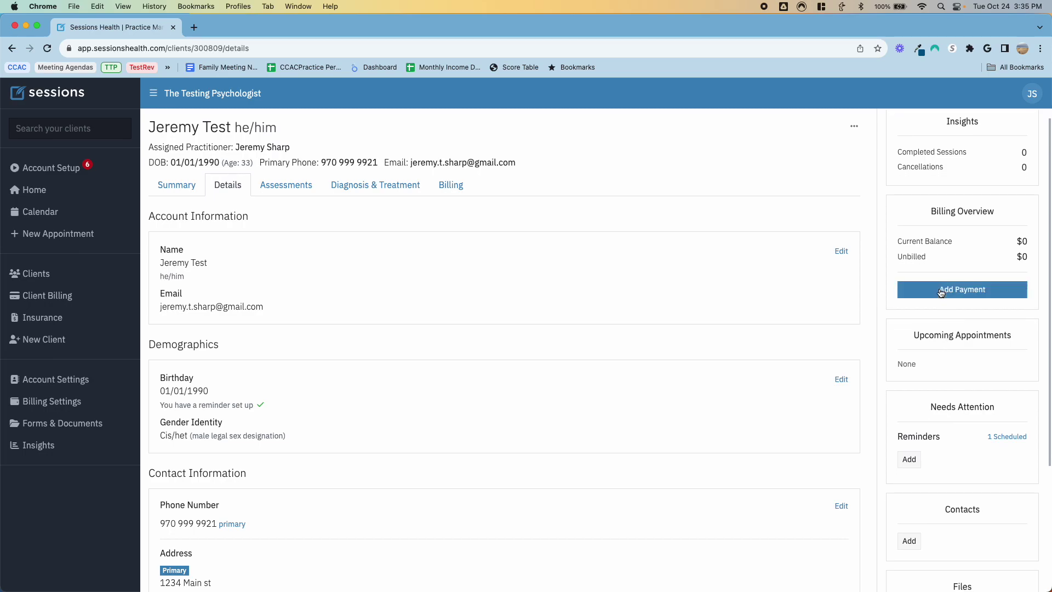
scroll(955, 391, down, 5)
scroll(955, 391, up, 6)
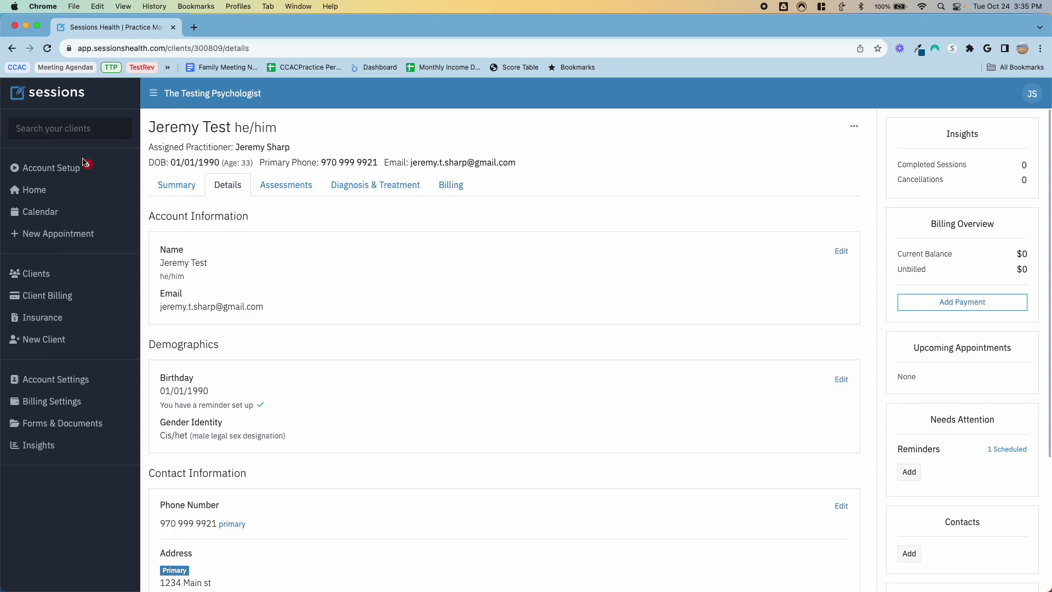
Step: Start the billing settings walkthrough from the account setup overview
click(61, 169)
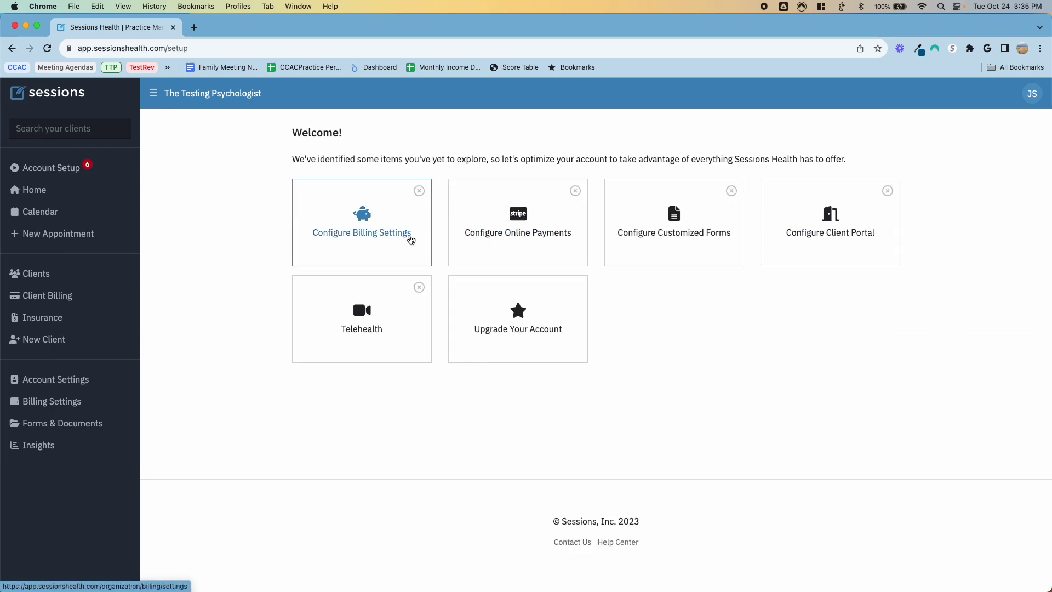
click(406, 236)
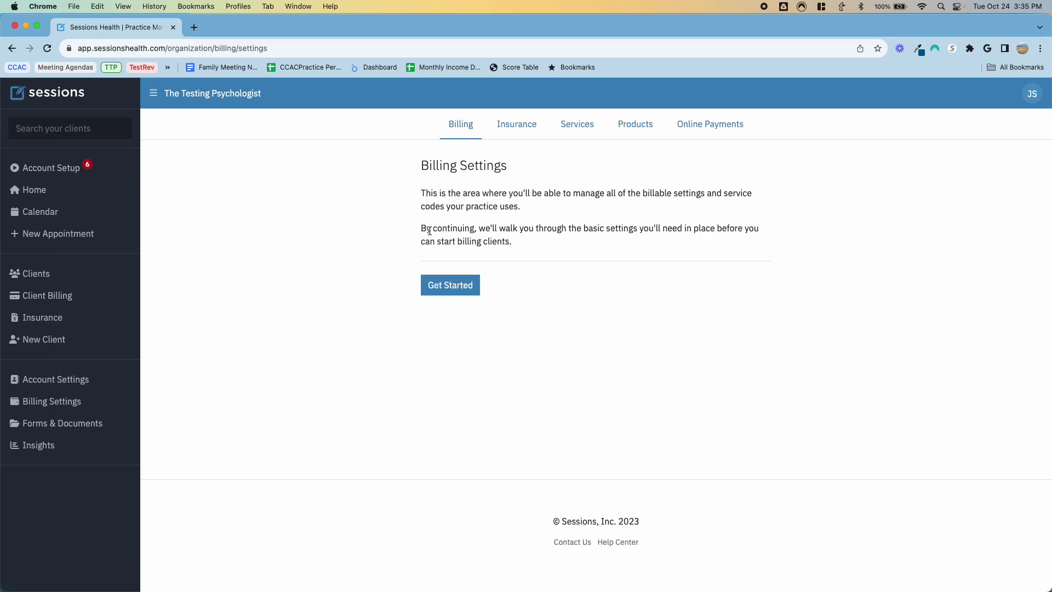
click(451, 285)
Step: Set the No-Show Fee to $200, also apply it to other cancels, and save
click(748, 203)
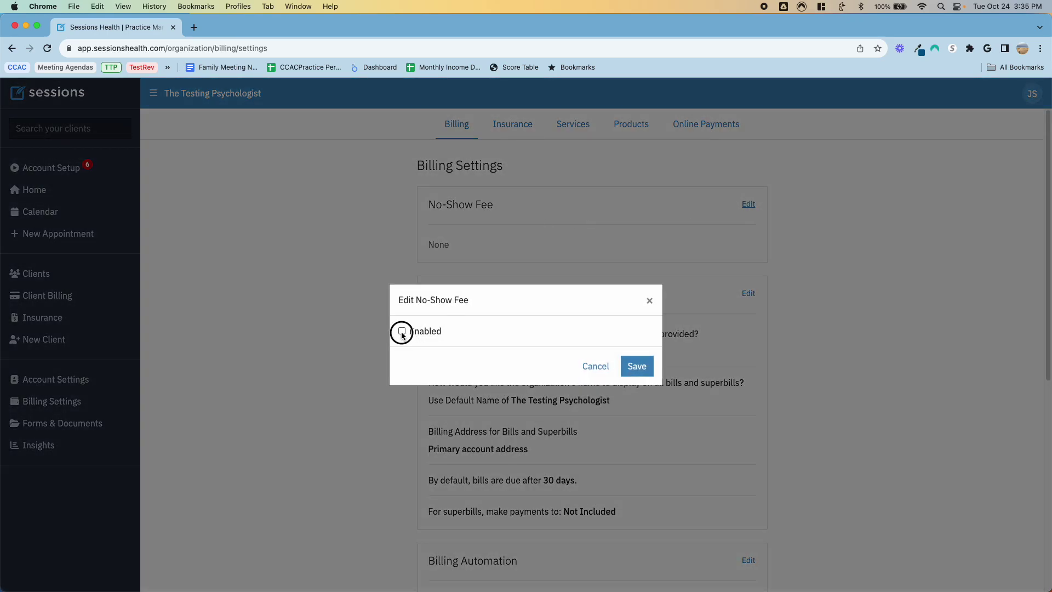
click(401, 331)
click(482, 300)
key(BackSpace)
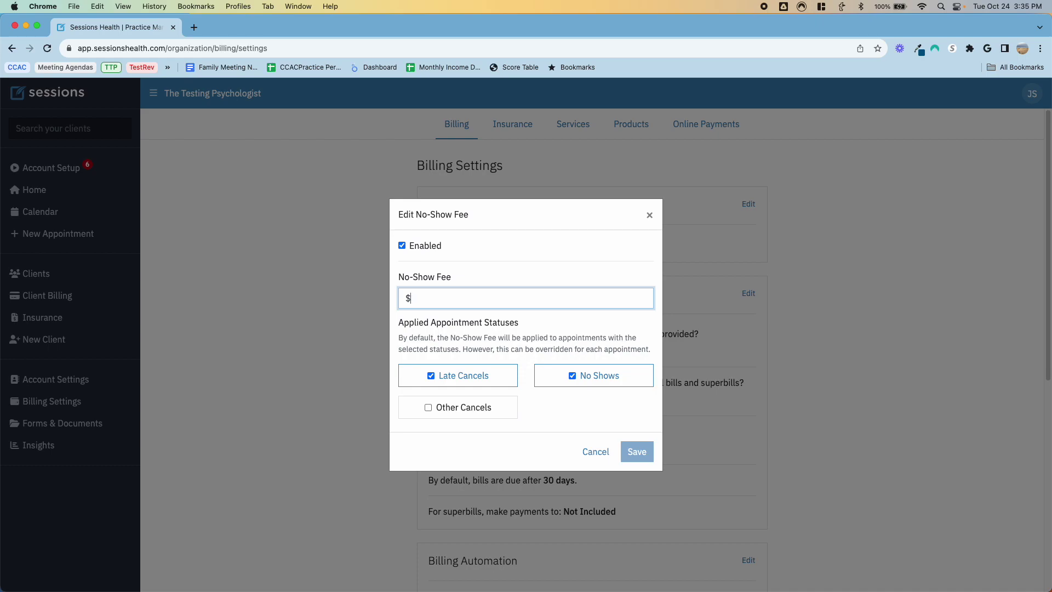
text(200)
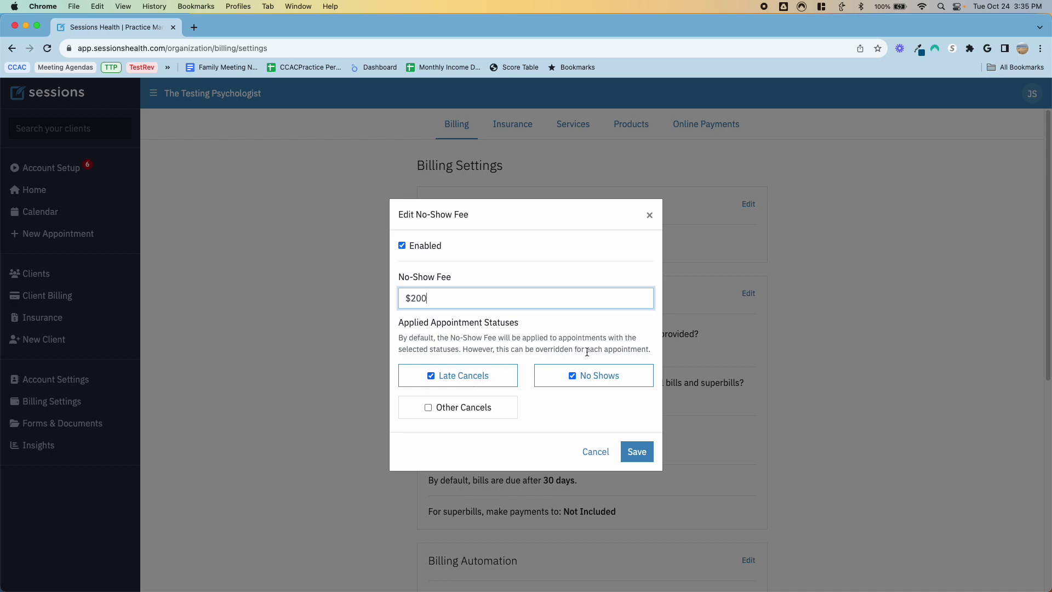
click(428, 408)
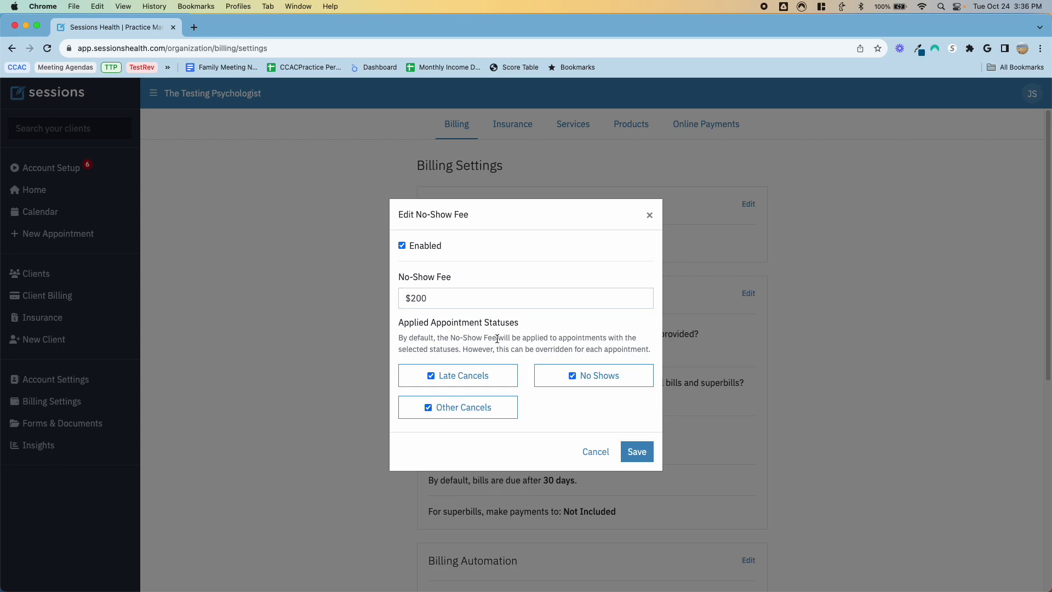
click(631, 451)
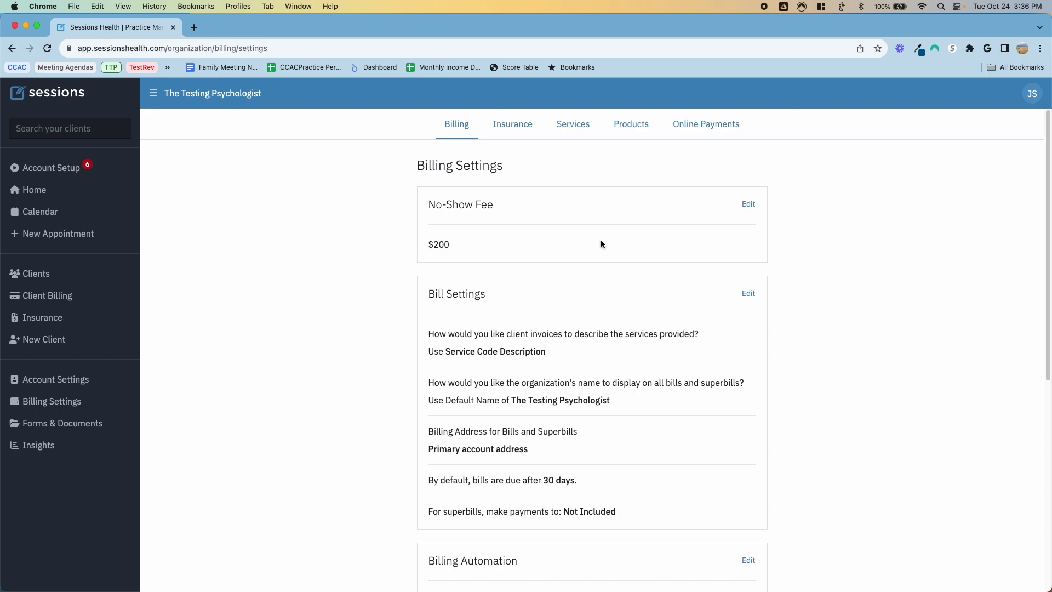
Step: Review billing automation, keep superbills on Day 1, and cancel without changes
scroll(600, 239, down, 2)
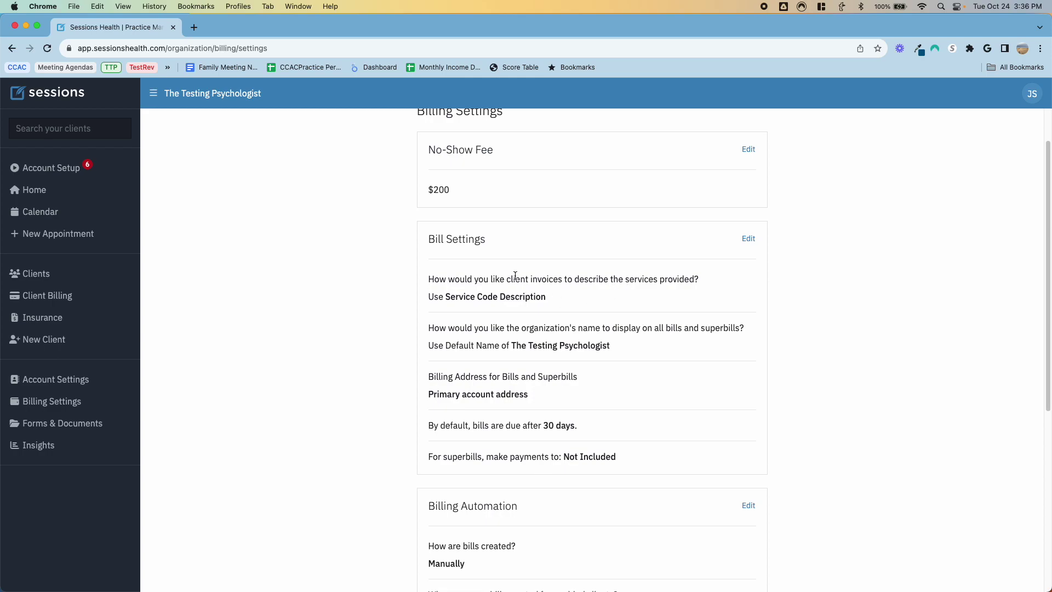
scroll(508, 291, down, 3)
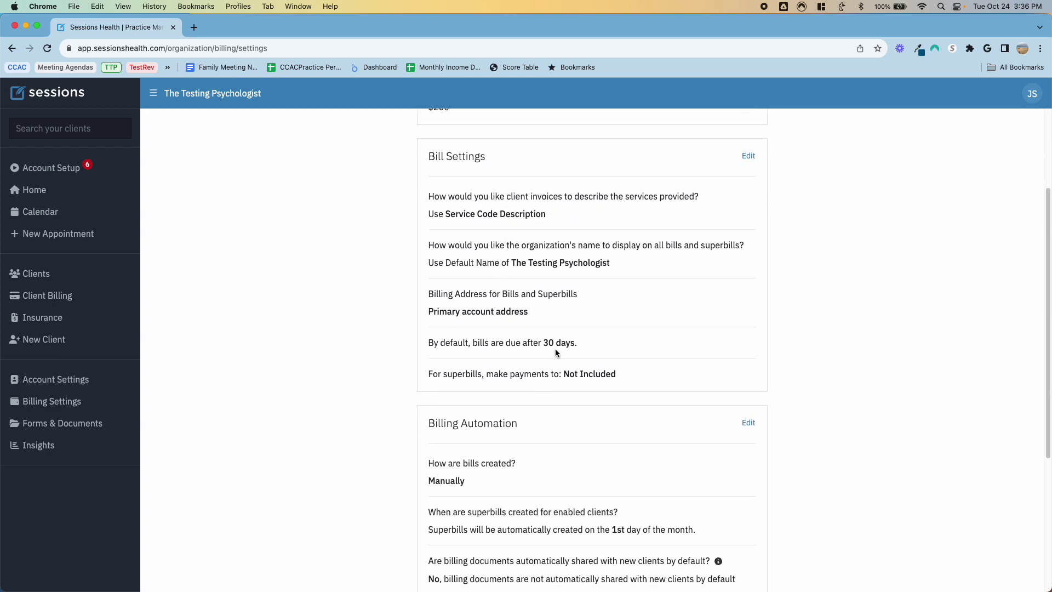
scroll(555, 352, down, 5)
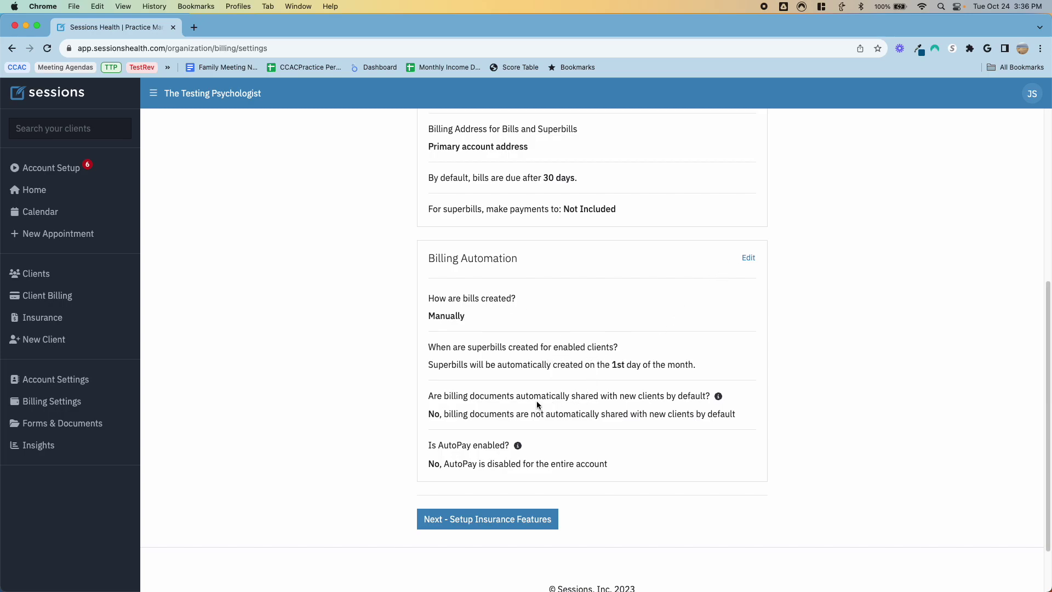
click(748, 258)
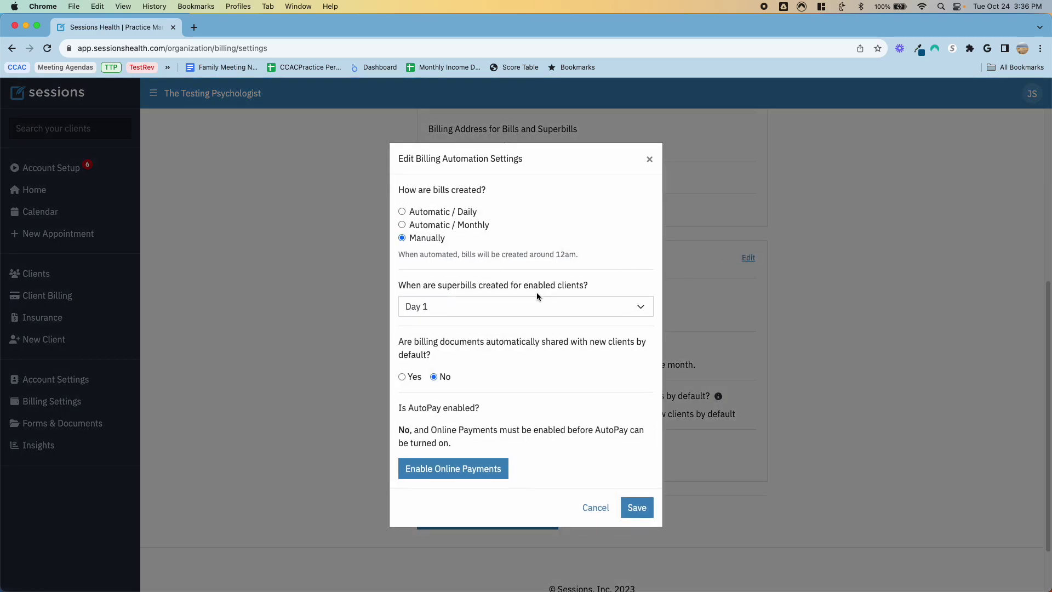
click(484, 313)
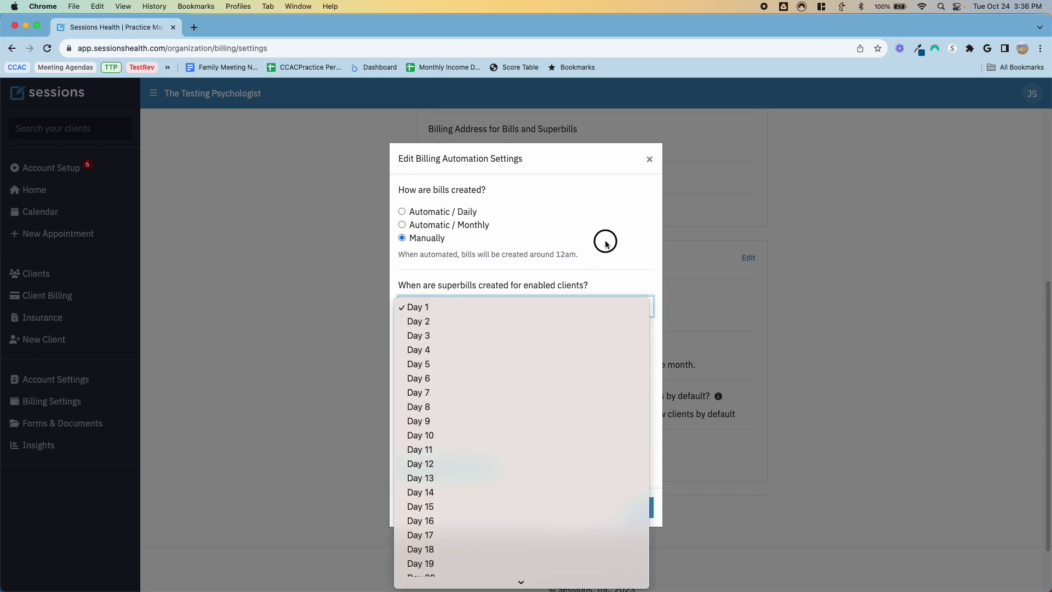
click(605, 240)
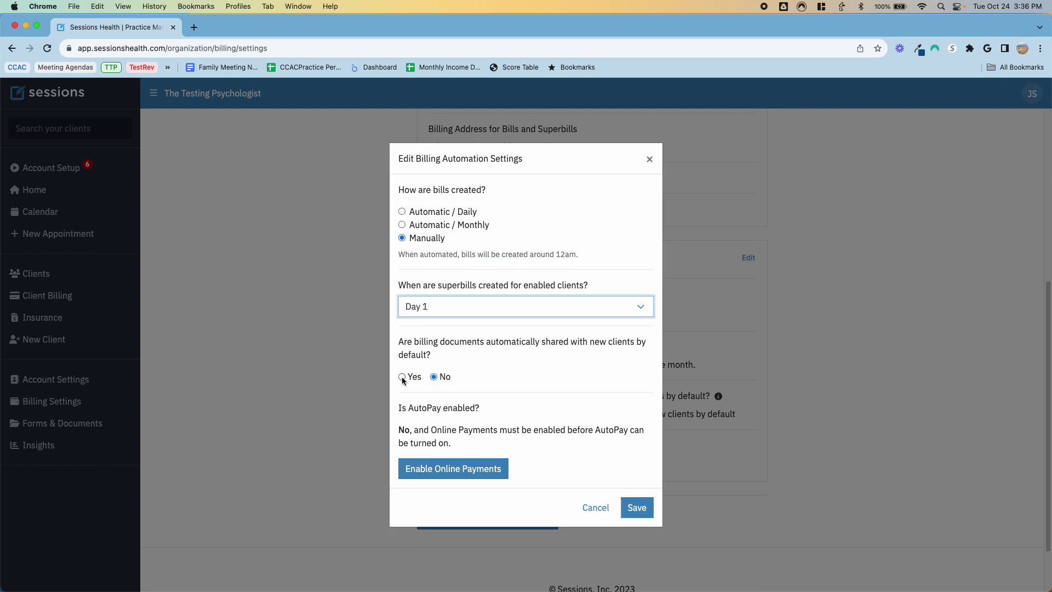
click(596, 507)
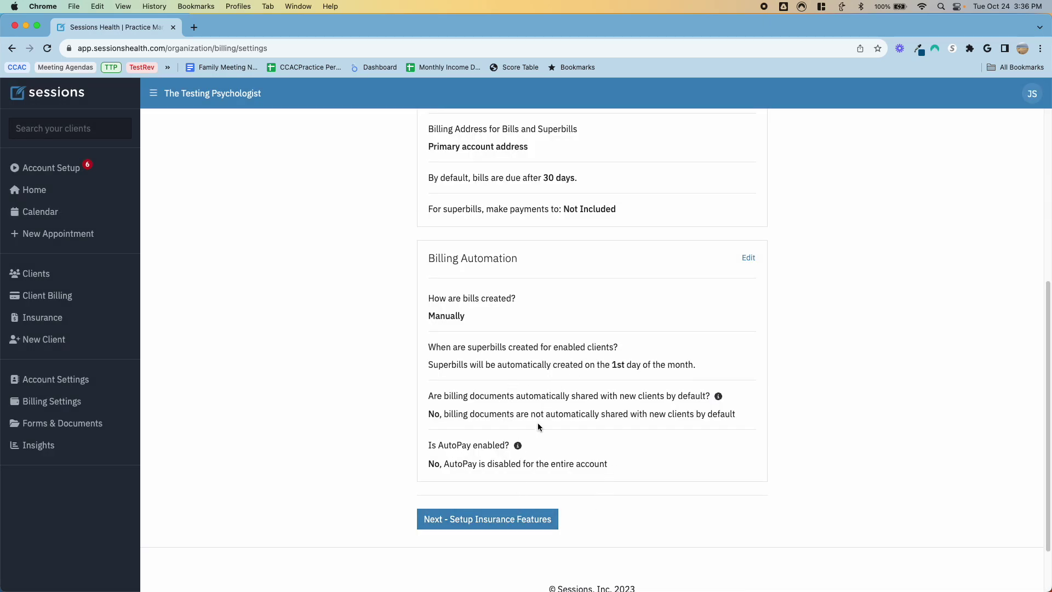
scroll(537, 426, up, 5)
scroll(537, 427, down, 6)
Step: Continue to the insurance setup step, then open and close the billing partners help chat
click(500, 457)
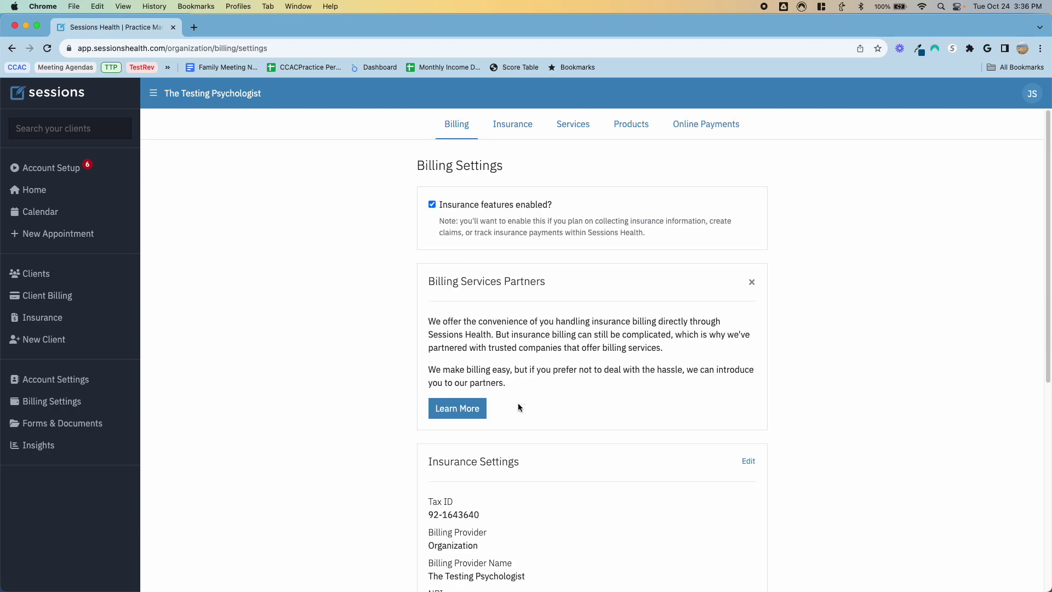
scroll(570, 295, down, 3)
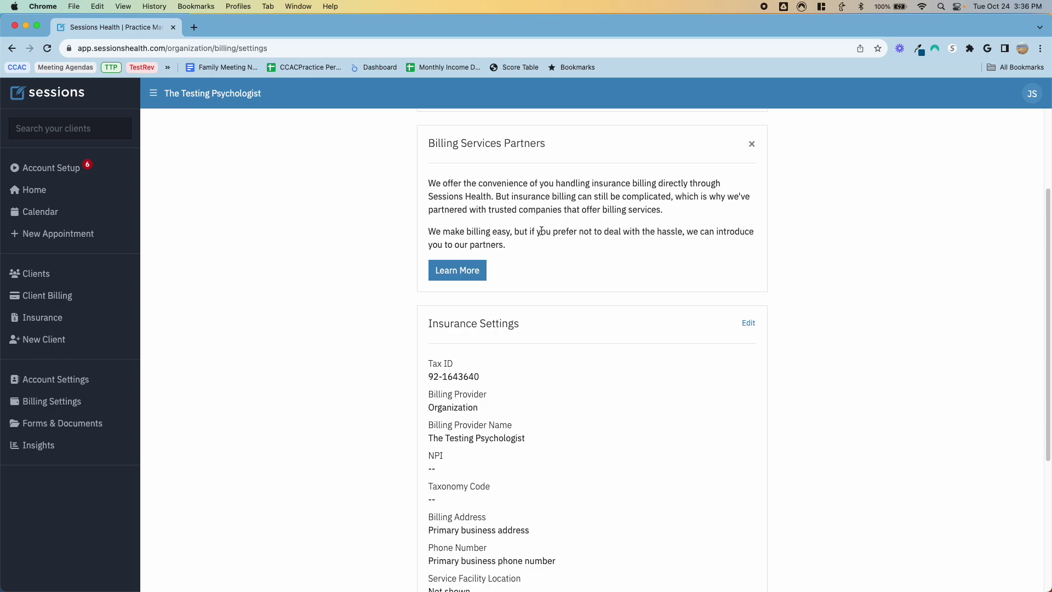
click(459, 271)
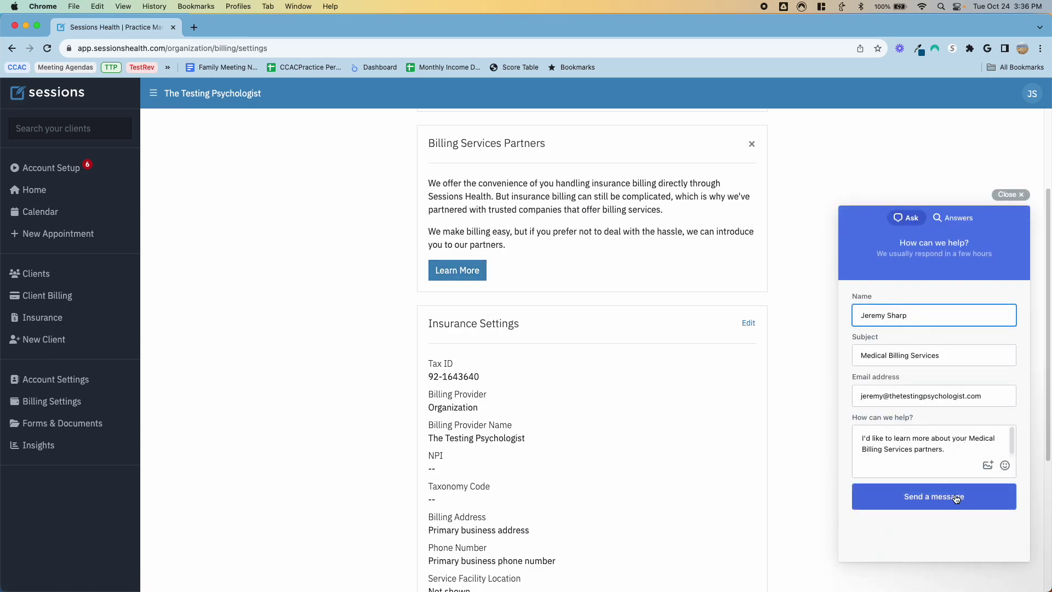
click(1011, 194)
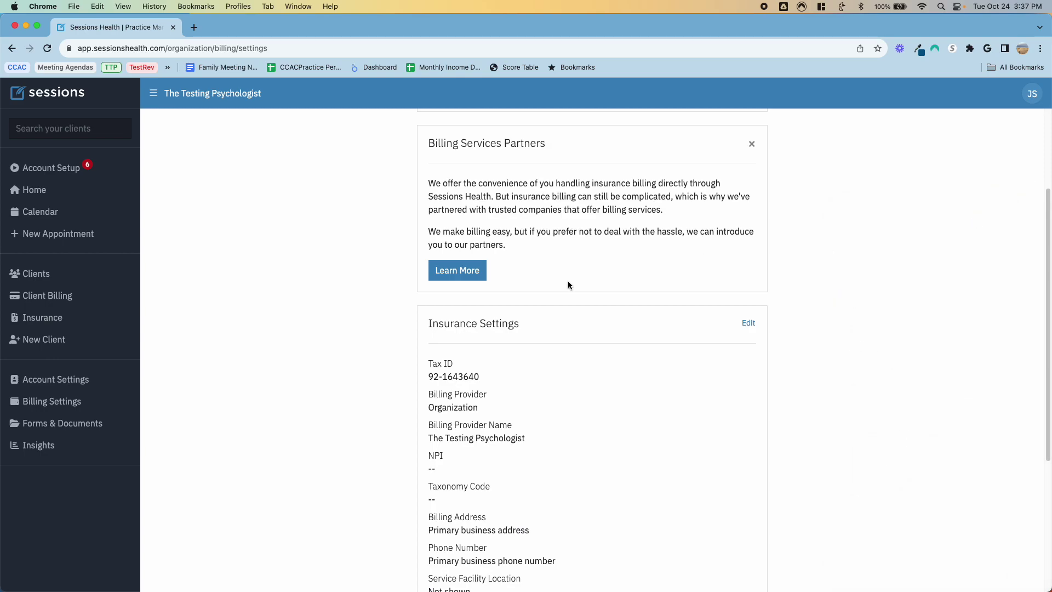
Step: Dismiss the Billing Services Partners card, leaving Organization as the insurance provider
scroll(567, 281, down, 4)
scroll(567, 281, up, 6)
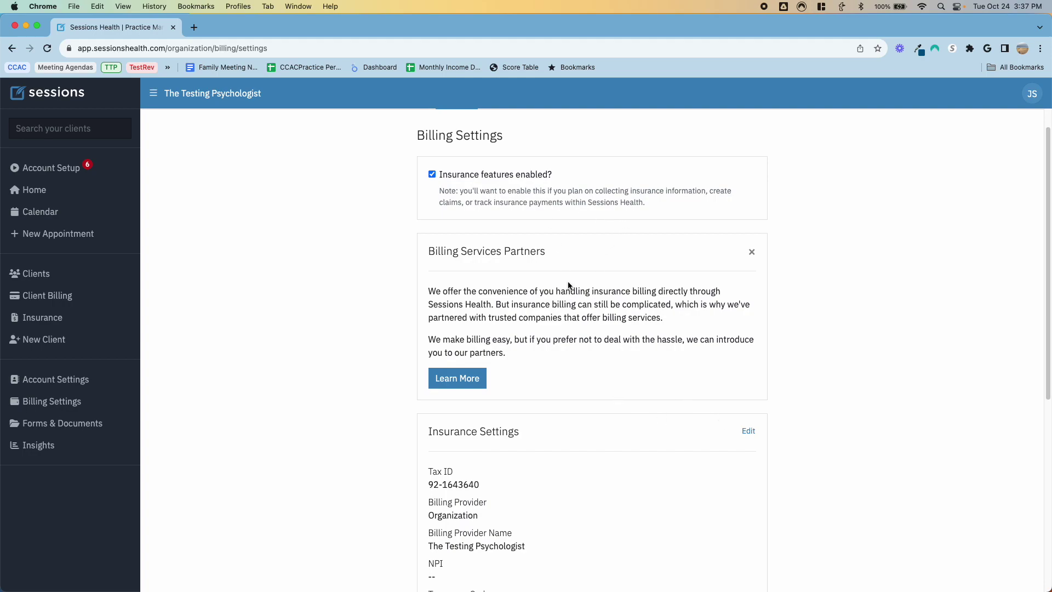
click(753, 253)
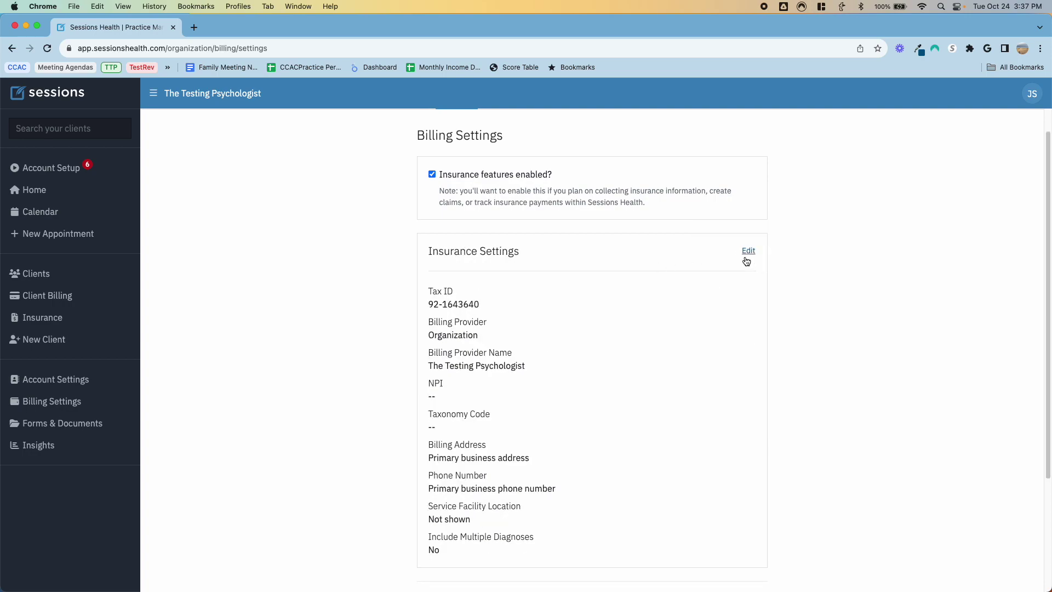
scroll(643, 271, down, 3)
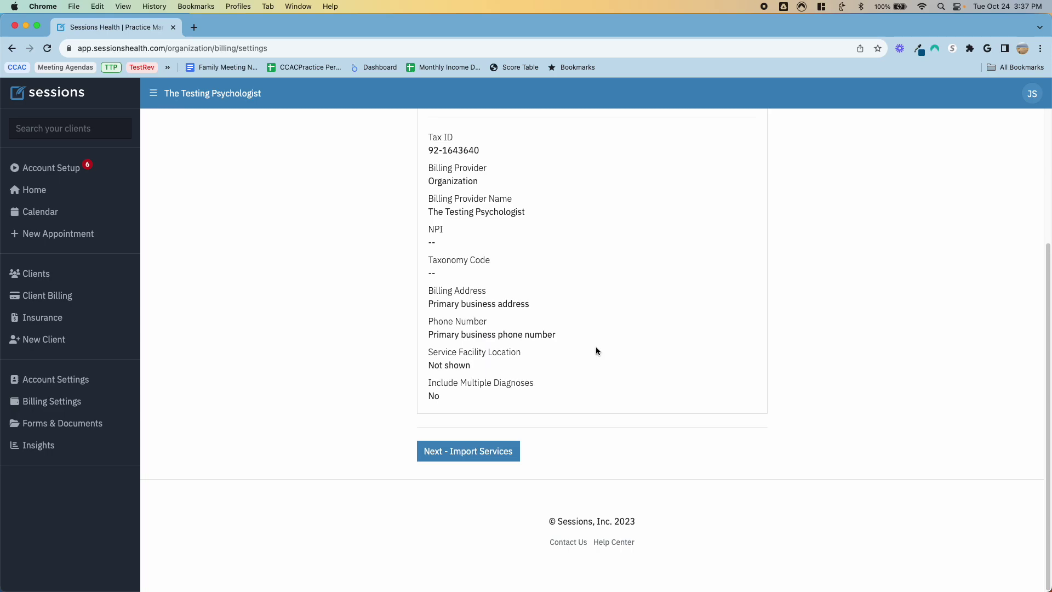
Step: Move to service import and untick codes 90838, 90832, 90834 and 90839
click(468, 451)
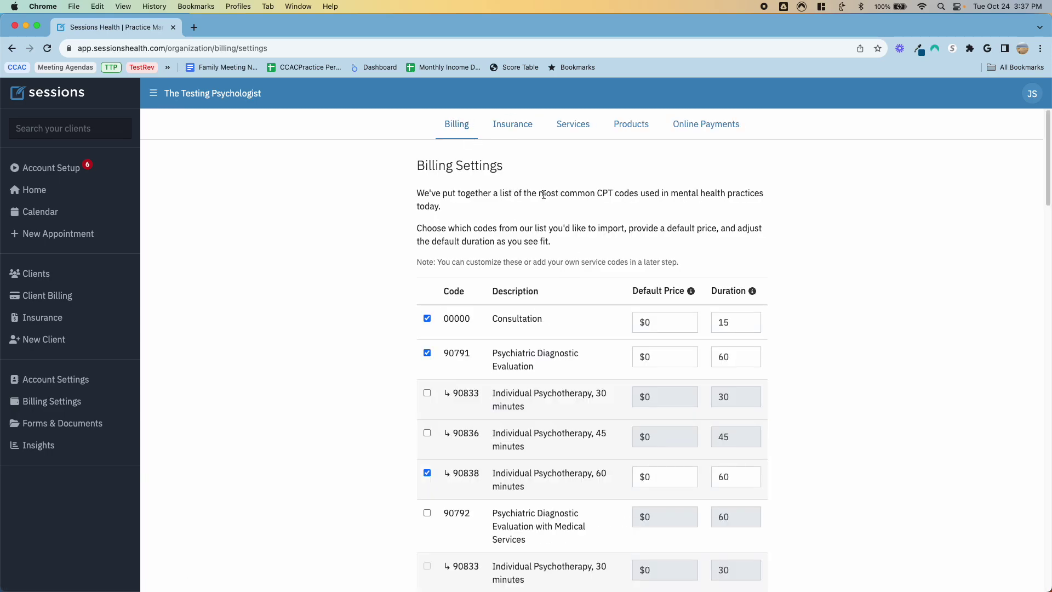
scroll(565, 237, down, 2)
scroll(565, 236, down, 1)
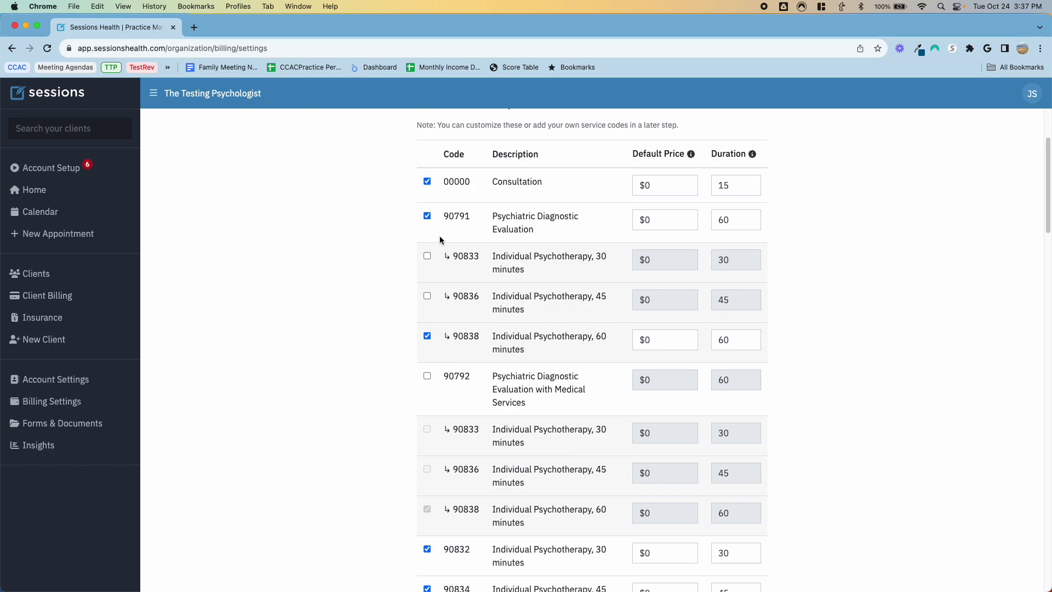
scroll(511, 241, down, 3)
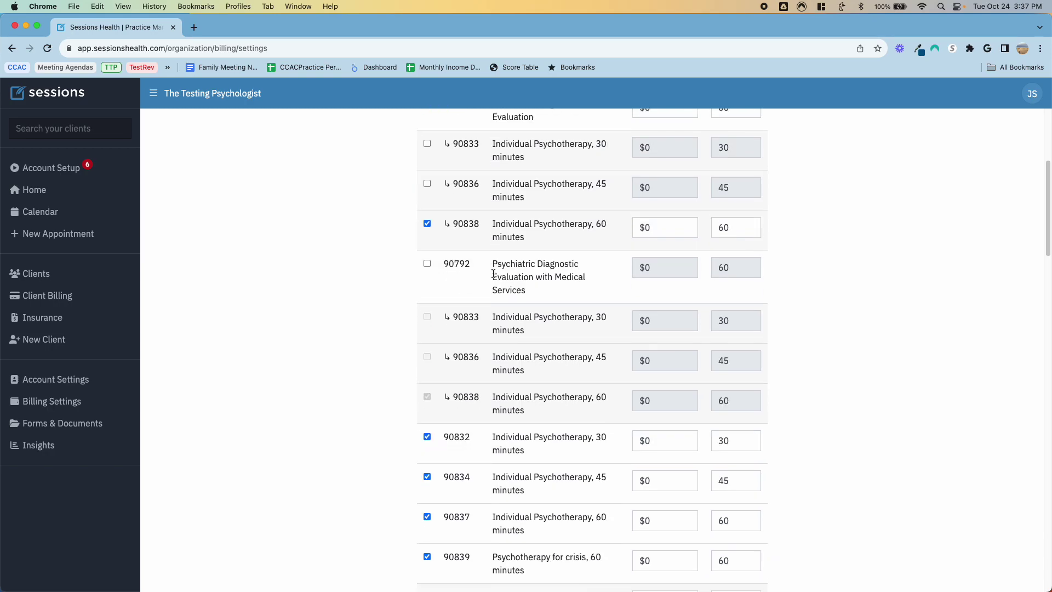
click(426, 223)
scroll(471, 277, down, 1)
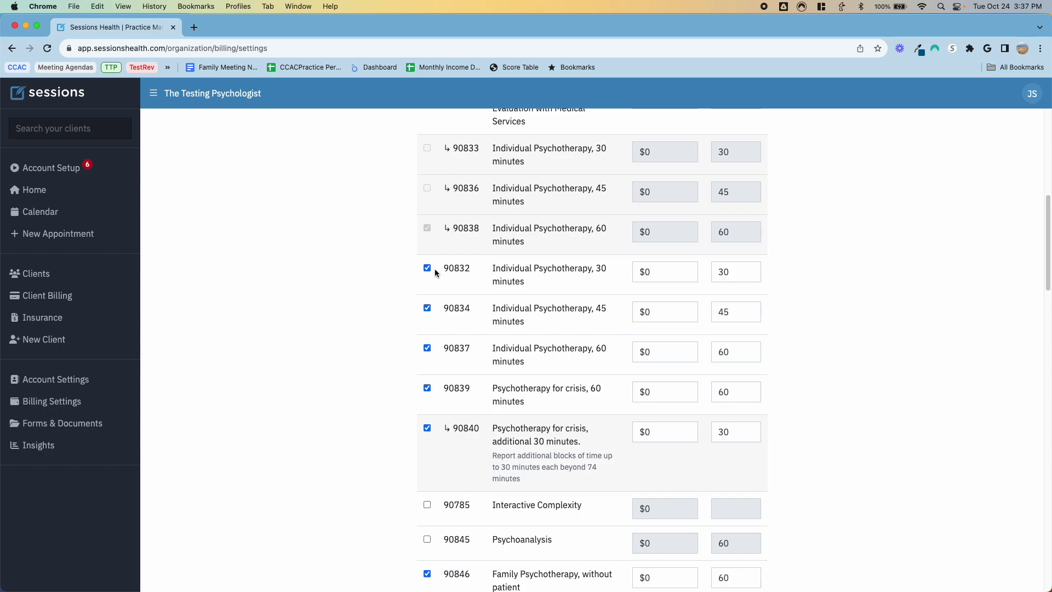
click(427, 267)
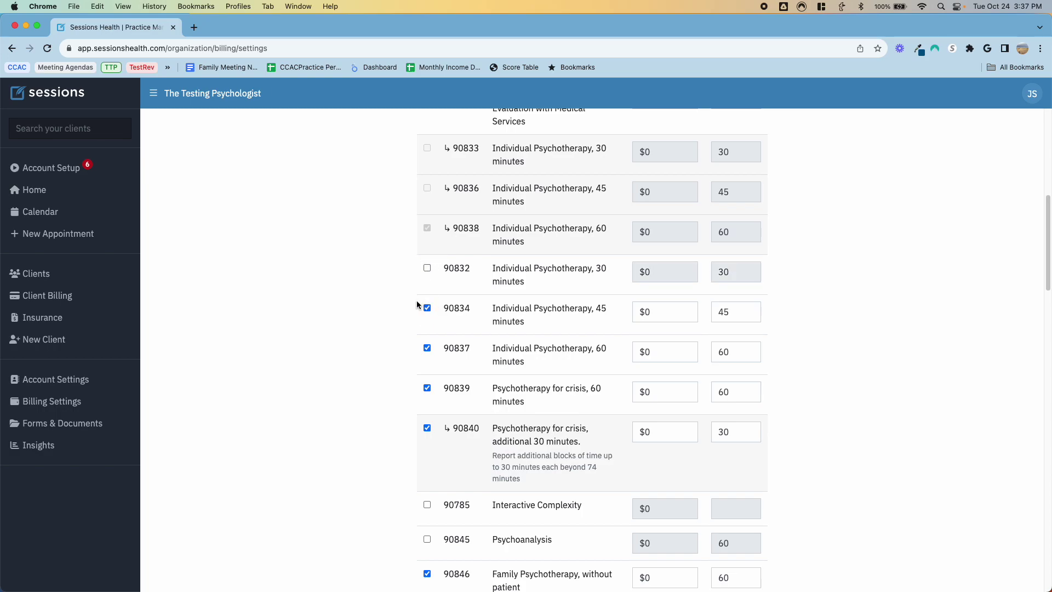
click(427, 308)
click(427, 387)
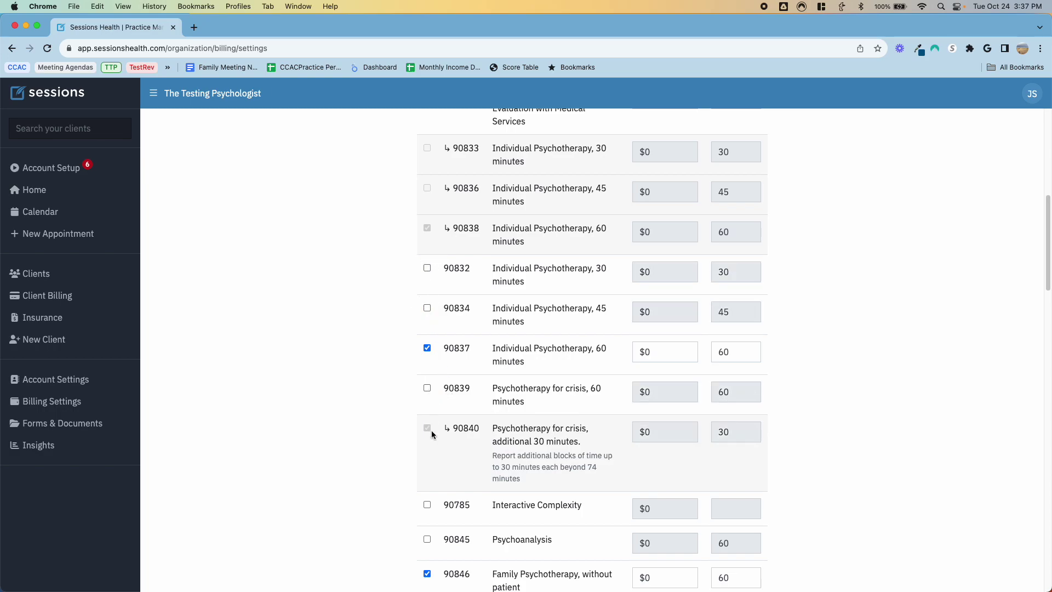
Step: Untick 90846, 90847 and 90853, then import the remaining three codes
scroll(537, 331, down, 5)
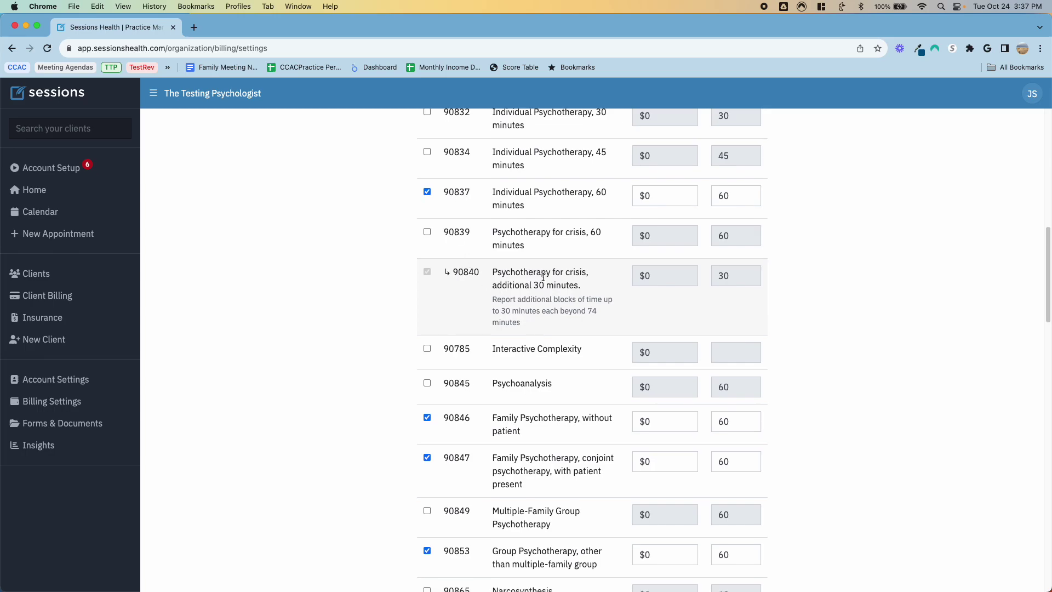
scroll(464, 263, down, 5)
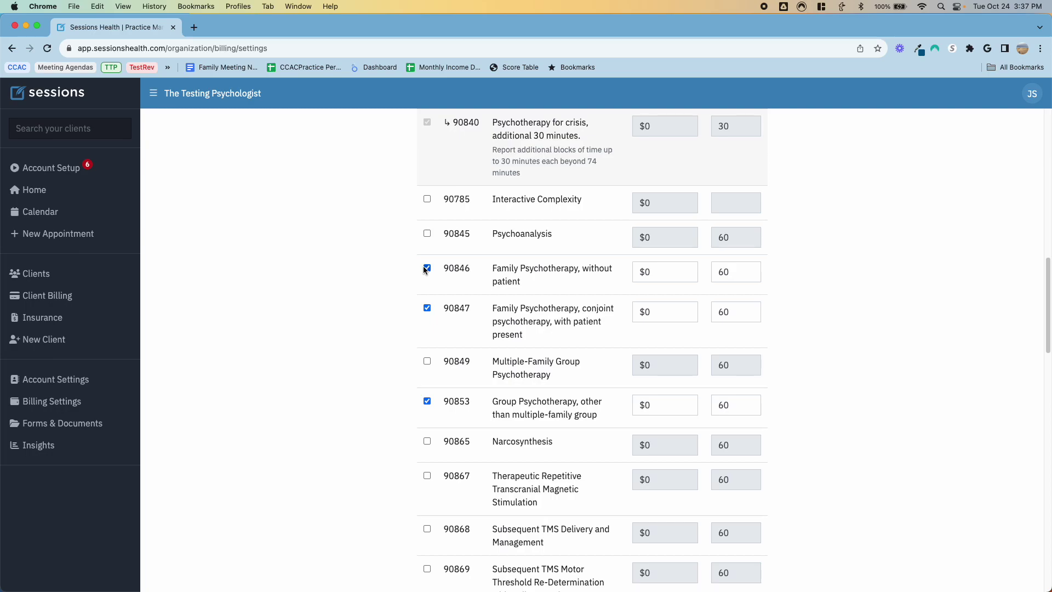
click(427, 268)
click(427, 308)
click(427, 401)
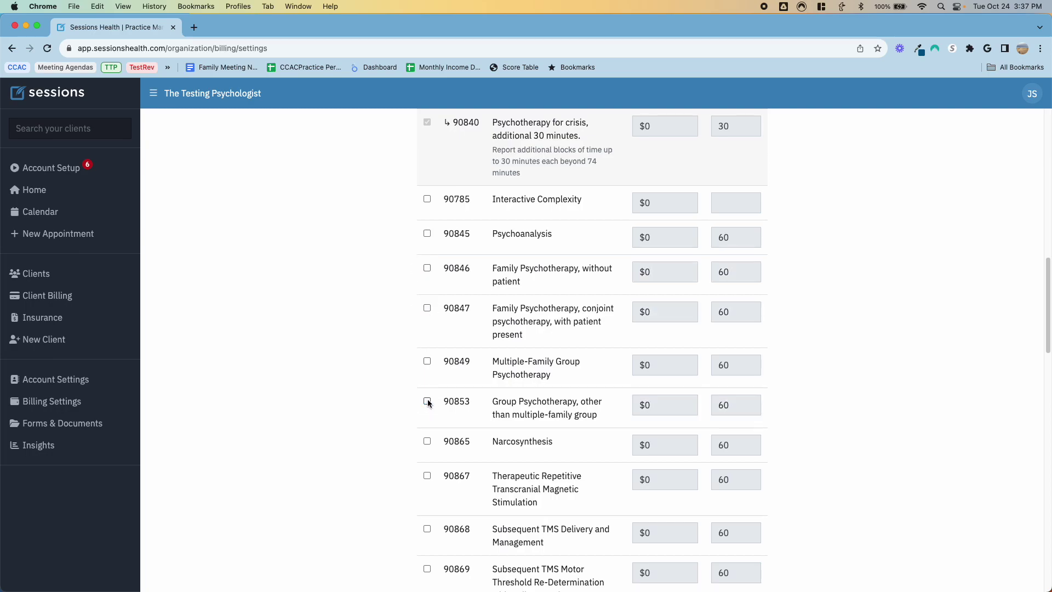
scroll(559, 344, down, 1)
scroll(560, 347, down, 20)
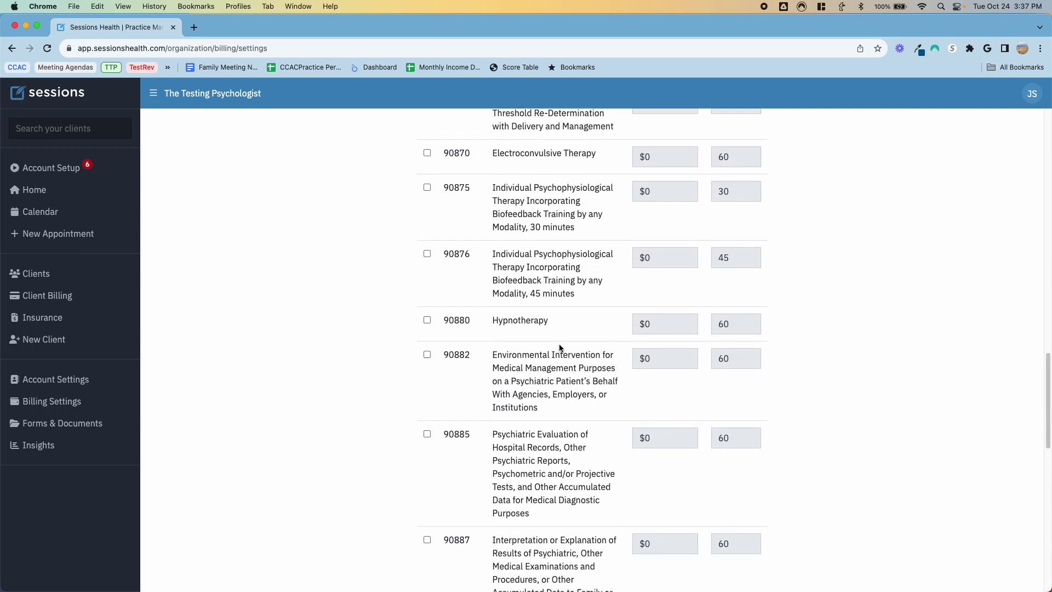
scroll(560, 347, down, 13)
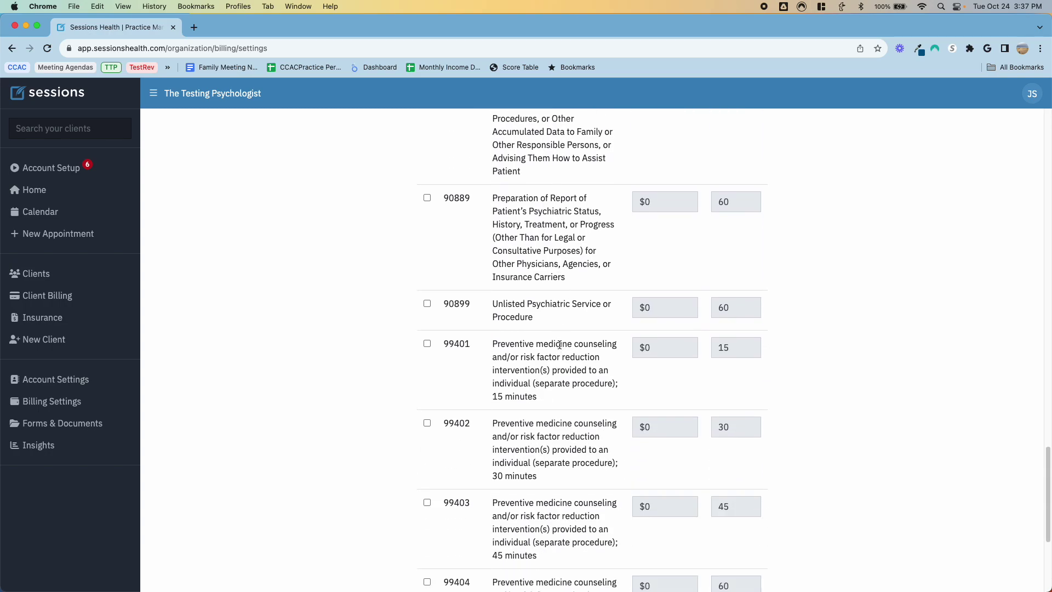
scroll(559, 345, down, 3)
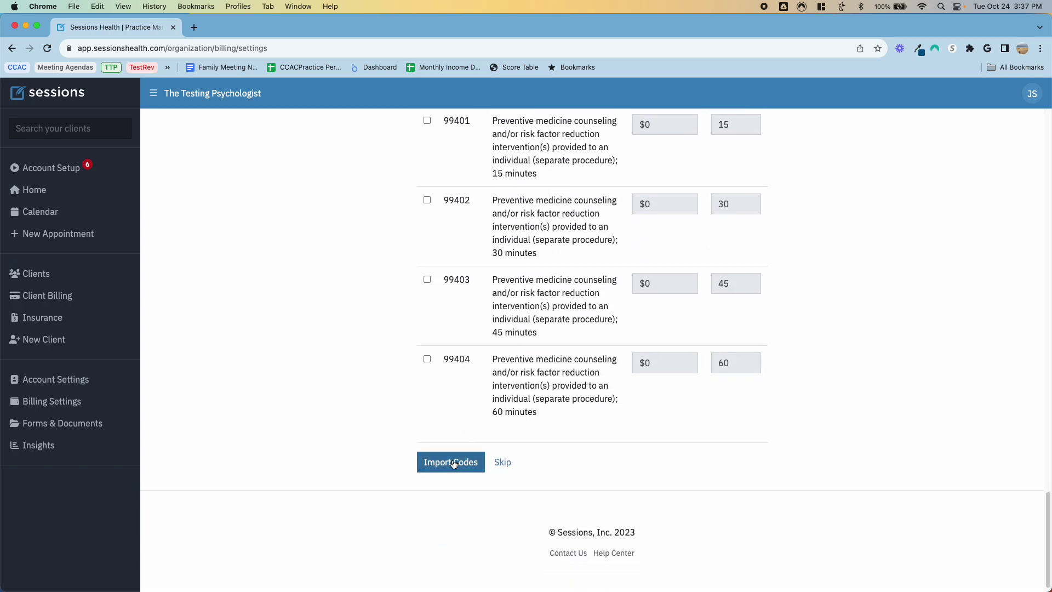
click(454, 463)
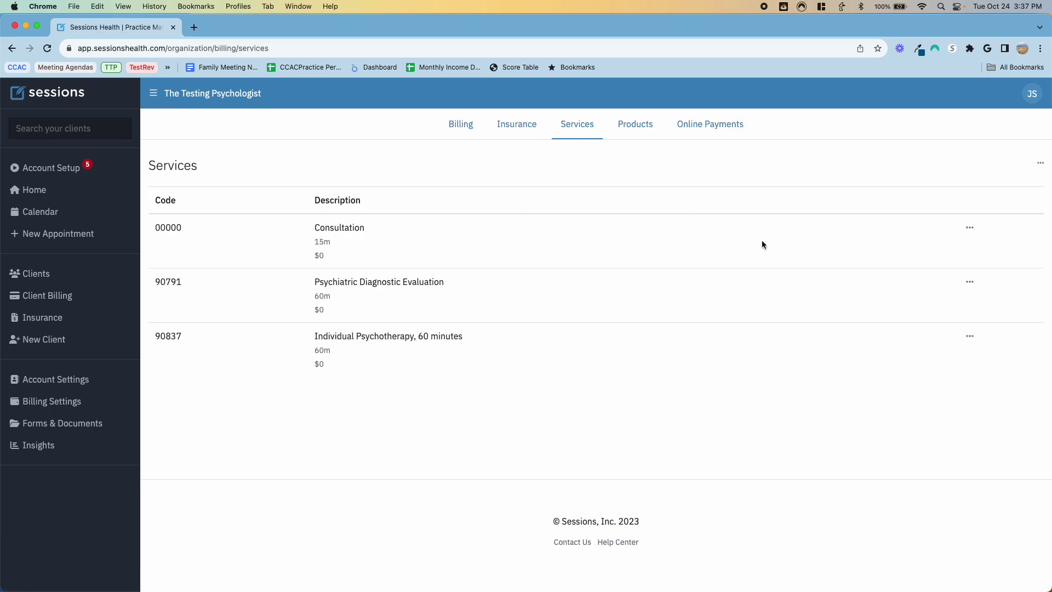
Step: Start a new service with code 96132 and type CPT Code
click(1039, 164)
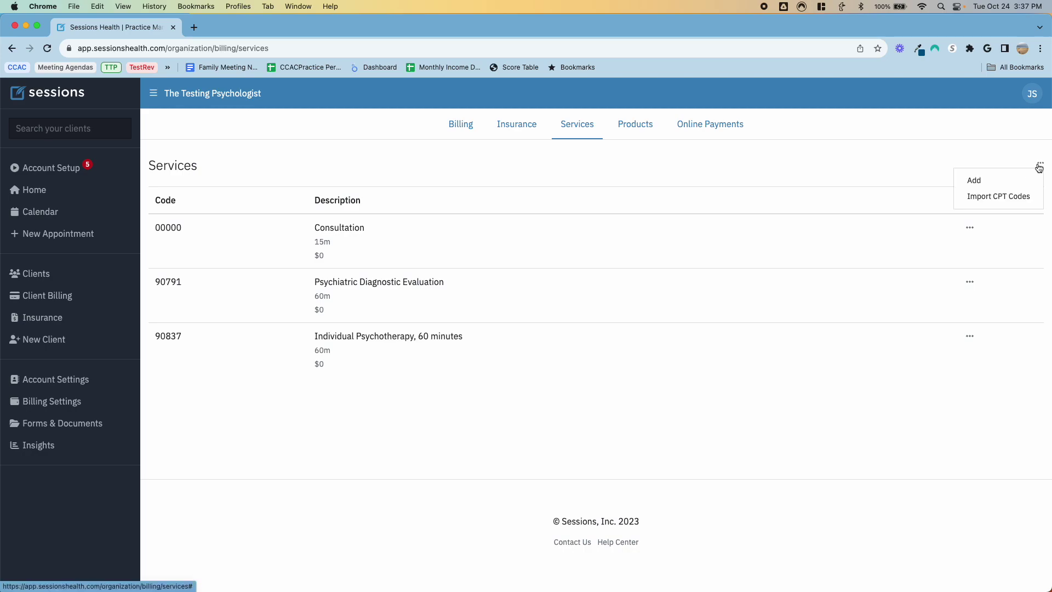
click(984, 179)
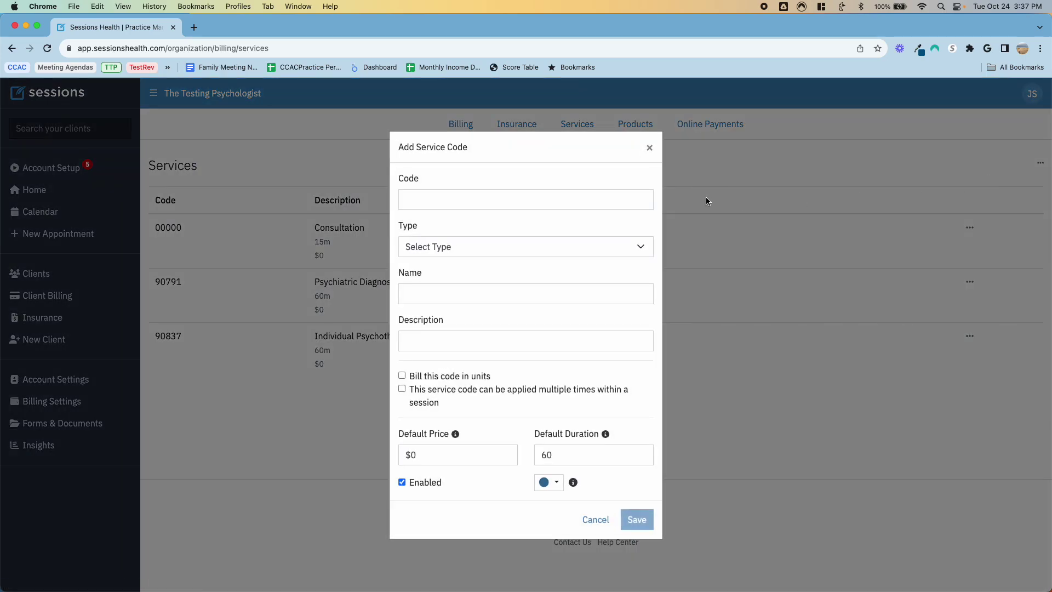
click(517, 206)
text(96132)
key(Tab)
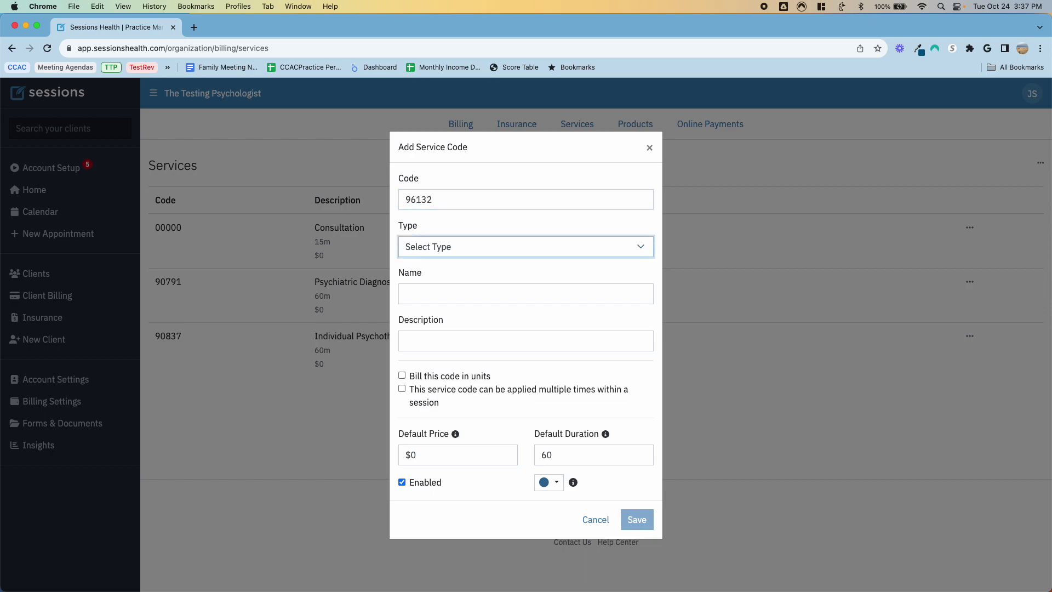
click(471, 248)
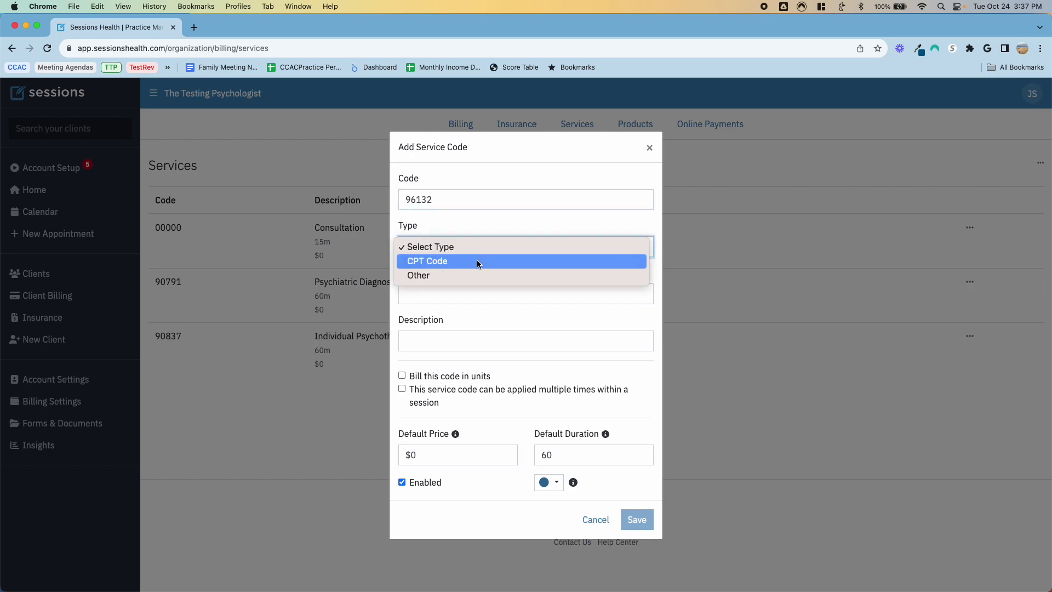
click(478, 263)
Step: Name the service 'Neuropsych testing first hour' and reuse it as the description
click(462, 291)
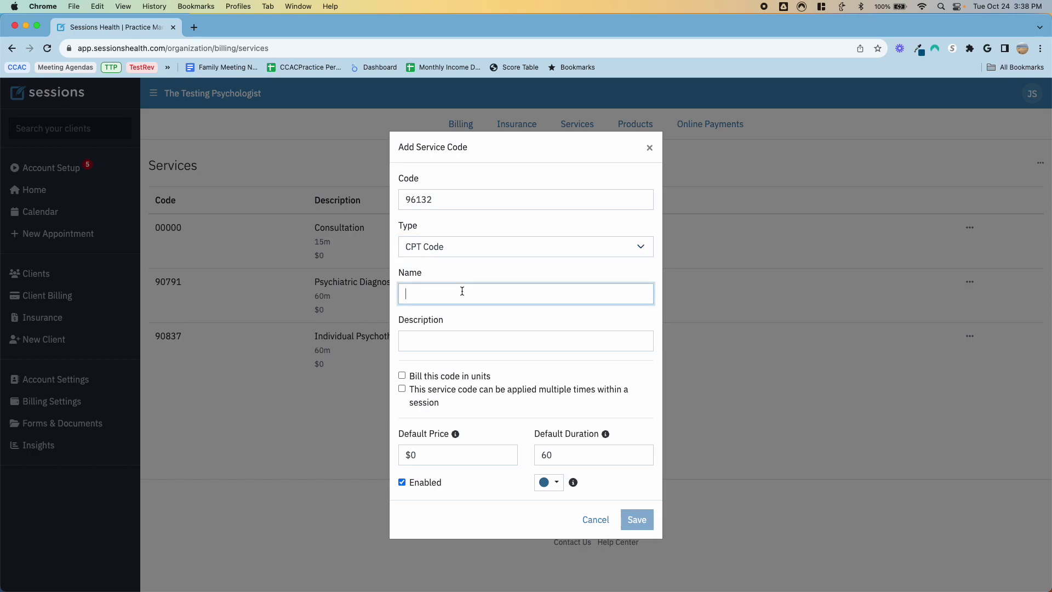
text(Neuropsy)
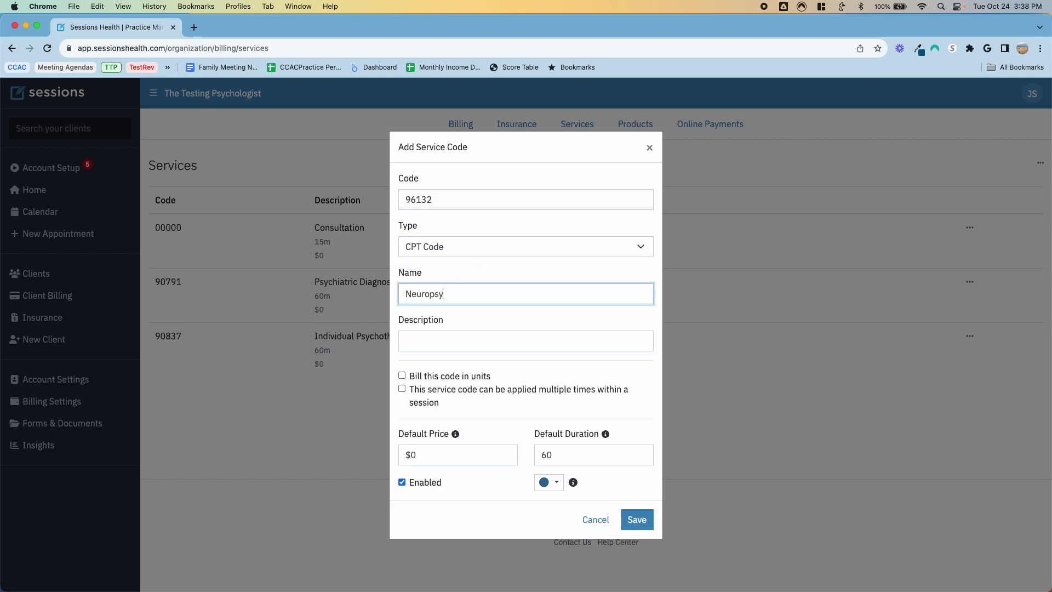
text(ch testing first hour)
key(Tab)
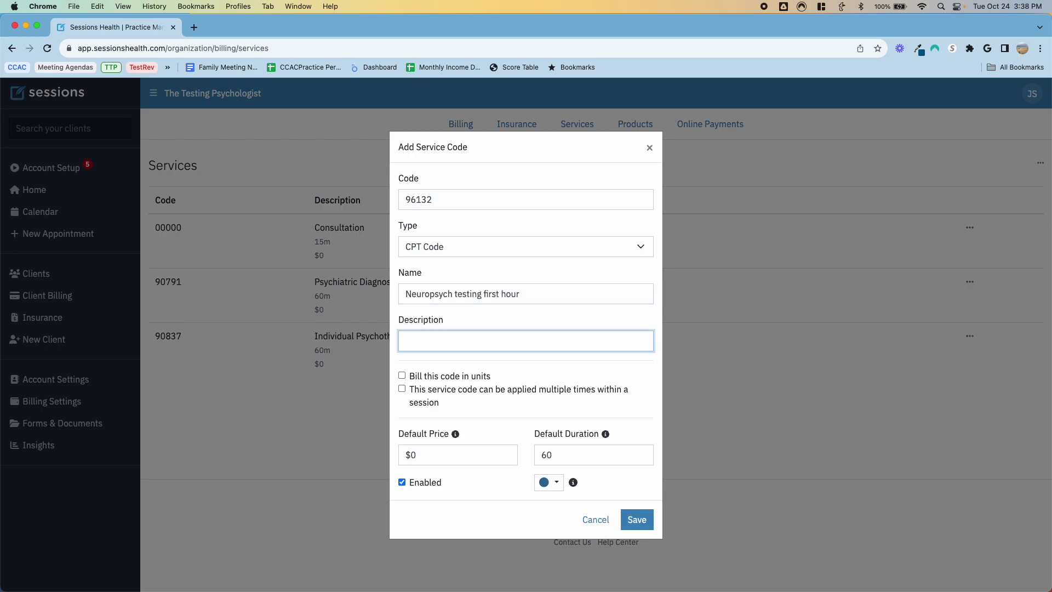
key(shift+Tab)
key(shift+Tab)
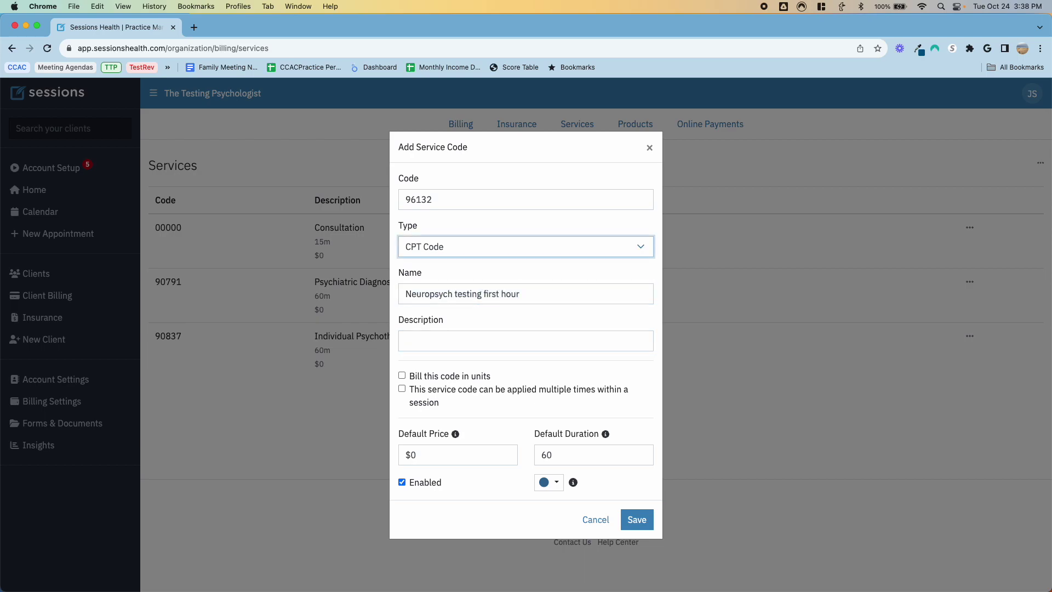
key(Tab)
key(super+c)
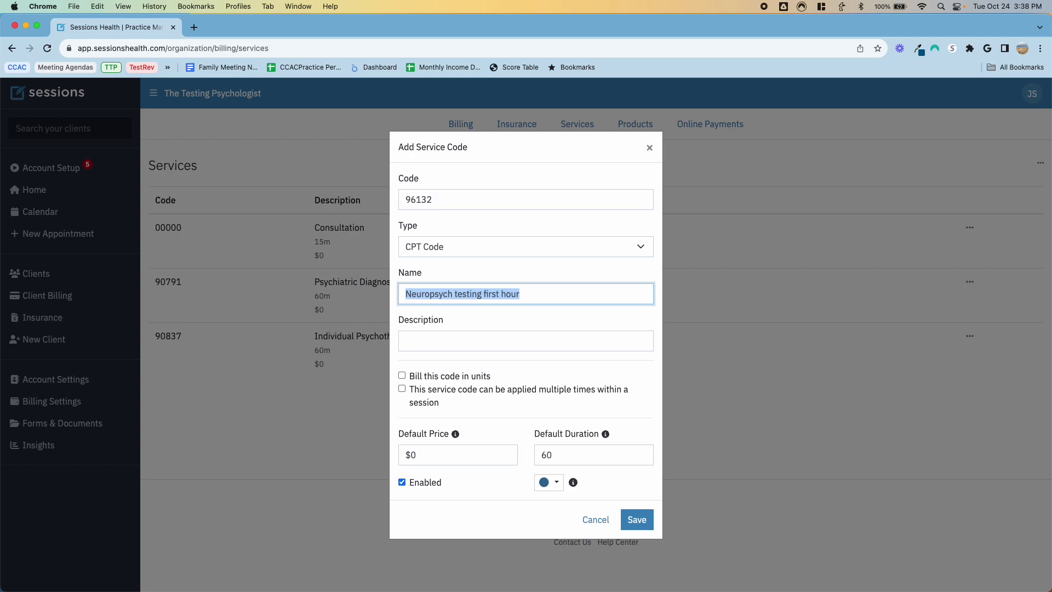
key(Tab)
key(super+v)
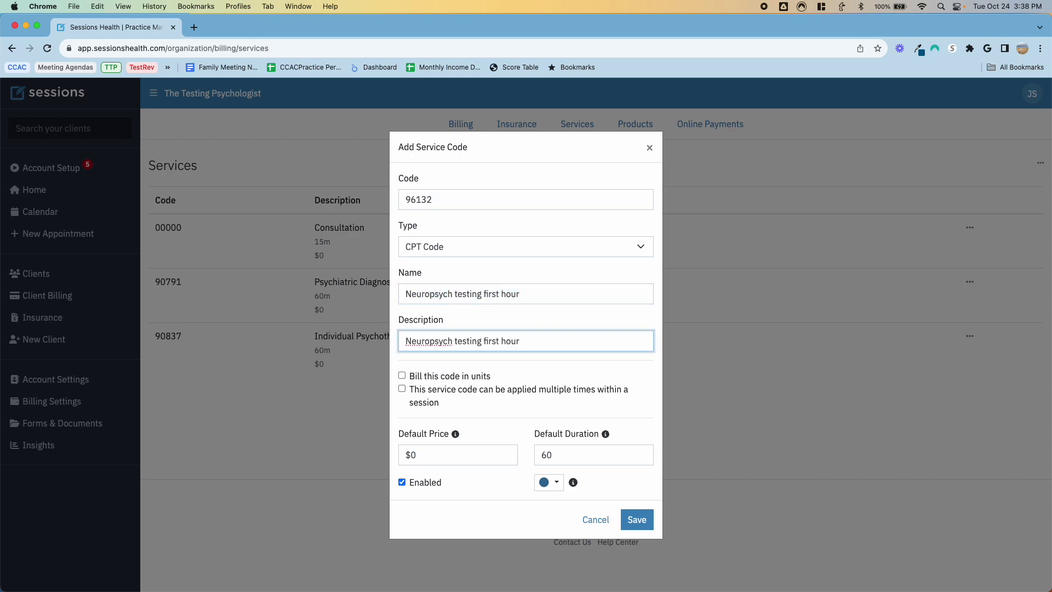
Step: Bill 96132 in units at $200 per unit and save it
click(402, 375)
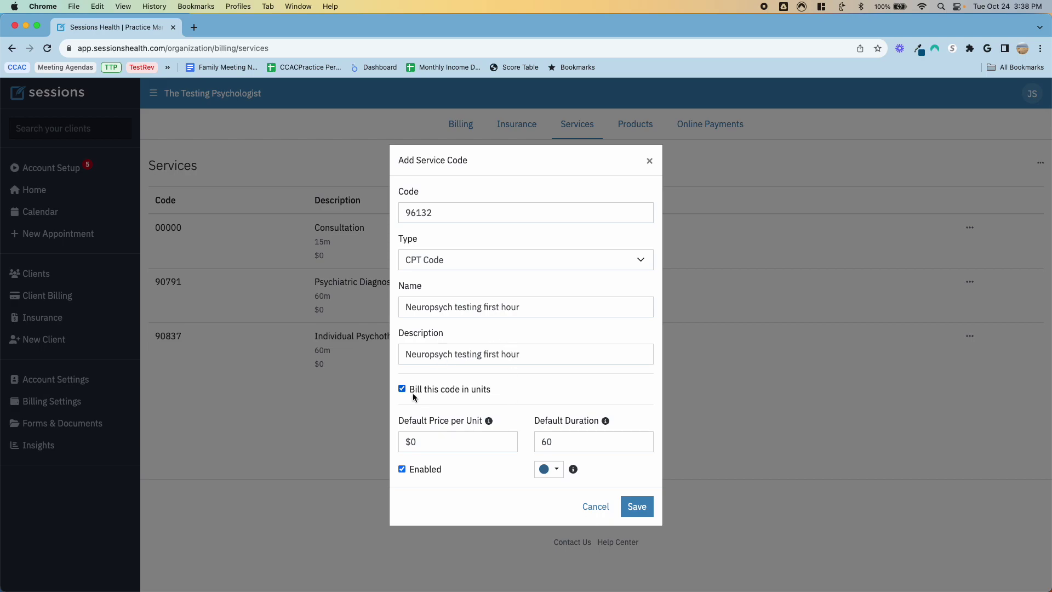
click(401, 389)
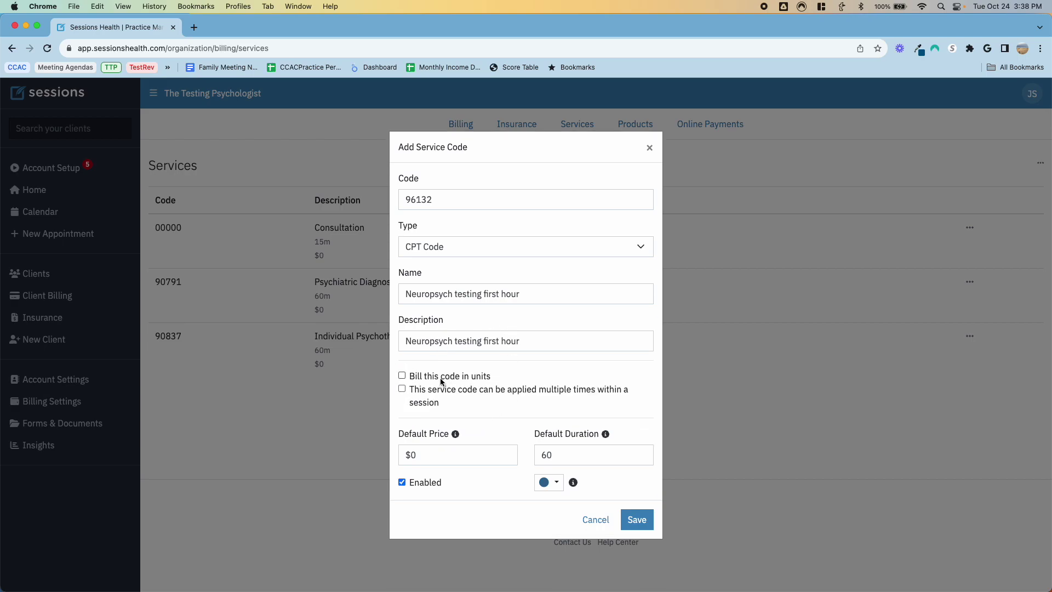
click(402, 376)
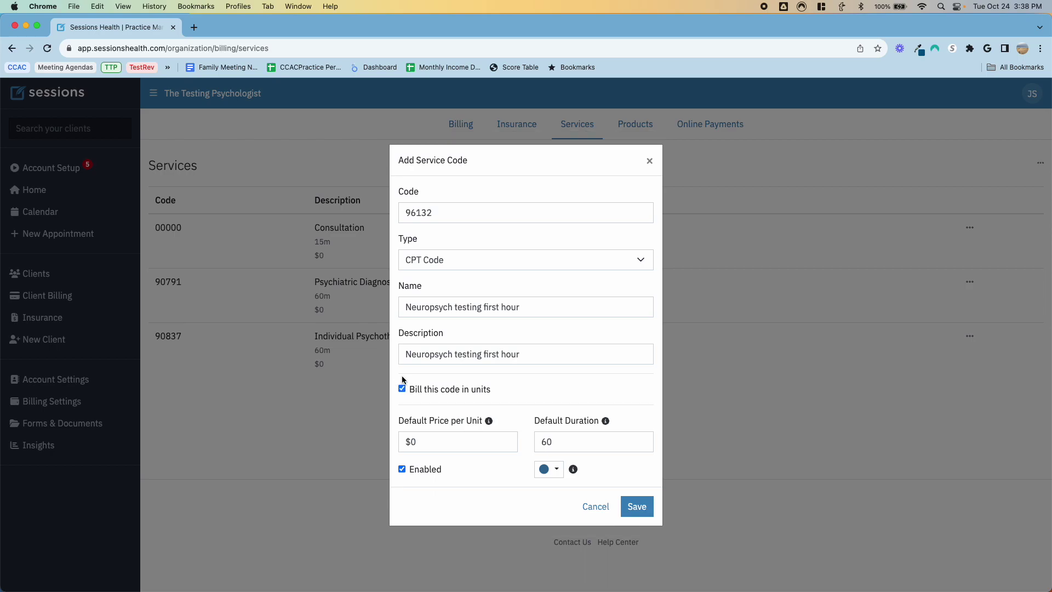
click(442, 443)
key(BackSpace)
text(200)
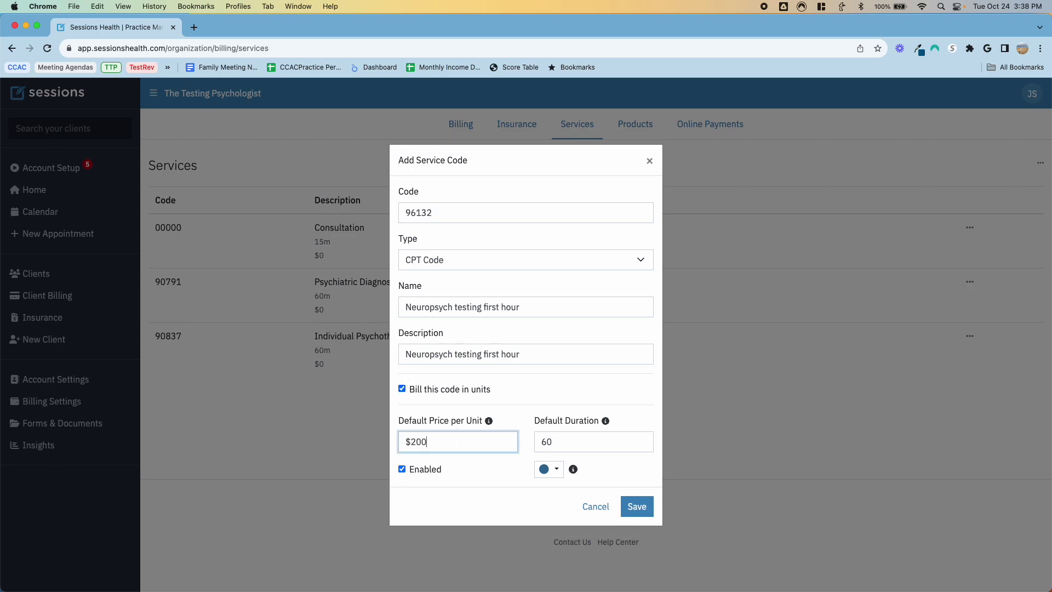
key(Tab)
key(Tab)
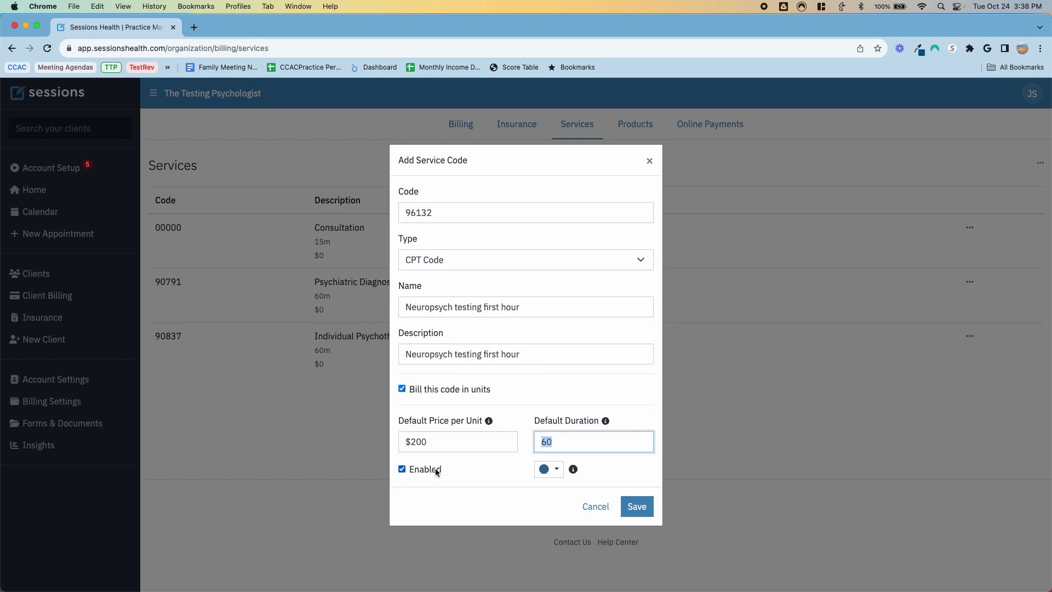
click(556, 471)
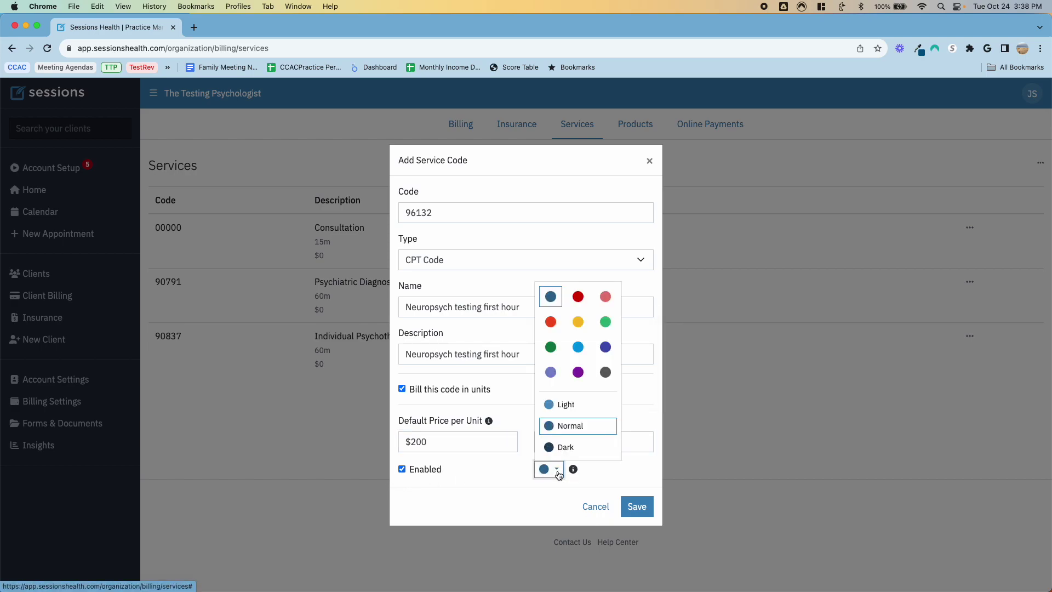
click(557, 472)
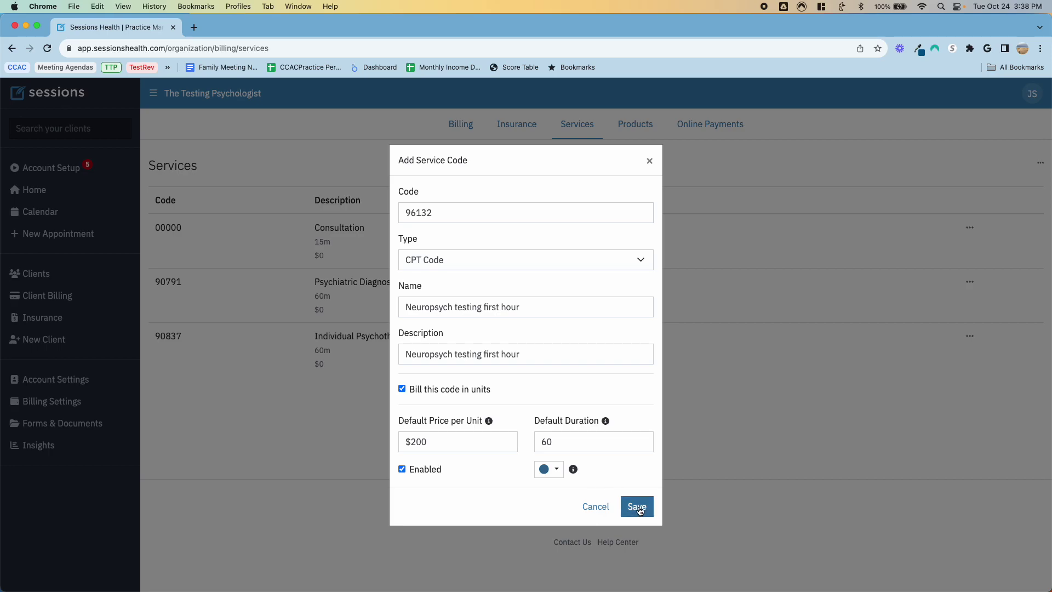
click(637, 507)
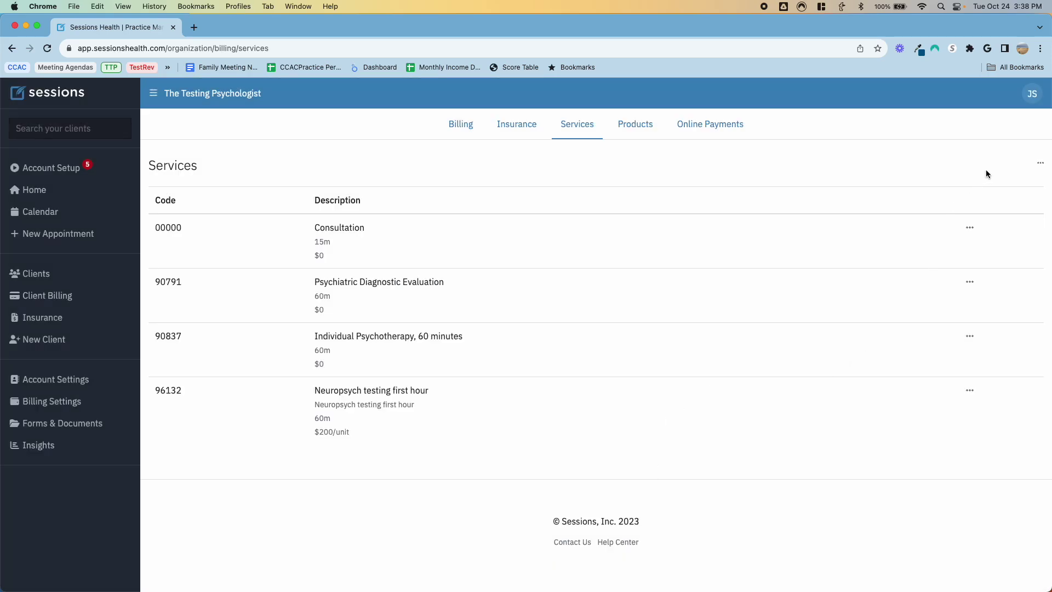
Step: Start another service with code 96133 and type CPT Code
click(1040, 163)
click(993, 182)
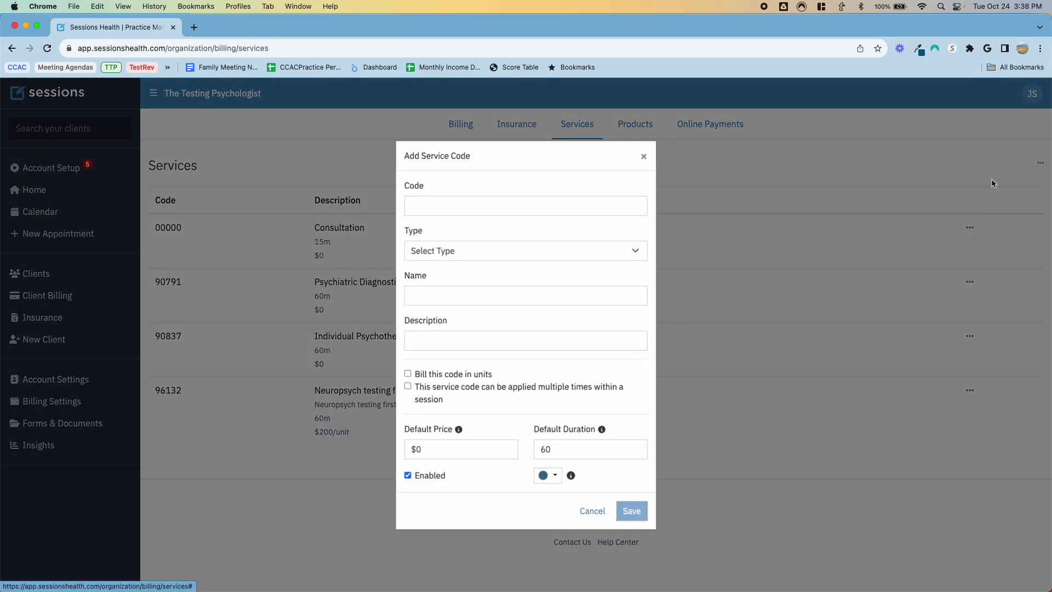
click(551, 206)
text(96133)
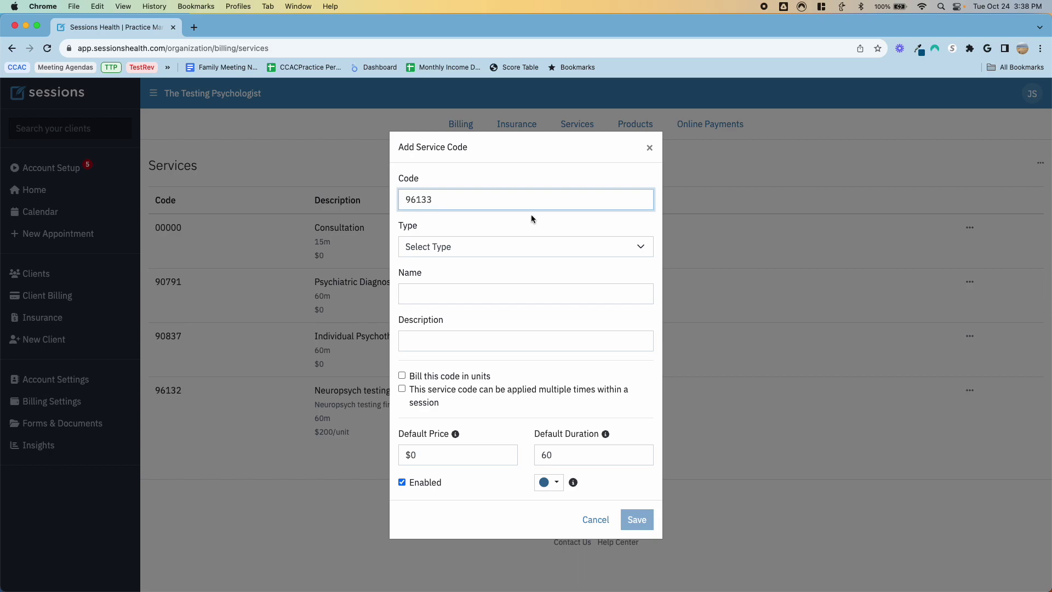
click(475, 251)
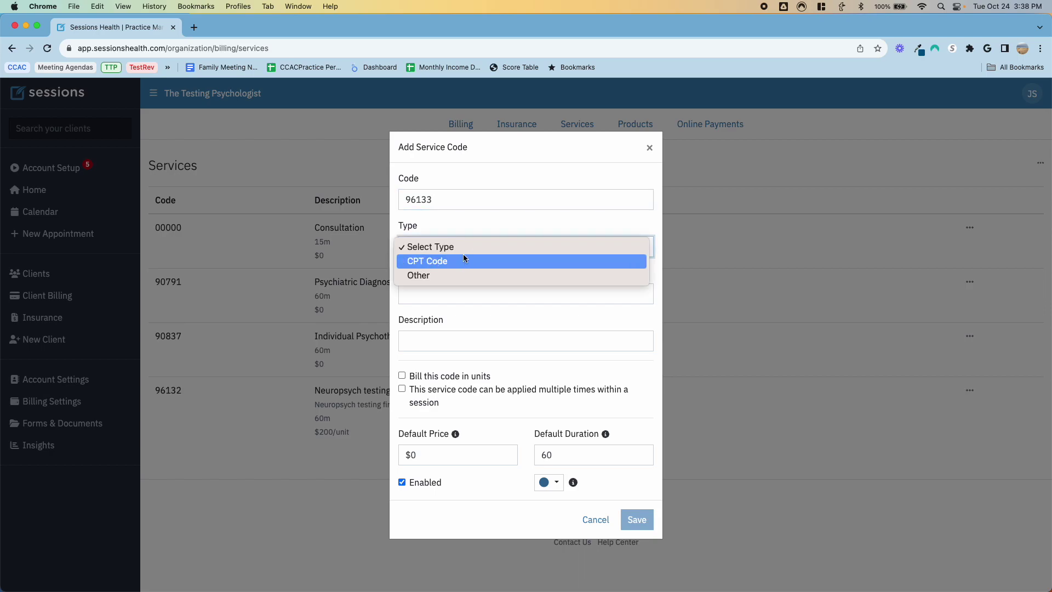
click(455, 262)
Step: Name it 'Neuropsych testing - additional hours' and copy the name into the description
click(445, 290)
text(Neuropsy)
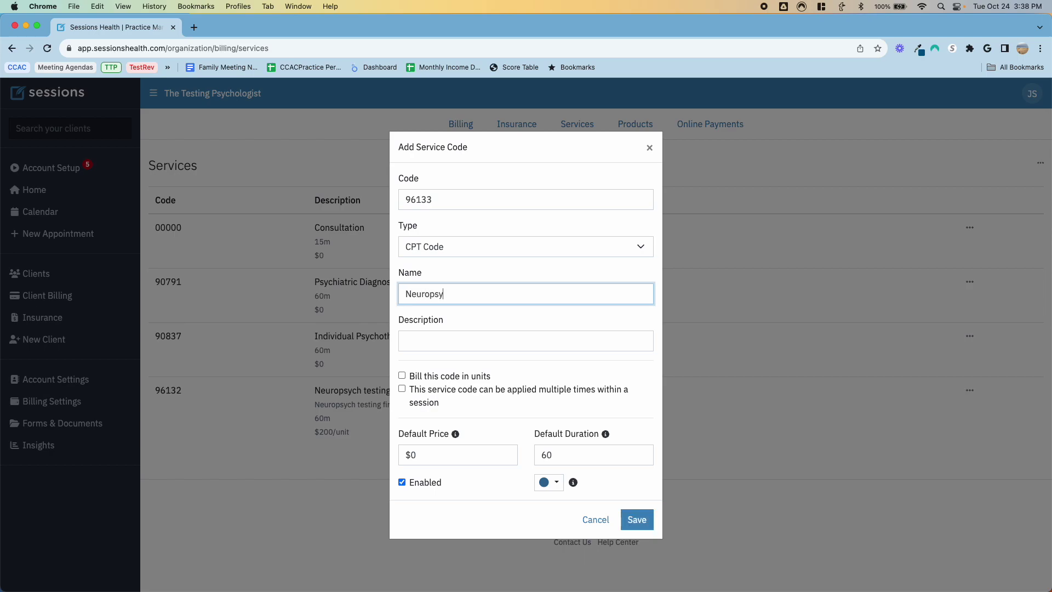
text(ch testing - additional hours)
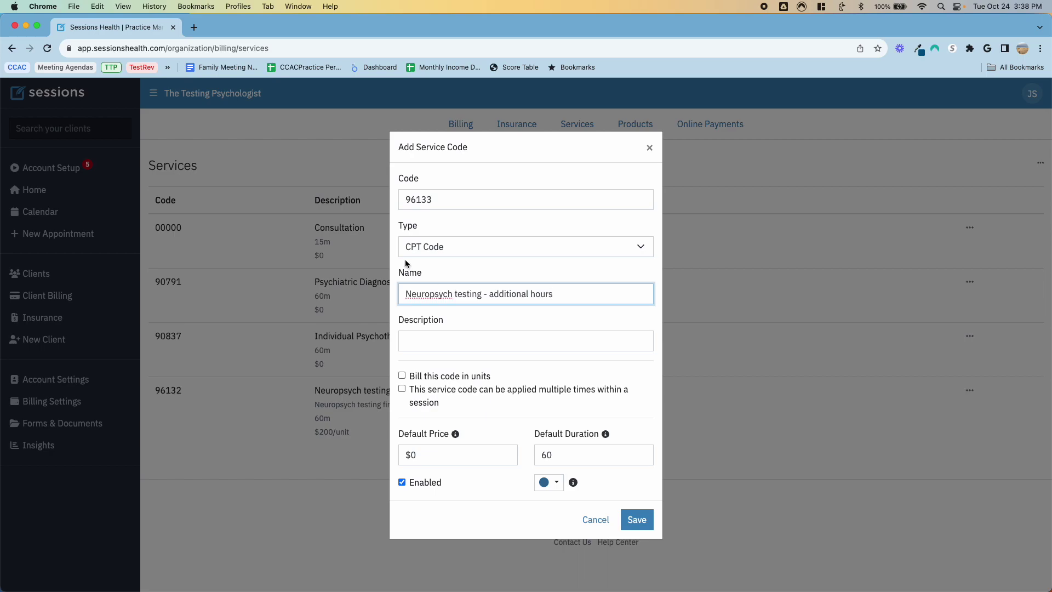
drag(552, 296, 403, 285)
key(super+c)
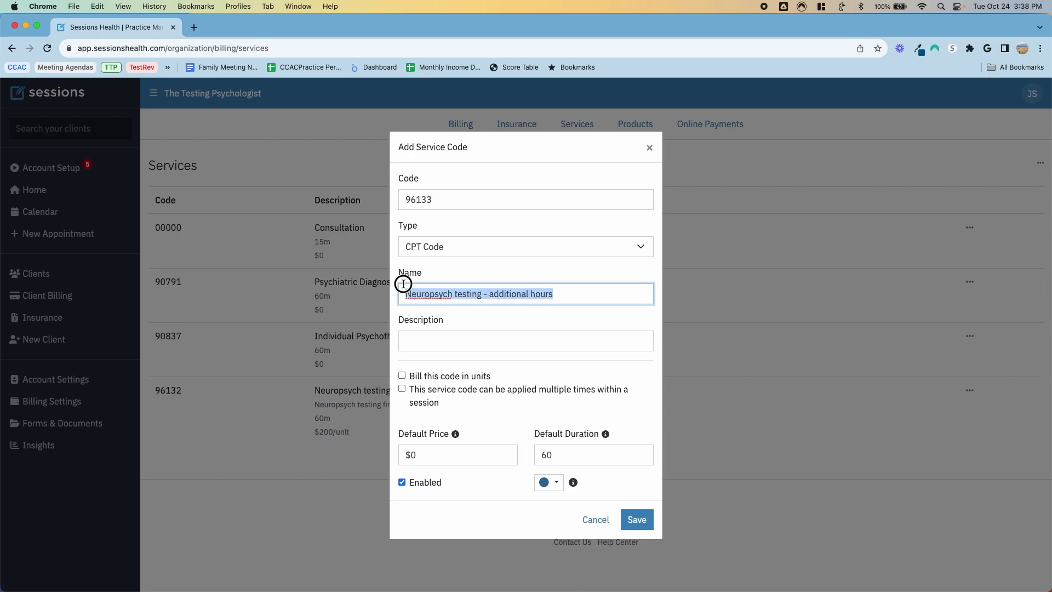
click(474, 346)
key(super+v)
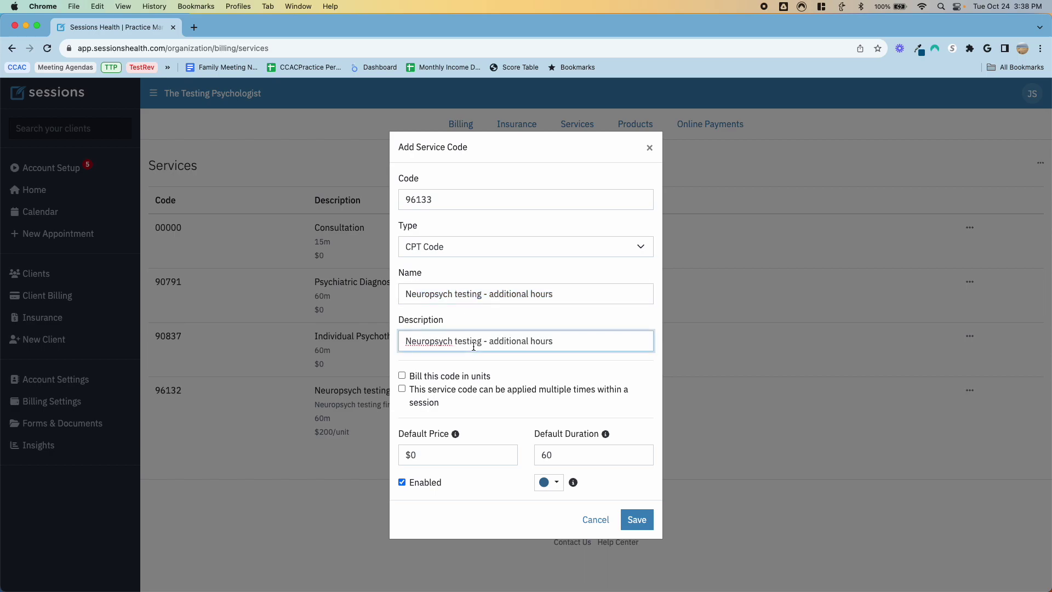
Step: Allow multiple uses per session, bill in units at $200 per unit, and save 96133
click(402, 387)
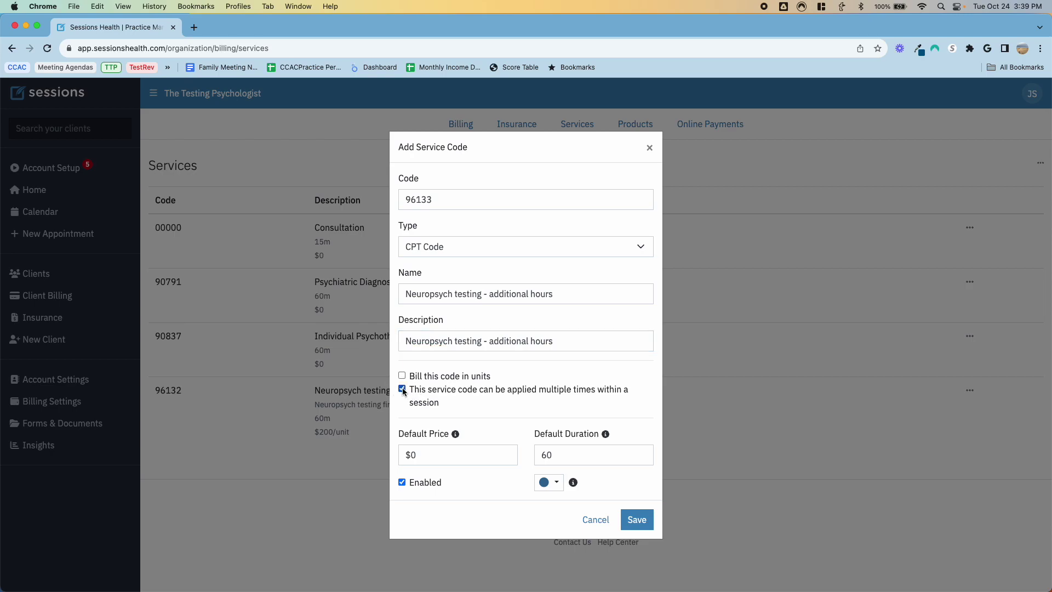
click(402, 376)
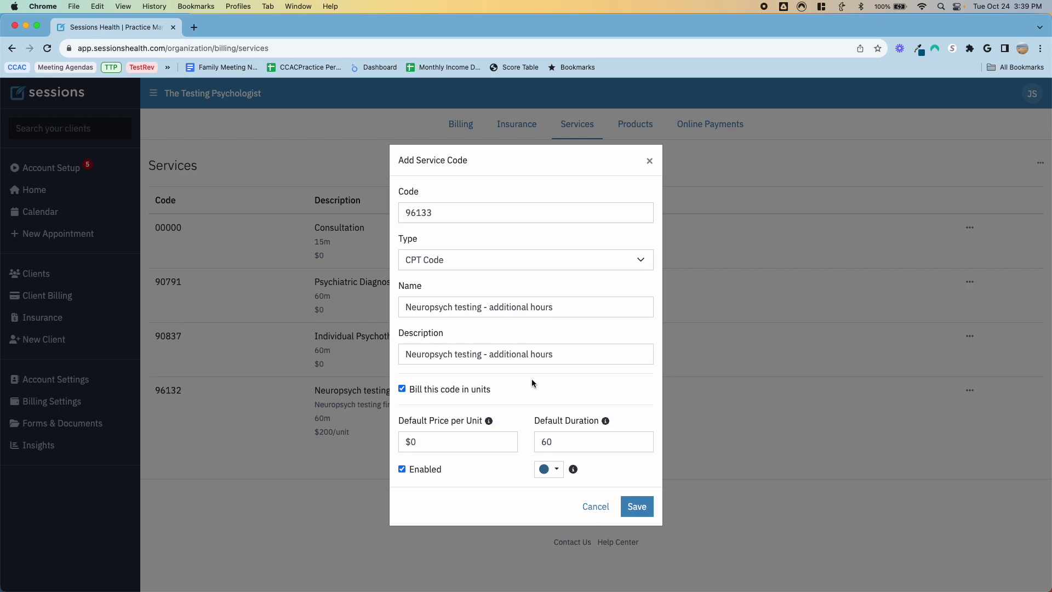
click(426, 445)
key(BackSpace)
text(200)
key(Tab)
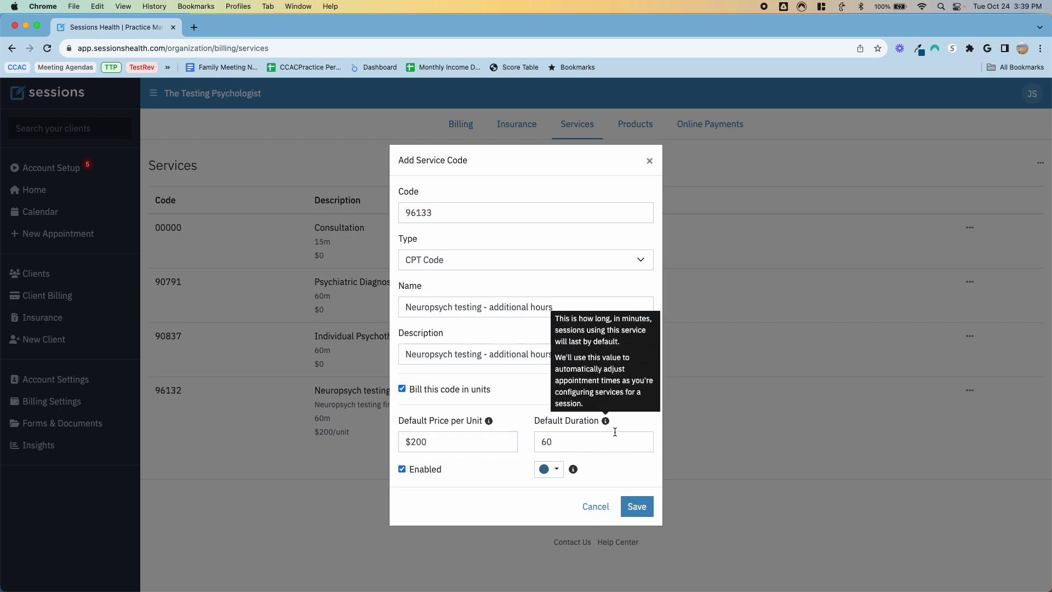
key(Tab)
click(637, 507)
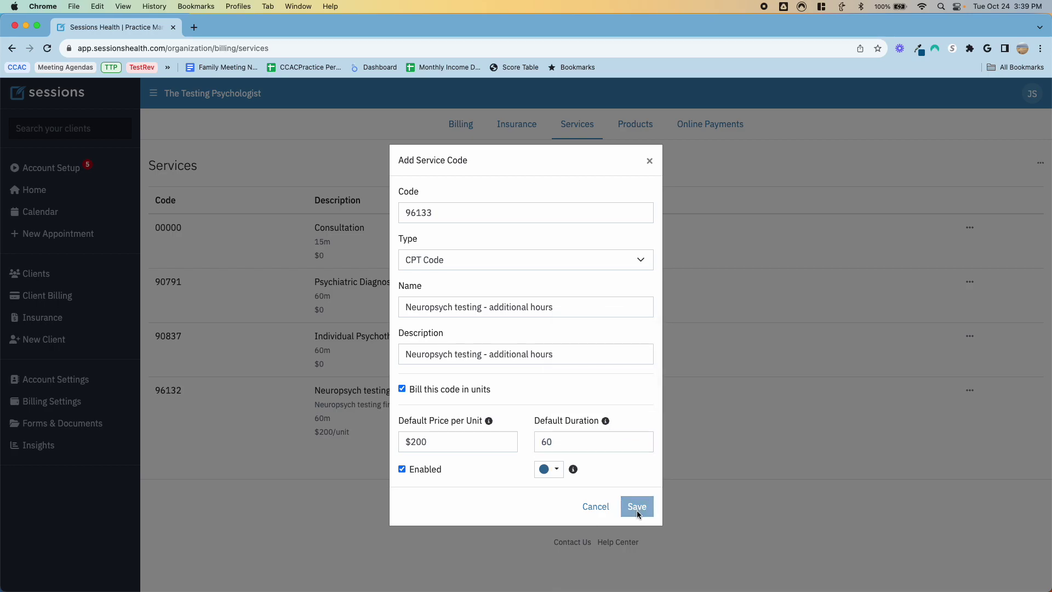
click(1031, 162)
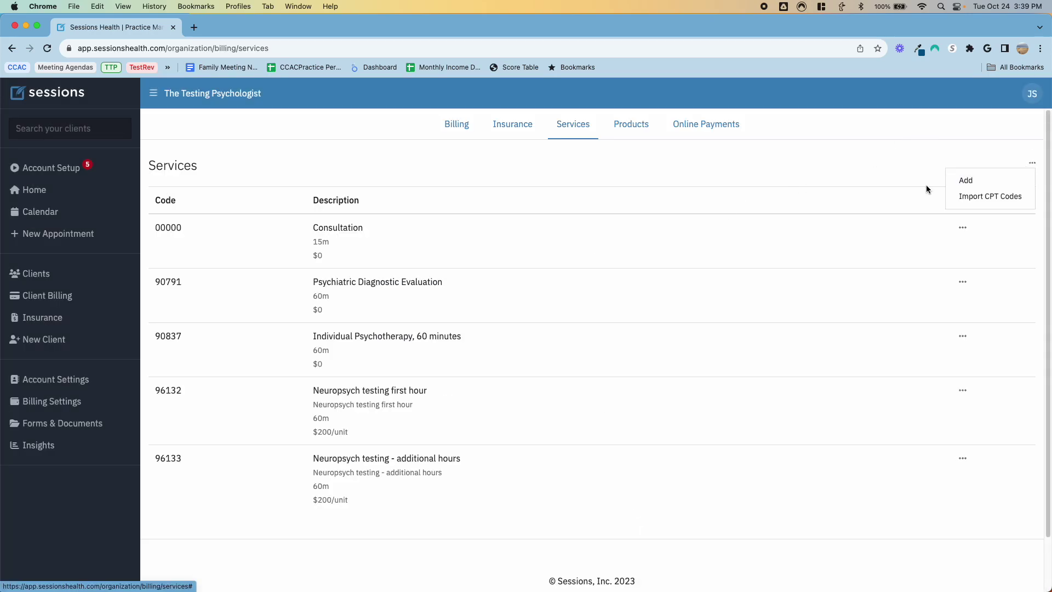
Step: Enter CPT Code 96136 named and described 'Testing admin - first 30 minutes'
click(961, 180)
click(491, 199)
text(96136)
key(Tab)
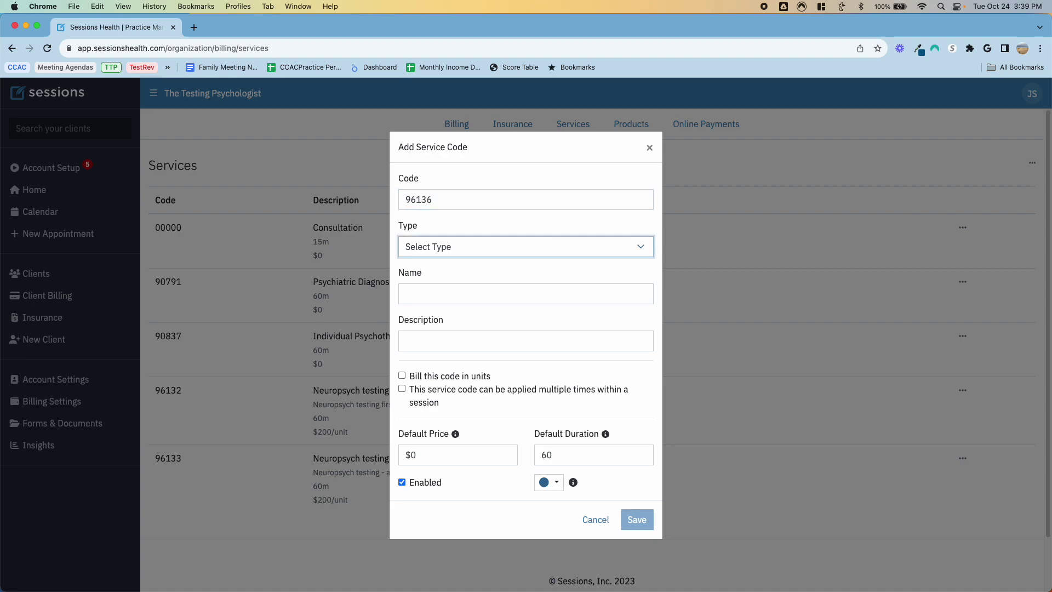
key(c)
key(Tab)
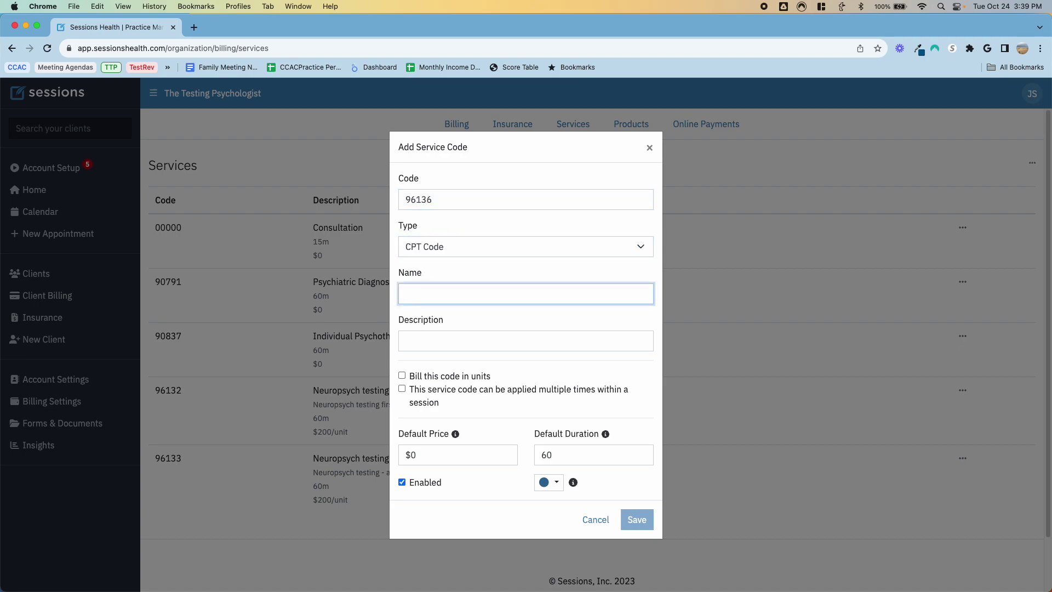
text(Testing admin - first 30 minutes)
key(Tab)
text(Testing admin - first 30 minutes)
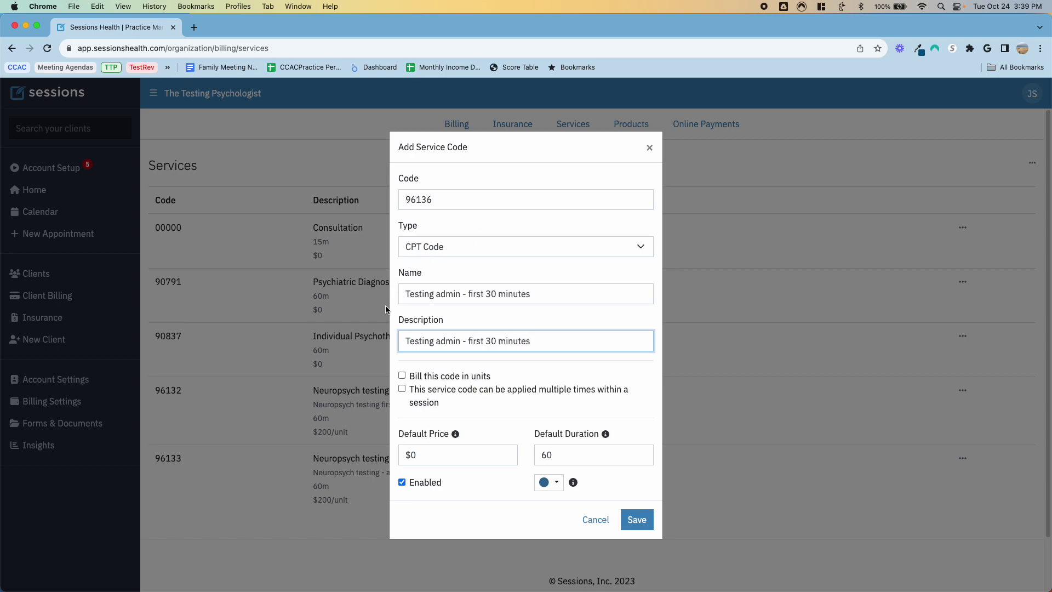
Step: Bill 96136 in units at $100 per unit with a 30-minute duration, and save
click(401, 376)
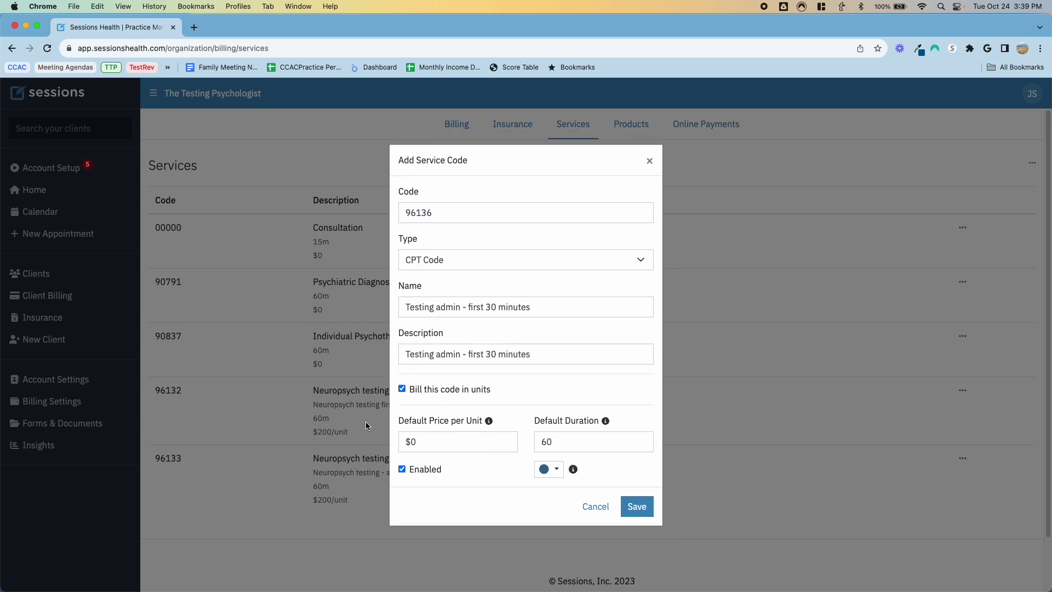
click(451, 439)
text(100)
mouse_move(605, 420)
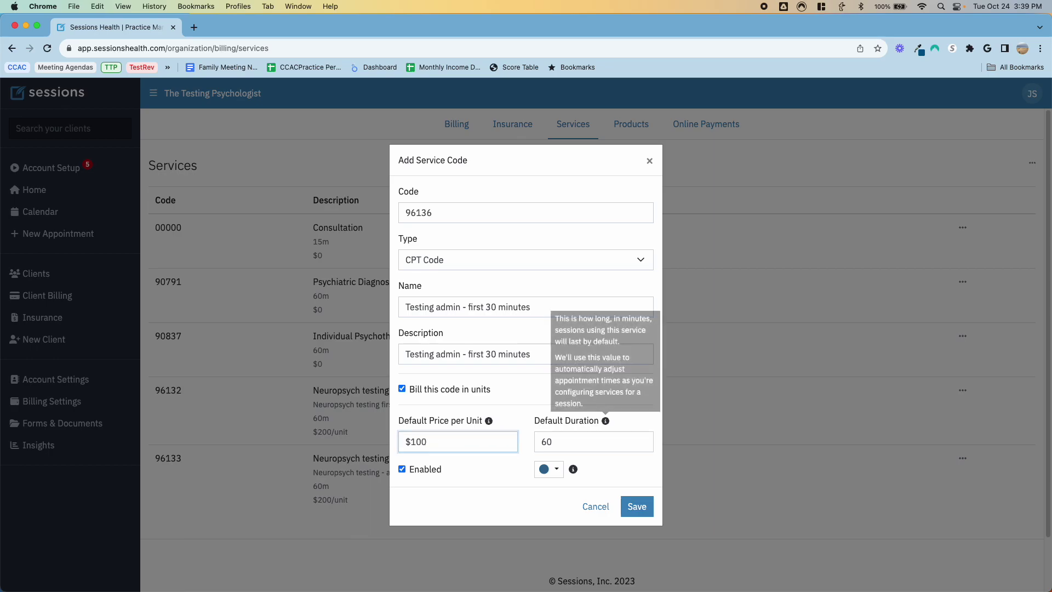
key(Tab)
text(30)
key(Tab)
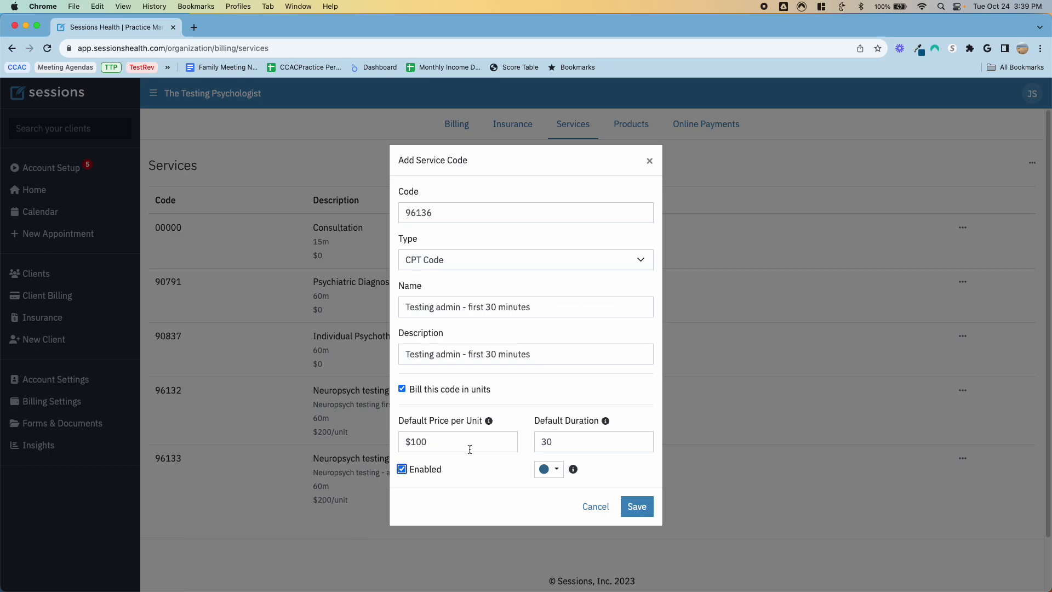
click(636, 506)
scroll(622, 341, down, 3)
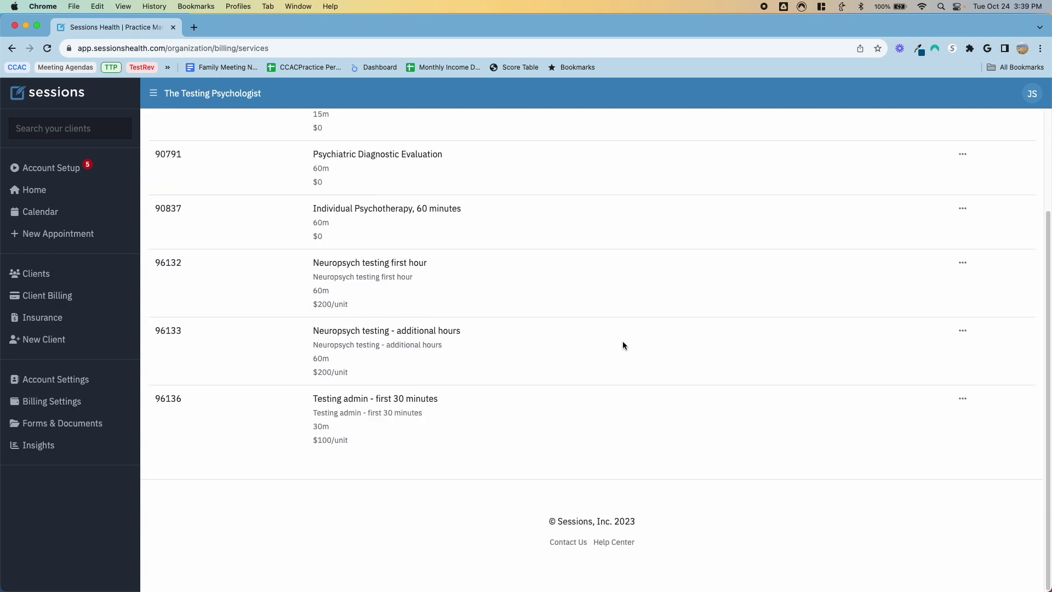
scroll(838, 274, up, 3)
Step: Enter CPT Code 96137 named and described 'Testing admin - additional 30 minutes'
click(1032, 166)
click(986, 186)
click(554, 202)
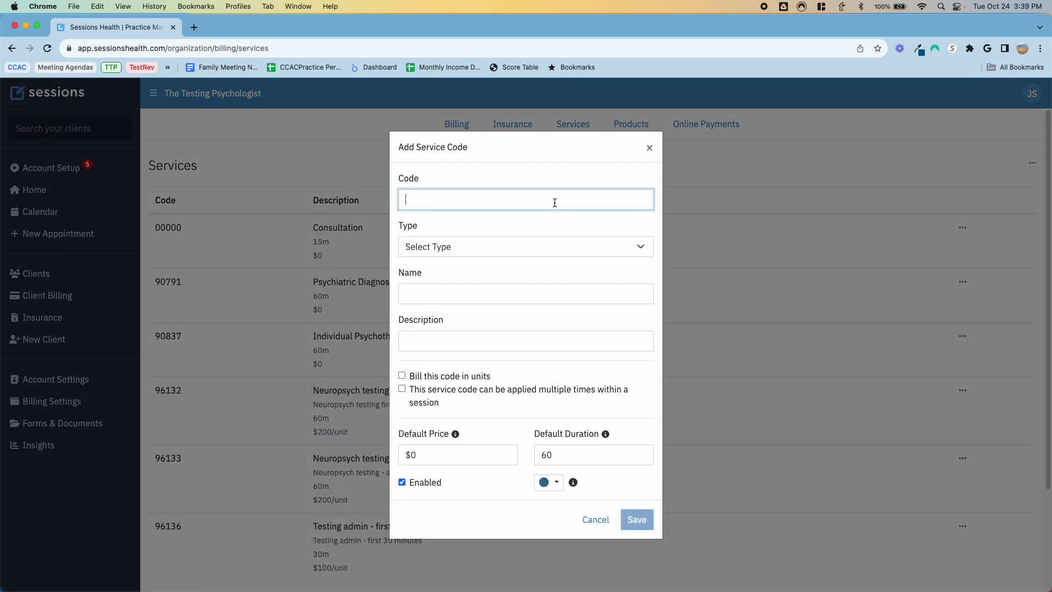
text(96137)
key(Tab)
key(c)
key(Tab)
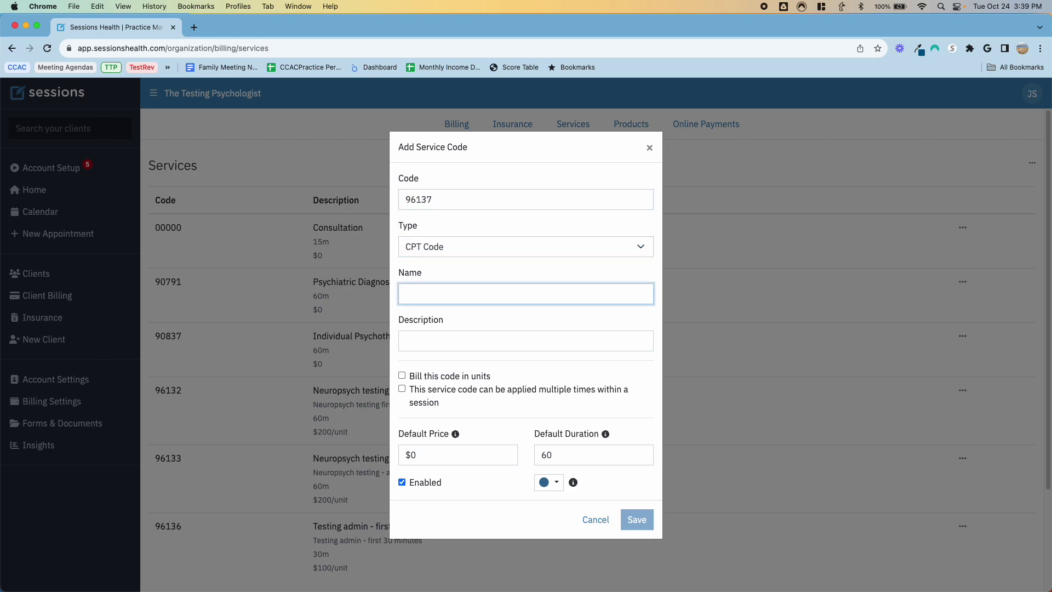
text(Testing admin - ad)
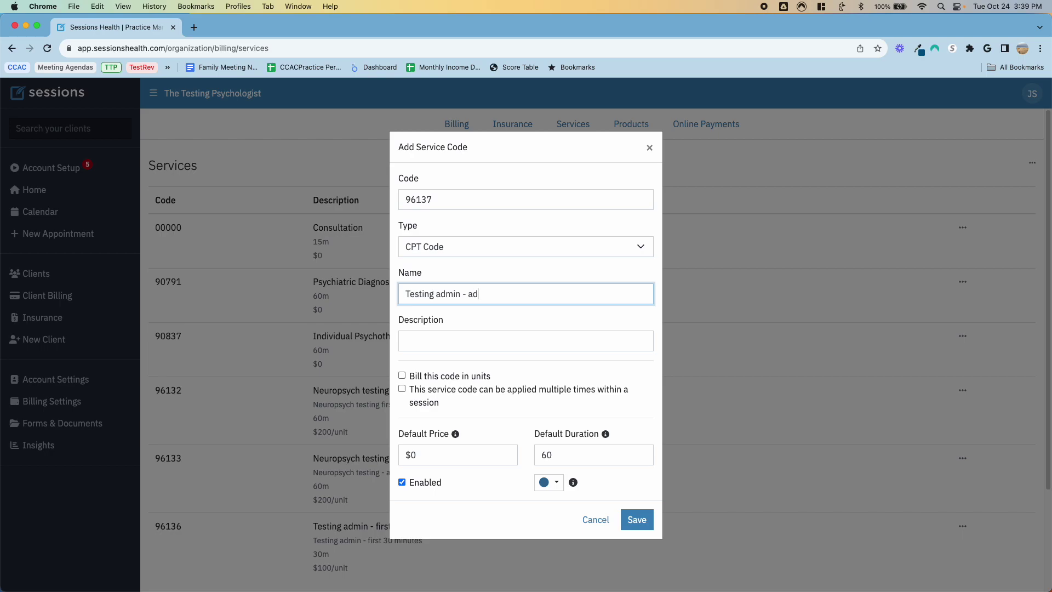
text(ditional 30 minutes)
key(Tab)
text(Testing adm)
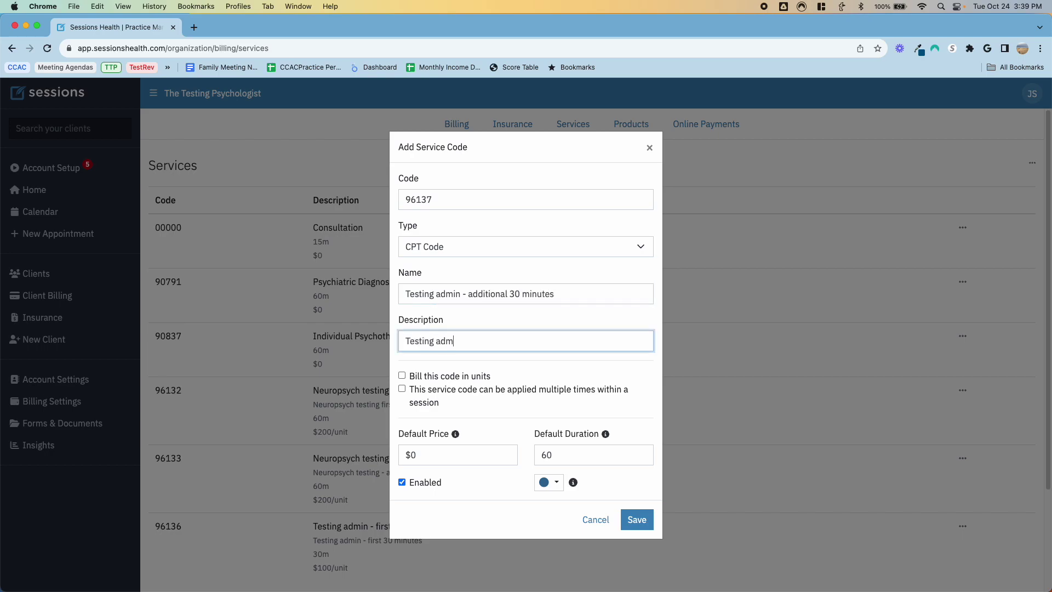
text(in - additional 30 minutes)
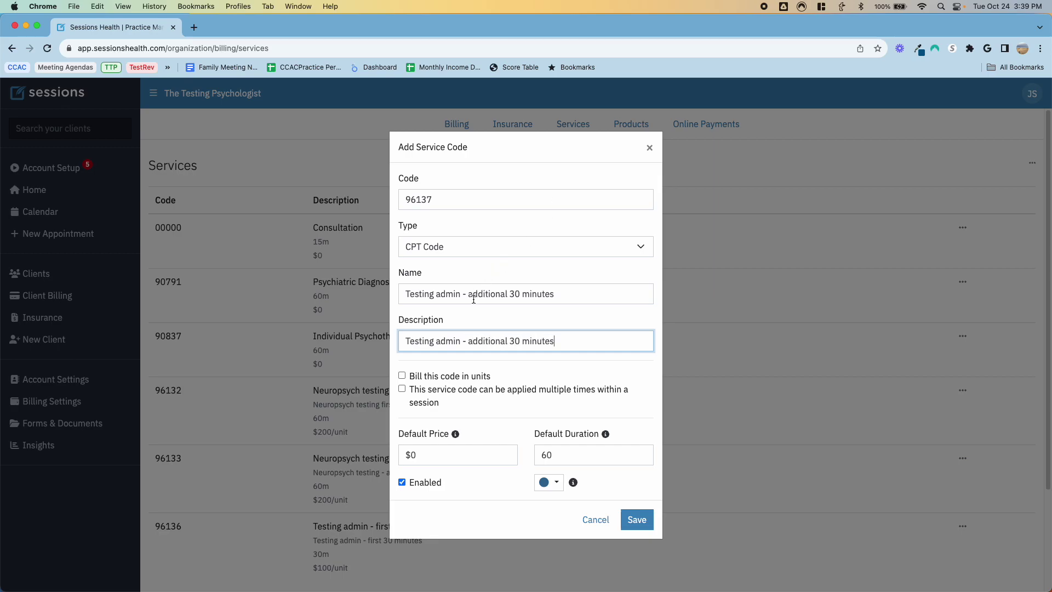
Step: Bill 96137 in units with a 30-minute duration at $100 per unit, and save
click(402, 375)
click(566, 449)
key(BackSpace)
text(30)
click(605, 421)
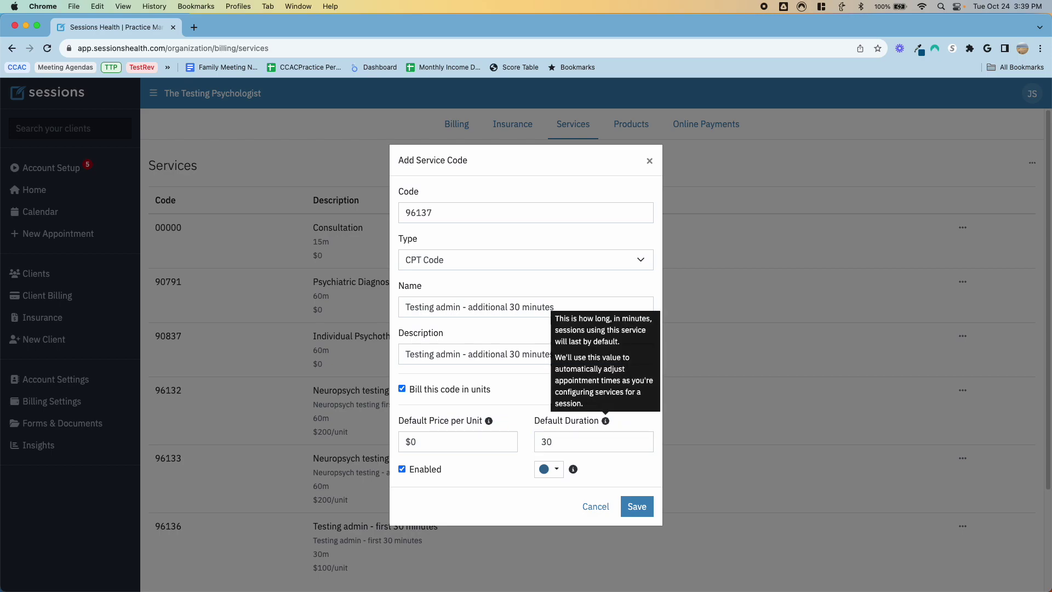
key(shift+Tab)
text(100)
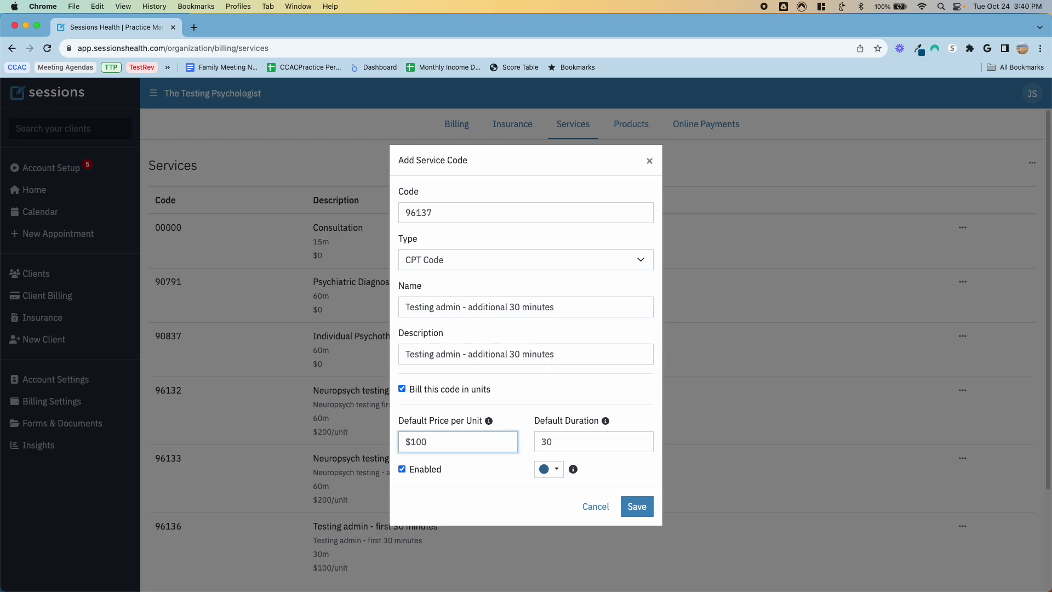
click(637, 506)
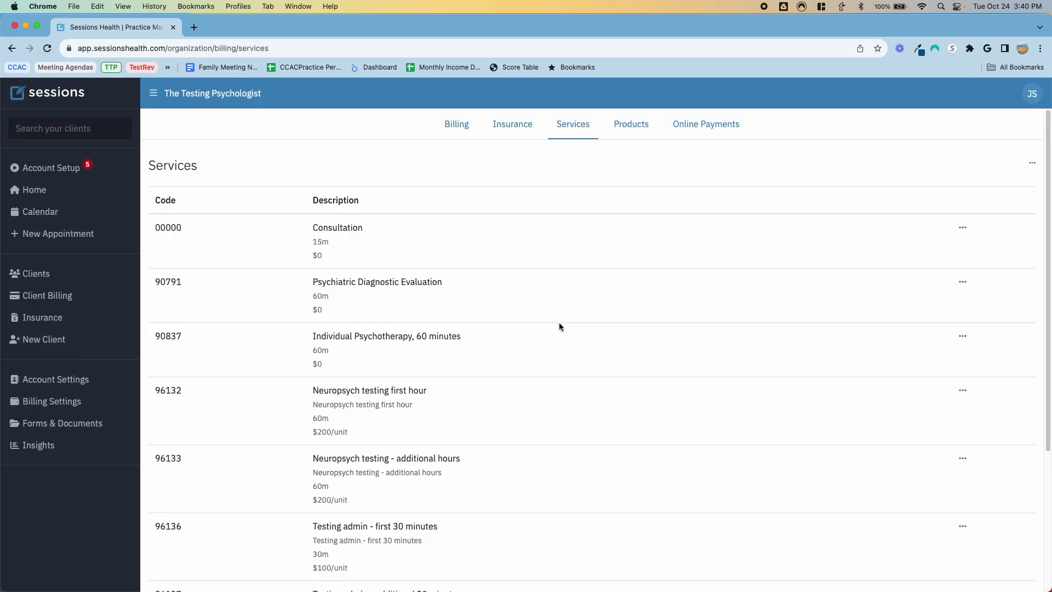
scroll(559, 326, down, 4)
scroll(559, 326, up, 2)
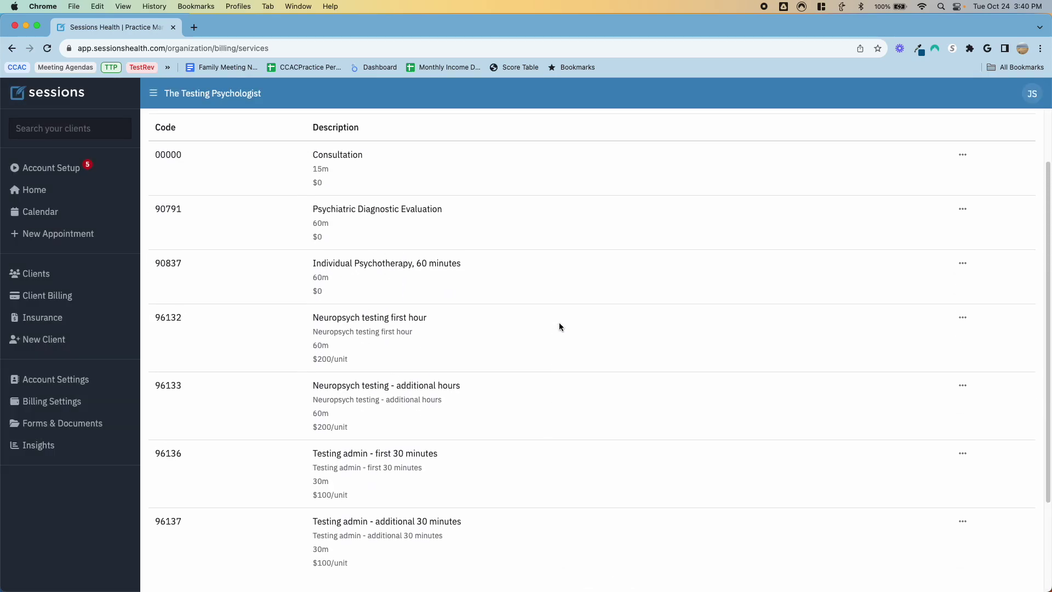
scroll(559, 327, up, 2)
scroll(564, 312, down, 4)
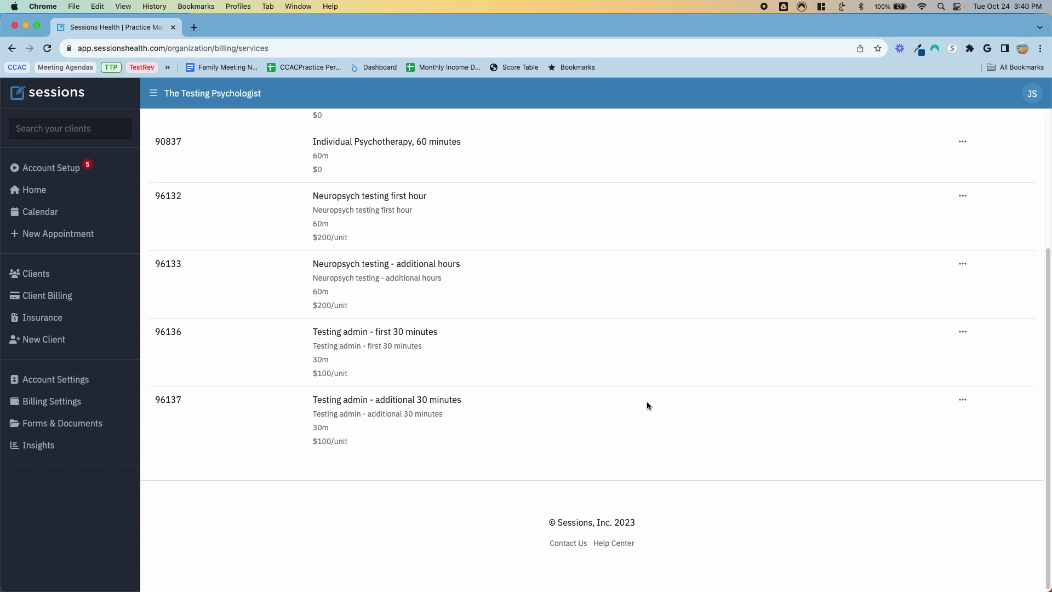
scroll(646, 403, up, 4)
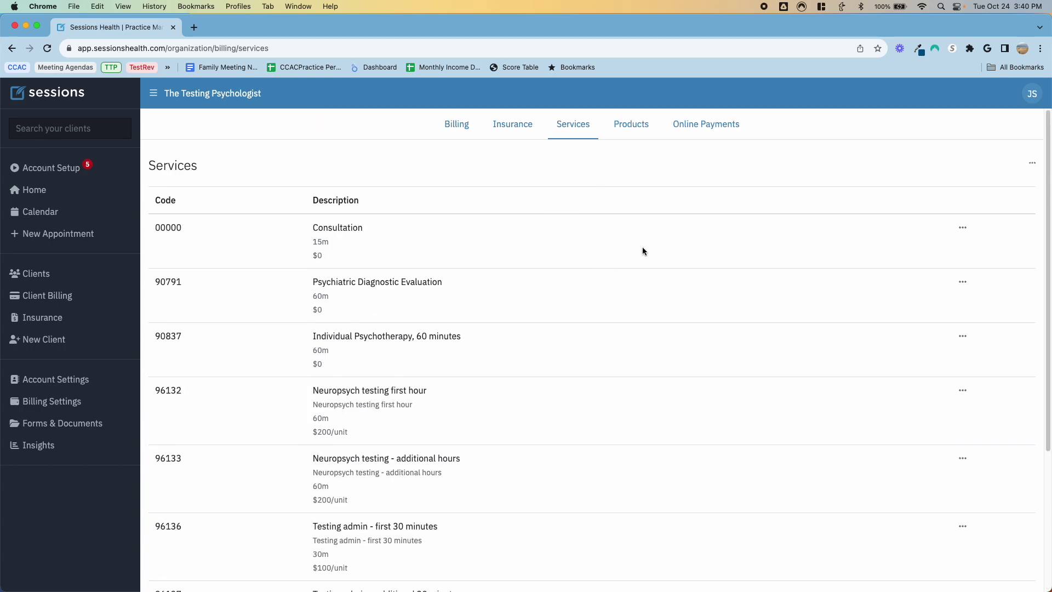
scroll(608, 341, down, 4)
scroll(608, 341, up, 4)
Step: On the Products page, start a new product with a draft name and $0.00 price
click(637, 131)
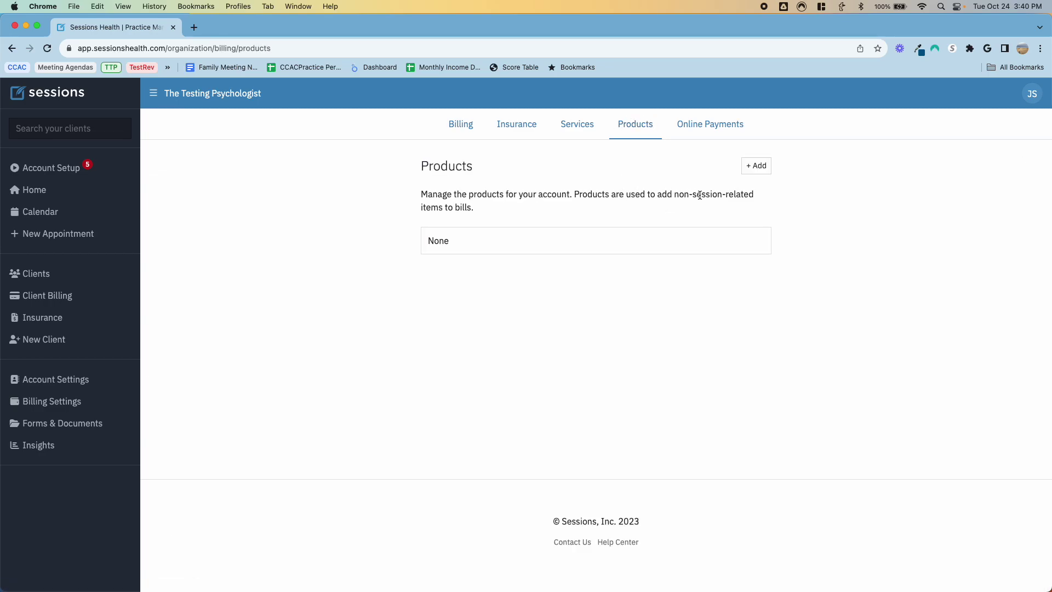
click(748, 166)
click(496, 307)
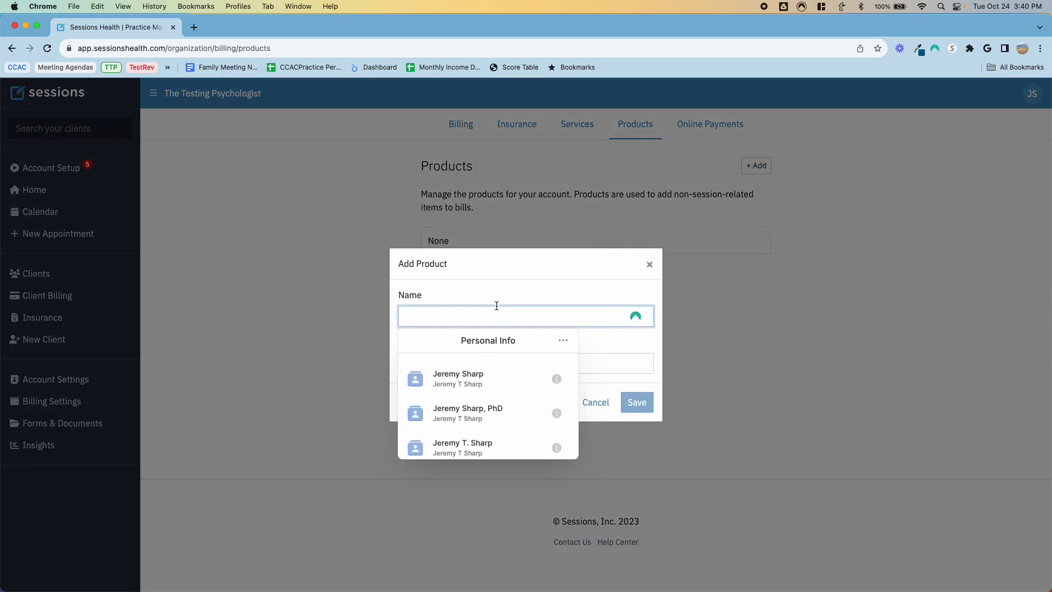
text(Consultation)
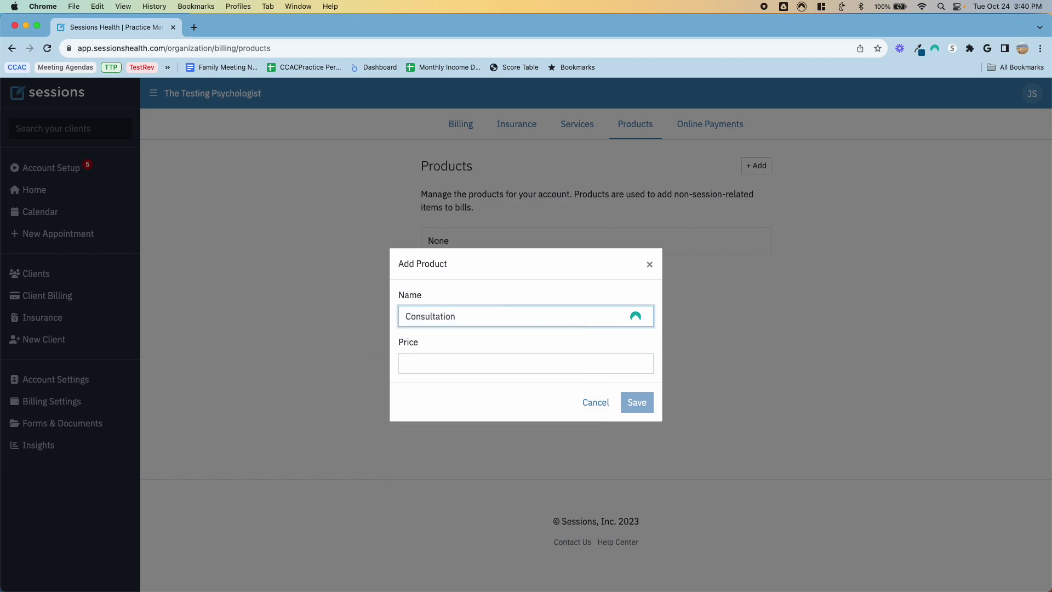
key(BackSpace)
click(525, 364)
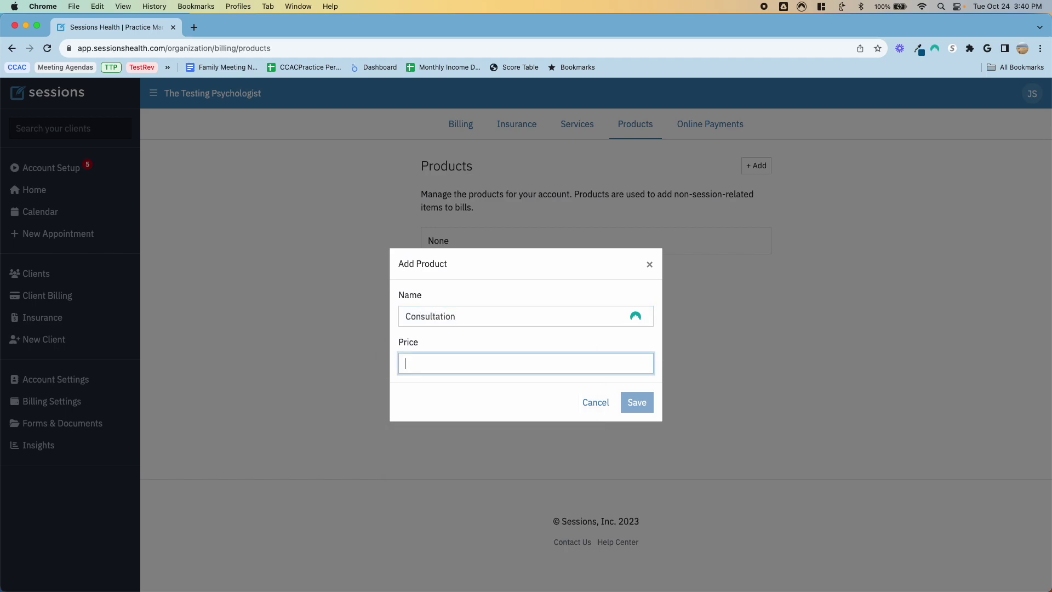
text($0.00)
click(634, 403)
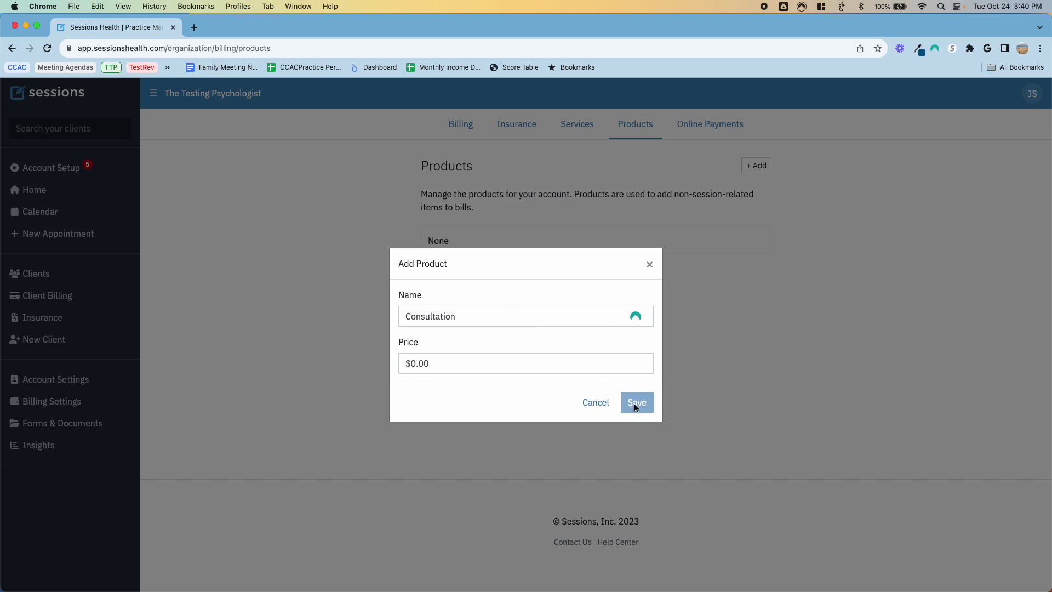
Step: Rename the product to 'Forensic work' at $300, save it, and dismiss the browser prompt
click(501, 358)
text($105)
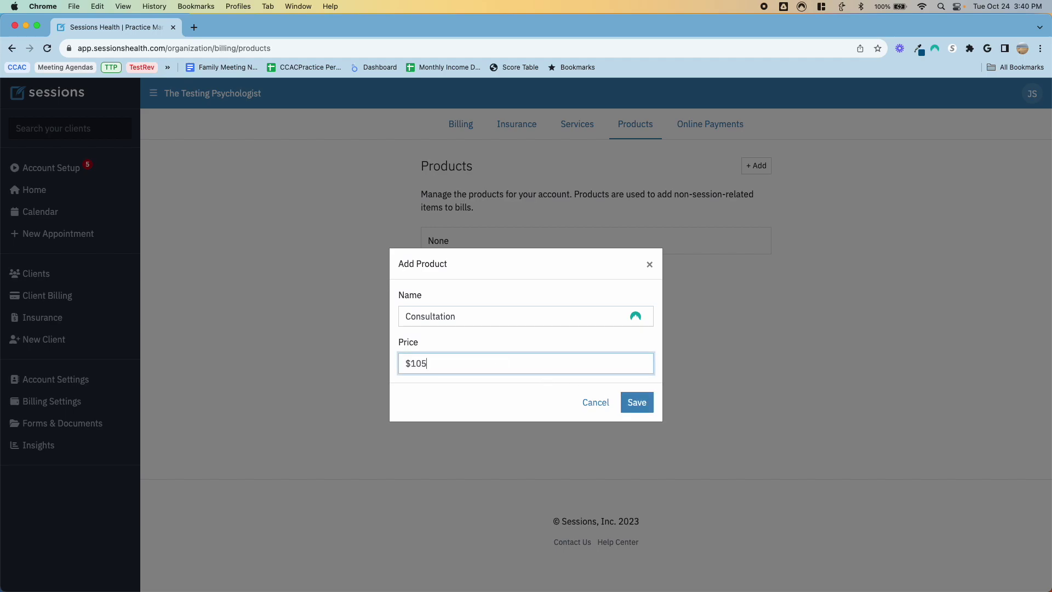
text(5)
key(BackSpace)
key(BackSpace)
key(shift+Tab)
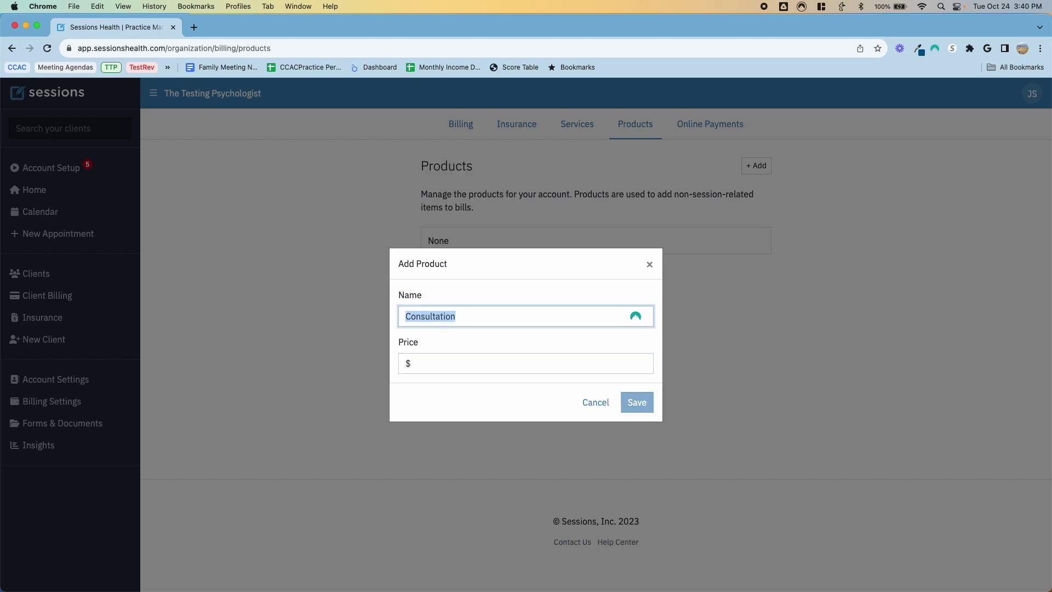
text(Forensic work)
key(Tab)
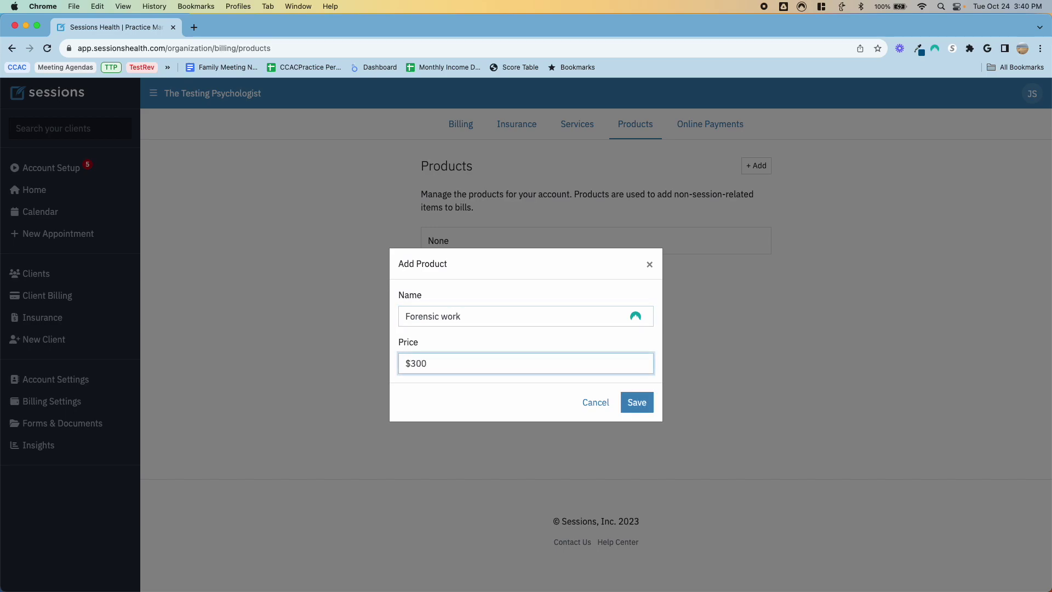
click(635, 401)
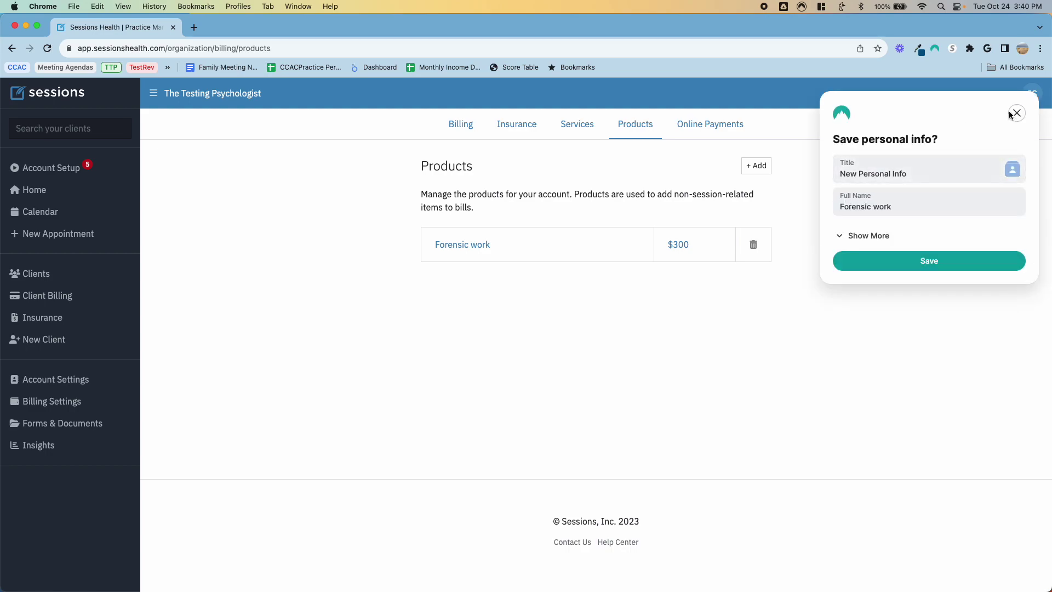
click(1017, 114)
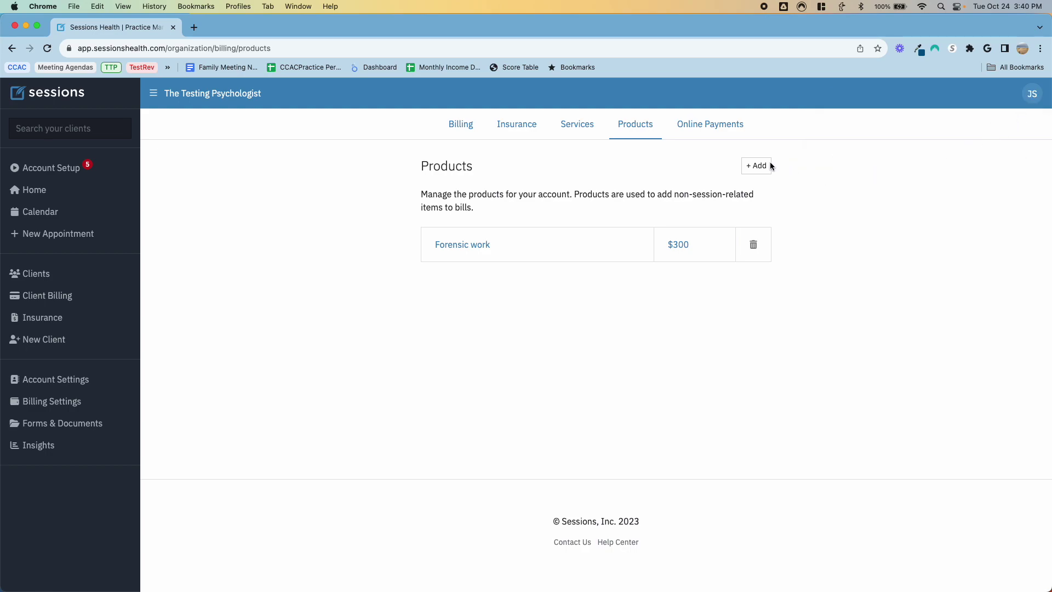
Step: Cancel the Stripe online payments setup and go back to the Account Setup welcome page
click(702, 124)
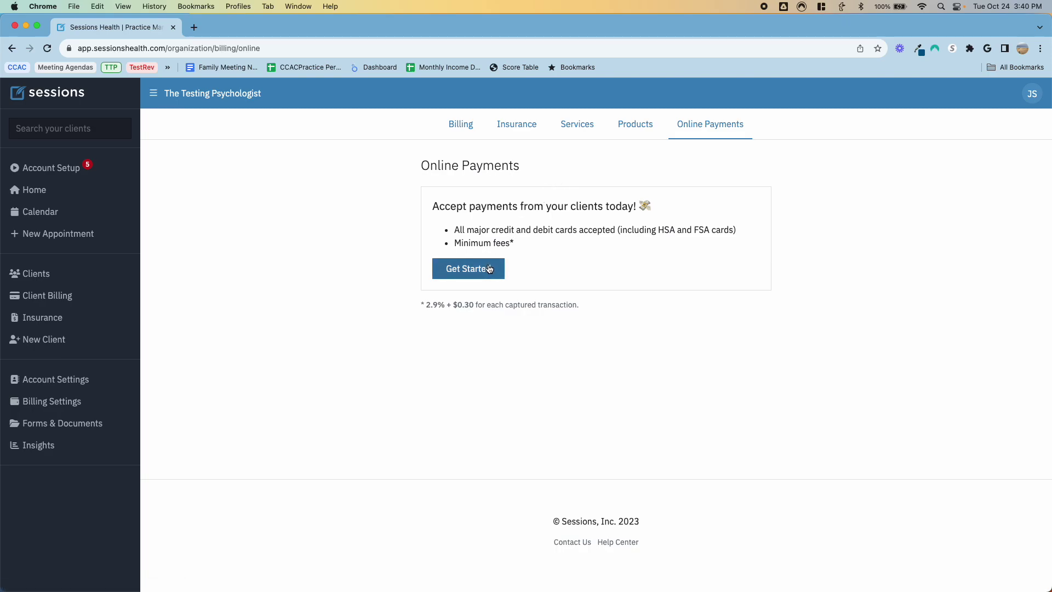
click(489, 268)
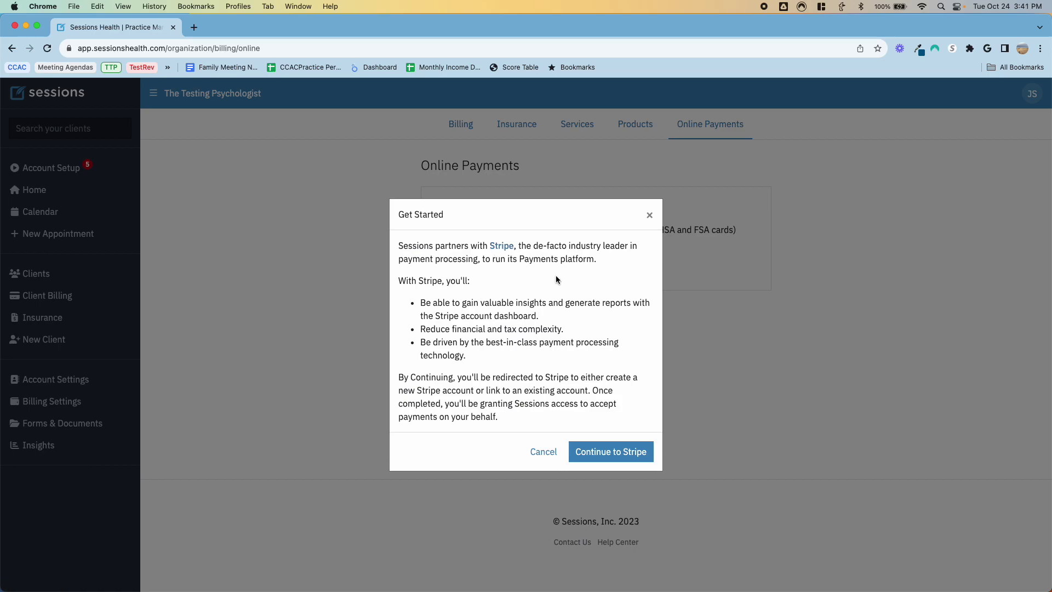
click(543, 452)
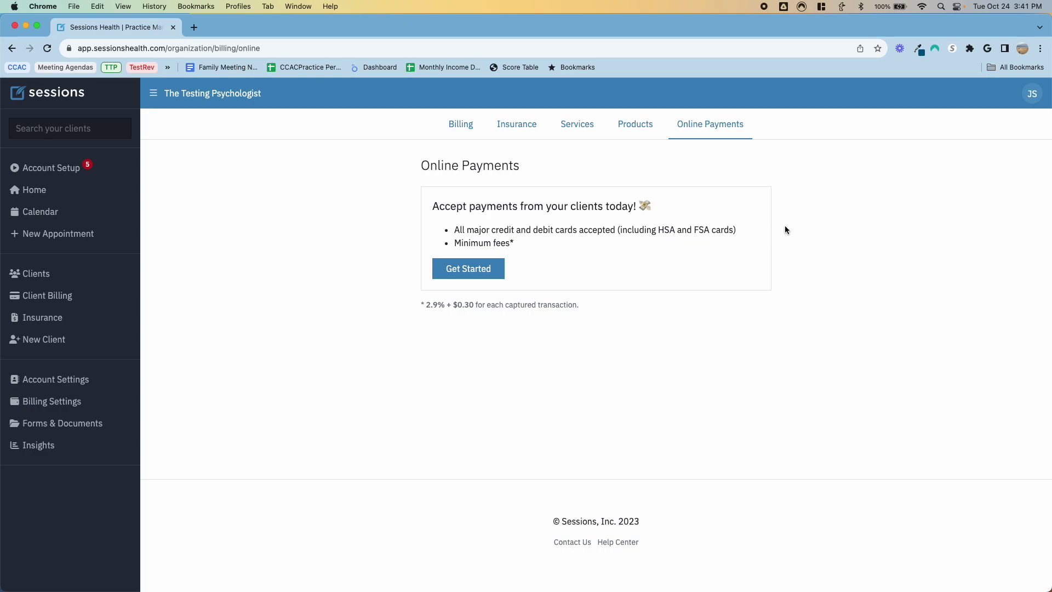
click(50, 174)
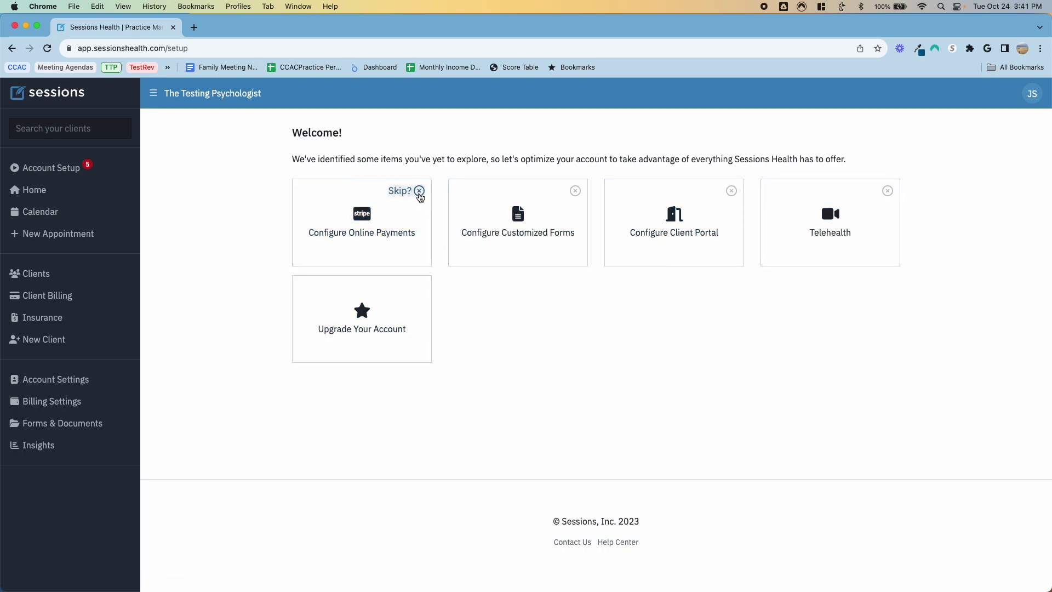
Step: Skip the Configure Online Payments card and open the System Forms library under Customized Forms
click(419, 192)
click(369, 230)
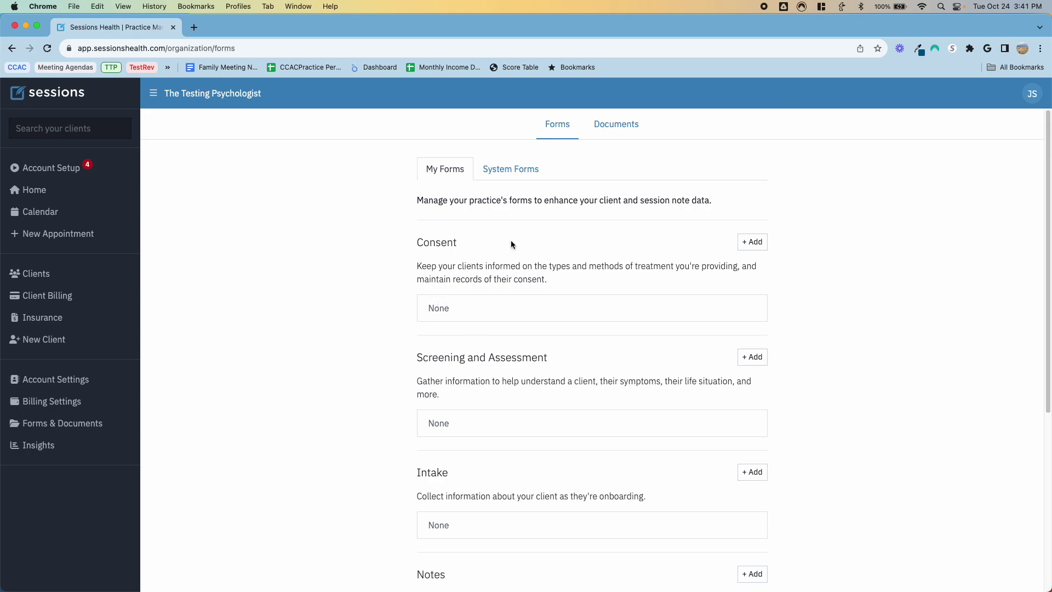
click(510, 170)
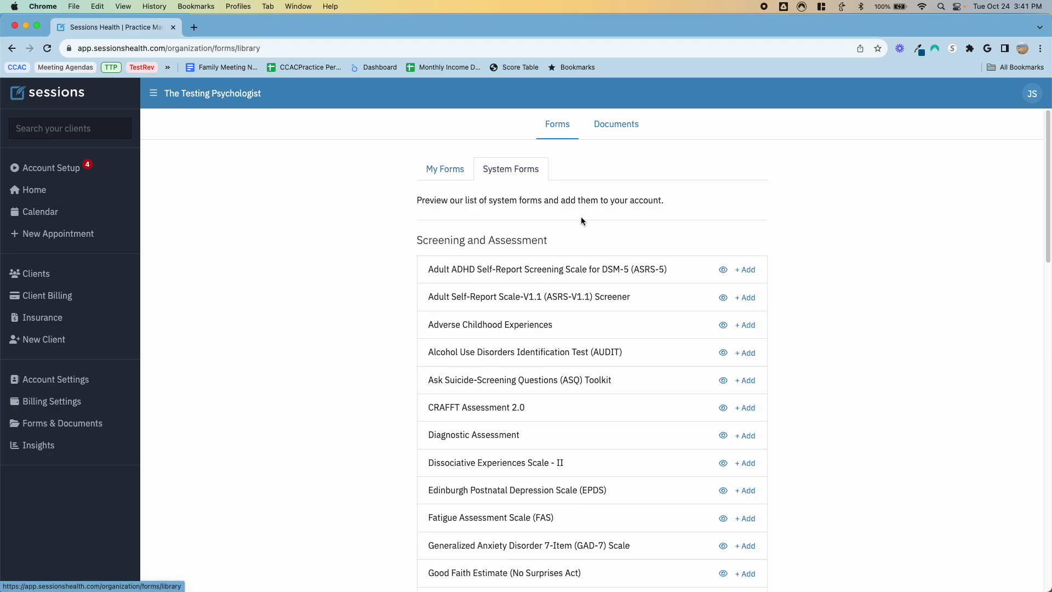
Step: Browse the Screening and Assessment, Intake, Notes and Questionnaires system forms
scroll(610, 324, down, 2)
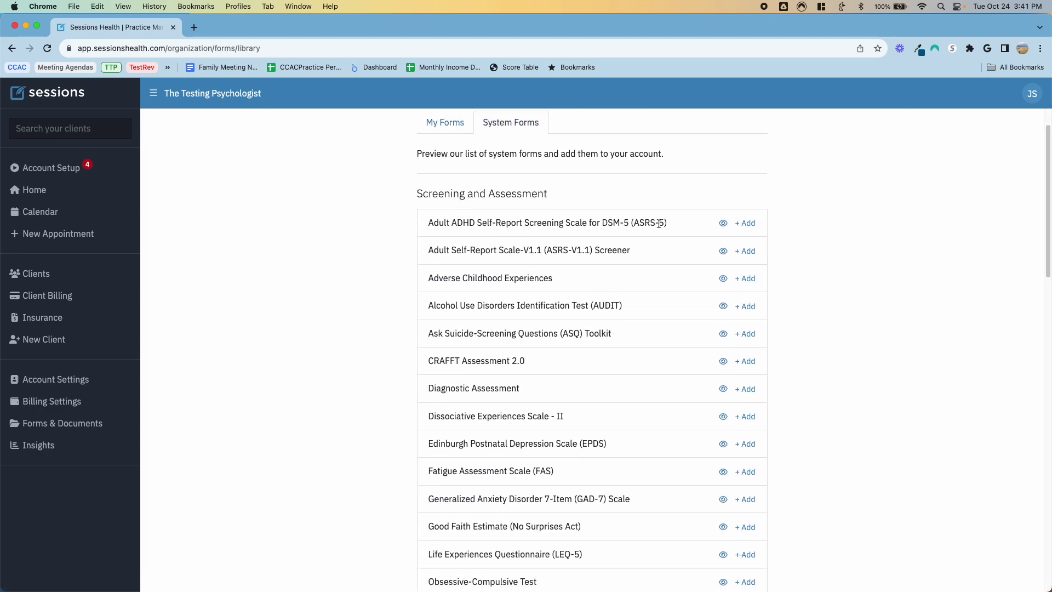
scroll(643, 283, down, 1)
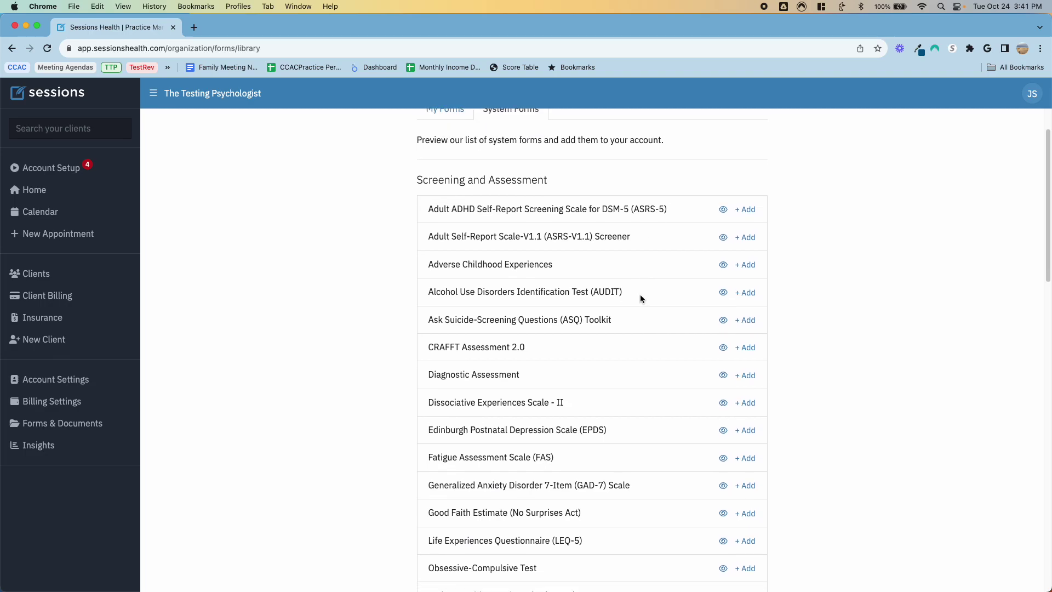
scroll(640, 298, down, 3)
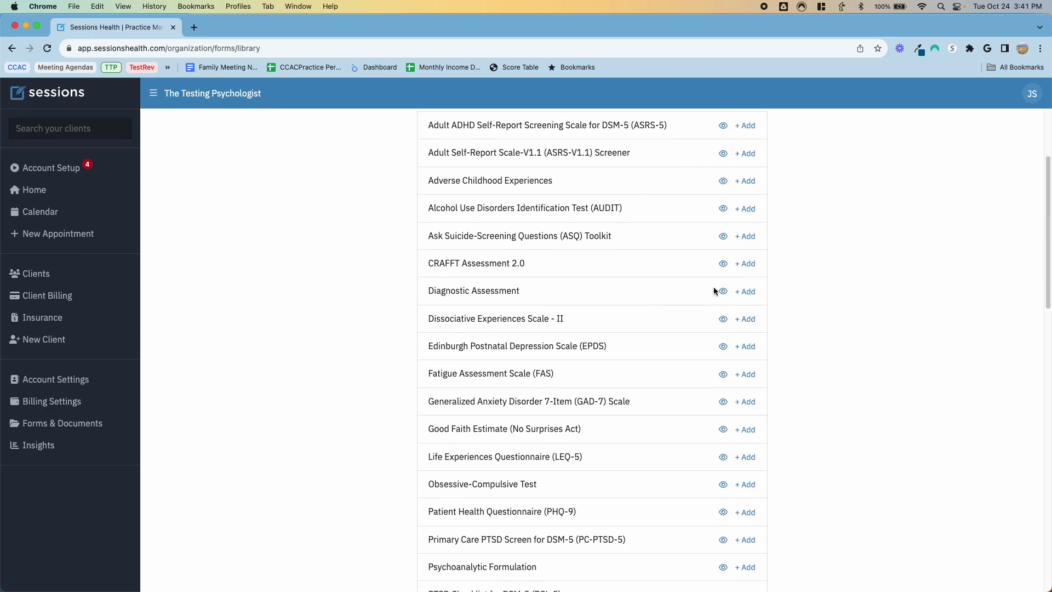
scroll(639, 303, down, 5)
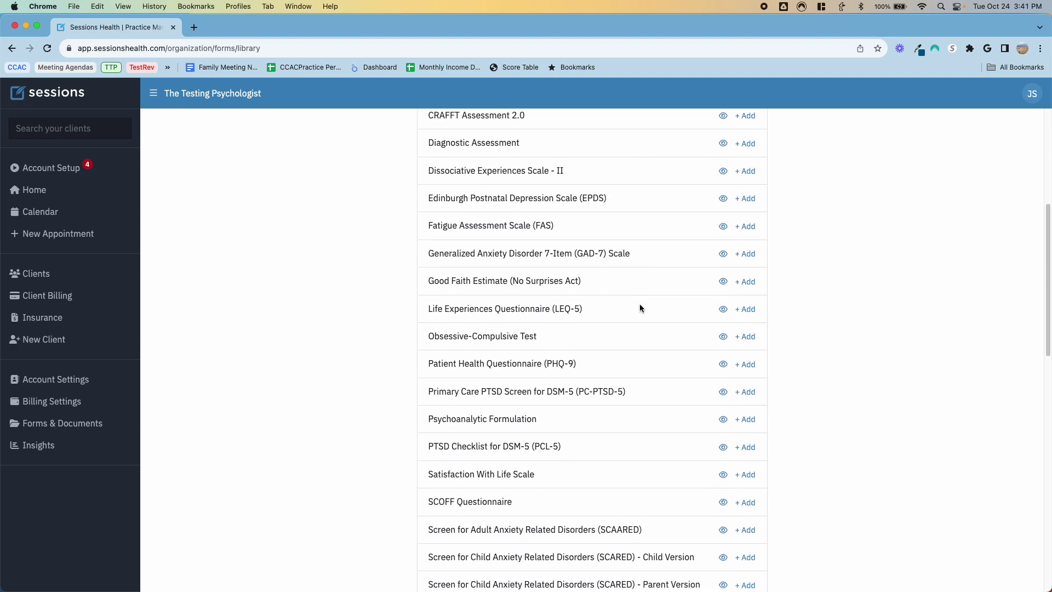
scroll(639, 304, down, 8)
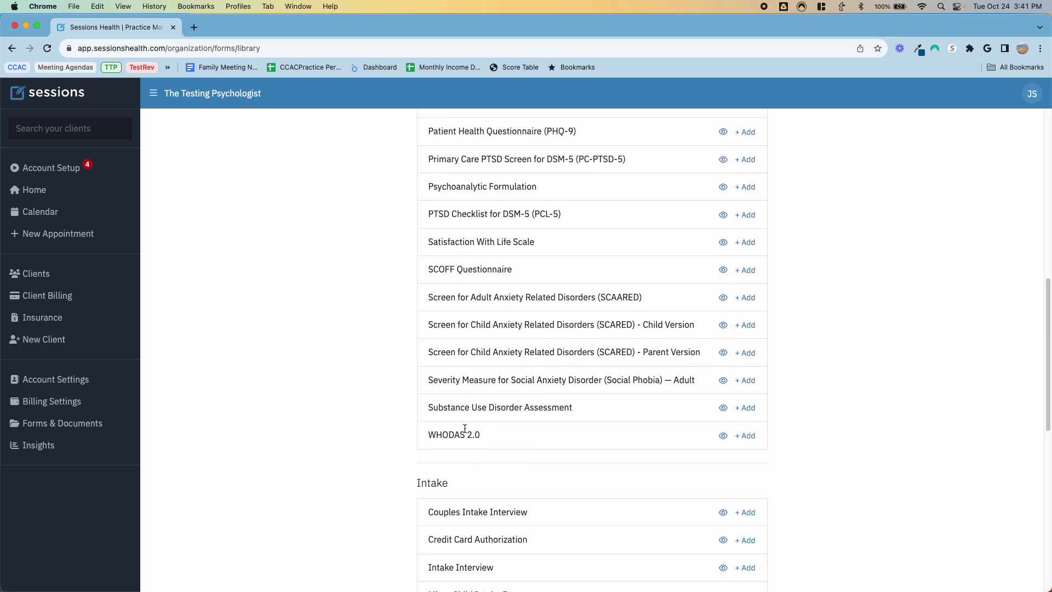
scroll(603, 425, down, 6)
scroll(602, 425, down, 8)
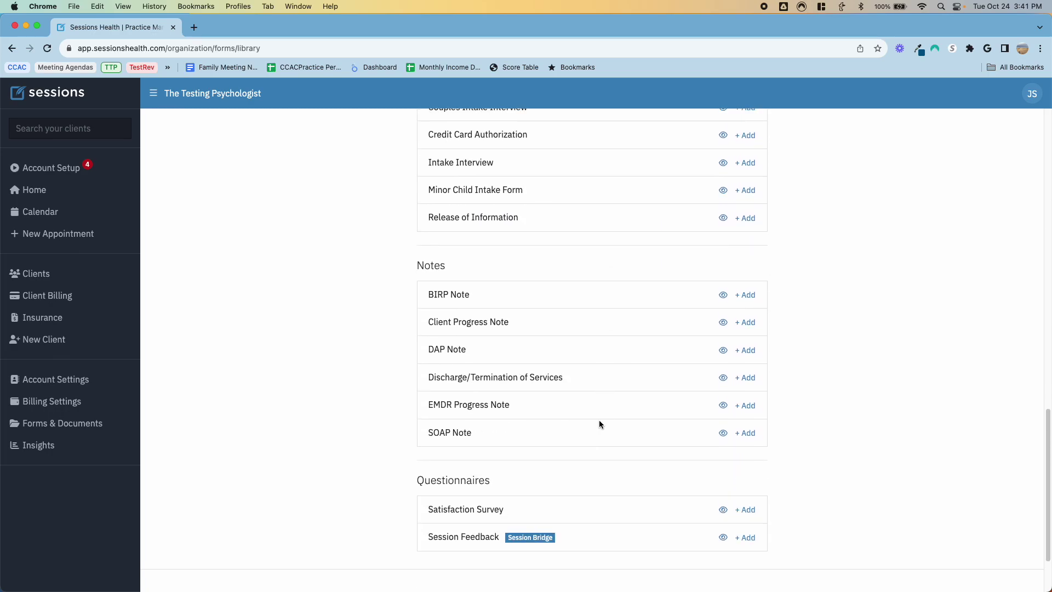
scroll(599, 424, up, 20)
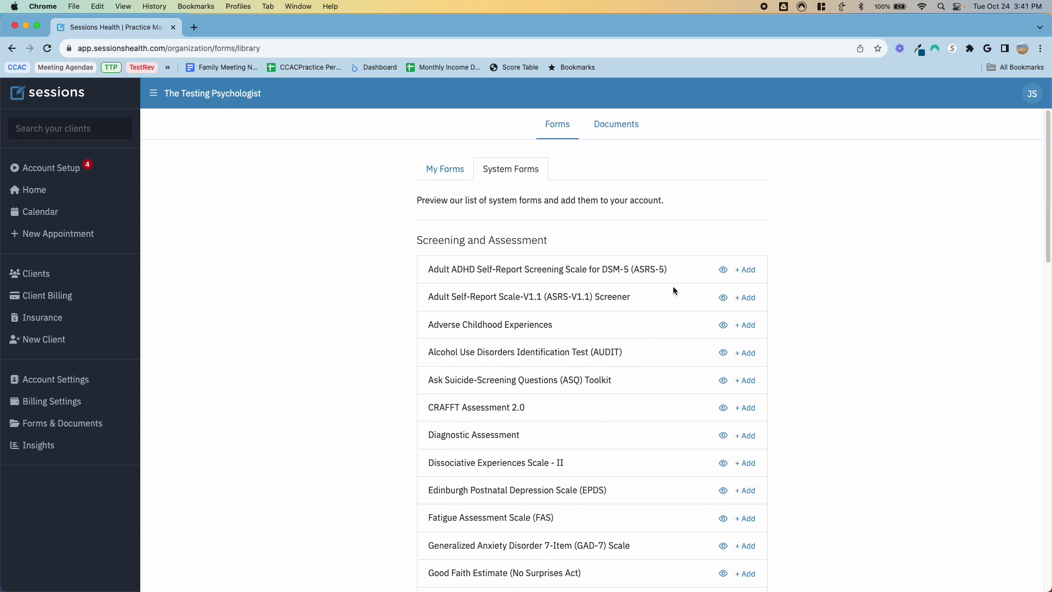
Step: Preview the ASRS-V1.1 Screener form, trying its first question, then close it
click(723, 299)
scroll(583, 335, down, 3)
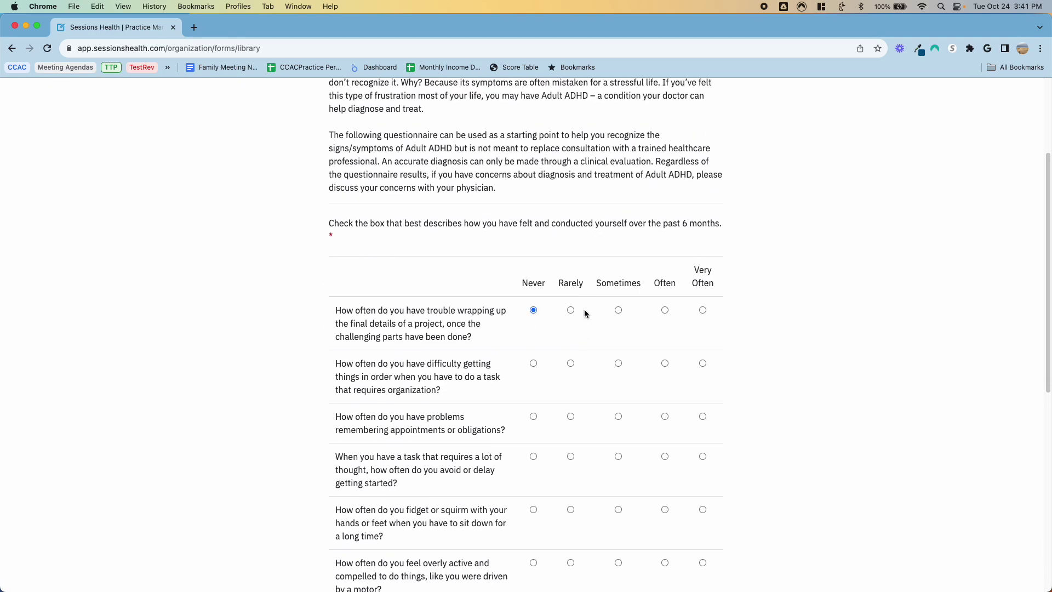
click(570, 310)
scroll(570, 308, up, 3)
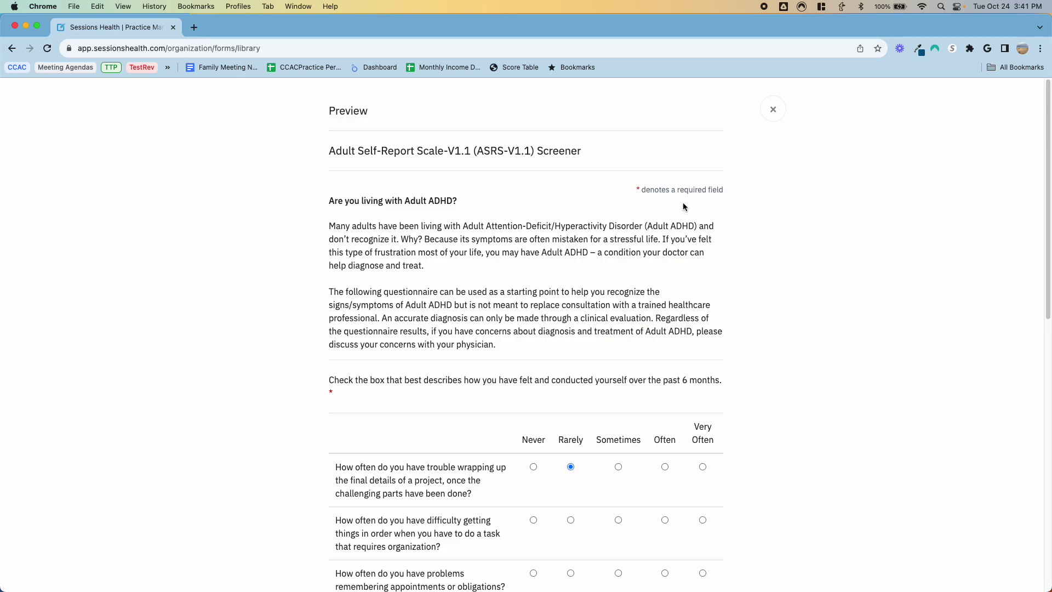
click(771, 109)
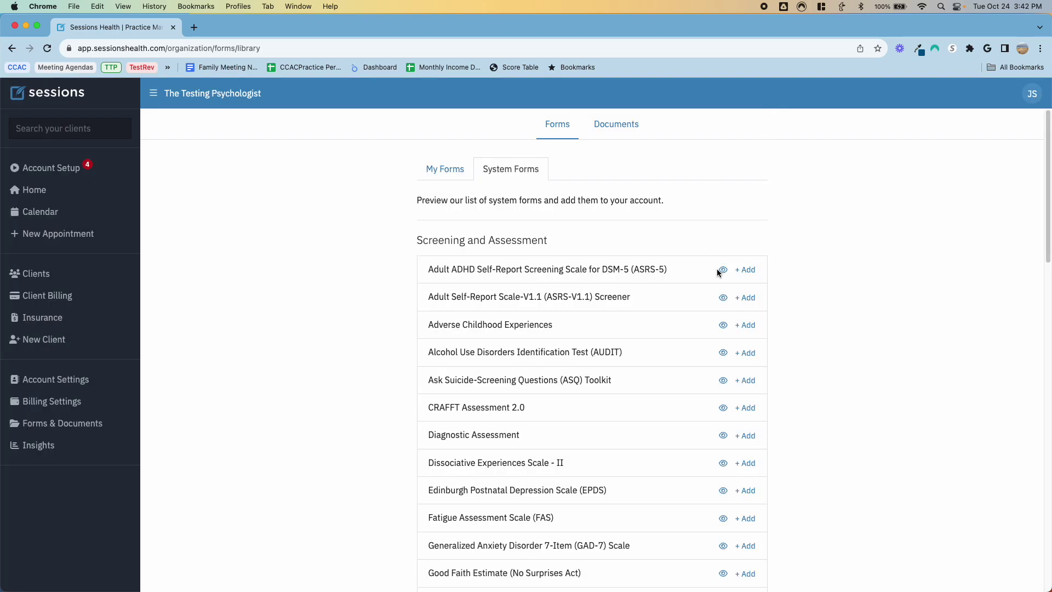
Step: Add the ASRS-V1.1 Screener and Adverse Childhood Experiences forms to the practice
click(746, 299)
scroll(695, 257, down, 3)
click(744, 238)
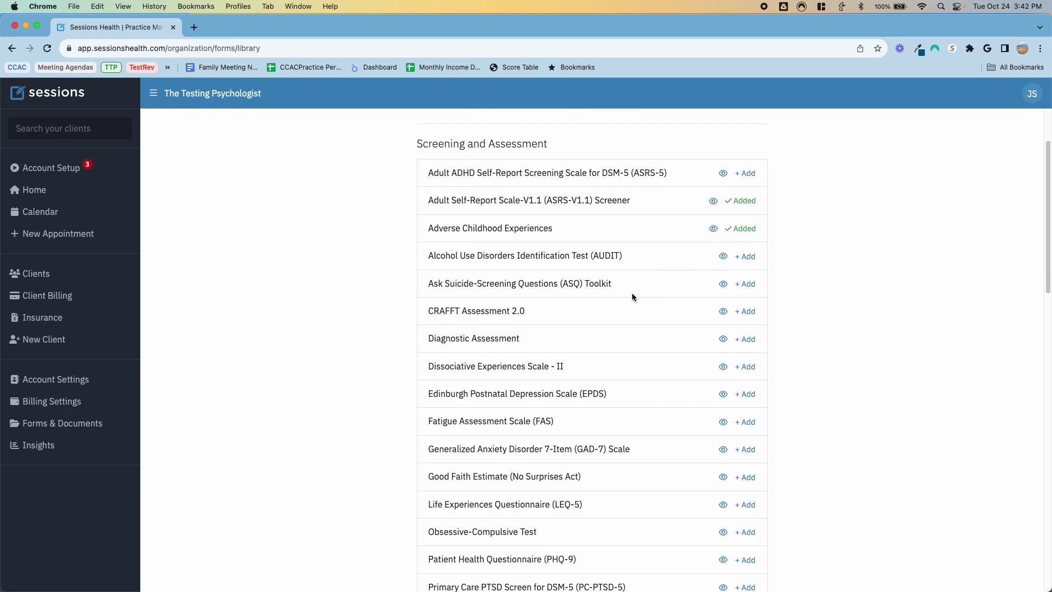
scroll(629, 313, down, 5)
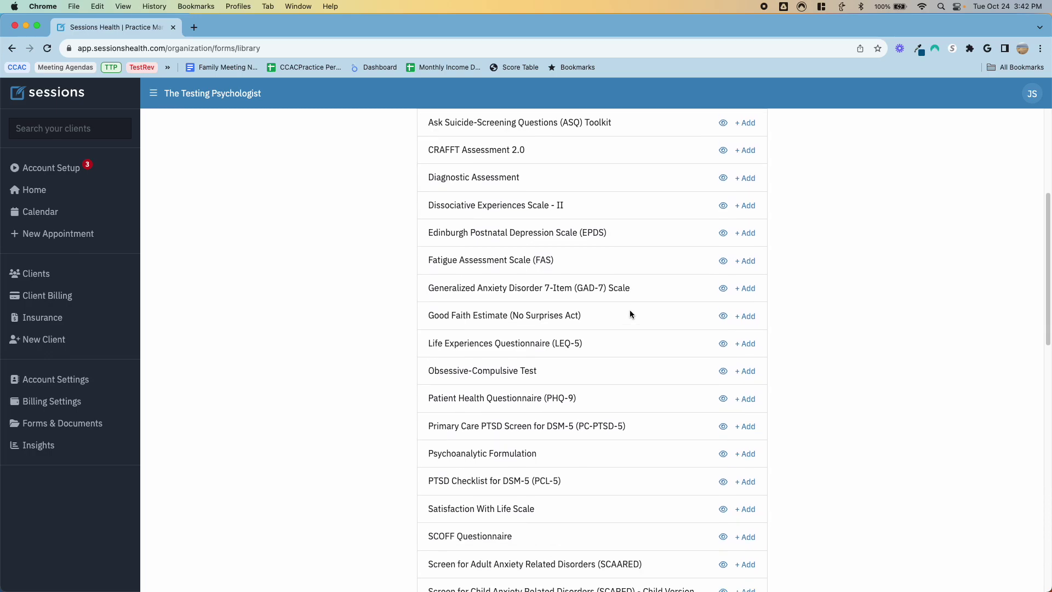
Step: Preview the Diagnostic Assessment form and close it
click(723, 178)
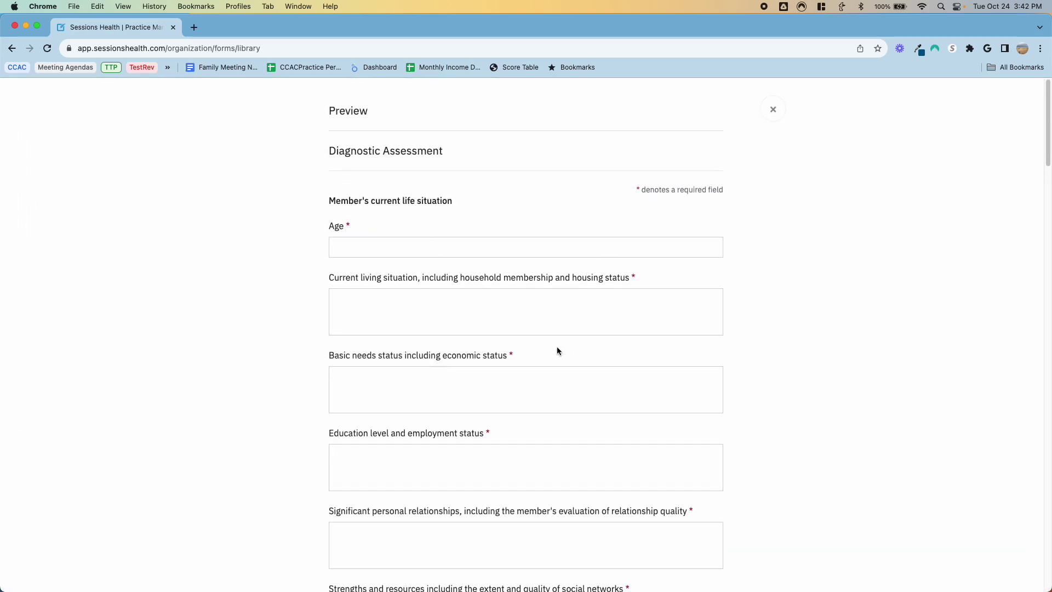
scroll(564, 350, down, 5)
scroll(566, 351, down, 8)
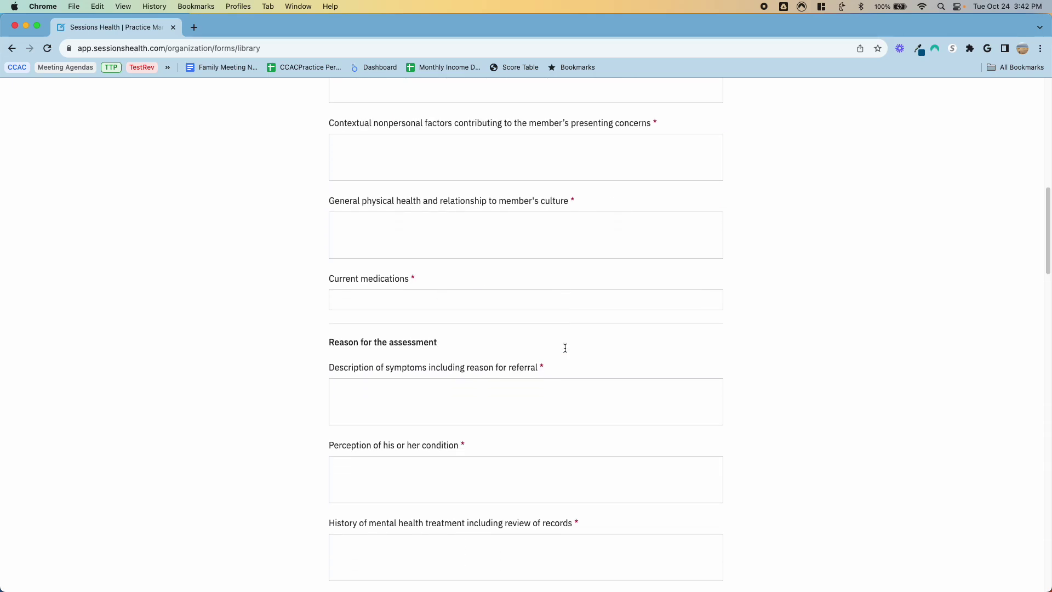
scroll(564, 347, down, 3)
scroll(672, 276, up, 20)
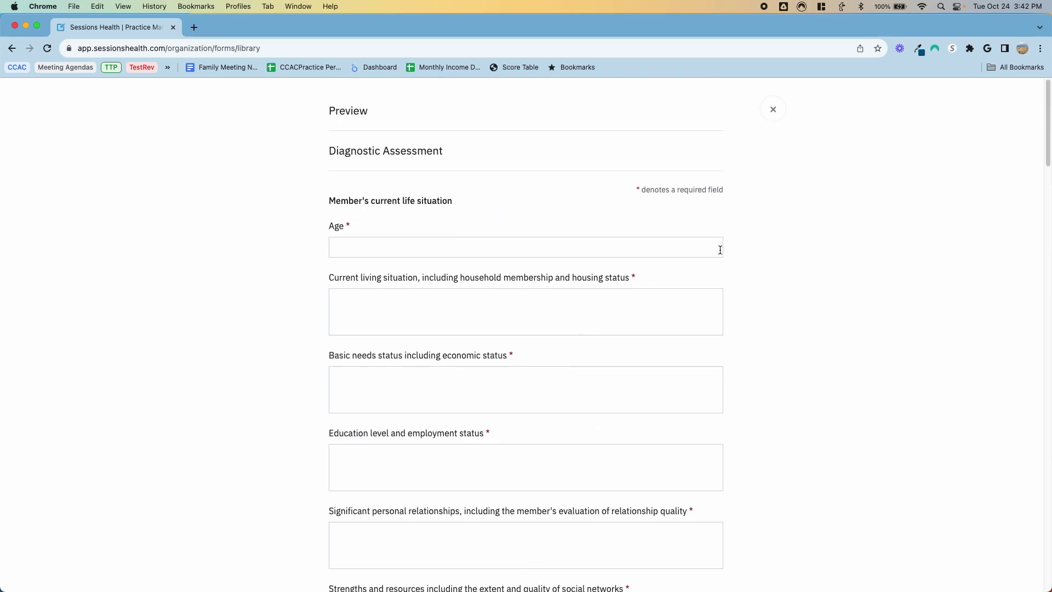
click(773, 109)
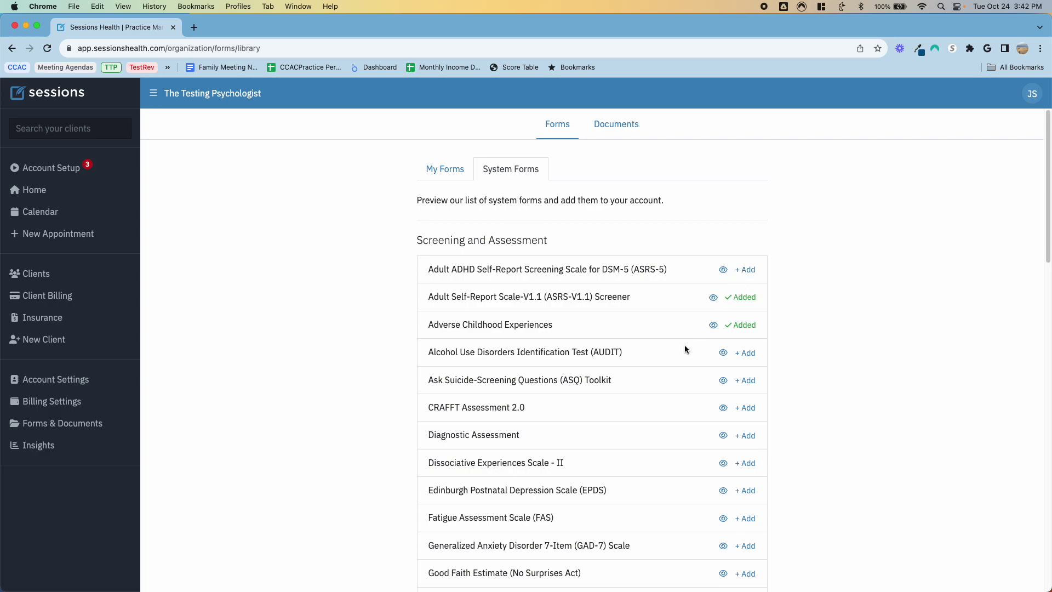
Step: Add the Diagnostic Assessment and GAD-7 Scale forms to the practice
click(744, 435)
scroll(593, 349, down, 4)
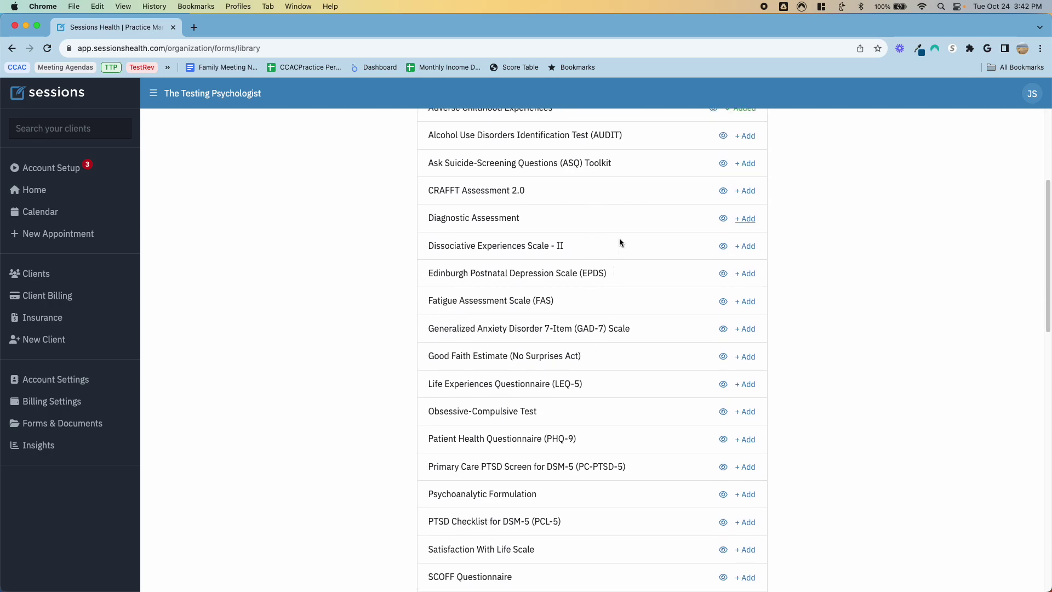
click(748, 219)
scroll(605, 312, down, 2)
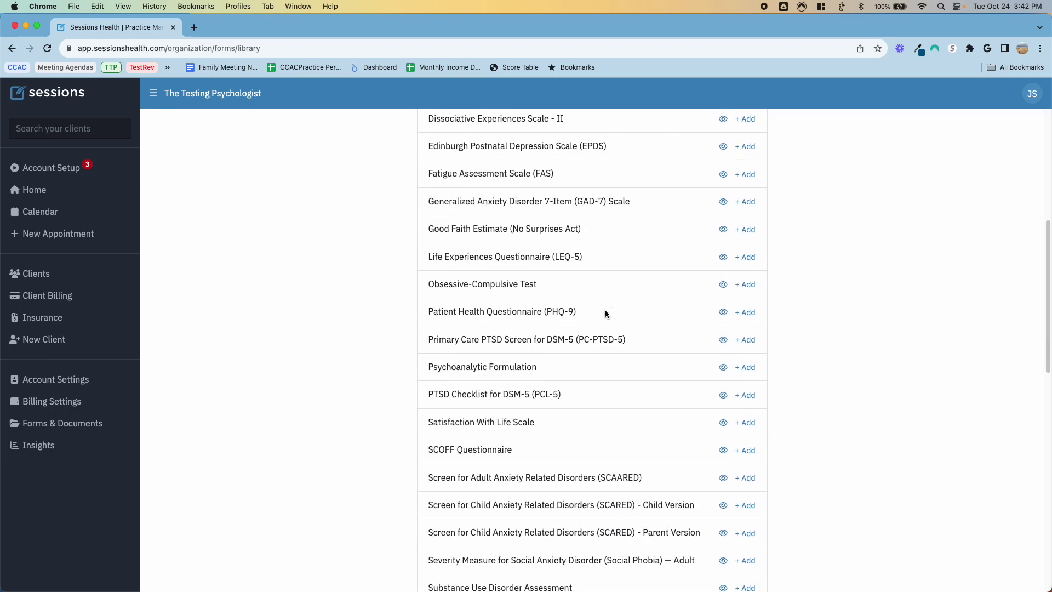
click(751, 203)
Step: Preview the Good Faith Estimate form and close it
click(723, 230)
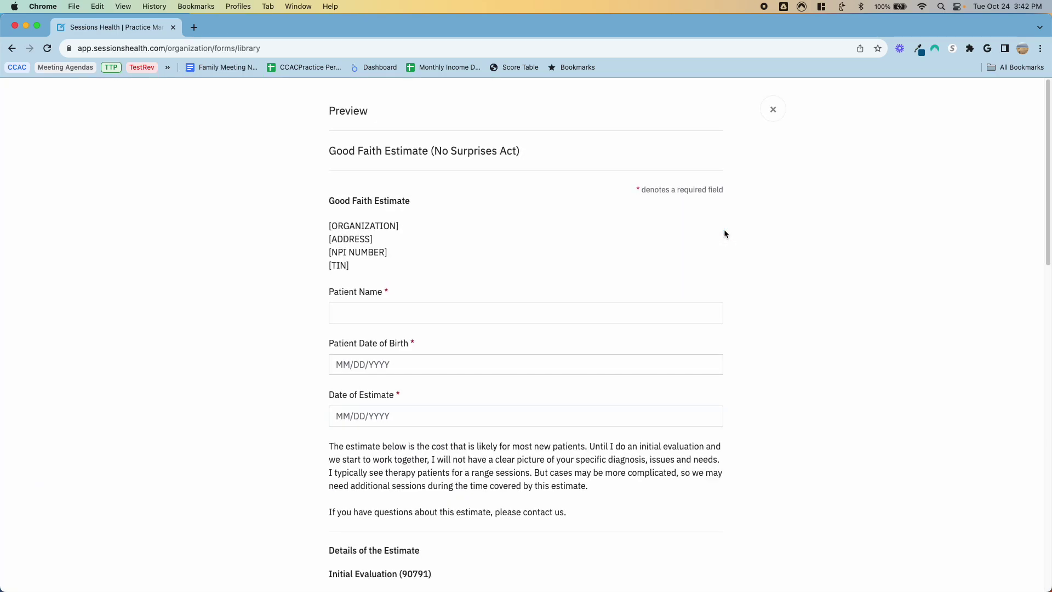
scroll(538, 323, down, 4)
scroll(538, 323, up, 2)
scroll(539, 327, down, 1)
scroll(538, 323, down, 8)
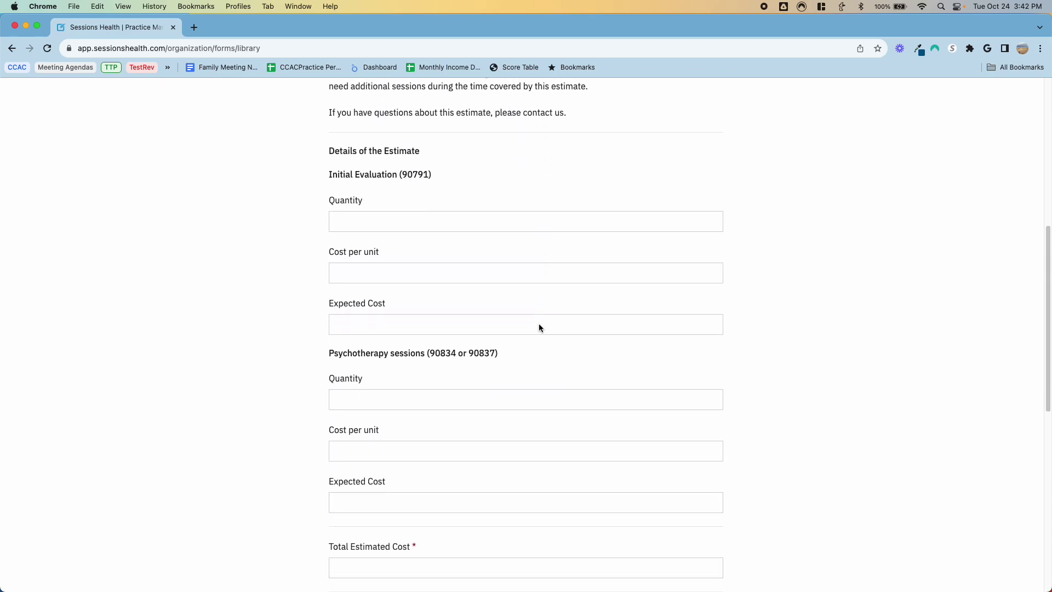
scroll(727, 224, up, 10)
click(773, 109)
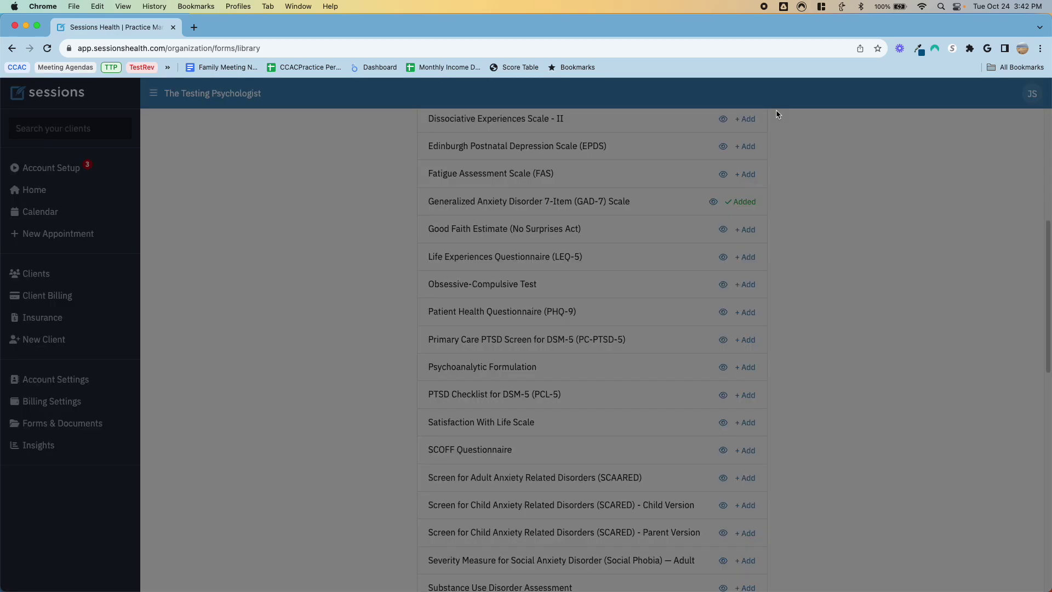
Step: Add the Good Faith Estimate (No Surprises Act) form to the practice
scroll(665, 345, down, 3)
scroll(610, 370, up, 2)
scroll(656, 347, down, 4)
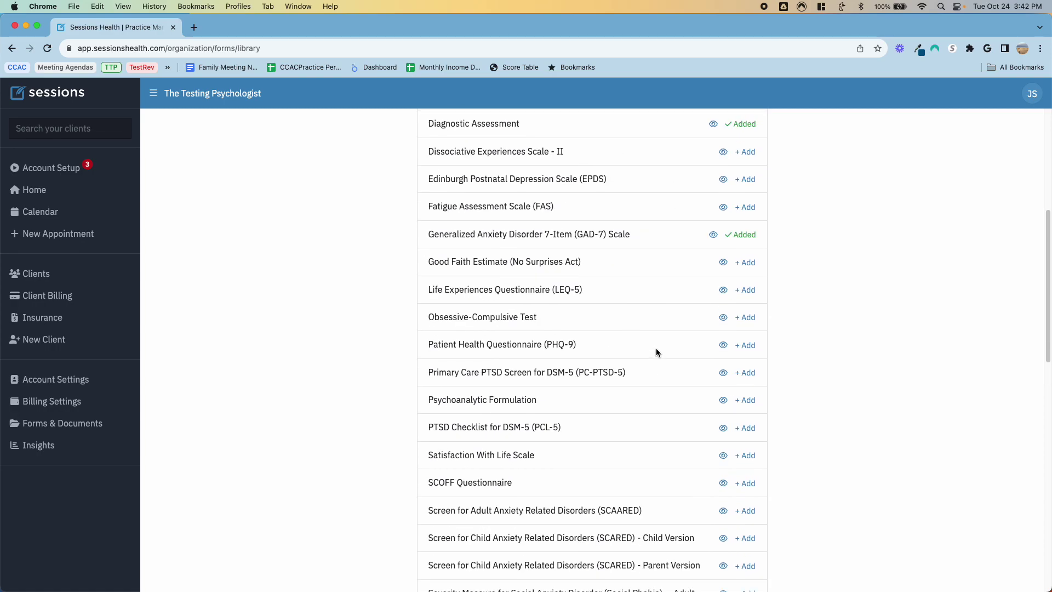
click(747, 264)
scroll(603, 314, down, 3)
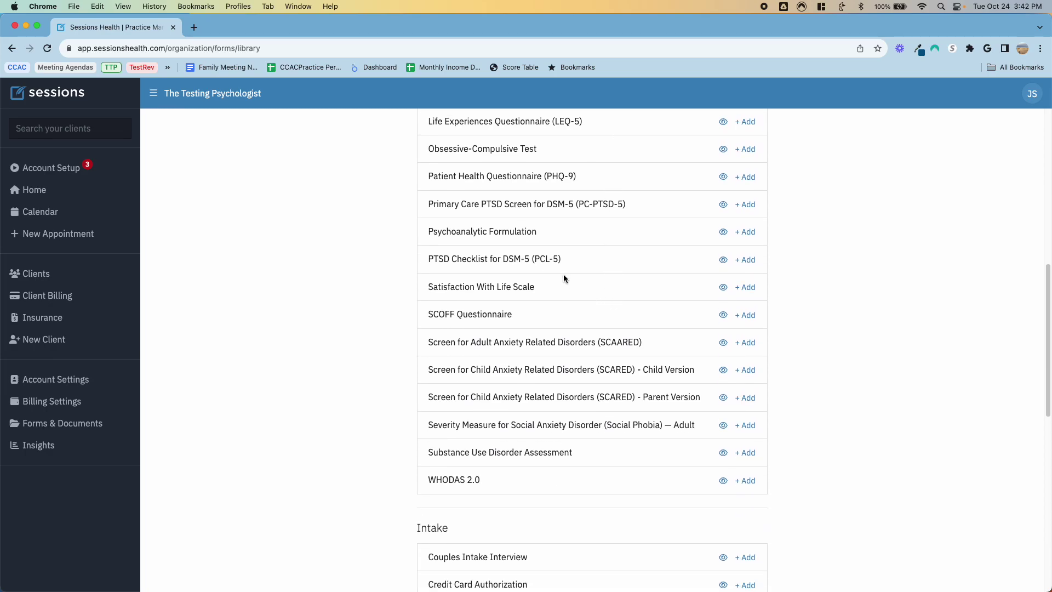
scroll(562, 290, down, 7)
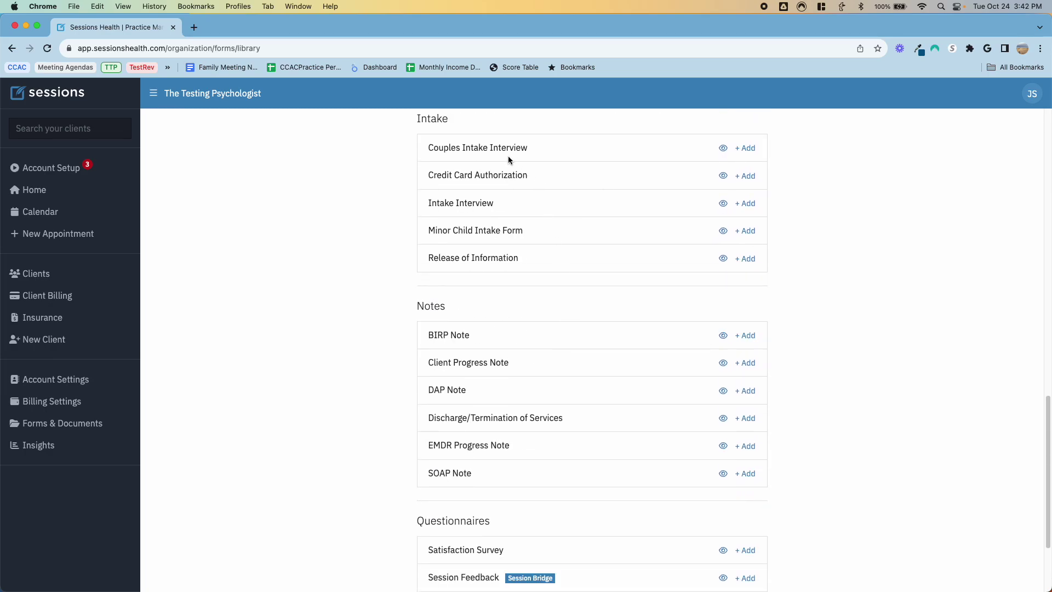
Step: Preview the Intake Interview form, then add it to the practice
click(723, 204)
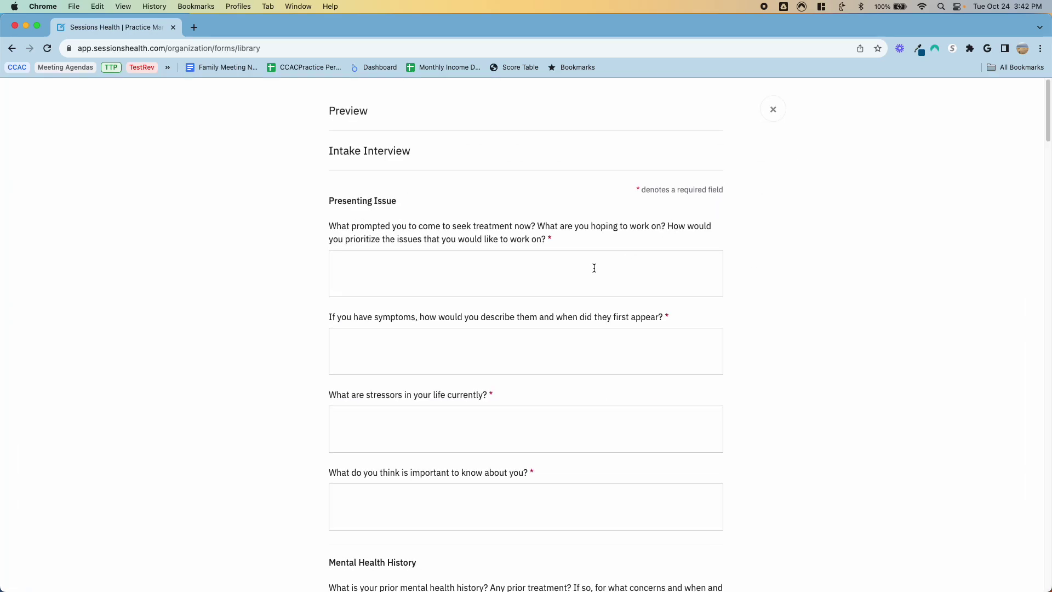
scroll(594, 268, down, 5)
scroll(594, 268, up, 2)
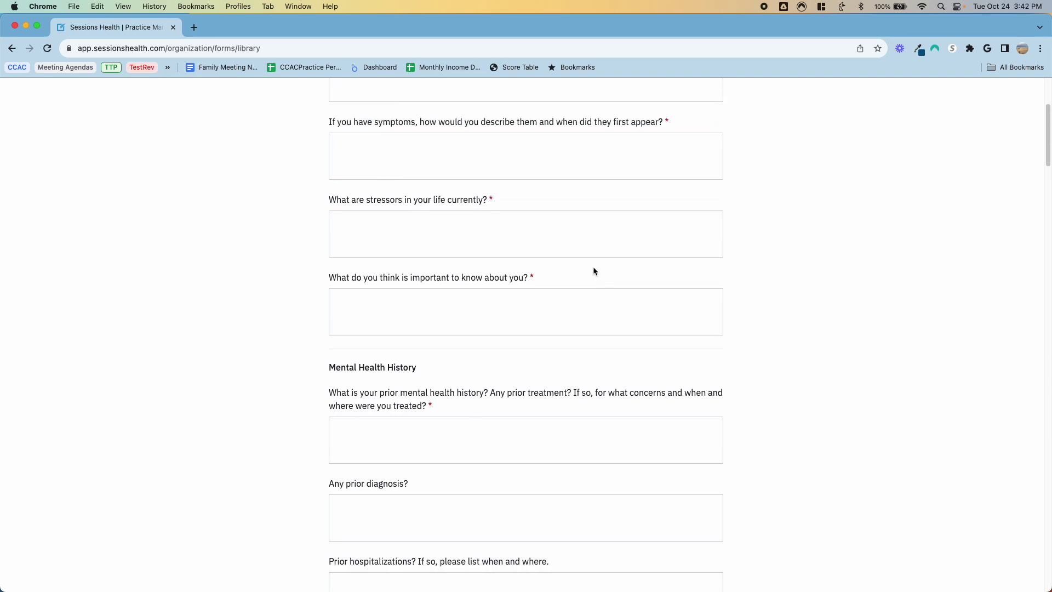
scroll(594, 270, down, 6)
scroll(593, 270, down, 4)
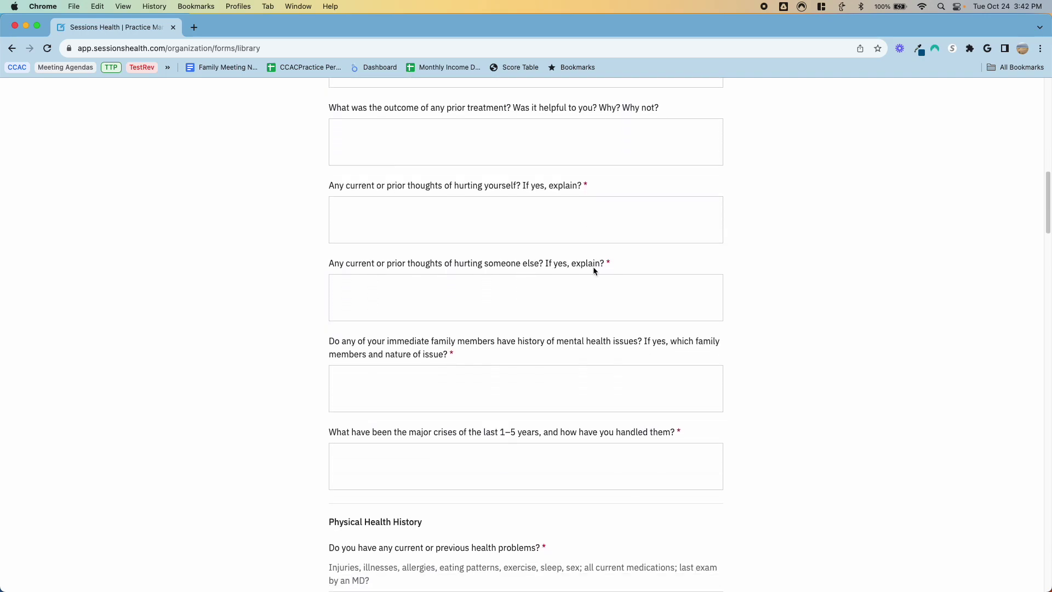
scroll(593, 270, down, 3)
scroll(594, 270, down, 3)
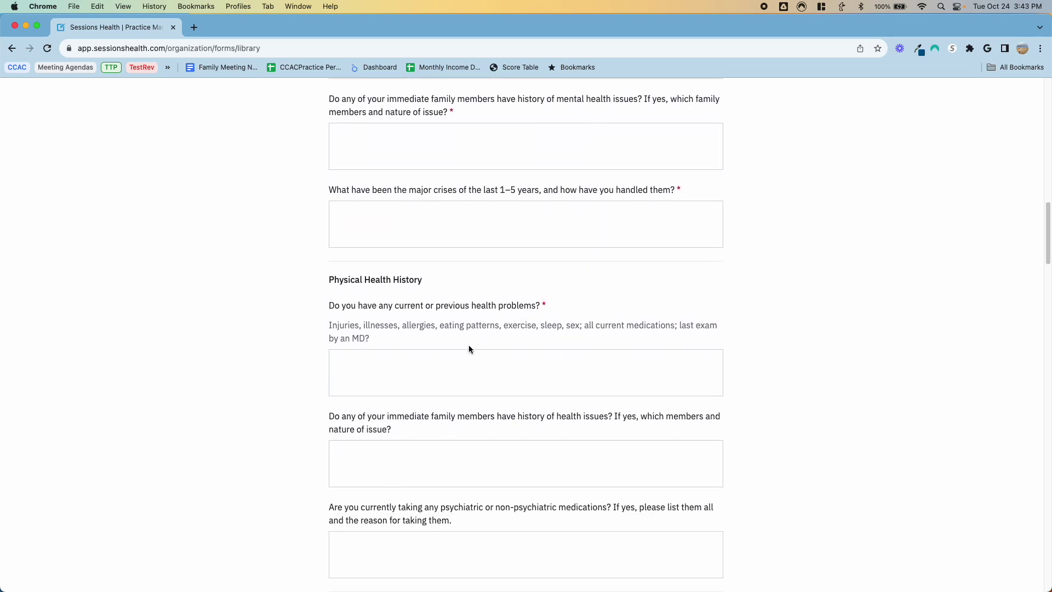
scroll(445, 356, down, 3)
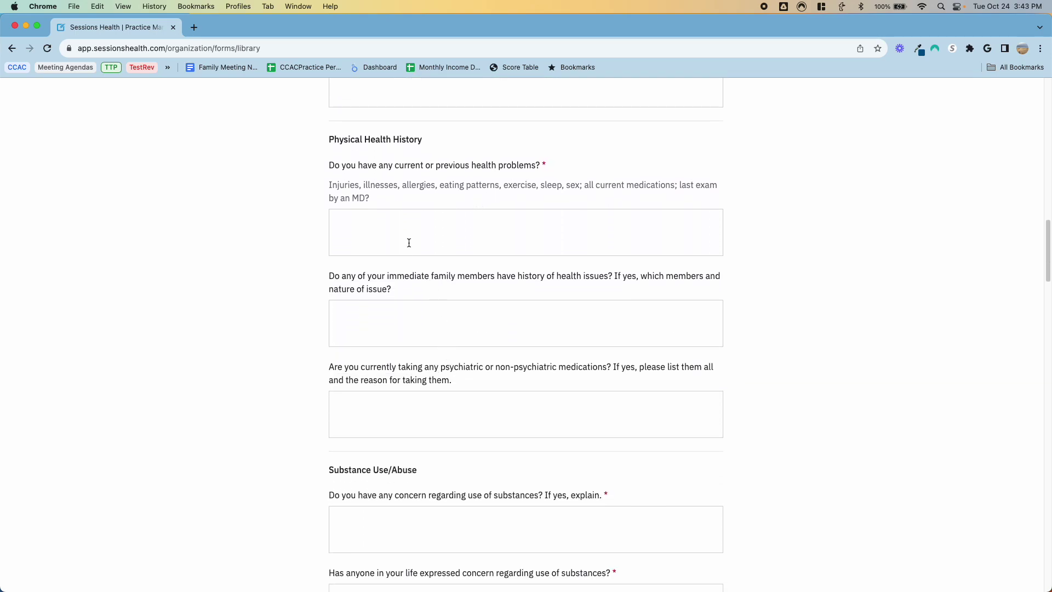
scroll(489, 318, down, 2)
scroll(515, 310, up, 15)
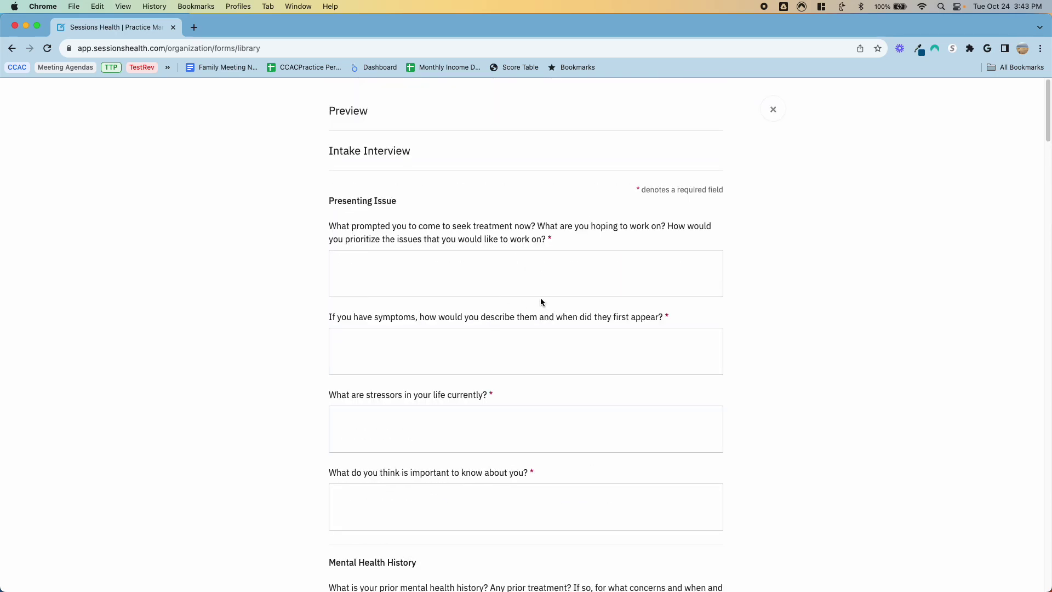
click(770, 110)
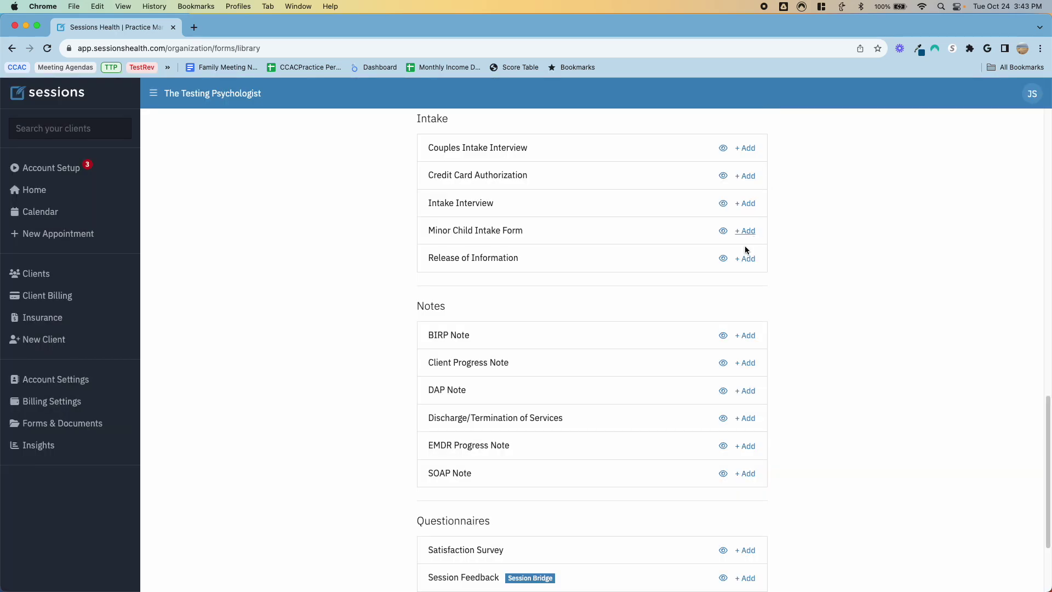
click(749, 203)
Step: Preview Credit Card Authorization and decline the online payments prompt when adding it
click(724, 176)
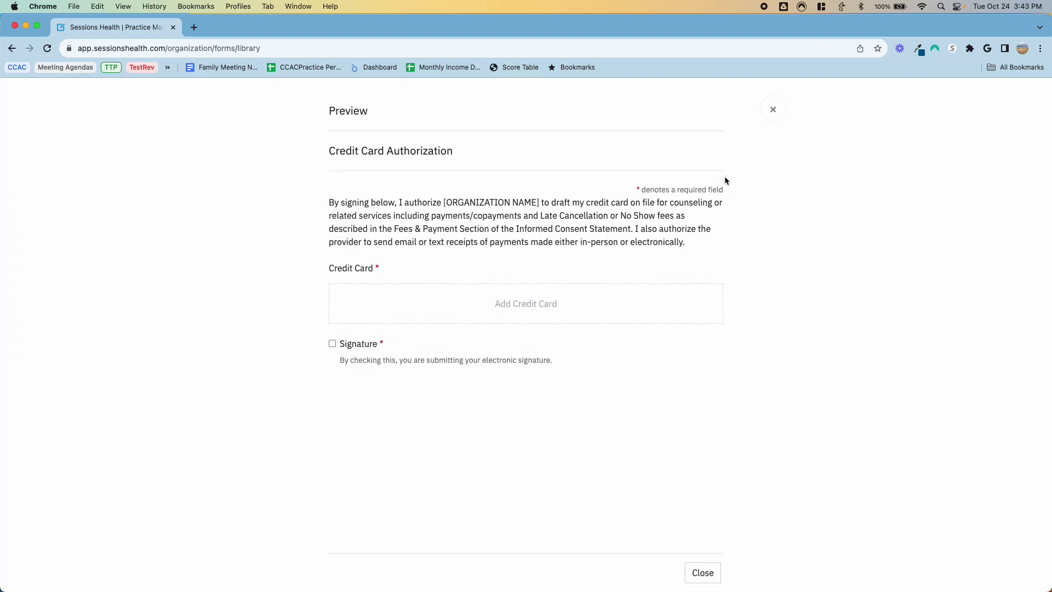
click(512, 305)
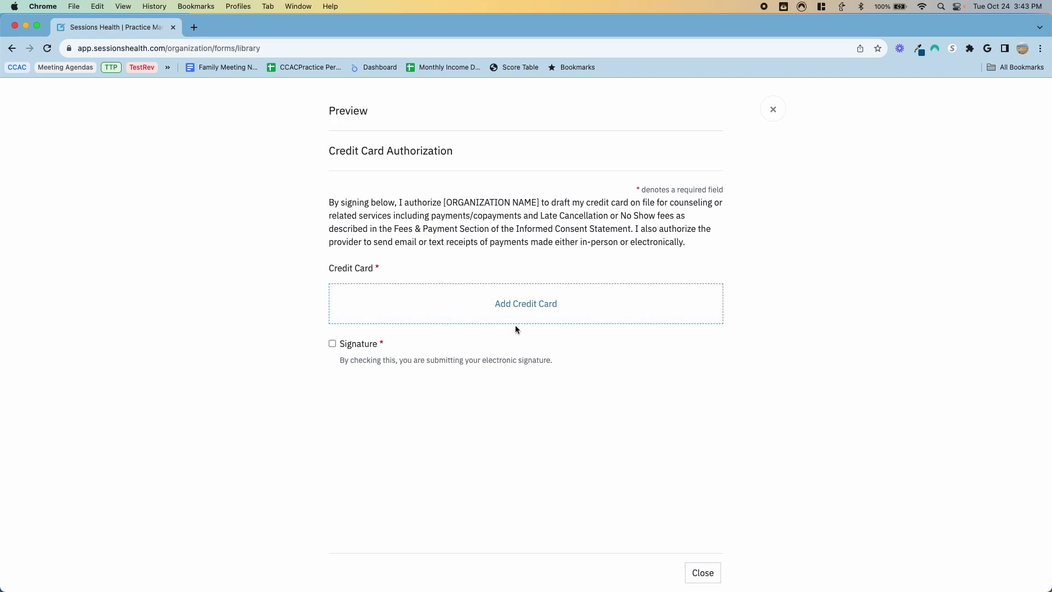
click(773, 111)
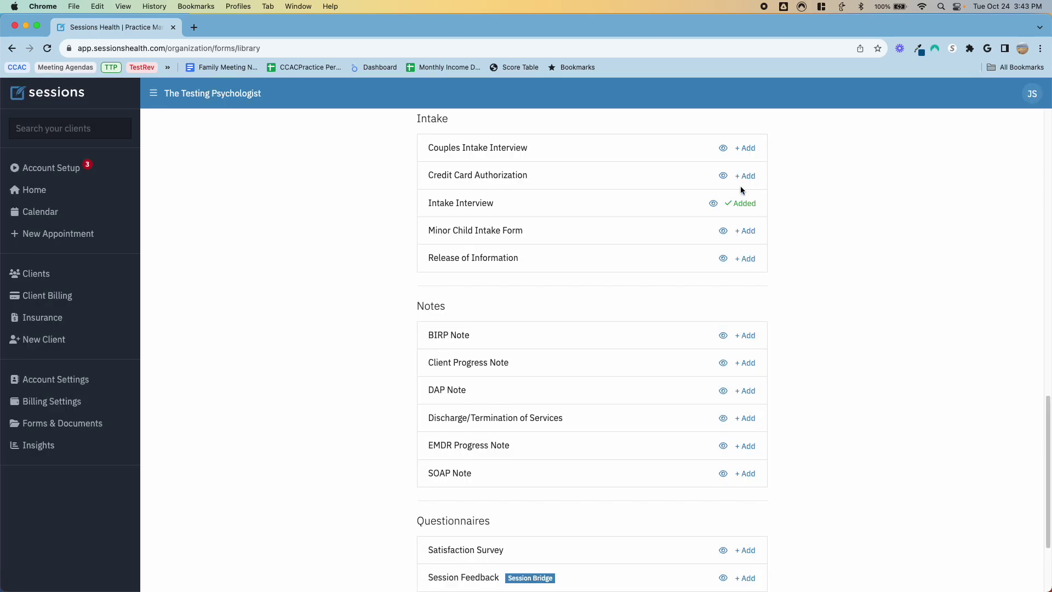
click(744, 176)
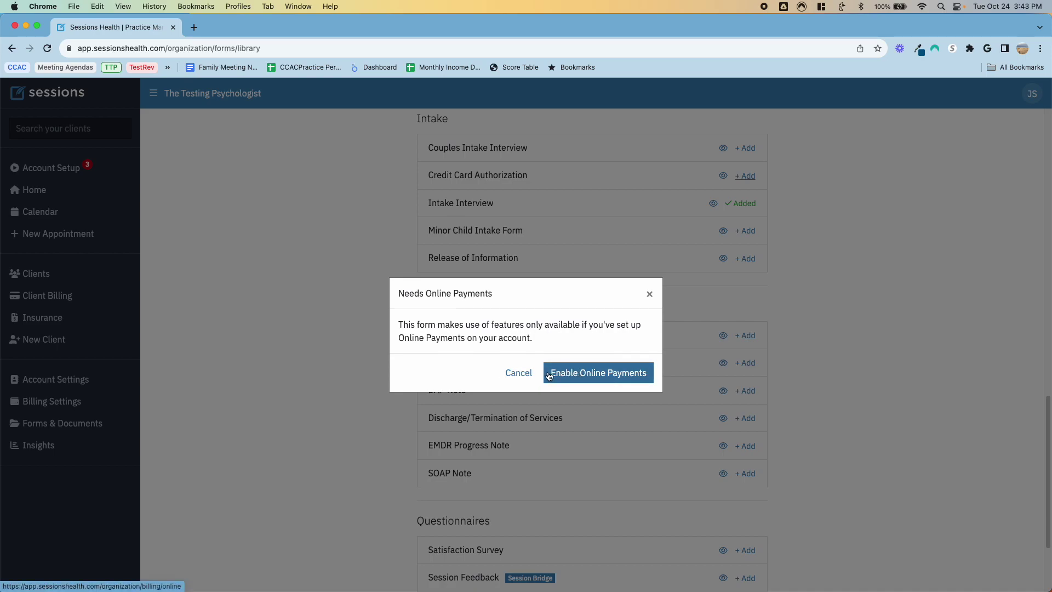
click(515, 372)
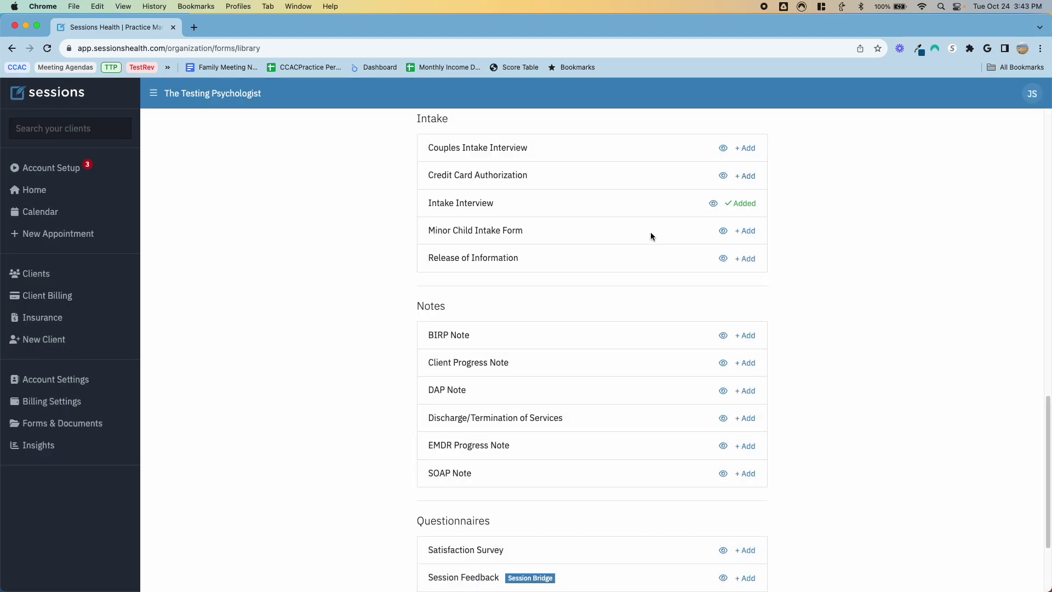
Step: Add Release of Information, then preview the SOAP Note and Client Progress Note forms
click(738, 263)
scroll(704, 297, down, 3)
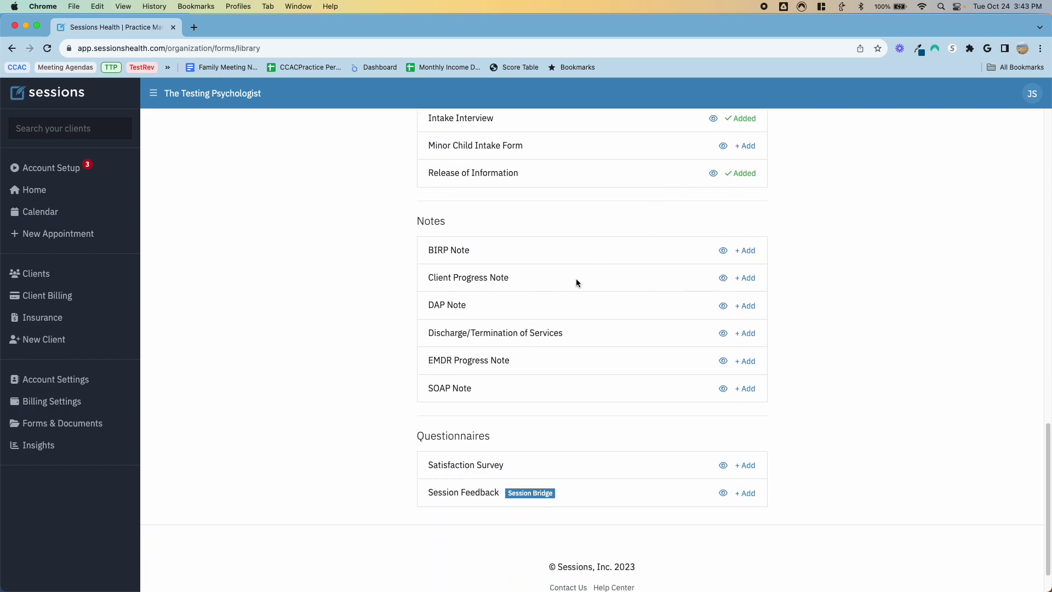
click(722, 388)
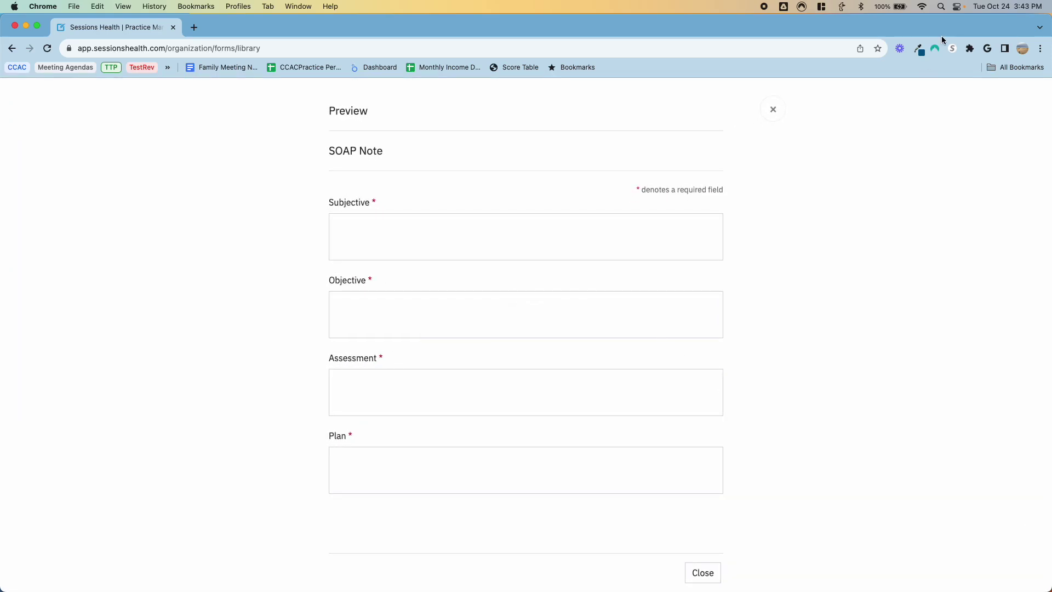
click(783, 110)
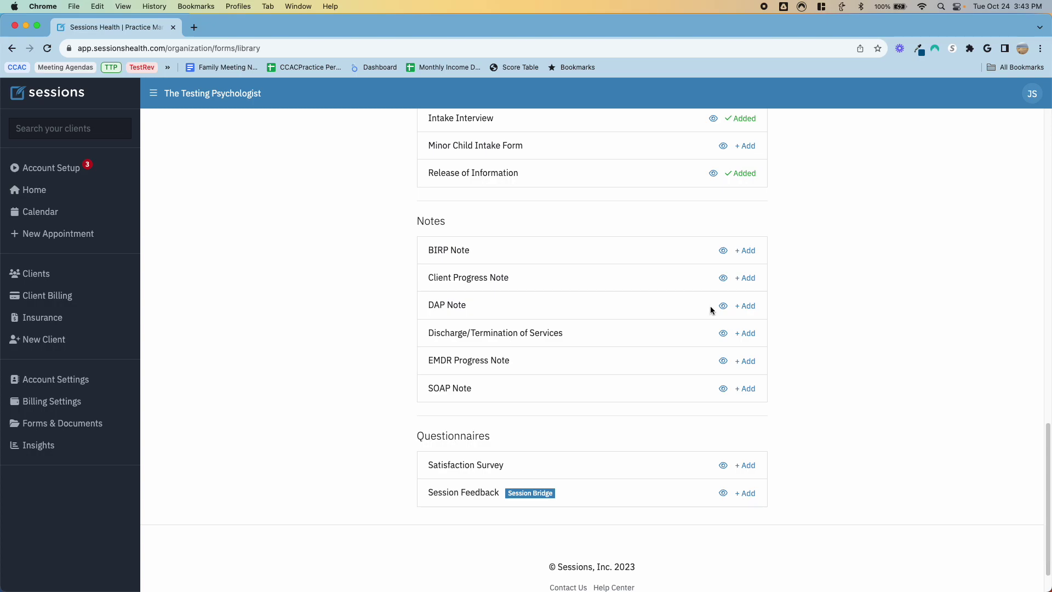
click(723, 277)
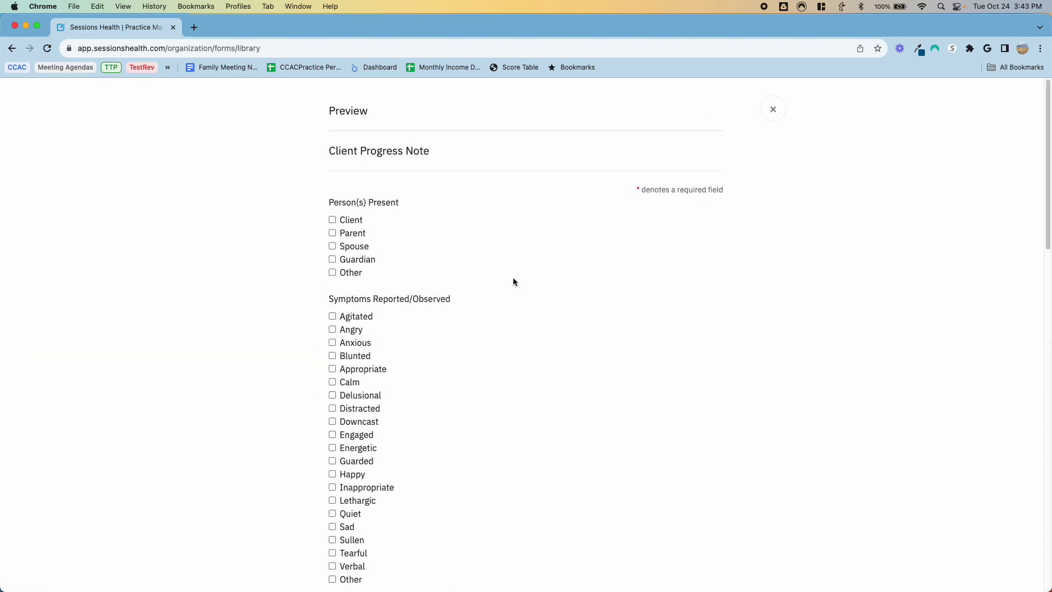
scroll(574, 309, down, 12)
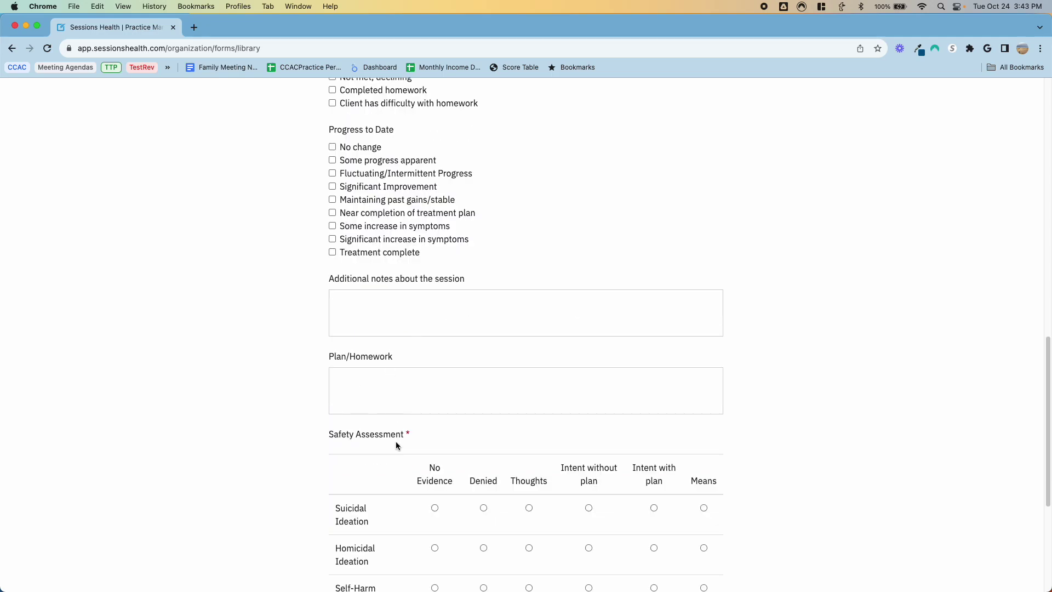
scroll(515, 358, down, 5)
scroll(516, 357, up, 15)
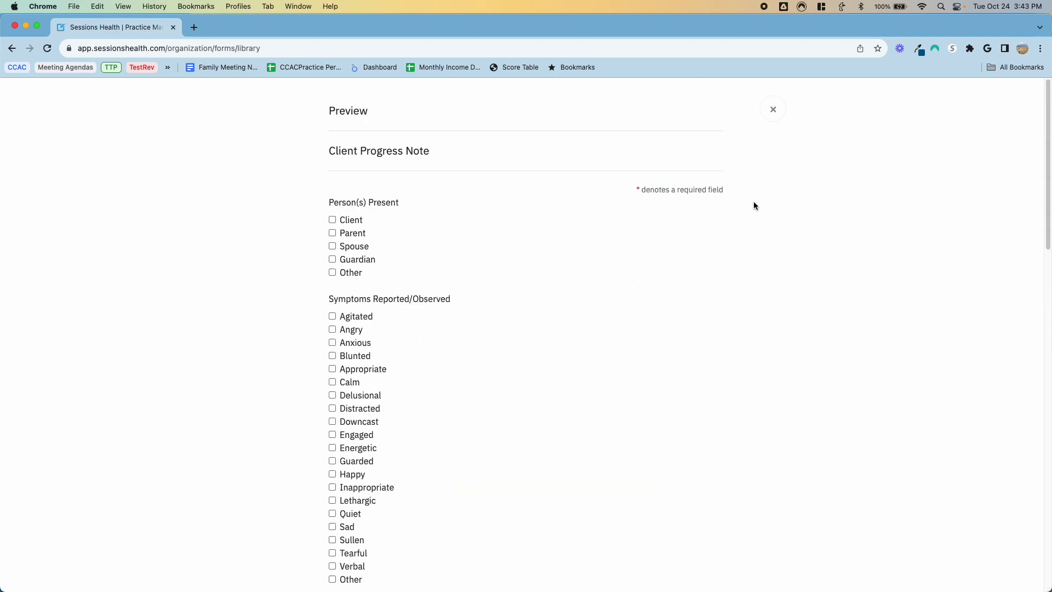
click(773, 109)
scroll(697, 297, up, 15)
scroll(654, 329, down, 2)
scroll(654, 326, down, 20)
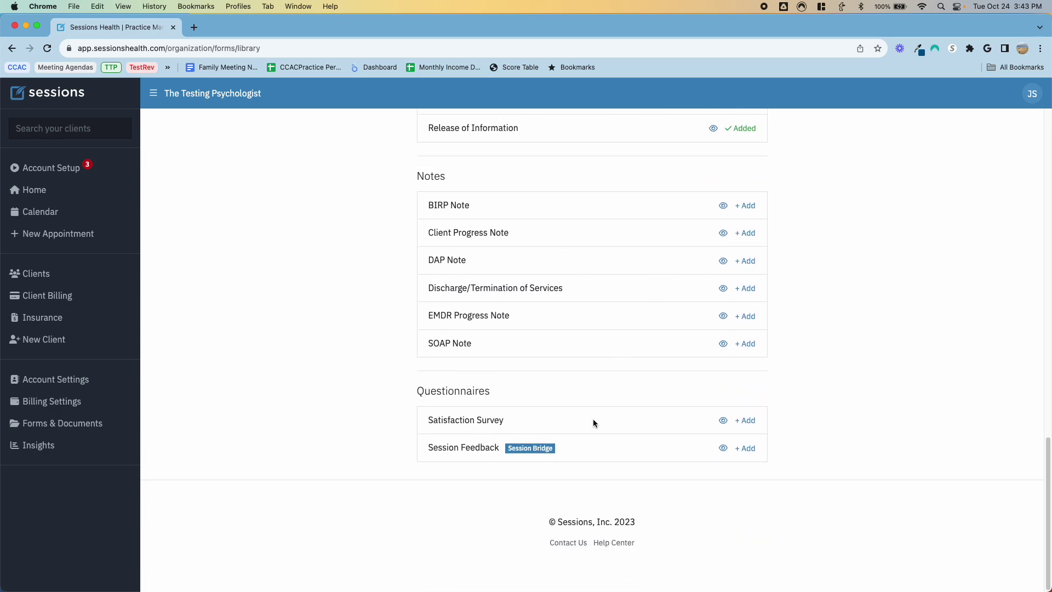
Step: Preview the Satisfaction Survey and Session Feedback questionnaires
click(724, 420)
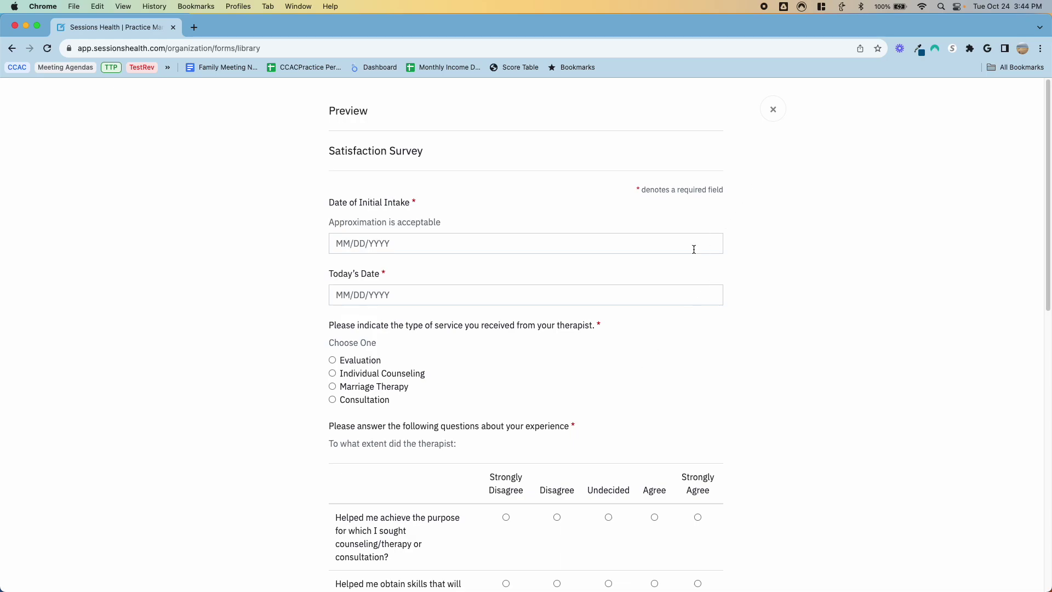
double_click(578, 326)
scroll(560, 371, down, 3)
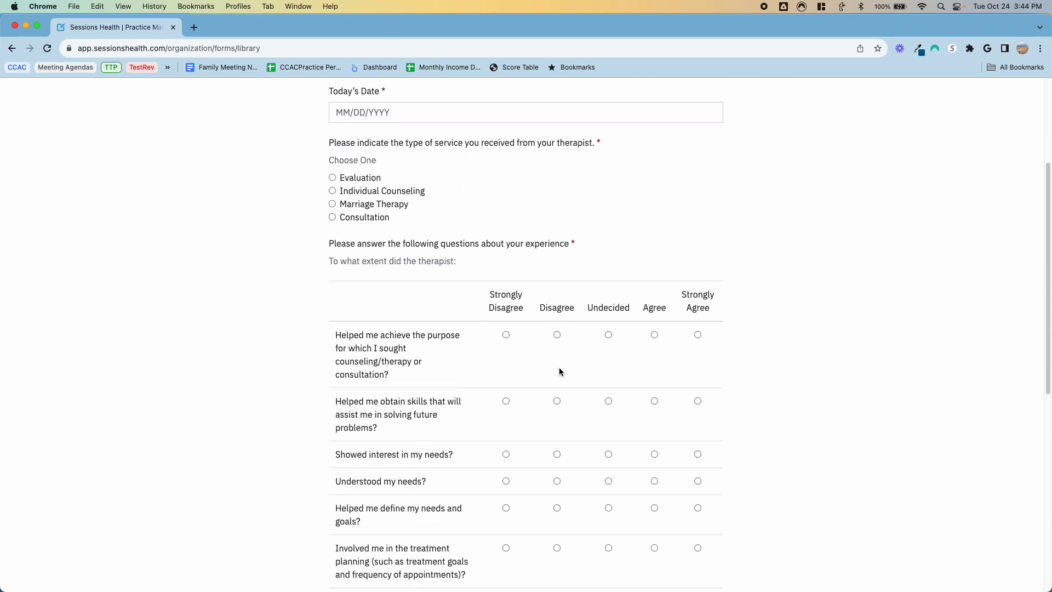
scroll(559, 371, down, 7)
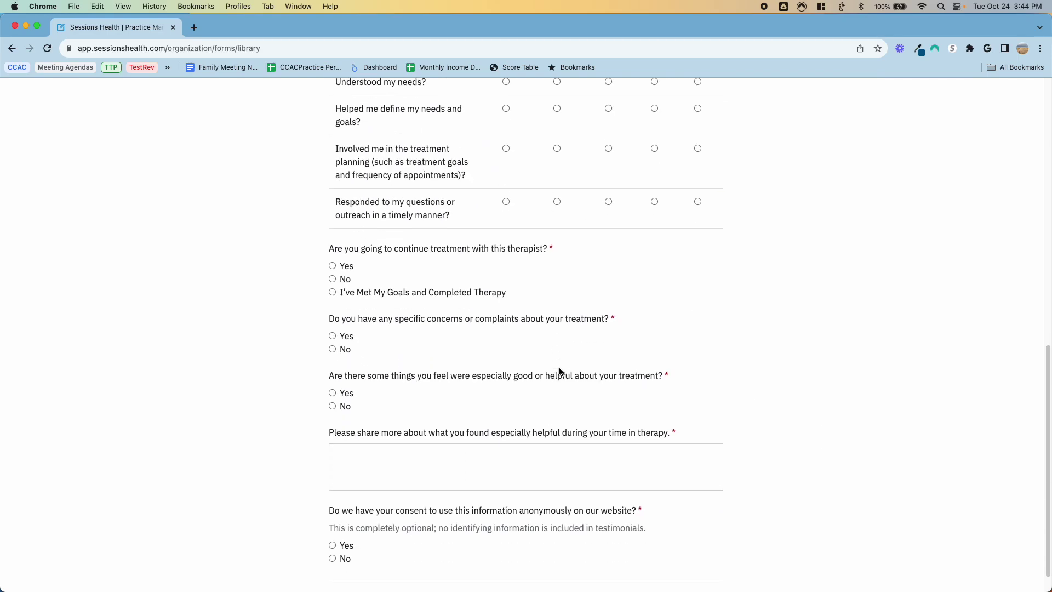
scroll(543, 406, down, 1)
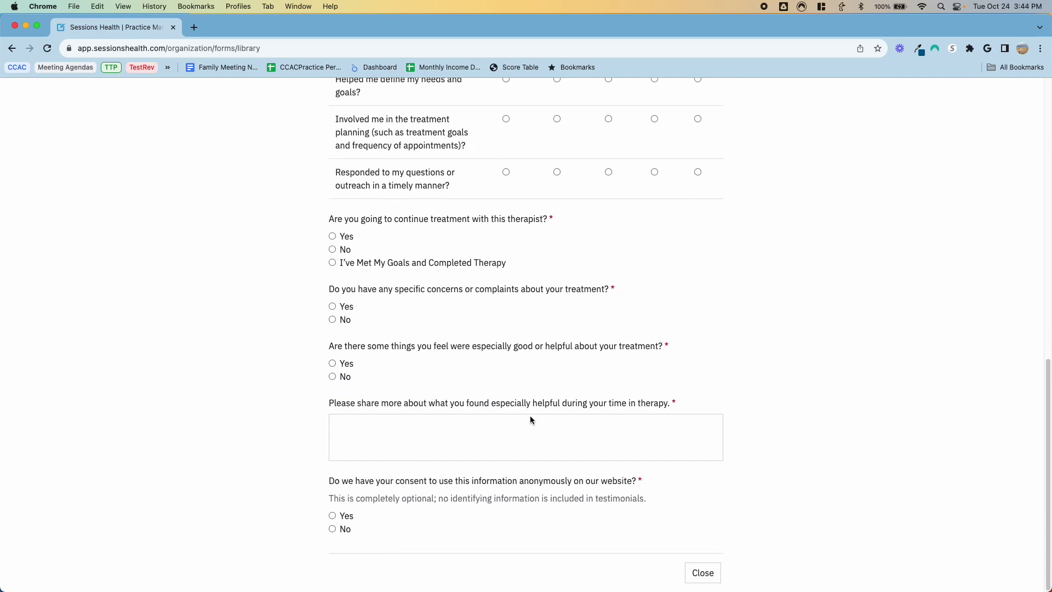
scroll(530, 420, up, 10)
click(773, 109)
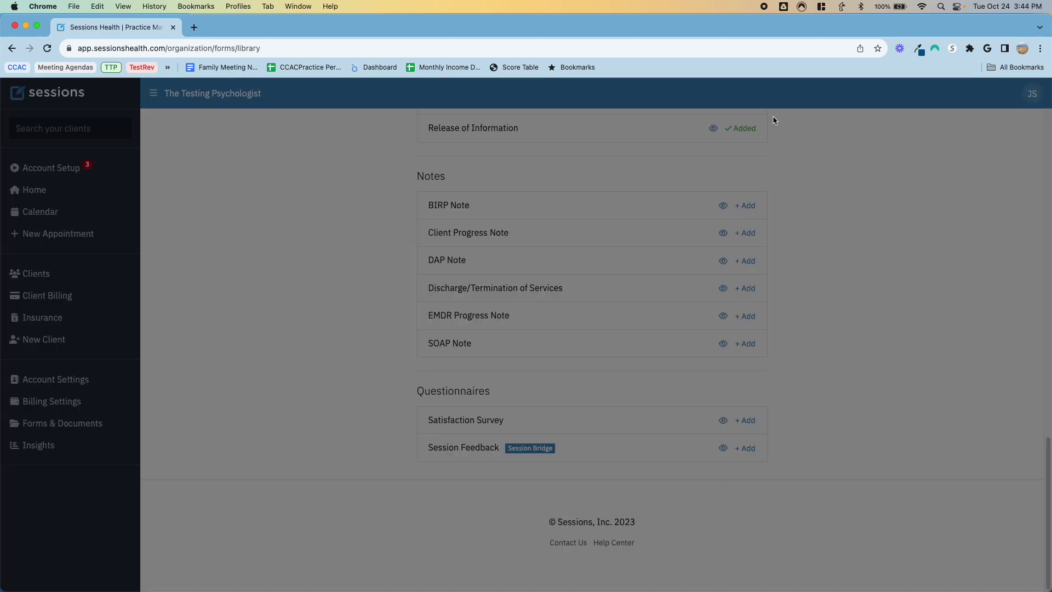
scroll(552, 464, down, 2)
scroll(551, 465, down, 10)
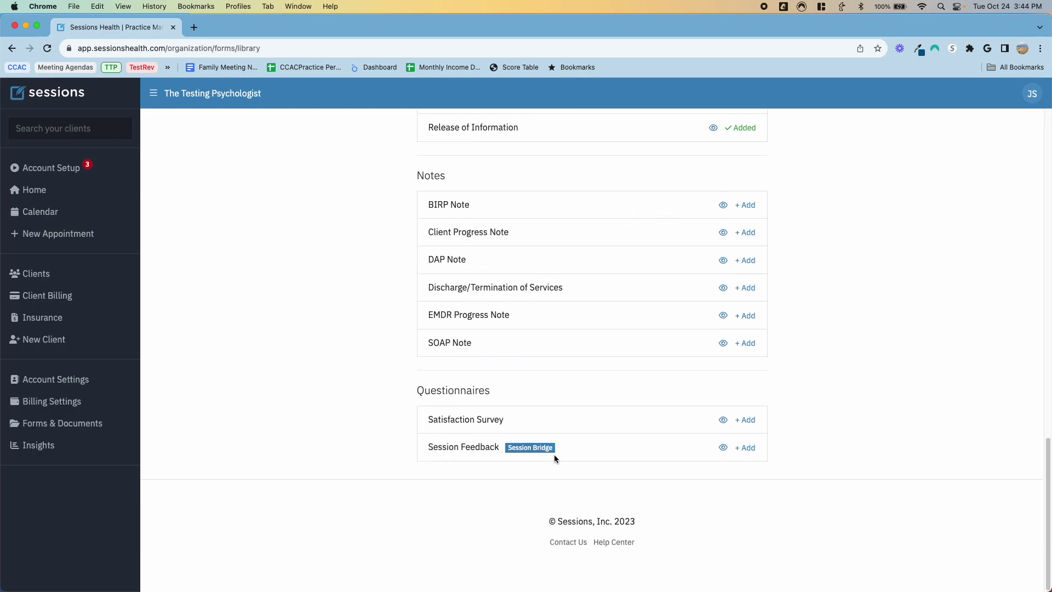
click(725, 449)
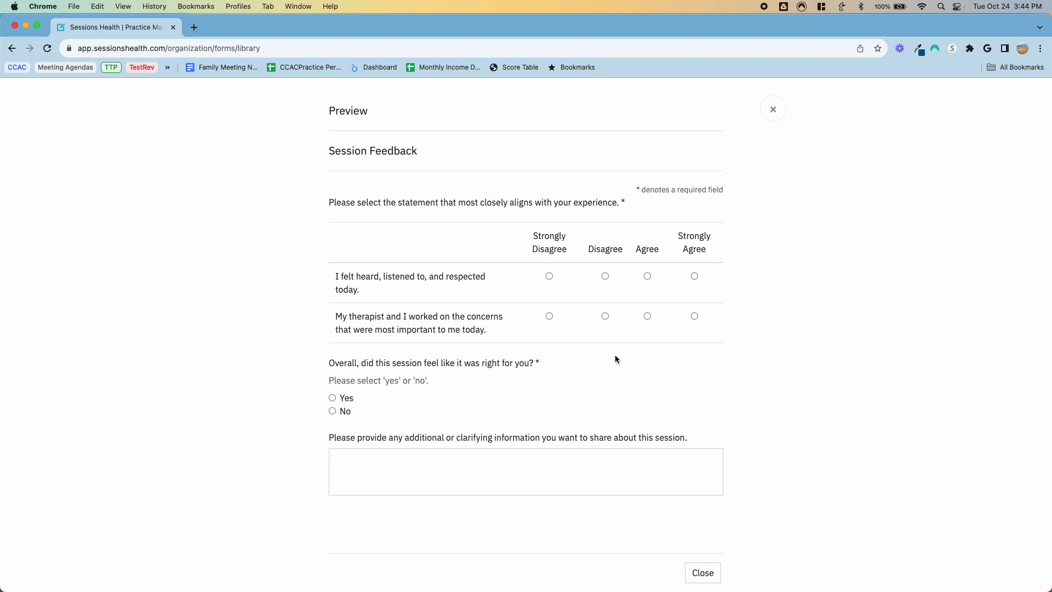
click(773, 110)
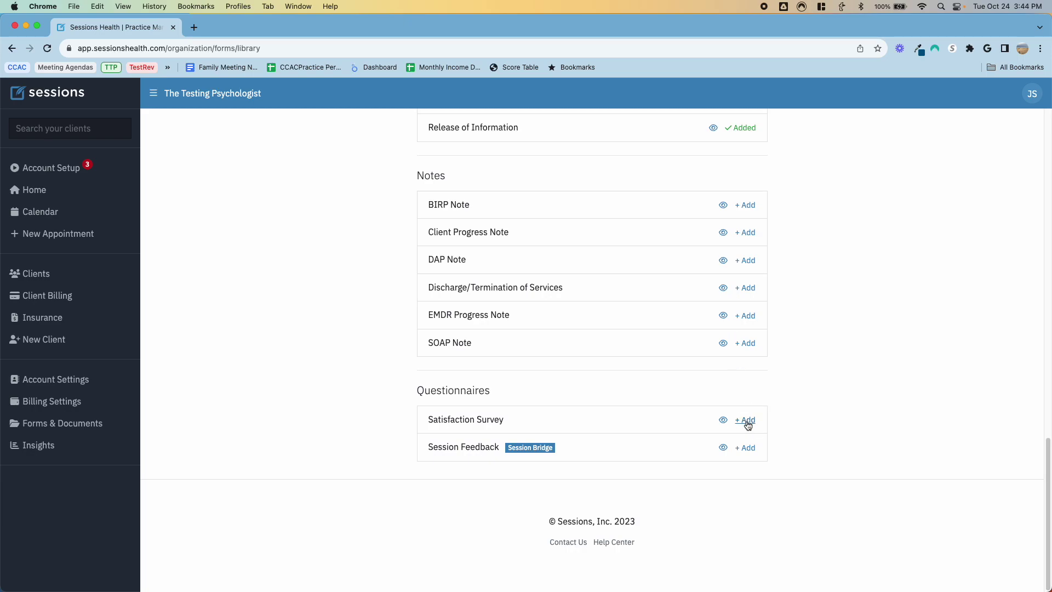
click(746, 446)
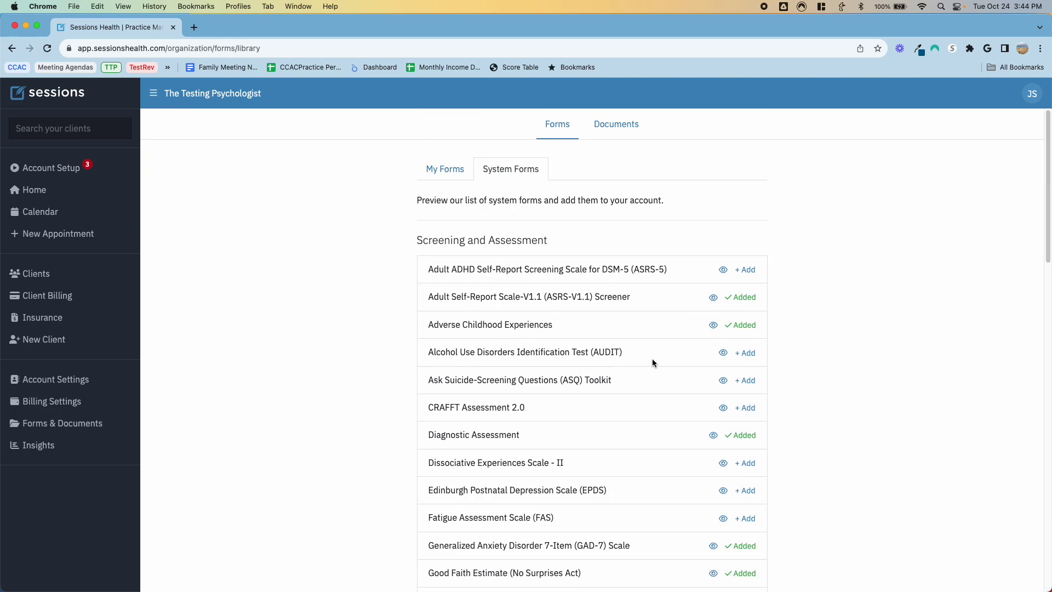
click(446, 169)
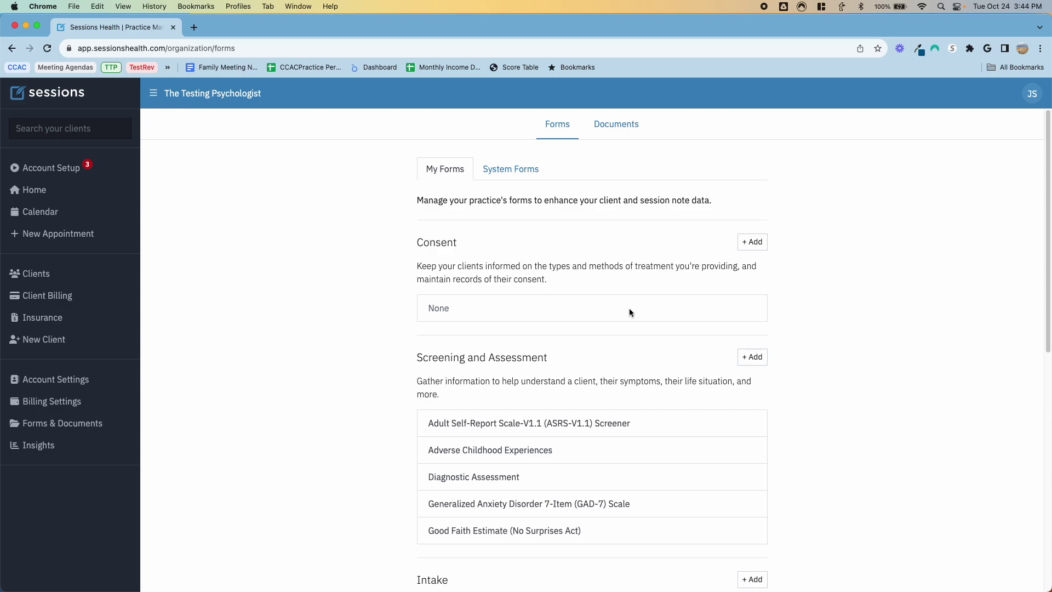
scroll(622, 313, down, 3)
scroll(524, 388, down, 7)
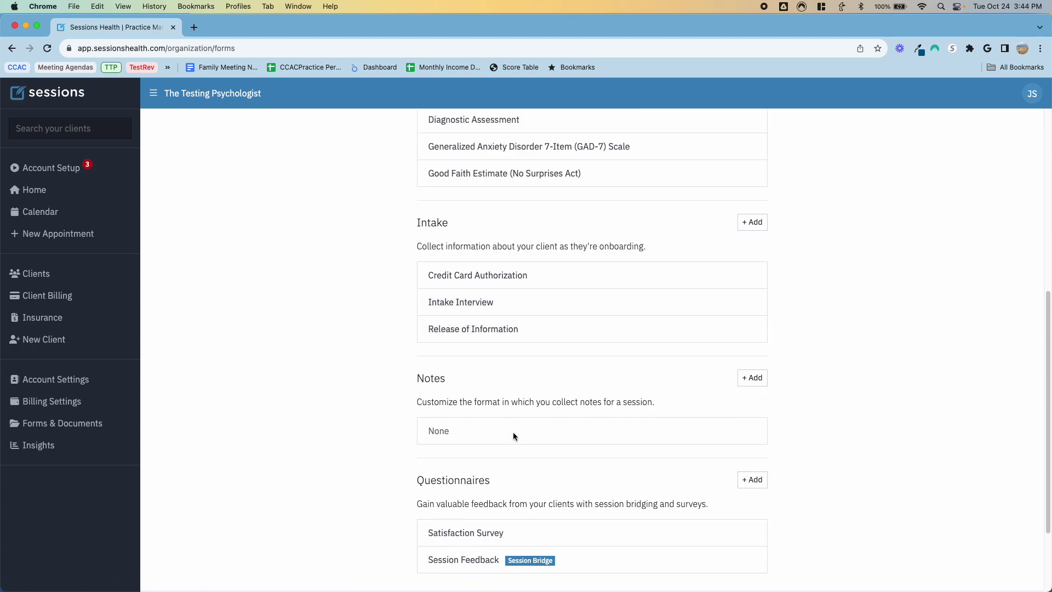
scroll(513, 432, down, 3)
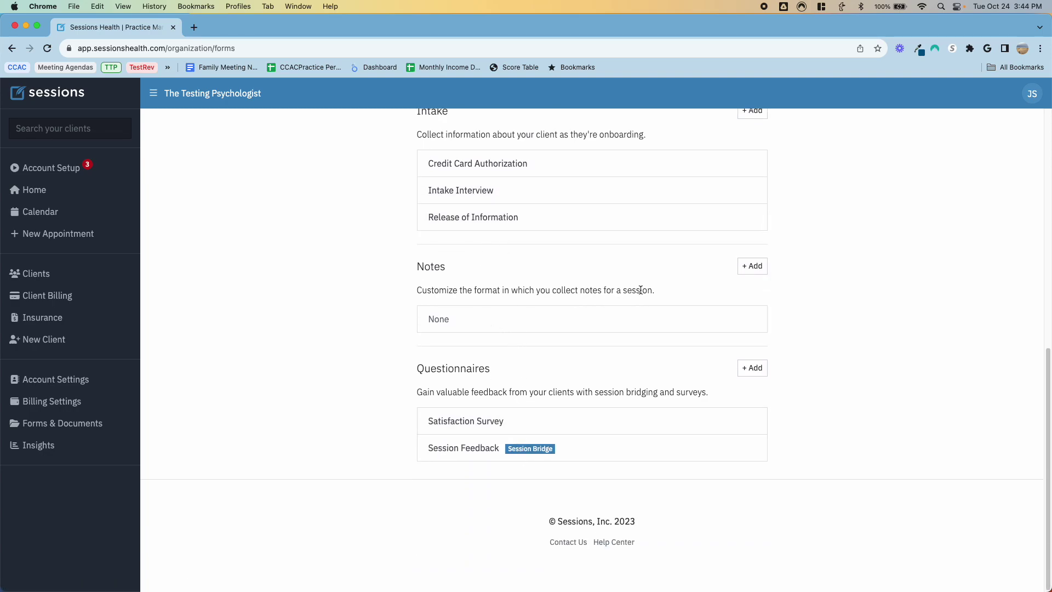
scroll(580, 340, up, 13)
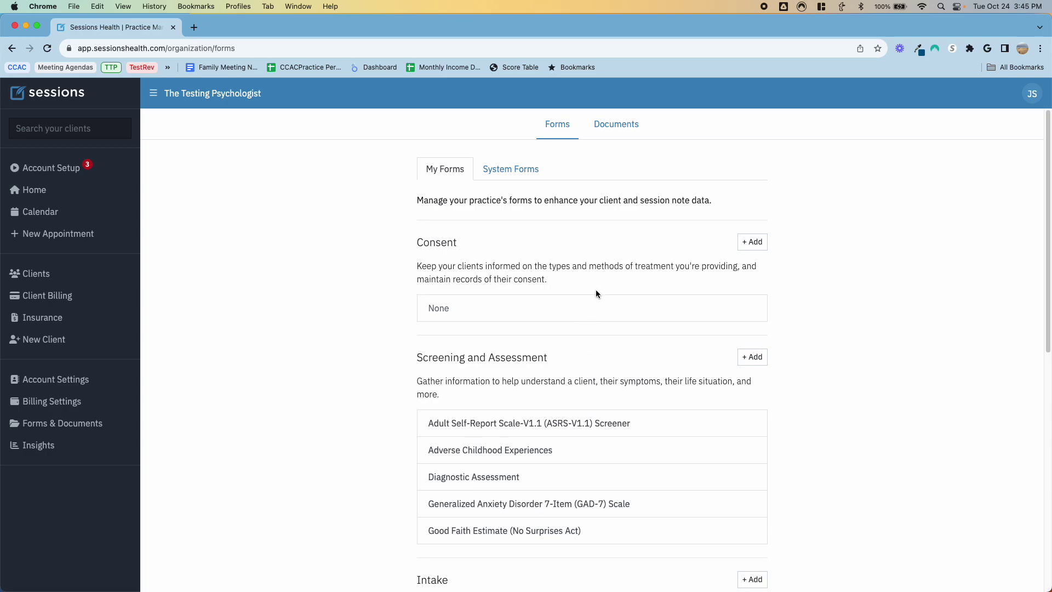
click(753, 242)
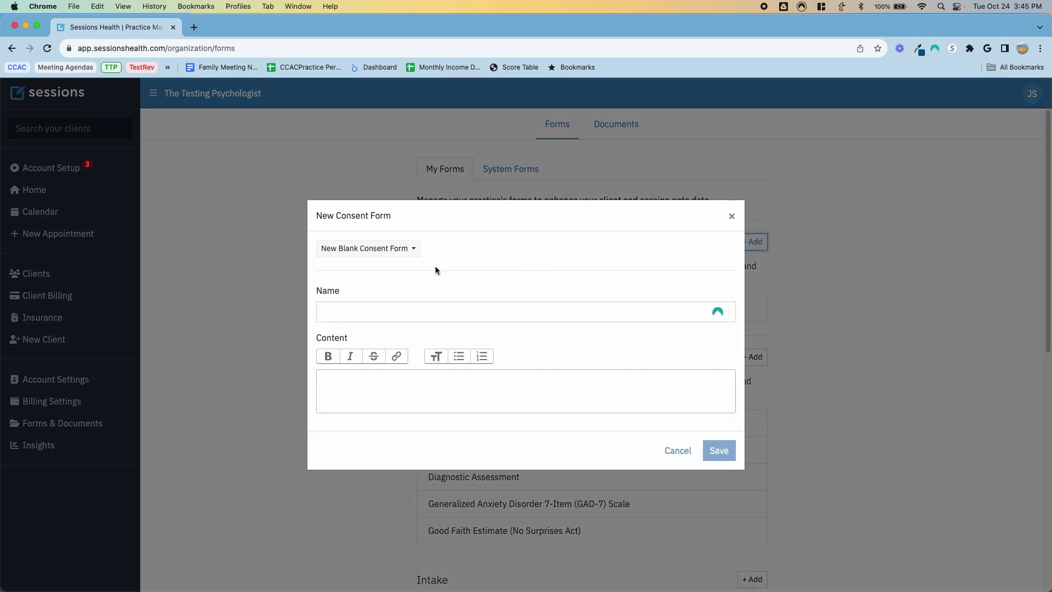
click(402, 248)
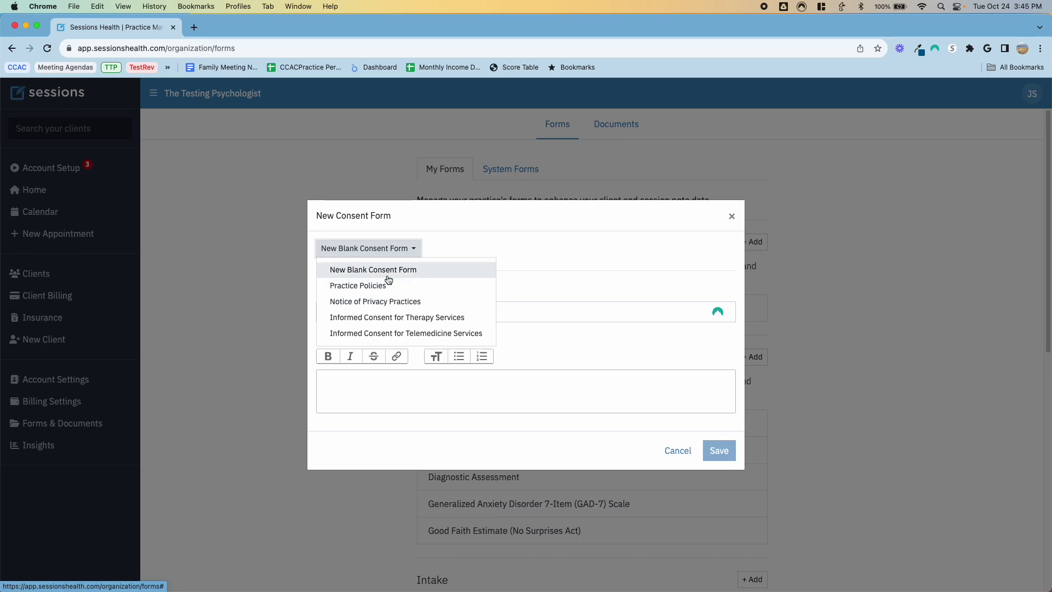
click(383, 285)
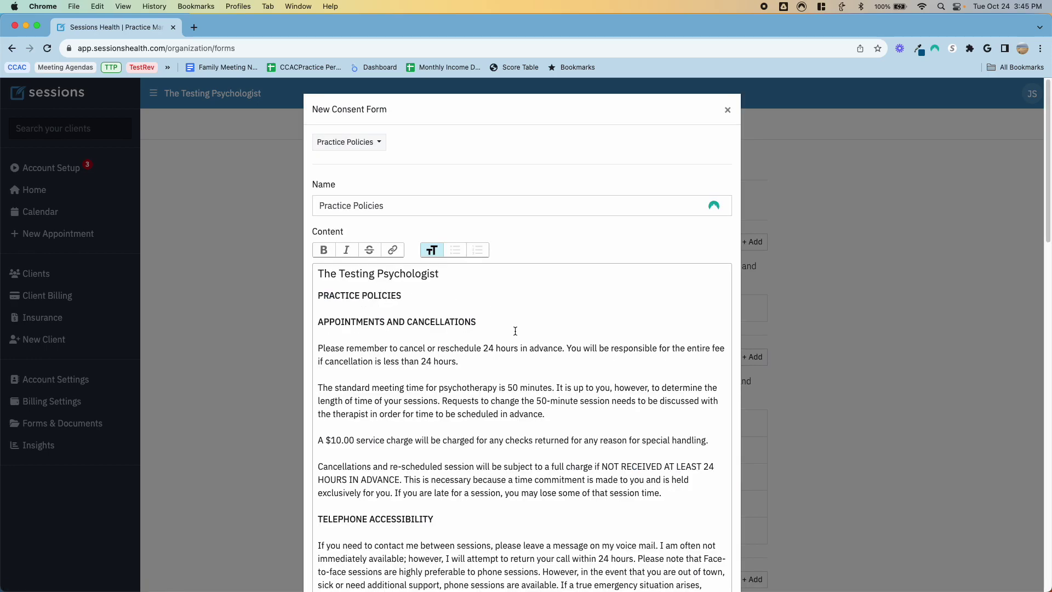
scroll(513, 397, down, 7)
triple_click(454, 314)
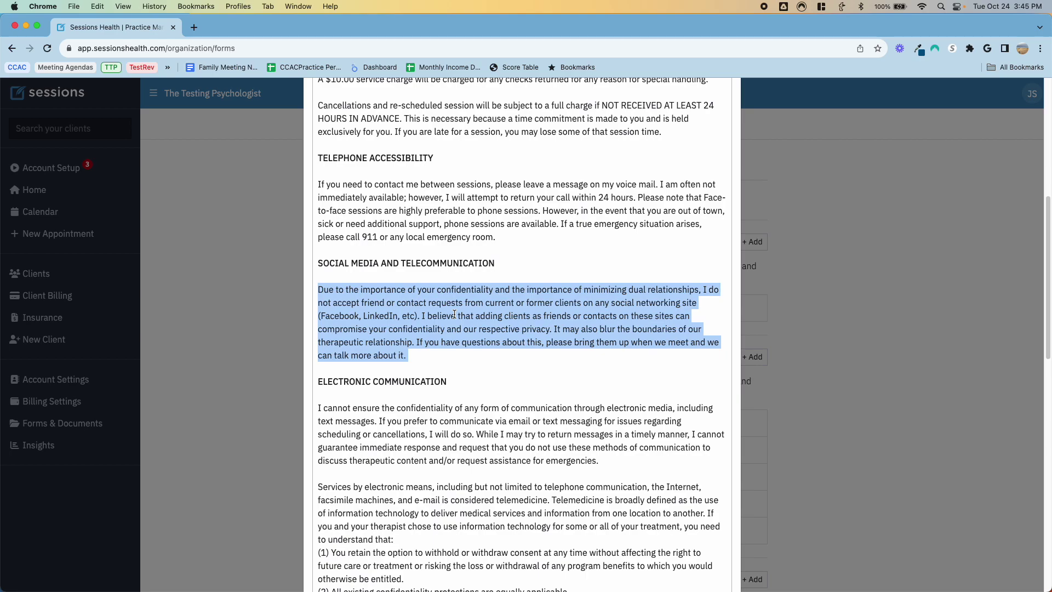
text(am./,md,)
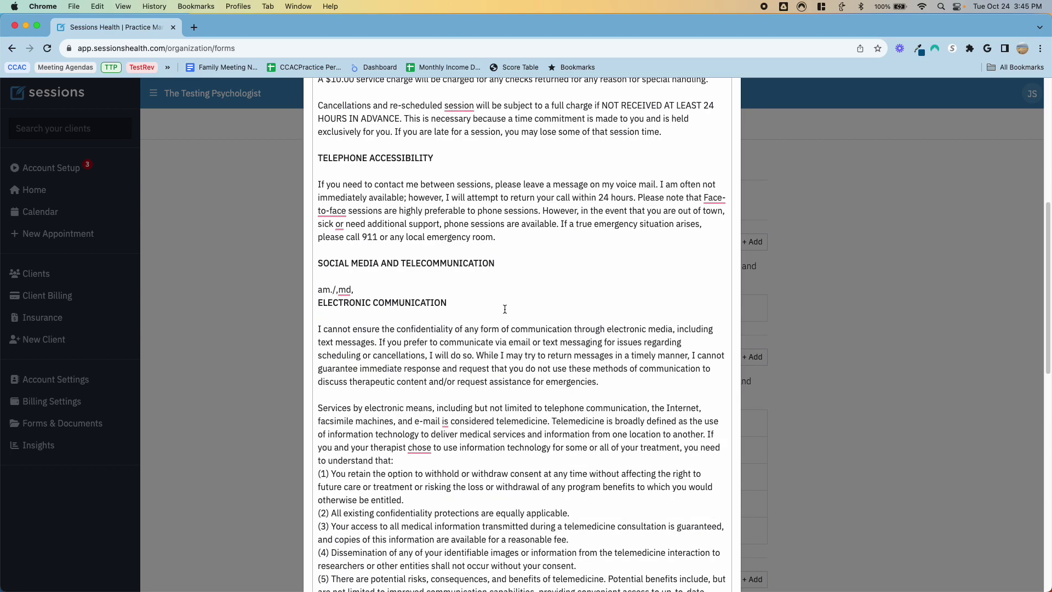
scroll(505, 309, up, 7)
click(727, 110)
click(746, 241)
click(407, 308)
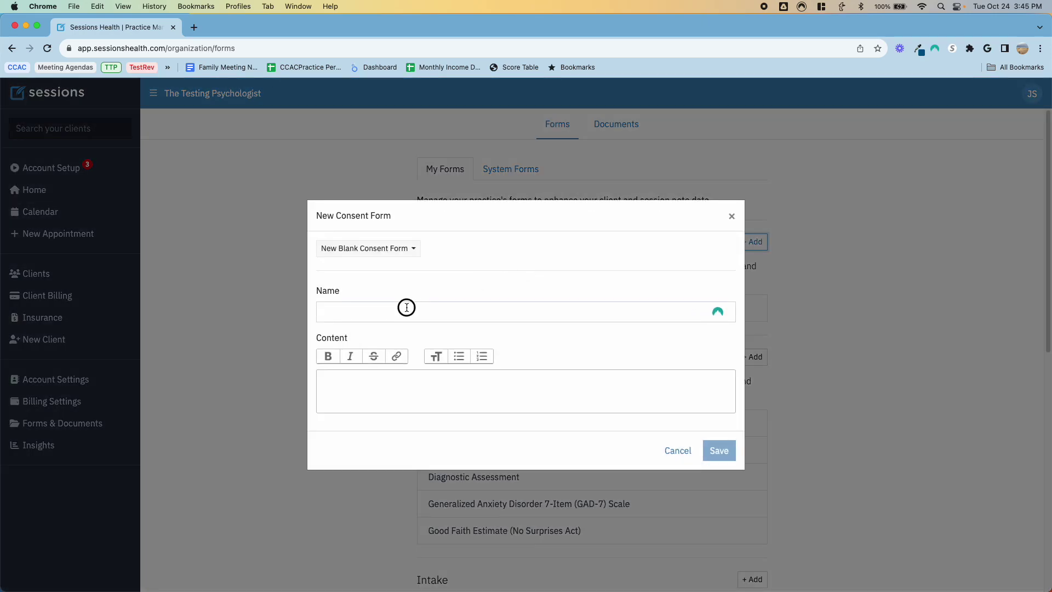
click(398, 250)
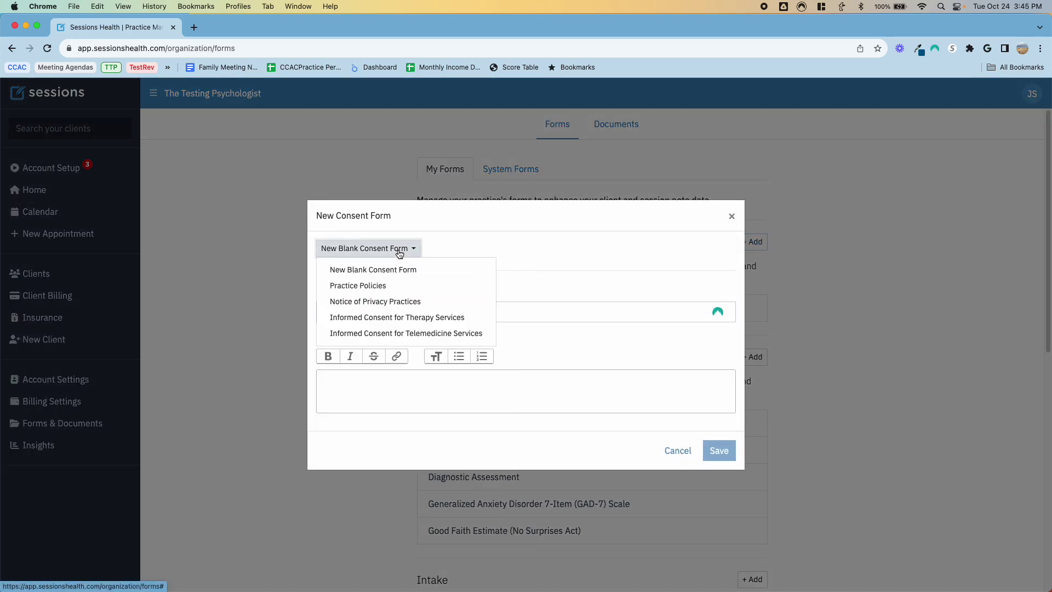
click(420, 322)
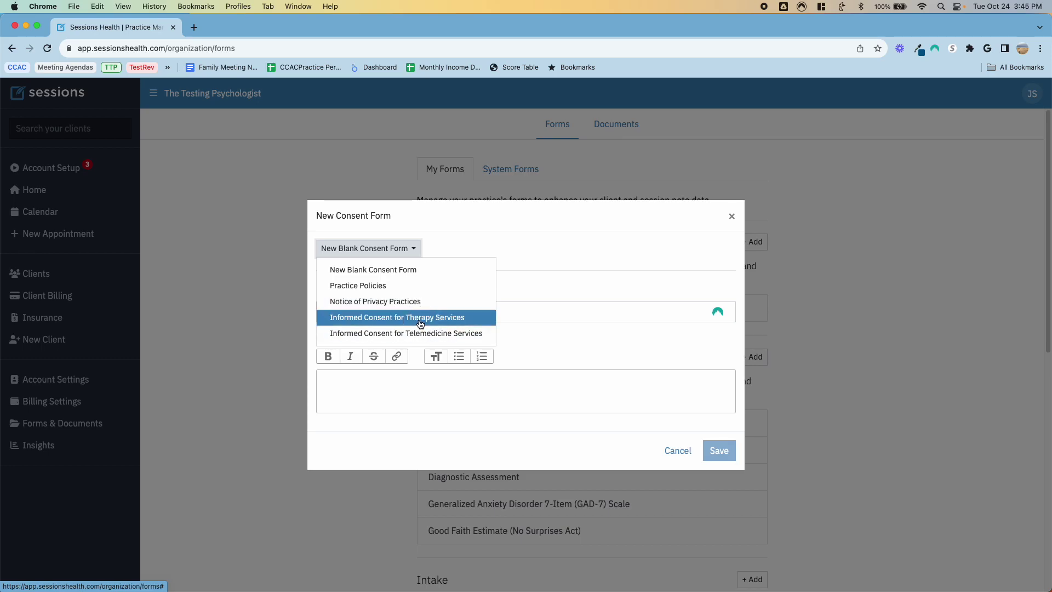
scroll(548, 367, down, 5)
scroll(546, 366, up, 8)
click(728, 109)
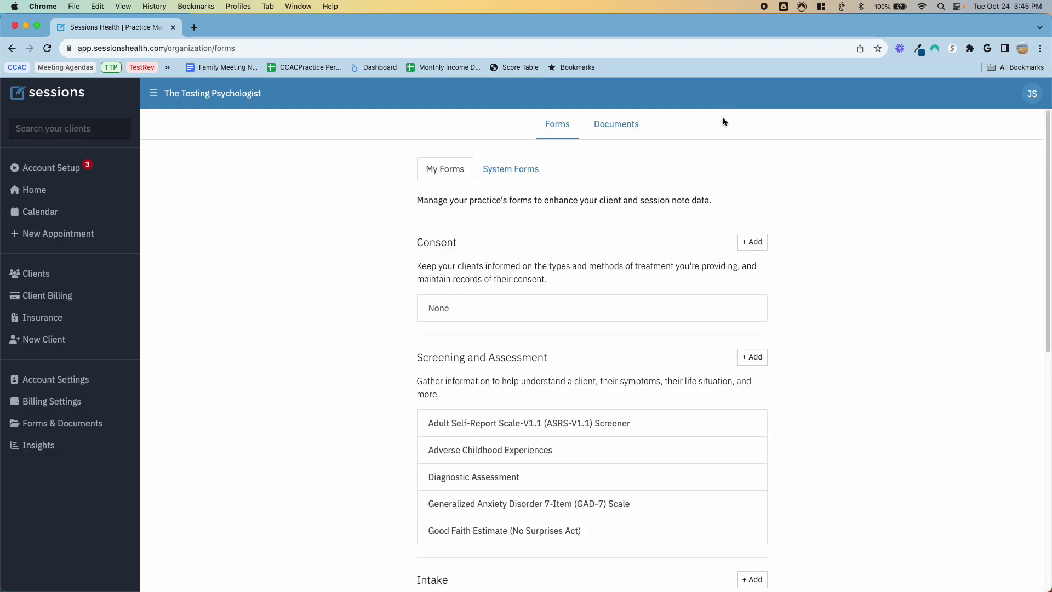
Step: Create a new note form from the Client Progress Note template
scroll(589, 290, down, 8)
click(748, 321)
click(447, 299)
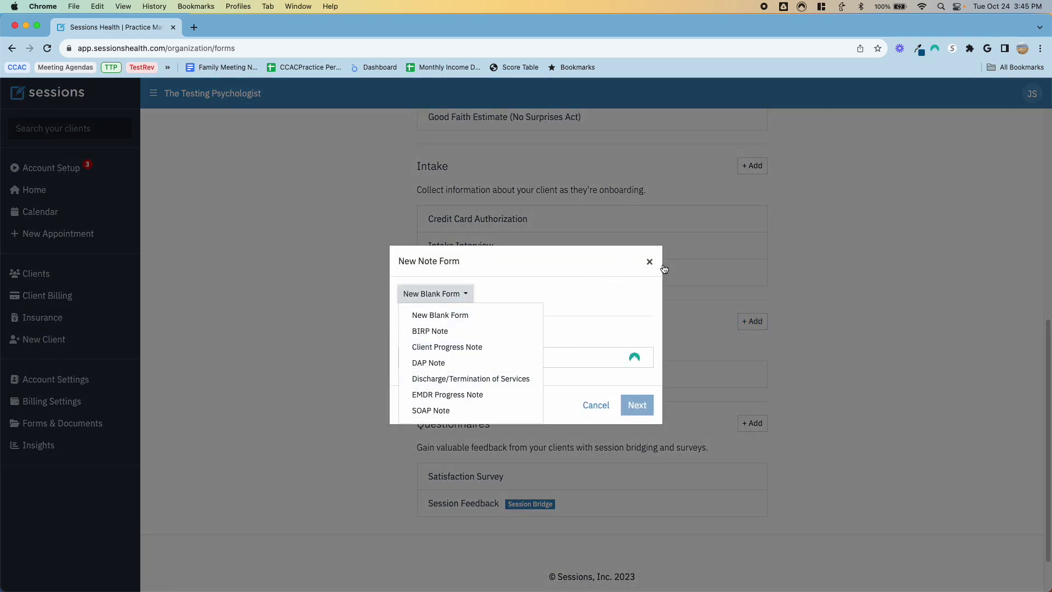
click(468, 347)
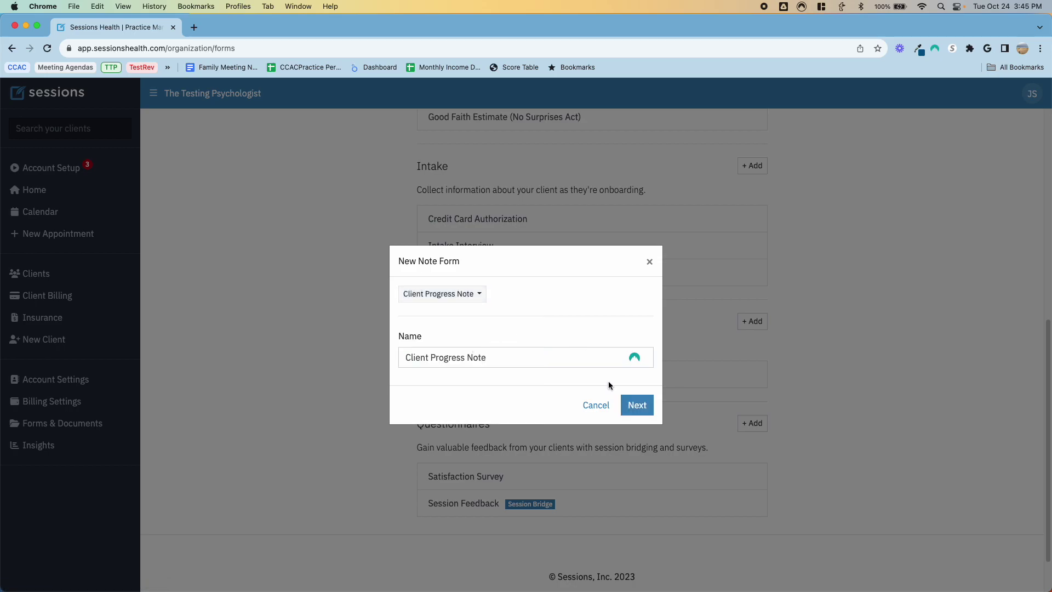
click(637, 408)
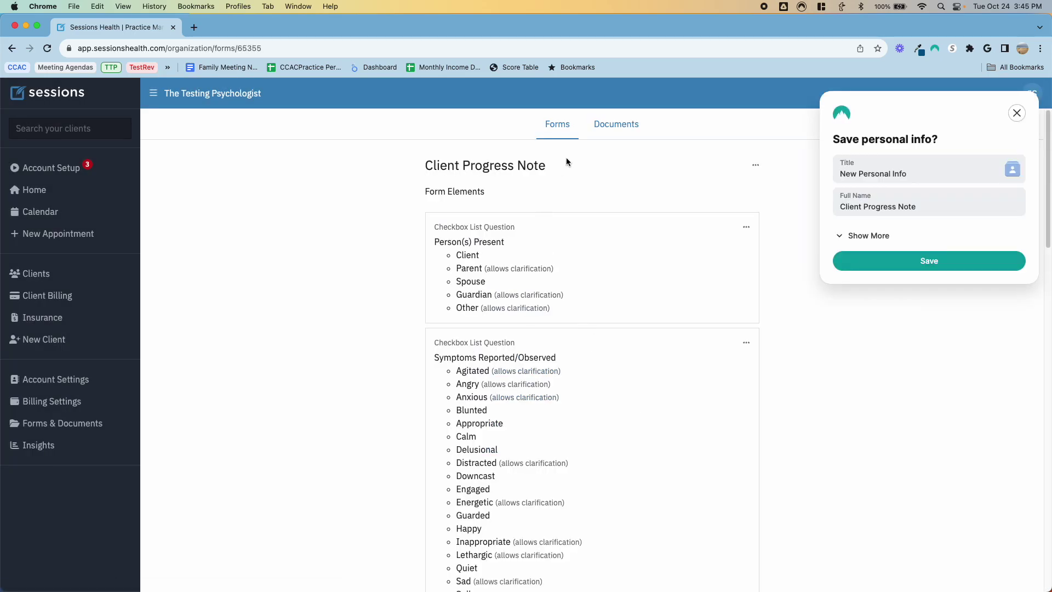
click(1016, 113)
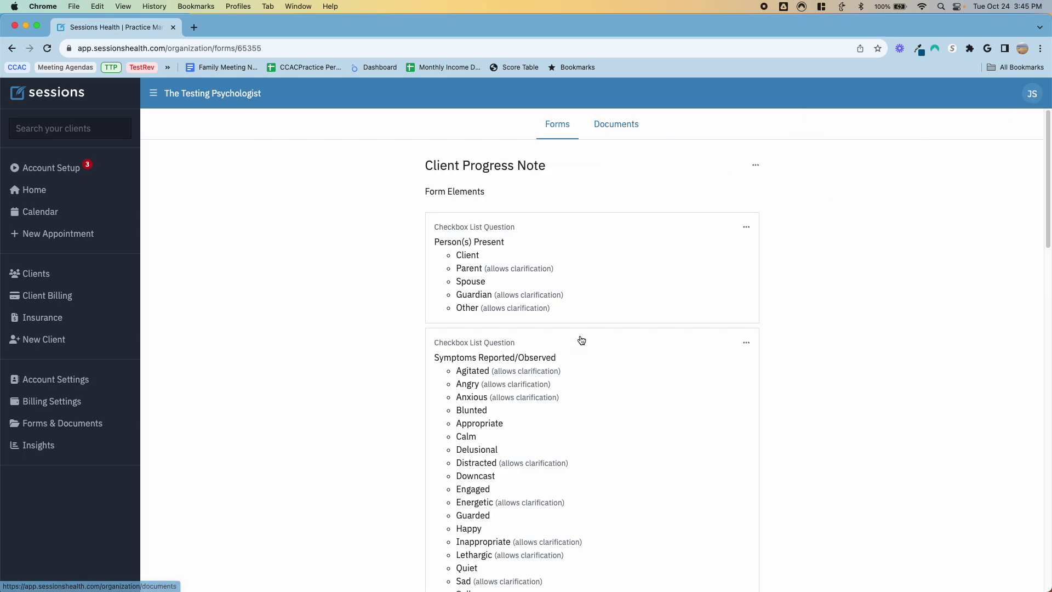
Step: Review the form's elements and start a Yes/No Question element, then cancel it
scroll(580, 340, down, 8)
scroll(582, 340, down, 10)
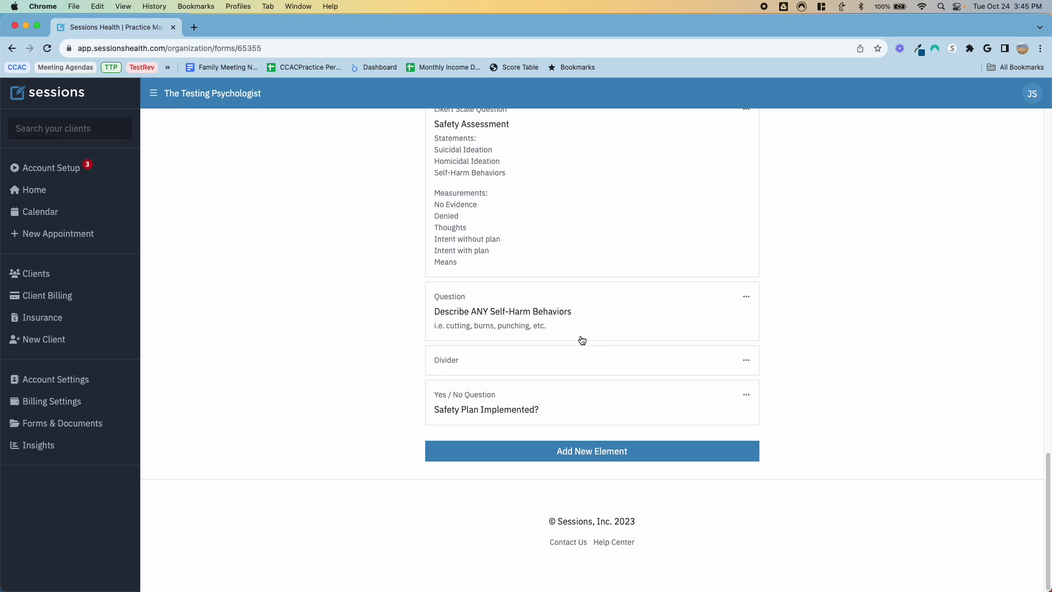
scroll(516, 394, up, 5)
scroll(516, 394, down, 5)
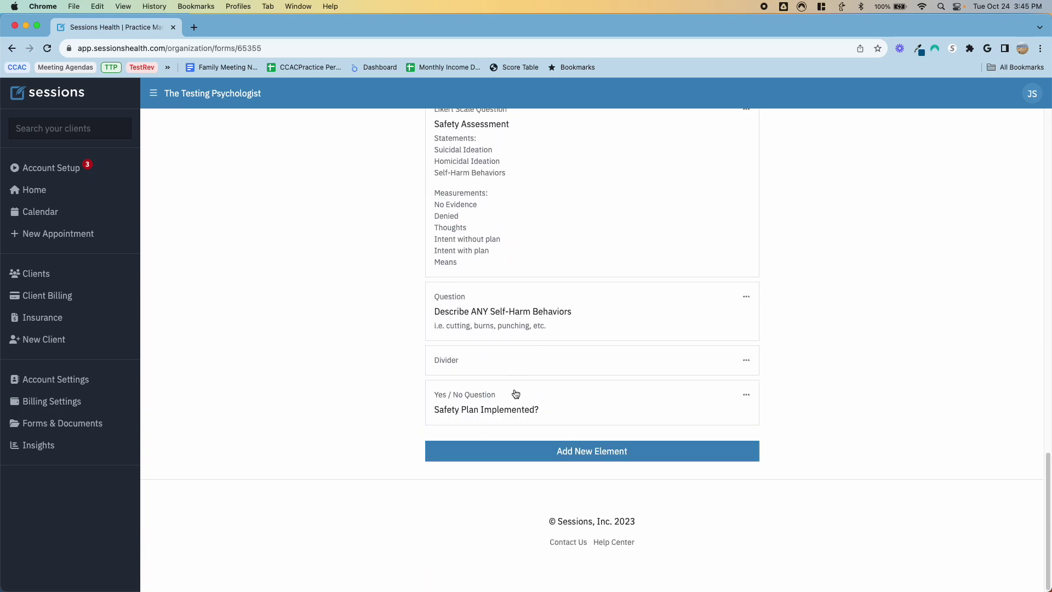
click(559, 452)
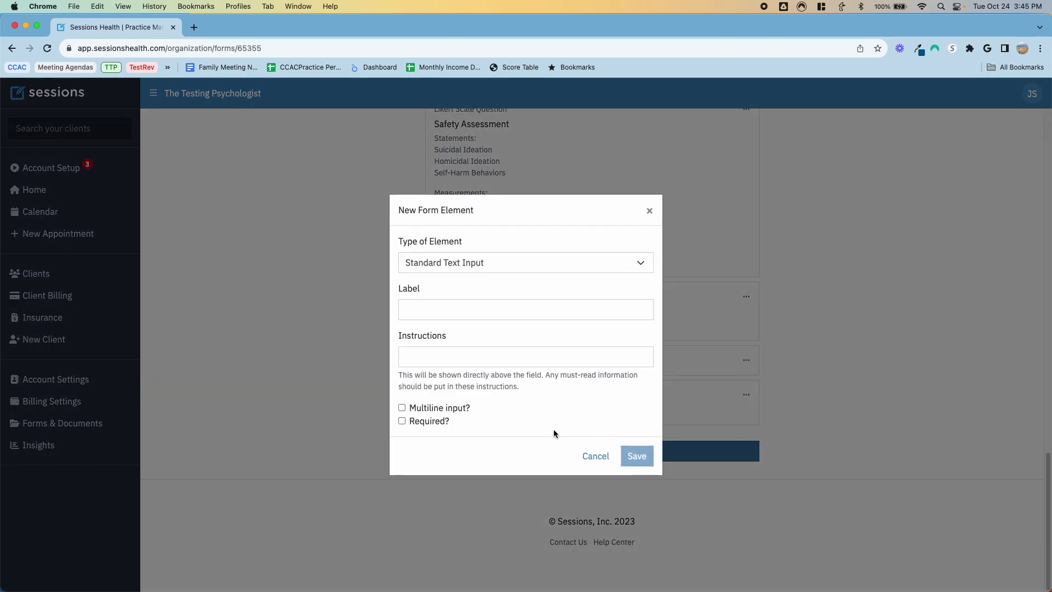
click(473, 268)
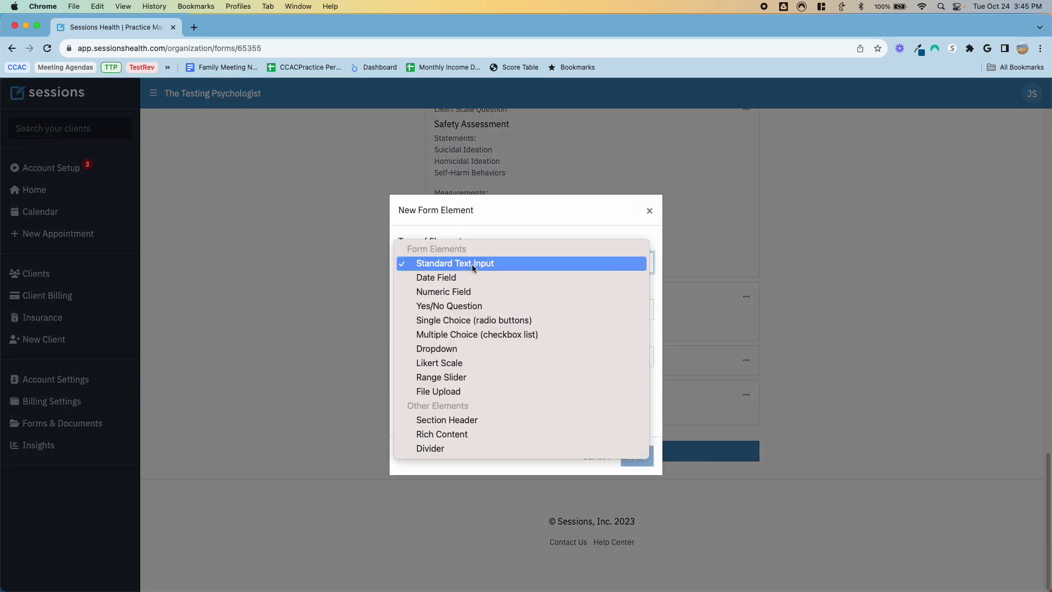
click(485, 308)
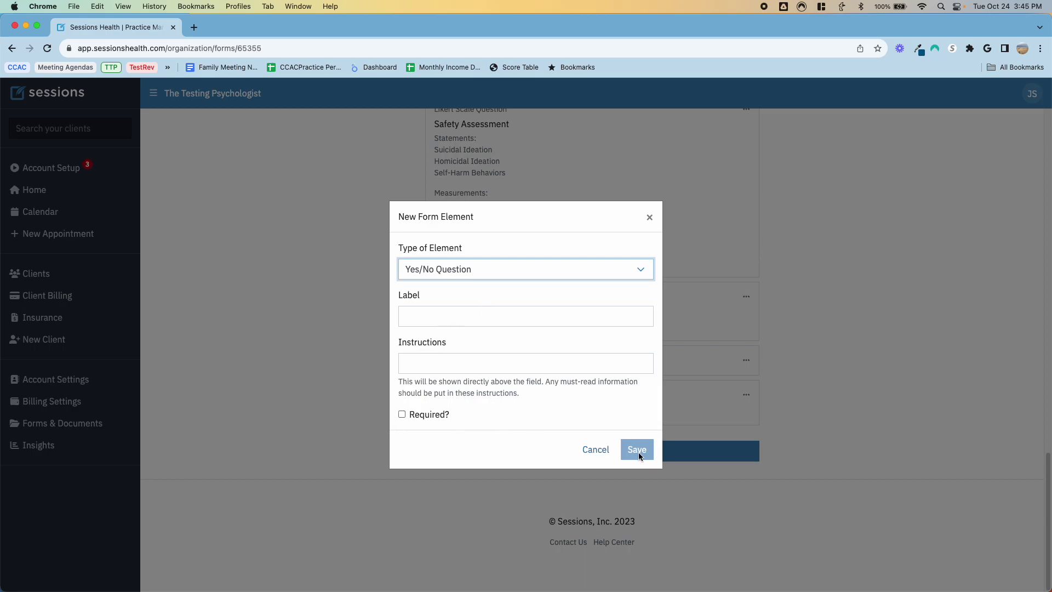
click(595, 449)
scroll(648, 367, up, 10)
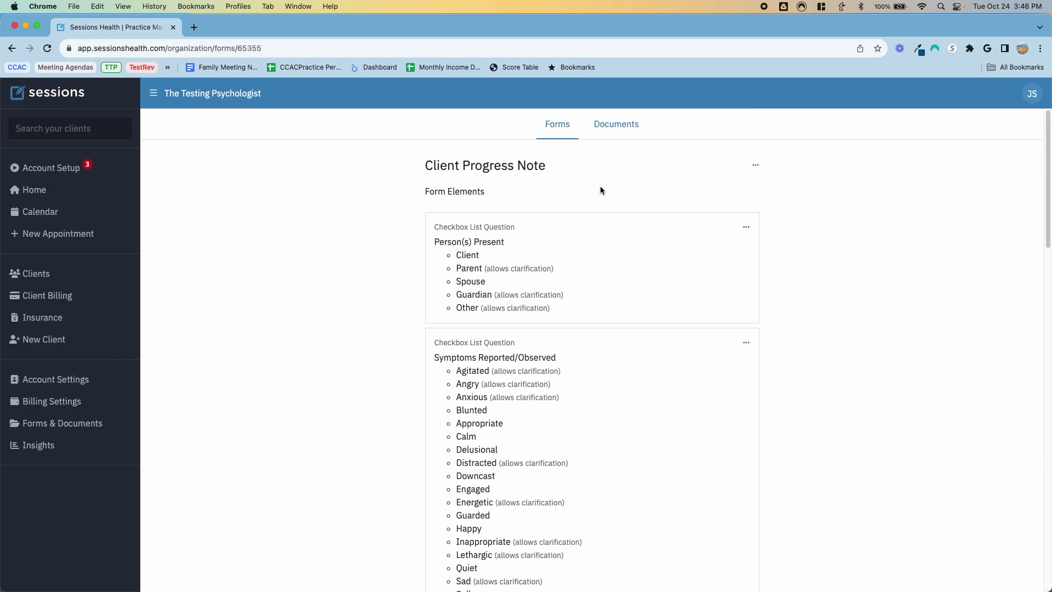
Step: Return from Documents to the Forms list and scroll to Notes showing Client Progress Note
click(613, 125)
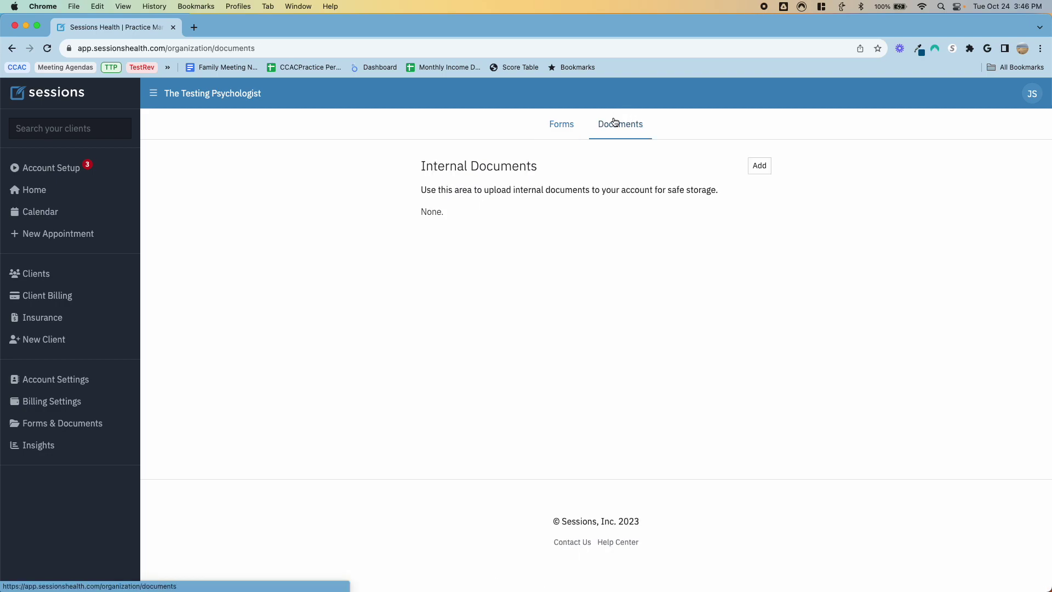
click(558, 128)
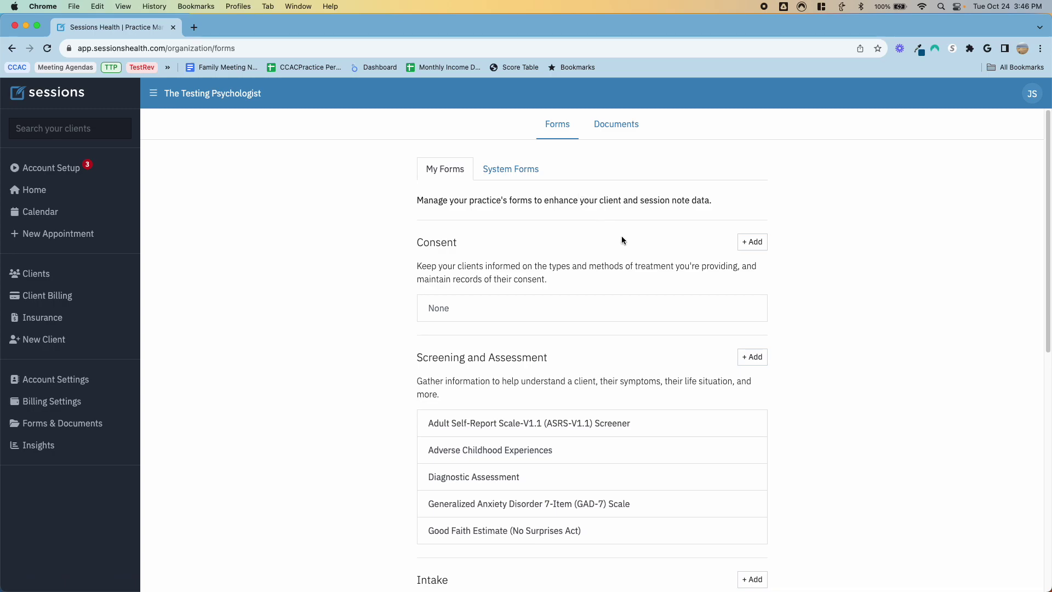
scroll(623, 317, down, 4)
scroll(622, 316, down, 5)
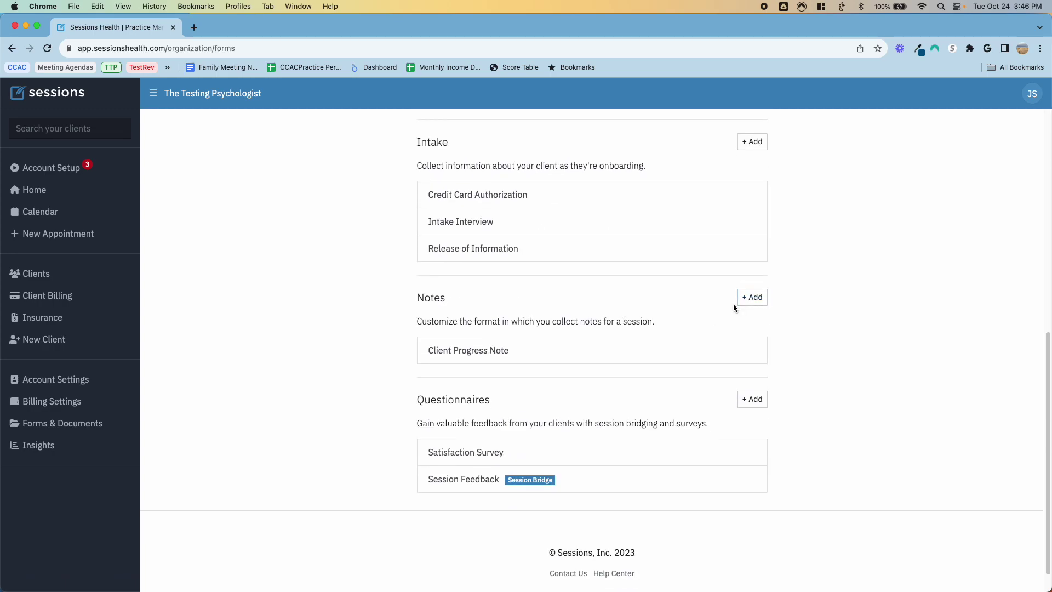
scroll(733, 305, up, 2)
scroll(732, 305, down, 3)
Step: Create a blank note form named 'Testing day note' and open its element type list
click(748, 274)
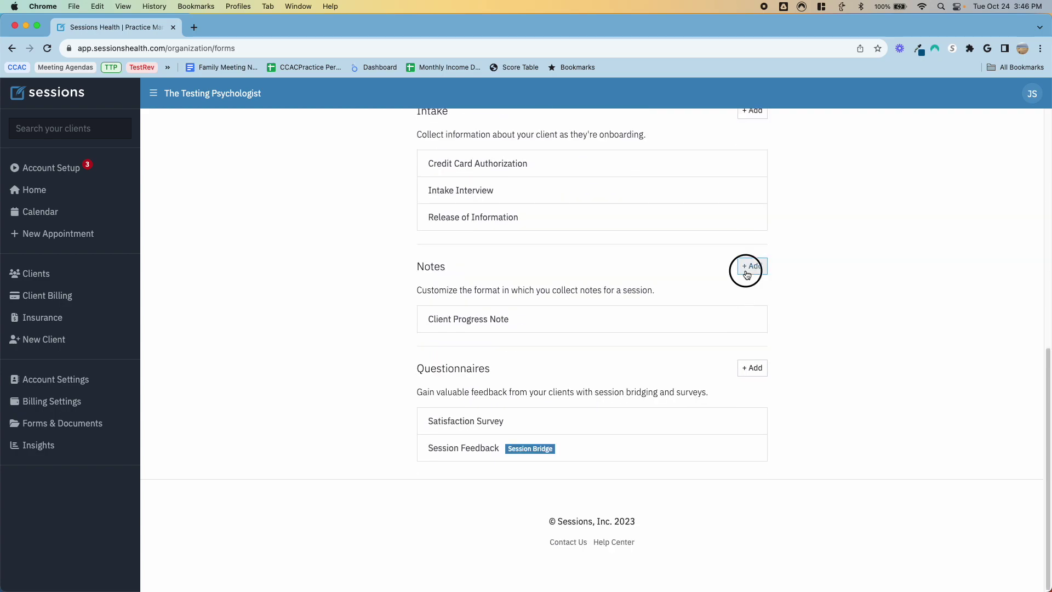
click(649, 262)
click(748, 268)
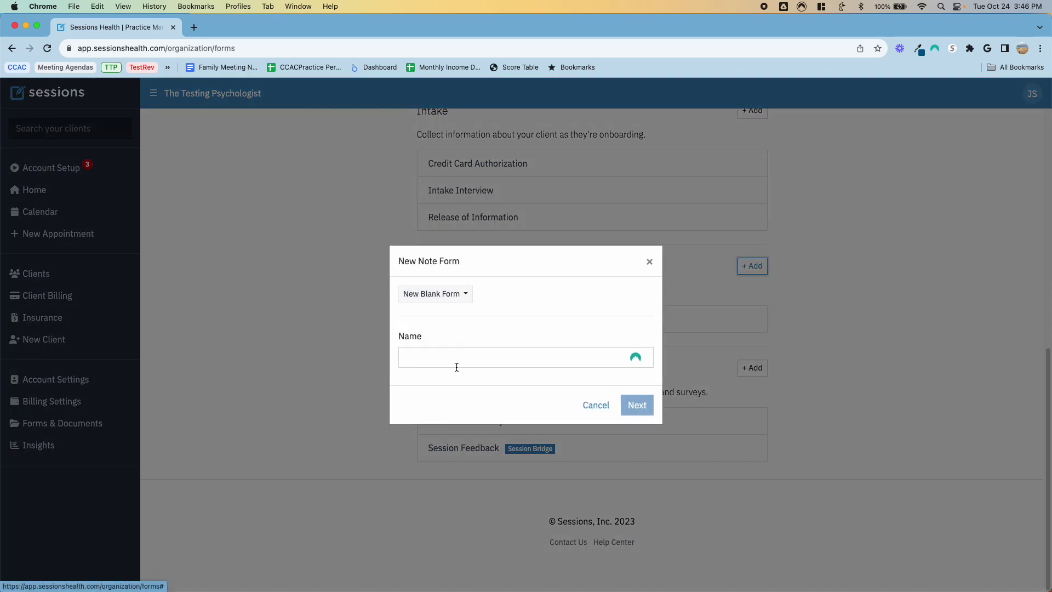
click(457, 364)
text(Te)
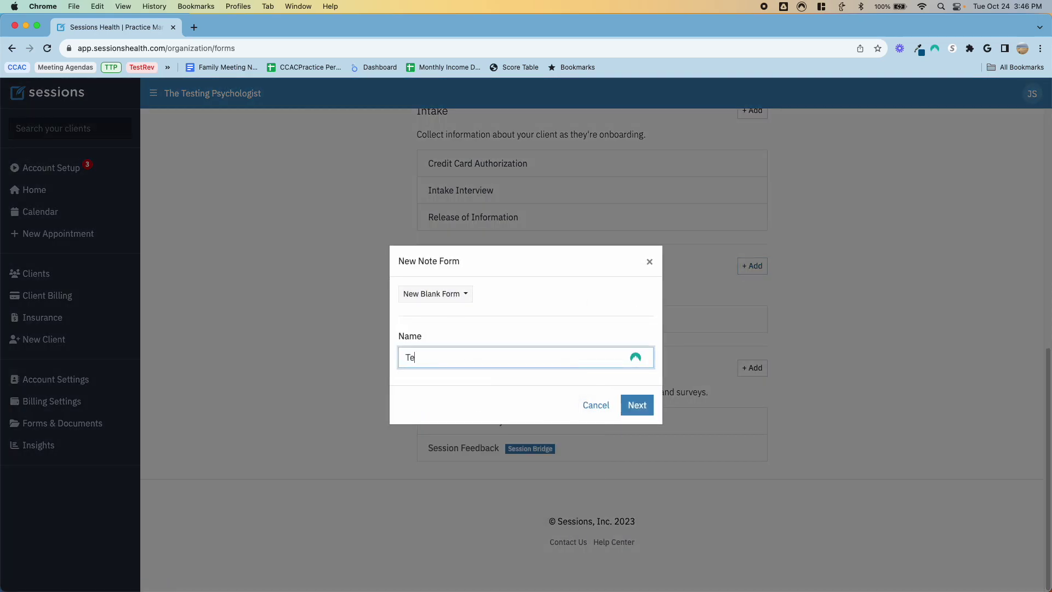
text(sting day note)
click(634, 406)
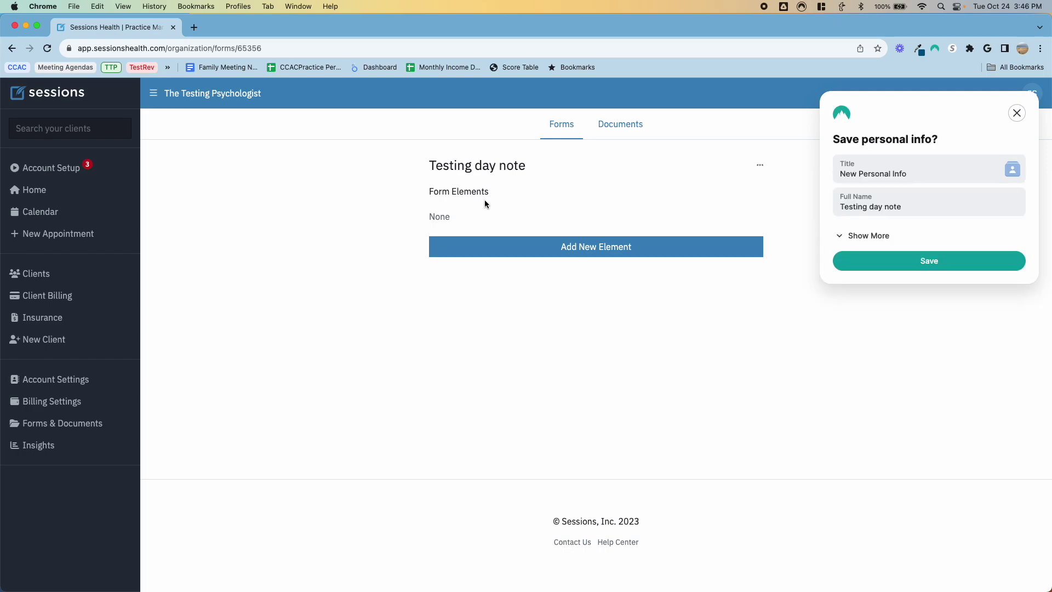
click(1016, 113)
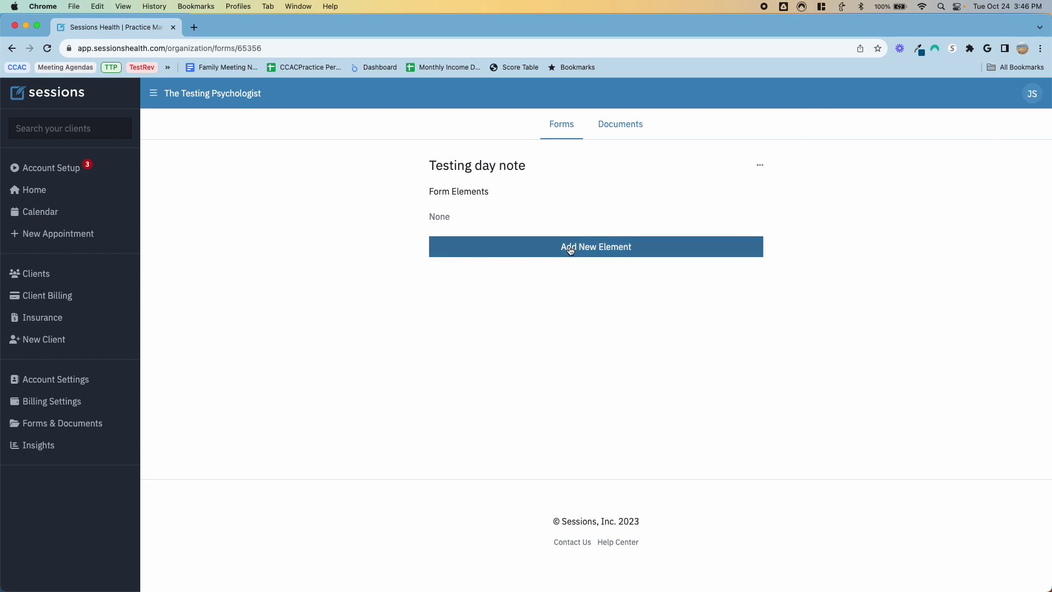
click(568, 247)
click(482, 259)
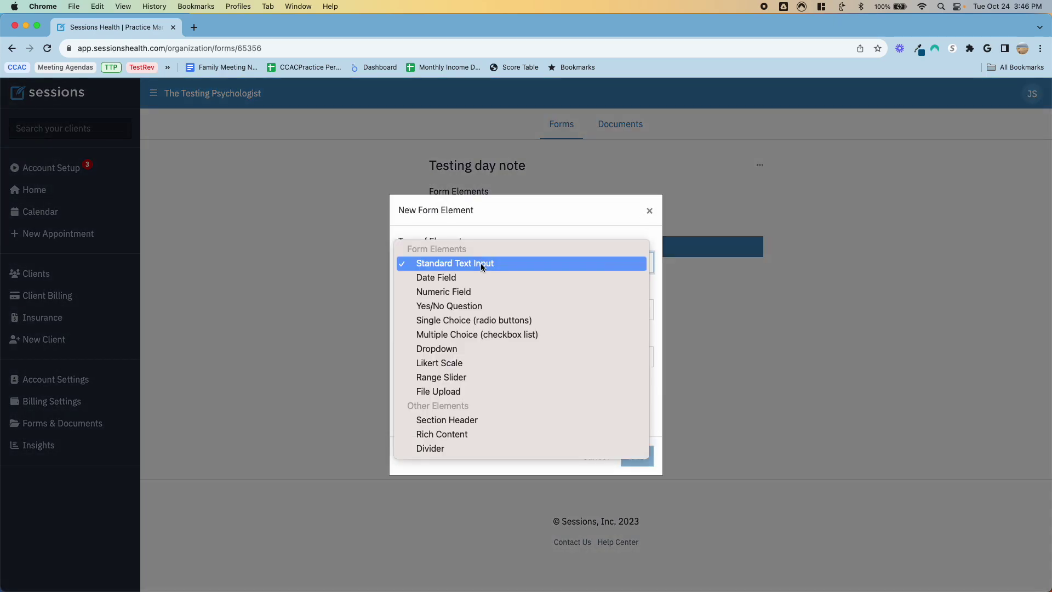
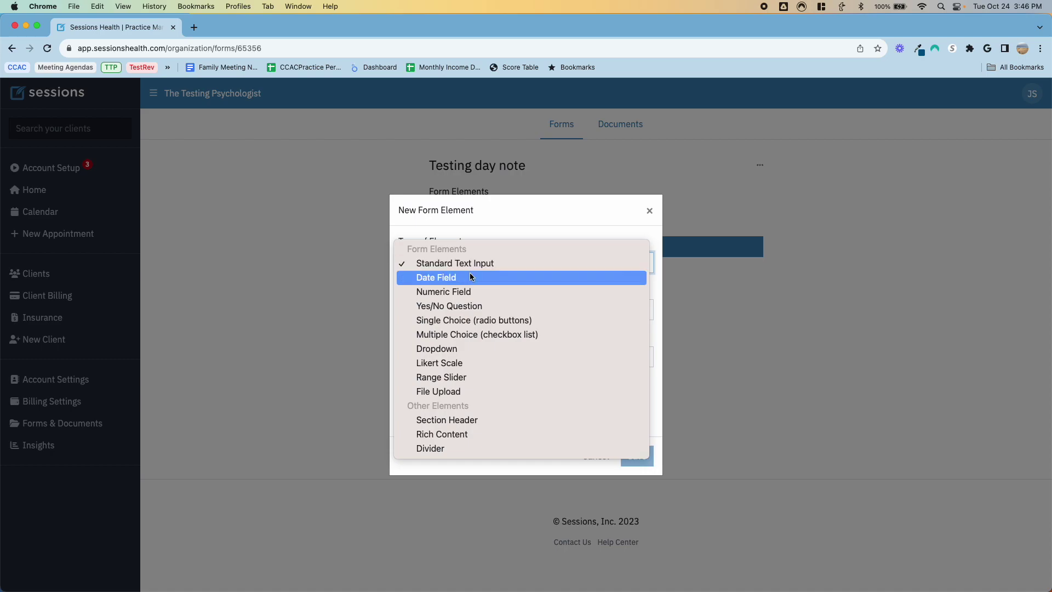
Step: Cancel the Testing day note's new element, return to the Forms list, and open Account Setup
click(602, 219)
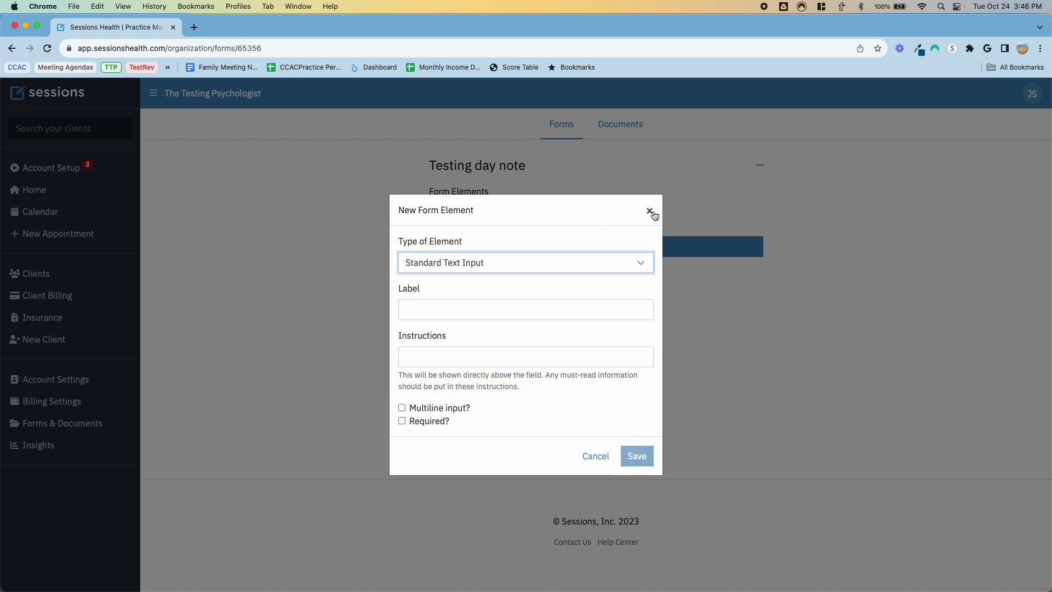
click(650, 211)
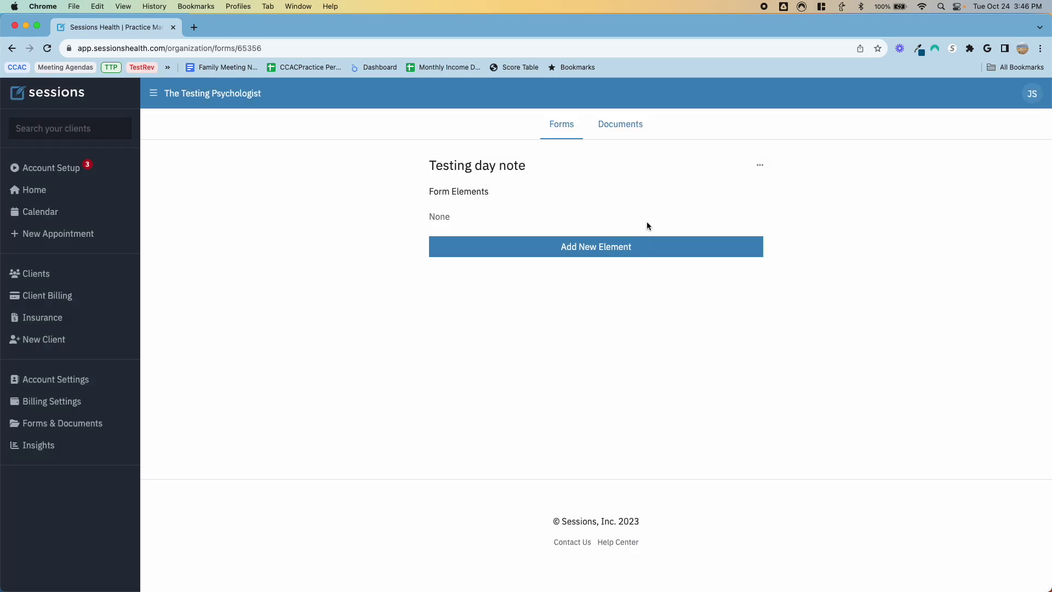
click(556, 130)
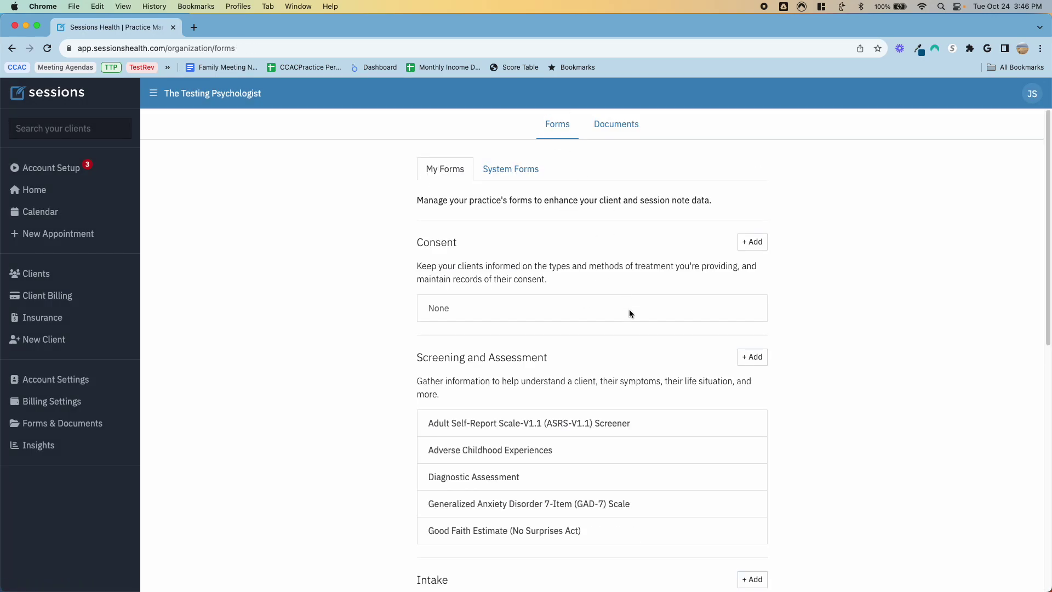
scroll(626, 319, down, 10)
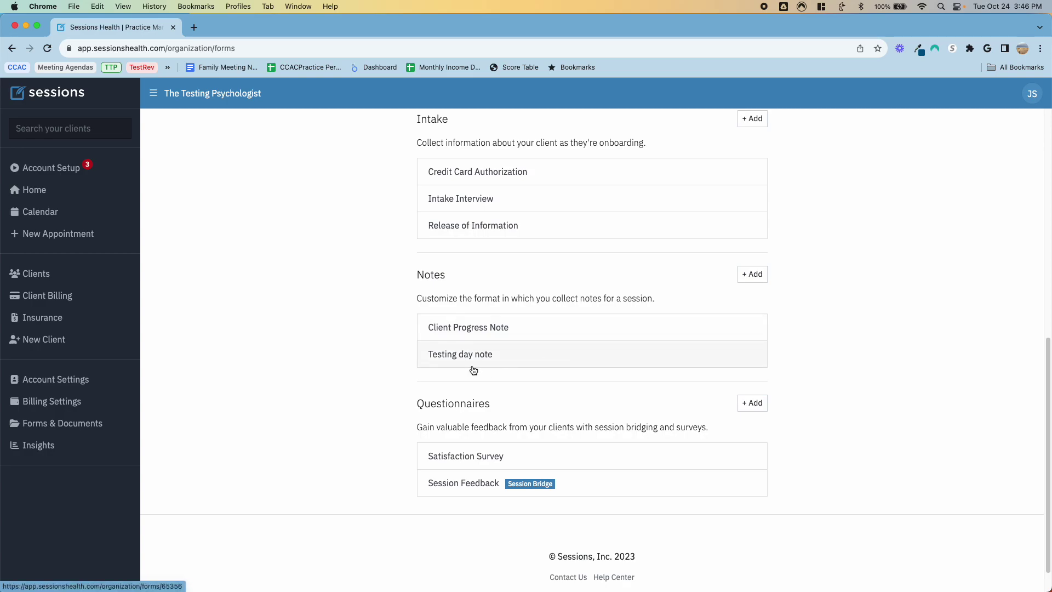
scroll(493, 351, up, 10)
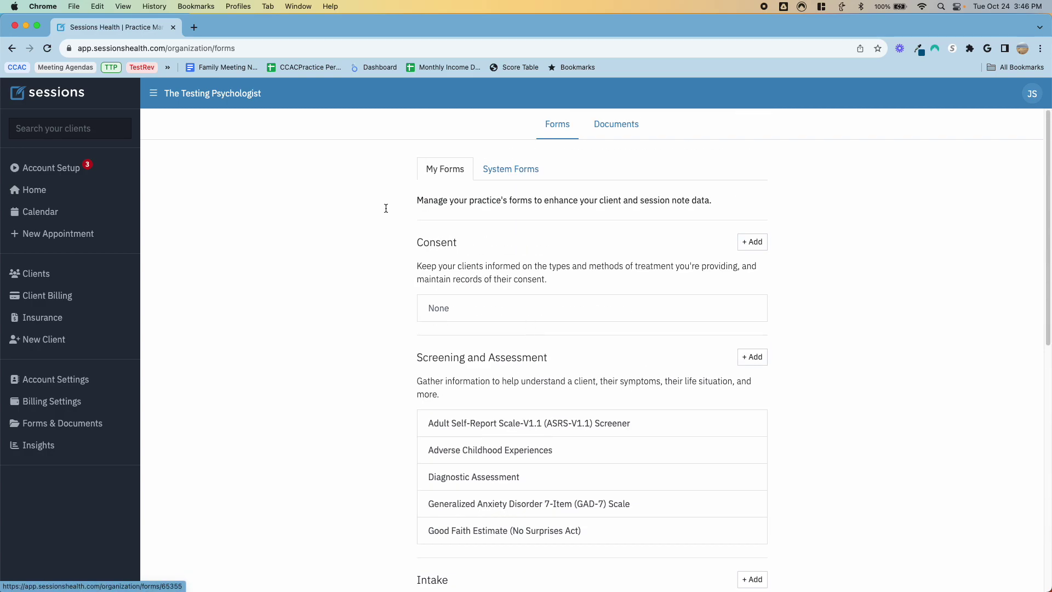
click(32, 171)
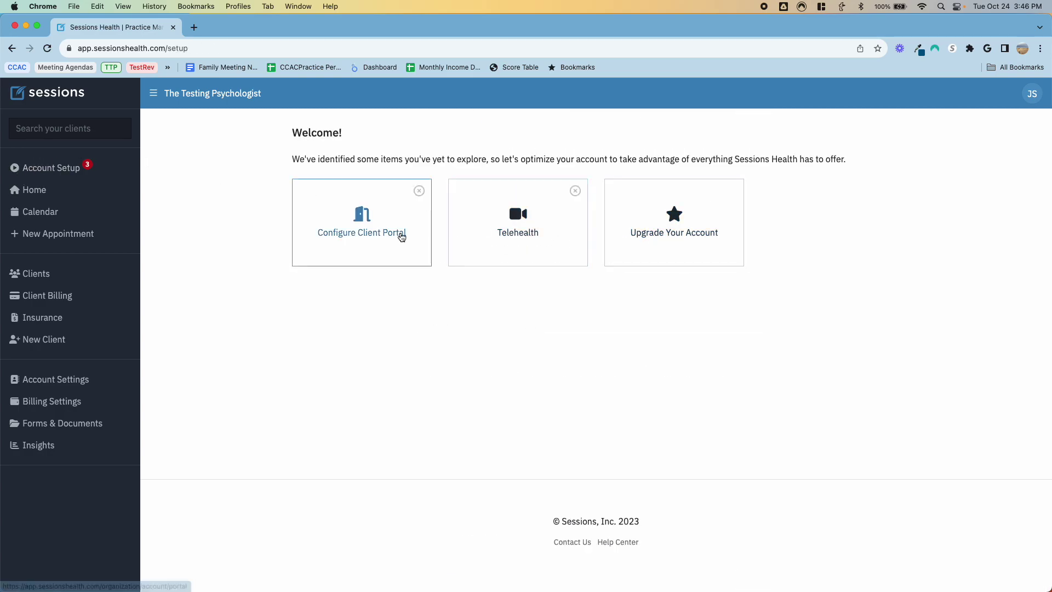
Step: Turn on the client portal with the subdomain 'testingpsychologist'
click(402, 235)
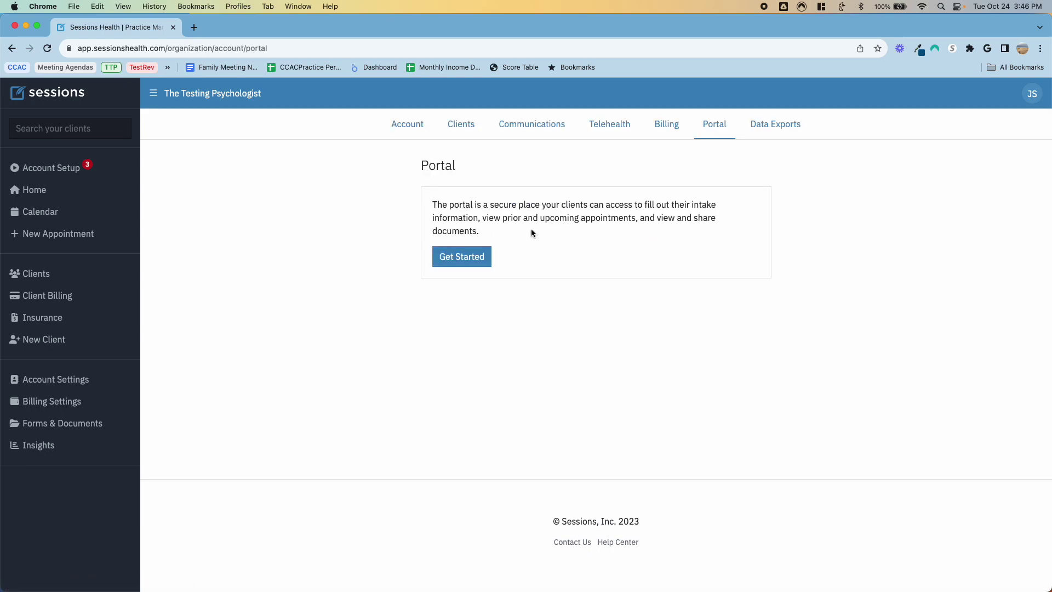
click(462, 262)
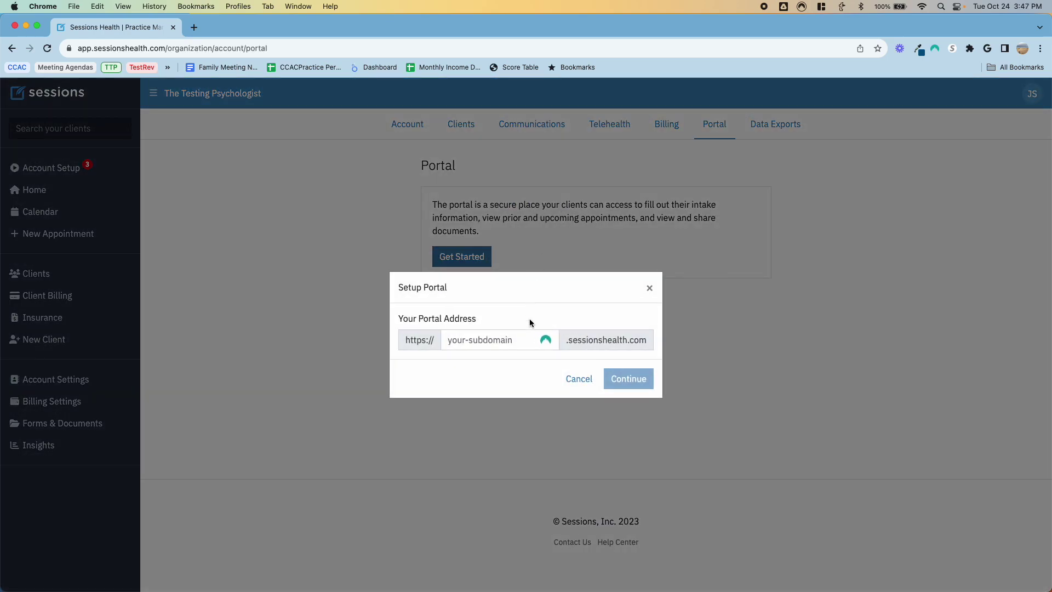
click(499, 343)
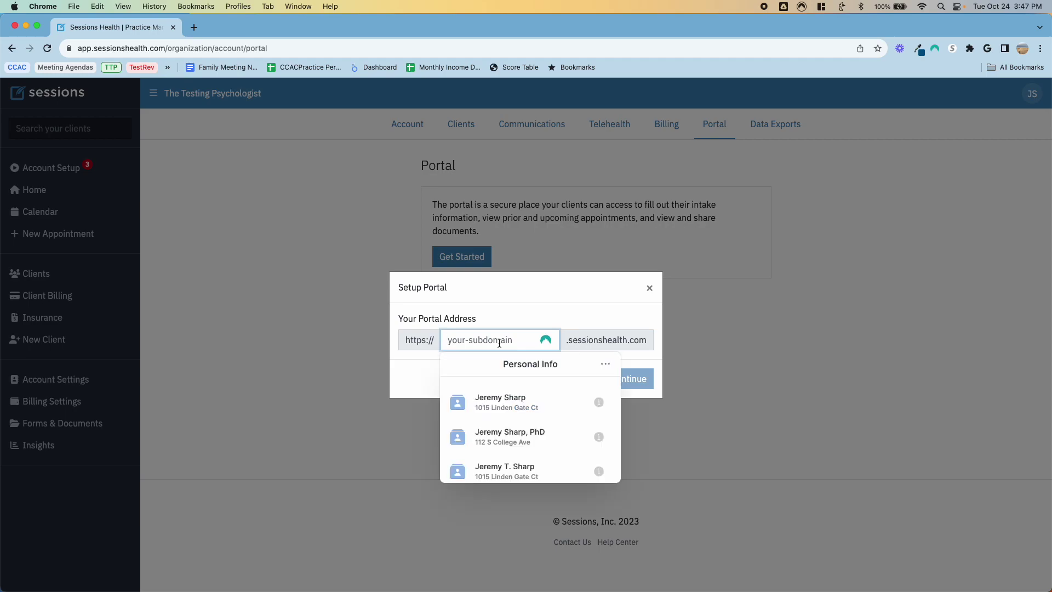
text(testingpsycholo)
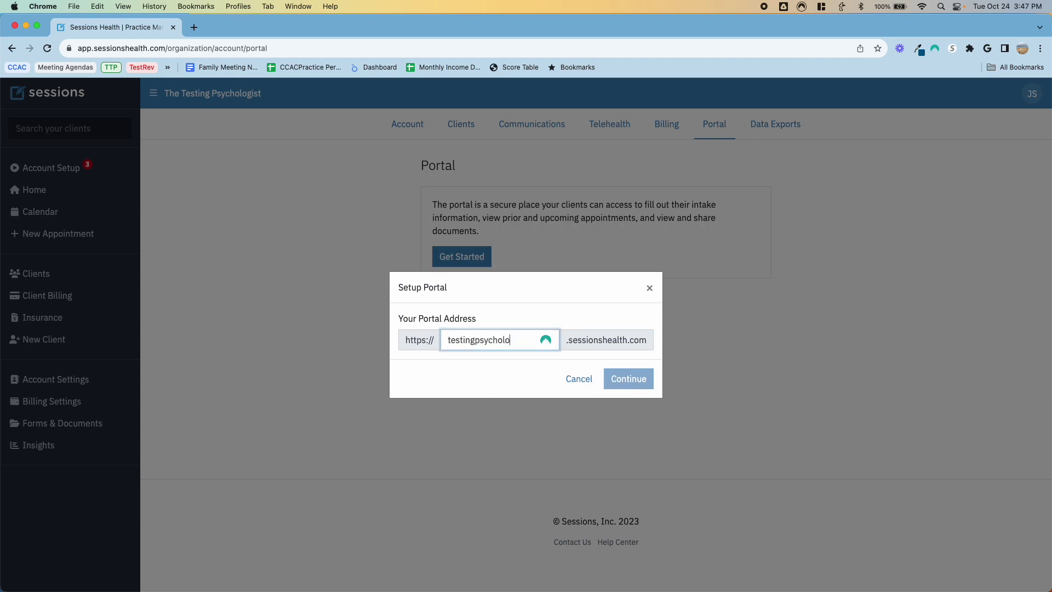
text(gist)
click(628, 378)
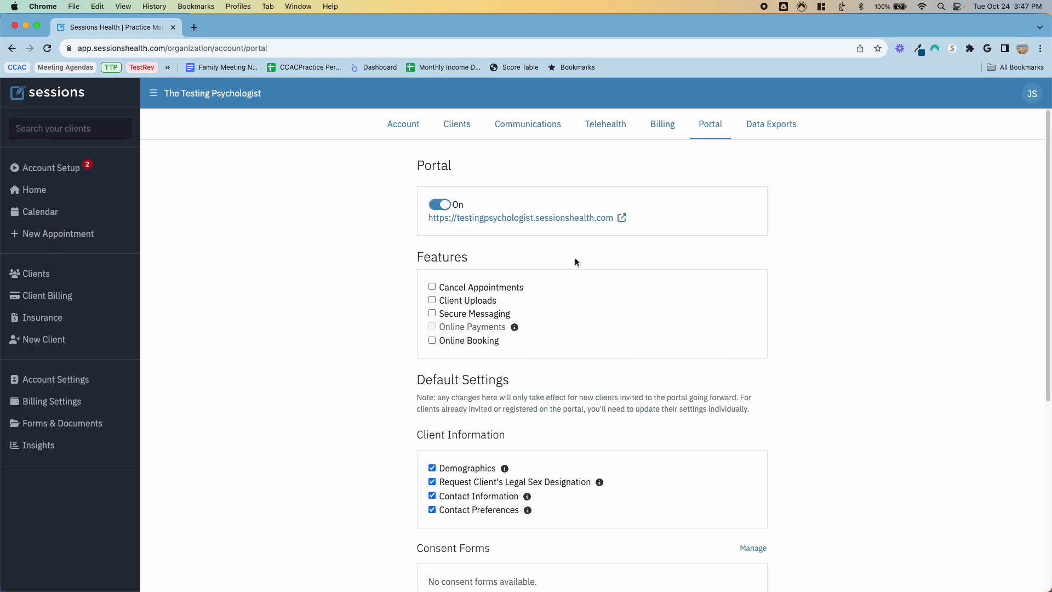
Step: Enable portal cancellations, secure messaging and online booking, and start a new availability schedule
scroll(585, 264, down, 2)
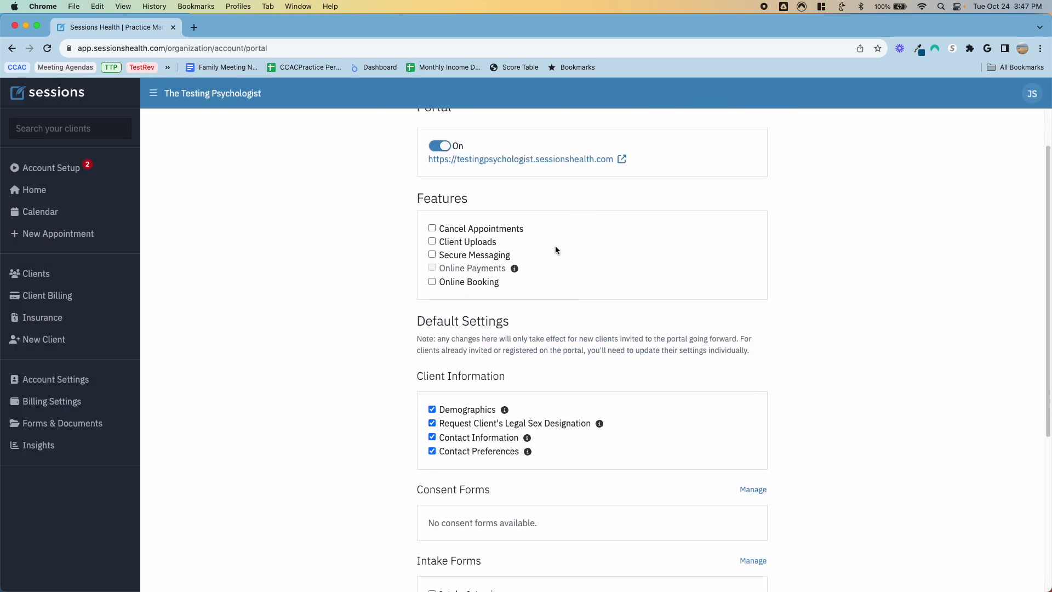
click(432, 229)
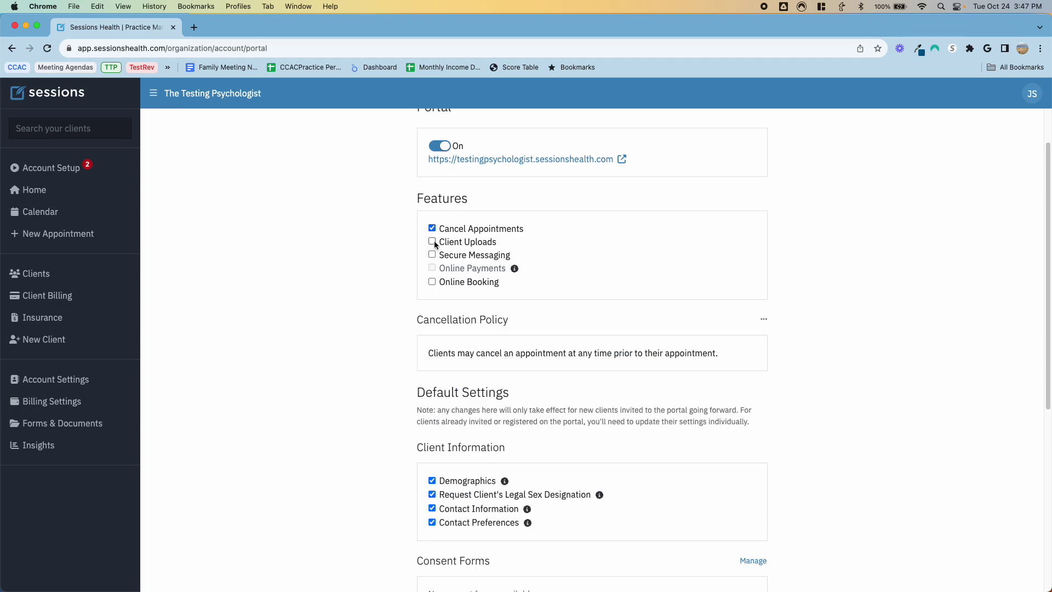
click(433, 255)
click(432, 282)
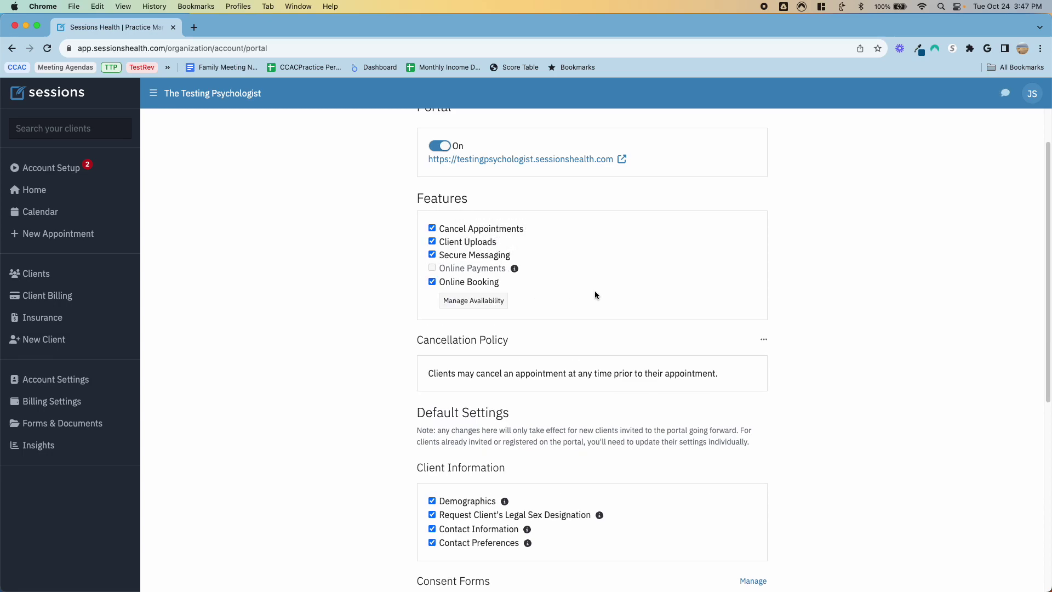
click(497, 305)
click(424, 263)
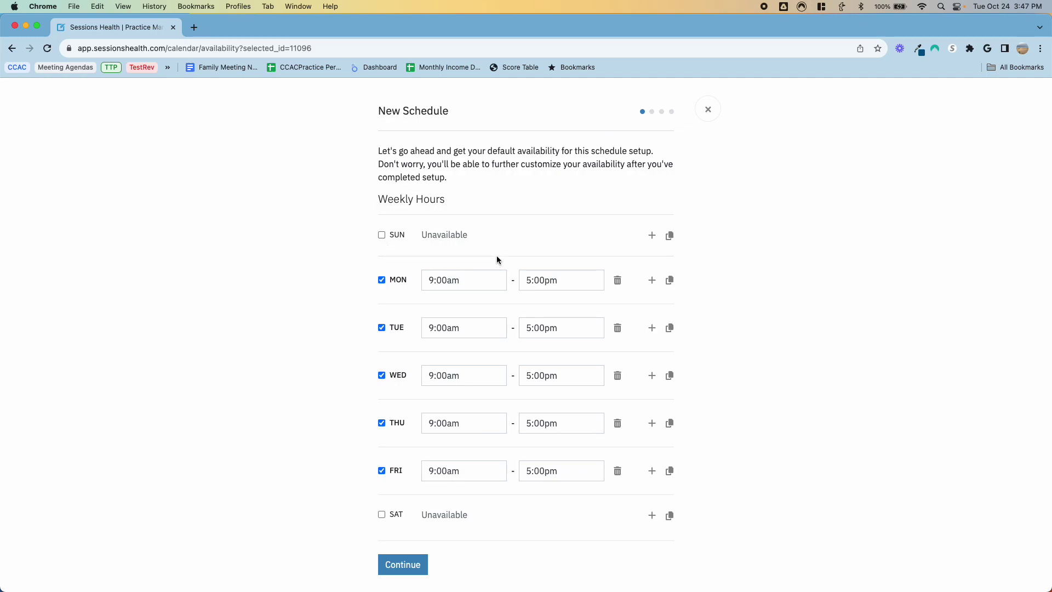
Step: Remove the Tuesday, Thursday and Friday hours, keeping Monday and Wednesday
click(618, 328)
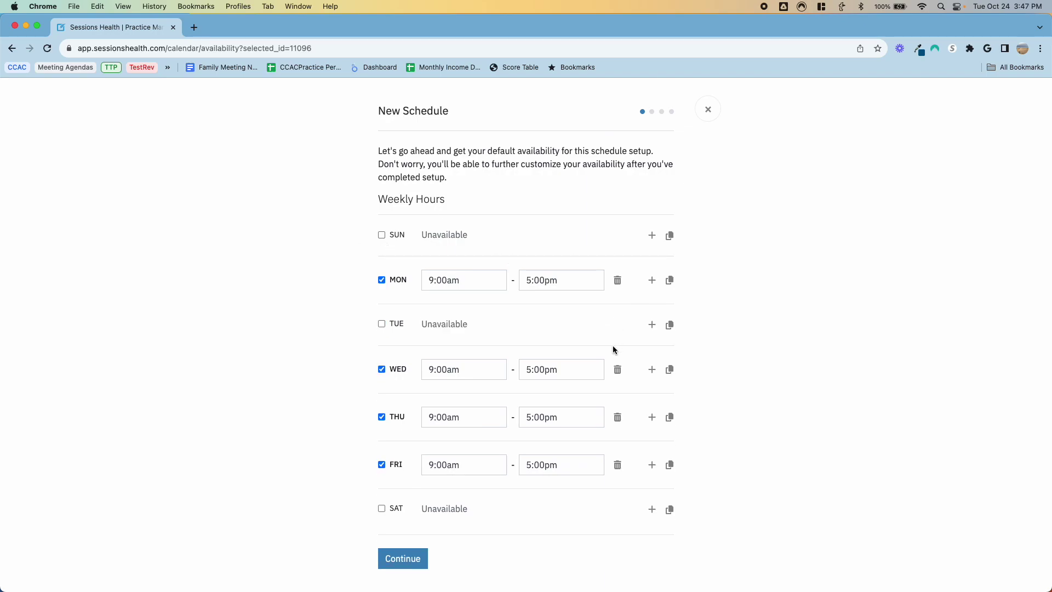
click(617, 417)
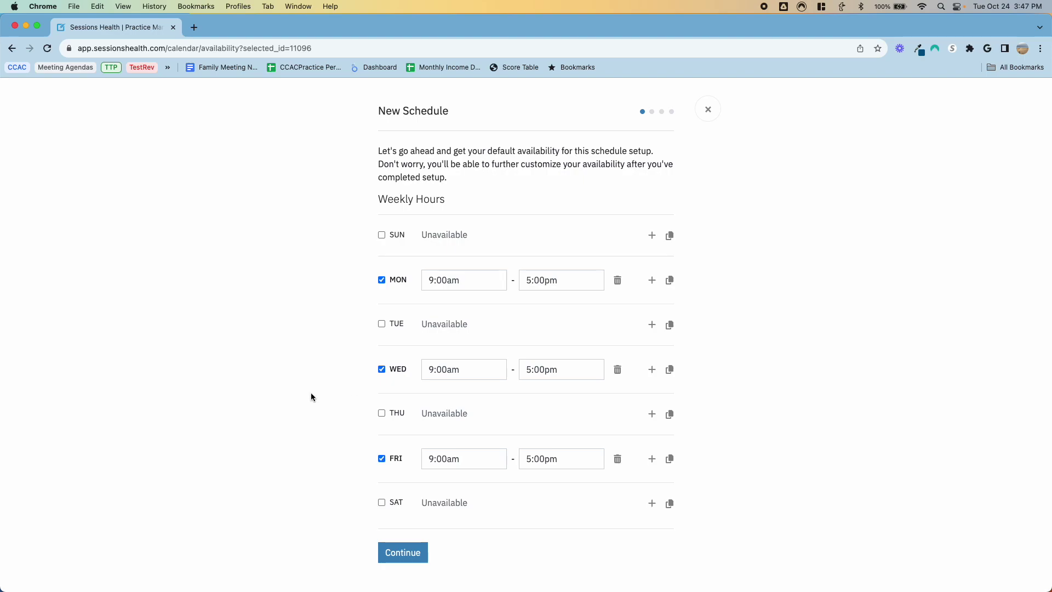
click(618, 460)
click(401, 545)
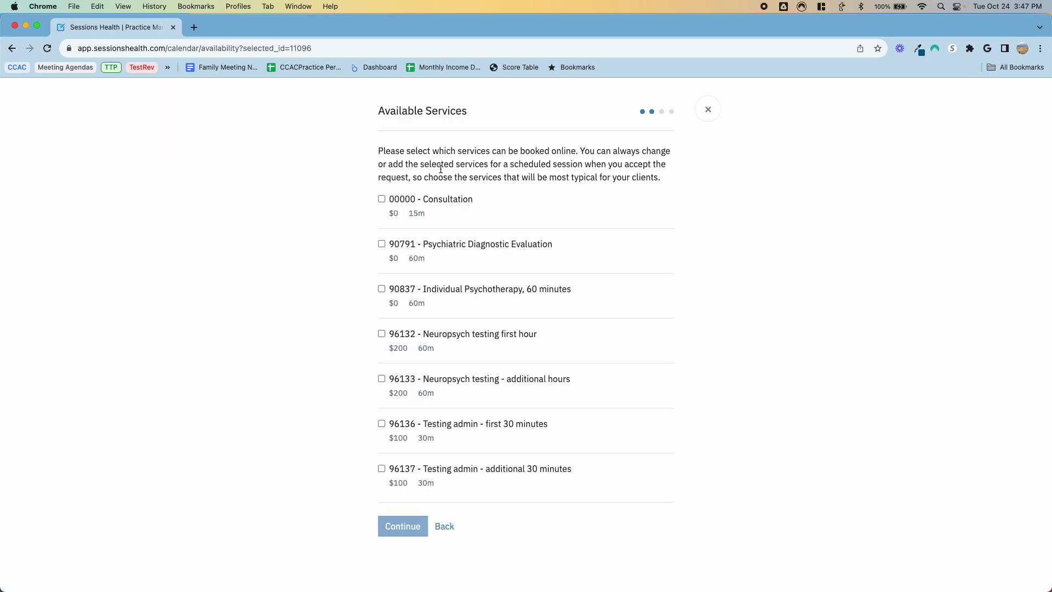
Step: Offer 90791 Psychiatric Diagnostic Evaluation online in 30-minute increments to new clients
click(382, 245)
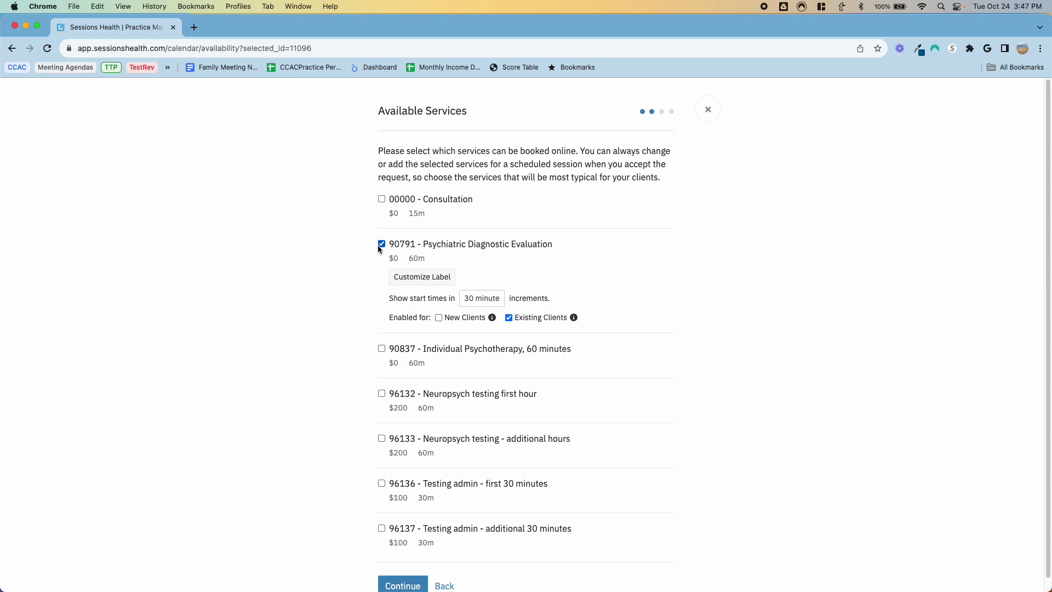
click(471, 299)
click(477, 299)
click(439, 318)
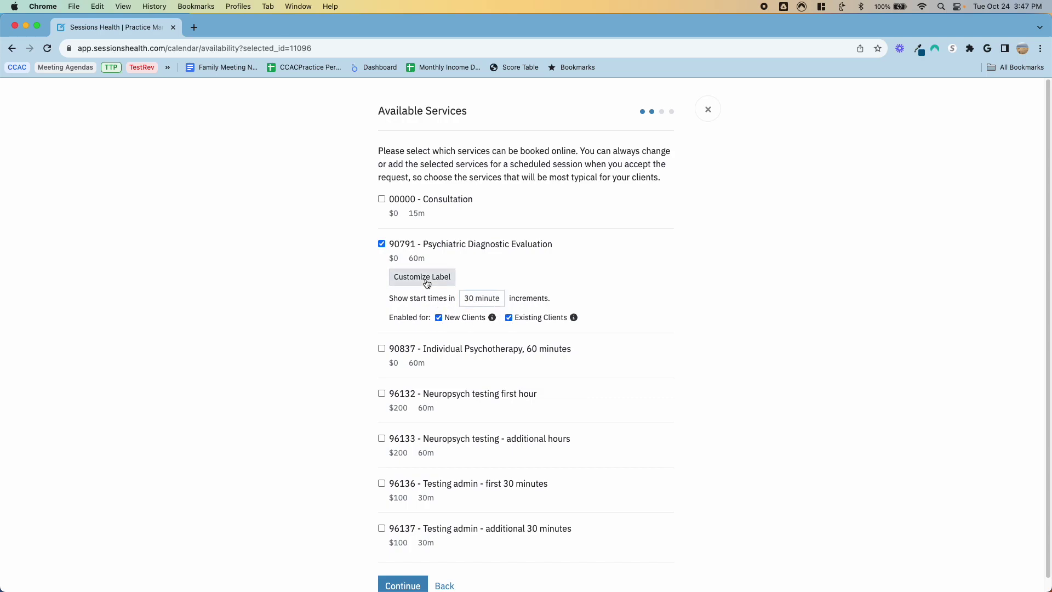
scroll(324, 288, down, 1)
scroll(324, 287, down, 2)
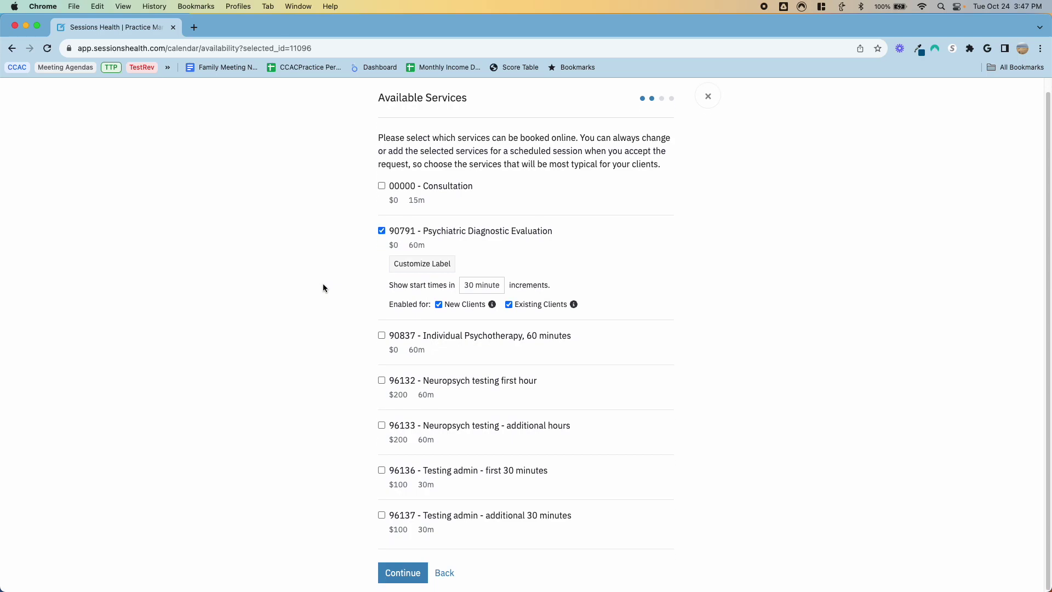
Step: Give the service the custom label 'Initial diagnostic interview' and continue to Locations
click(422, 264)
click(496, 261)
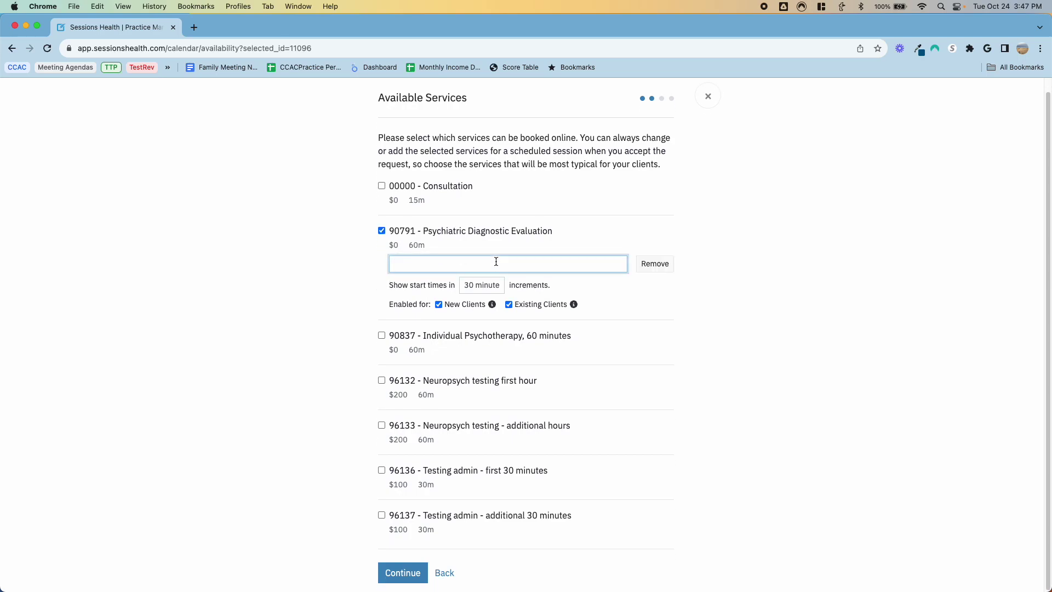
text(INiti)
key(BackSpace)
text(nitial diagnostic interview)
key(Tab)
click(551, 243)
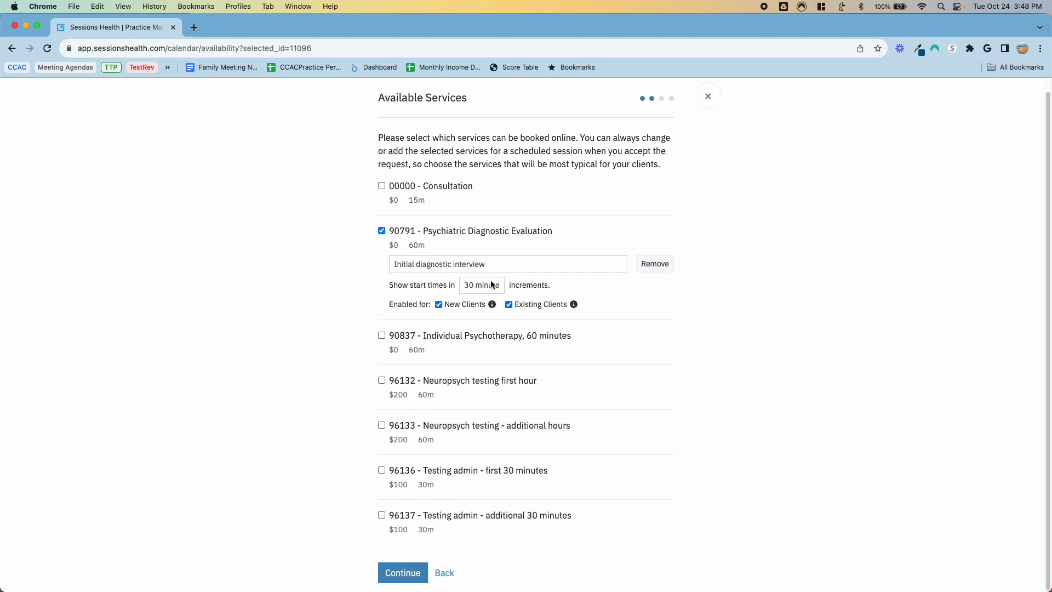
mouse_move(494, 309)
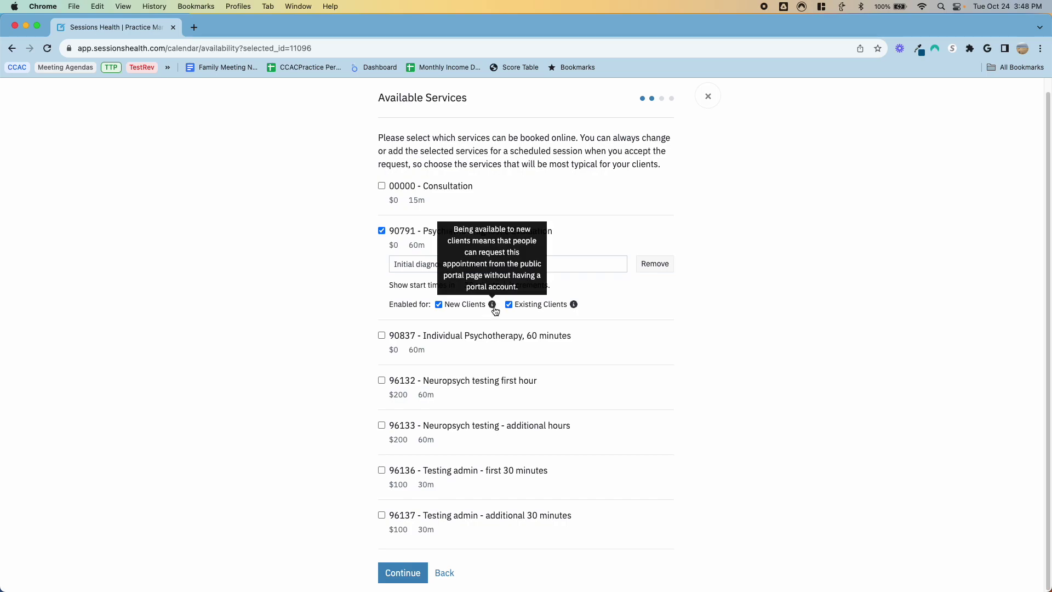
mouse_move(575, 308)
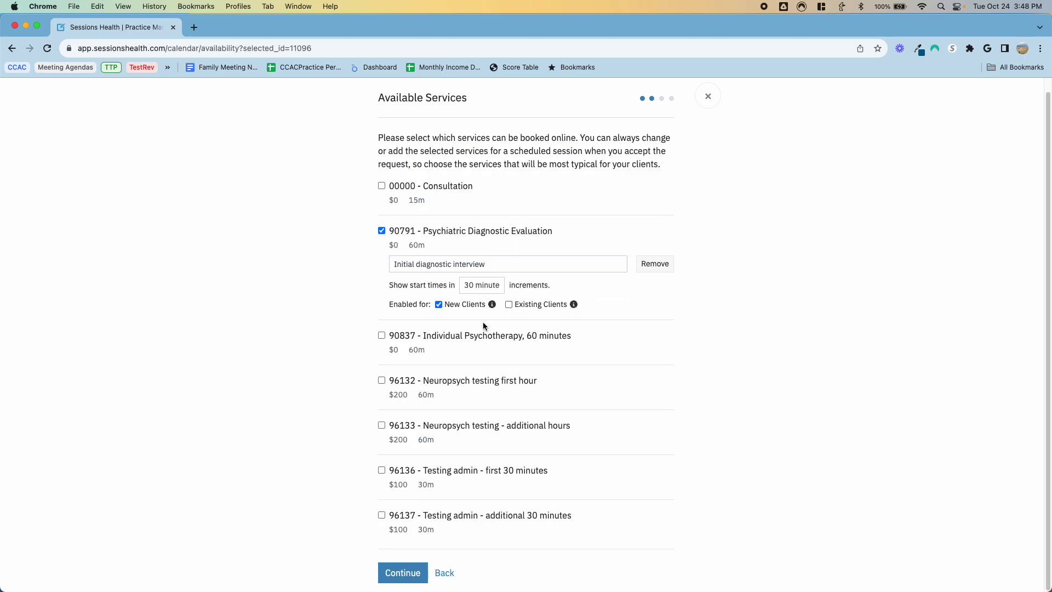
click(402, 572)
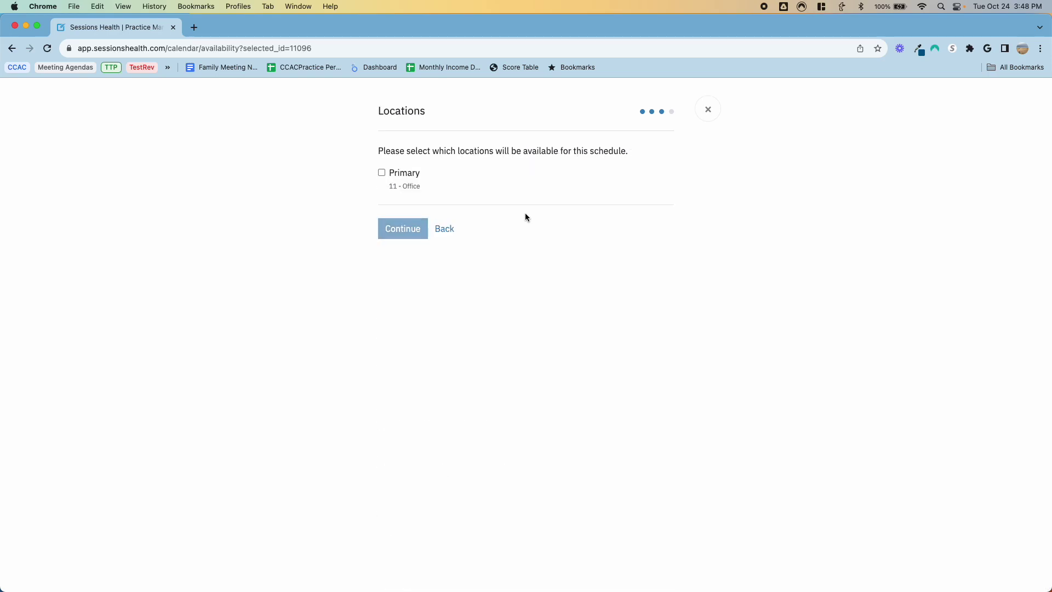
Step: Offer the Primary office location with the display name 'Office'
click(381, 173)
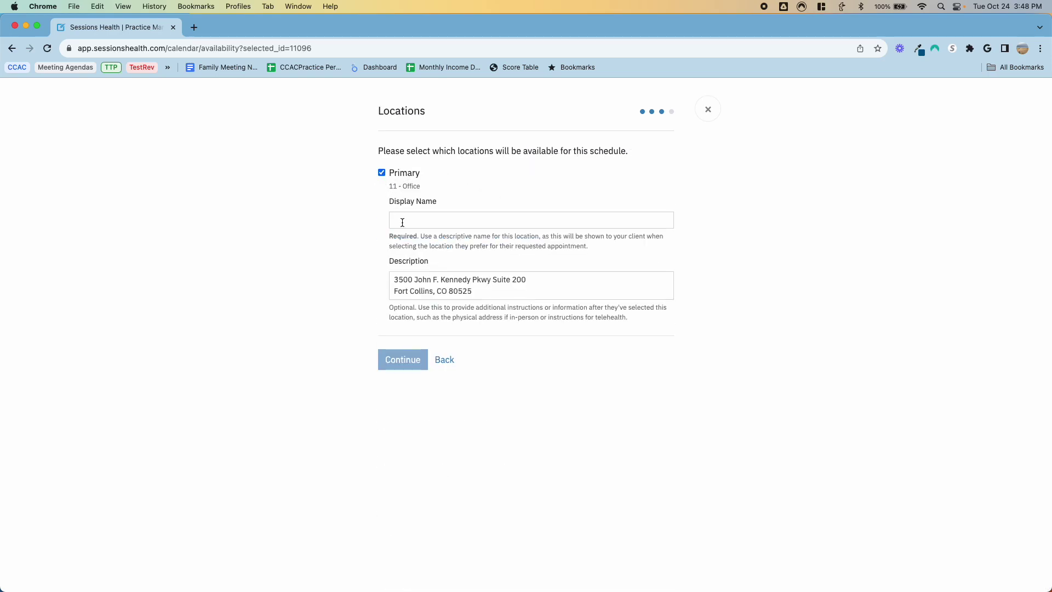
click(419, 222)
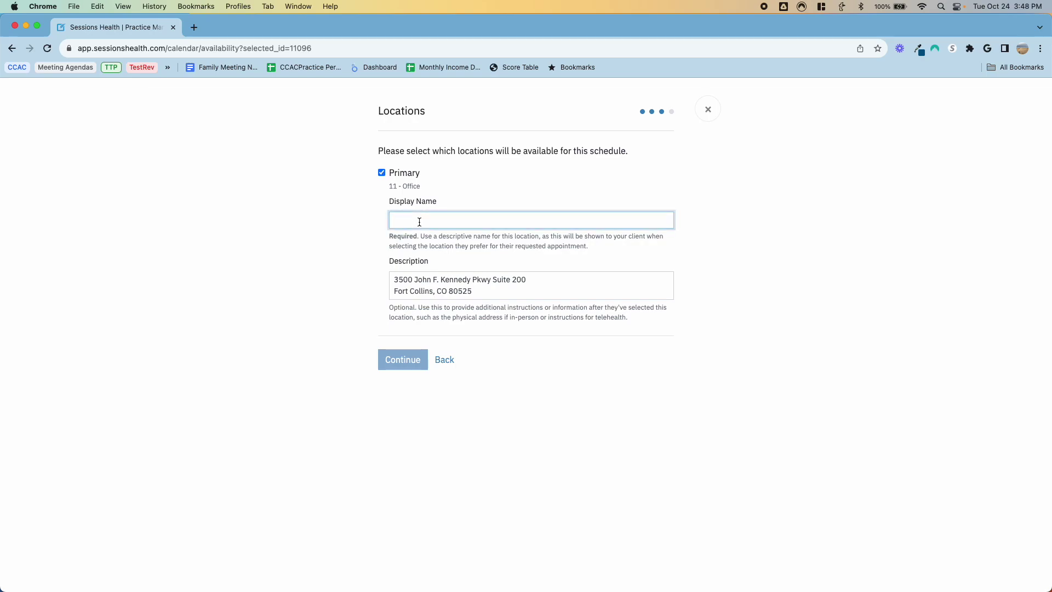
text(Office)
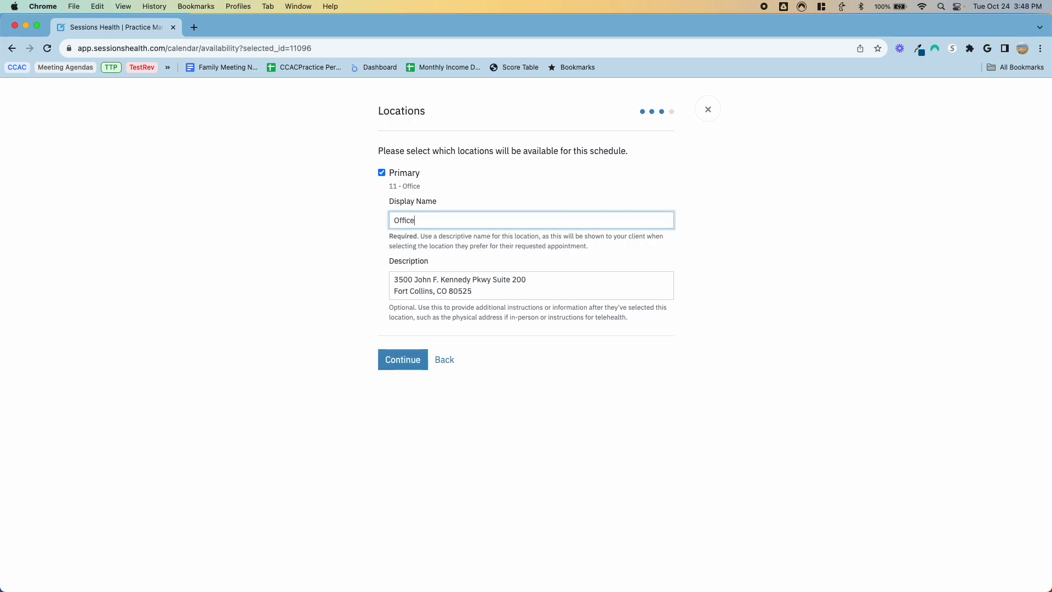
click(402, 360)
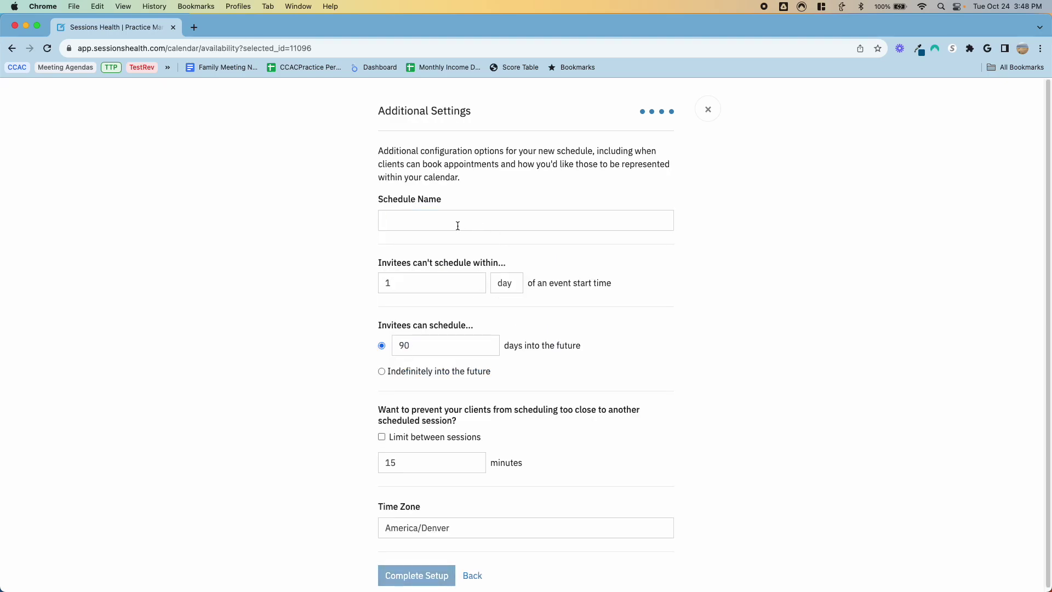
Step: Name the schedule 'Eval schedule' with a 1-day minimum booking notice
click(457, 225)
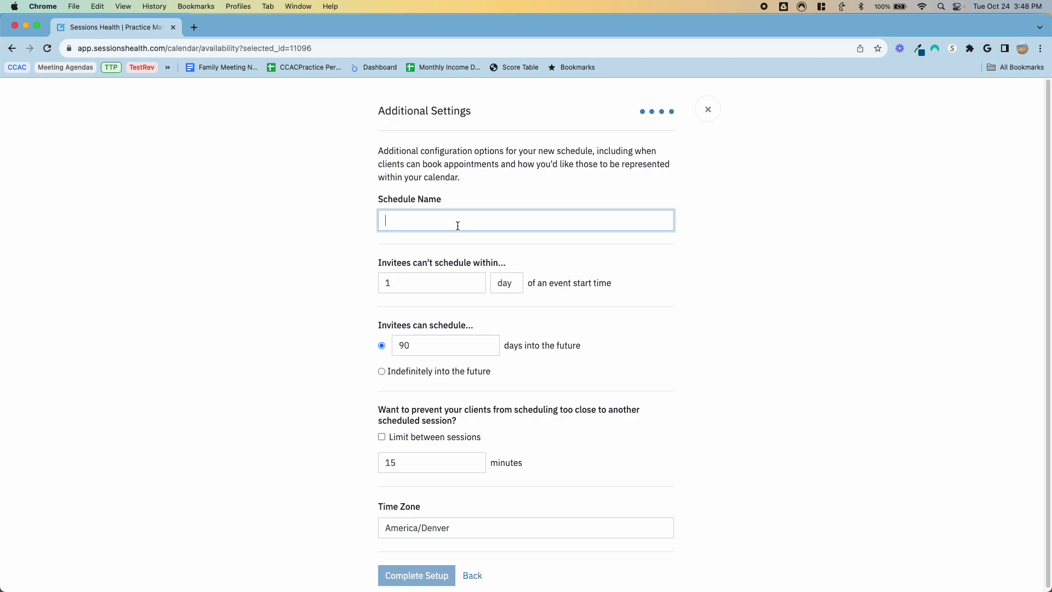
text(Eval schedule)
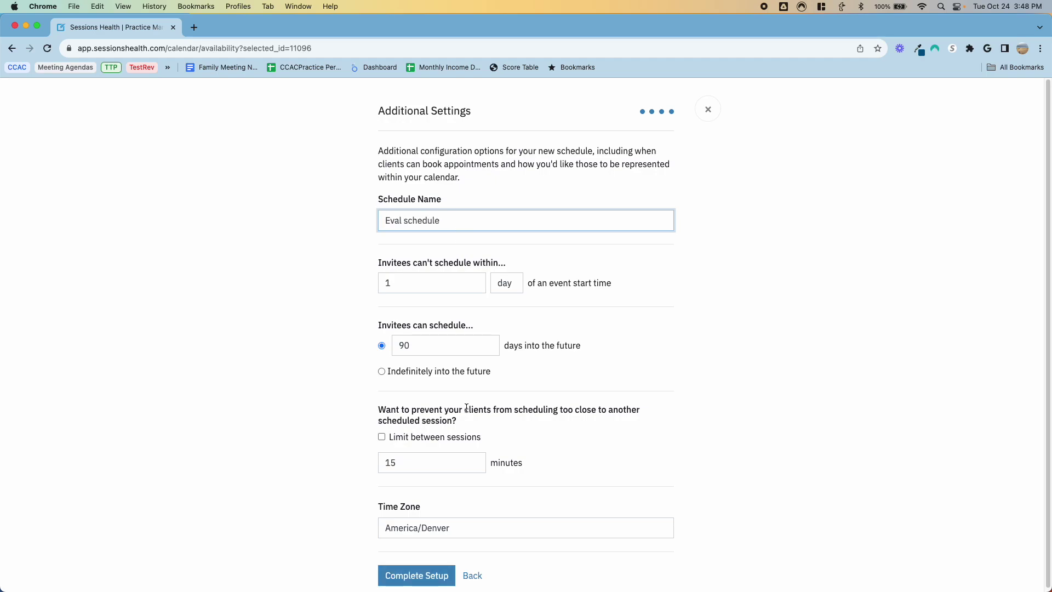
click(426, 283)
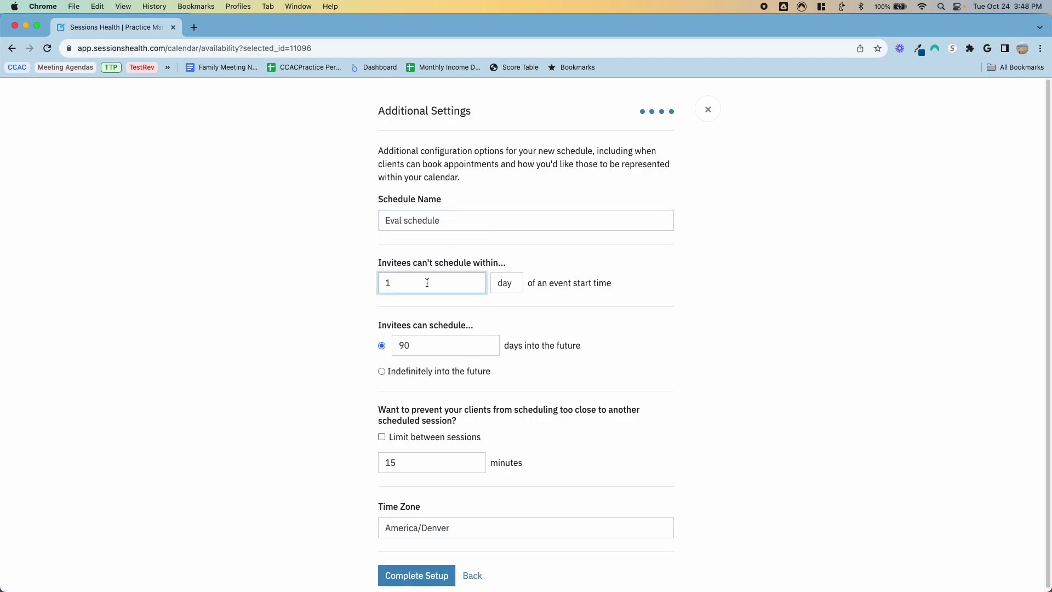
text(2)
key(Tab)
key(h)
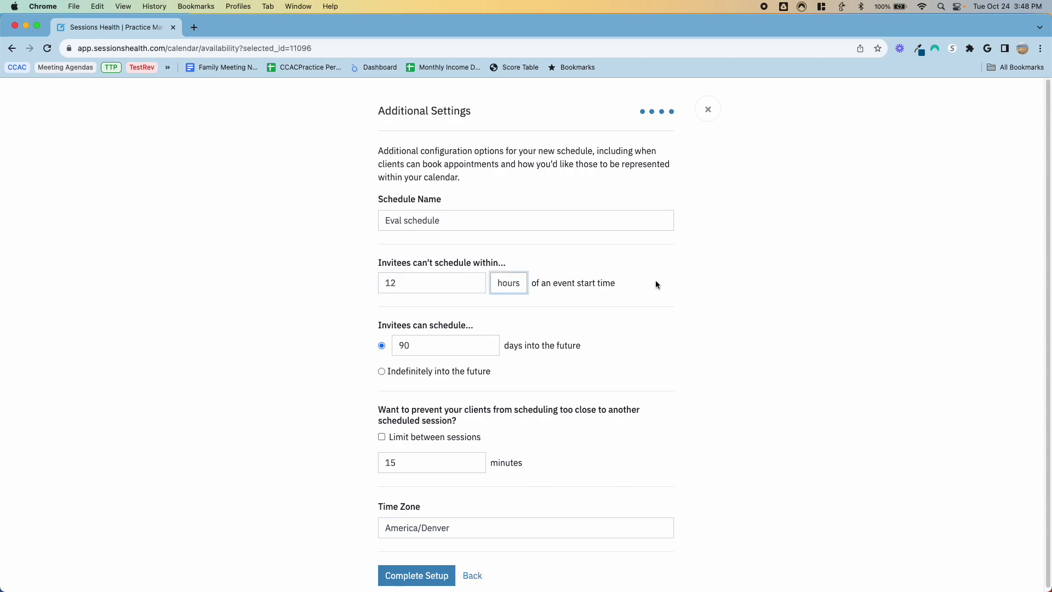
click(443, 284)
key(BackSpace)
key(BackSpace)
text(24)
key(Tab)
key(shift+Tab)
text(1)
key(Tab)
key(d)
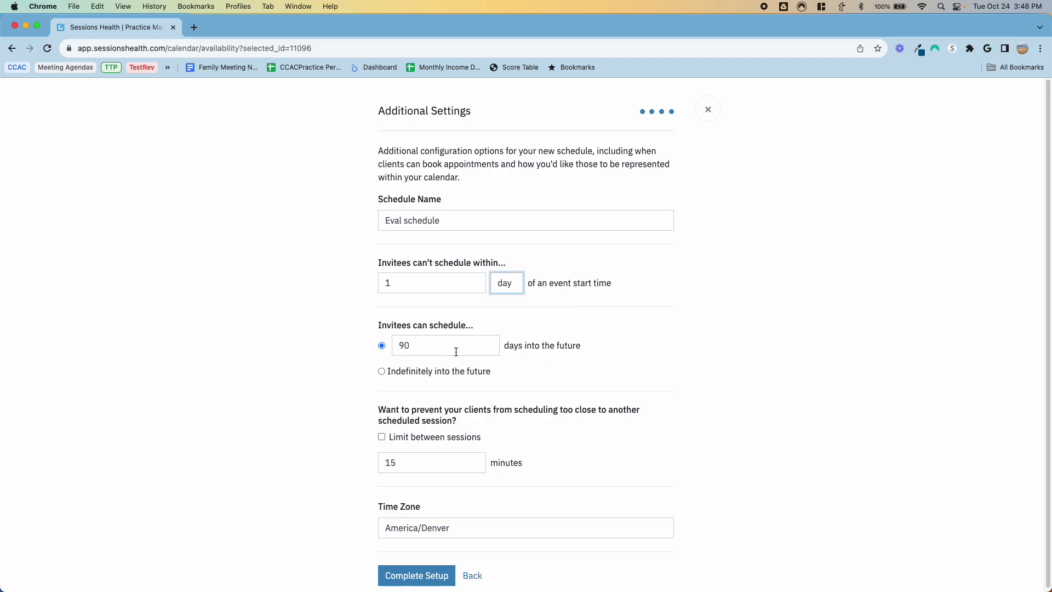
Step: Allow booking indefinitely into the future, limit 15 minutes between sessions, and complete setup
click(418, 345)
key(BackSpace)
key(BackSpace)
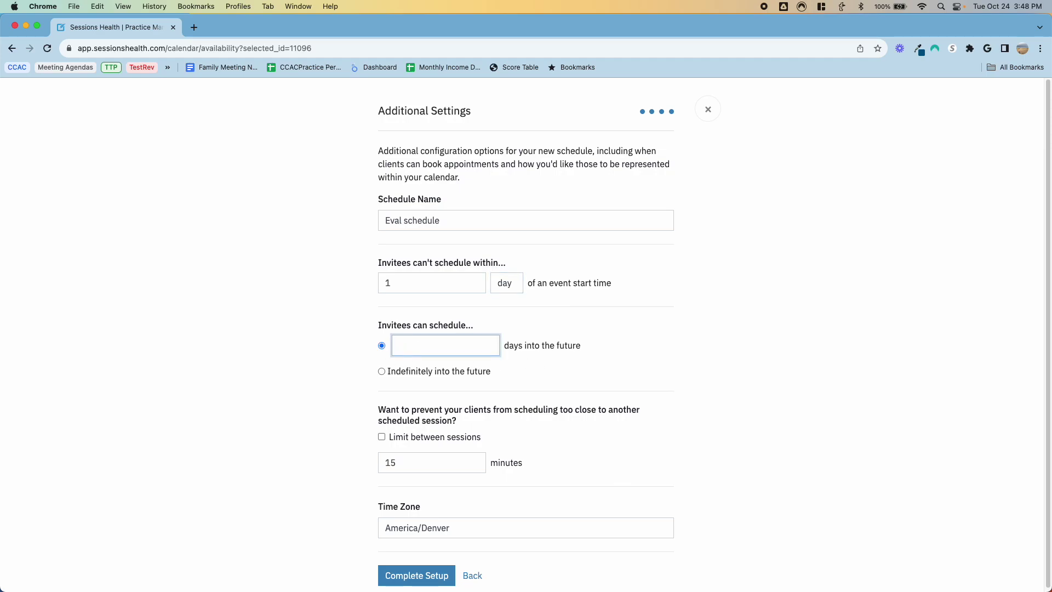
text(180)
key(Tab)
key(shift+Tab)
click(381, 372)
scroll(550, 324, down, 1)
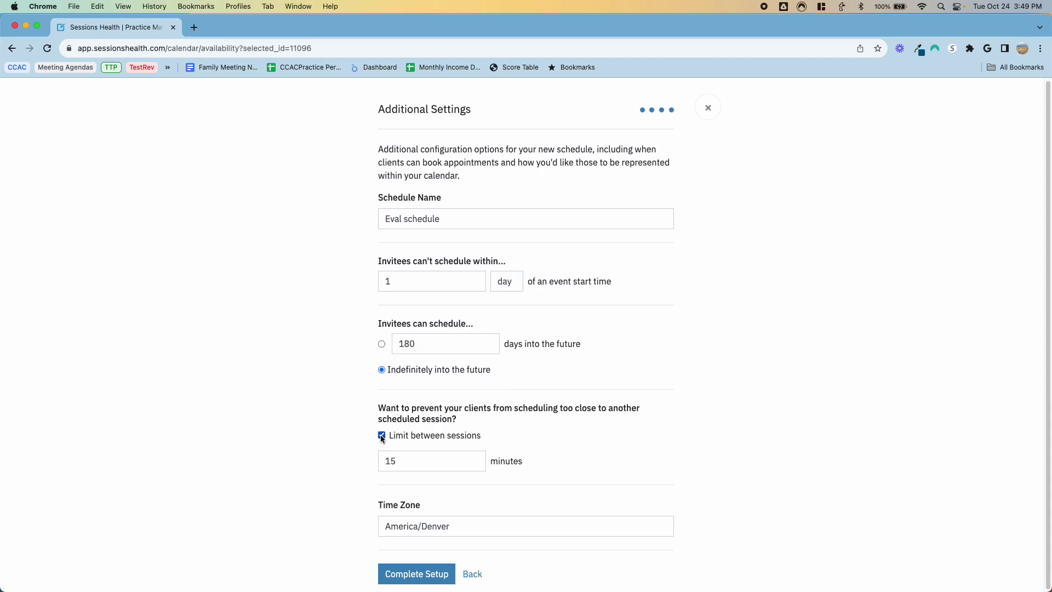
click(421, 456)
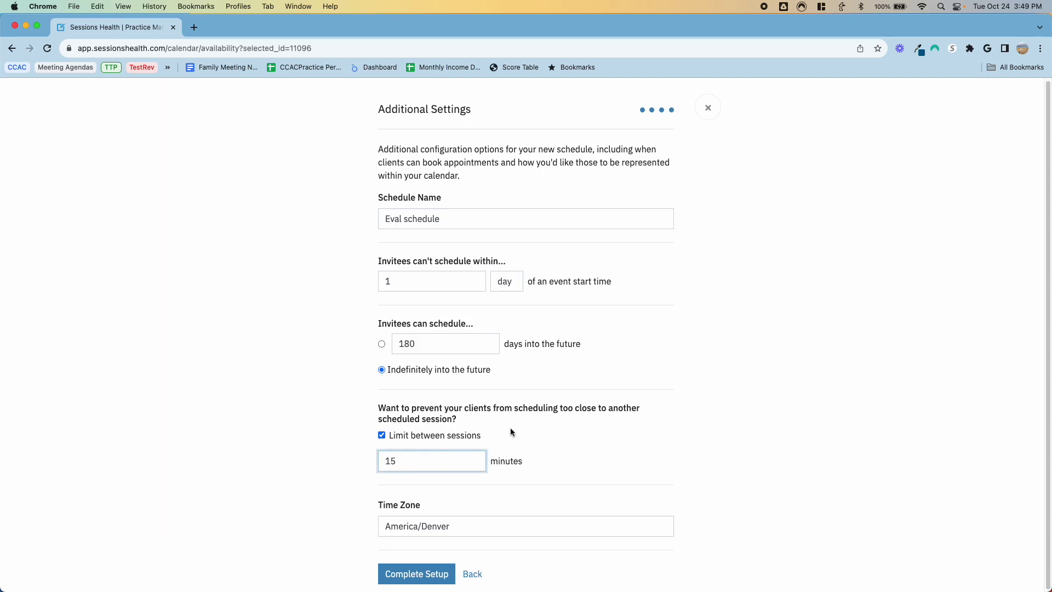
click(428, 573)
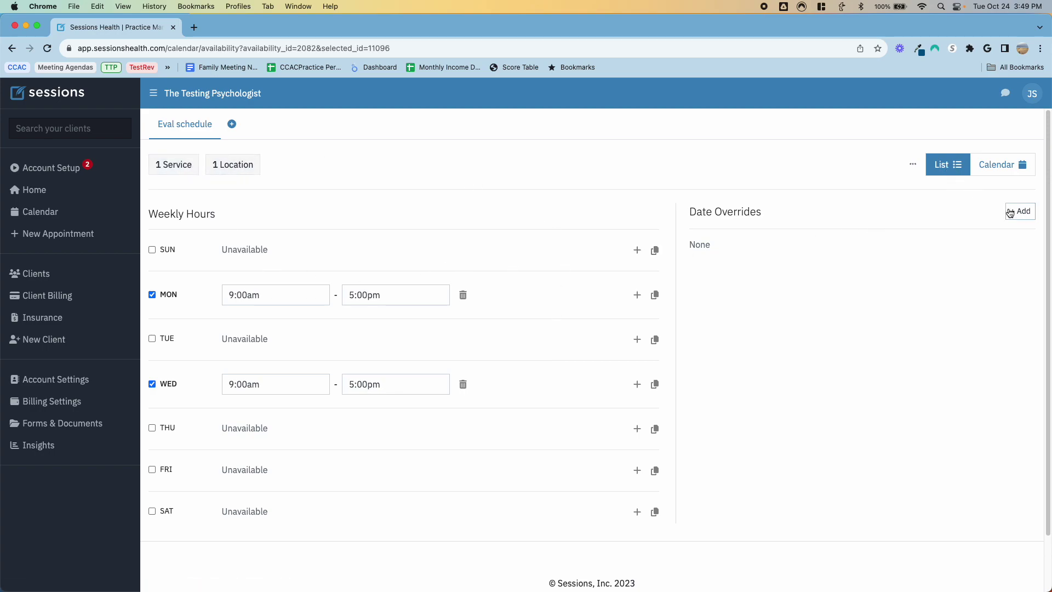
Step: Attempt a date override for October 31
click(1026, 217)
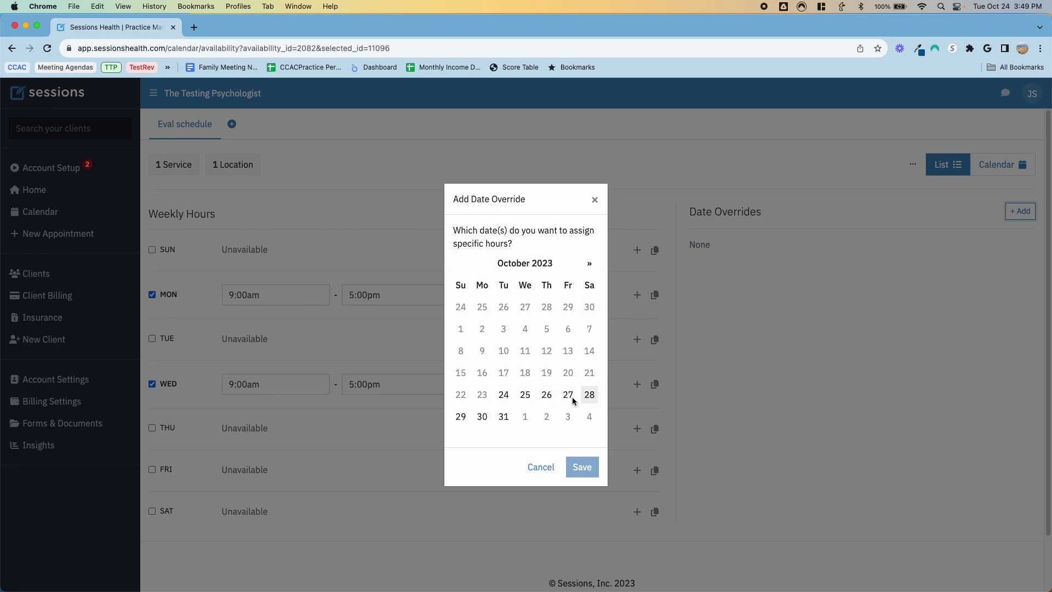
click(505, 418)
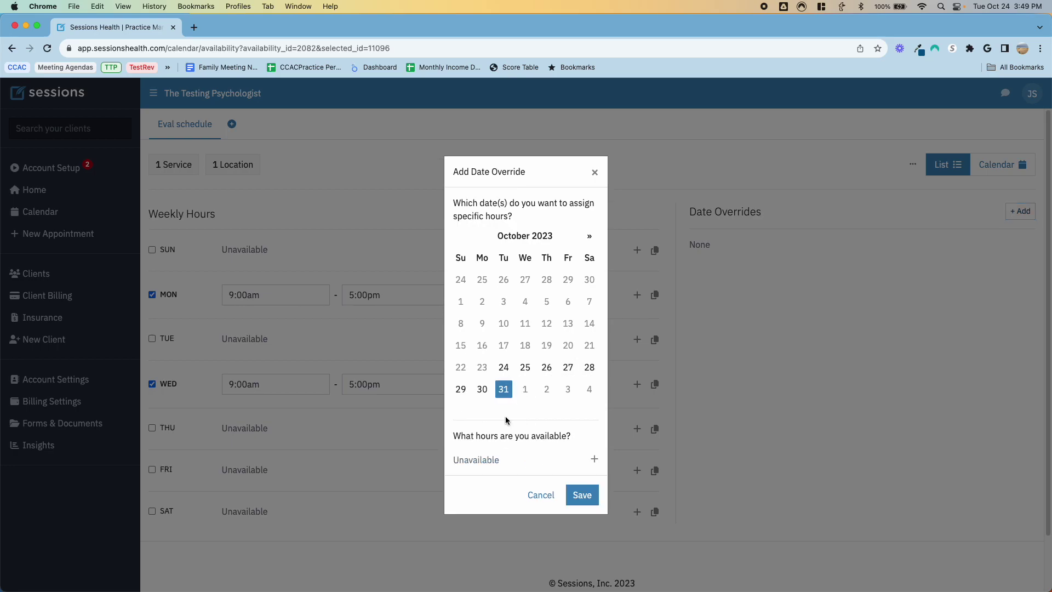
click(583, 496)
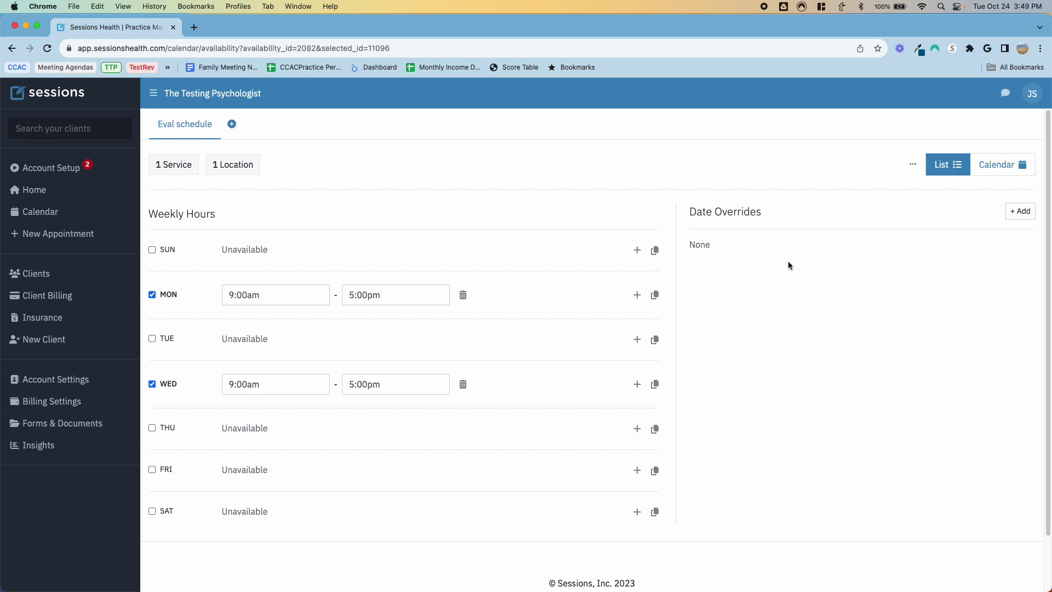
Step: Try an October 30 override with 9:00am–5:00pm hours, then view availability as a calendar
click(1012, 213)
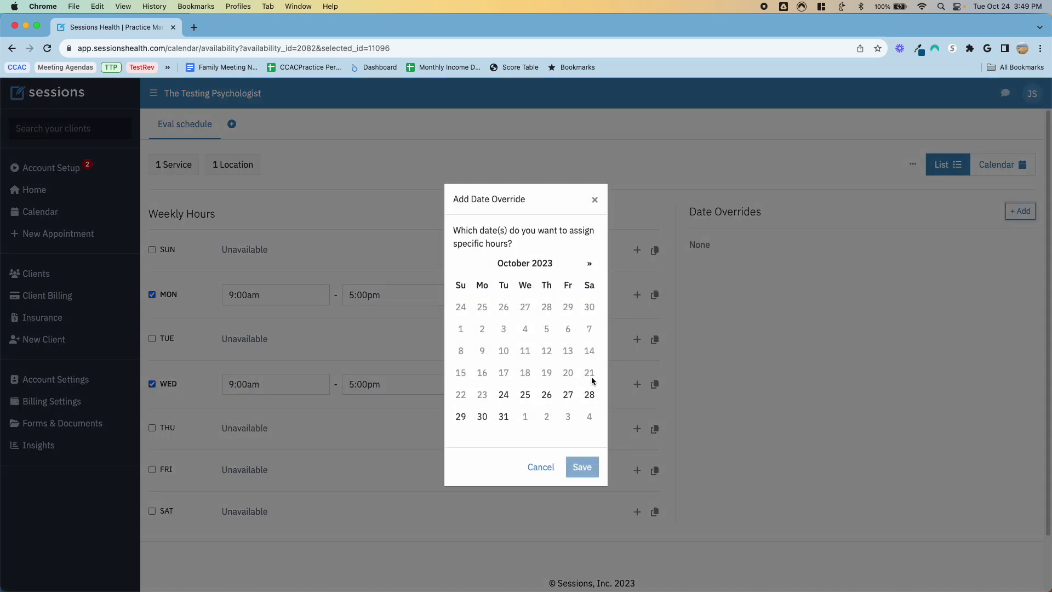
click(504, 416)
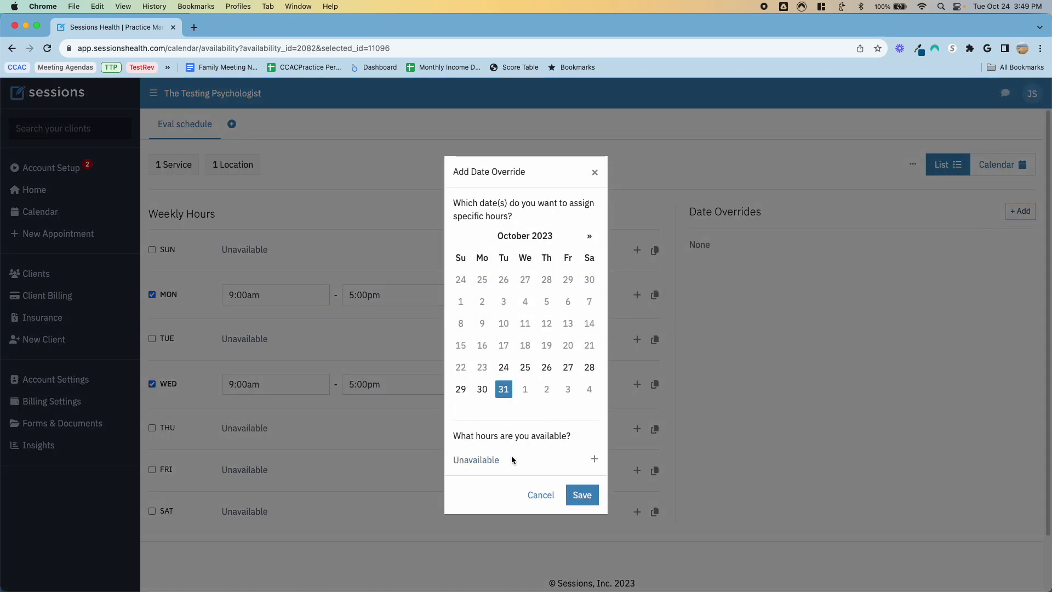
click(593, 458)
click(577, 458)
click(482, 390)
click(503, 395)
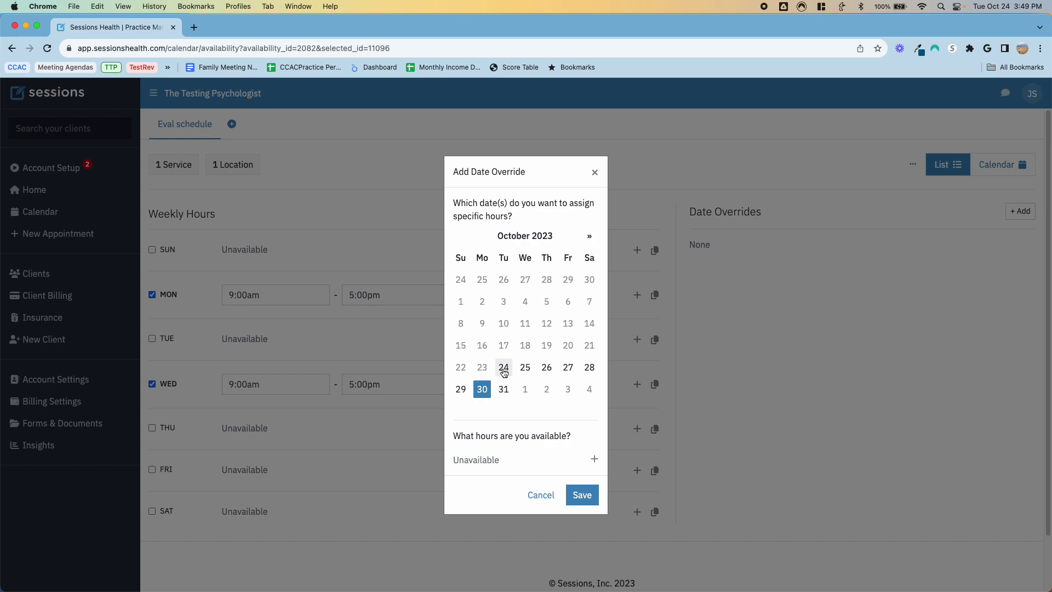
click(596, 460)
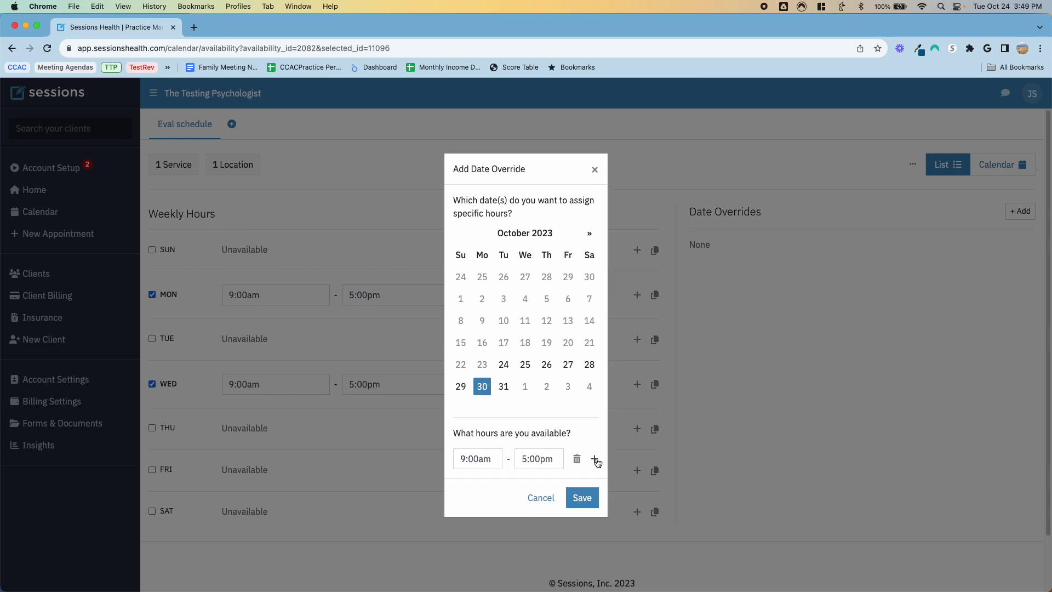
click(583, 497)
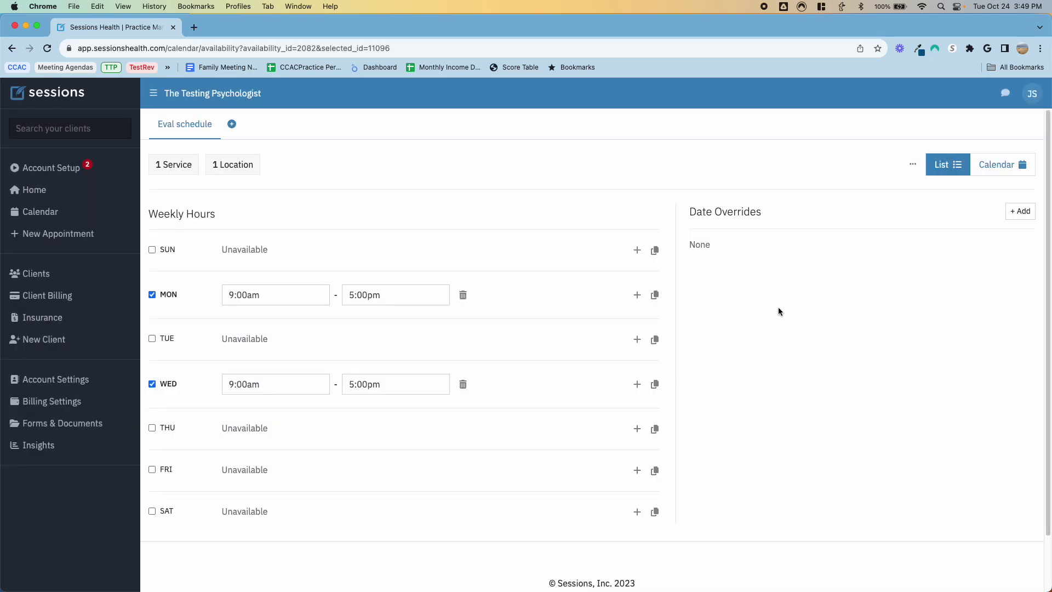
click(998, 166)
scroll(648, 313, down, 5)
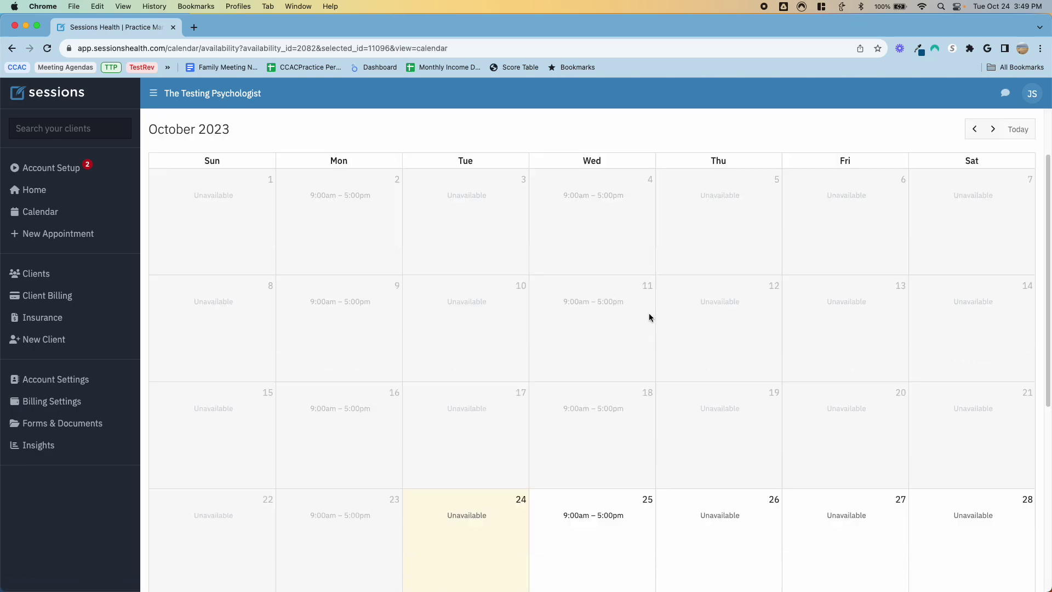
scroll(614, 345, down, 3)
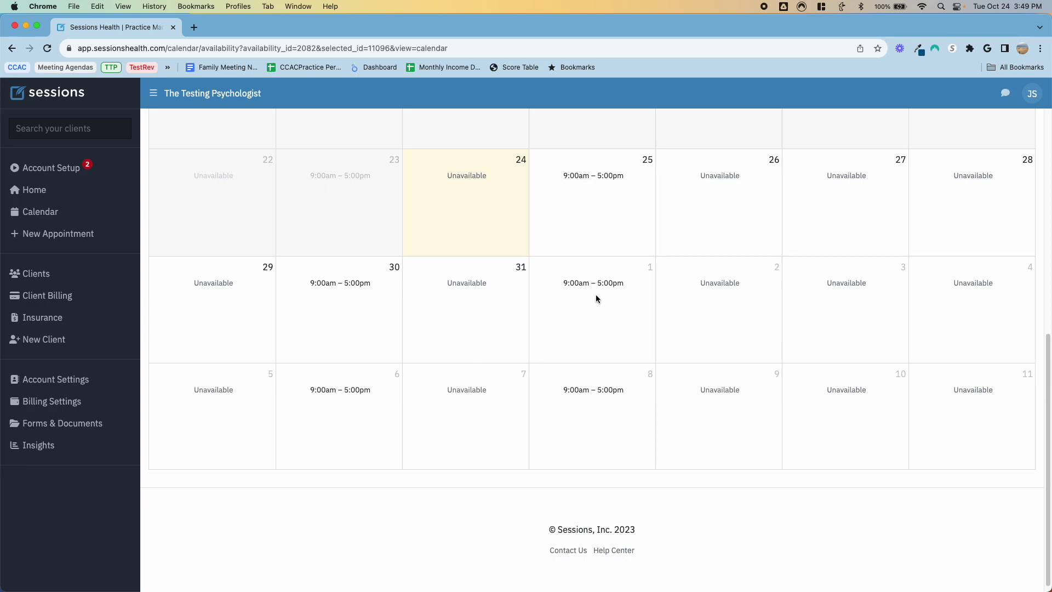
scroll(336, 404, up, 2)
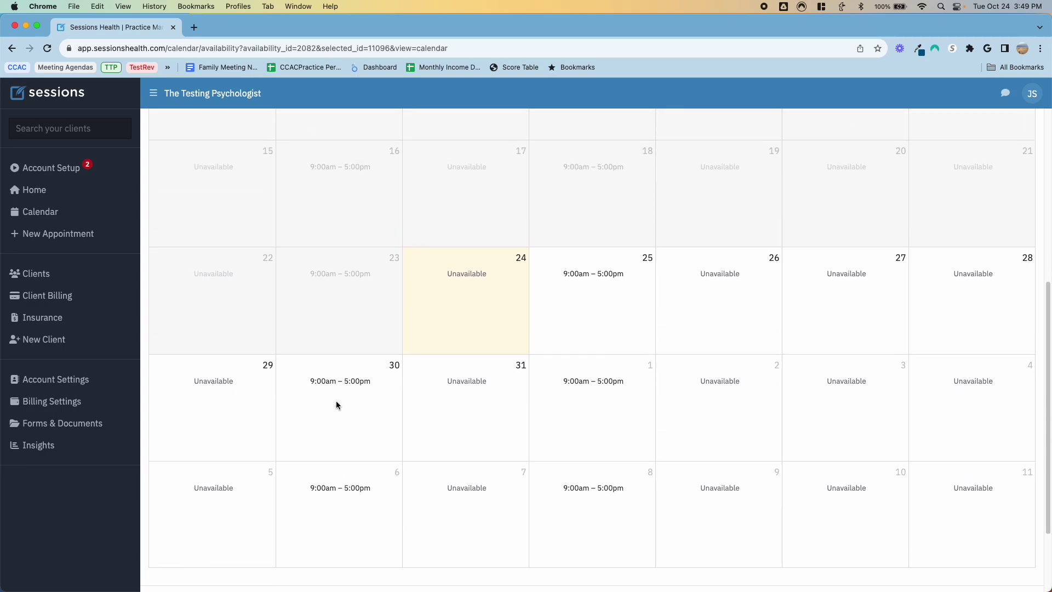
scroll(519, 309, up, 2)
click(599, 350)
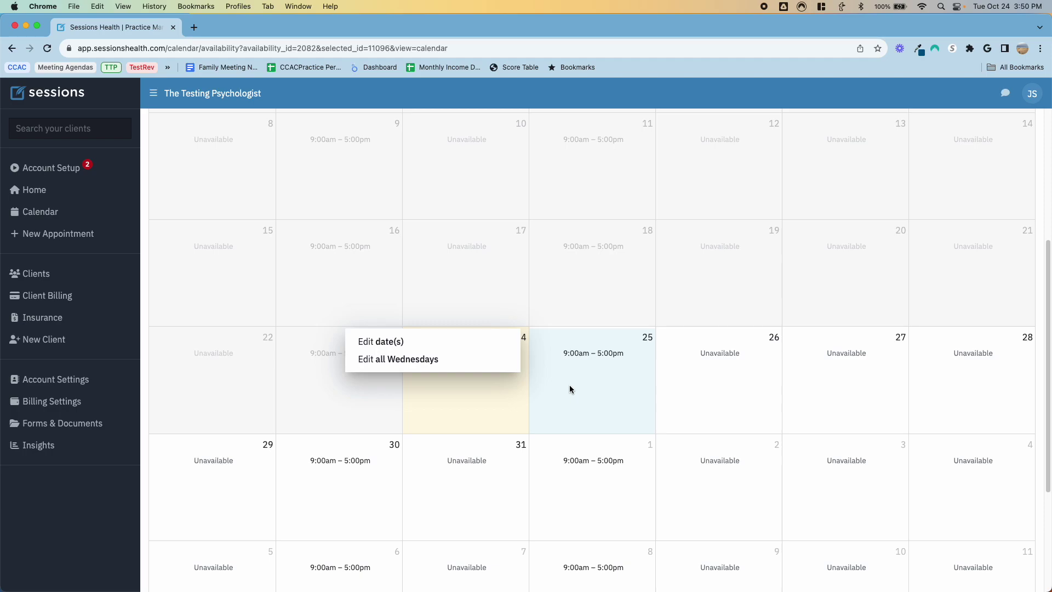
click(712, 387)
click(615, 364)
click(734, 340)
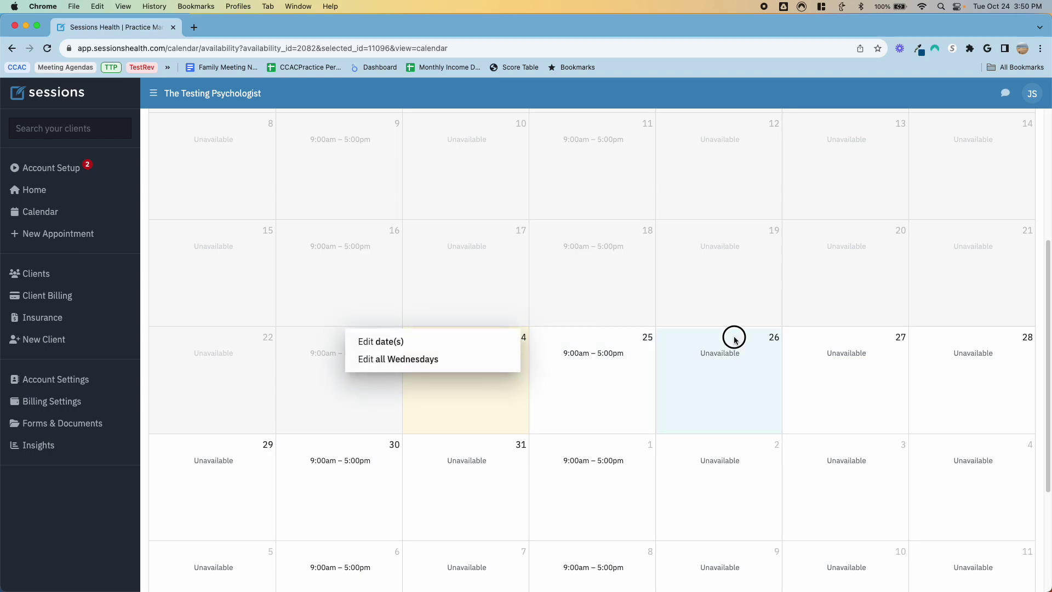
click(590, 353)
click(387, 342)
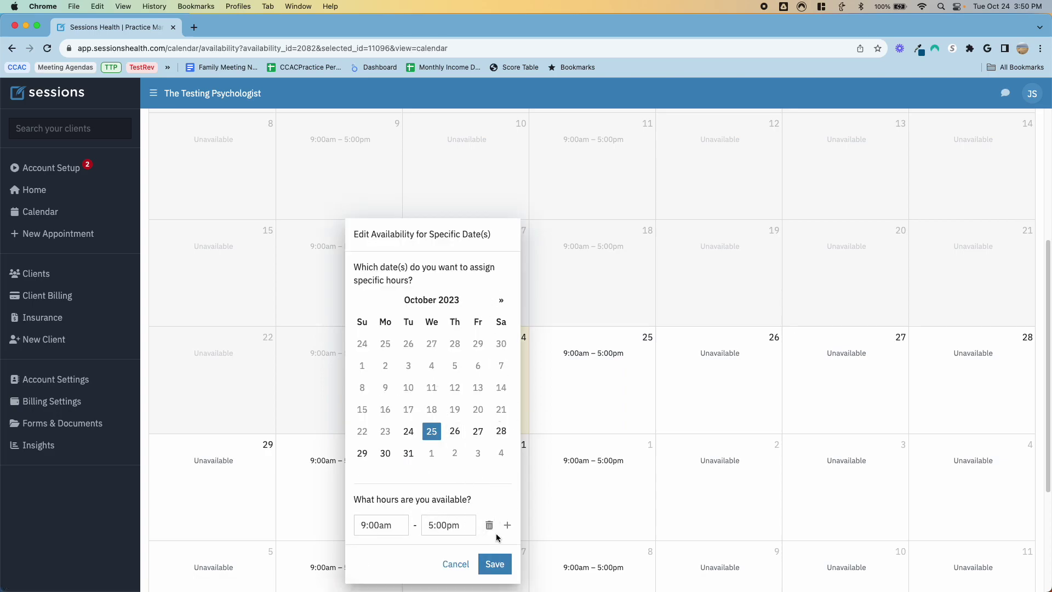
click(455, 564)
scroll(577, 380, up, 5)
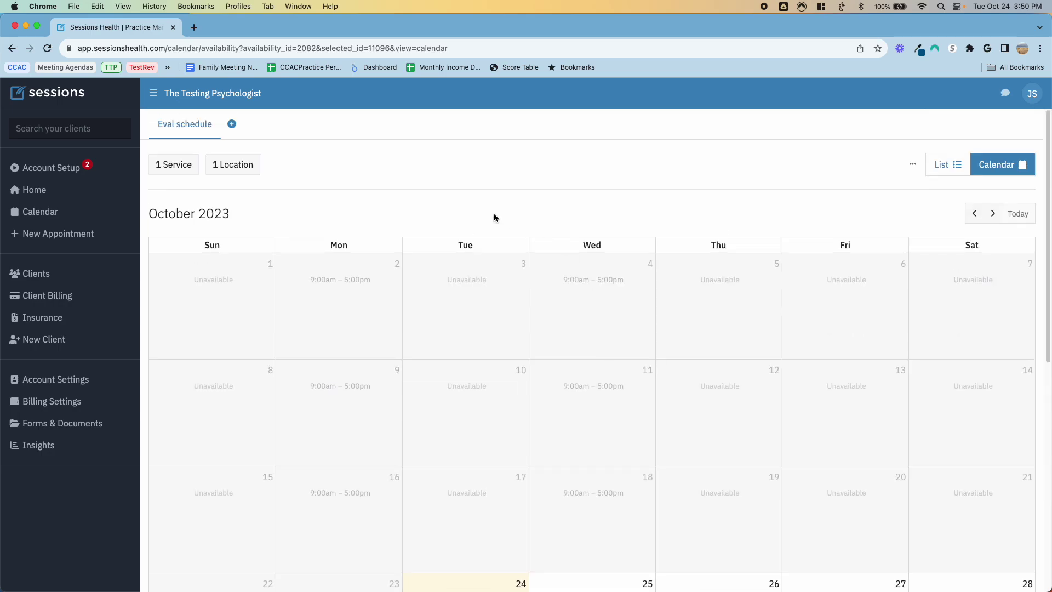
click(233, 125)
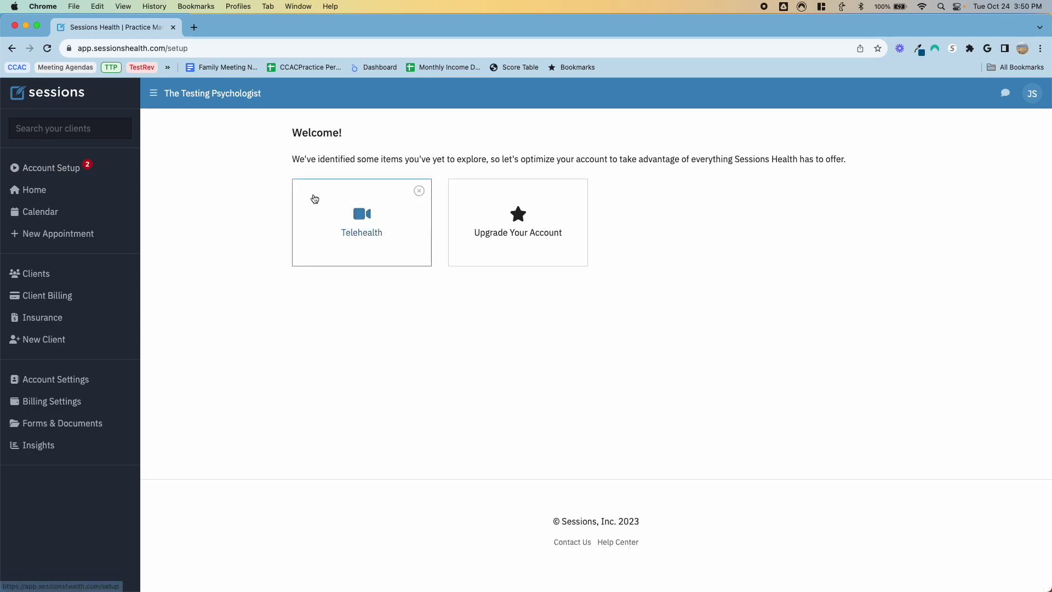
Step: Start telehealth setup and add a telehealth service location, then close it
click(359, 228)
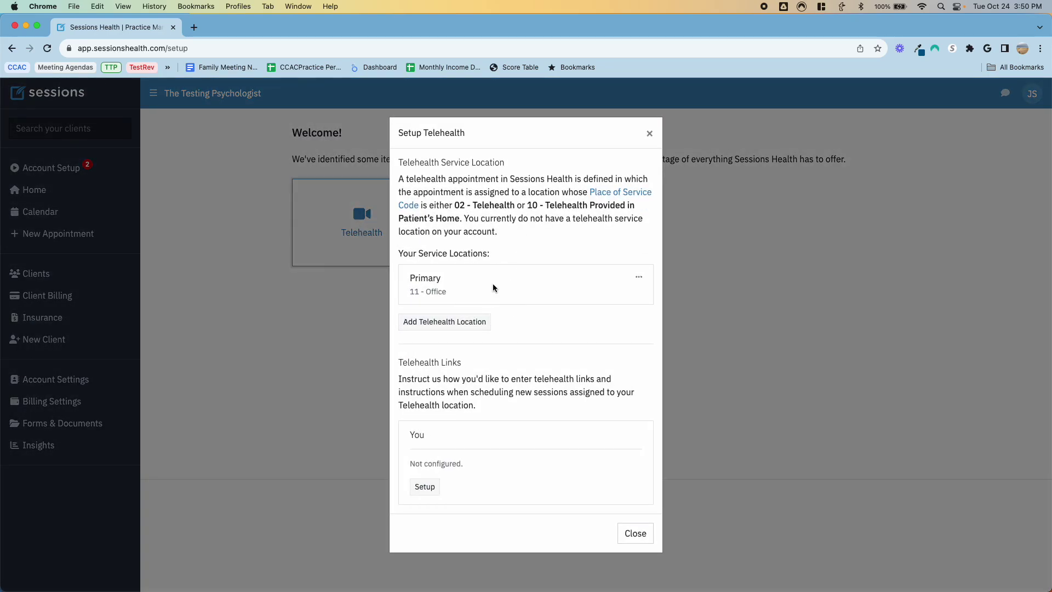
click(639, 277)
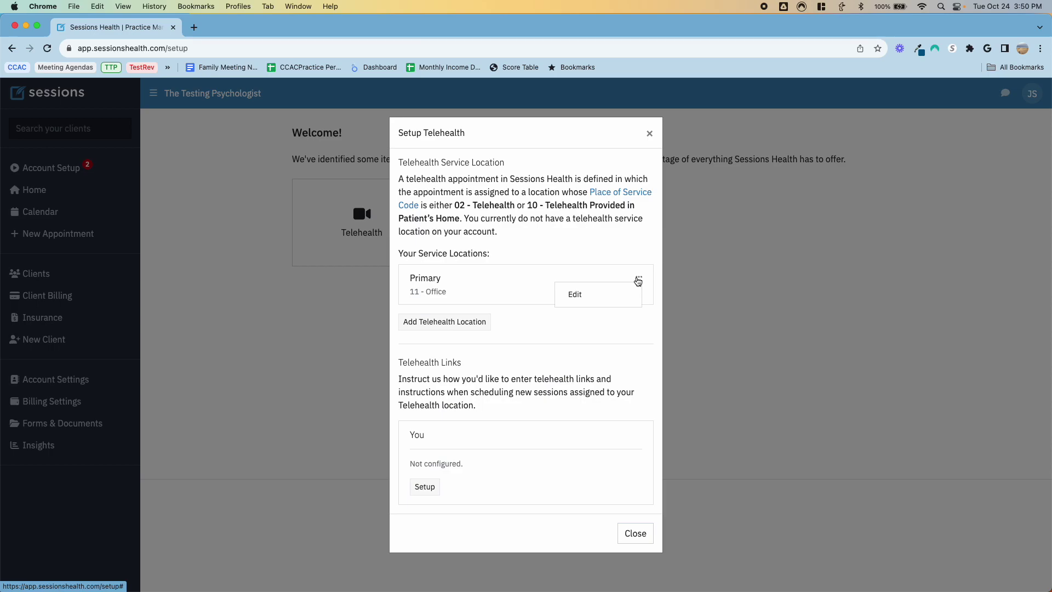
click(597, 236)
click(452, 323)
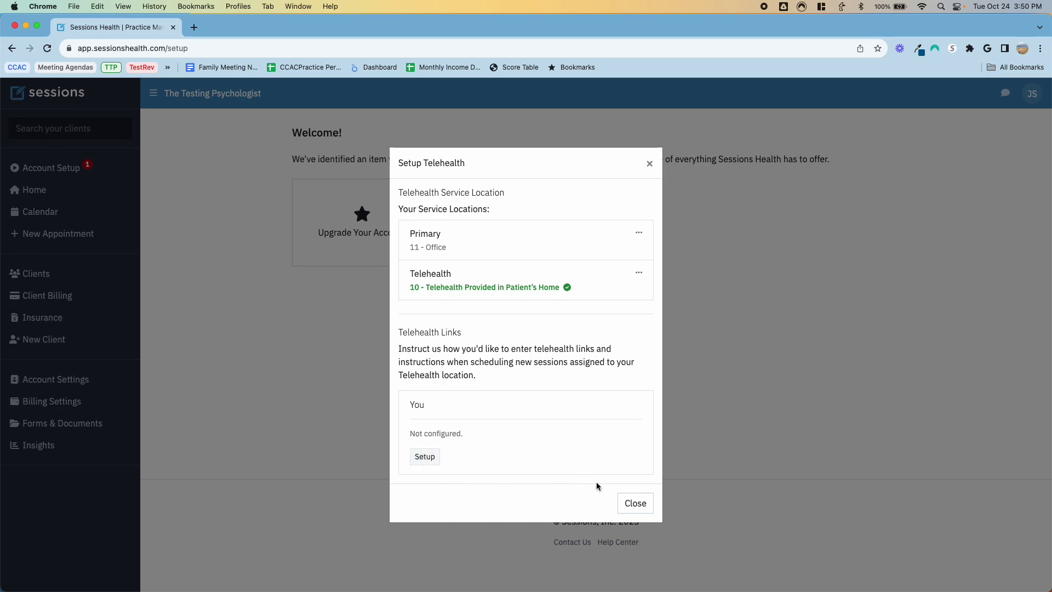
click(639, 503)
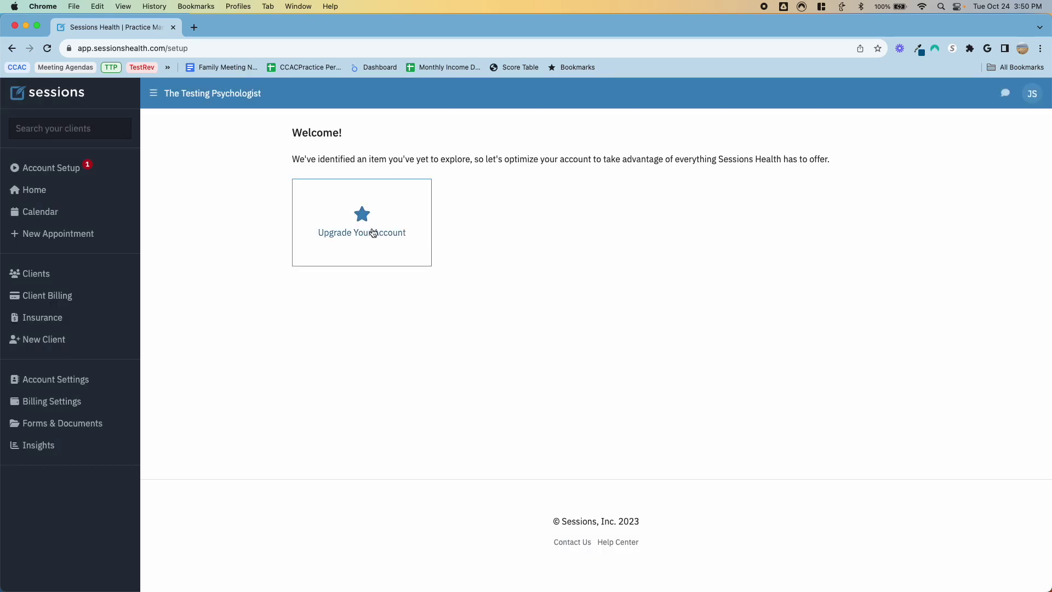
Step: Return to Account Setup and view, then dismiss, the upgrade account prompt
click(70, 173)
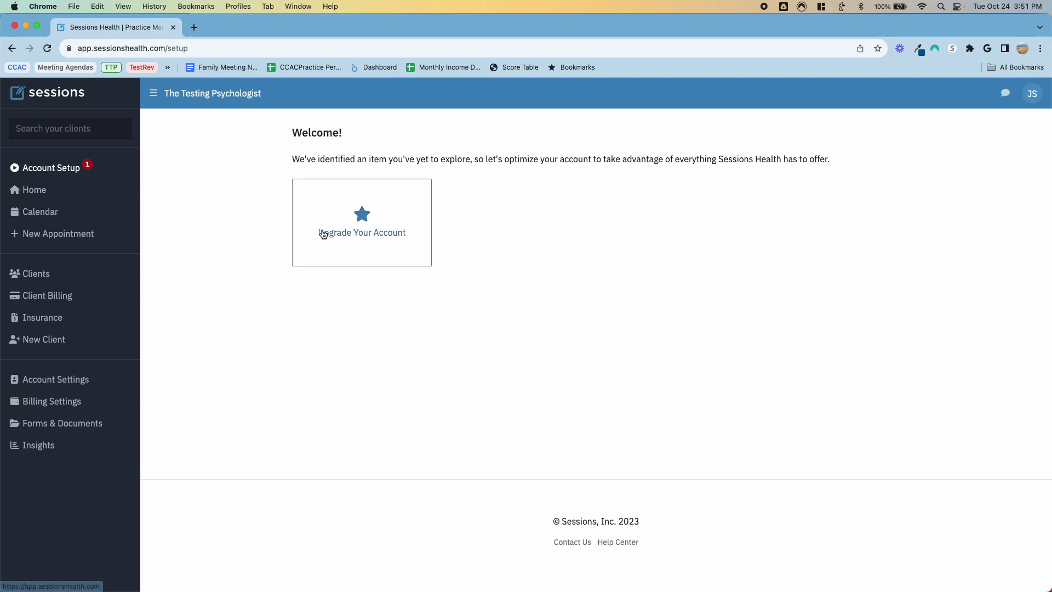
click(339, 229)
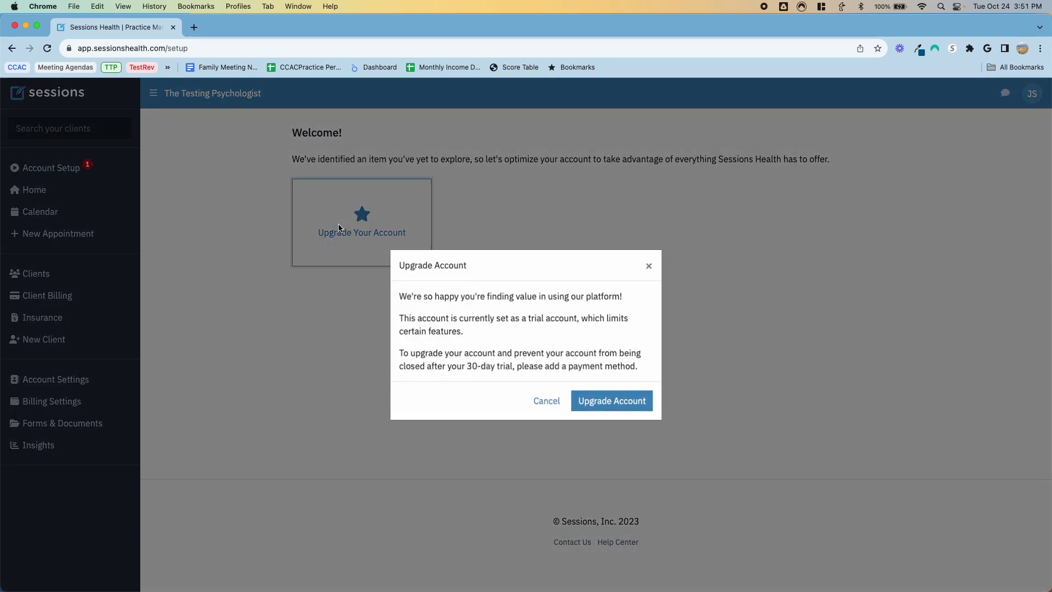
click(540, 402)
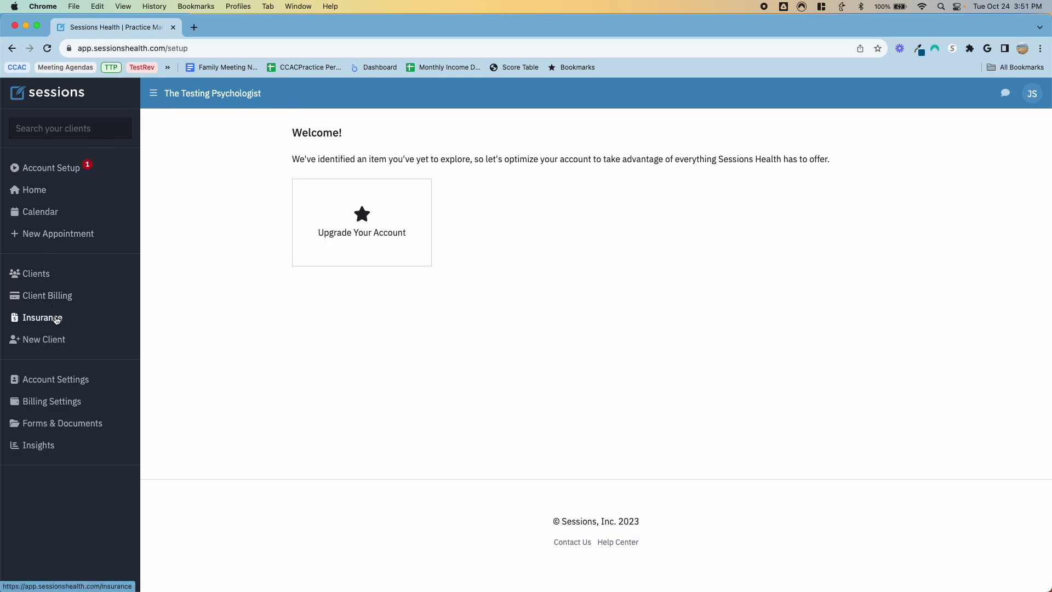
click(57, 383)
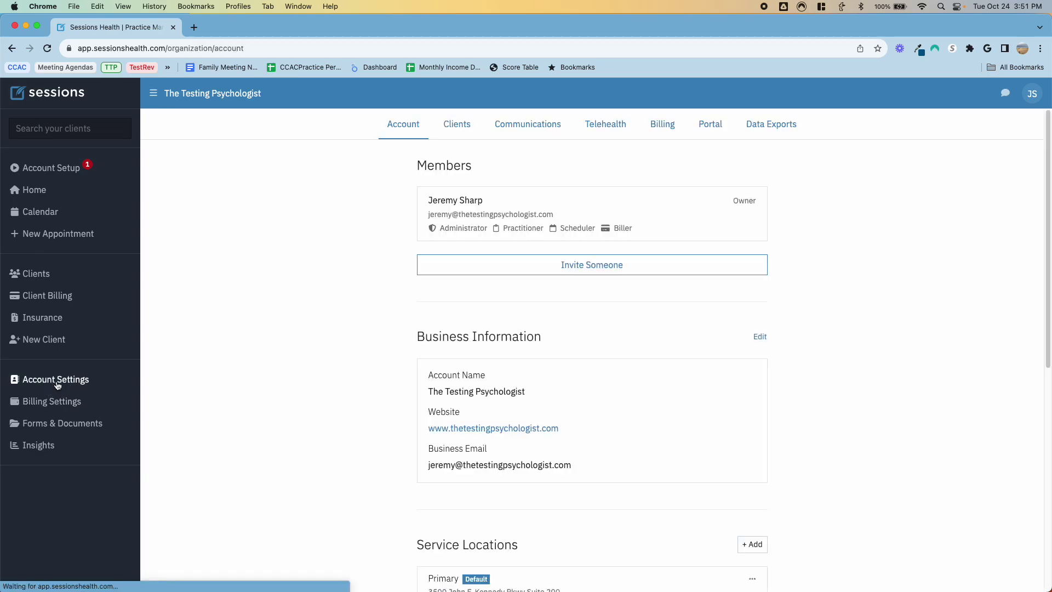
click(591, 125)
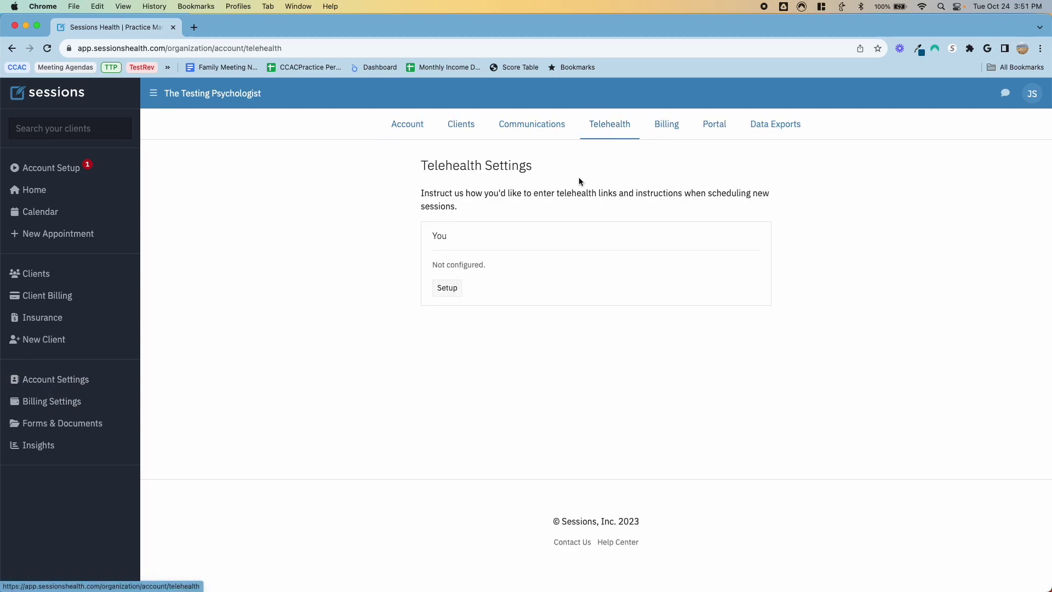
click(446, 287)
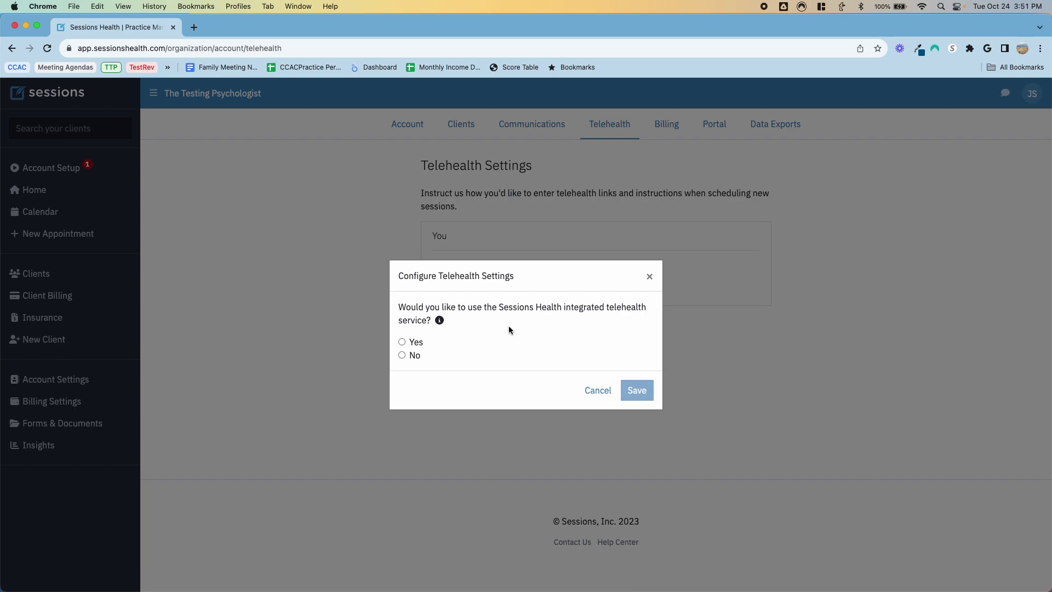
mouse_move(437, 322)
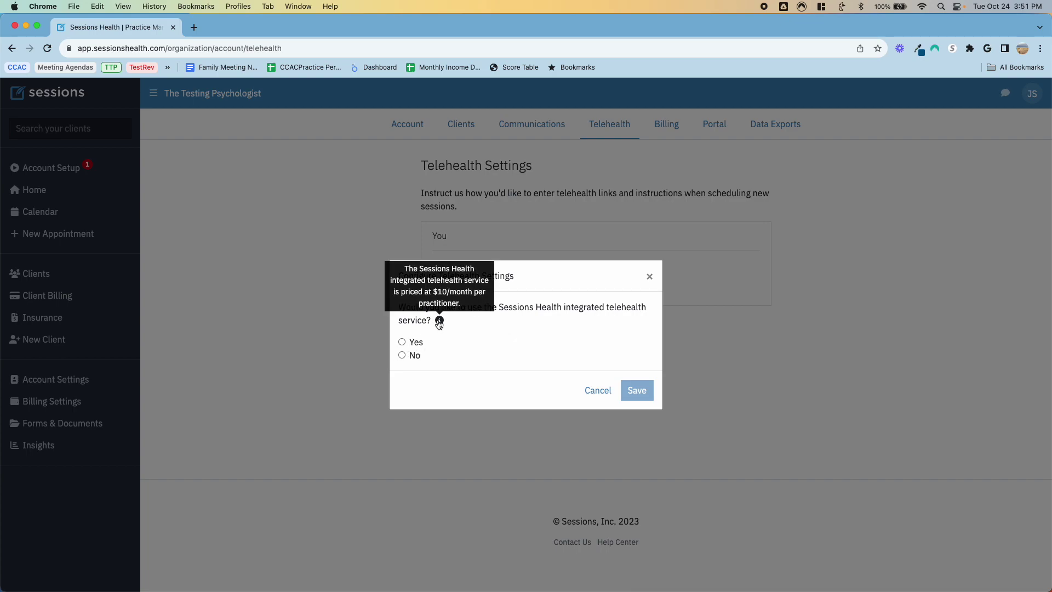
click(401, 356)
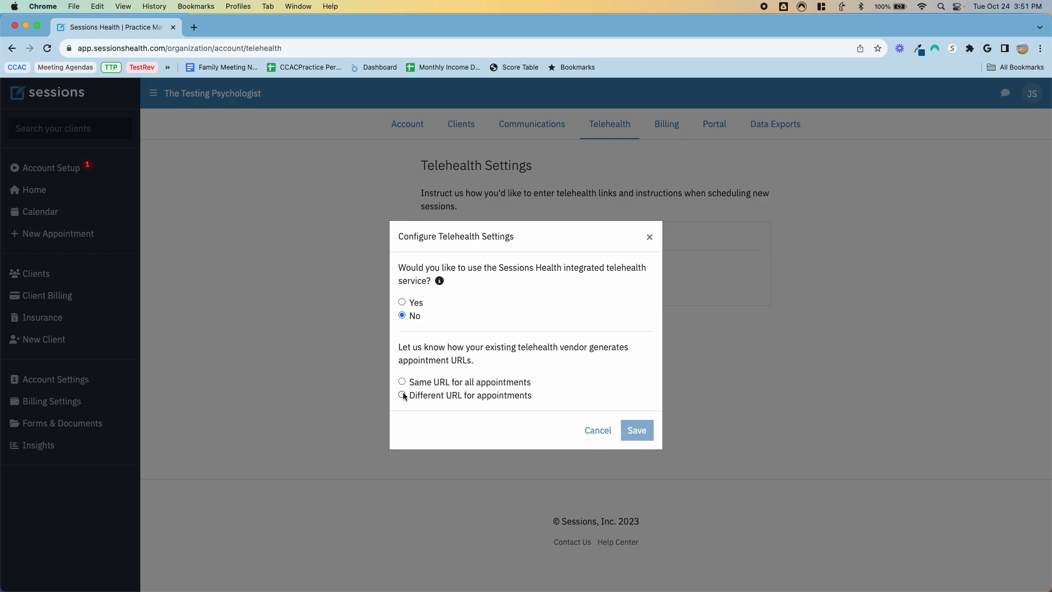
click(402, 302)
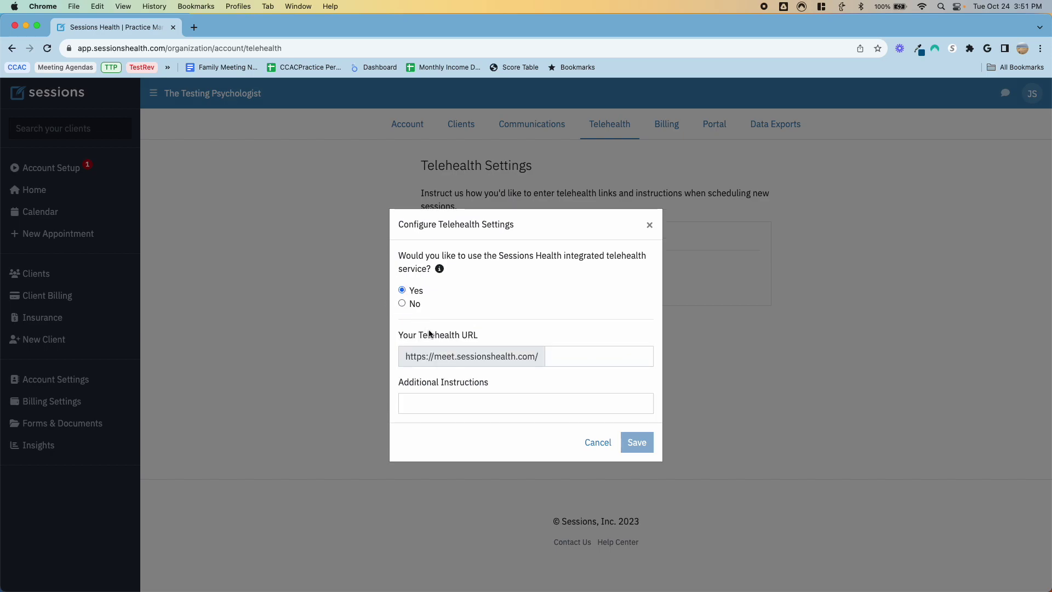
click(555, 356)
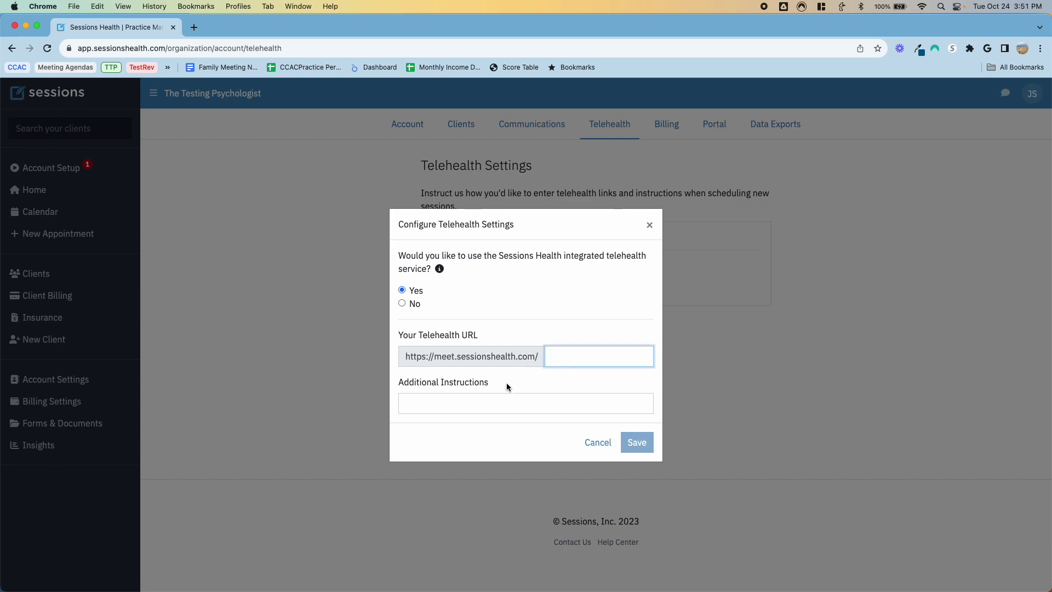
click(637, 443)
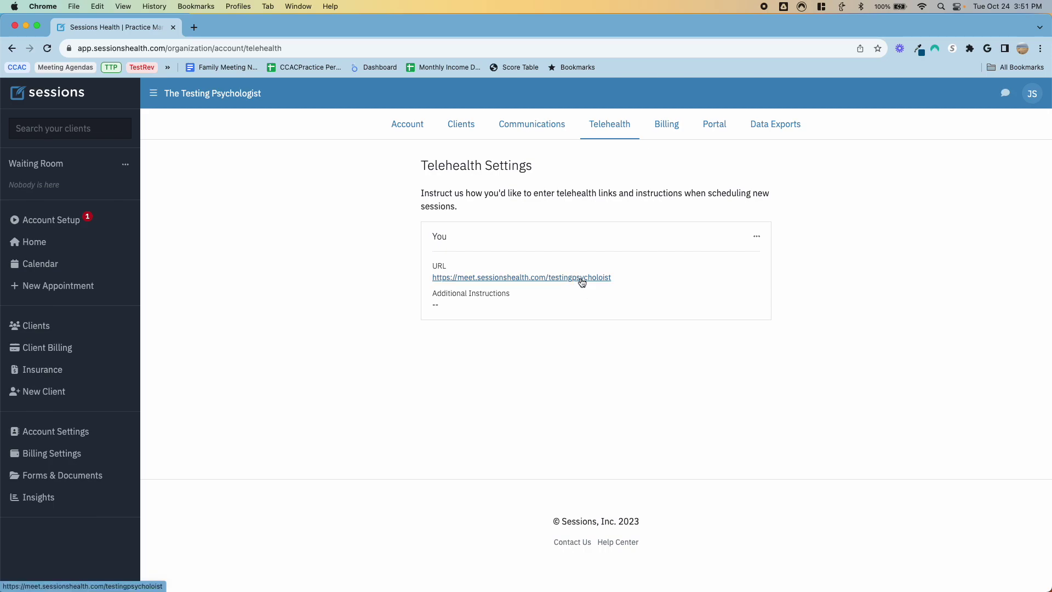
click(416, 131)
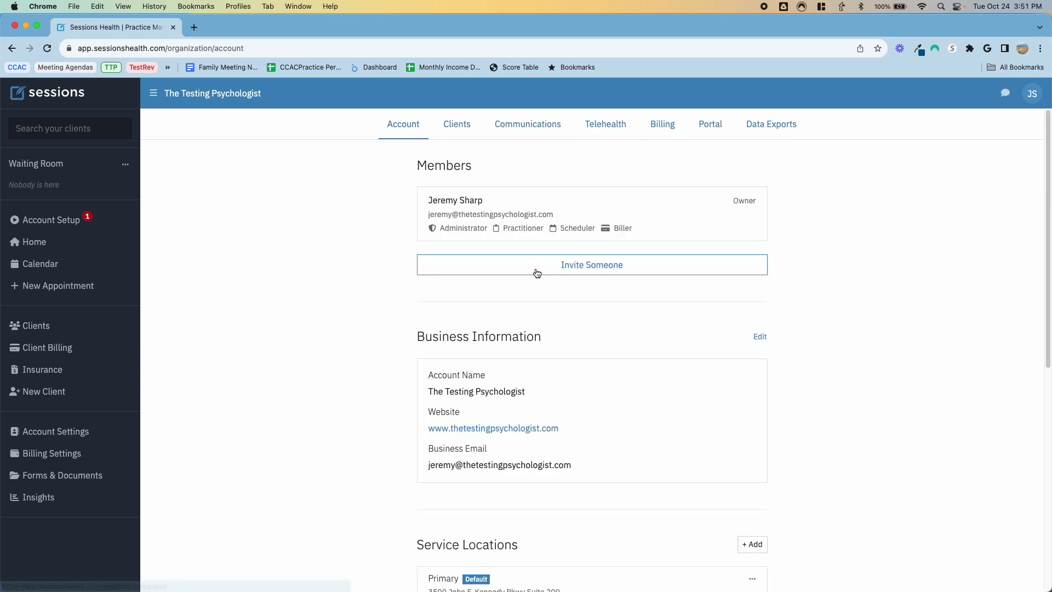
Step: Review the general Account settings and open the Clients settings
scroll(547, 318, down, 8)
scroll(547, 318, up, 8)
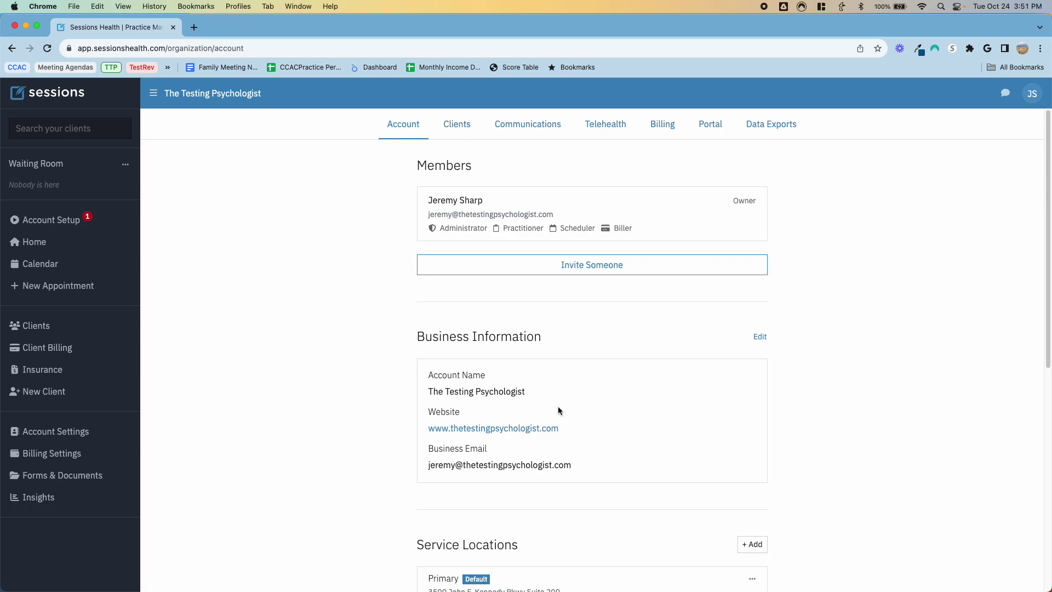
scroll(558, 408, down, 7)
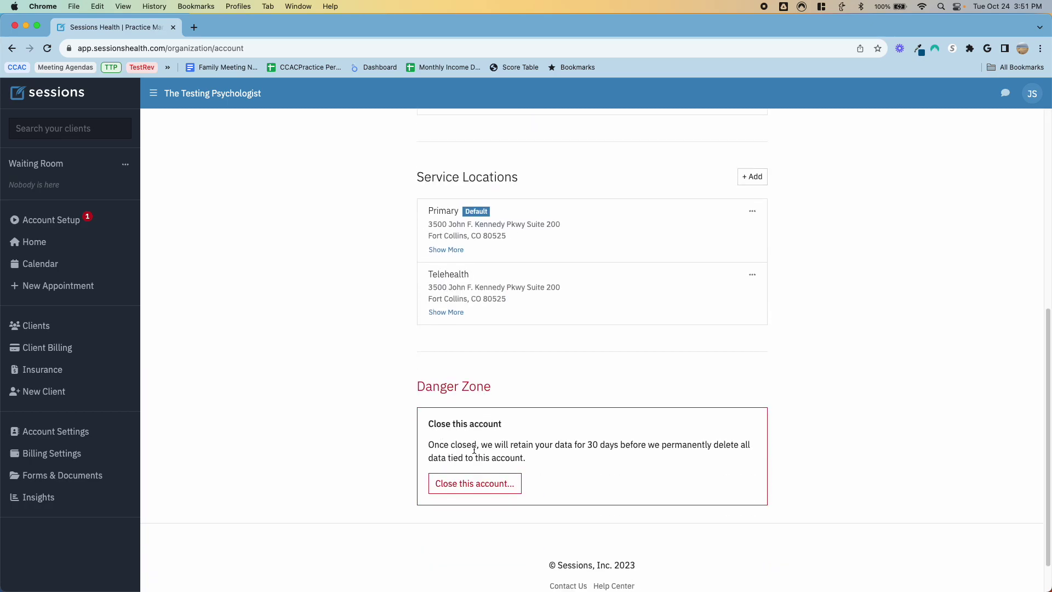
scroll(504, 457, up, 8)
click(461, 128)
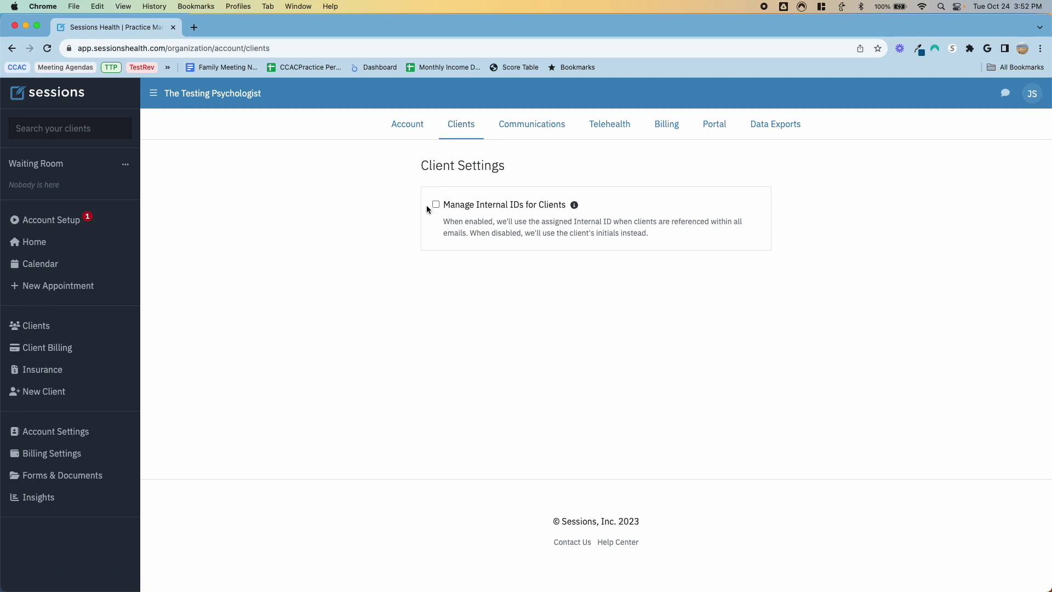
Step: Review the email and text reminder templates, leaving default reminders at None, then open Billing
click(517, 130)
scroll(504, 301, down, 2)
scroll(503, 302, up, 2)
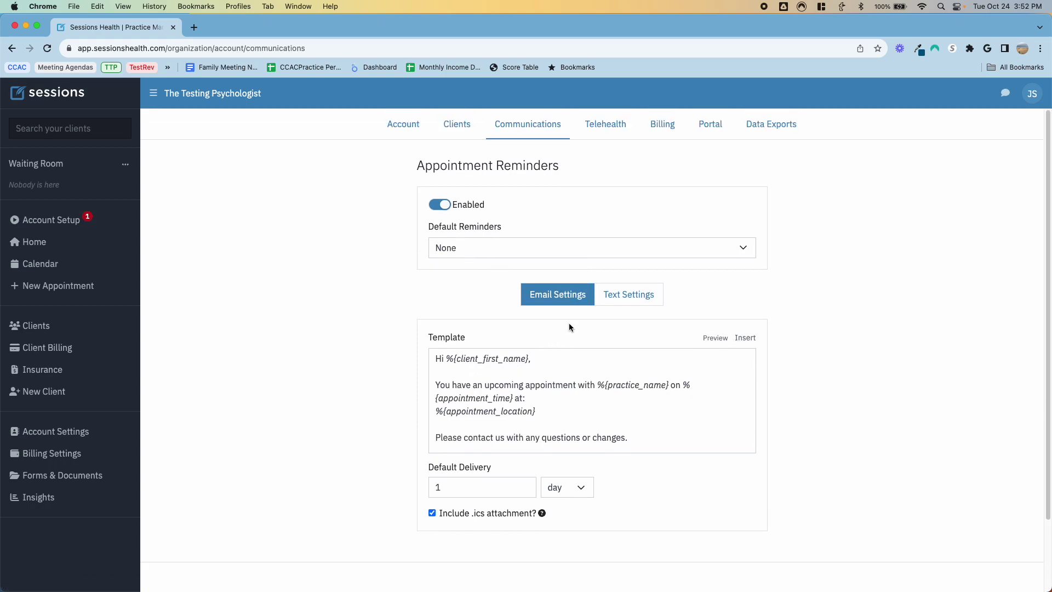
scroll(492, 377, down, 3)
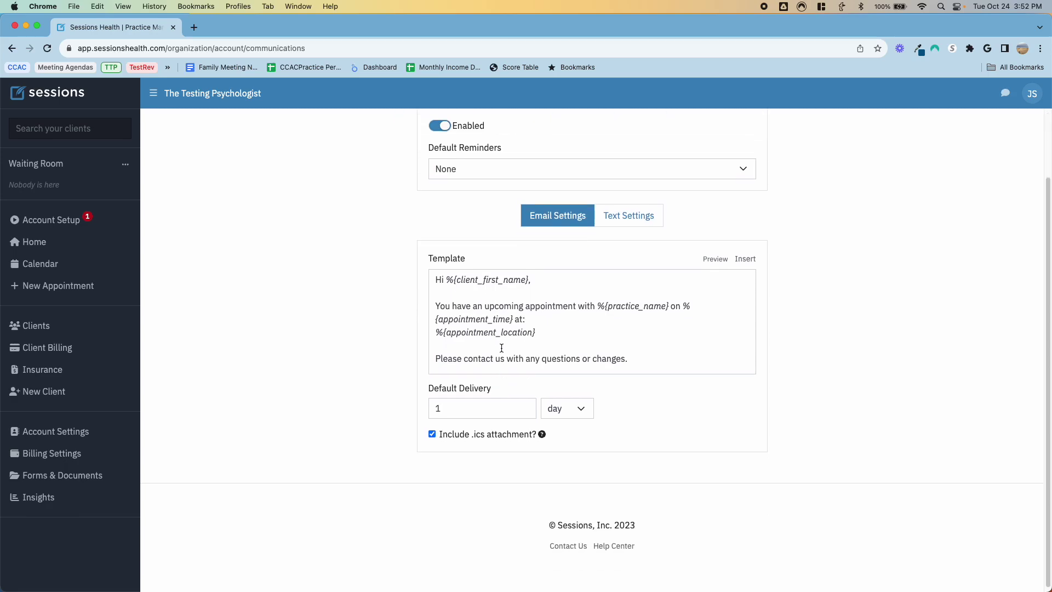
scroll(500, 345, up, 3)
click(606, 294)
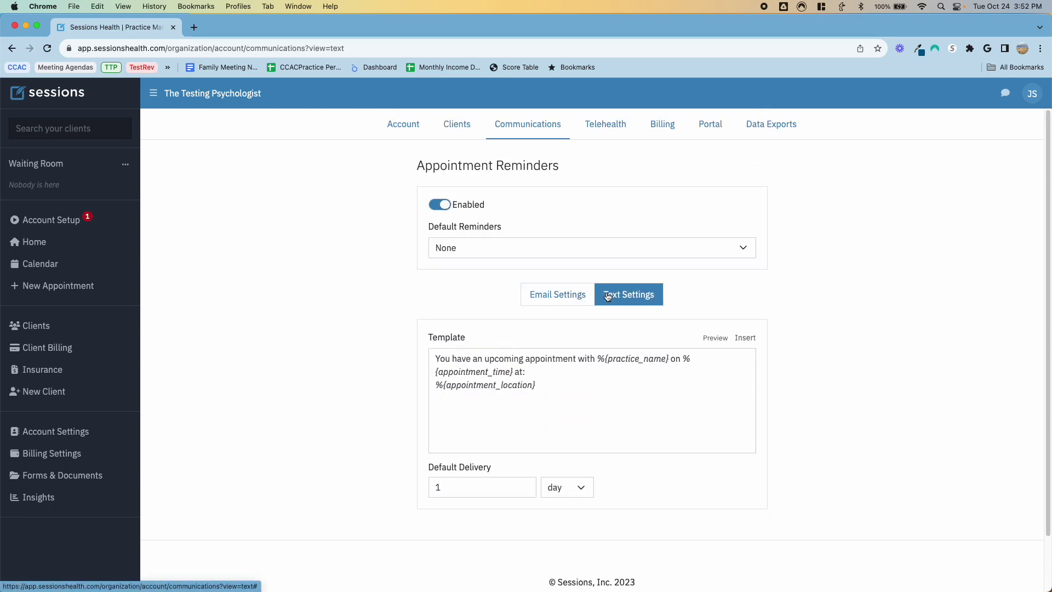
click(559, 294)
click(523, 253)
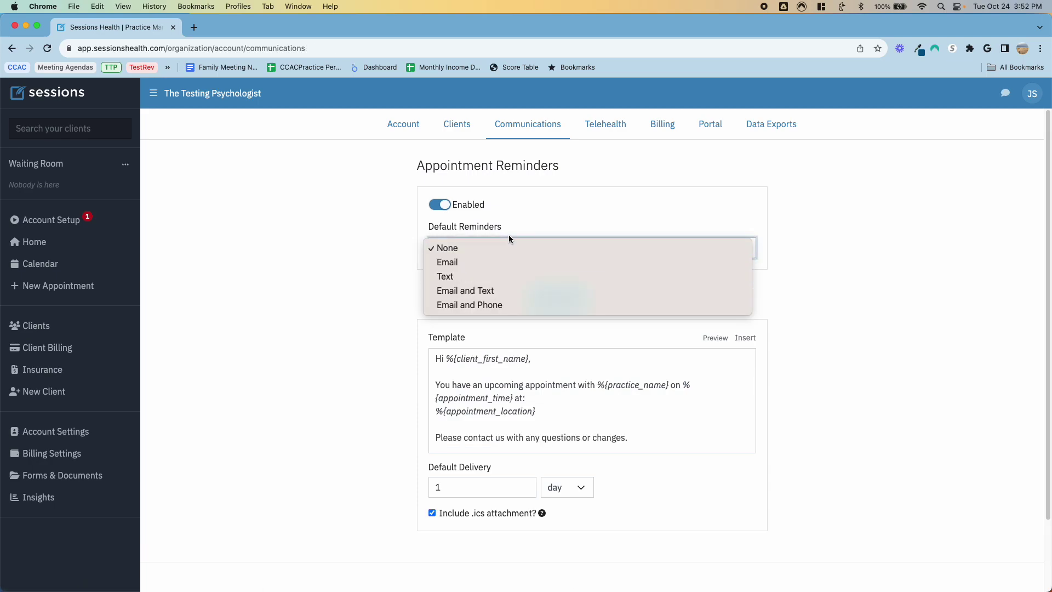
click(357, 283)
click(608, 124)
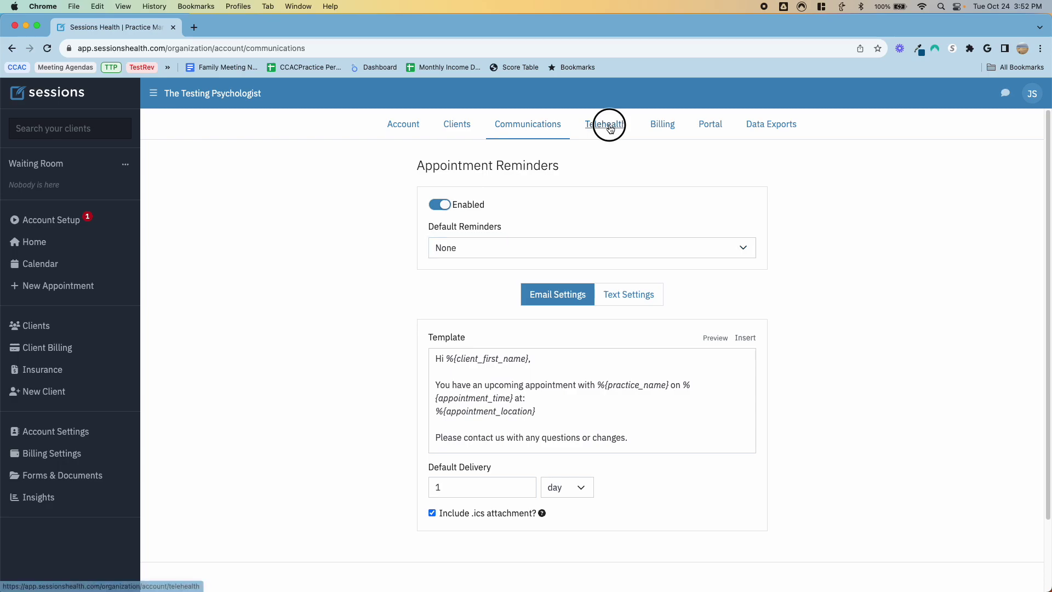
click(657, 126)
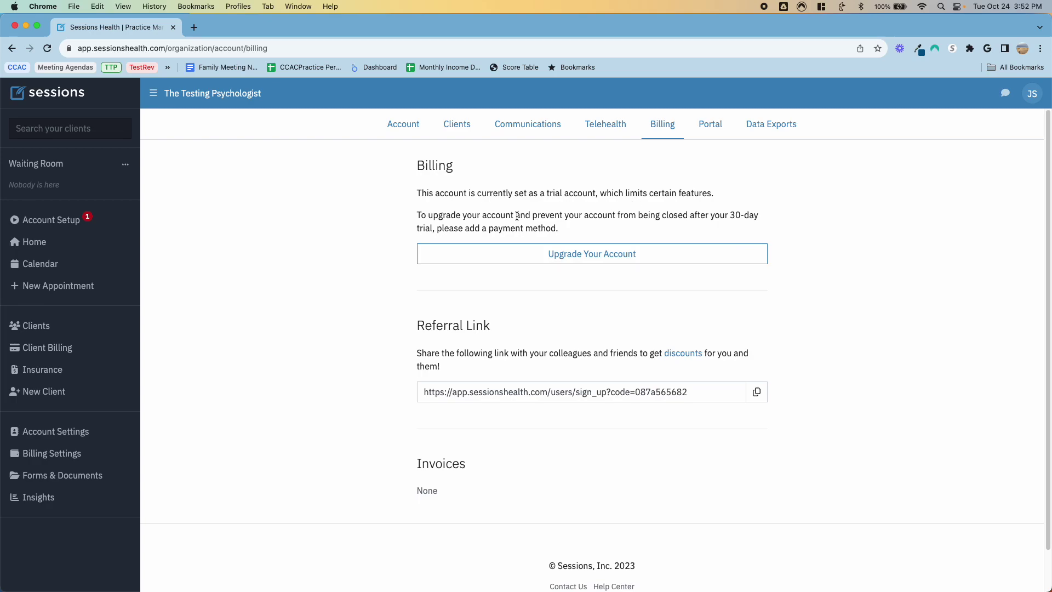
Step: Copy the referral link from the Billing page
scroll(532, 281, down, 1)
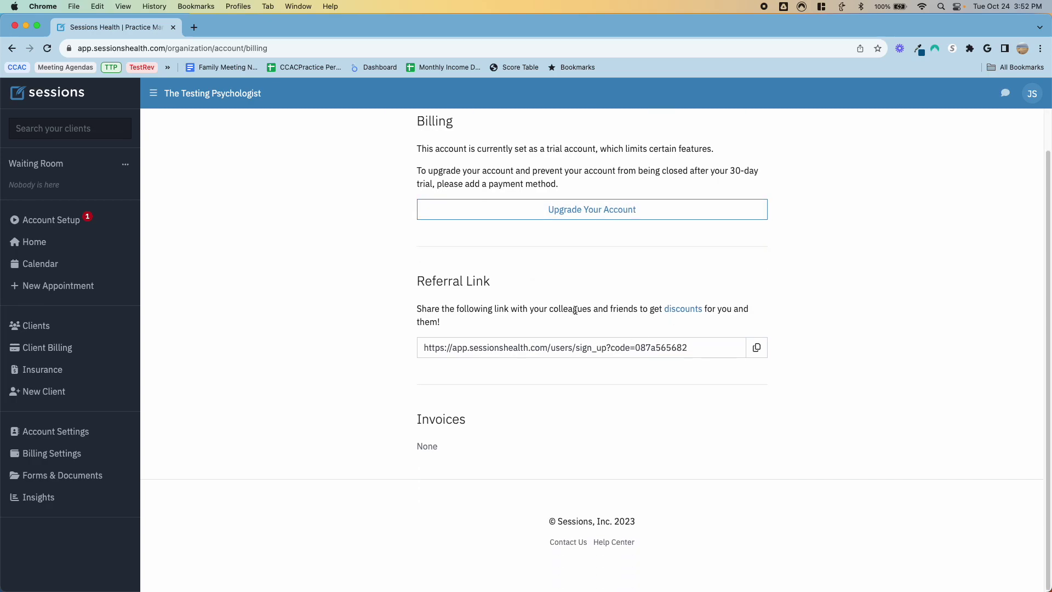
click(757, 347)
scroll(623, 248, up, 2)
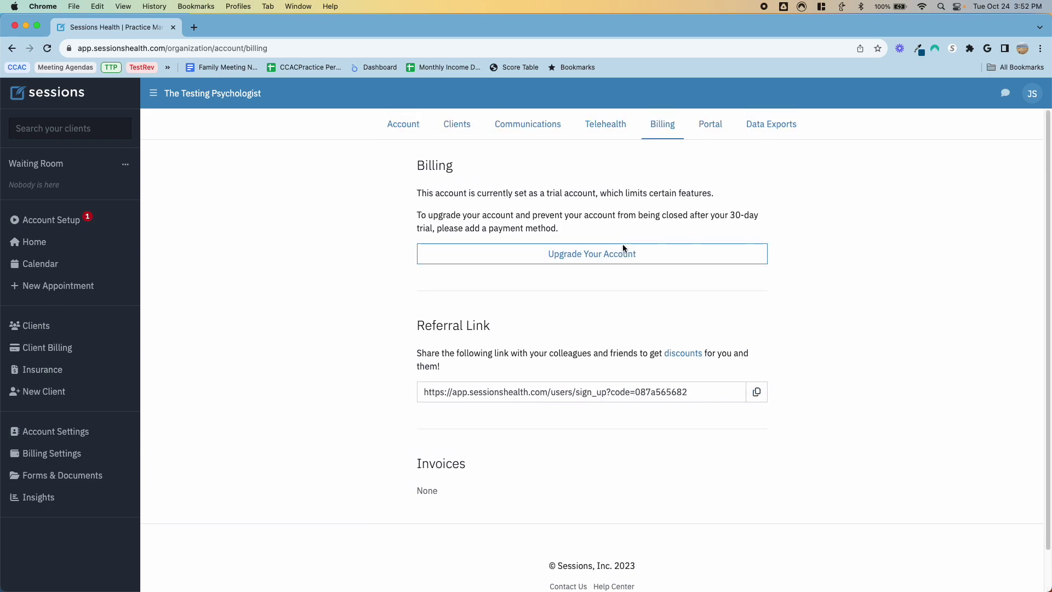
Step: Look over the client Portal settings
click(716, 132)
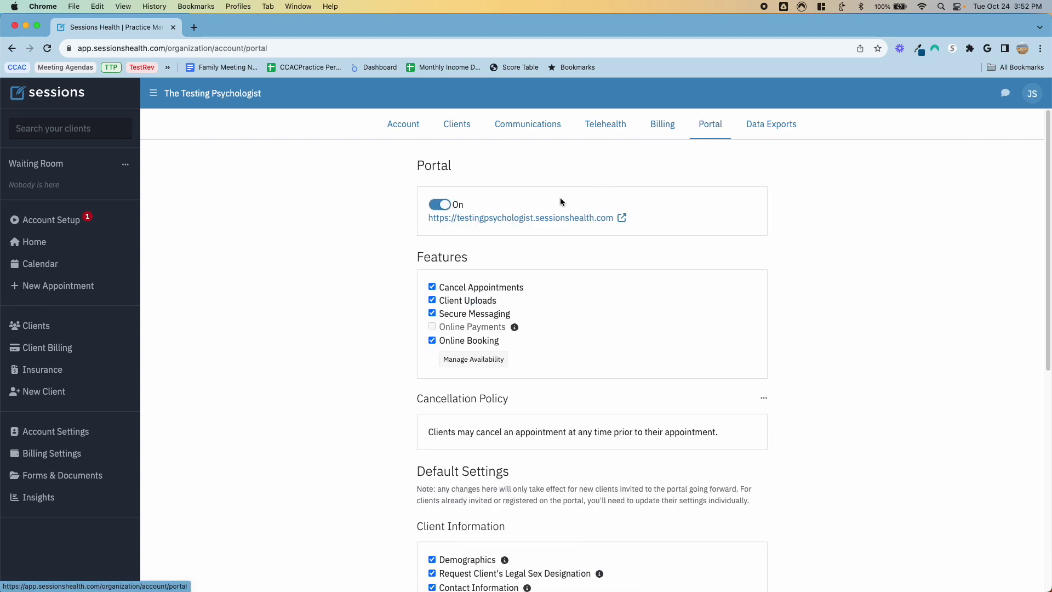
scroll(565, 271, down, 5)
scroll(566, 274, down, 3)
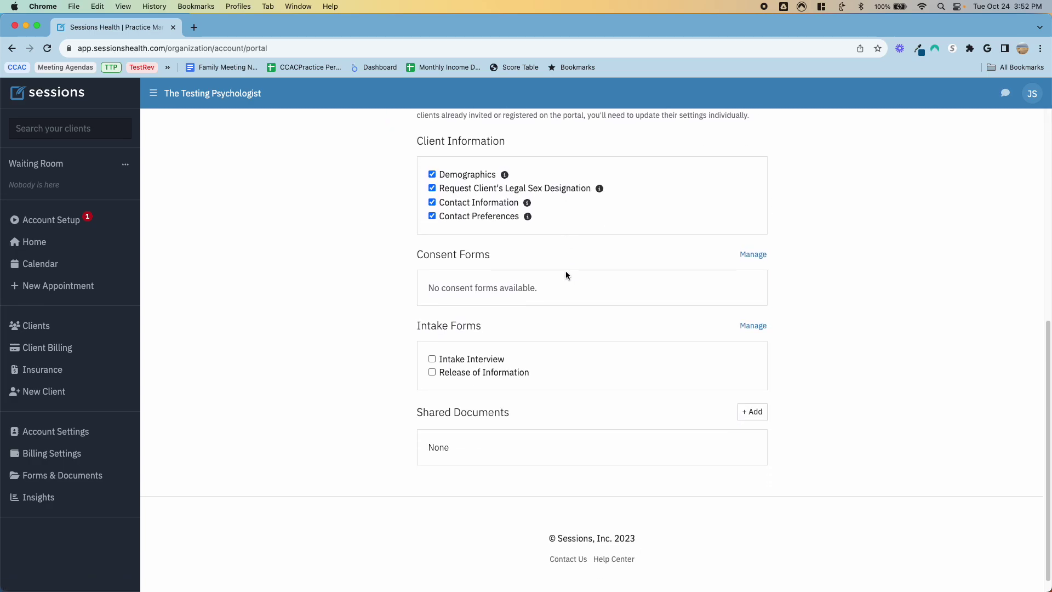
scroll(566, 274, up, 8)
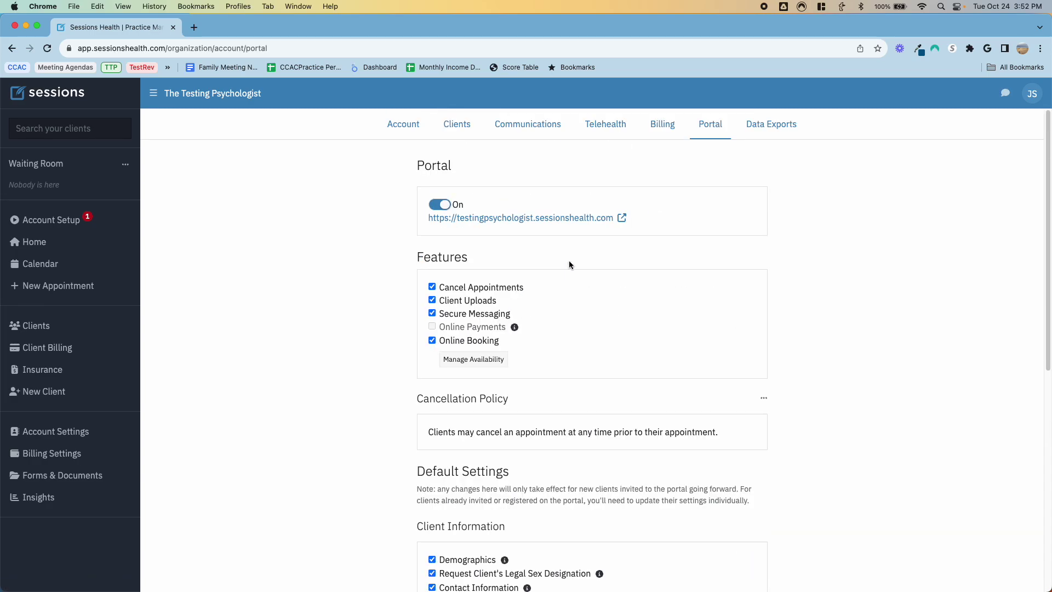
Step: Start a new data export, cancel it, and go to the Home dashboard
click(779, 124)
click(756, 166)
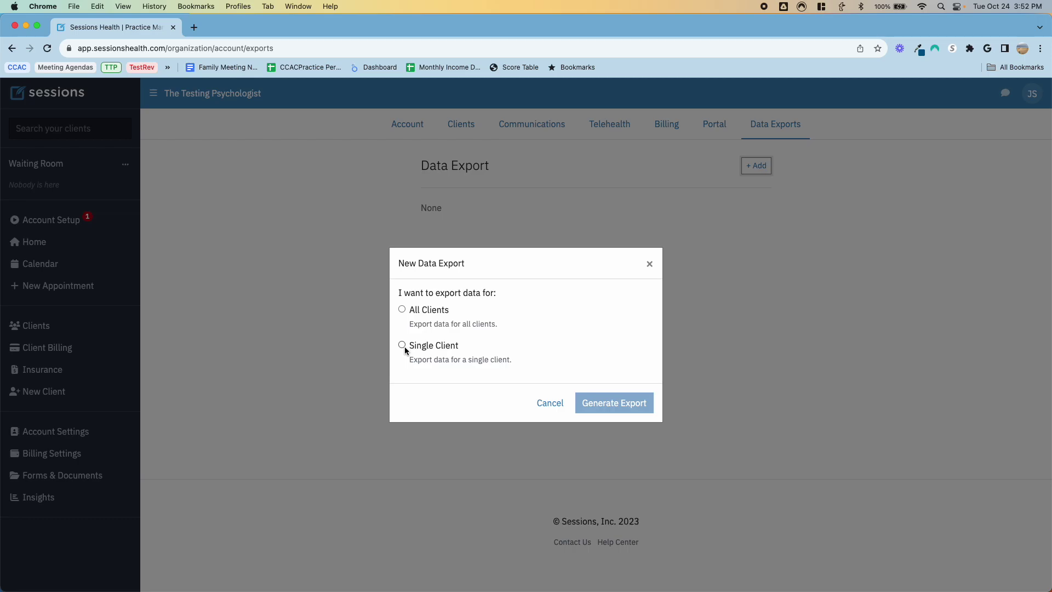
click(548, 405)
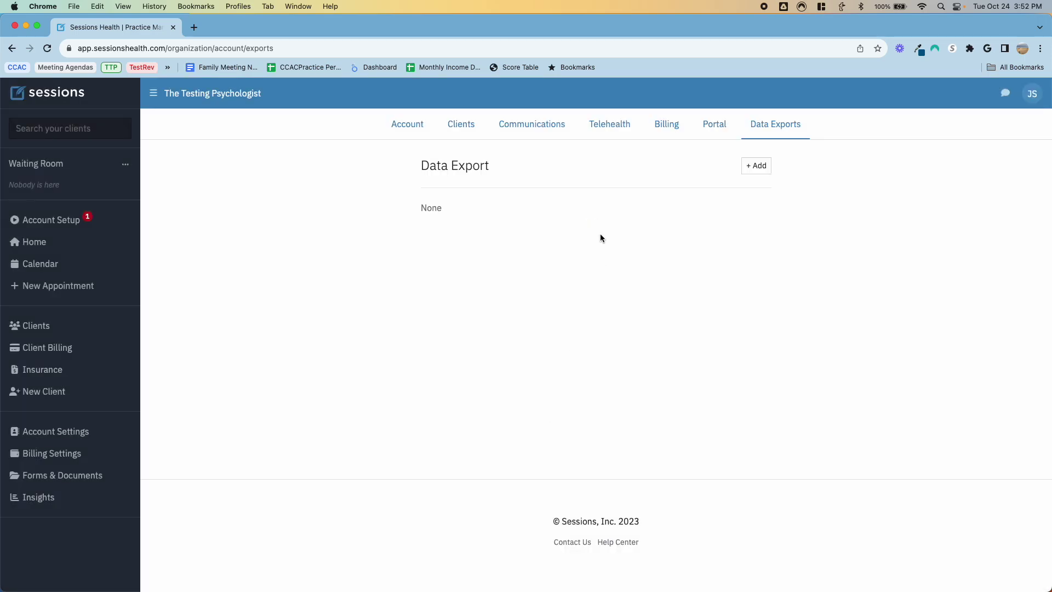
click(36, 247)
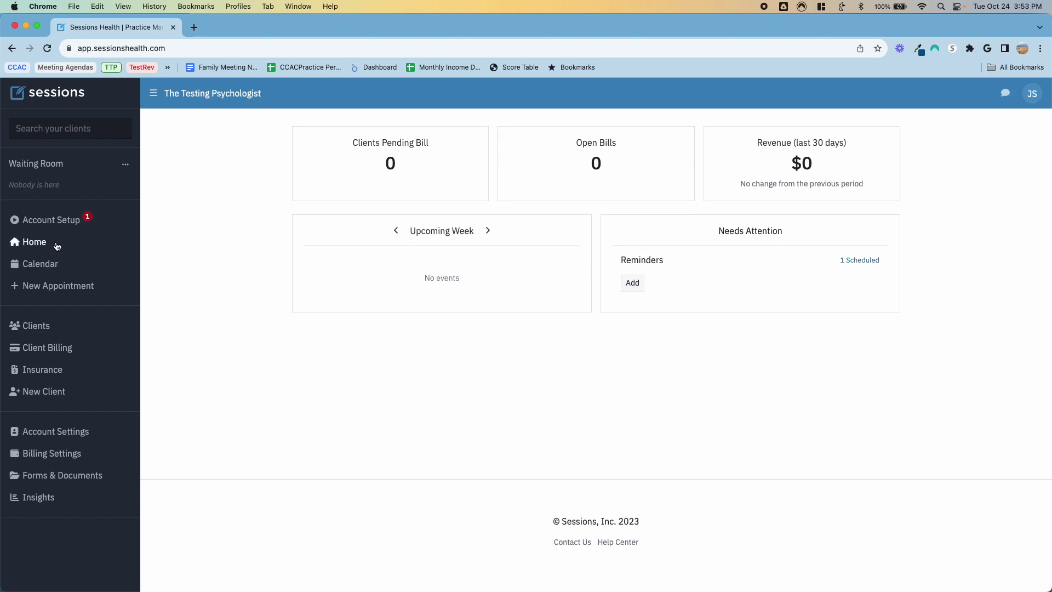
Step: Open the calendar and switch through day and month views back to week view
click(48, 265)
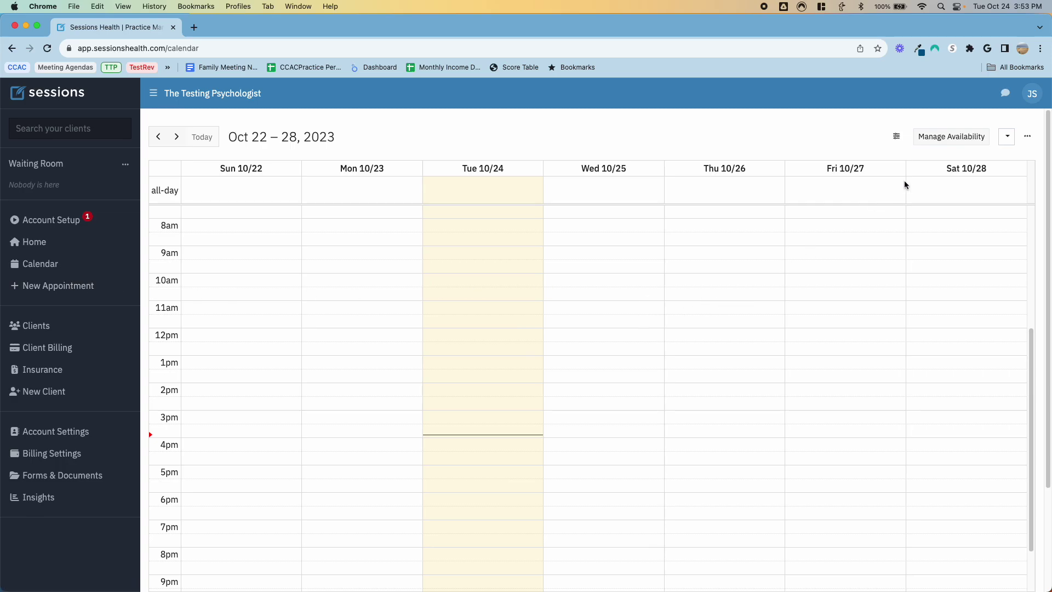
click(895, 138)
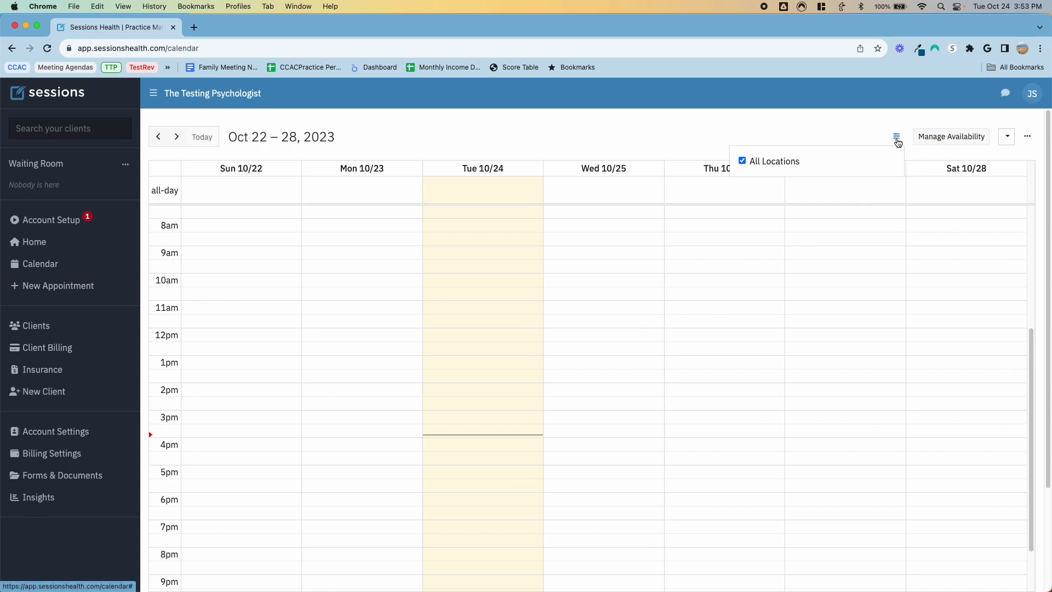
click(897, 137)
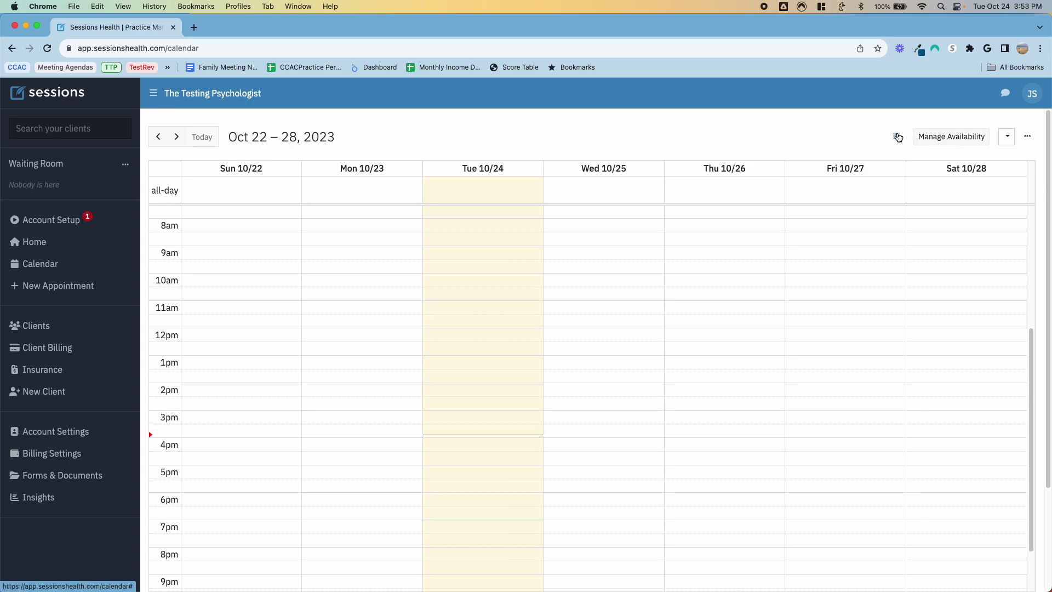
click(1008, 138)
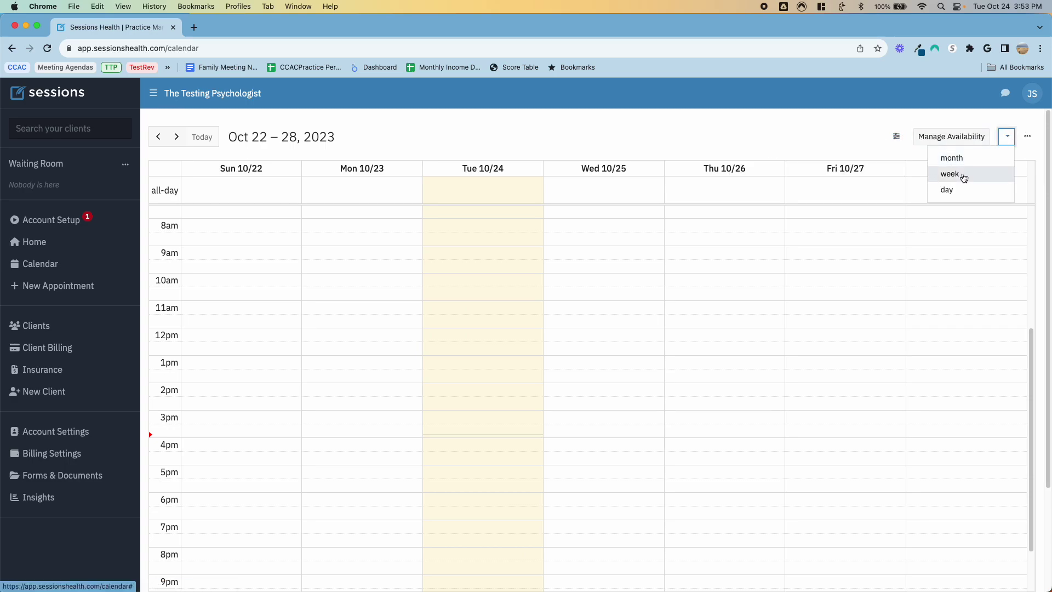
click(957, 188)
click(998, 140)
click(992, 163)
click(992, 141)
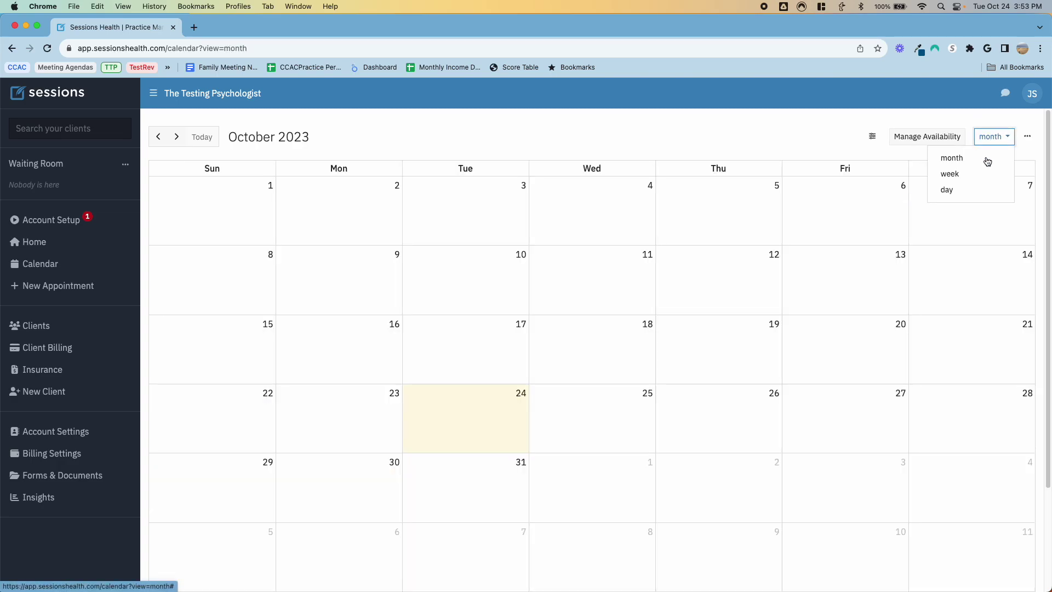
click(981, 173)
Step: Check Appointment Requests, finding none, and return to the weekly calendar
click(1027, 136)
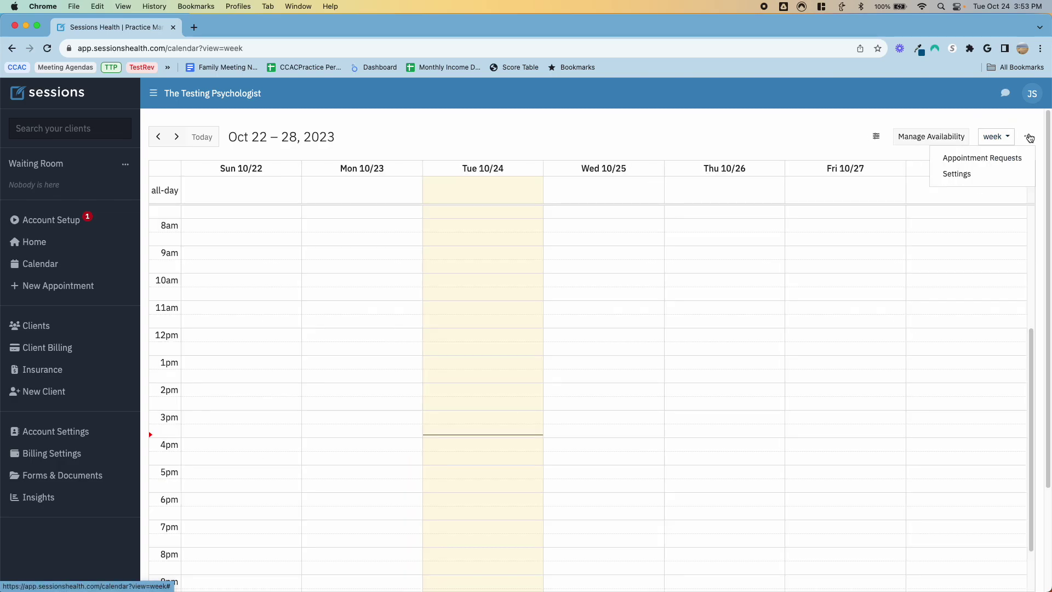
click(997, 160)
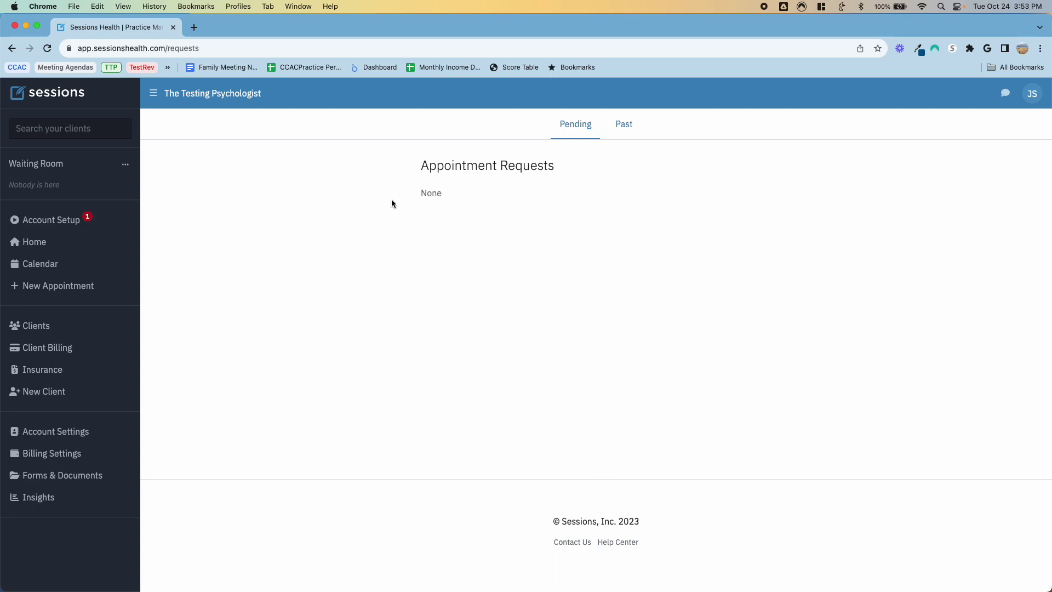
click(44, 262)
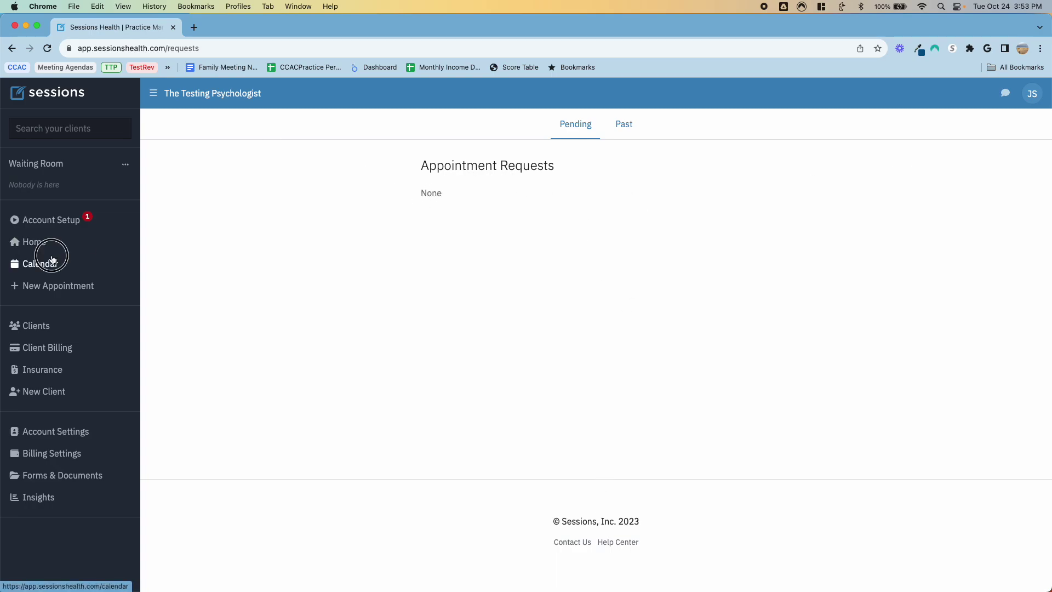
click(1027, 137)
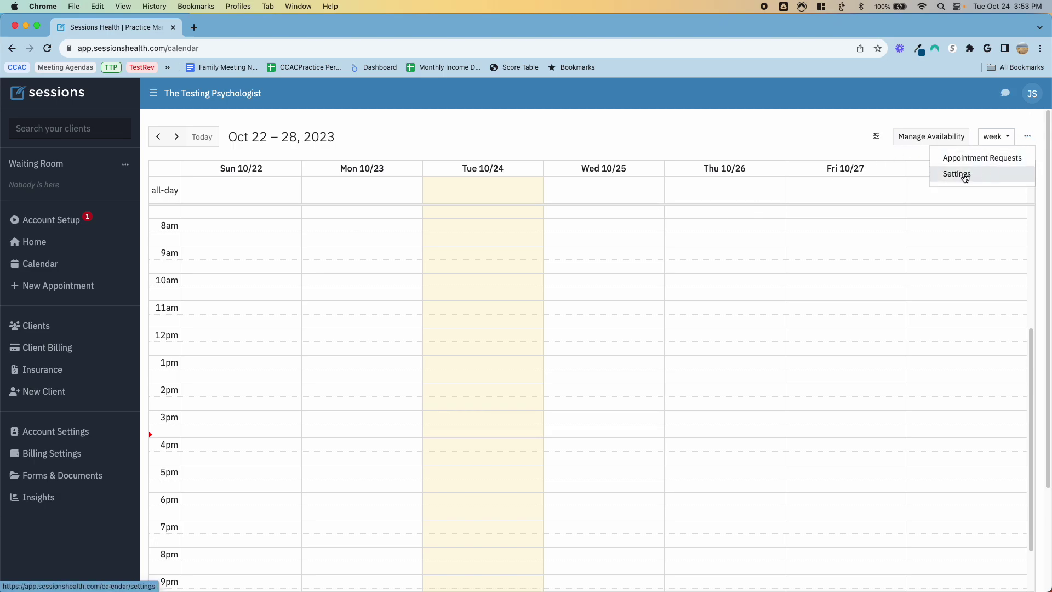
Step: Enable external calendar sync and show clients by initials, accepting the privacy warning
click(961, 172)
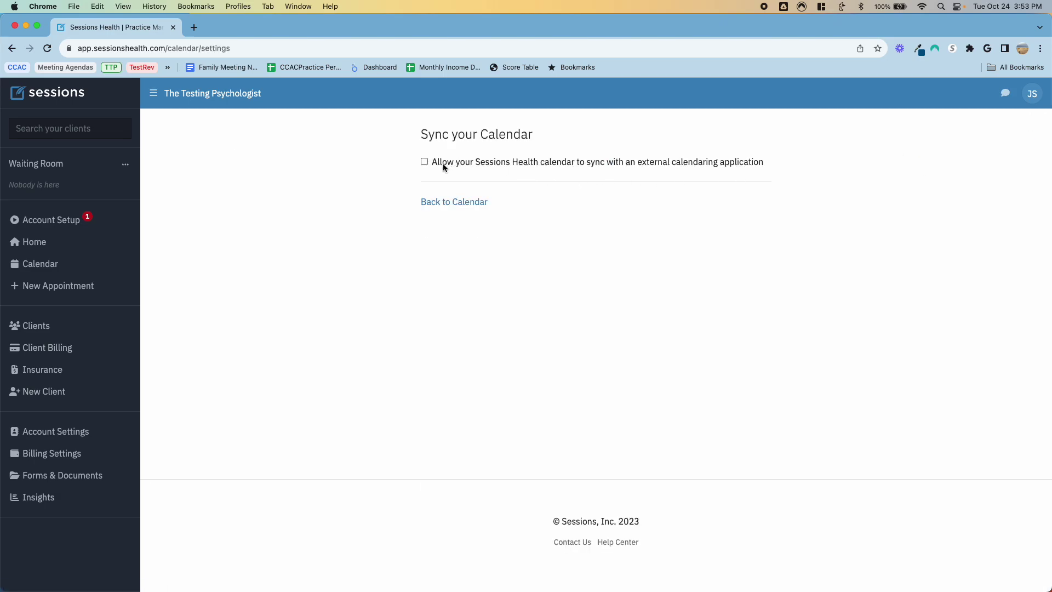
click(425, 162)
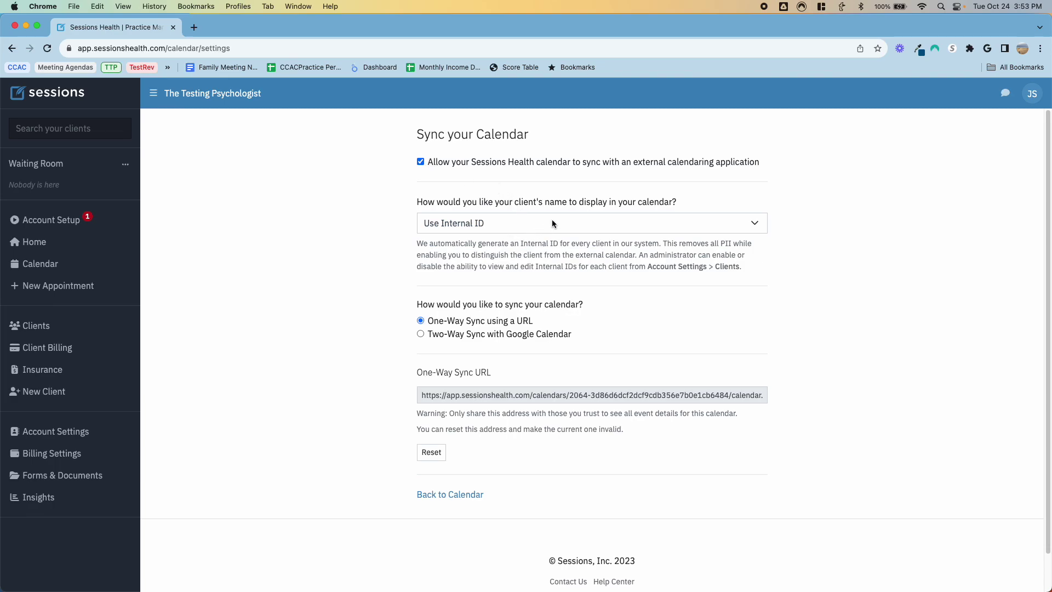
click(573, 222)
key(Escape)
click(489, 265)
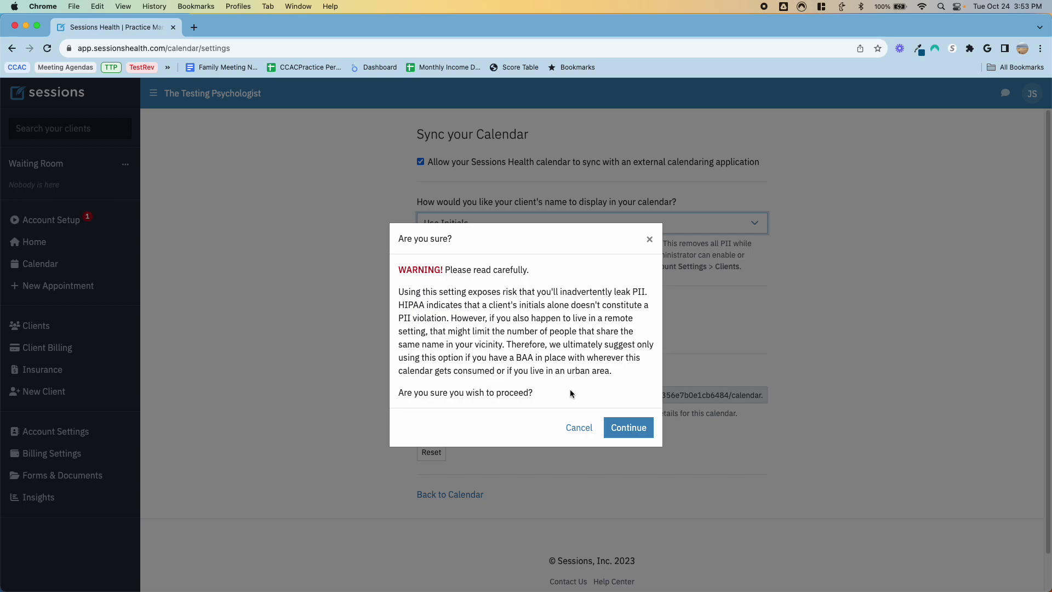
click(629, 427)
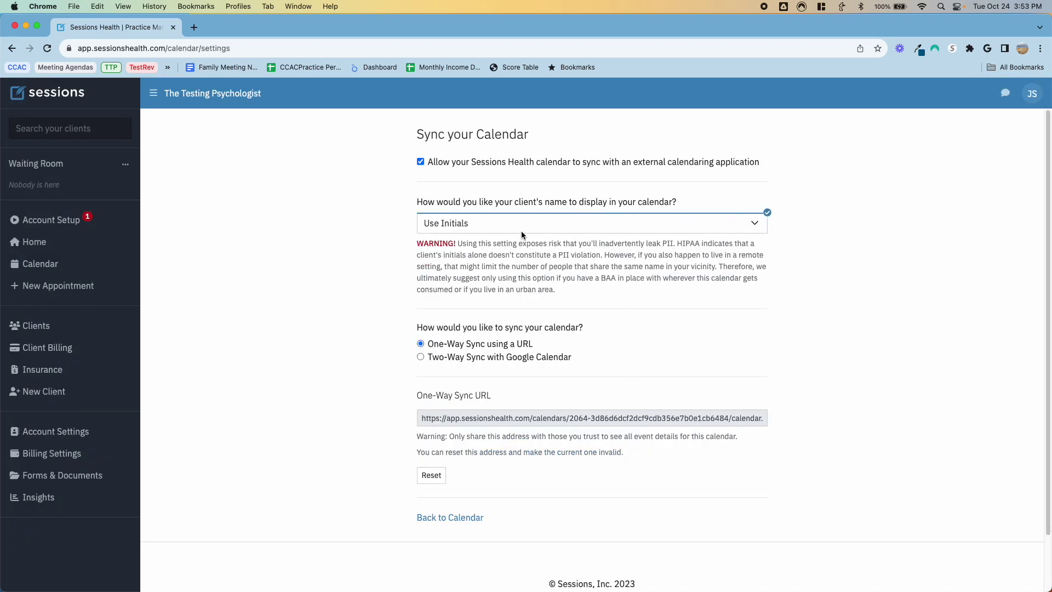
Step: Choose two-way Google Calendar sync and go back to the weekly calendar
click(420, 356)
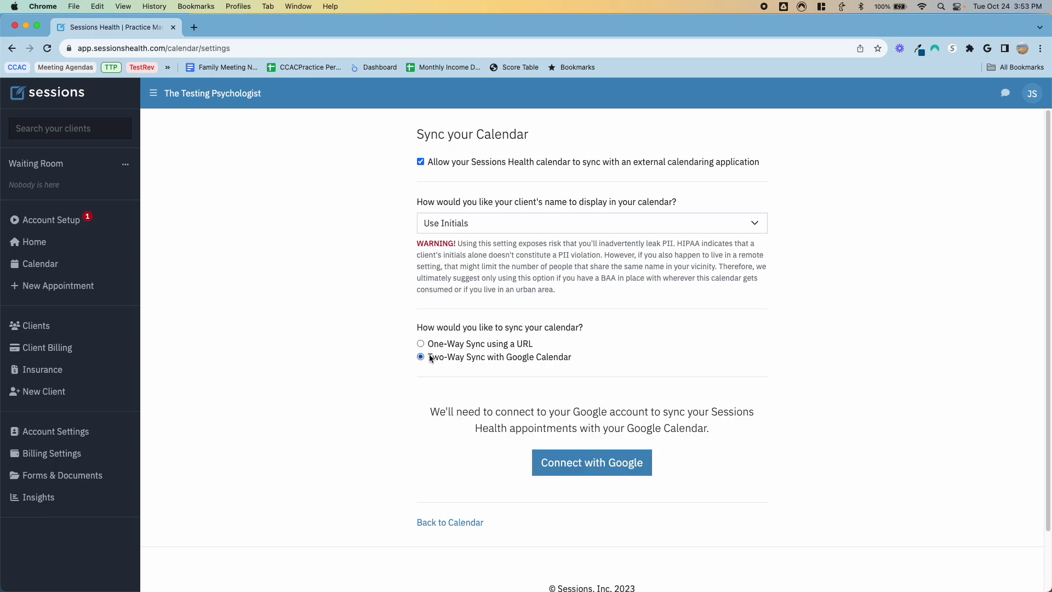
scroll(604, 314, down, 2)
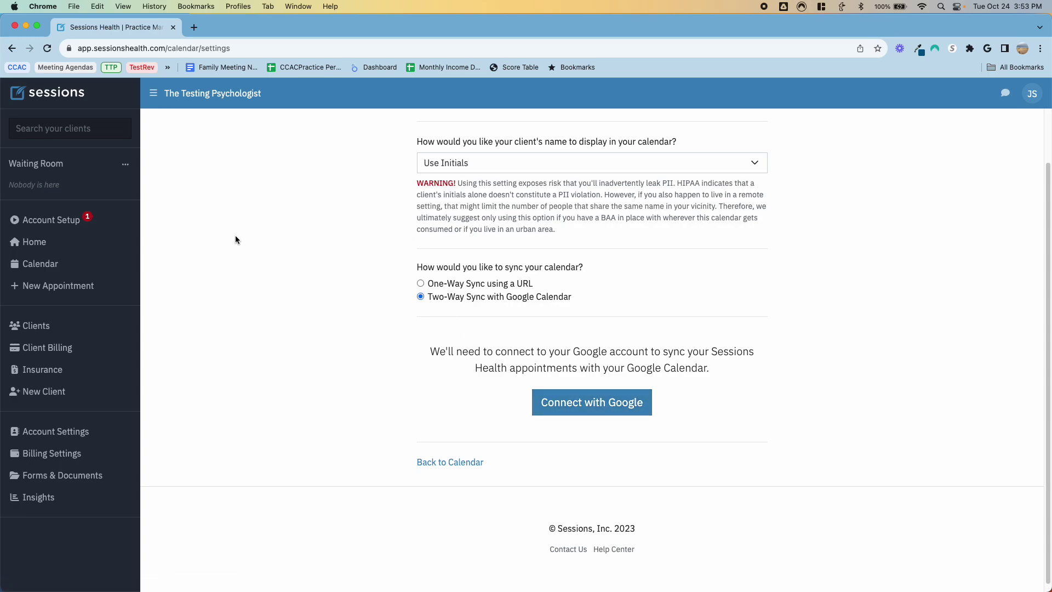
click(38, 266)
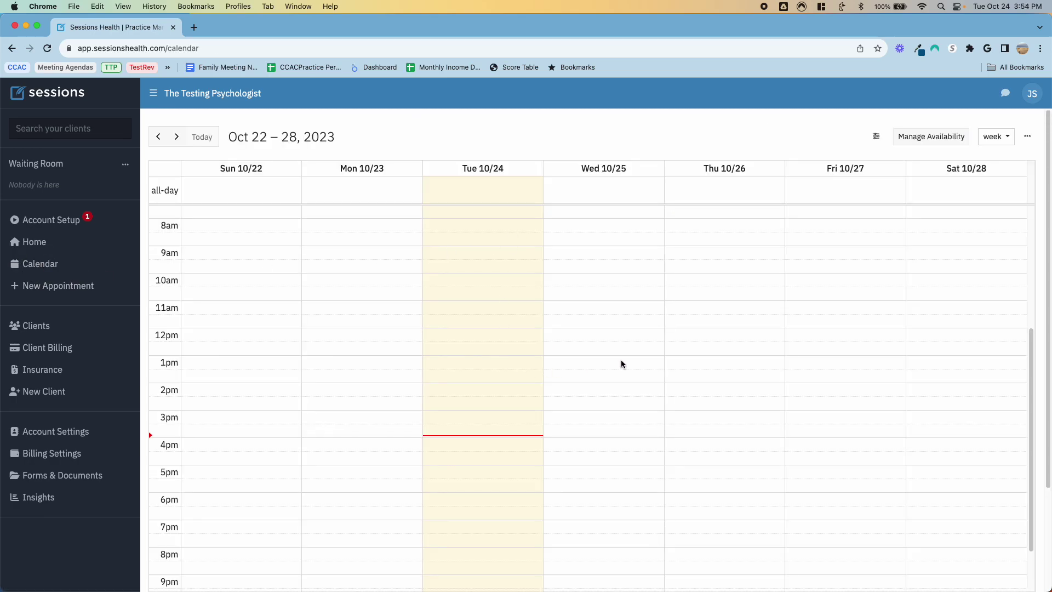
Step: Start a Client Session on Wed Oct 25 at 1:00pm for the test client
click(622, 363)
click(366, 159)
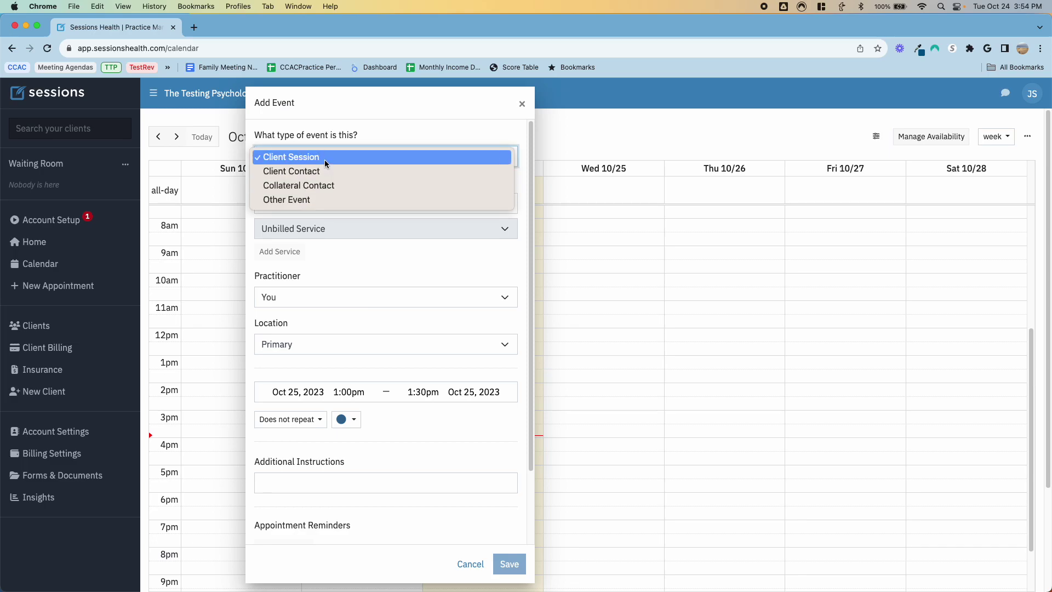
click(413, 121)
click(332, 203)
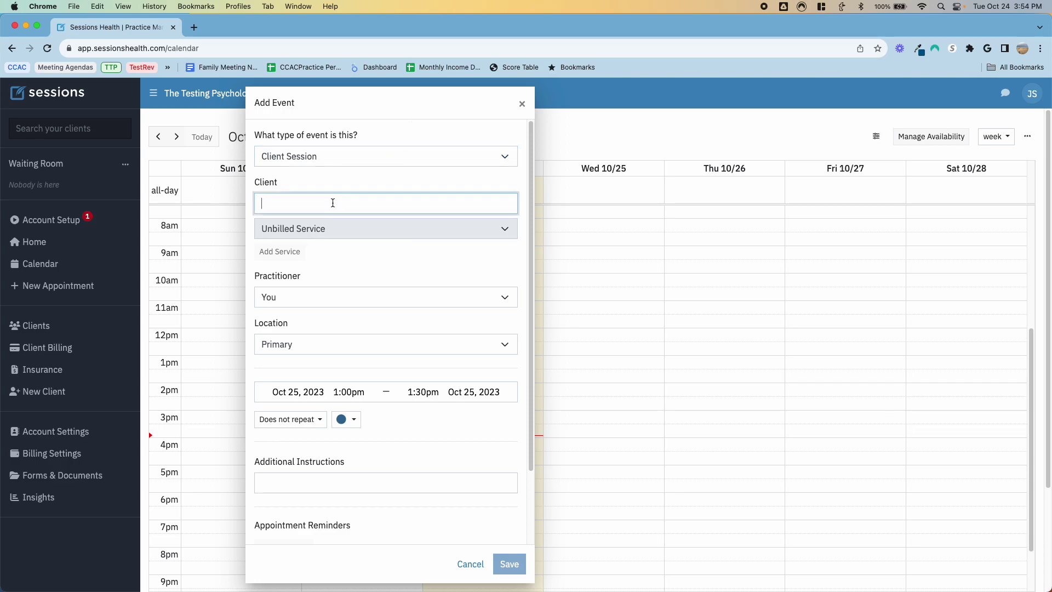
text(m\)
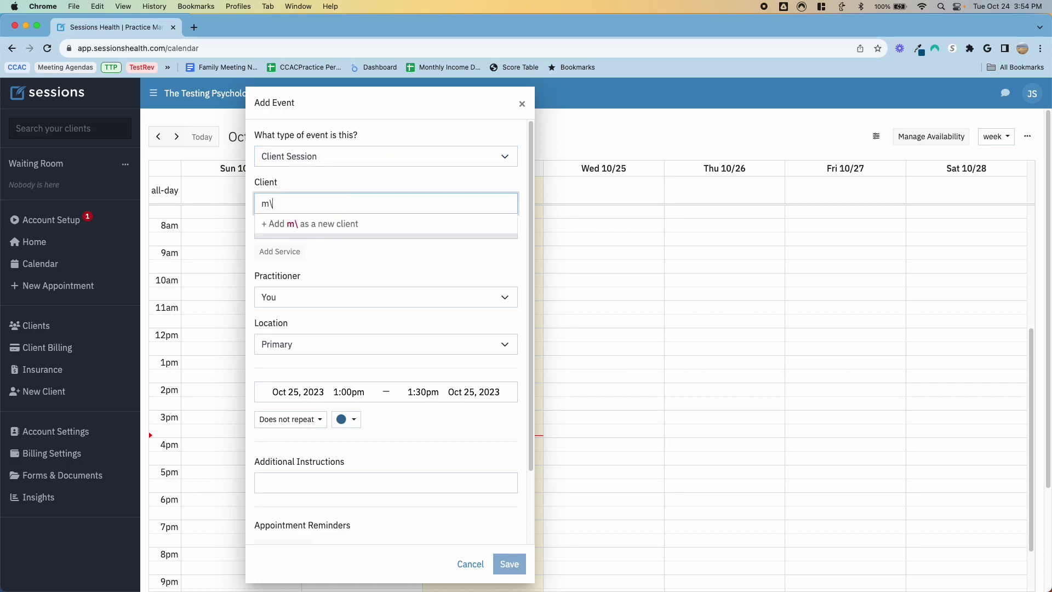
key(BackSpace)
key(BackSpace)
text(jeremy Test)
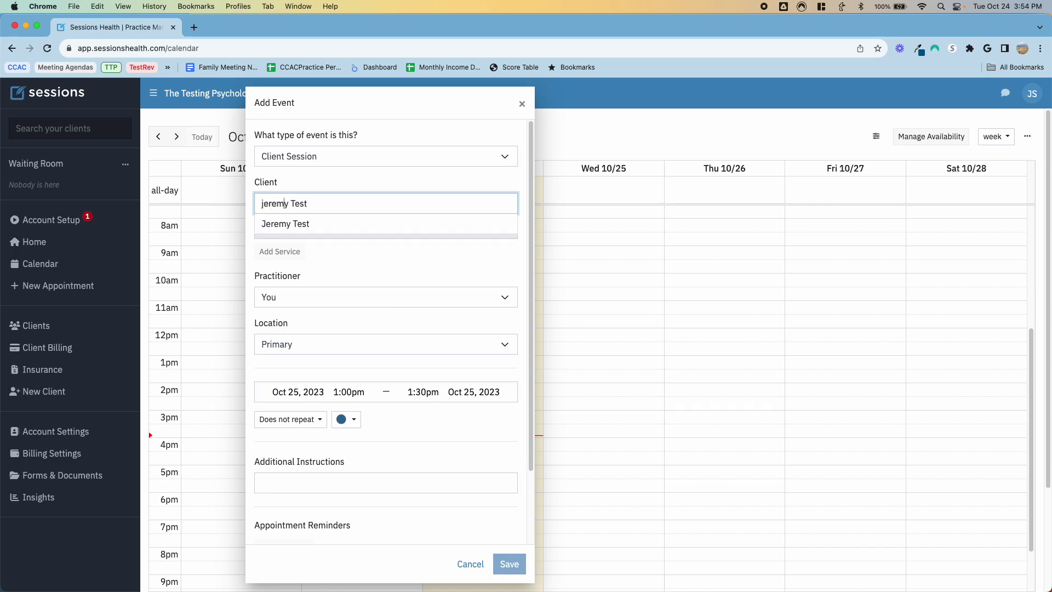
click(308, 229)
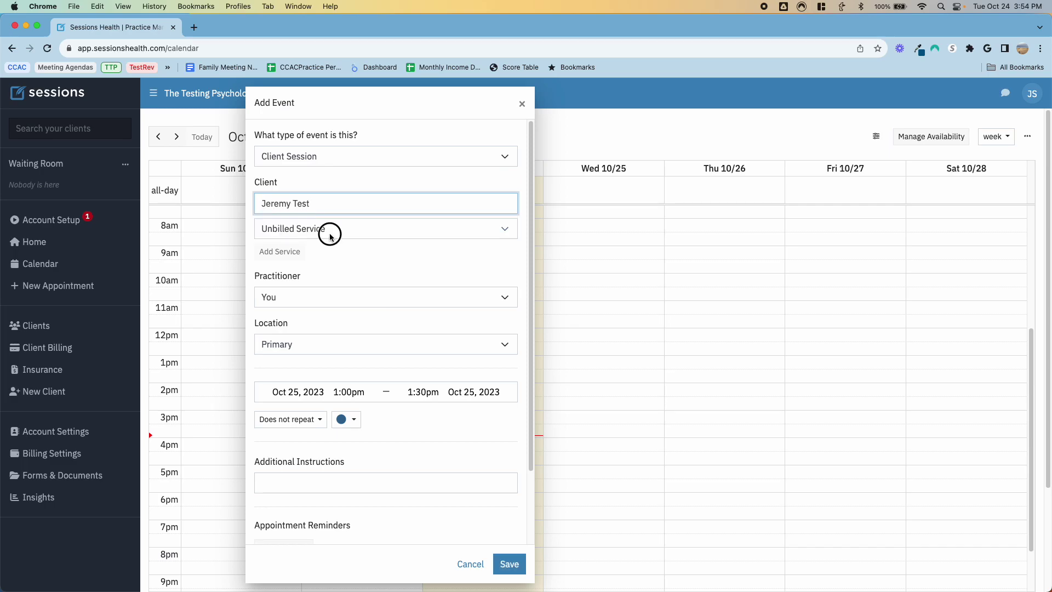
Step: Bill 90791 Psychiatric Diagnostic Evaluation and keep yourself as practitioner
click(330, 235)
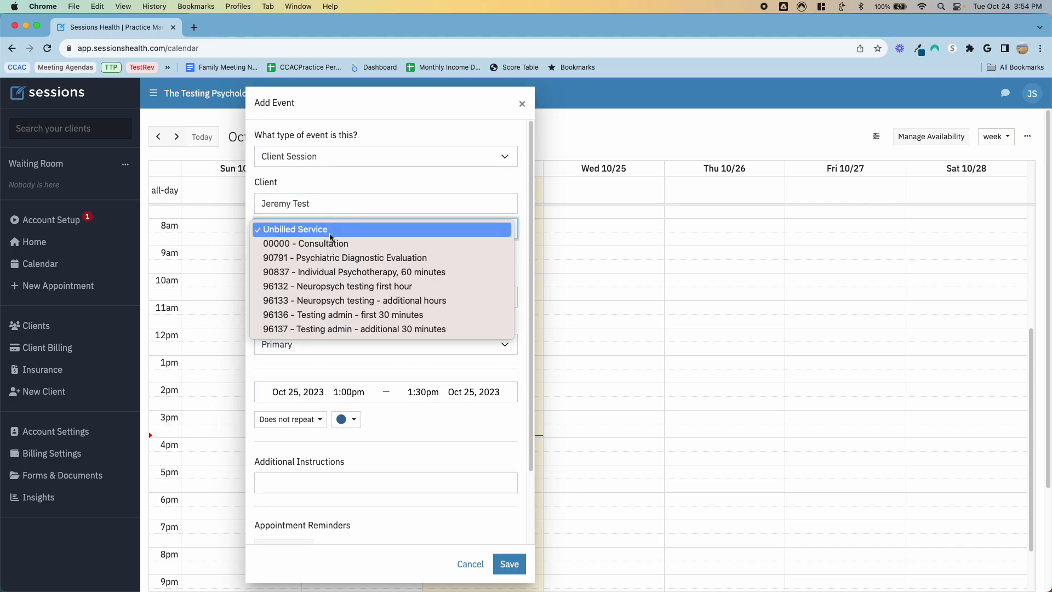
click(354, 258)
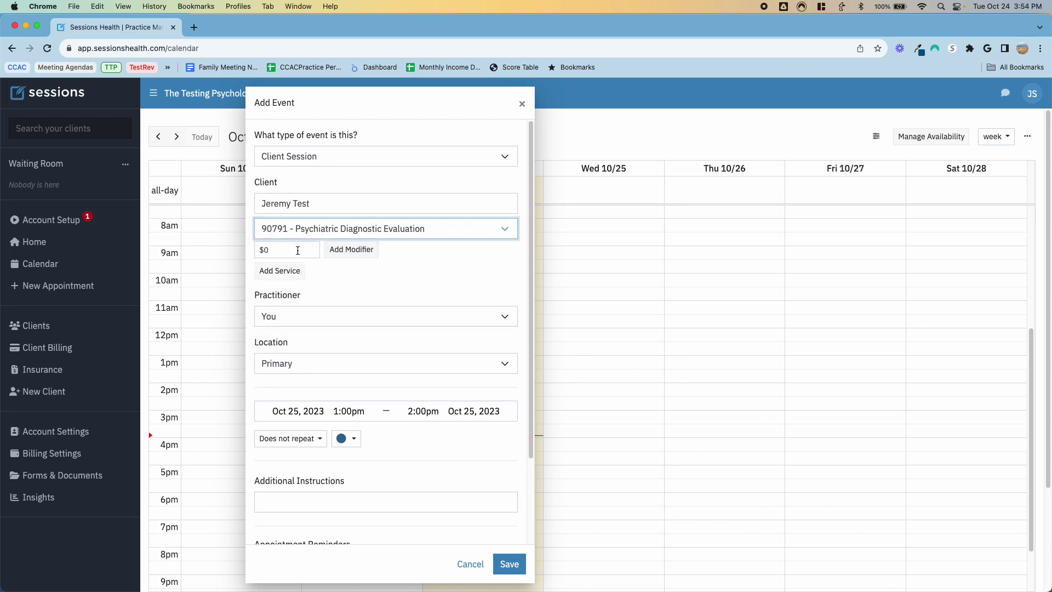
click(265, 250)
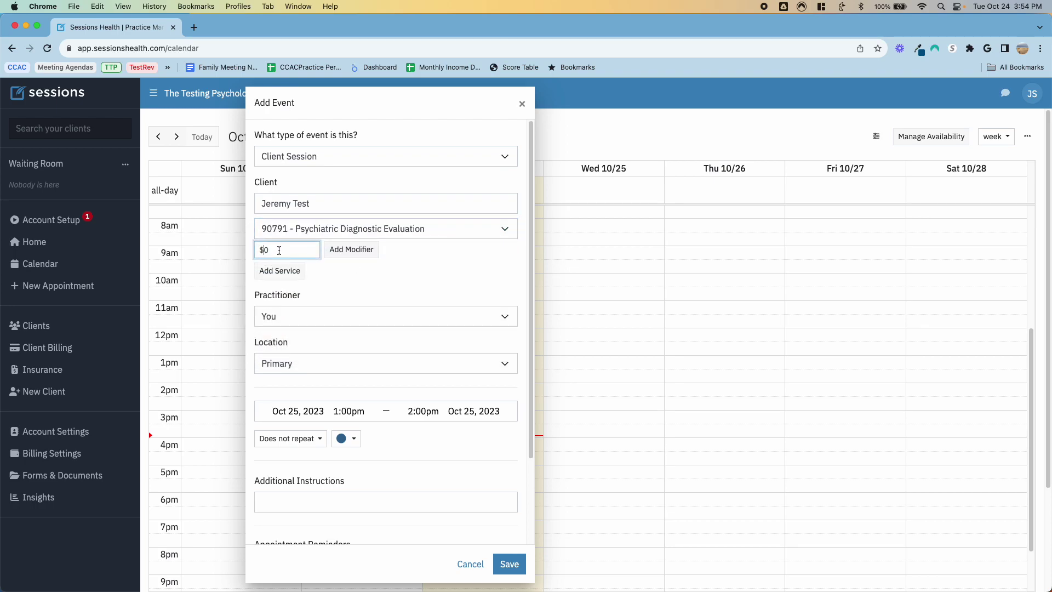
click(371, 230)
click(370, 230)
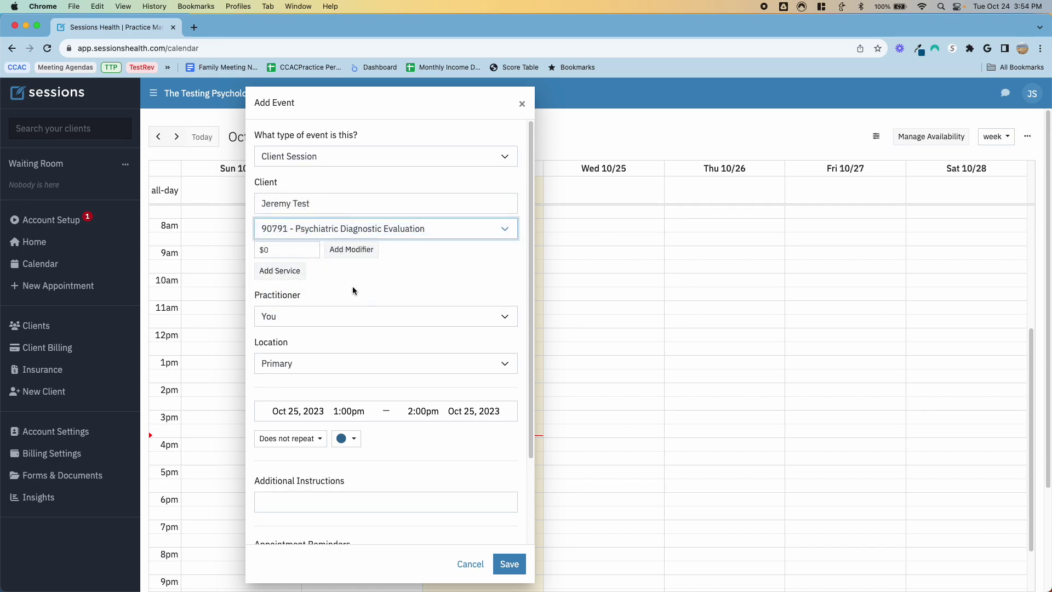
scroll(333, 299, down, 3)
click(318, 215)
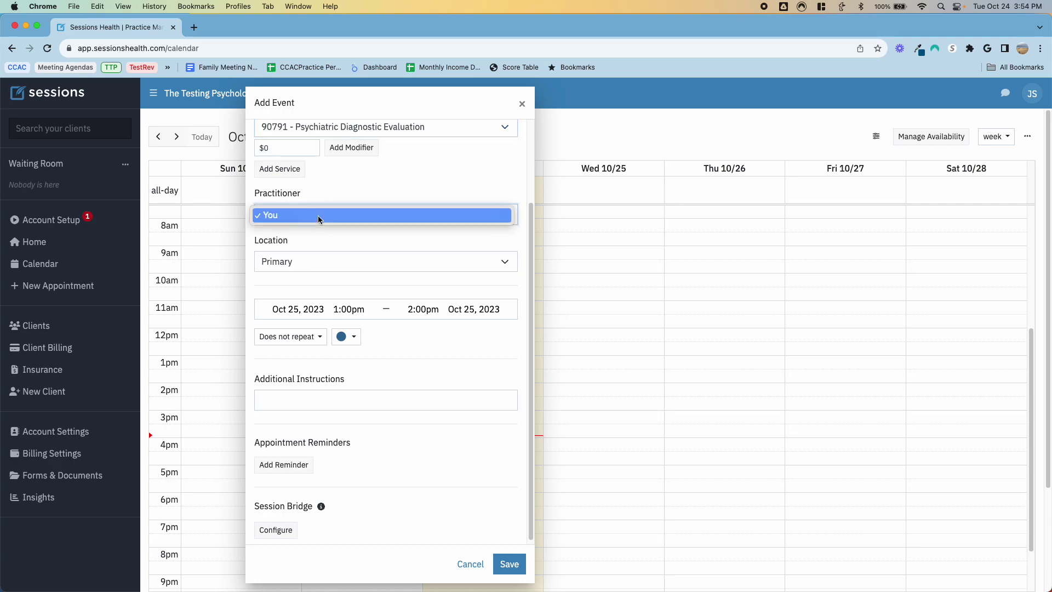
click(316, 274)
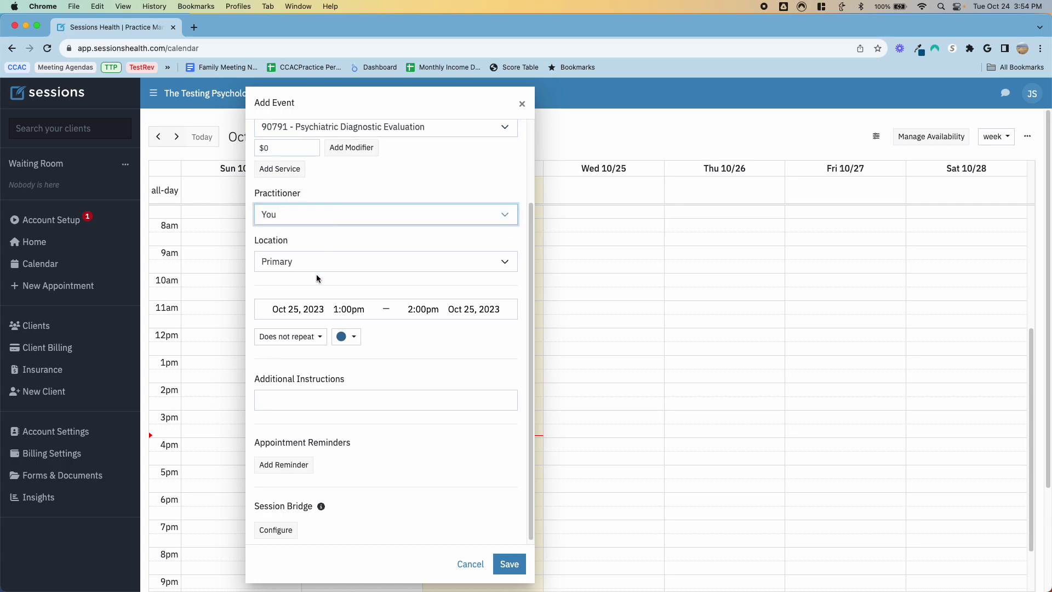
Step: Set the session end to 3:00pm, add a reminder, and save the appointment
click(398, 310)
click(455, 313)
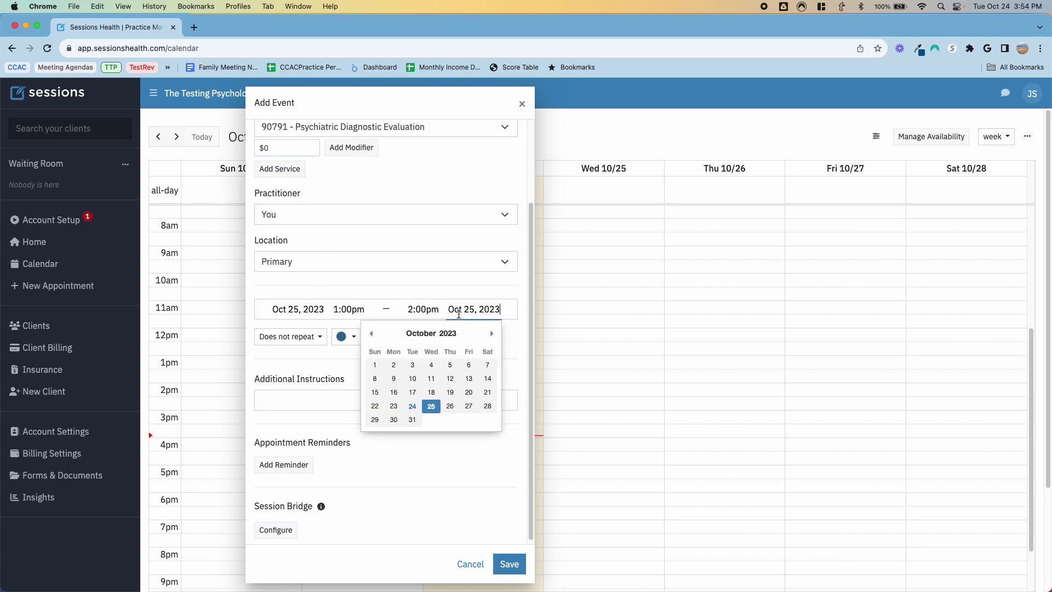
click(418, 311)
click(427, 378)
scroll(375, 345, up, 1)
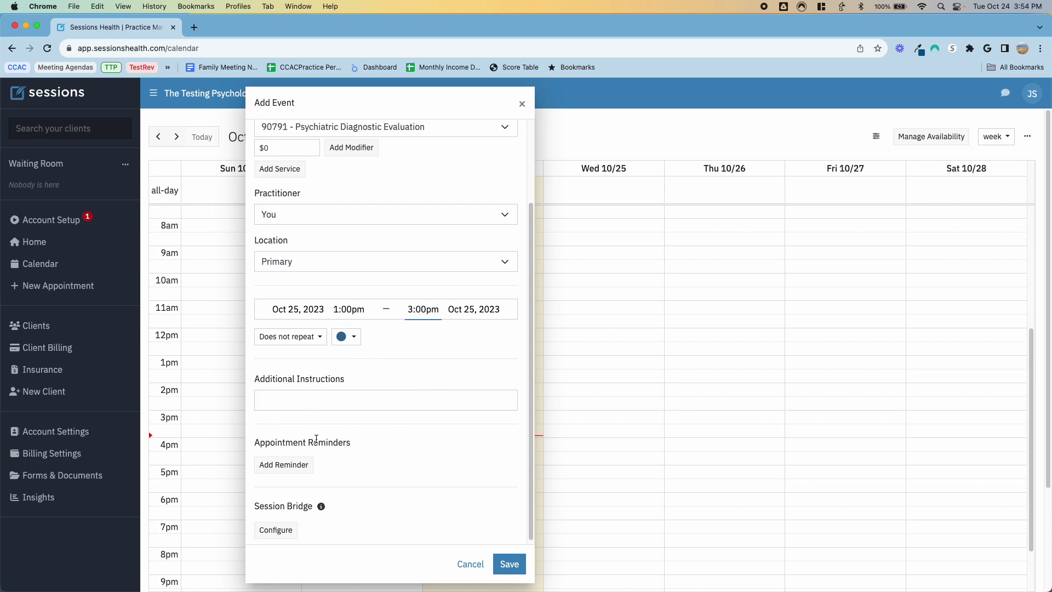
scroll(311, 439, down, 1)
click(303, 462)
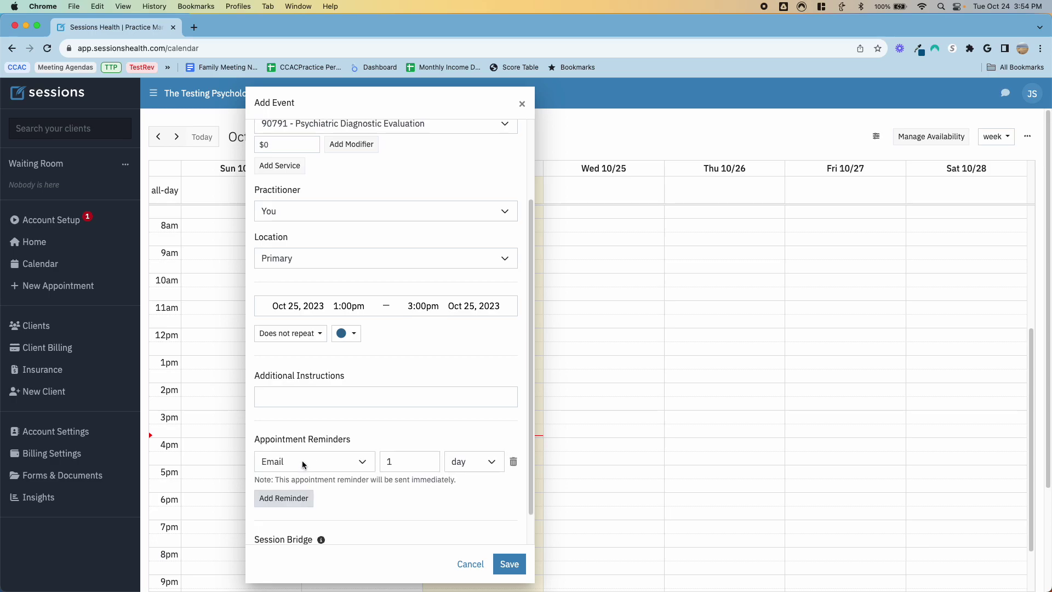
scroll(360, 493, down, 1)
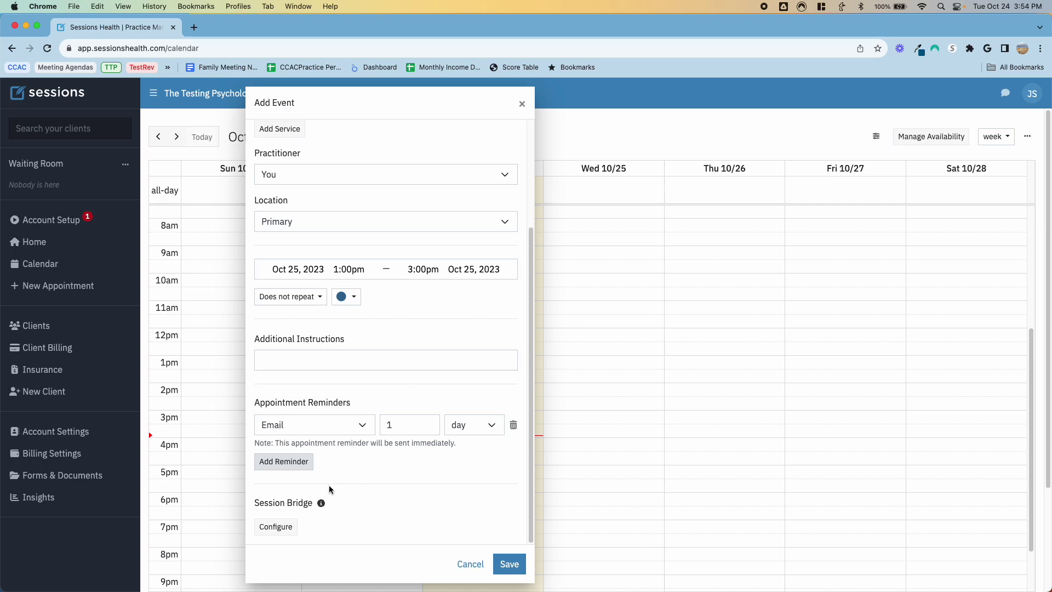
mouse_move(322, 505)
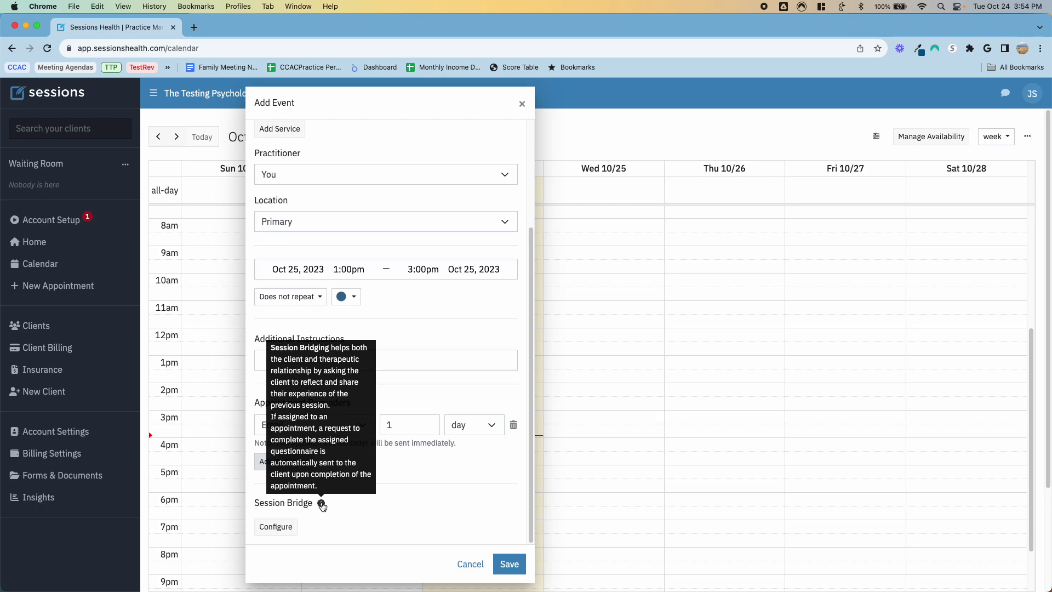
click(510, 564)
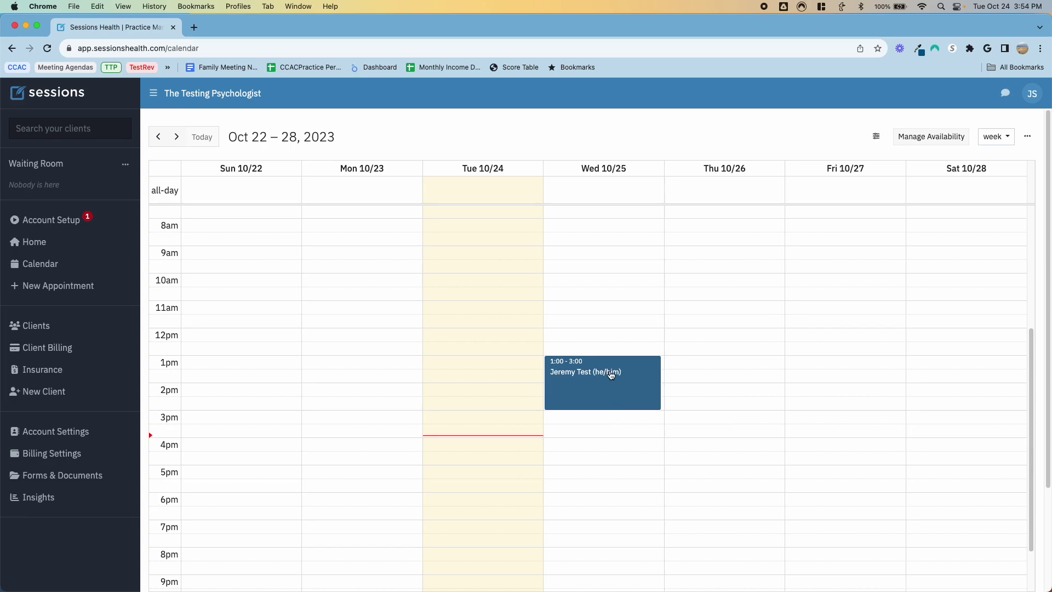
Step: Start a Client Session on Thu Oct 26 at 9:00am for the test client
click(772, 252)
click(525, 159)
click(521, 158)
click(454, 206)
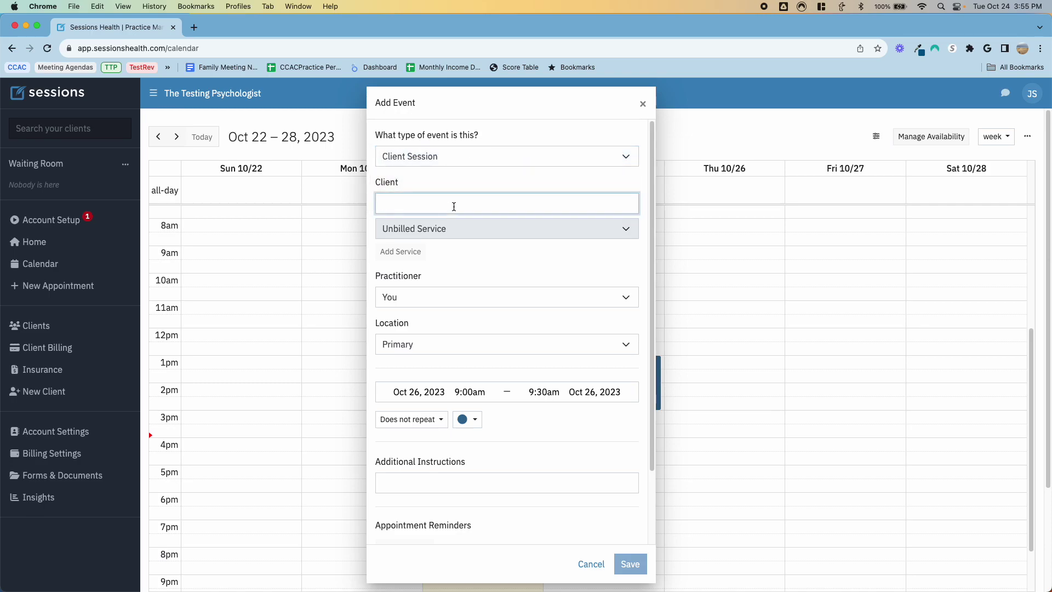
text(Jeremy Test)
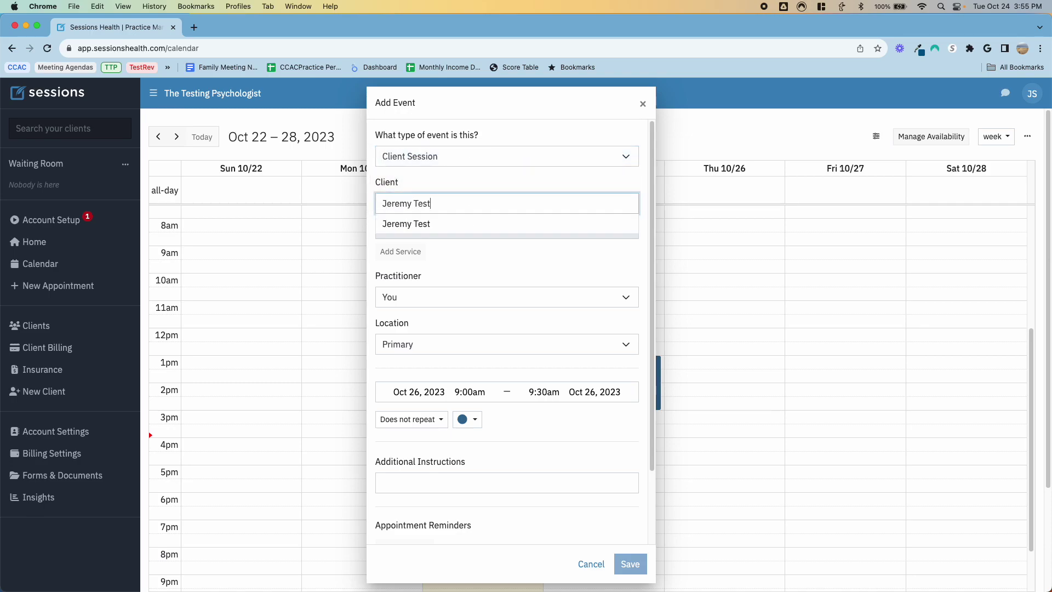
key(Tab)
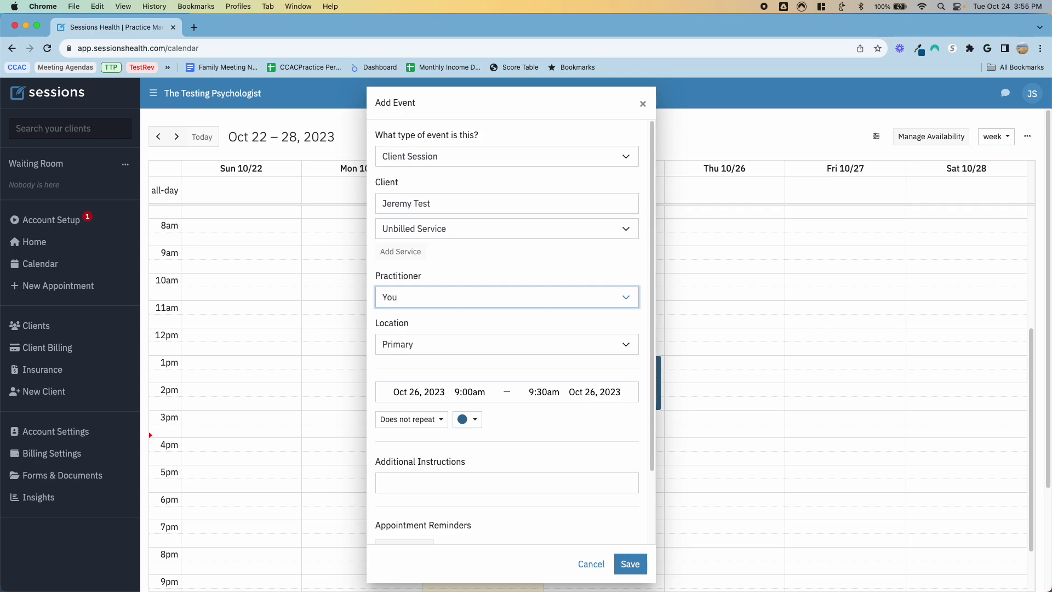
Step: Bill 96136 once and add 96137 Testing admin with 7 units
key(shift+Tab)
key(shift+Tab)
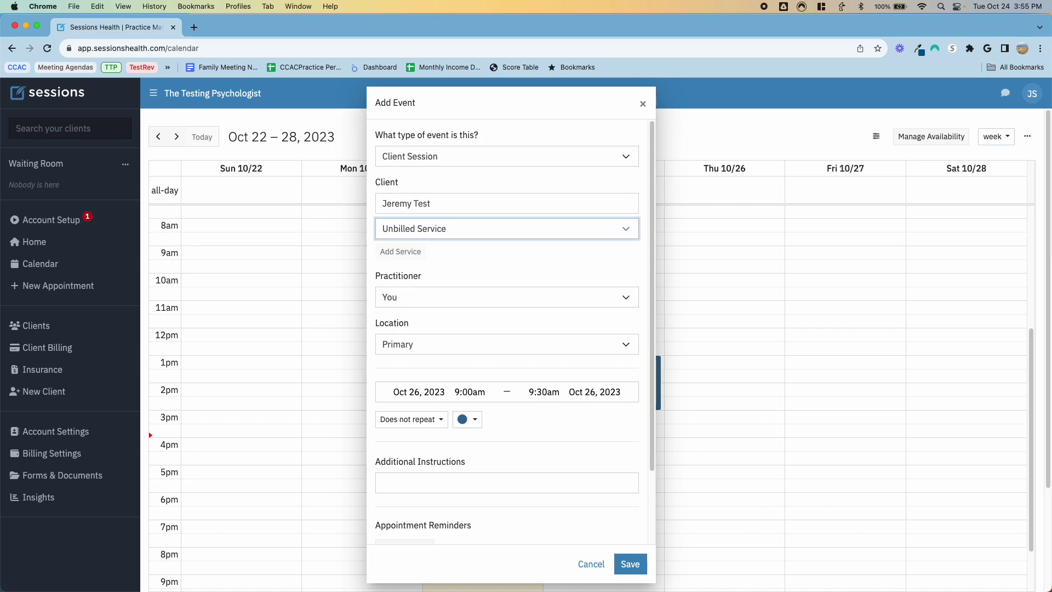
key(Down)
key(Down)
key(Down)
key(Down)
key(Down)
key(Down)
key(Down)
key(Return)
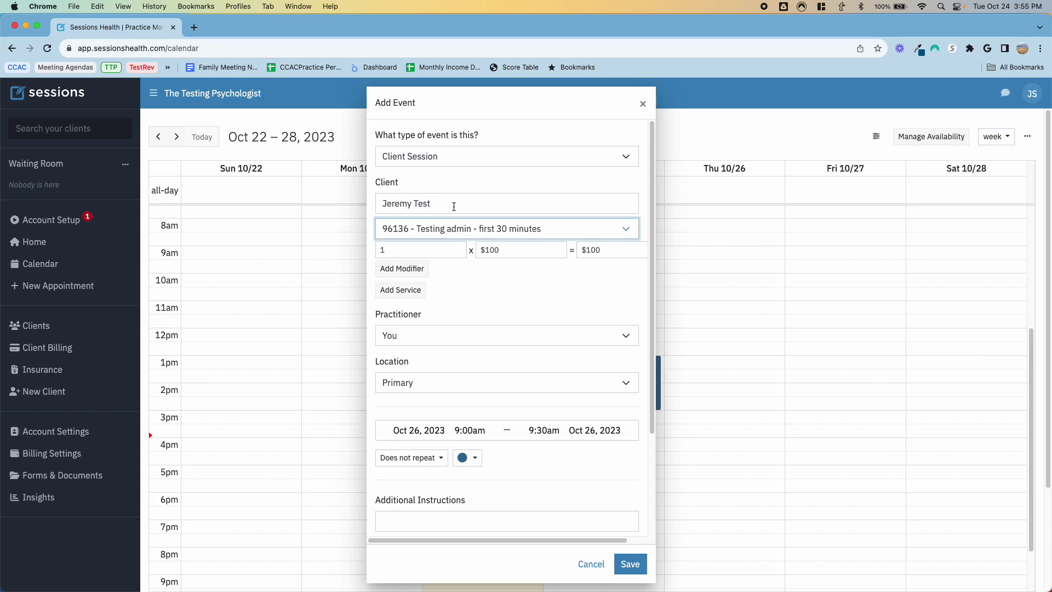
click(417, 247)
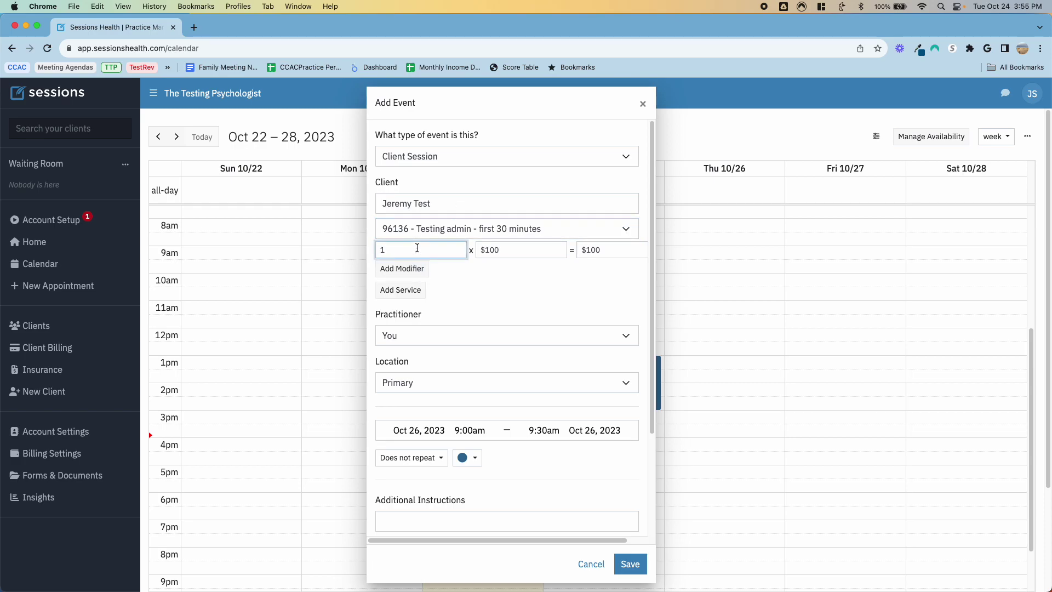
click(417, 291)
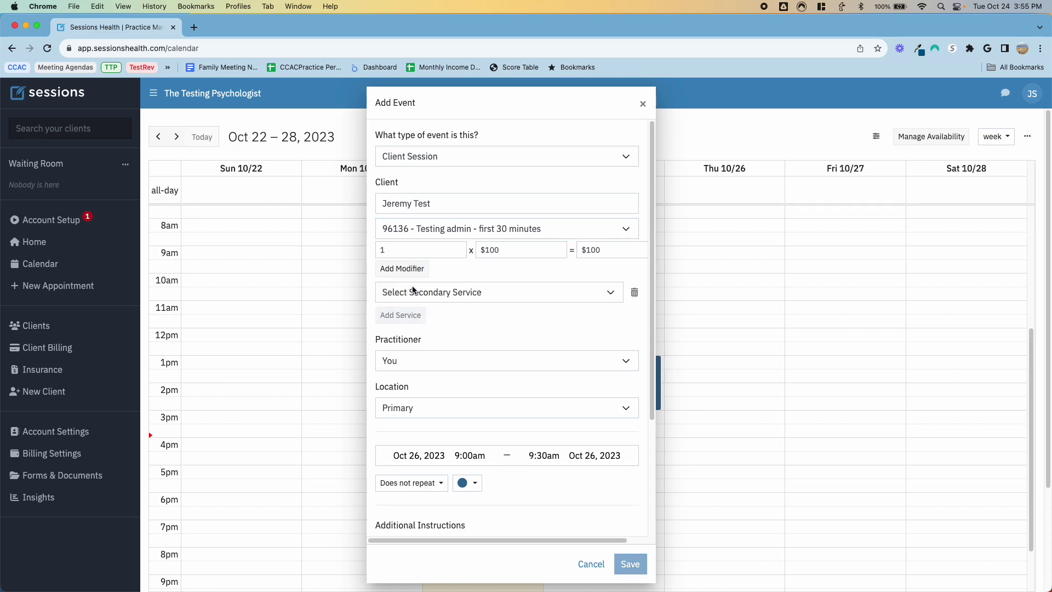
click(443, 293)
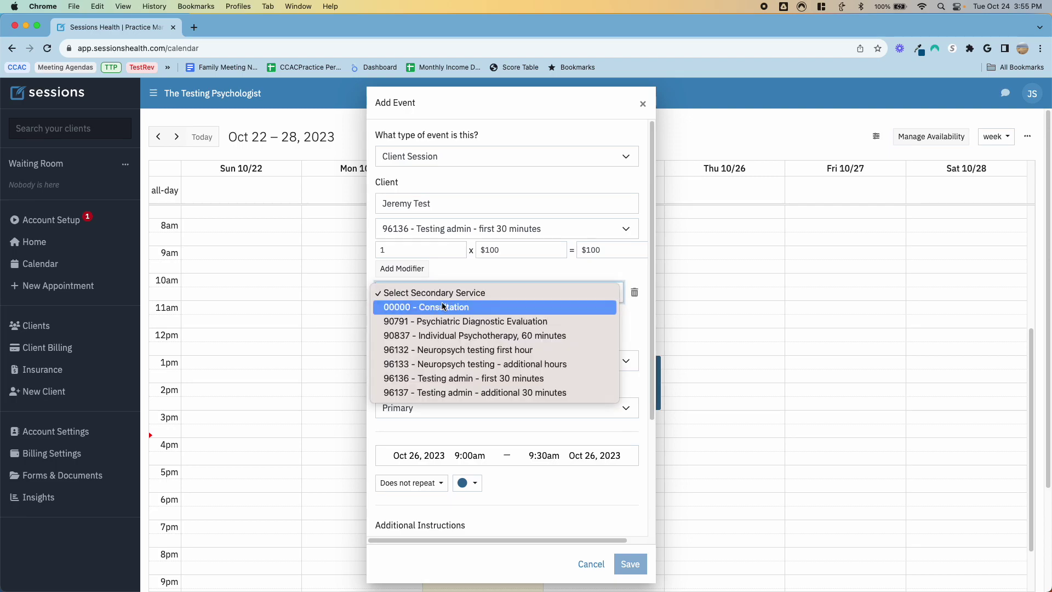
click(463, 393)
click(407, 315)
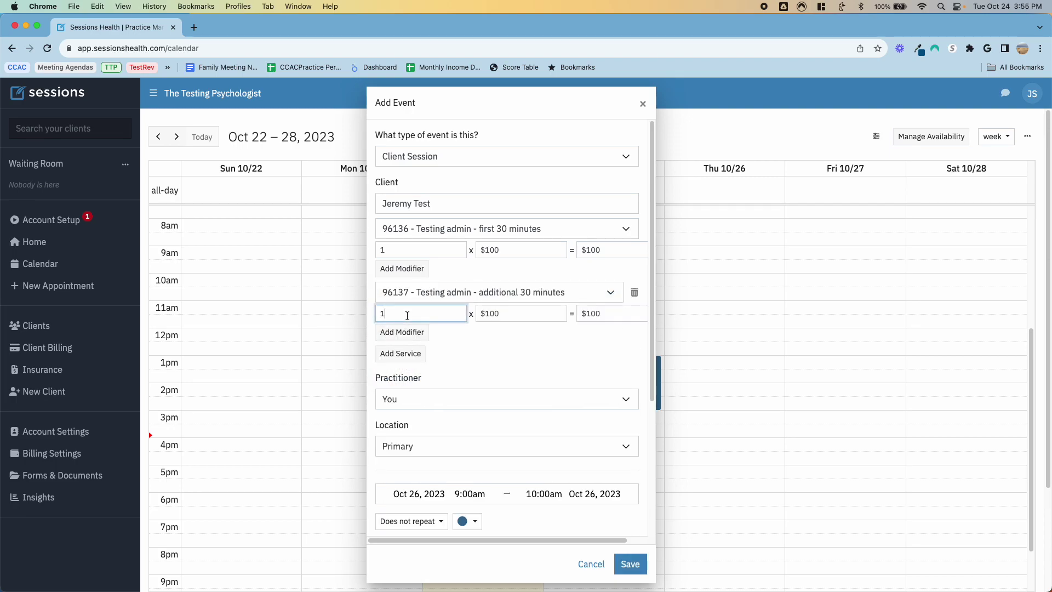
key(BackSpace)
text(7)
key(Tab)
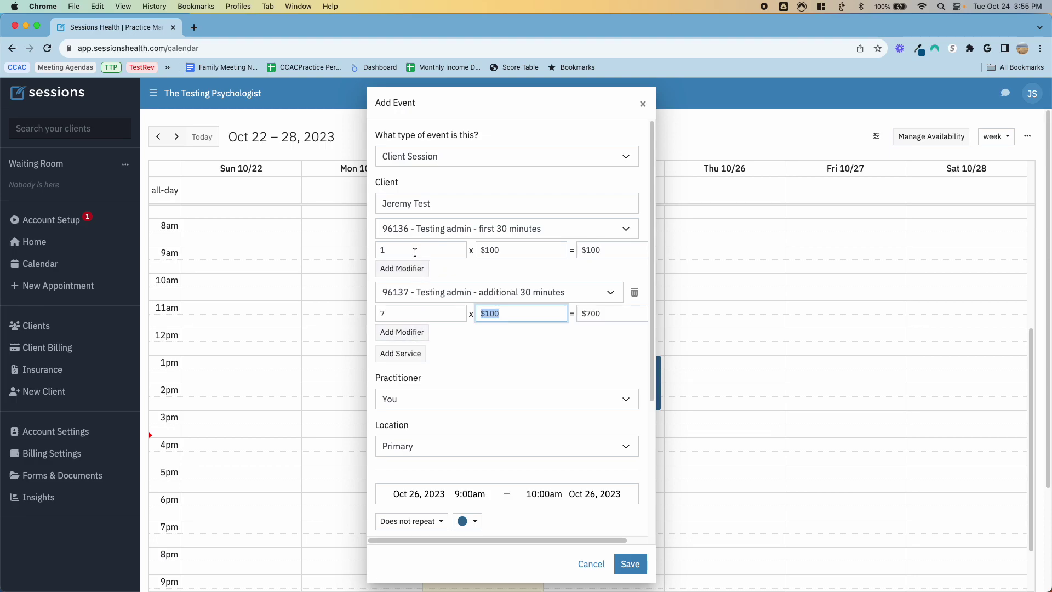
Step: Set the session end to 3:00pm and save the Thursday appointment
scroll(488, 337, down, 3)
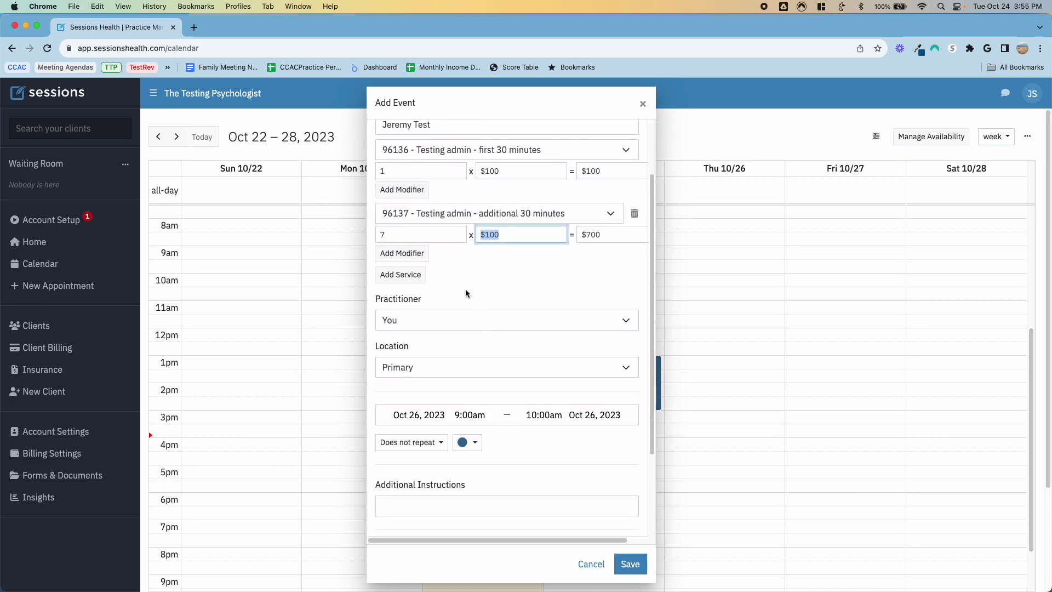
scroll(498, 343, down, 2)
click(542, 359)
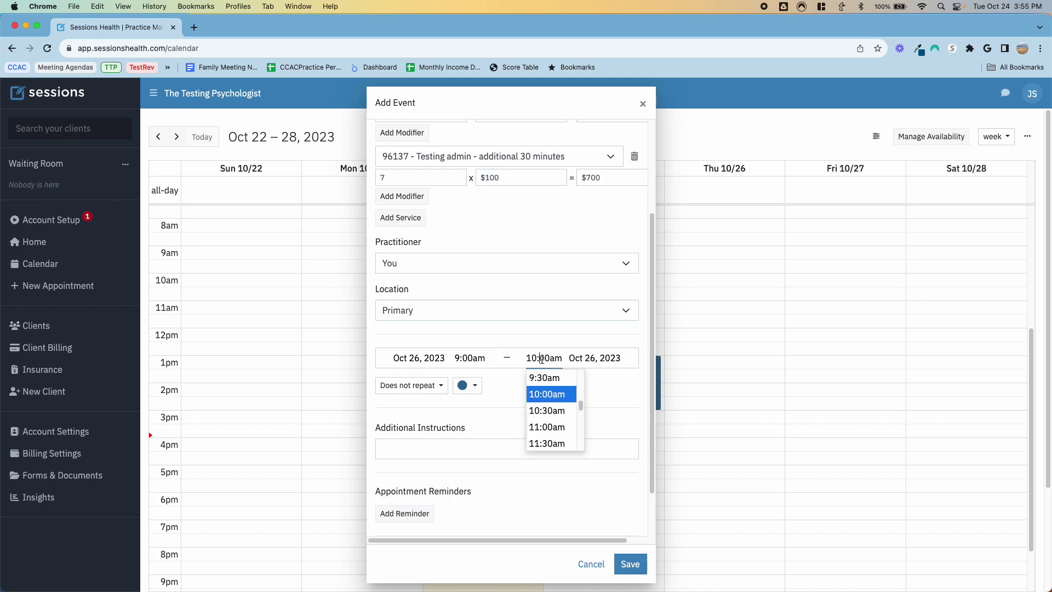
scroll(554, 413, down, 5)
scroll(553, 412, up, 3)
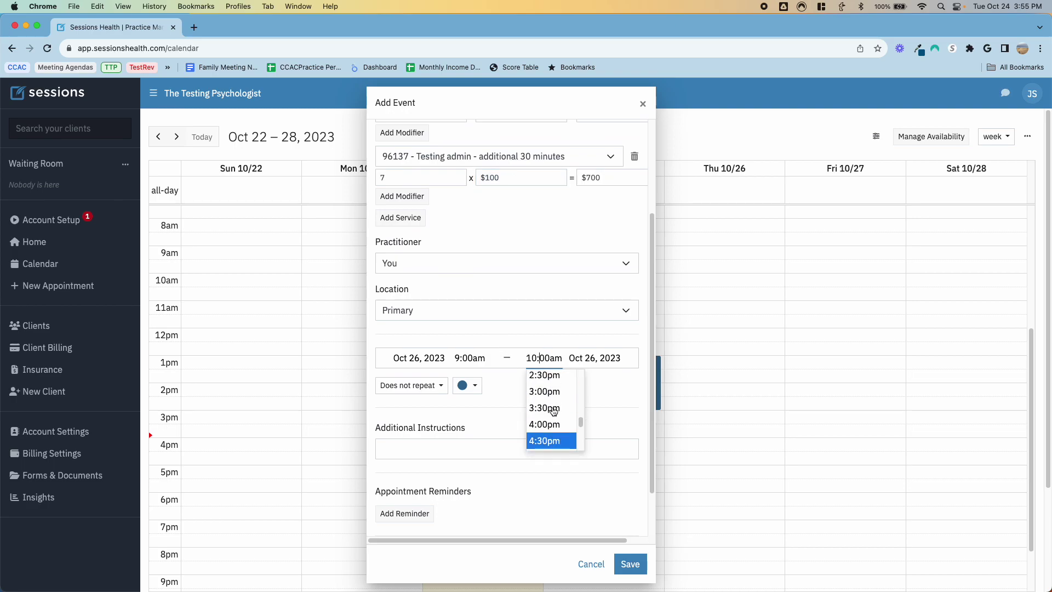
click(548, 445)
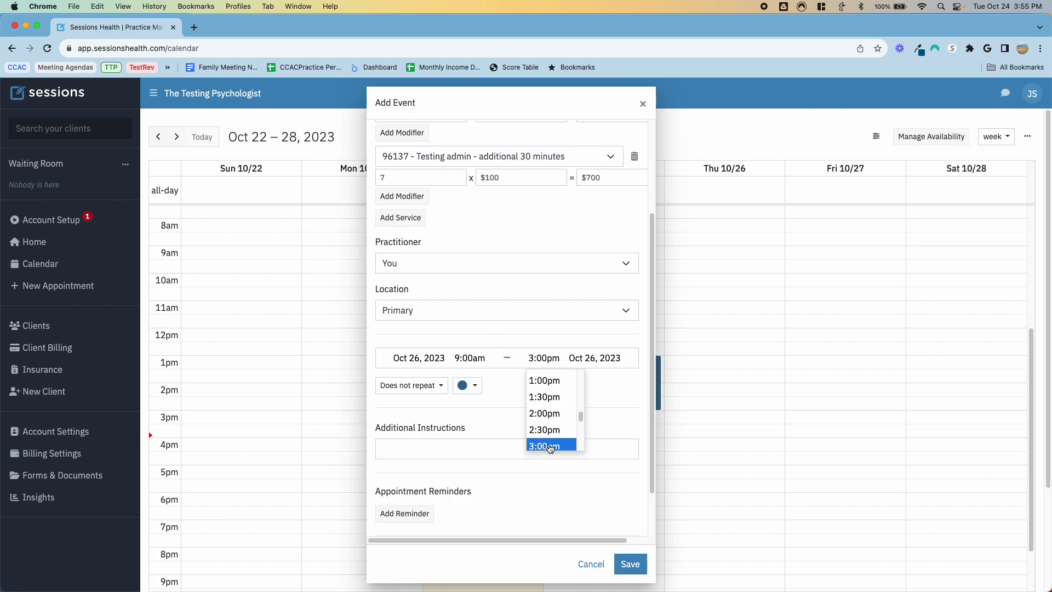
scroll(524, 411, down, 2)
click(630, 560)
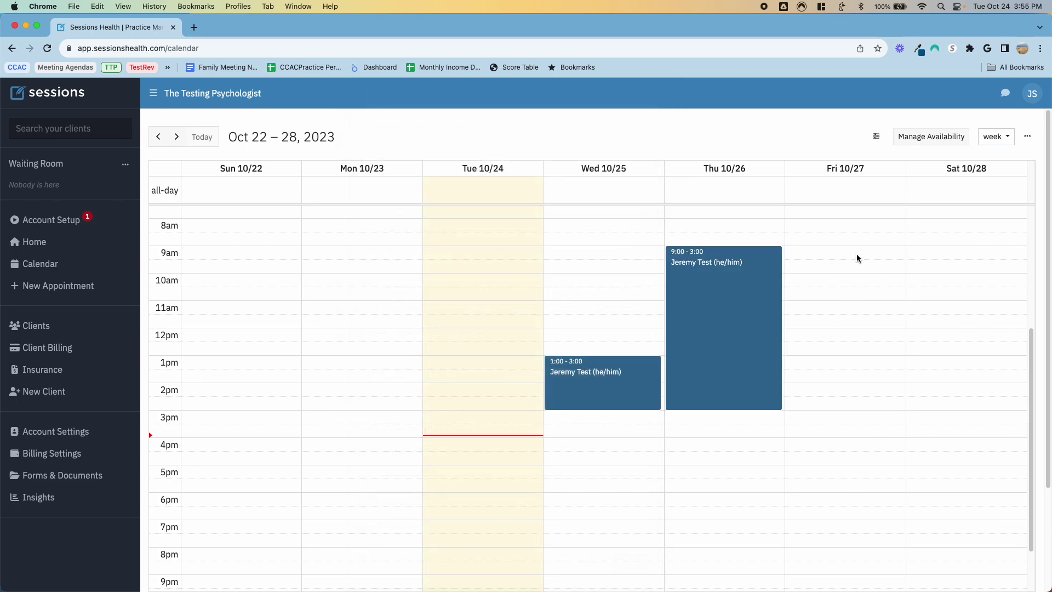
Step: Start a Client Session on Fri Oct 27 at 1:00pm for the test client
click(857, 360)
click(605, 155)
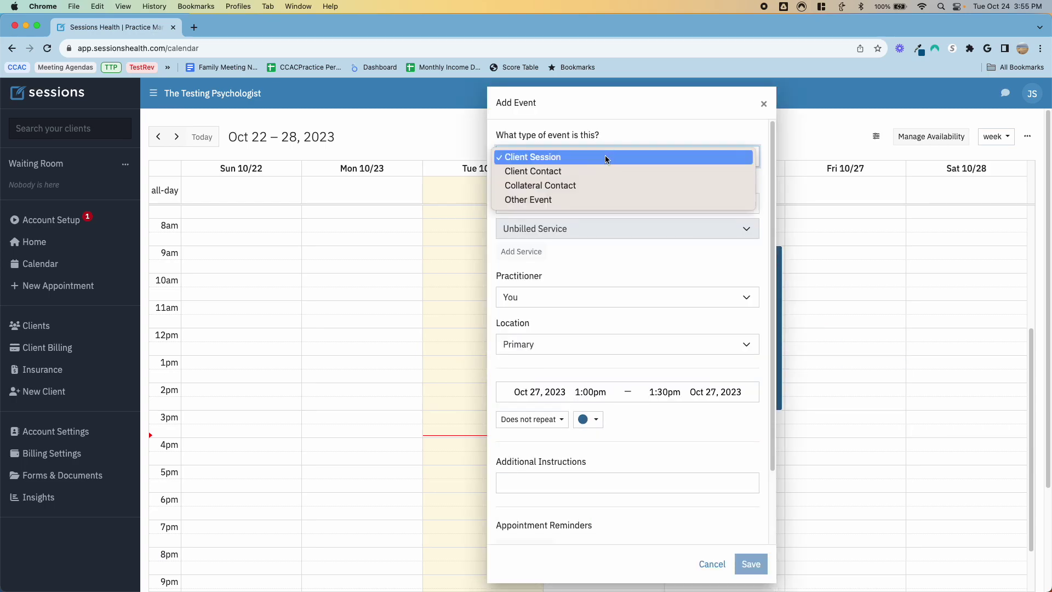
click(605, 156)
click(564, 201)
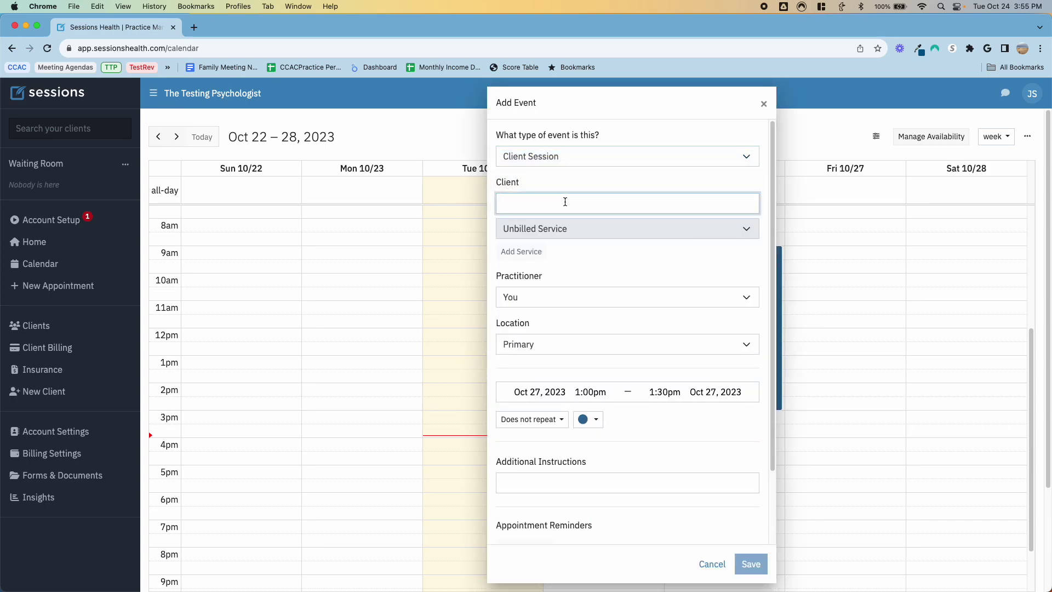
text(jeremy Test)
click(551, 226)
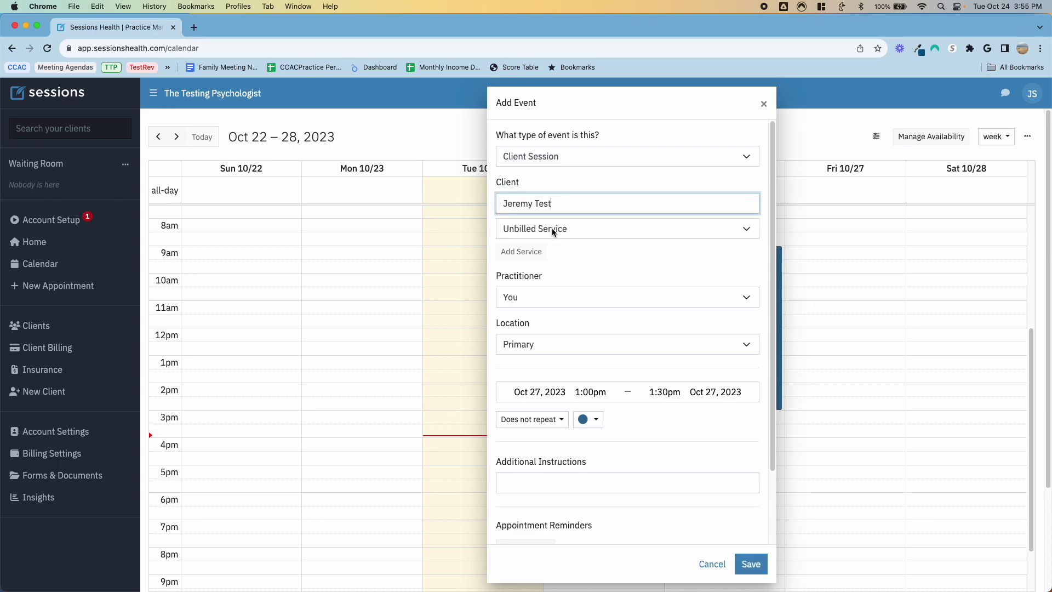
Step: Bill 96132 Neuropsych testing once and add 96133 with 7 units
click(551, 228)
click(571, 285)
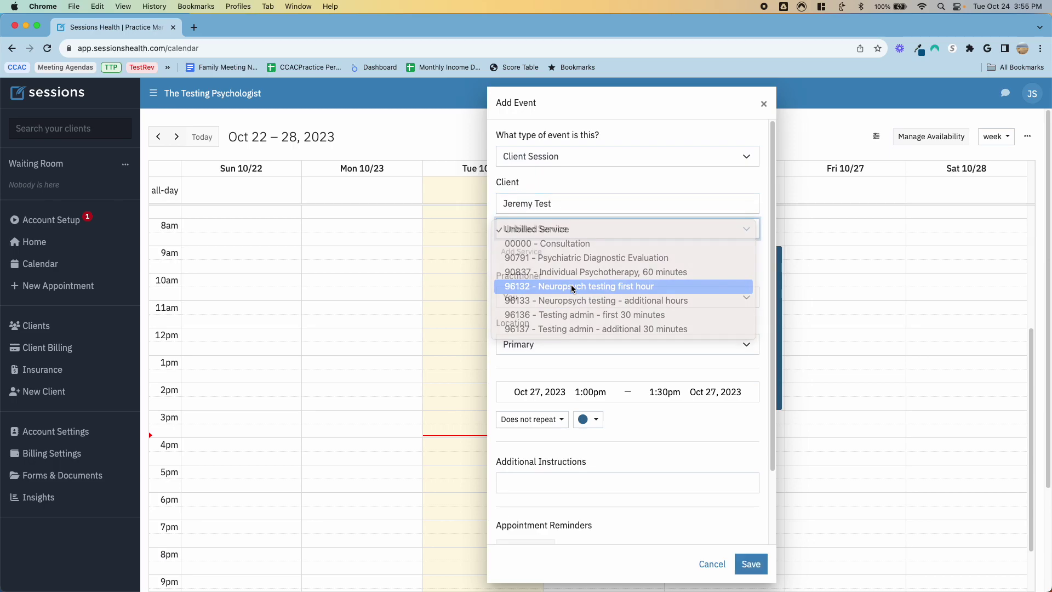
click(521, 289)
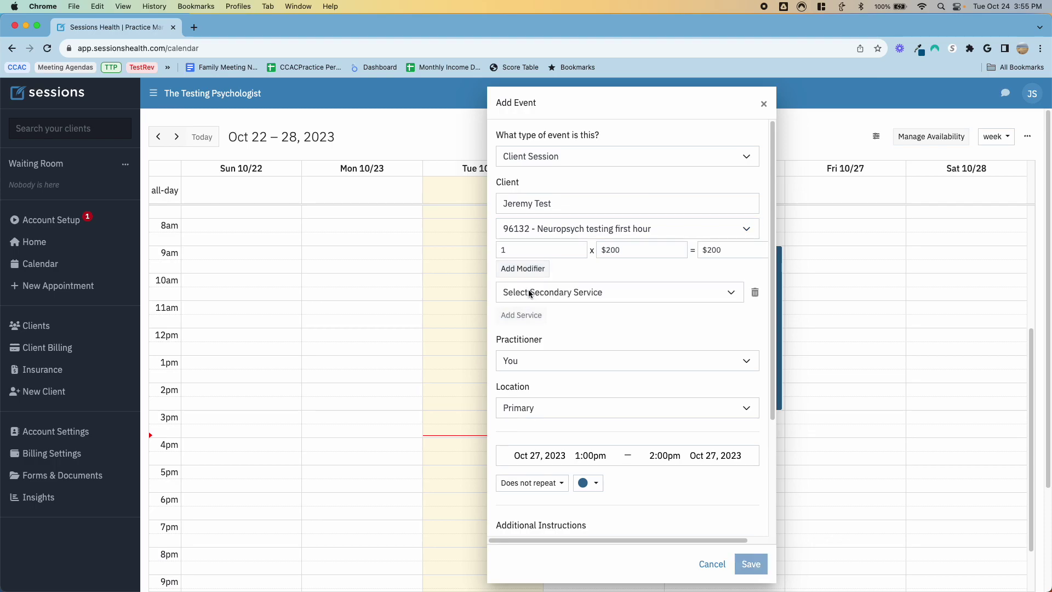
click(528, 290)
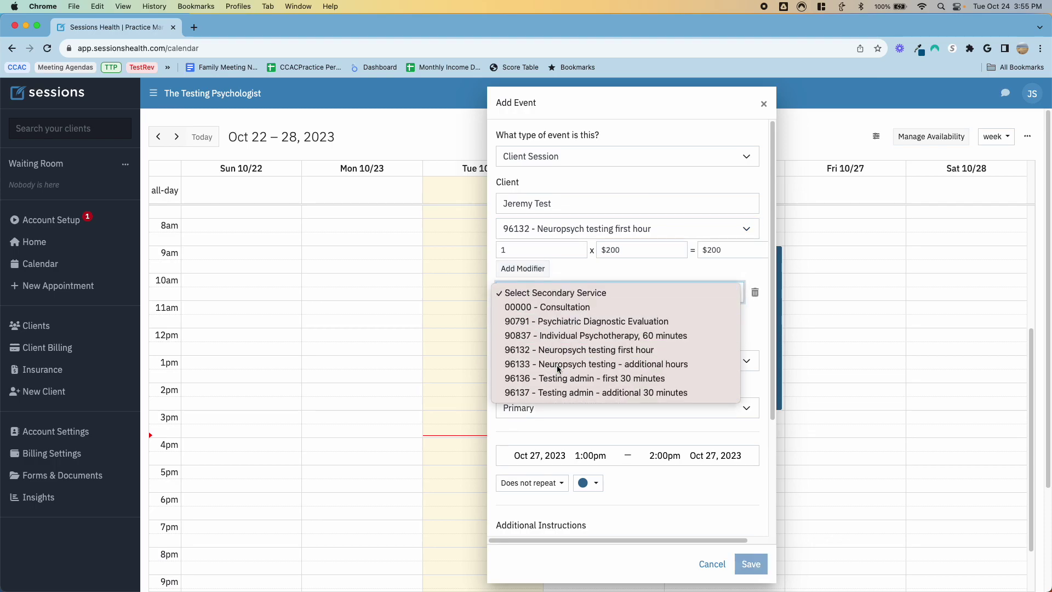
click(555, 366)
click(534, 316)
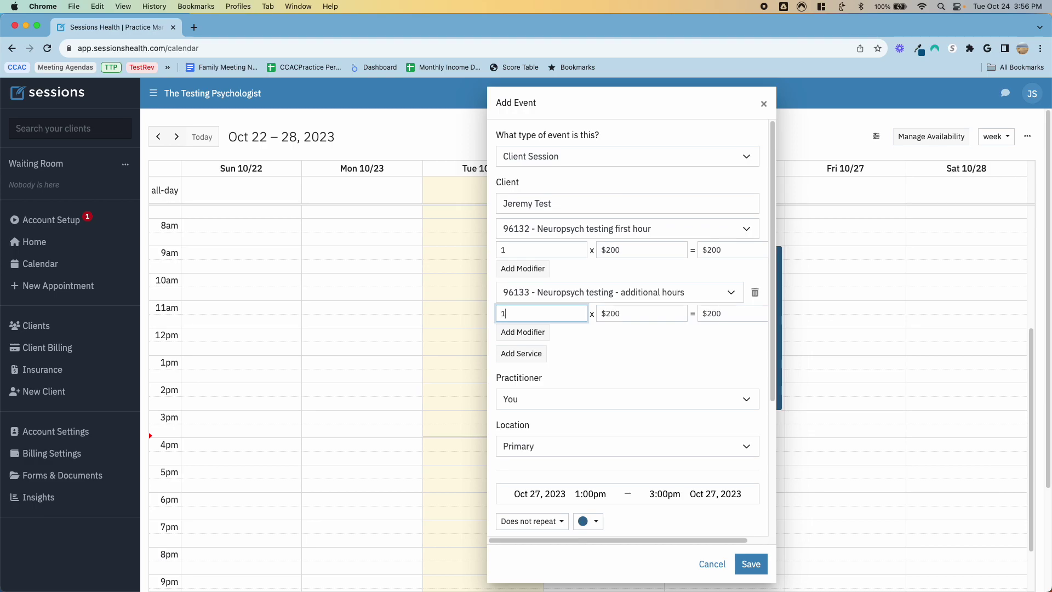
key(BackSpace)
text(7)
key(Tab)
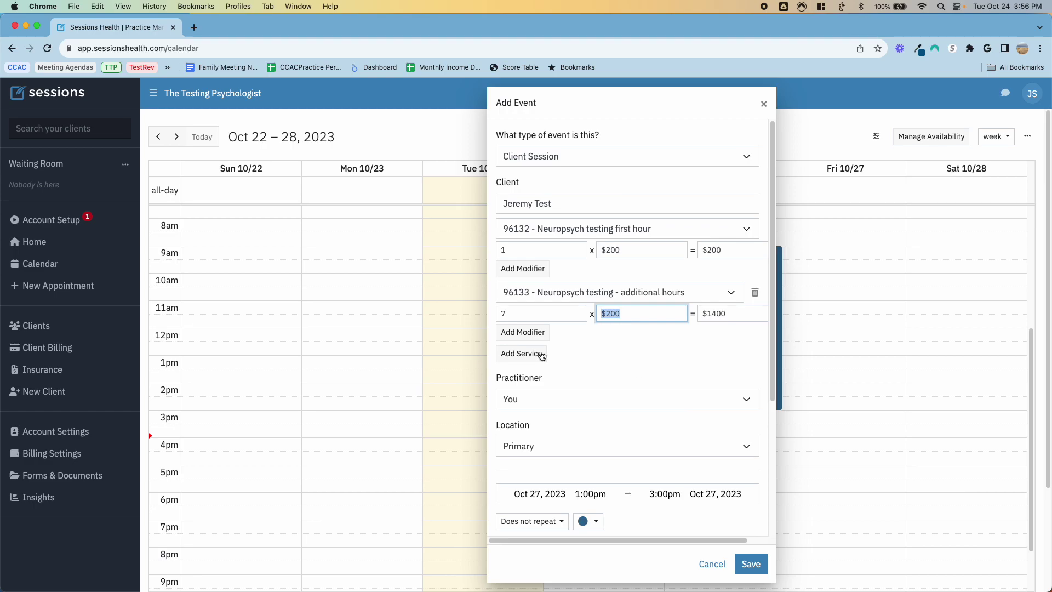
Step: Set the end to 2:00pm, add 'Feedback' as additional instructions, and save
scroll(605, 372, down, 3)
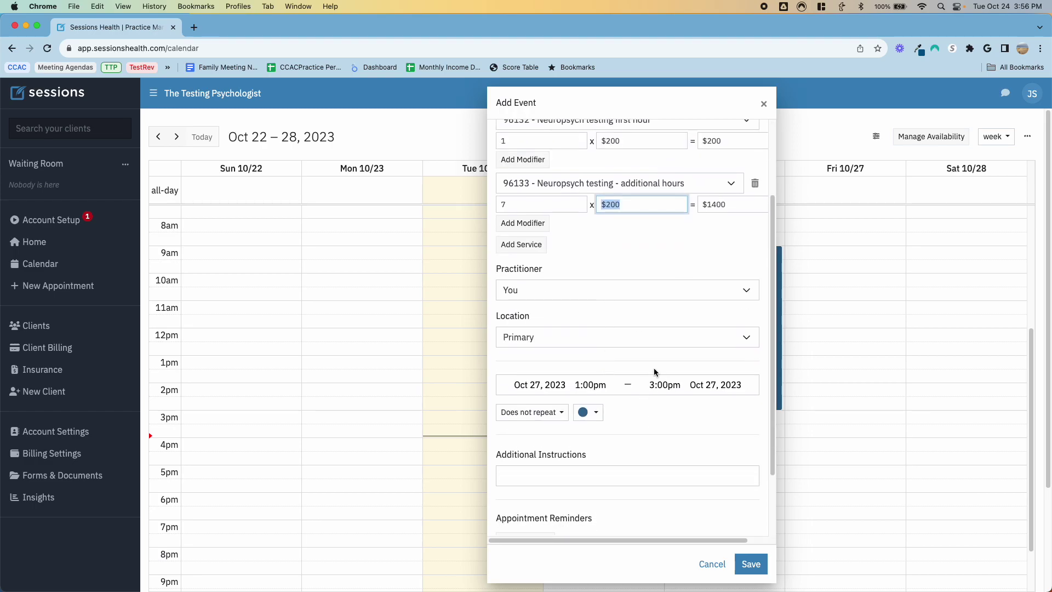
scroll(654, 372, up, 1)
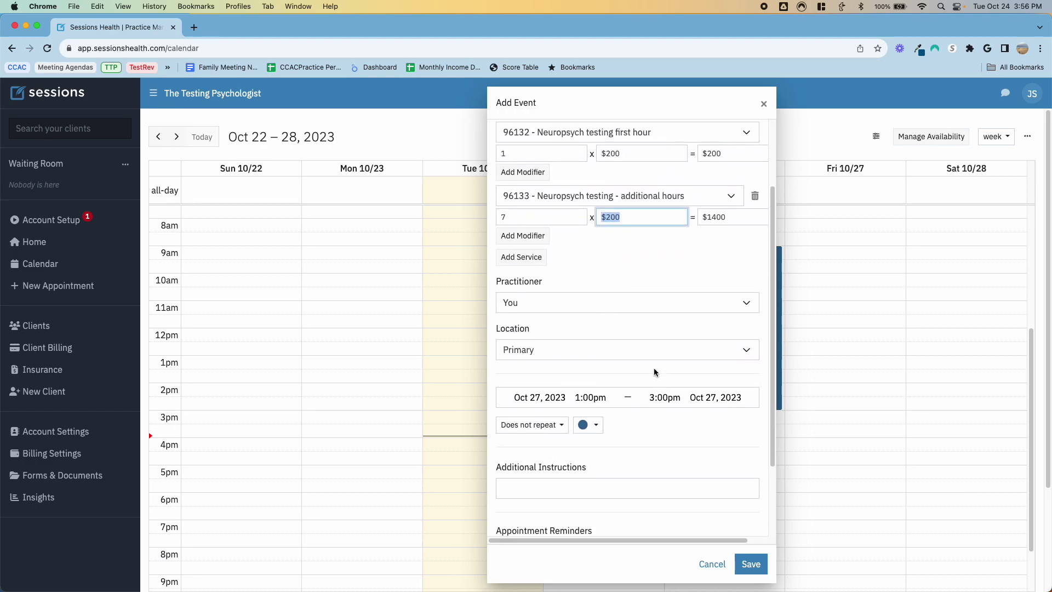
click(656, 398)
scroll(670, 435, up, 1)
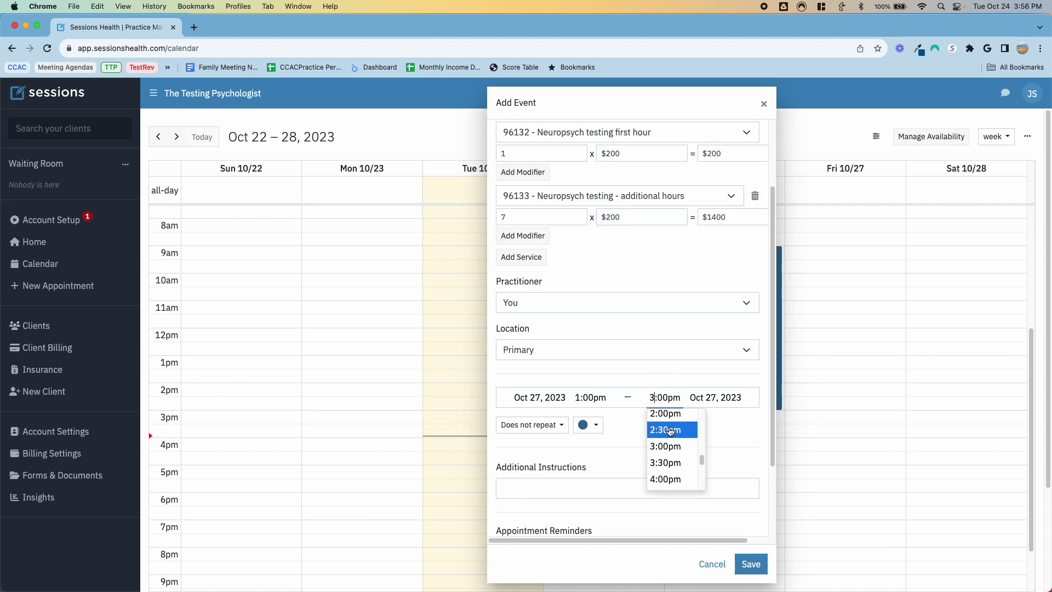
click(668, 416)
scroll(640, 439, down, 5)
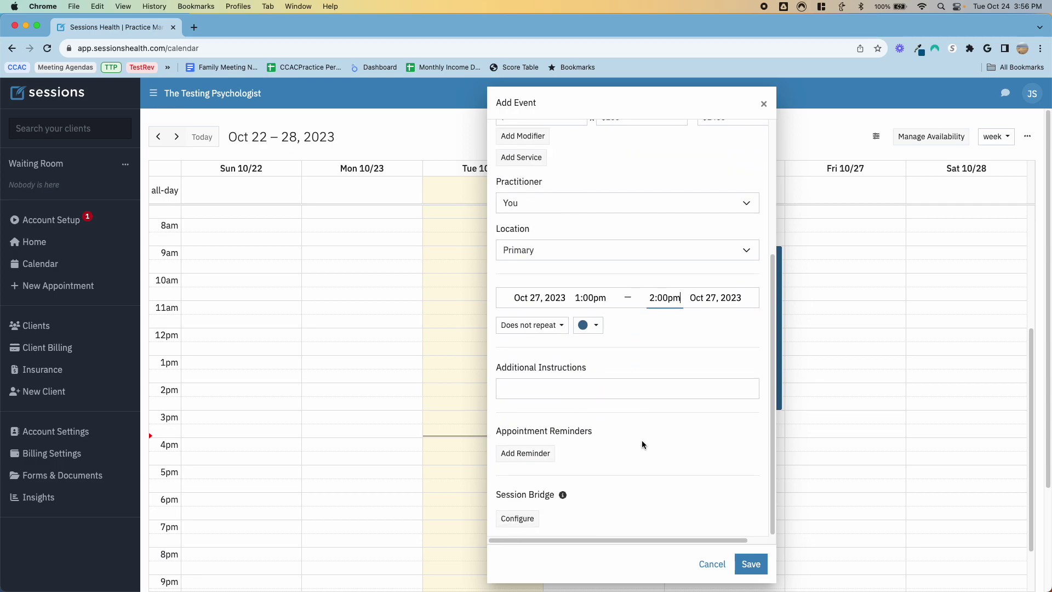
click(579, 394)
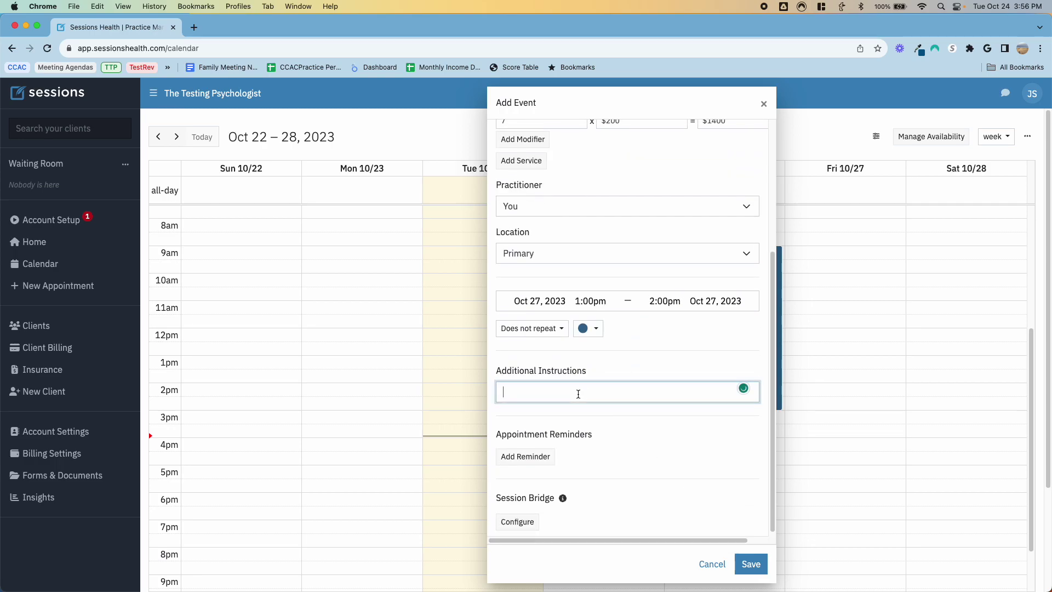
text(Feedback)
scroll(626, 375, up, 5)
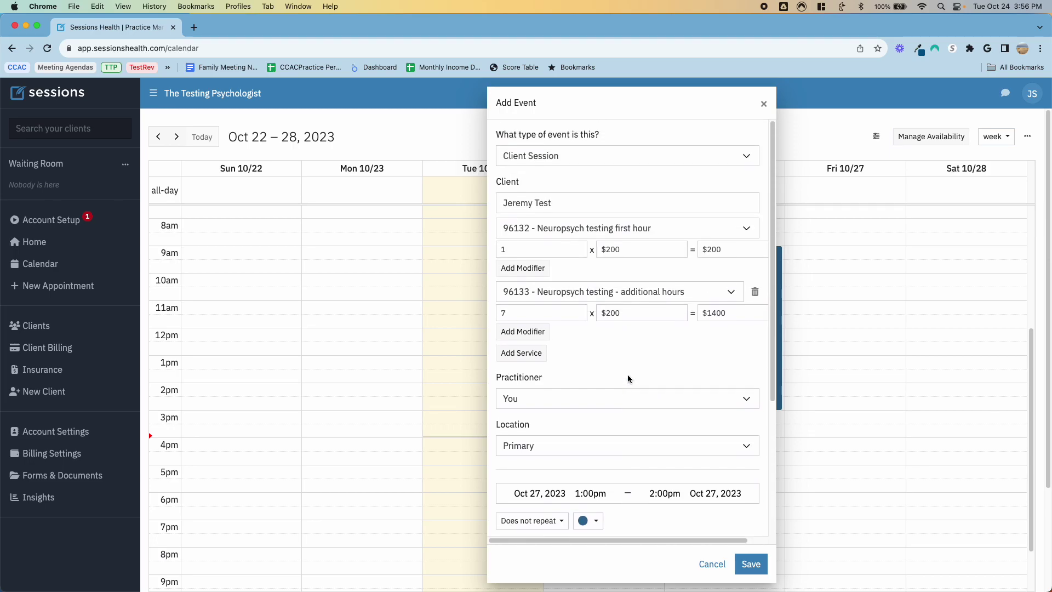
scroll(627, 376, down, 5)
click(750, 564)
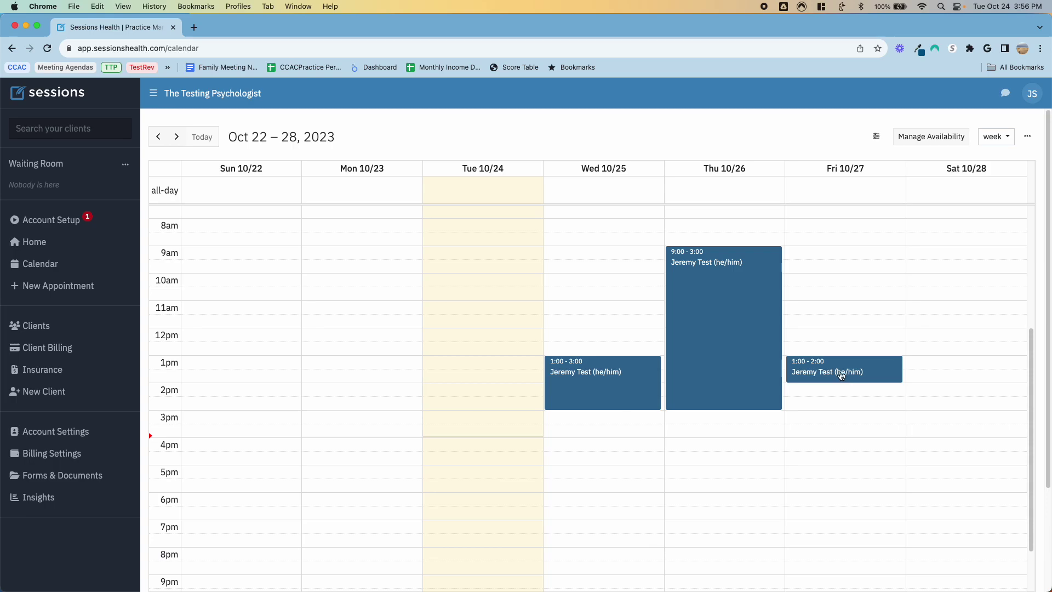
Step: In the Oct 25 appointment, switch the note from Testing day note back to Simple Note, then view Details
click(627, 377)
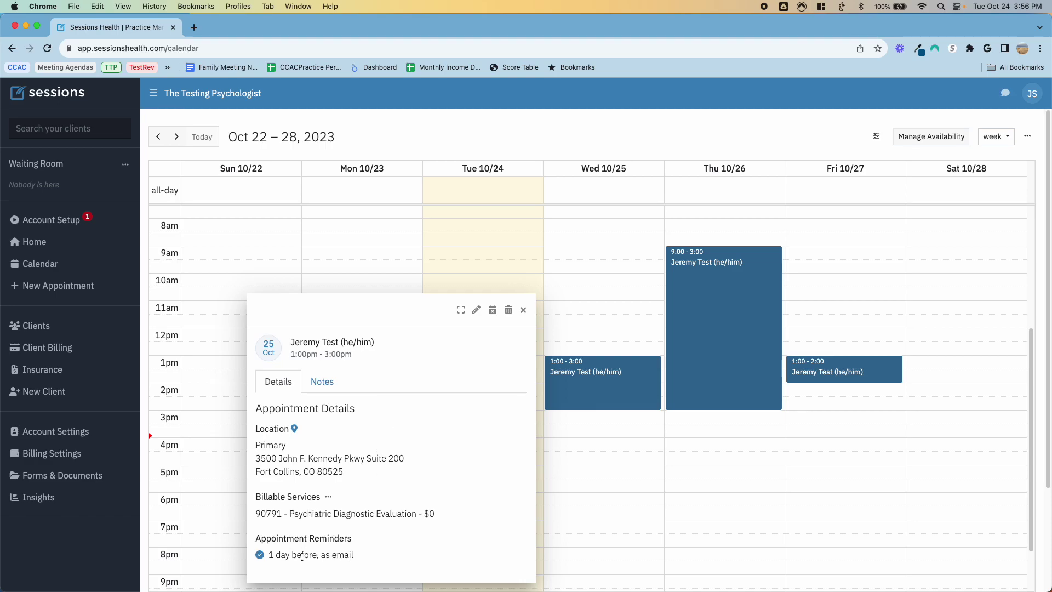
click(319, 383)
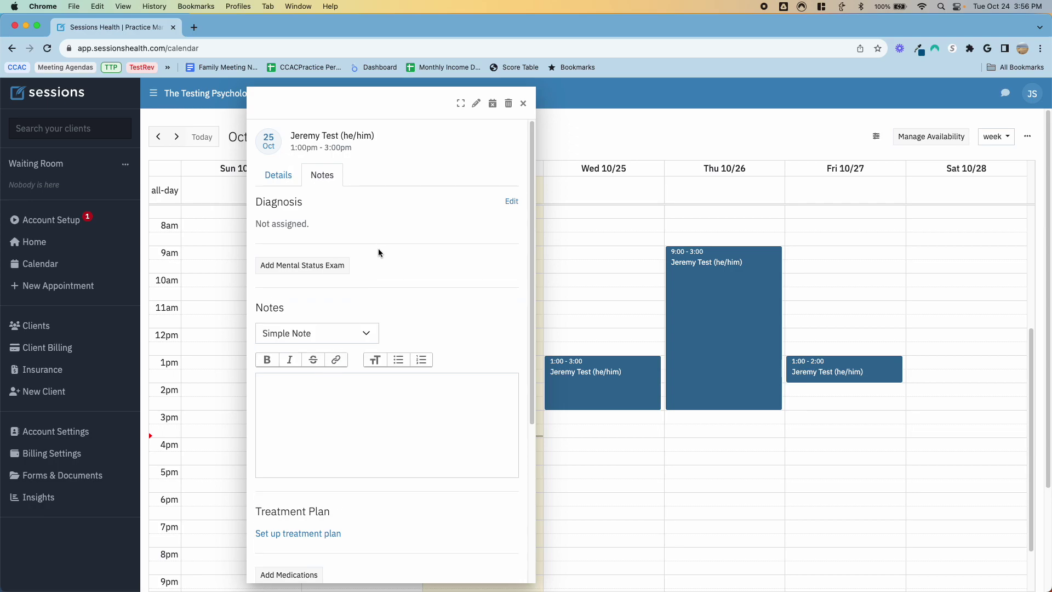
click(357, 334)
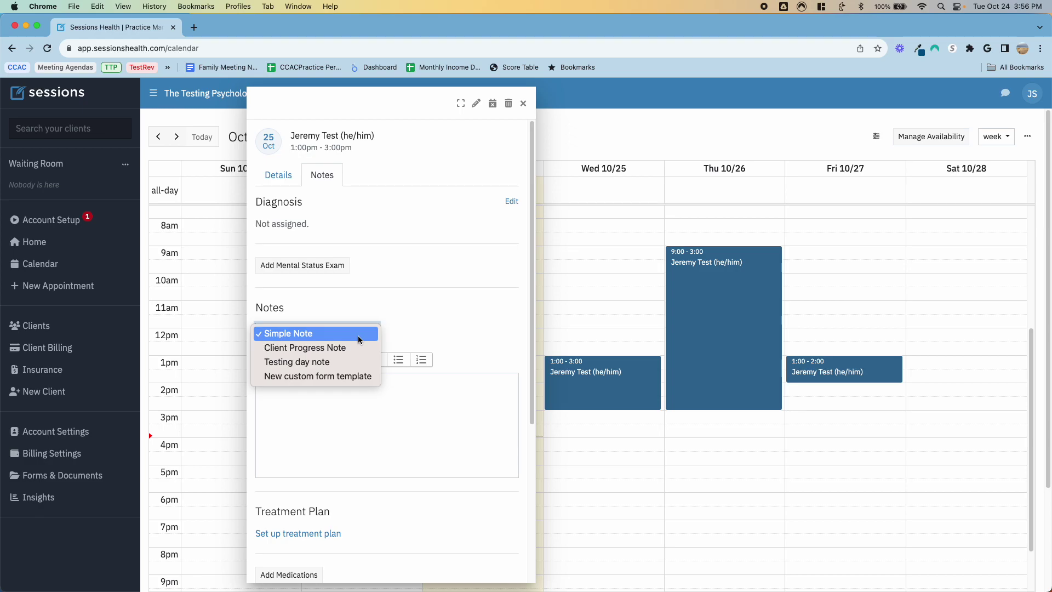
click(343, 362)
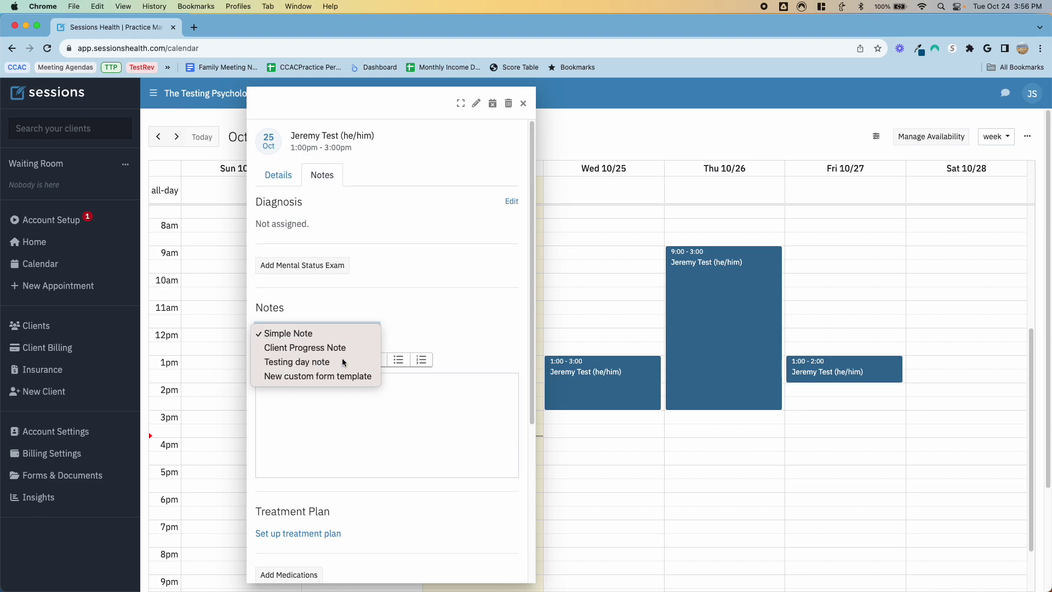
click(353, 337)
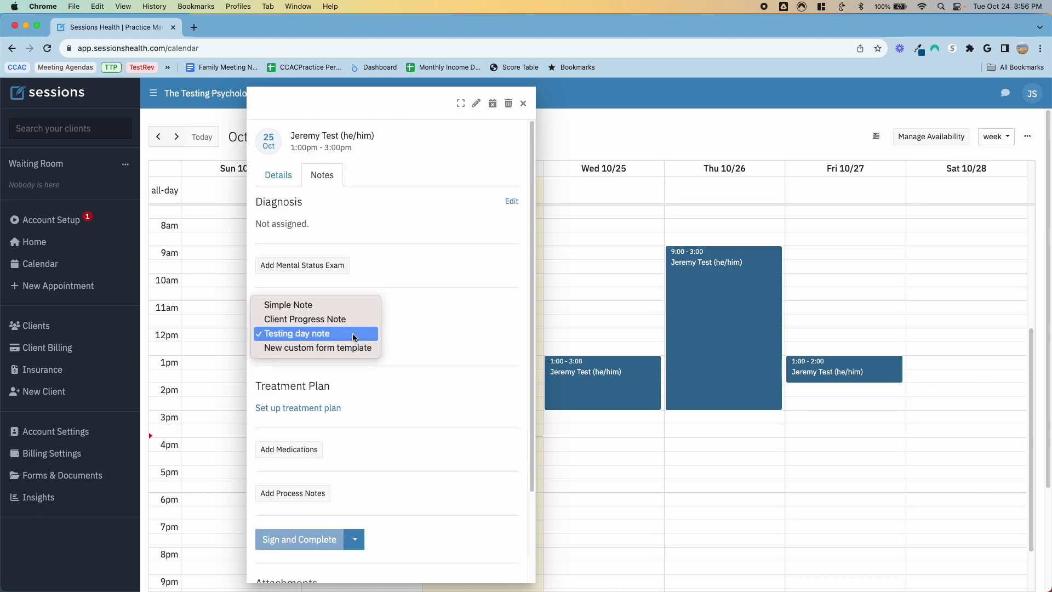
click(345, 309)
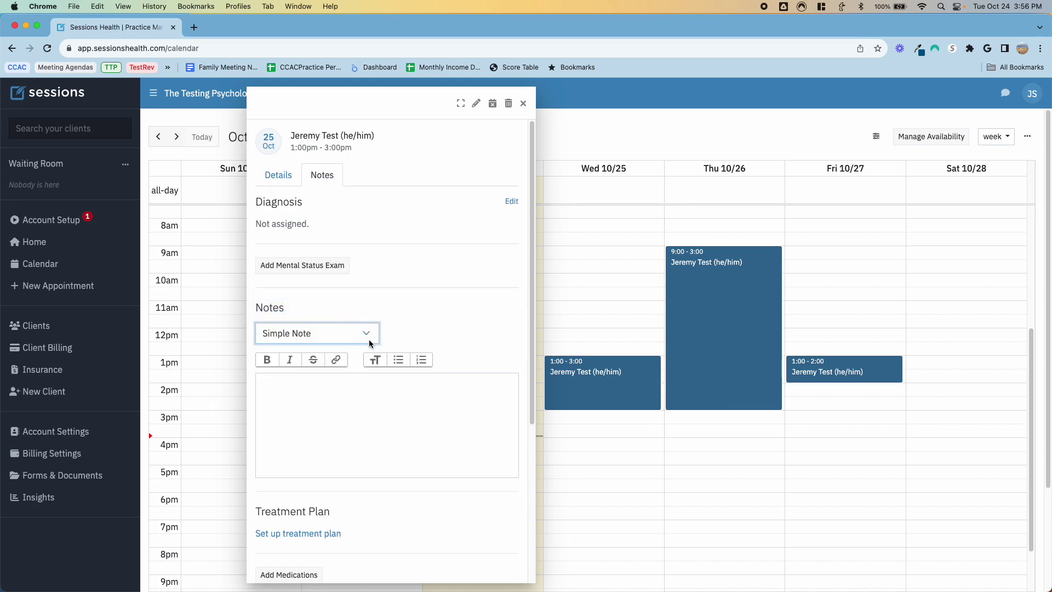
click(284, 175)
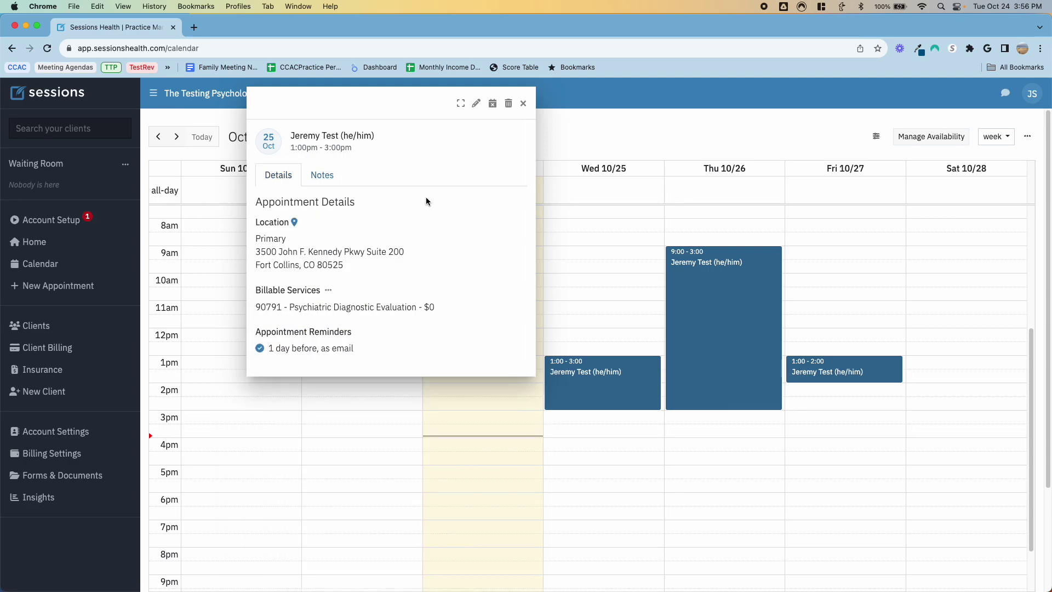
click(477, 105)
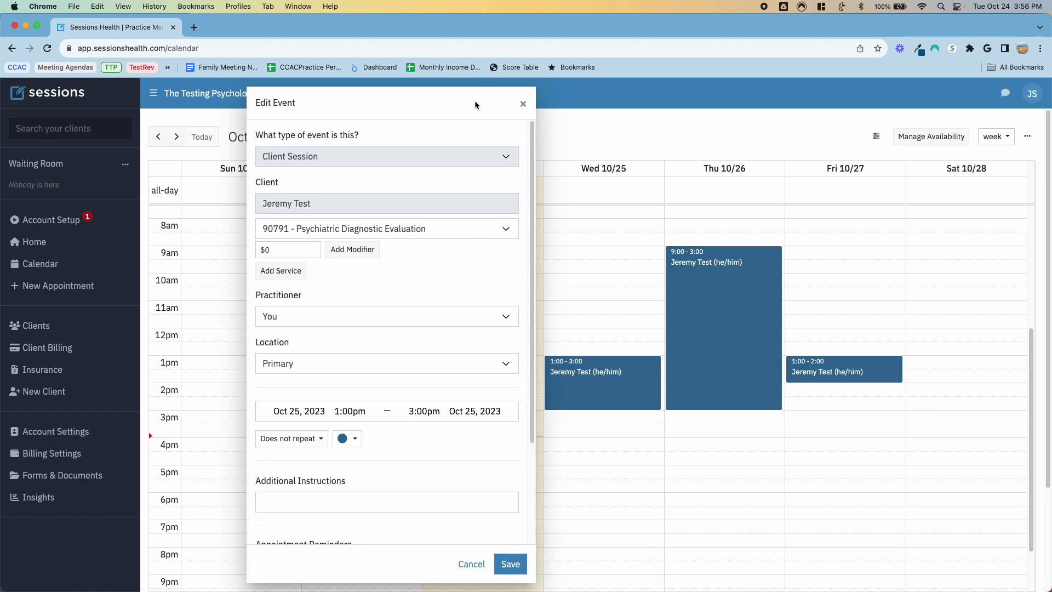
click(523, 105)
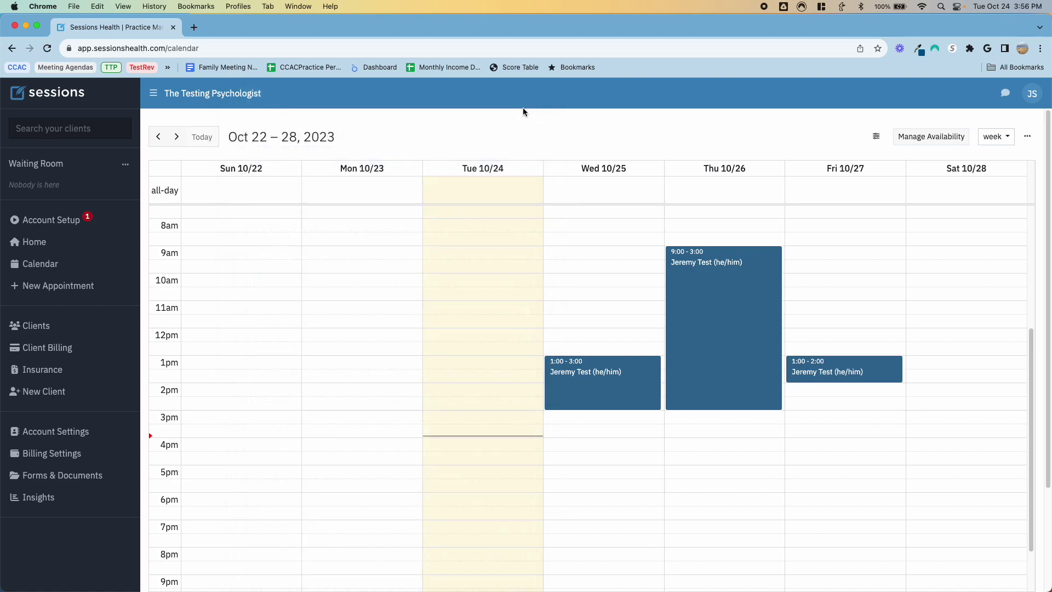
click(604, 370)
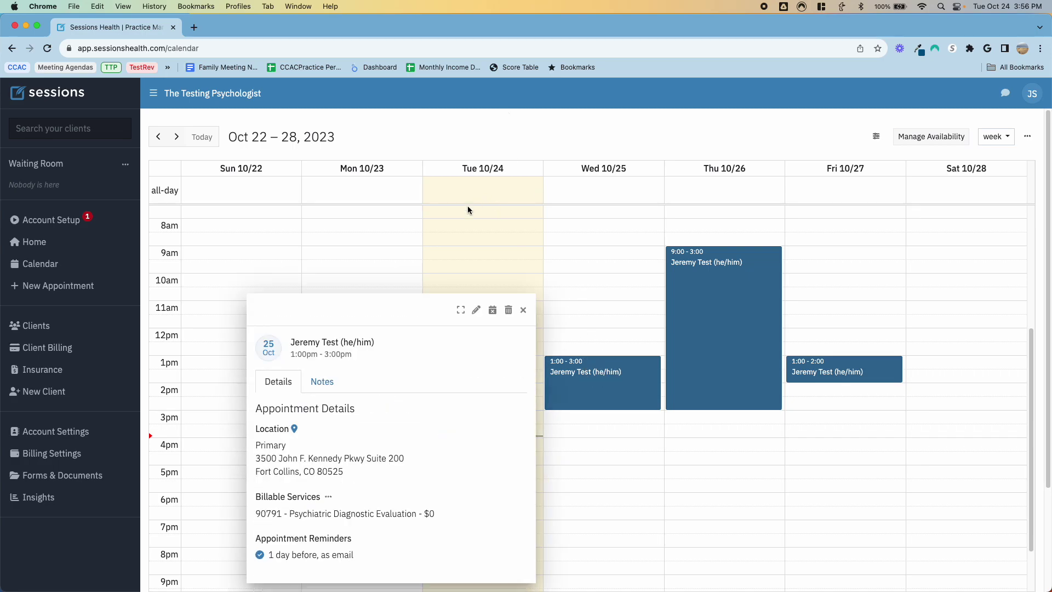
click(462, 314)
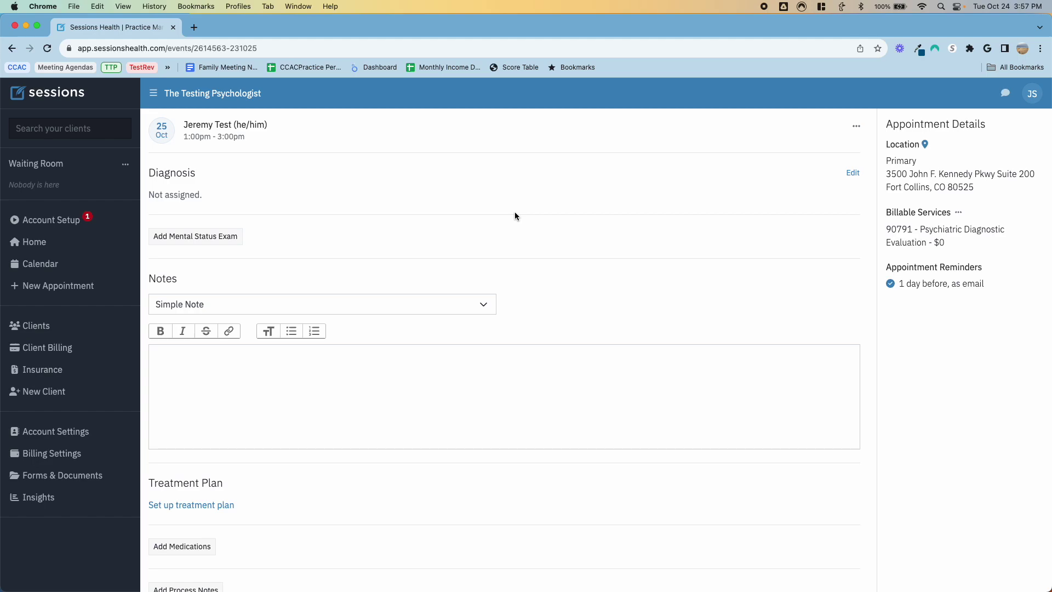
click(40, 263)
click(603, 373)
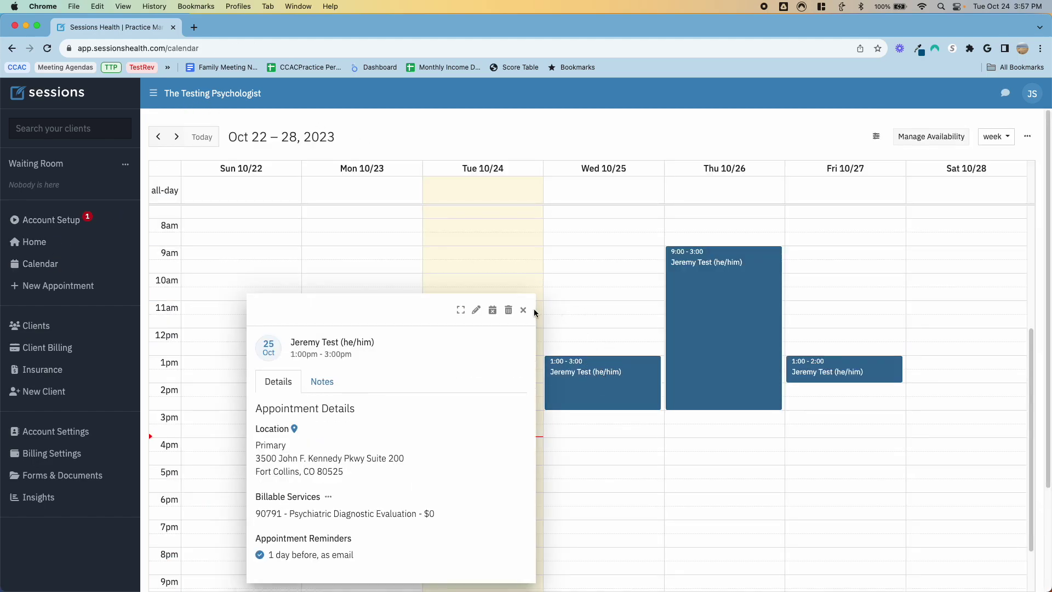
click(497, 311)
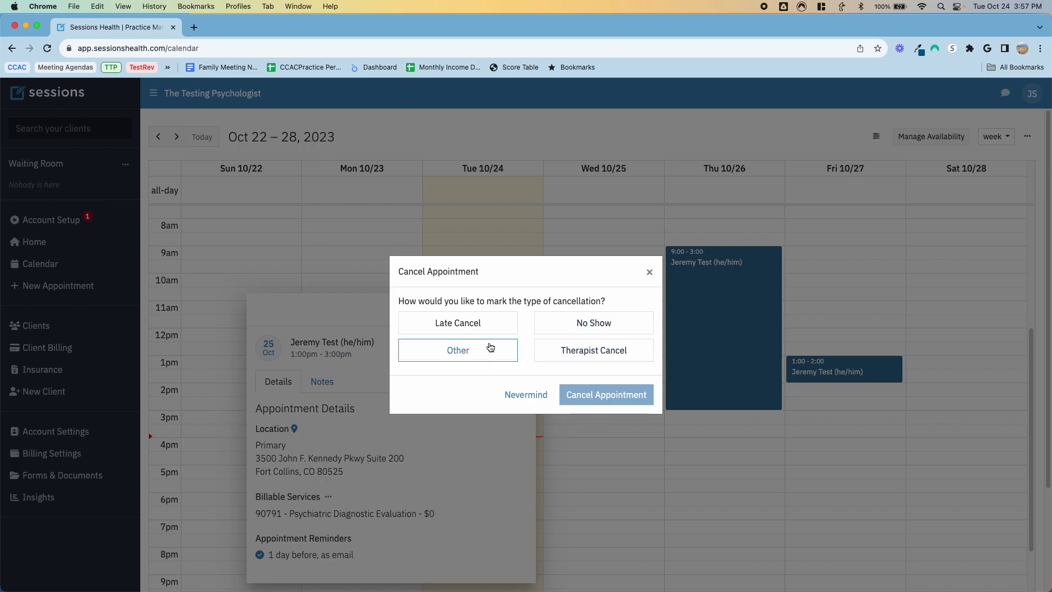
click(541, 398)
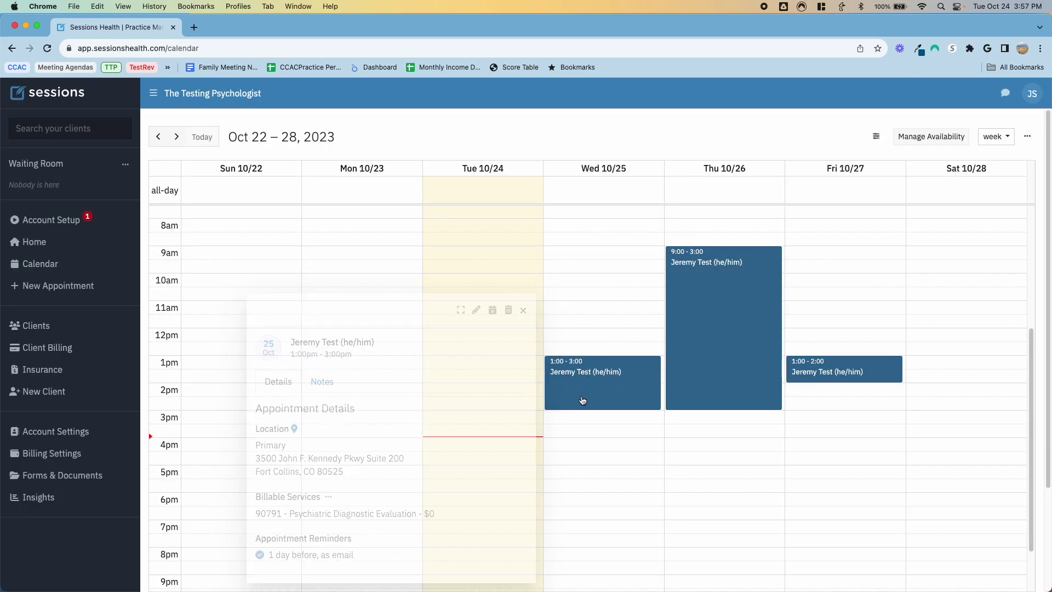
click(583, 400)
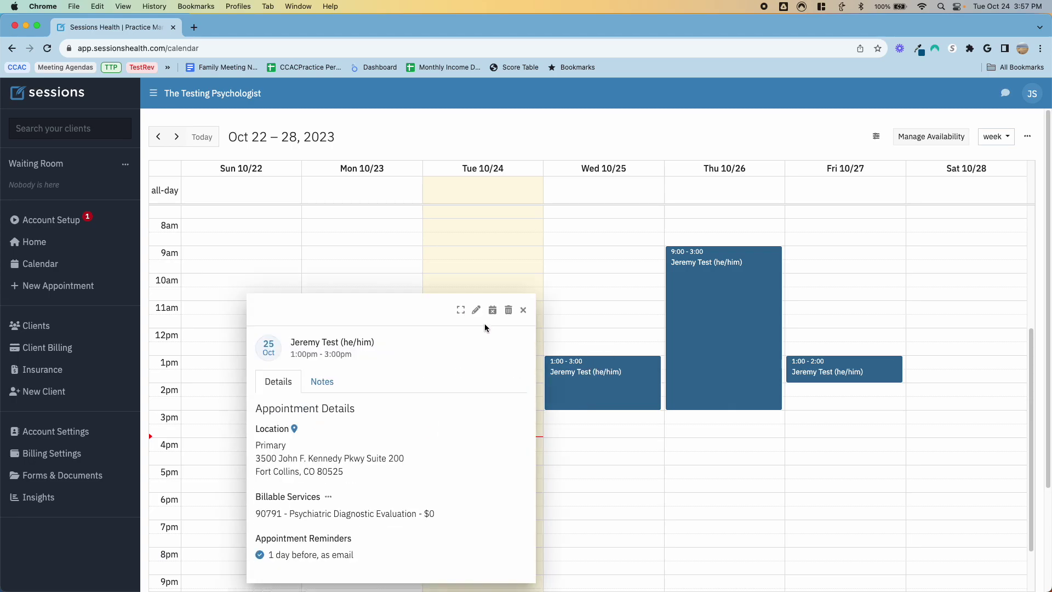
click(493, 311)
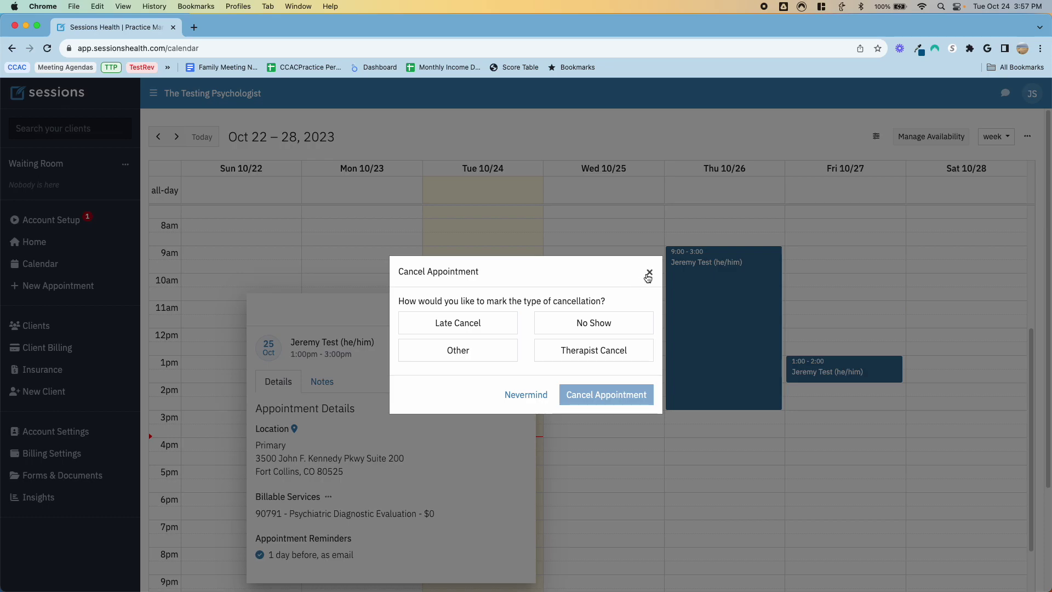
click(512, 395)
click(700, 290)
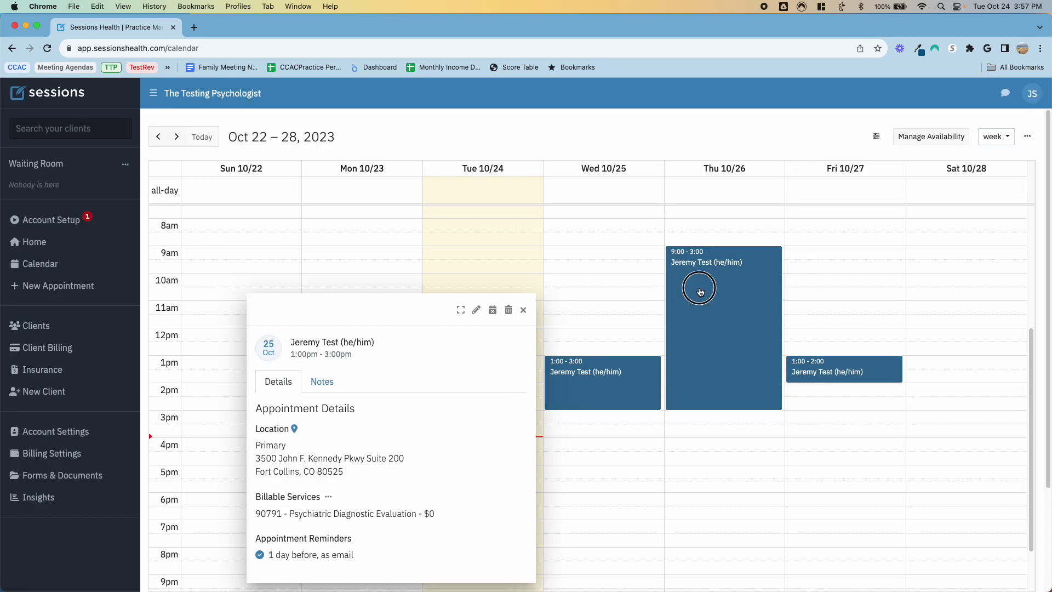
Step: Apply the Testing day note template to the Oct 26 appointment
click(717, 272)
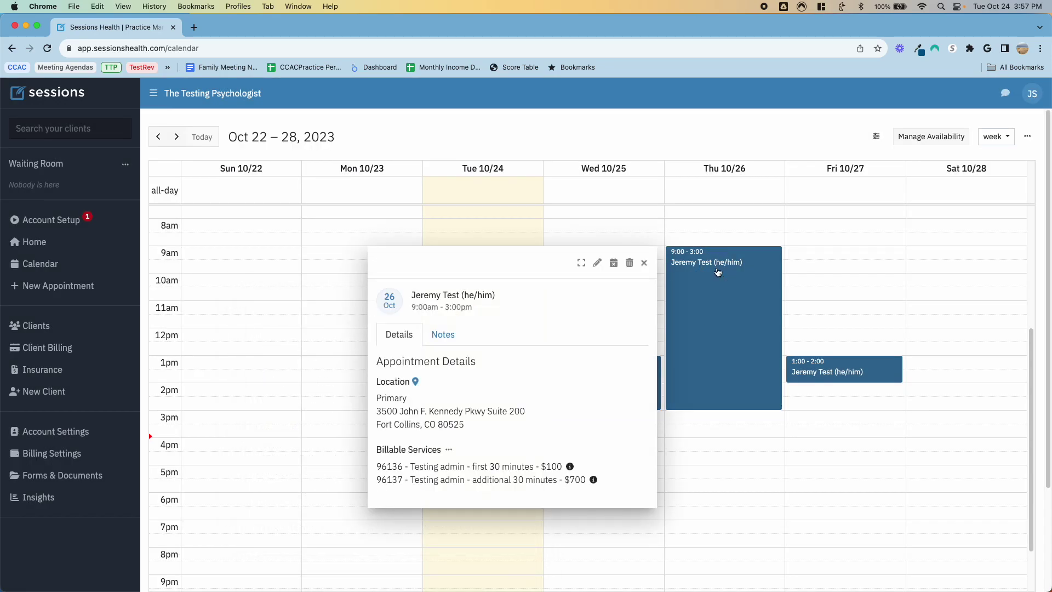
click(443, 336)
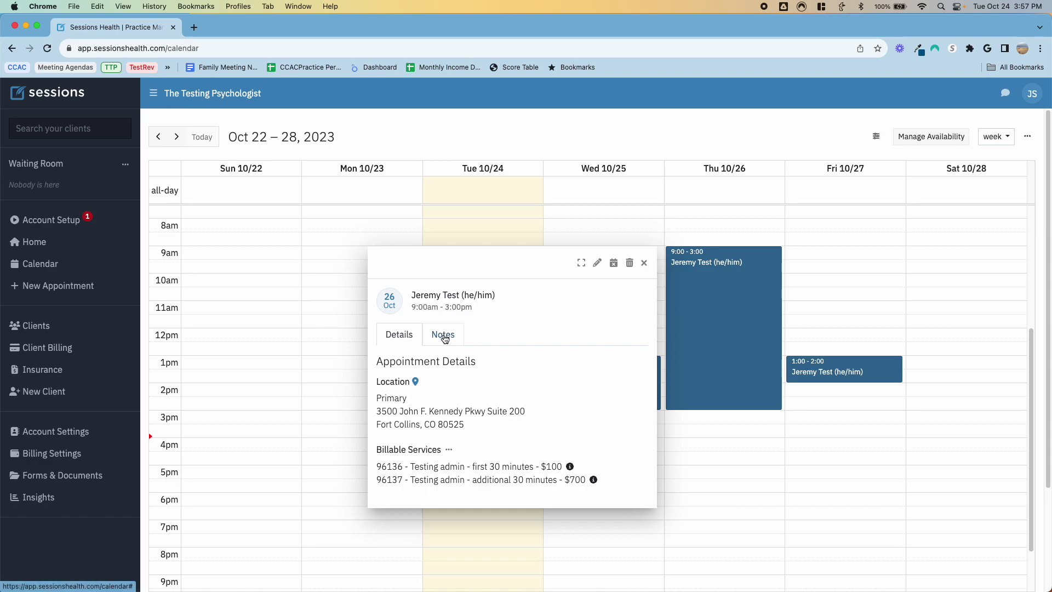
click(476, 336)
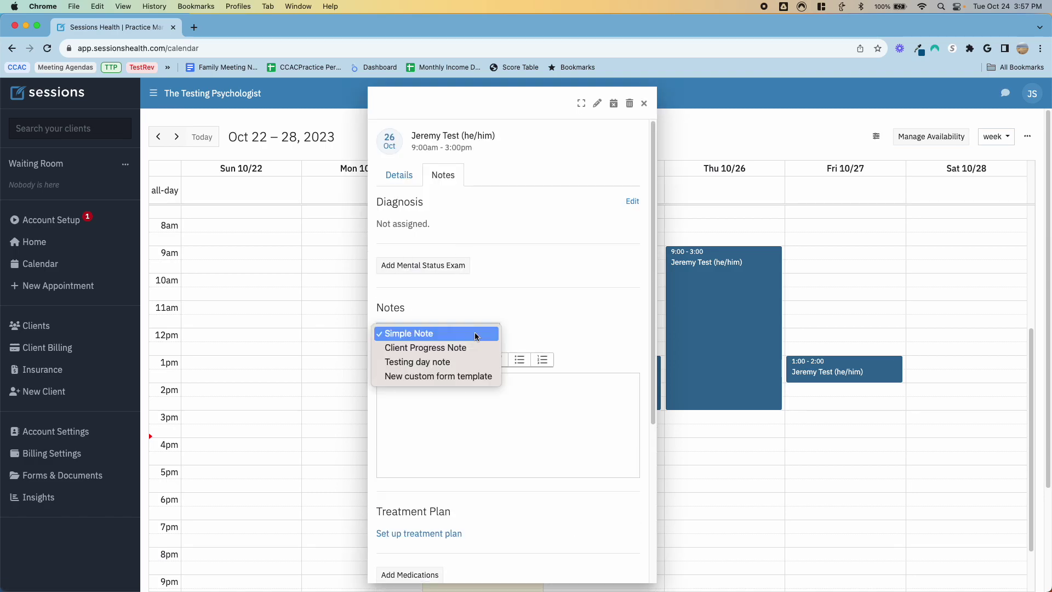
click(460, 362)
Step: Close the Thursday appointment and open the Oct 27 appointment's details
scroll(511, 347, down, 3)
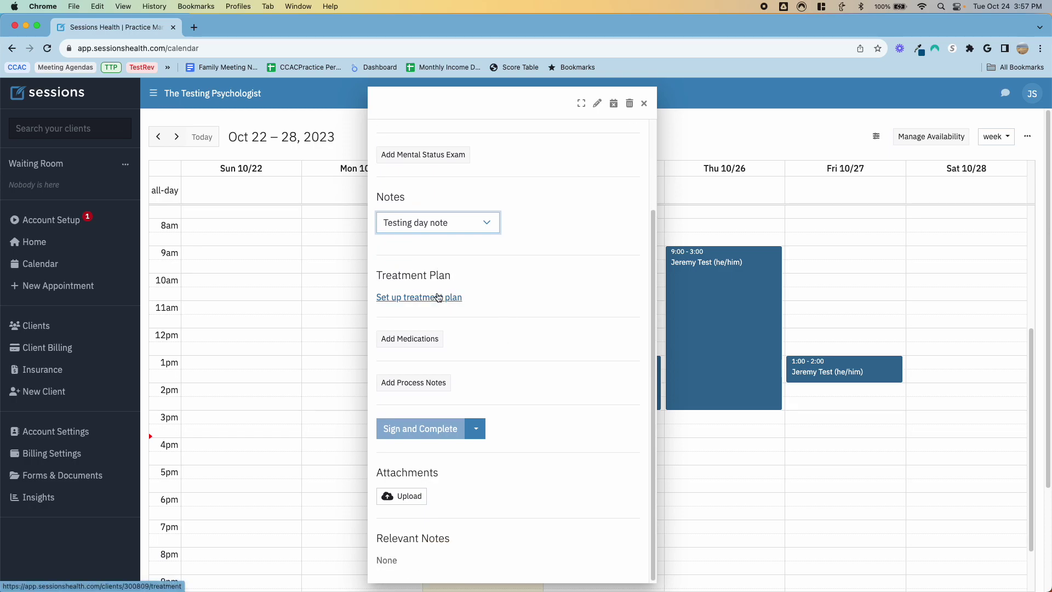
scroll(503, 399, down, 1)
mouse_move(423, 432)
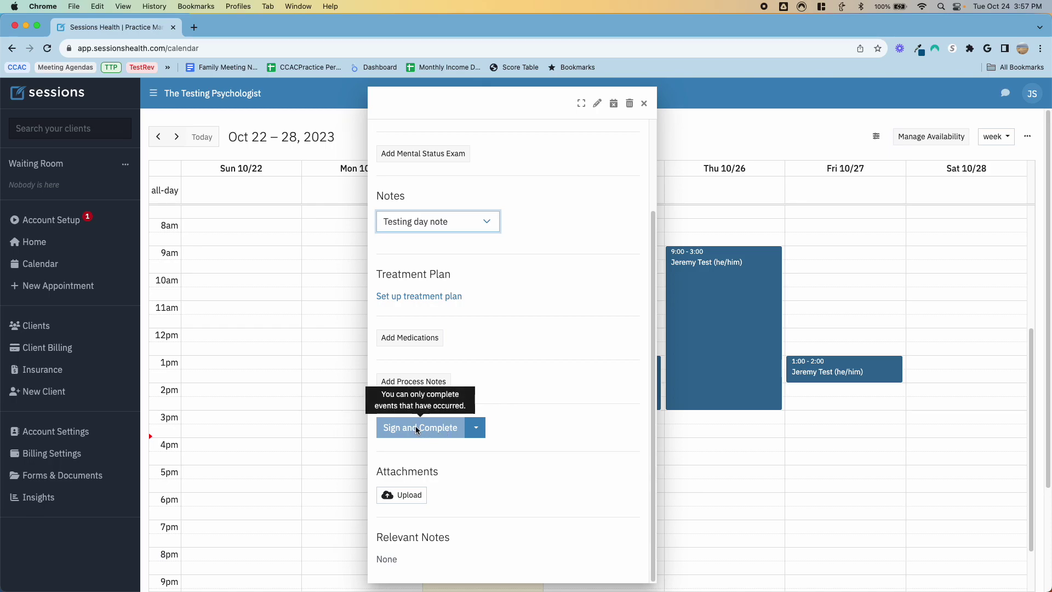
click(476, 429)
click(477, 433)
click(643, 104)
click(820, 374)
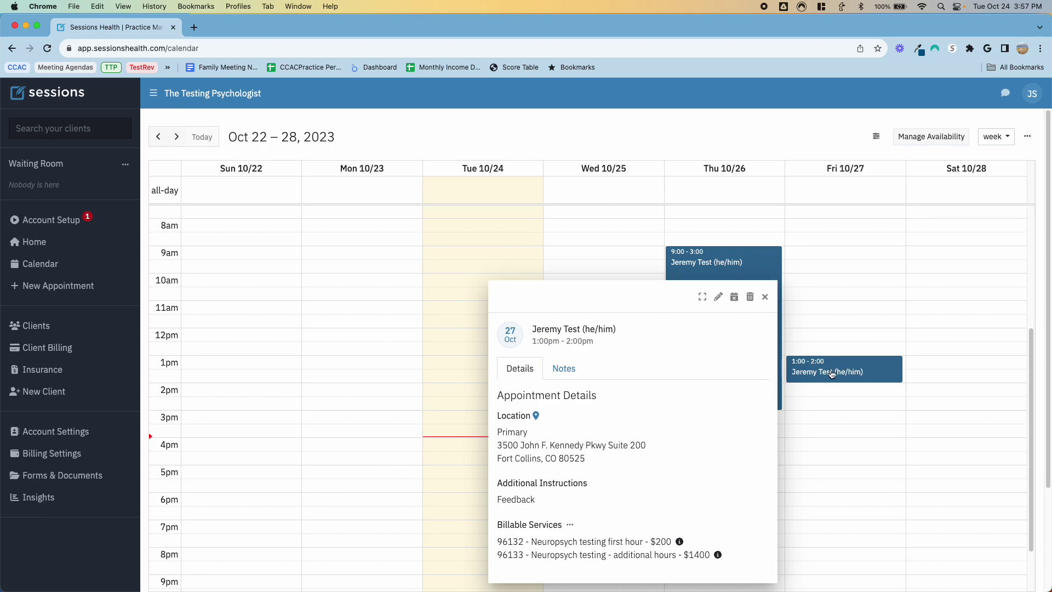
Step: Close the Oct 27 appointment popup and discard a new Add Event form
click(765, 297)
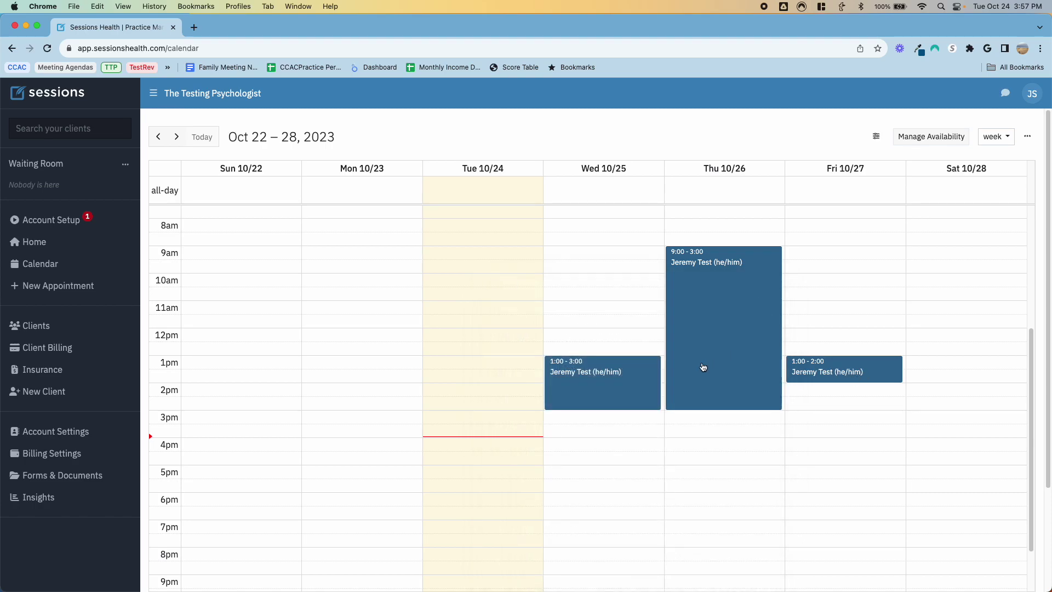
scroll(820, 328, up, 3)
mouse_move(838, 446)
mouse_down()
mouse_move(851, 382)
mouse_move(856, 490)
mouse_move(849, 444)
mouse_up()
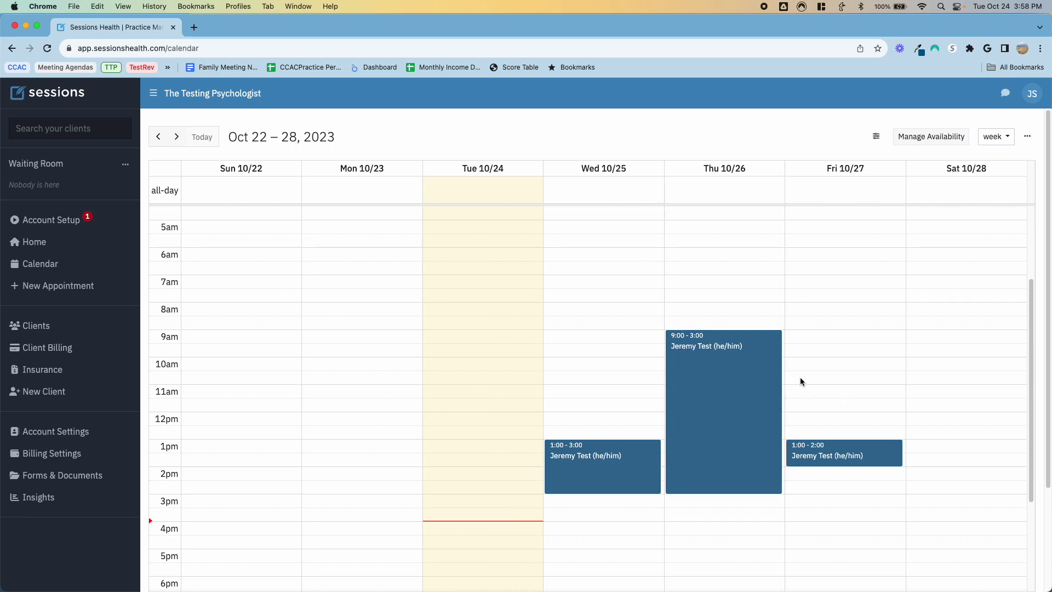
scroll(803, 372, down, 5)
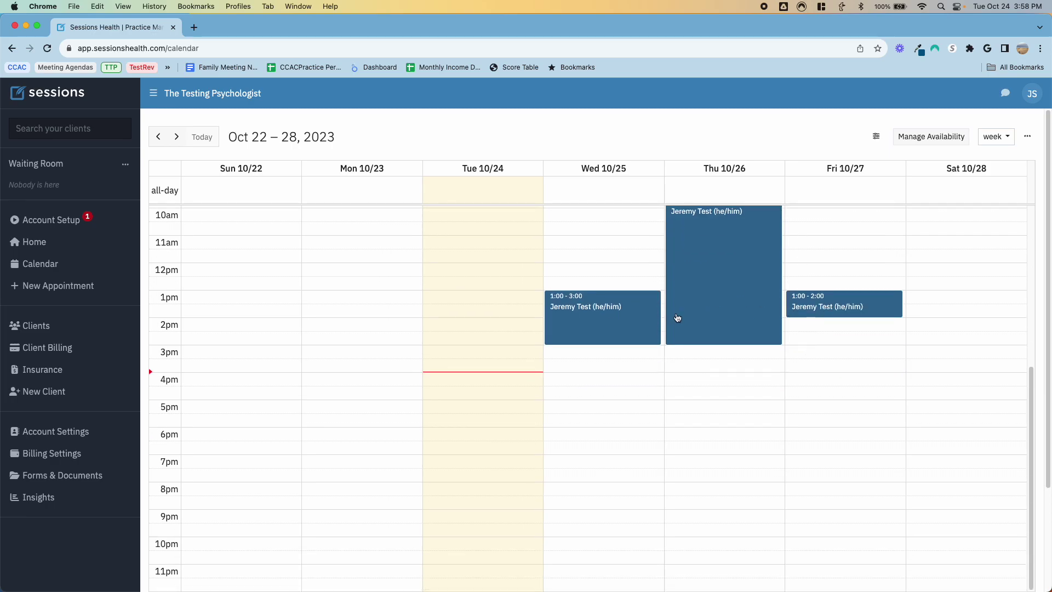
scroll(677, 318, up, 5)
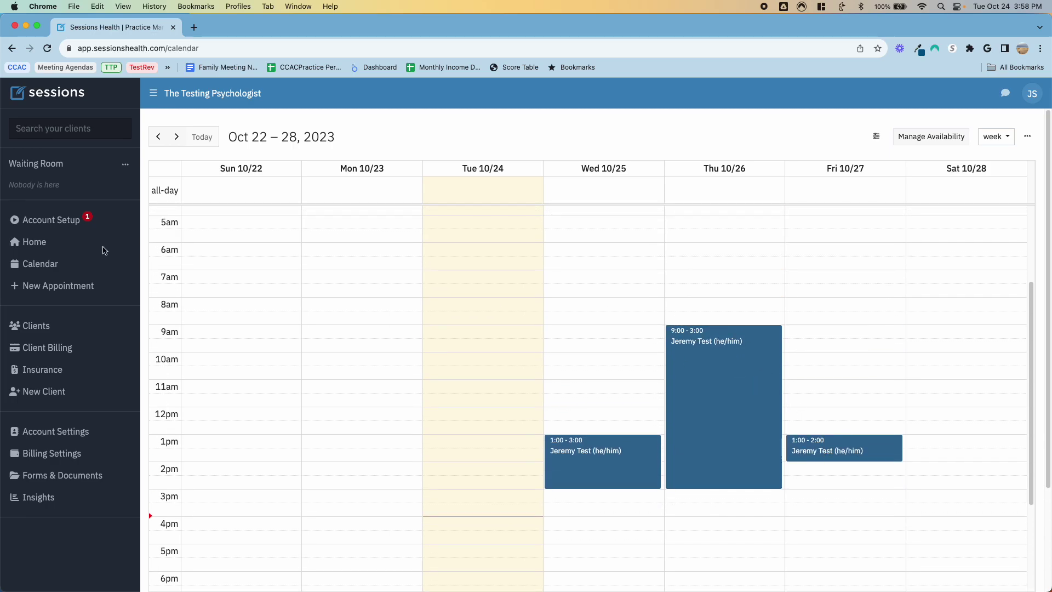
click(65, 287)
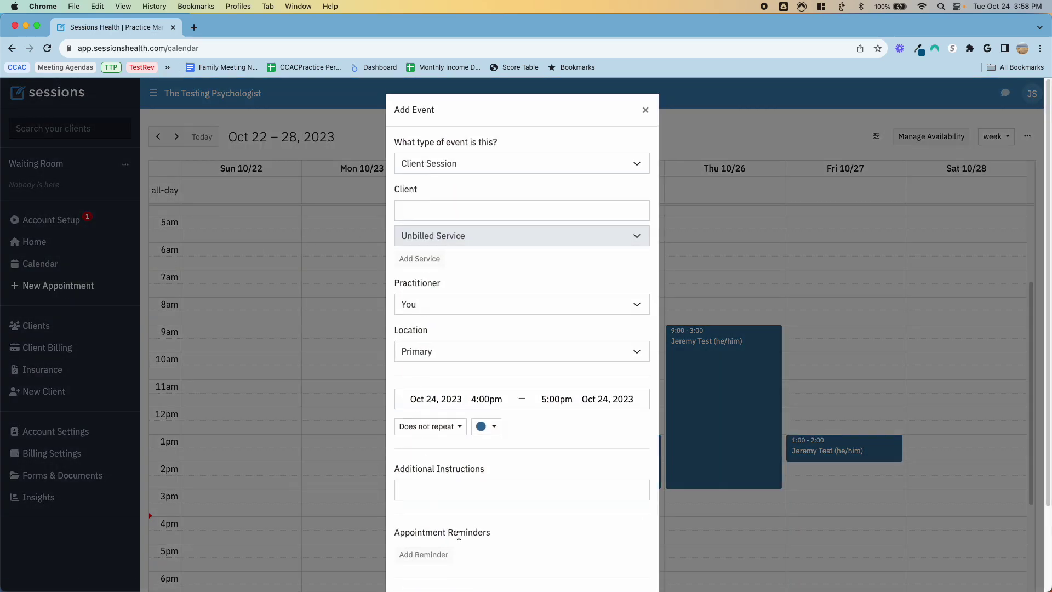
click(646, 109)
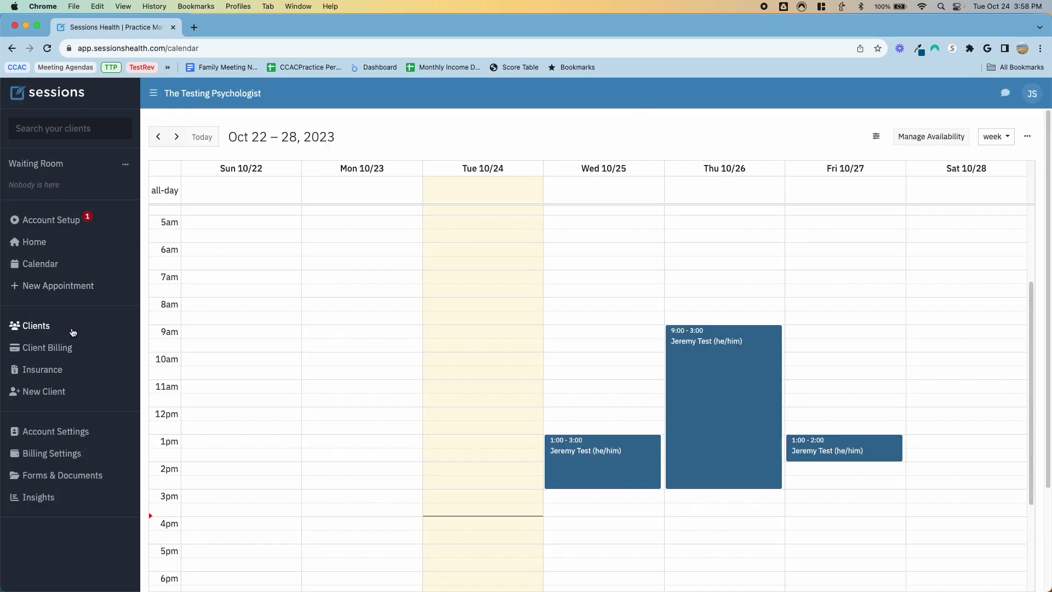
click(49, 329)
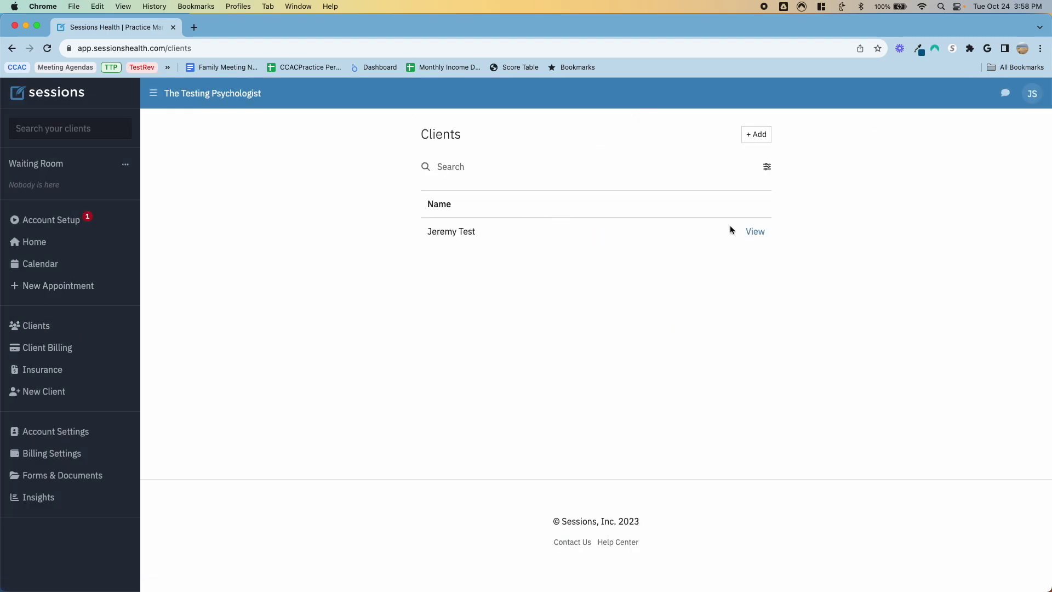
click(755, 231)
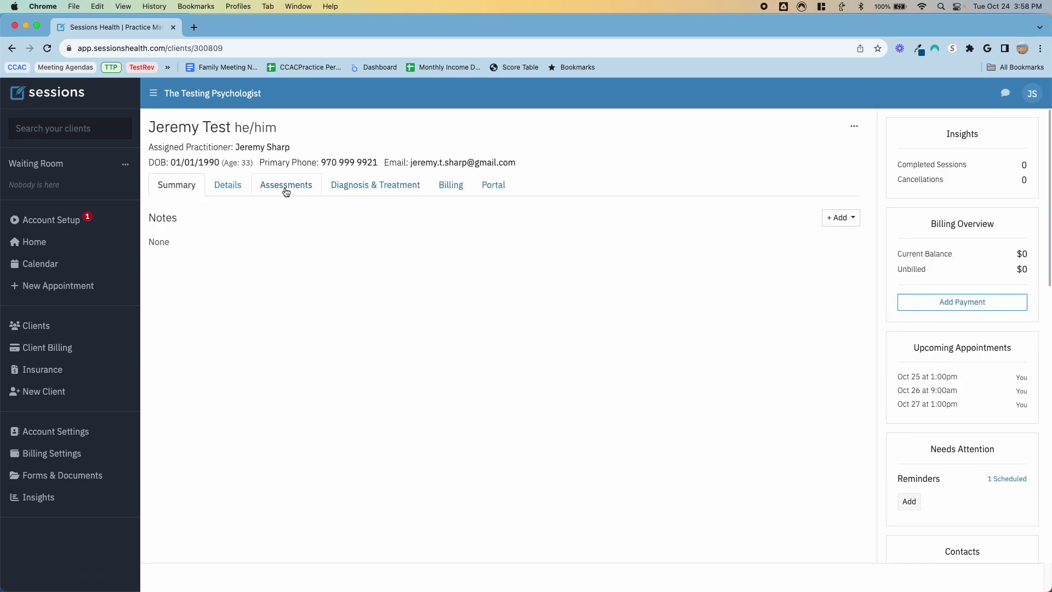
click(225, 187)
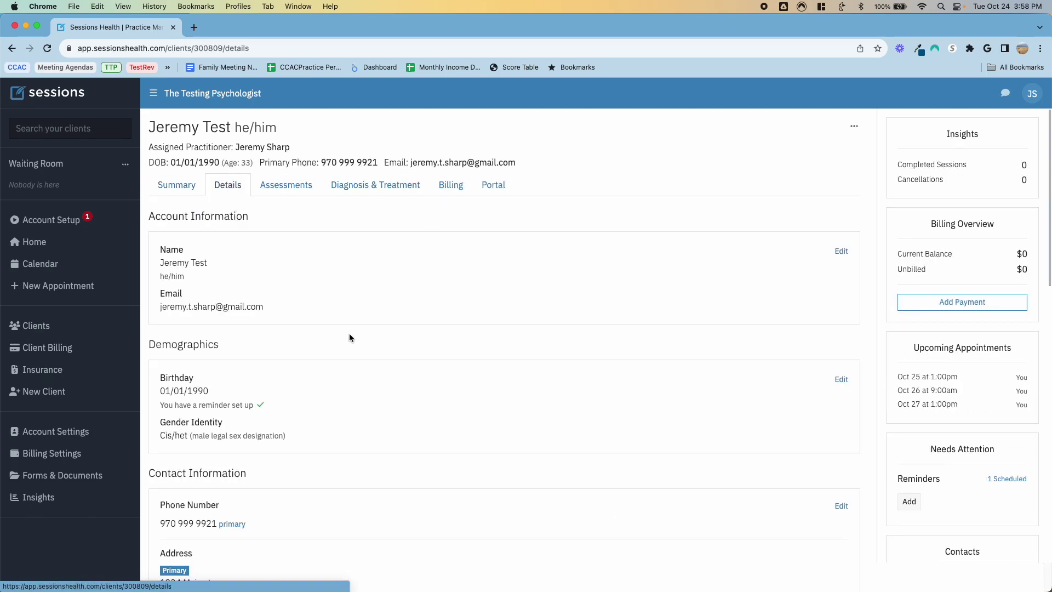
scroll(360, 349, down, 5)
scroll(360, 350, down, 6)
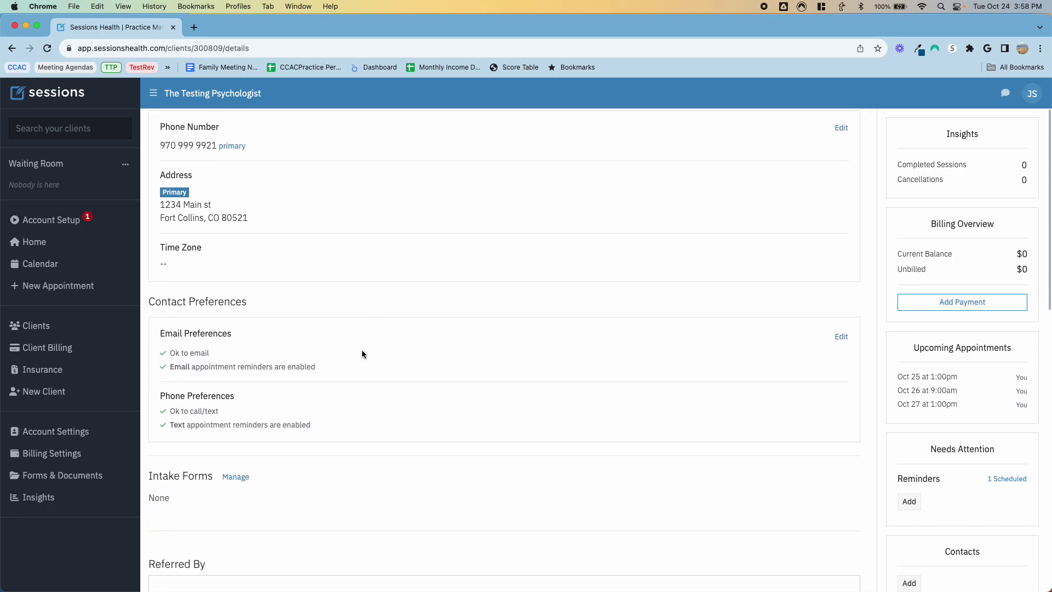
scroll(362, 351, up, 2)
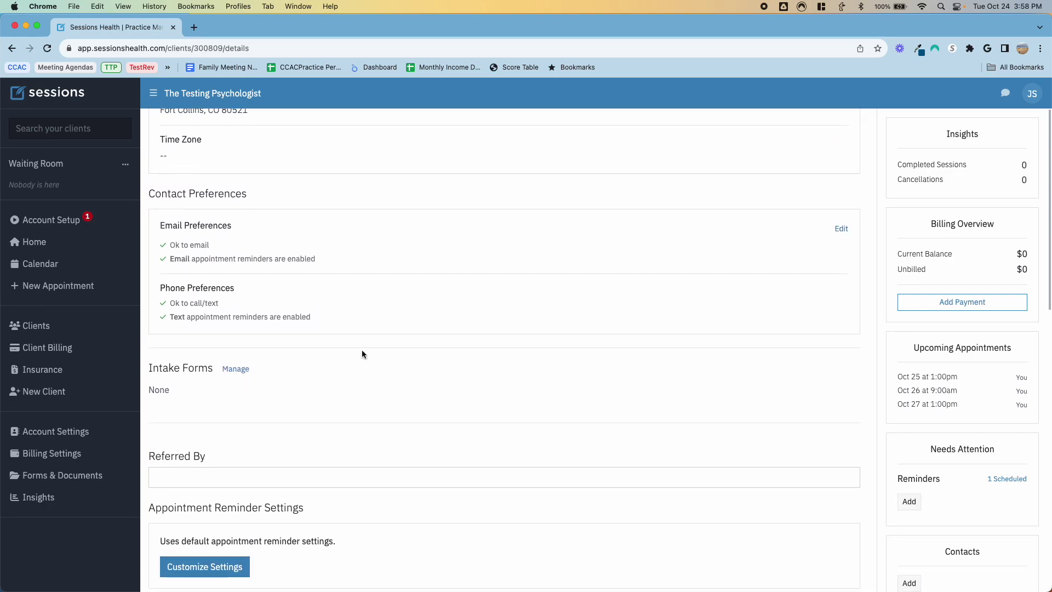
scroll(361, 352, down, 3)
click(211, 426)
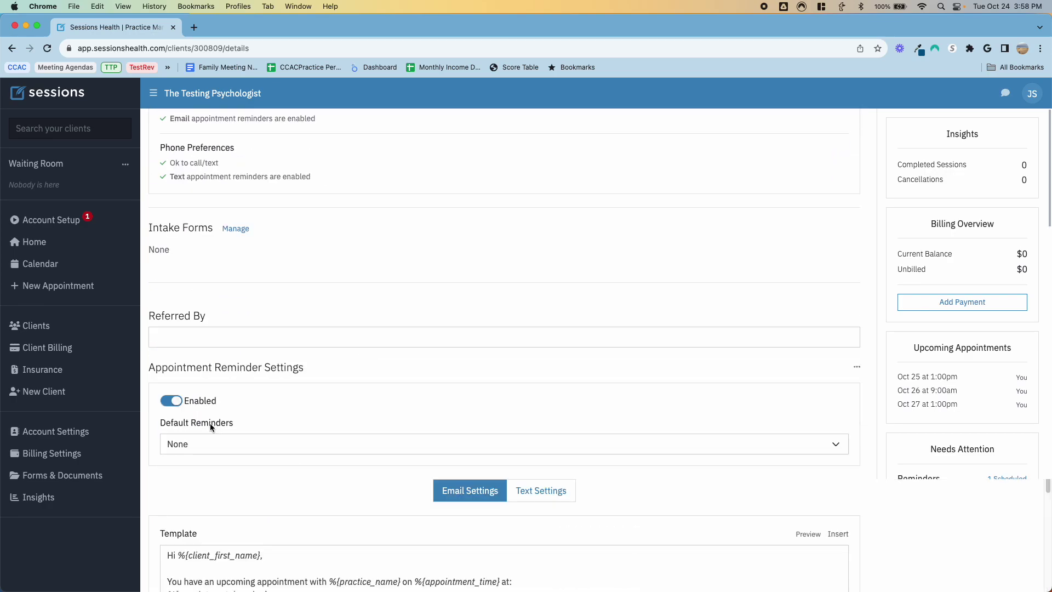
scroll(359, 407, down, 5)
scroll(238, 195, up, 1)
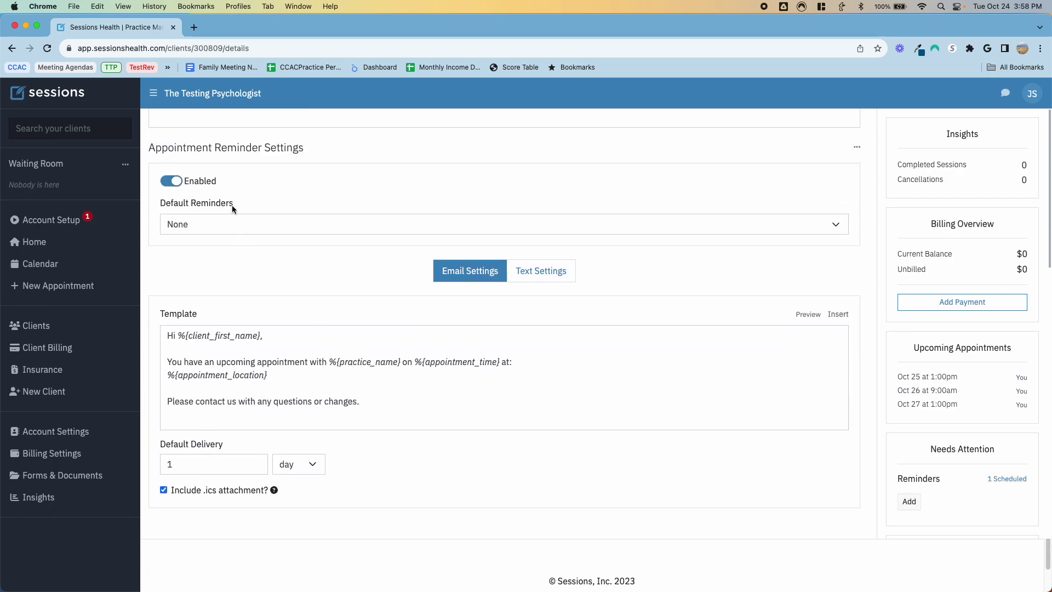
click(226, 221)
click(271, 181)
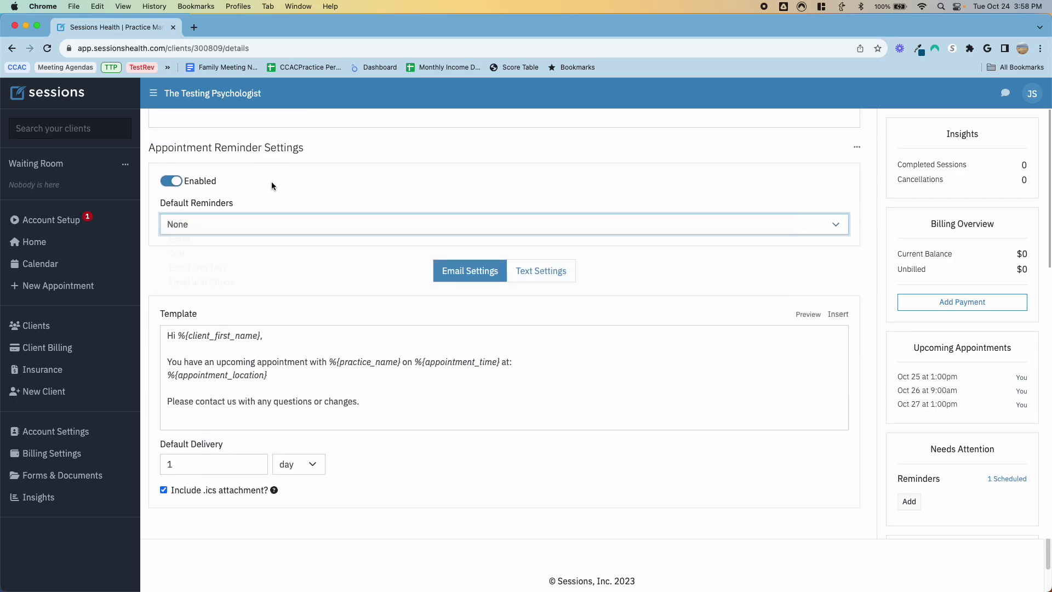
click(545, 274)
click(480, 277)
scroll(297, 284, up, 3)
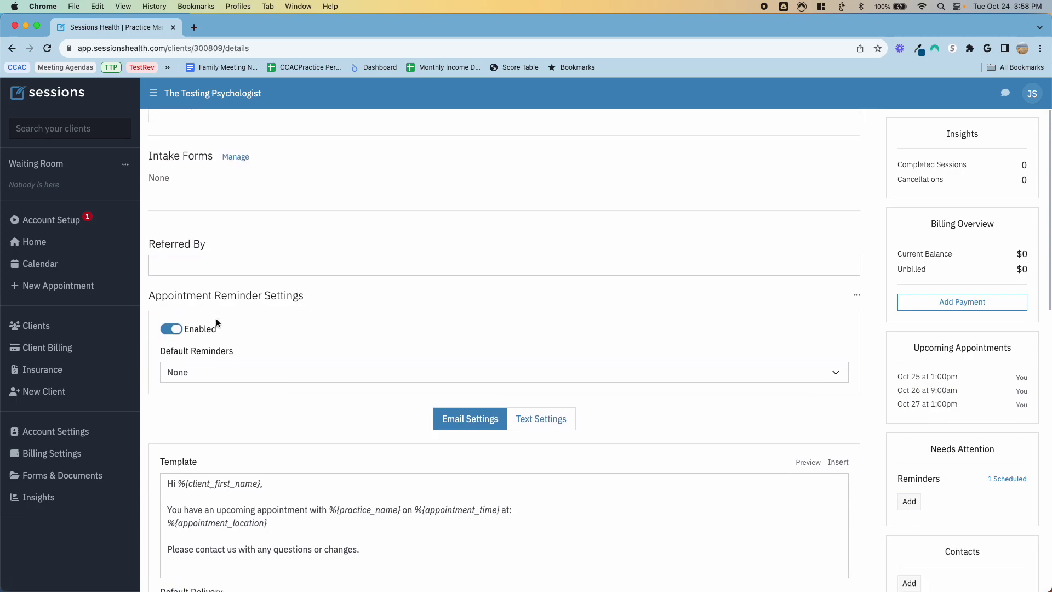
scroll(303, 458, up, 10)
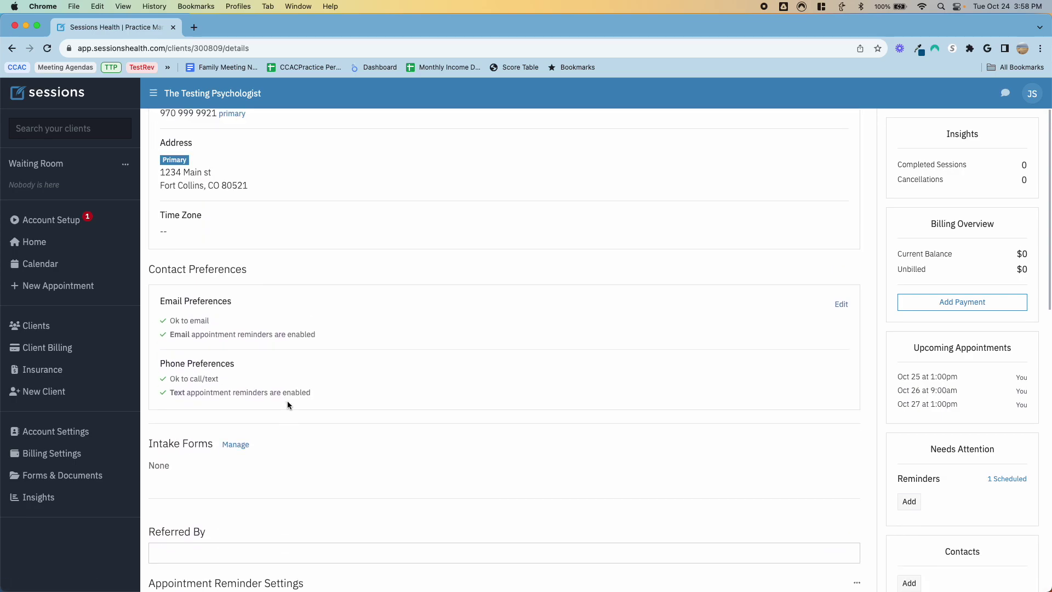
scroll(295, 300, up, 2)
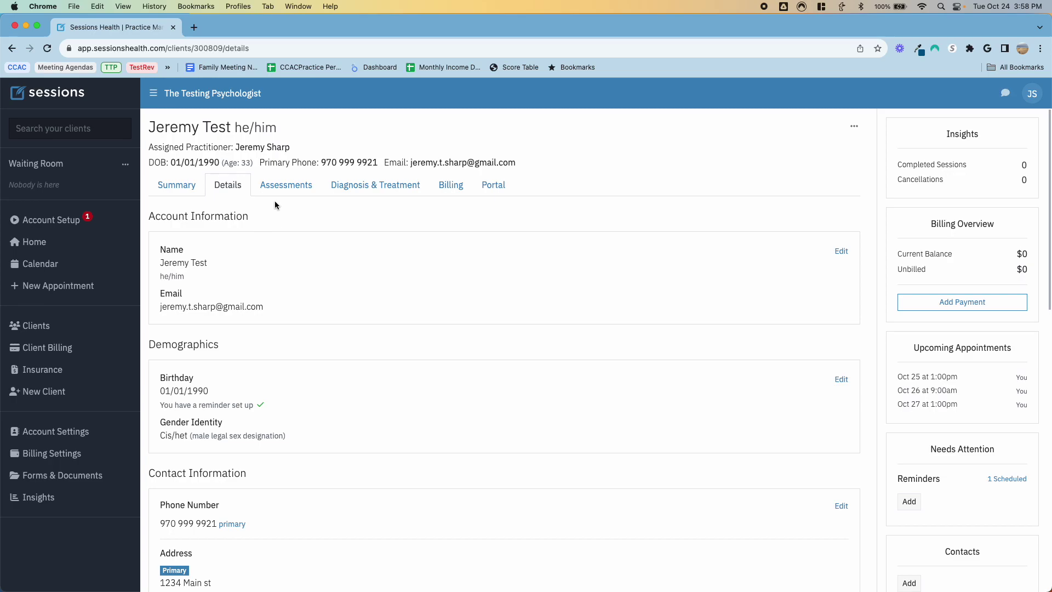
click(176, 186)
Step: Start an ASRS-V1.1 Screener from the client's Assessments and attempt to activate it
click(255, 189)
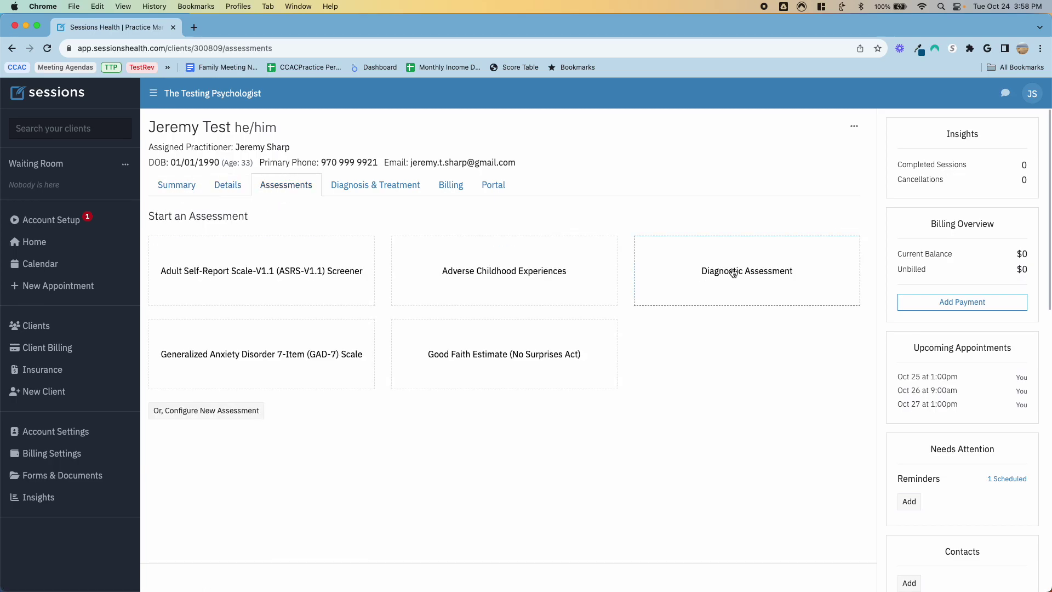
click(289, 279)
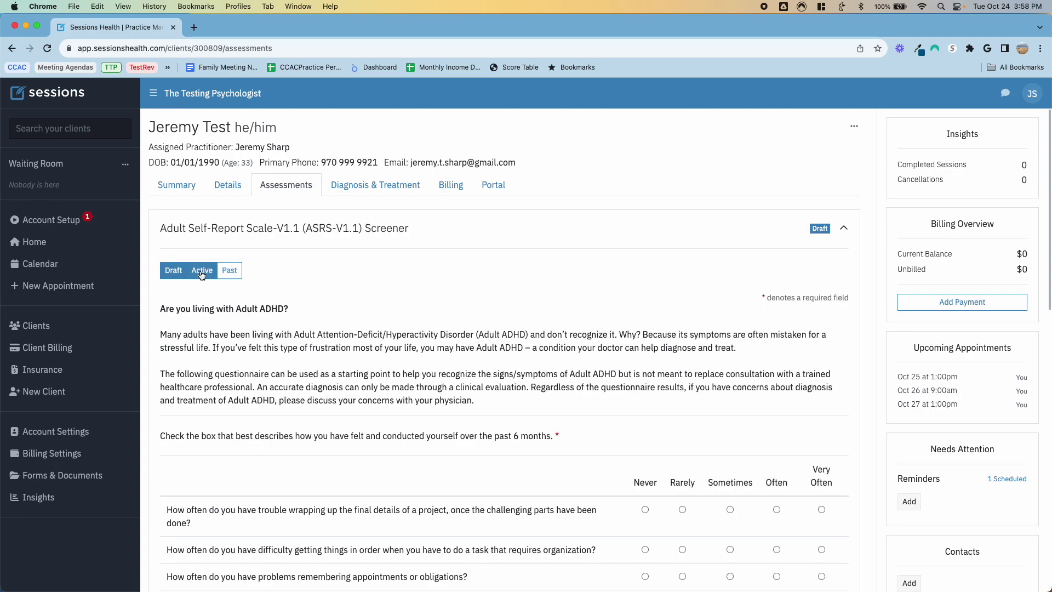
scroll(415, 314, down, 13)
click(178, 322)
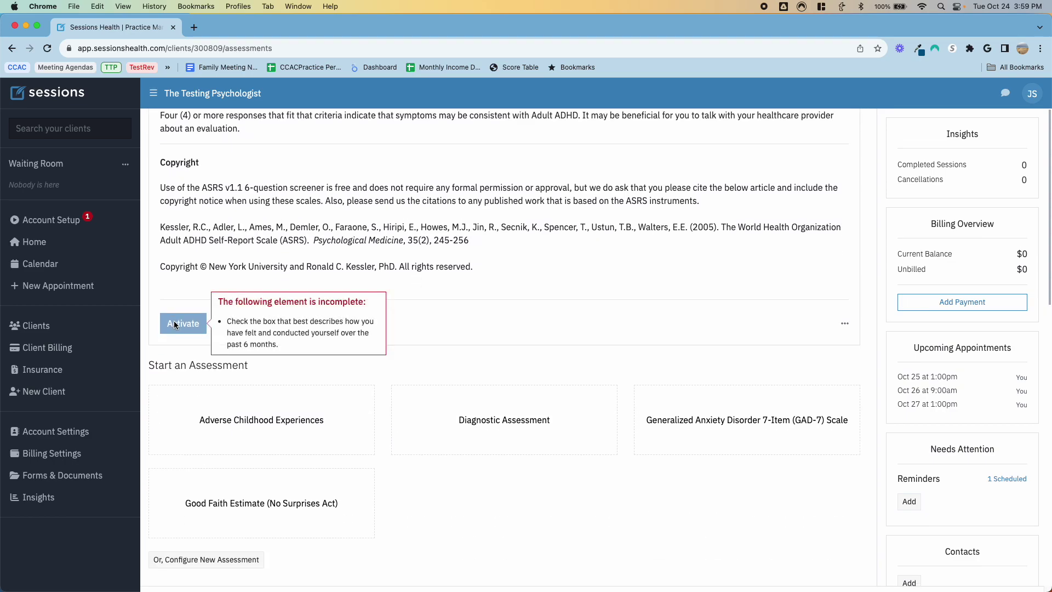
scroll(349, 303, up, 13)
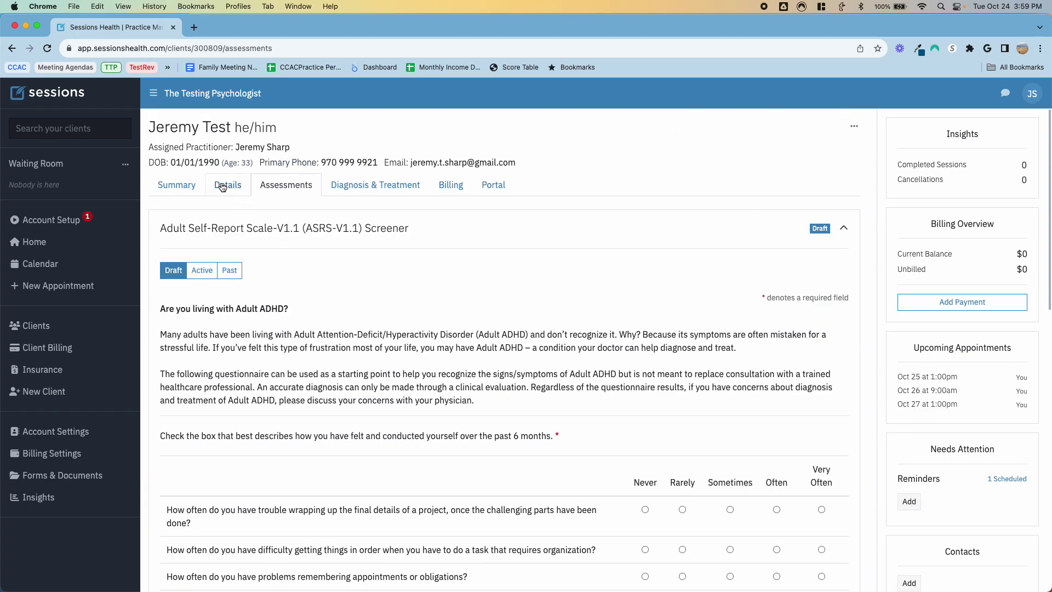
Step: Look through the client's Details and Diagnosis & Treatment, ending on the Billing tab
click(224, 188)
click(284, 185)
click(373, 187)
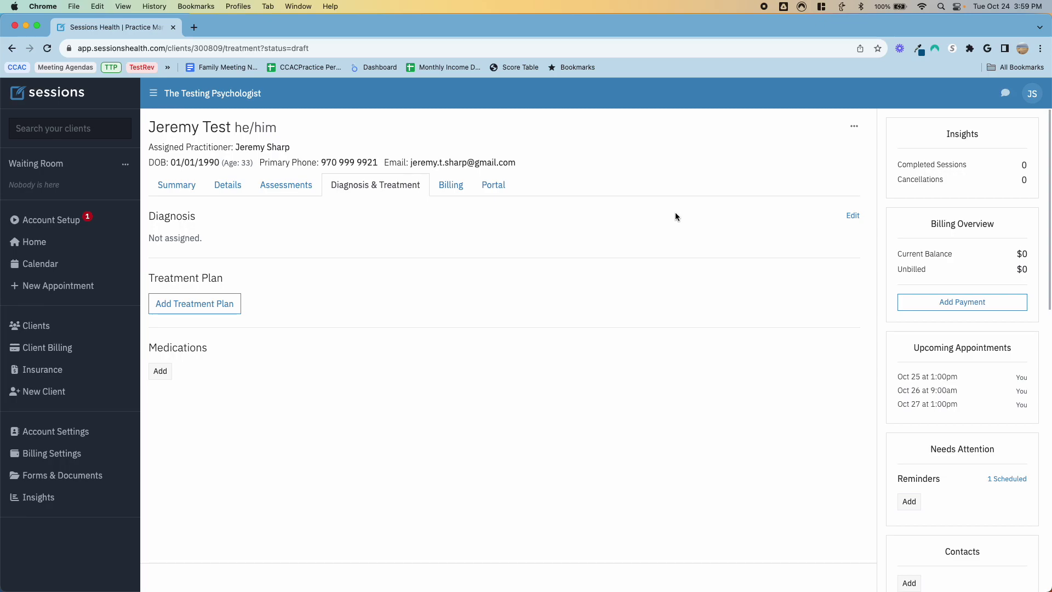
click(447, 188)
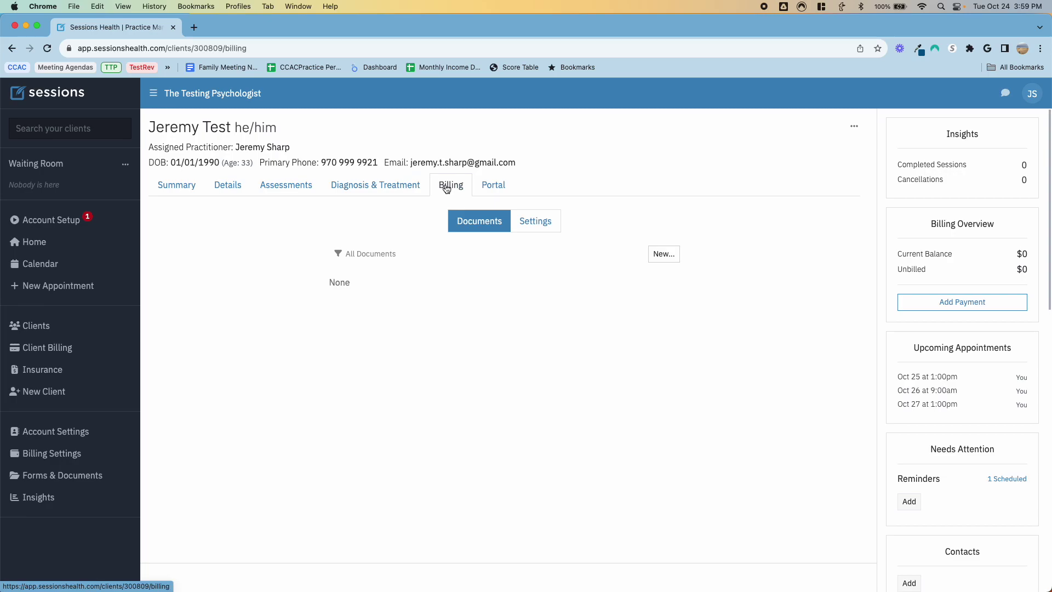
Step: Send a portal invitation requesting Intake Interview and Release of Information, then open Client Billing
click(498, 190)
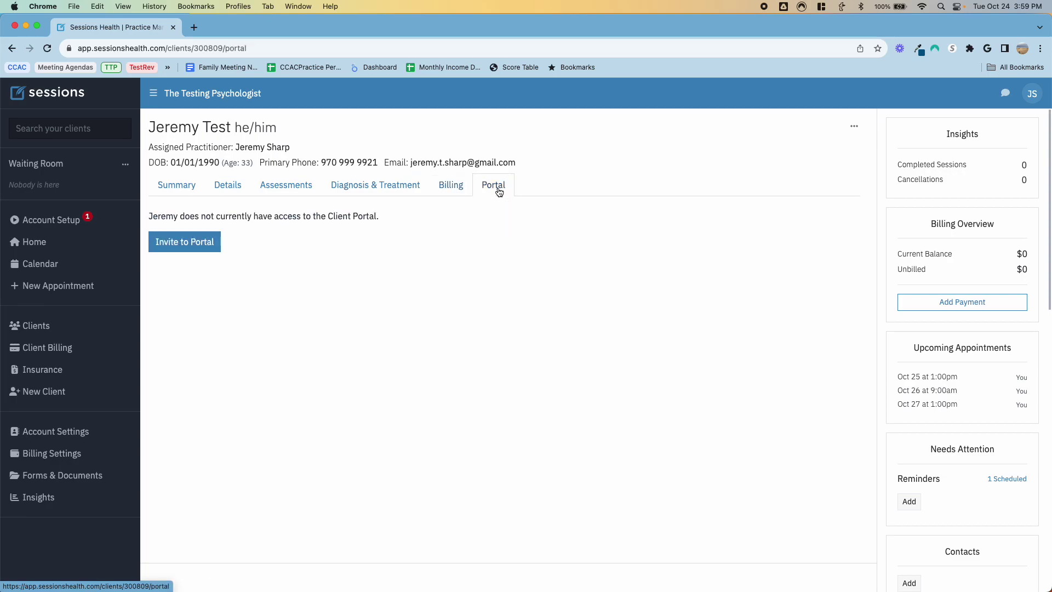
click(212, 243)
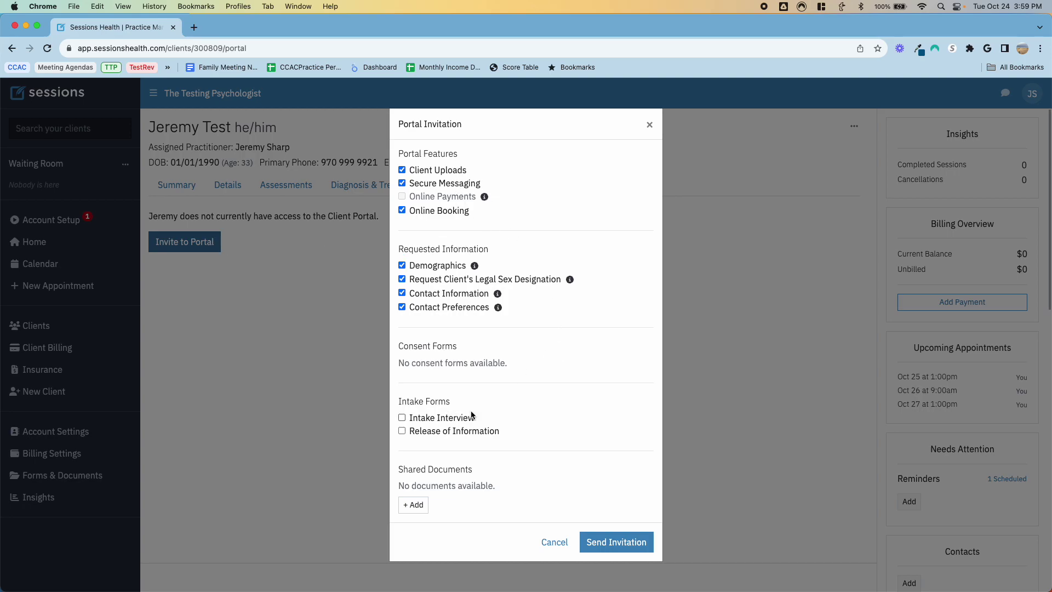
click(401, 419)
click(402, 431)
click(631, 541)
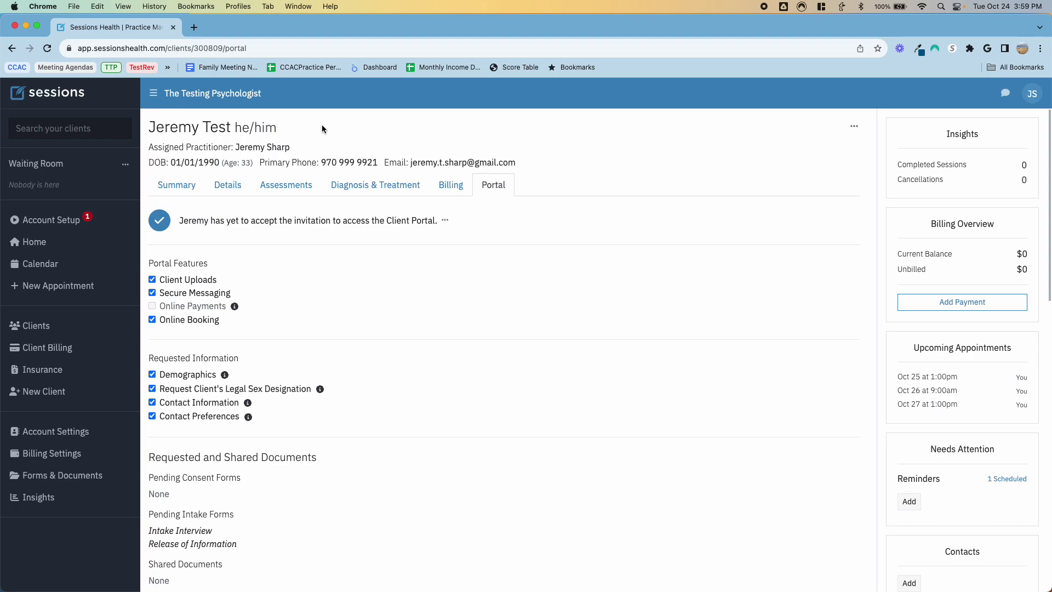
click(47, 347)
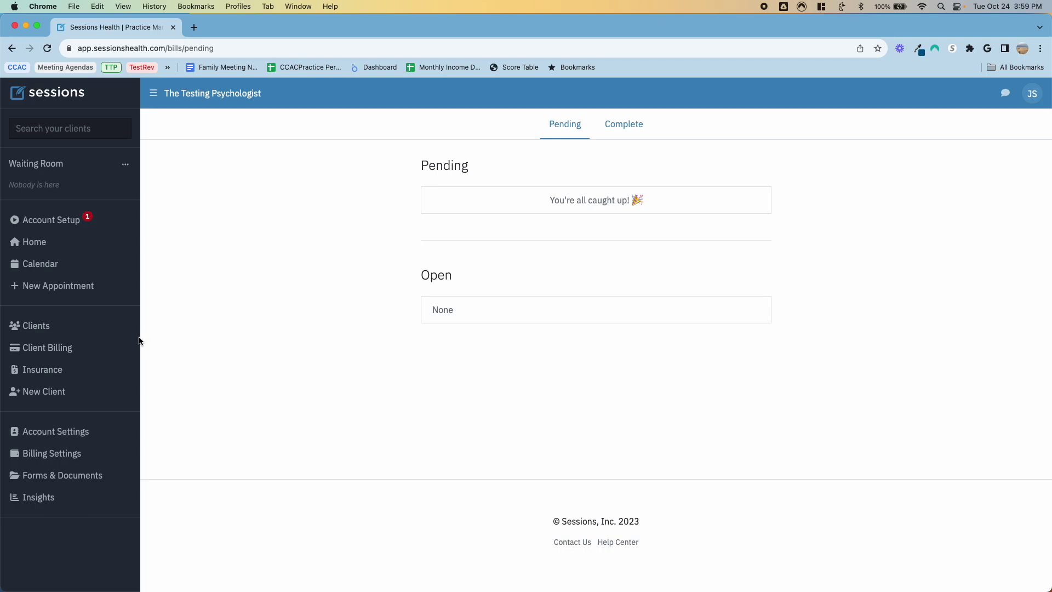
Step: Check the Insurance Pending Claims, Claims and Payments tabs, then go to Forms & Documents
click(45, 373)
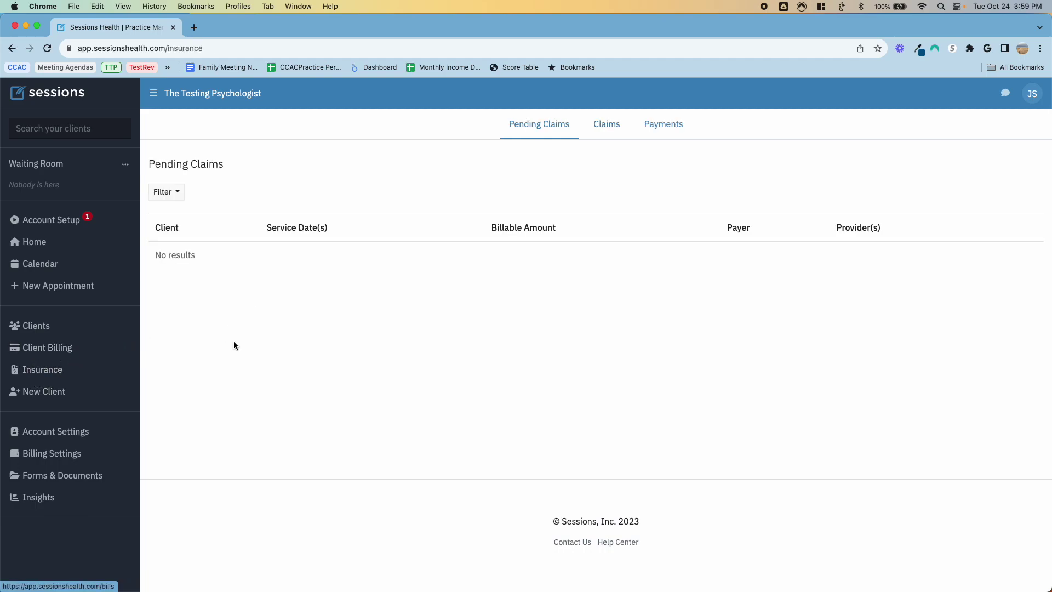
click(603, 125)
click(661, 126)
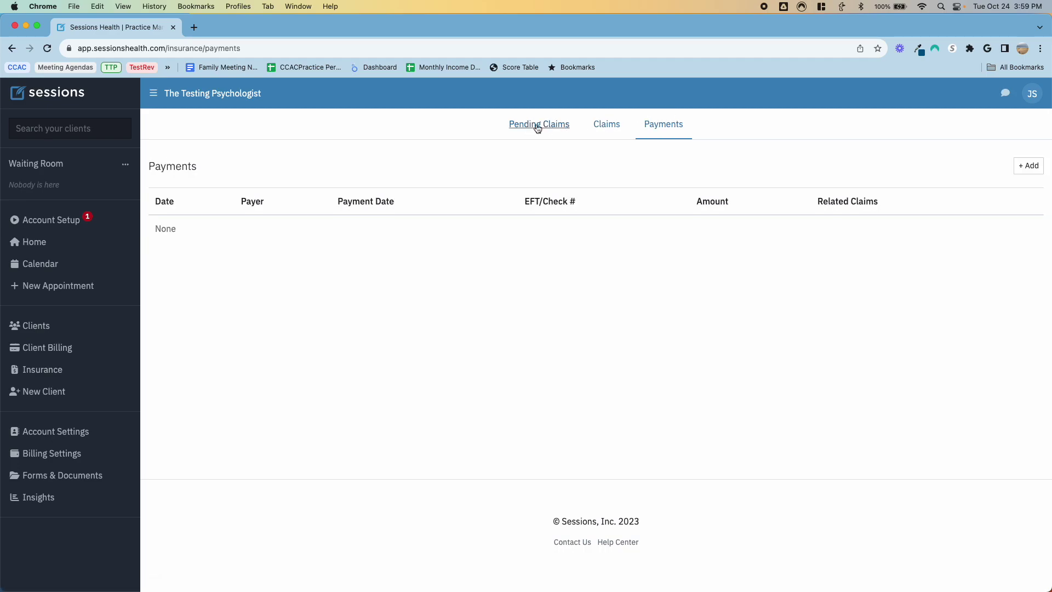
click(509, 136)
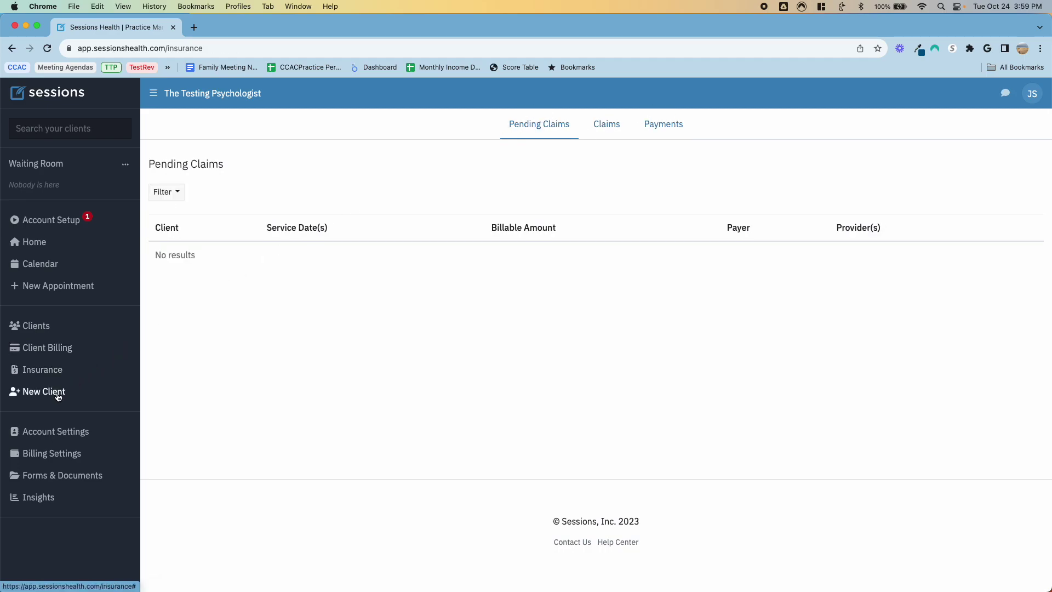
click(52, 475)
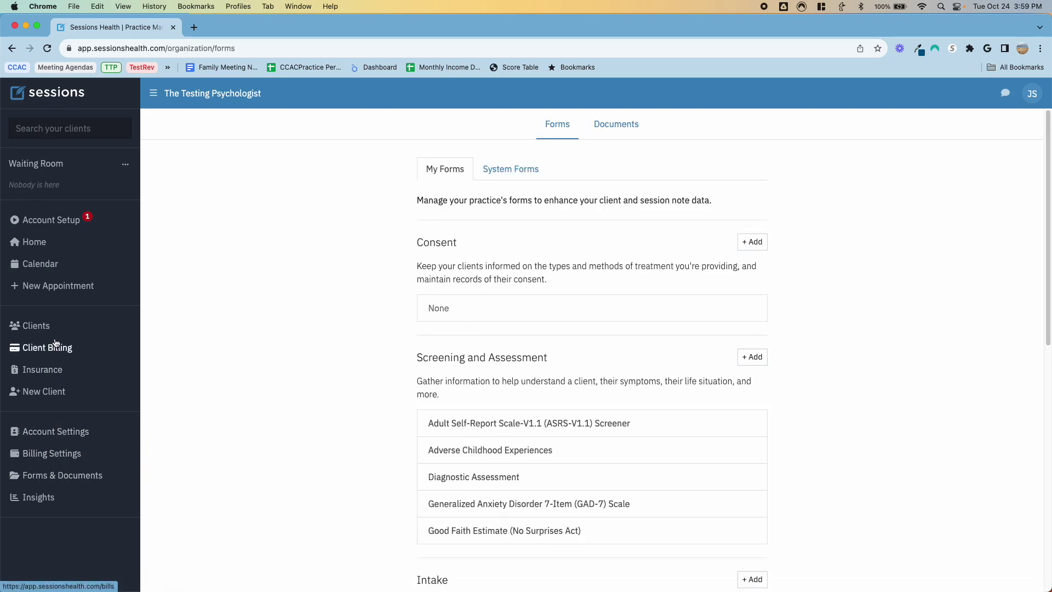
Step: Review the Insights chart's metric and date-range options, keeping revenue over the last 30 days
click(38, 498)
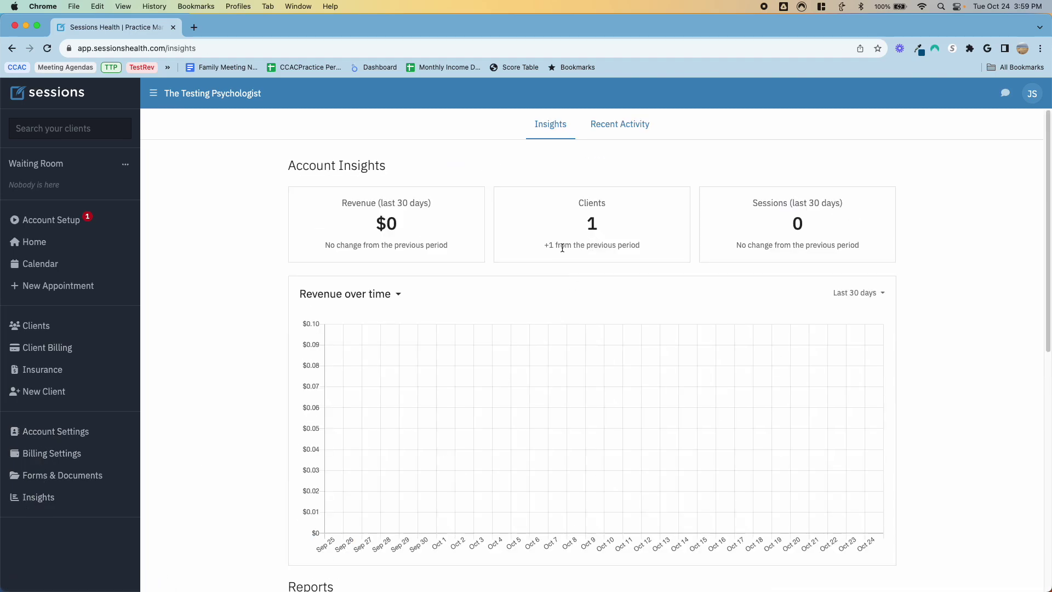
scroll(409, 261, down, 2)
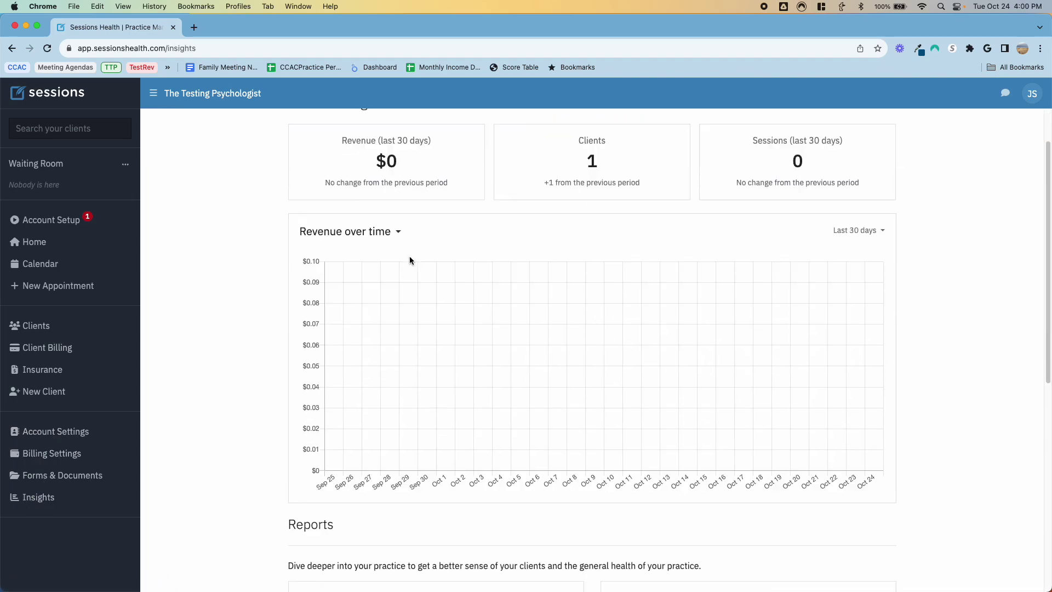
click(397, 239)
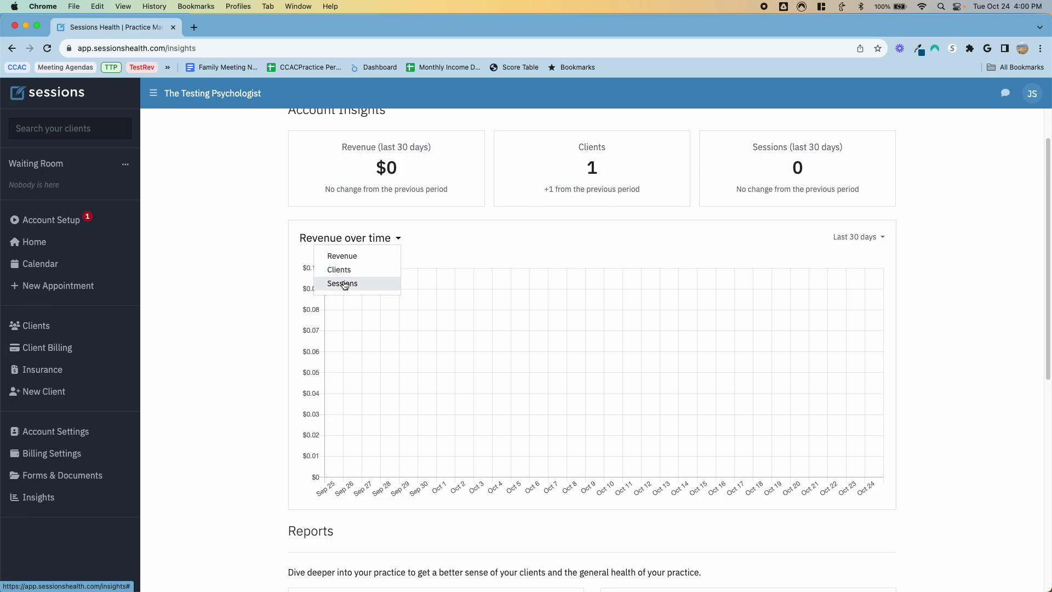
click(418, 238)
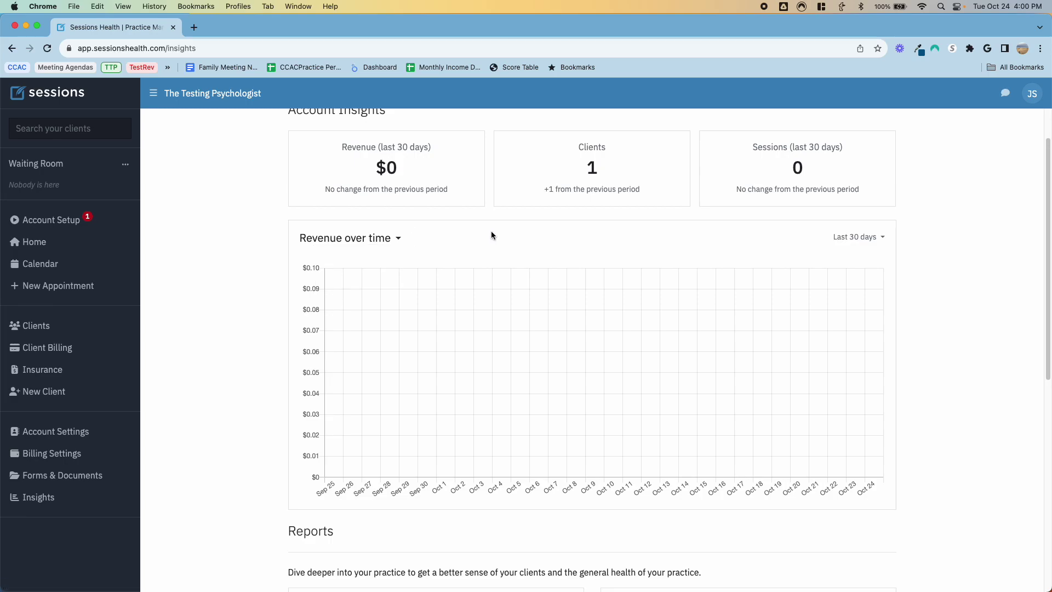
click(863, 237)
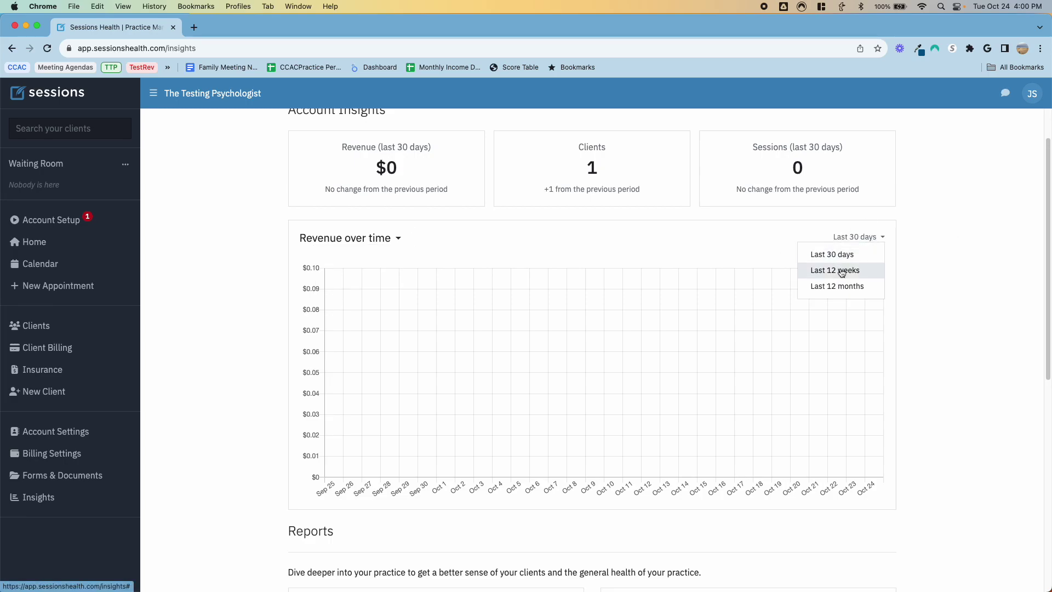
click(730, 237)
Step: Open the empty Attendance report for 09/25/2023–10/24/2023, then check the empty Messages list
scroll(591, 235, down, 5)
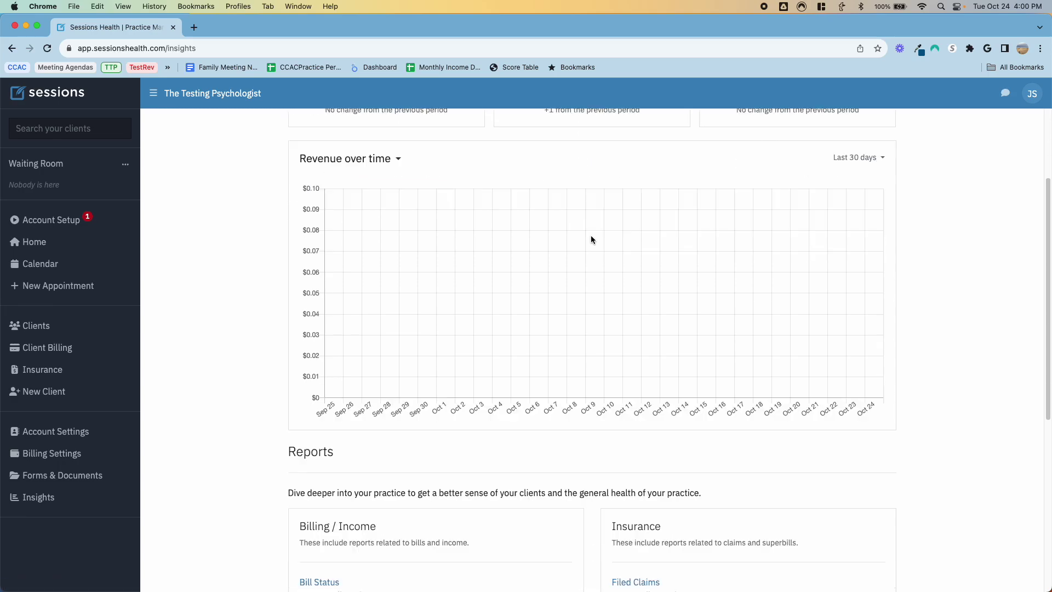
scroll(485, 328, down, 3)
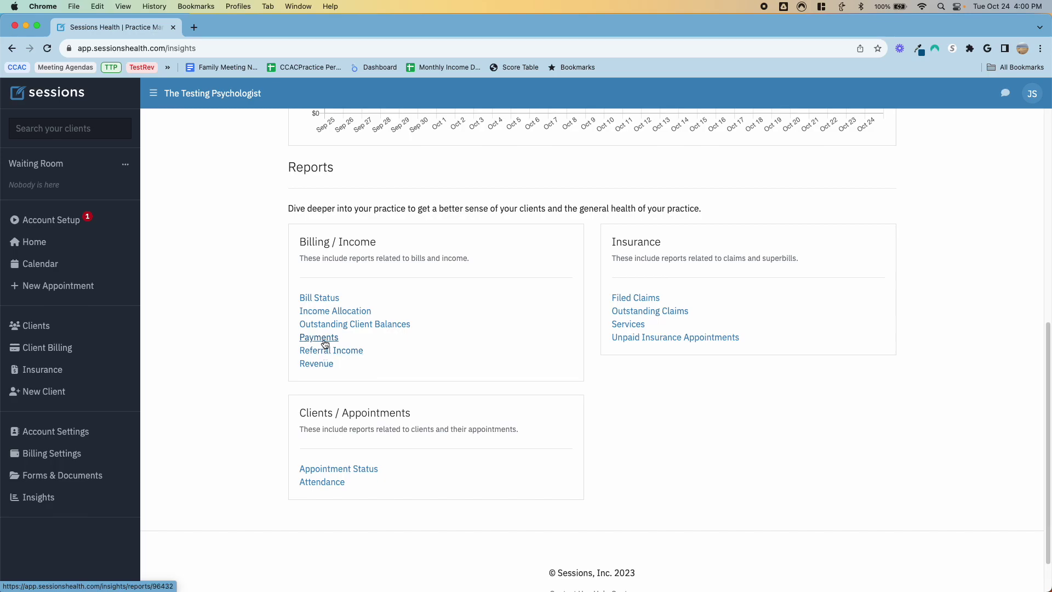
click(321, 482)
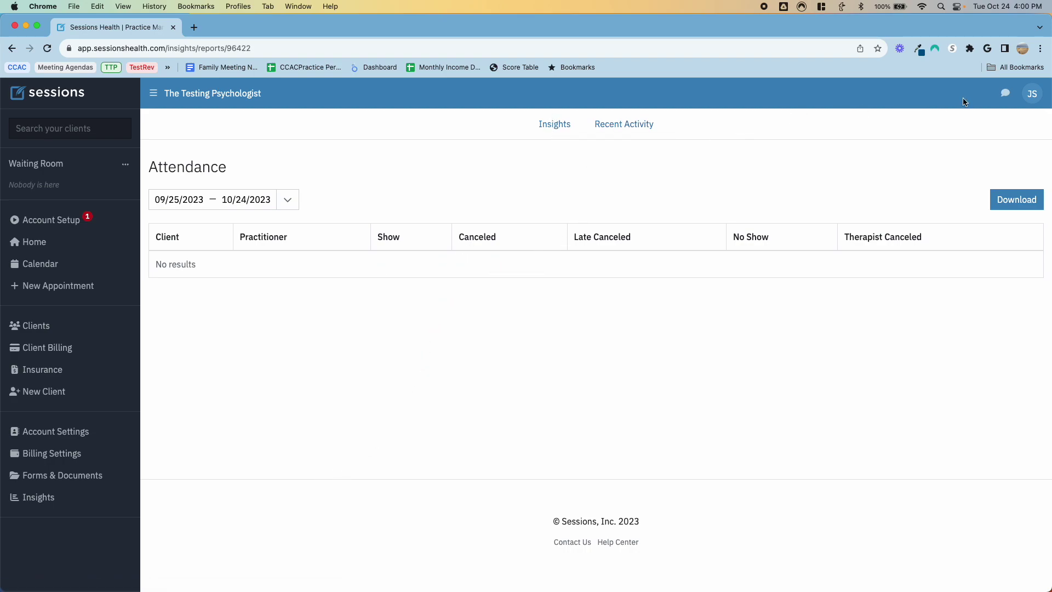
click(1007, 94)
click(1007, 95)
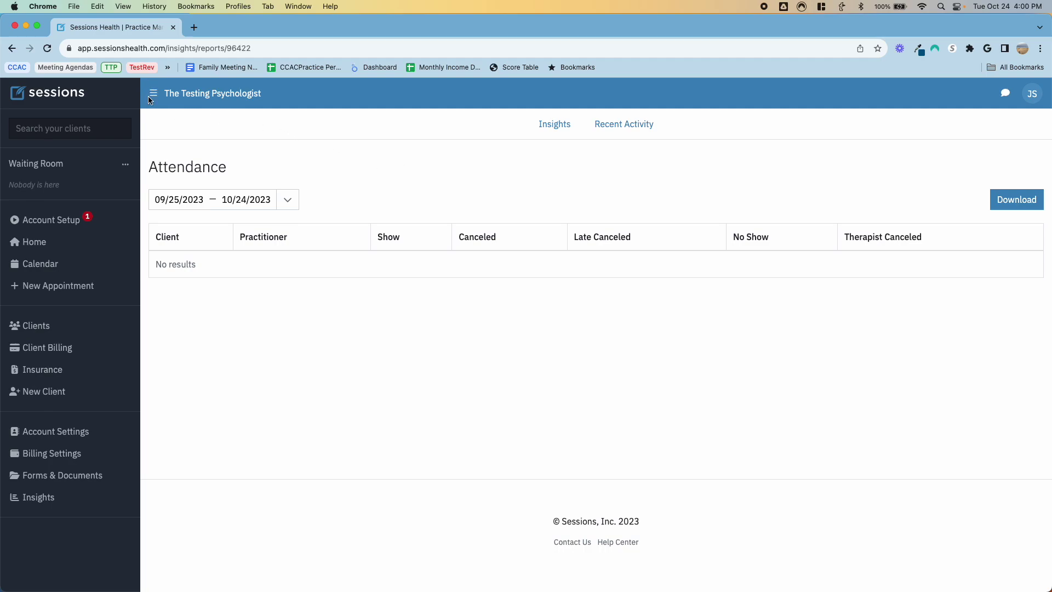
Step: Leave the Attendance report for the Oct 22–28, 2023 week calendar with three appointments
click(36, 326)
click(50, 261)
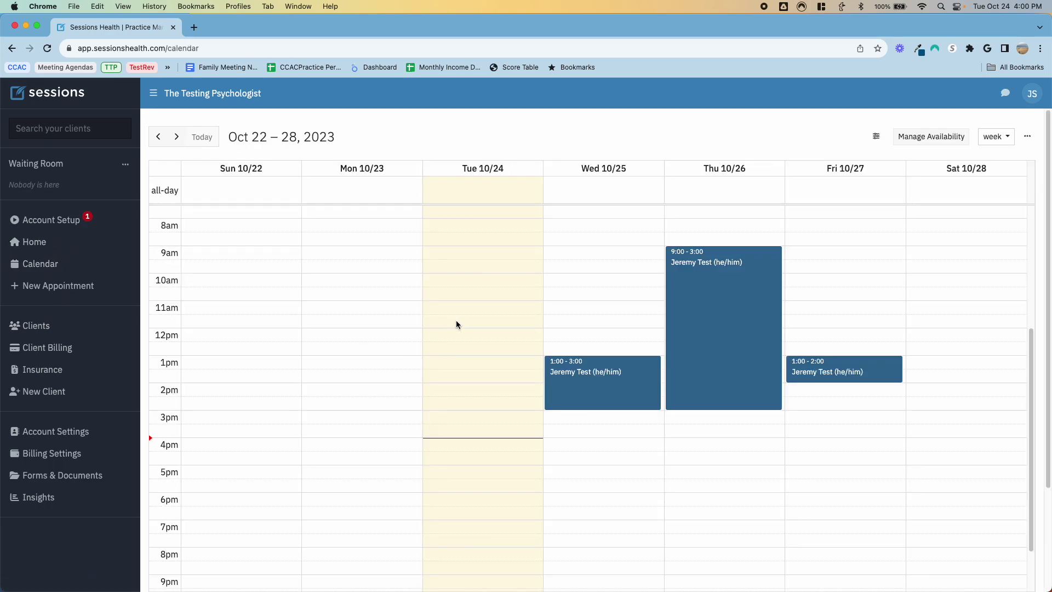
Step: Move the Wed, Thu and Fri appointments to Sun 10/22, Mon 10/23 and Tue 10/24 at 10:00
drag(601, 385, 277, 386)
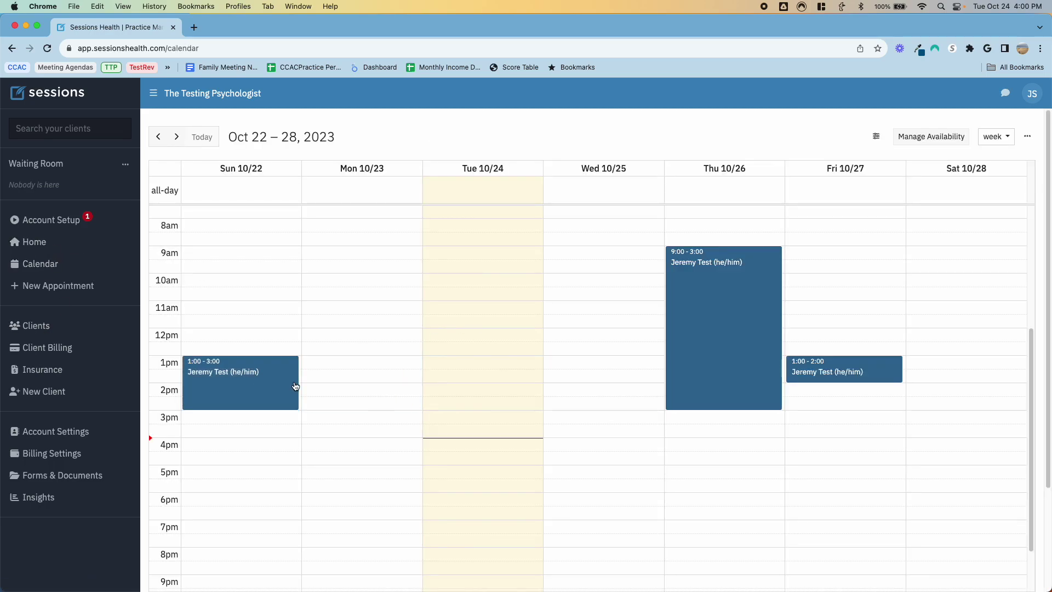
drag(709, 310, 394, 331)
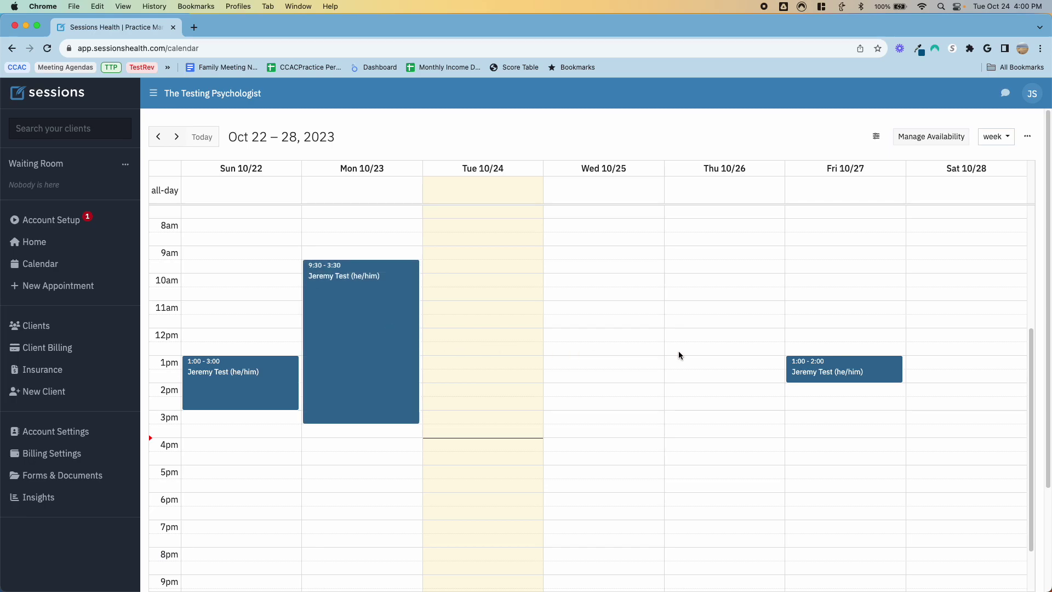
drag(849, 368, 495, 278)
Step: Write 'Done' in the Sun 10/22 appointment's session note
click(262, 383)
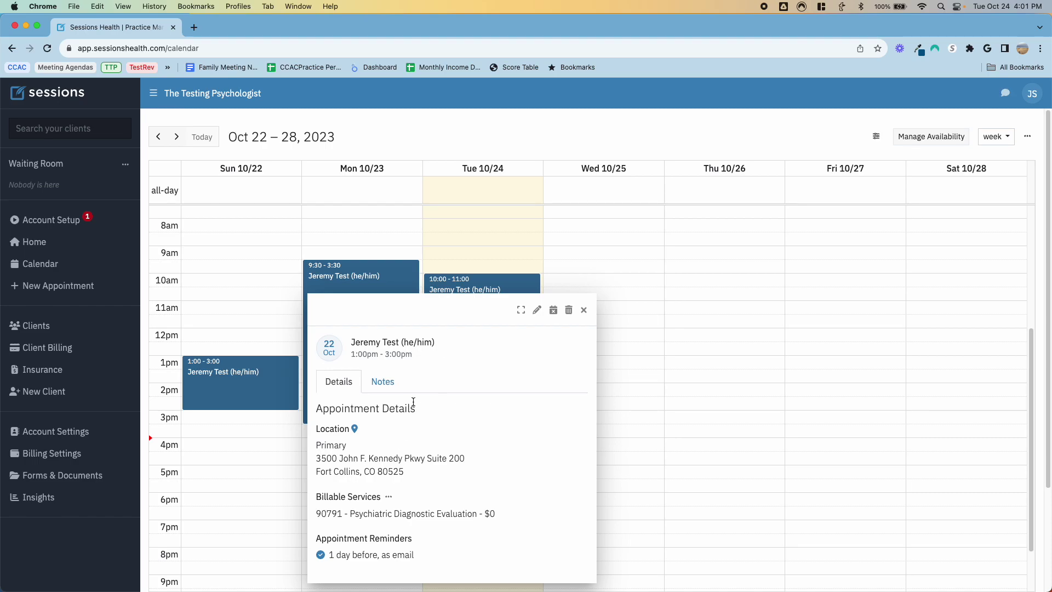
click(389, 389)
click(374, 398)
text(Done.)
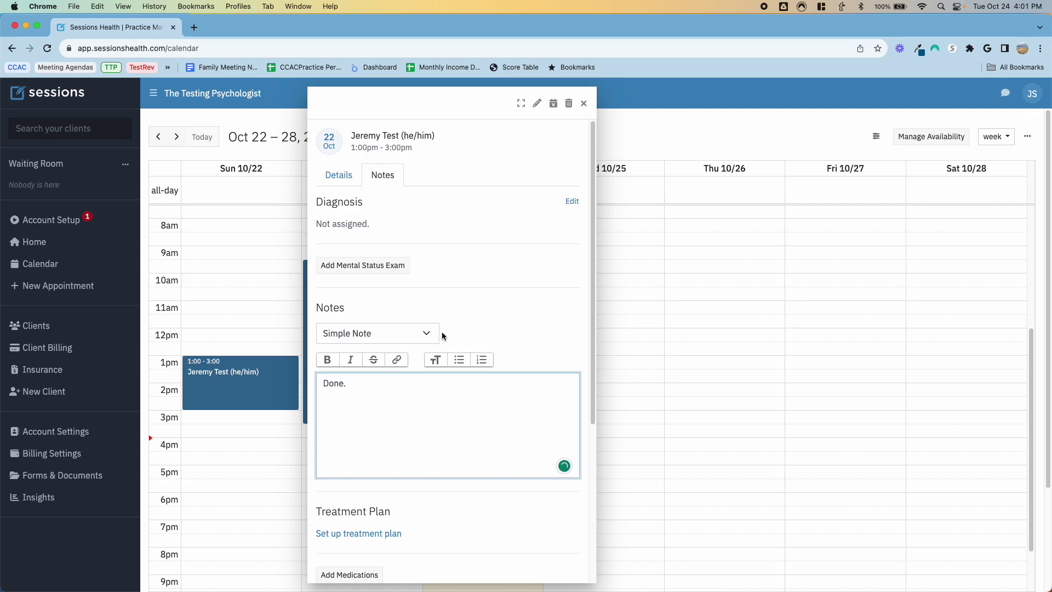
scroll(447, 334, down, 5)
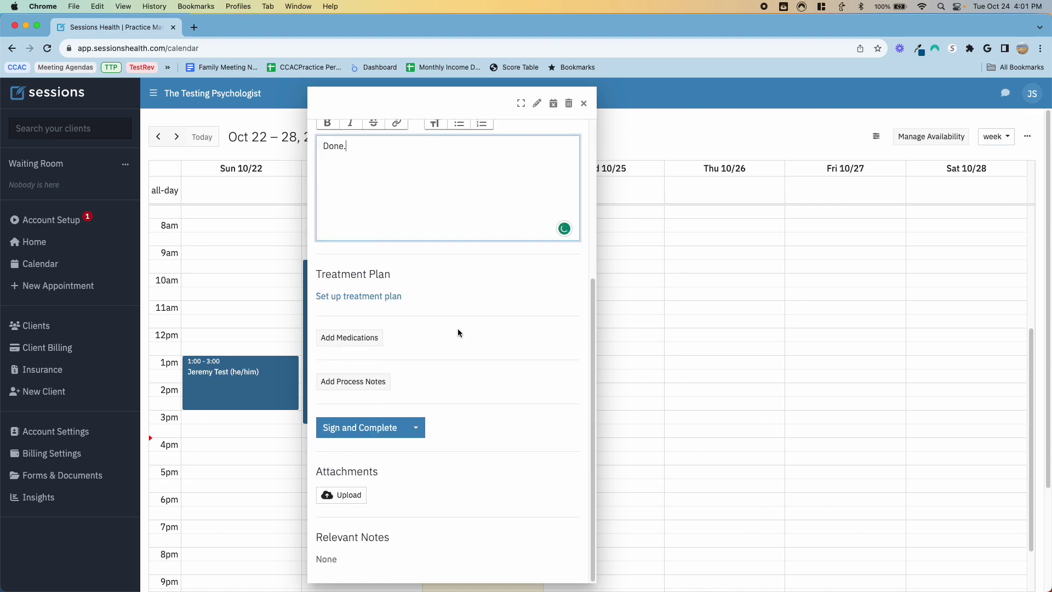
Step: Sign and complete the Oct 22 note, entering the signer's full name
click(349, 429)
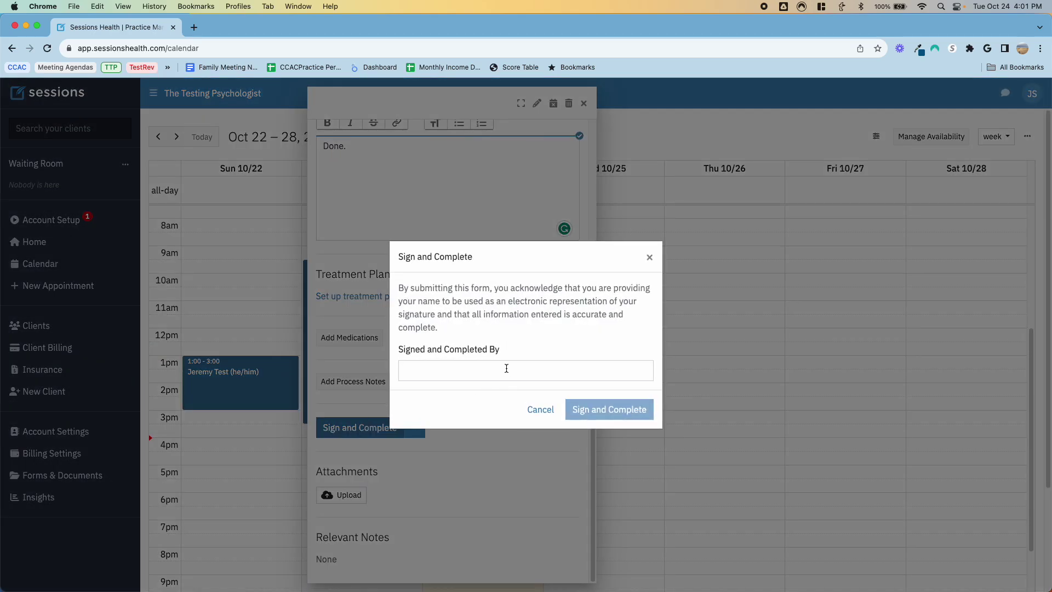
click(504, 371)
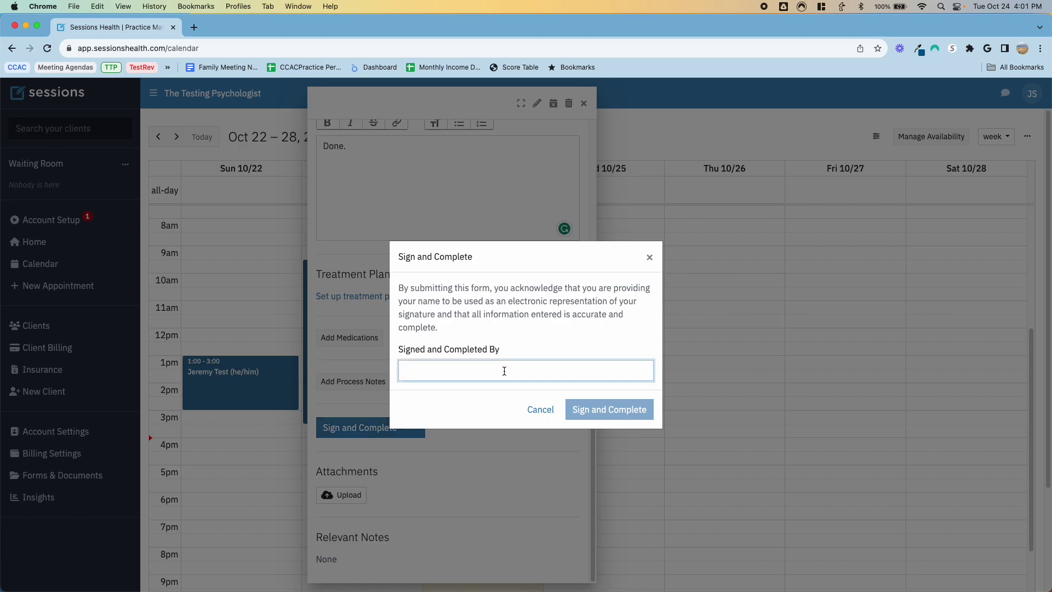
key(BackSpace)
key(BackSpace)
key(BackSpace)
key(BackSpace)
key(BackSpace)
key(BackSpace)
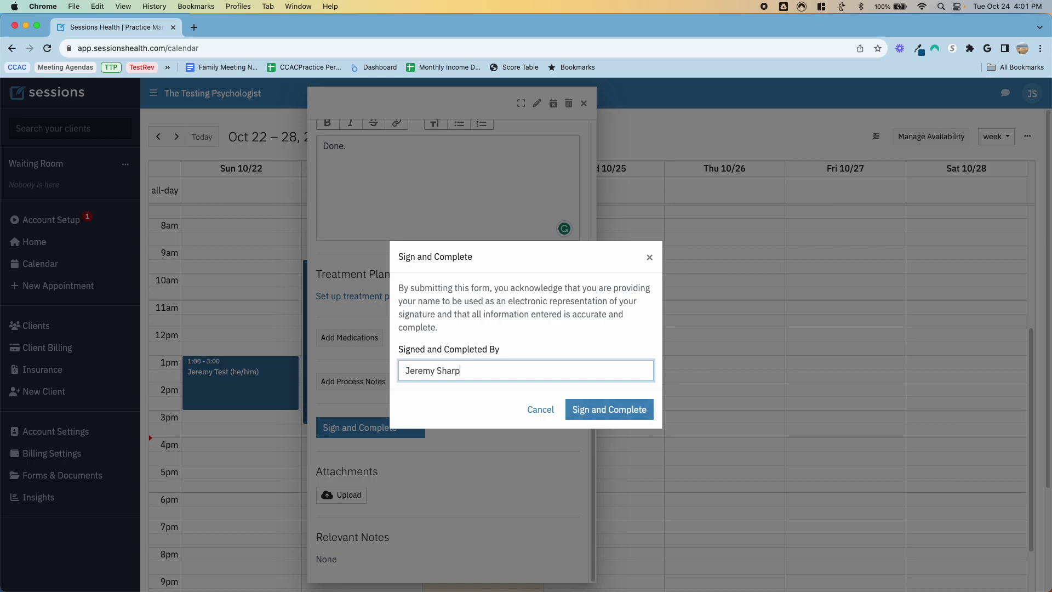
click(581, 411)
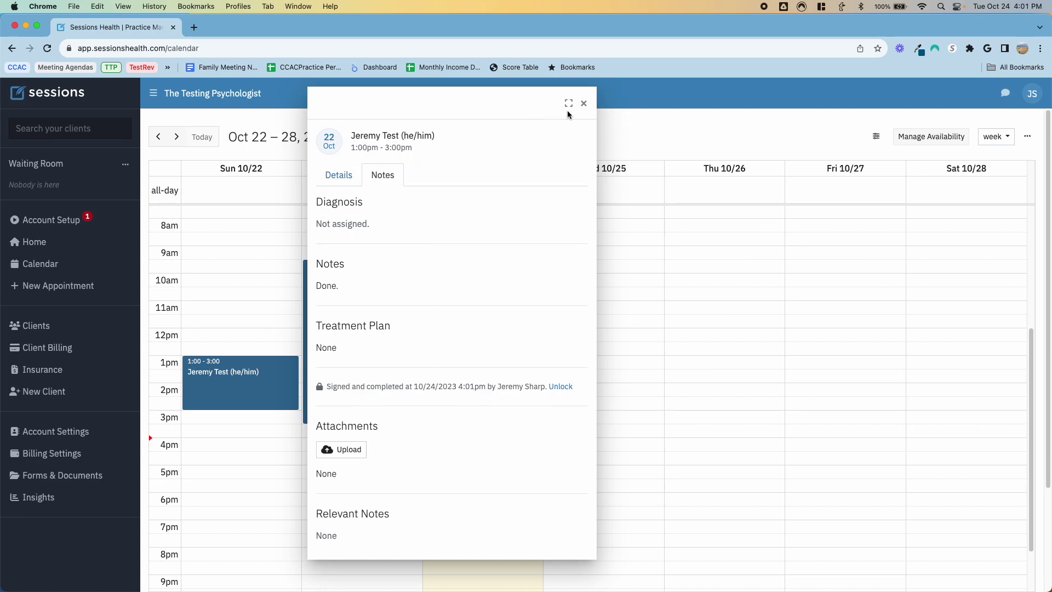
Step: Sign and complete the Mon 10/23 session note
click(583, 103)
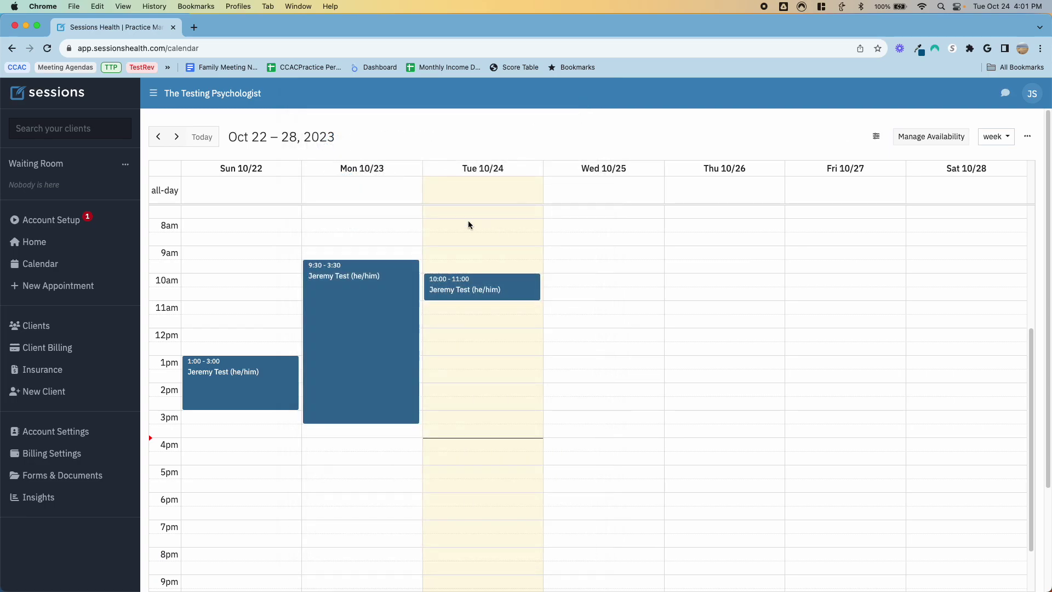
click(369, 314)
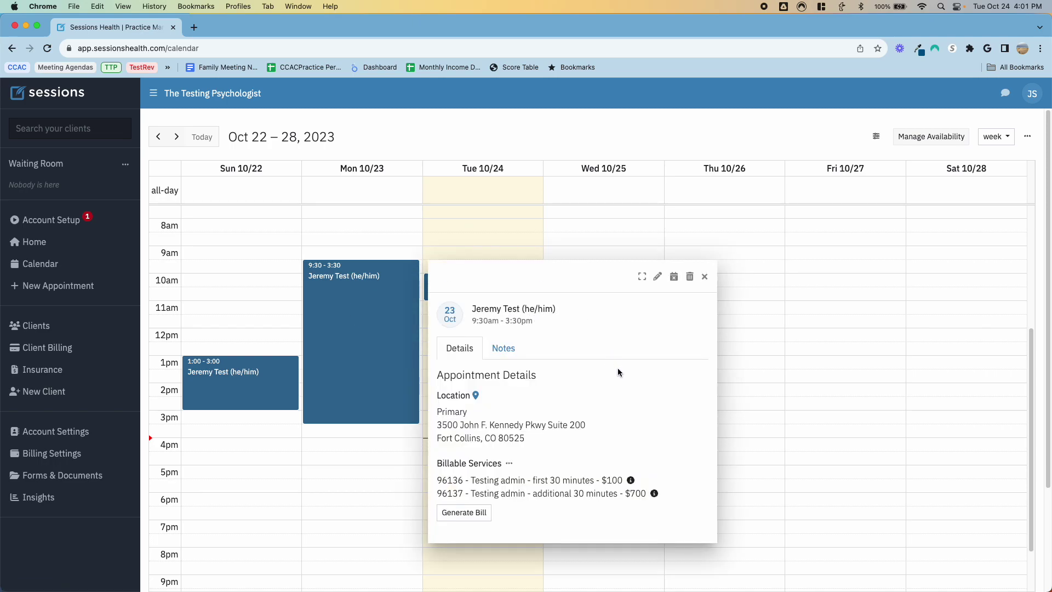
click(504, 349)
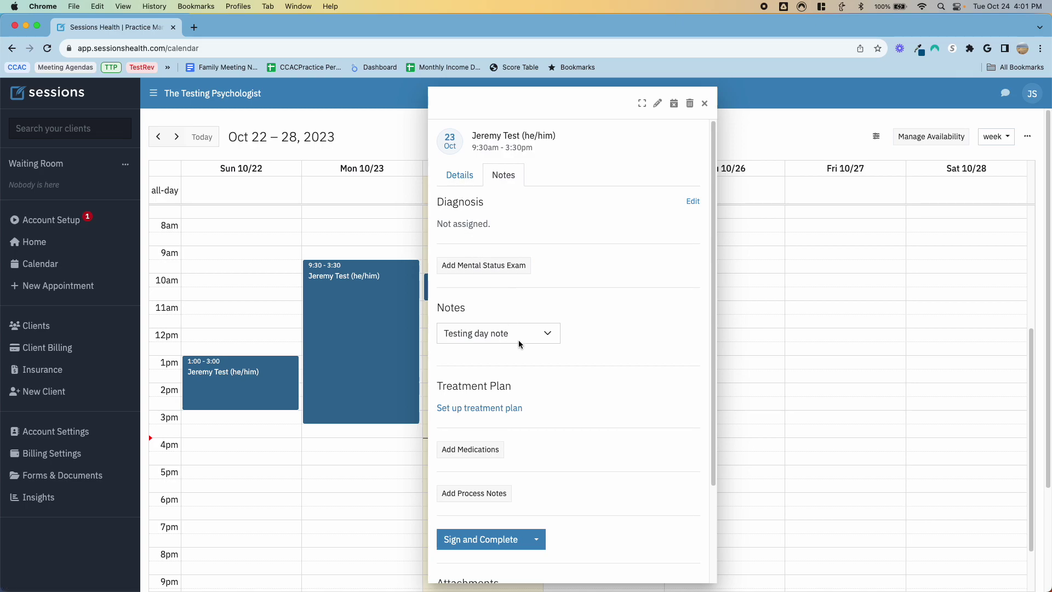
scroll(511, 353, down, 3)
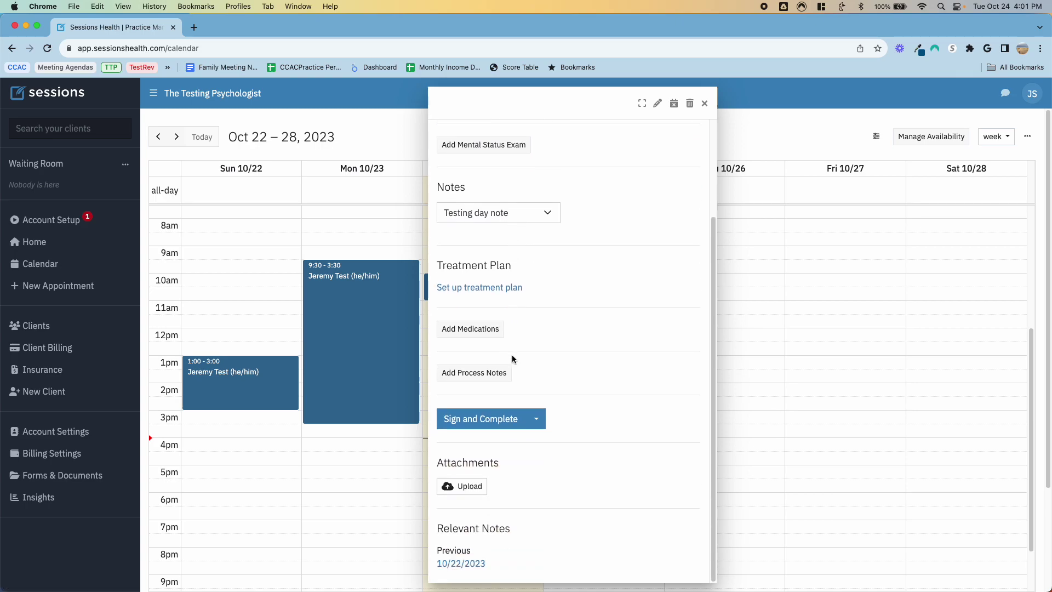
click(471, 422)
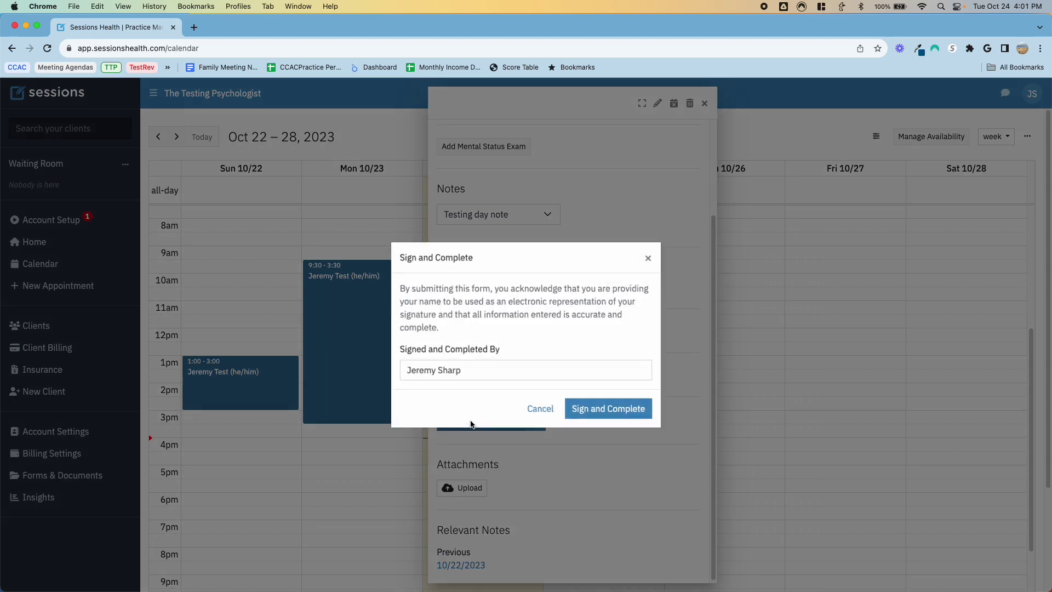
click(582, 416)
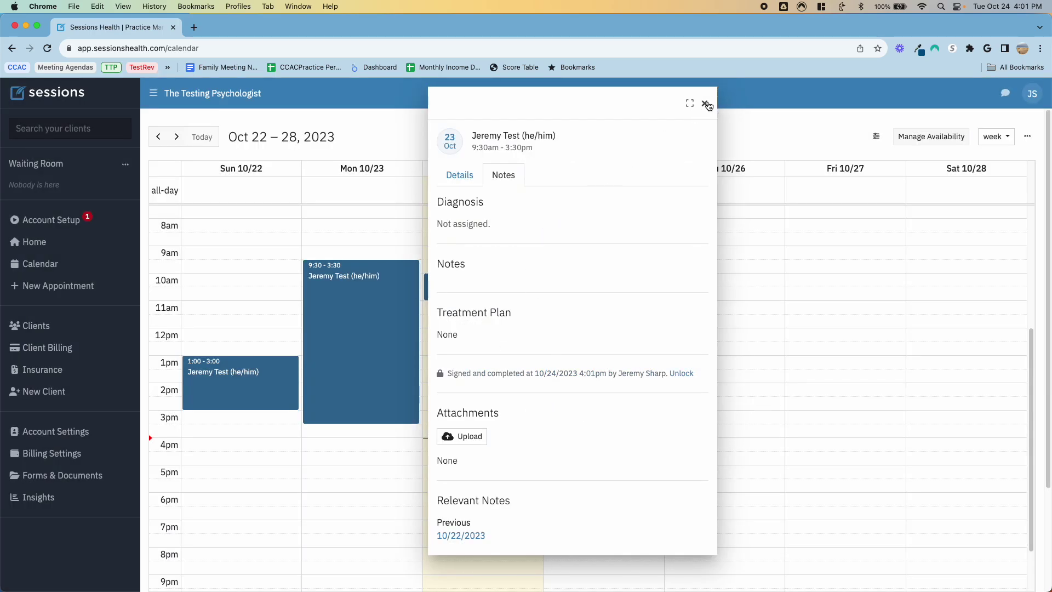
click(704, 103)
Step: Load the Tue 10/24 note from the previous note, then sign and complete it
click(495, 285)
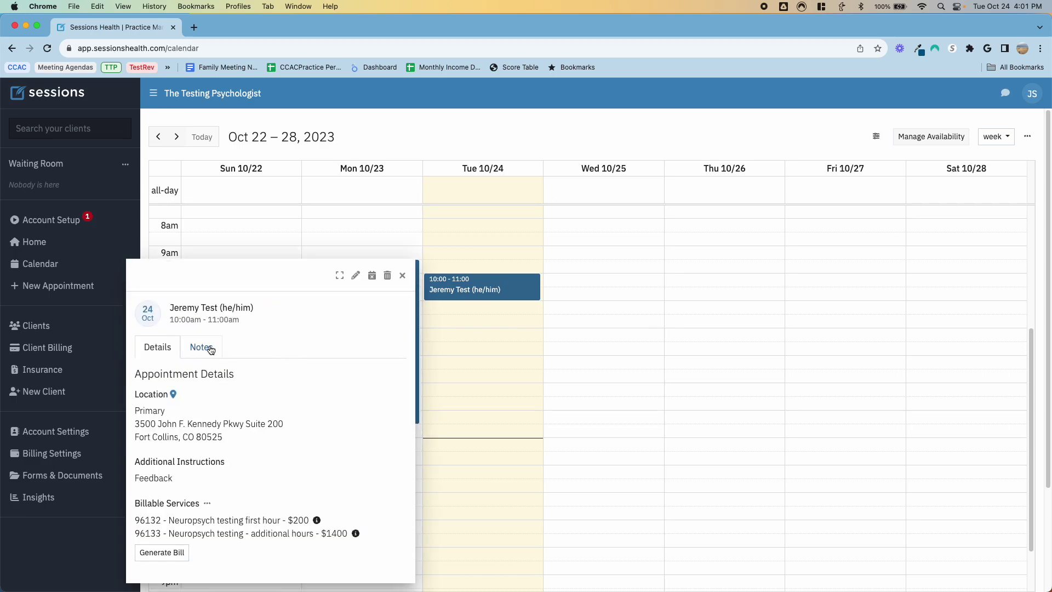
click(202, 347)
scroll(204, 446, down, 2)
click(206, 294)
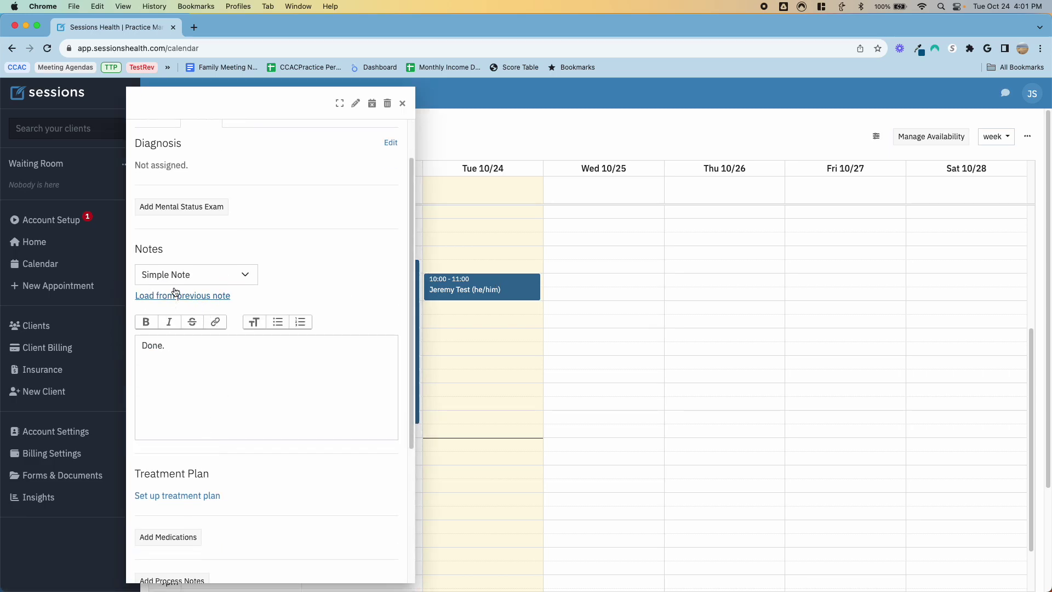
scroll(232, 360, down, 4)
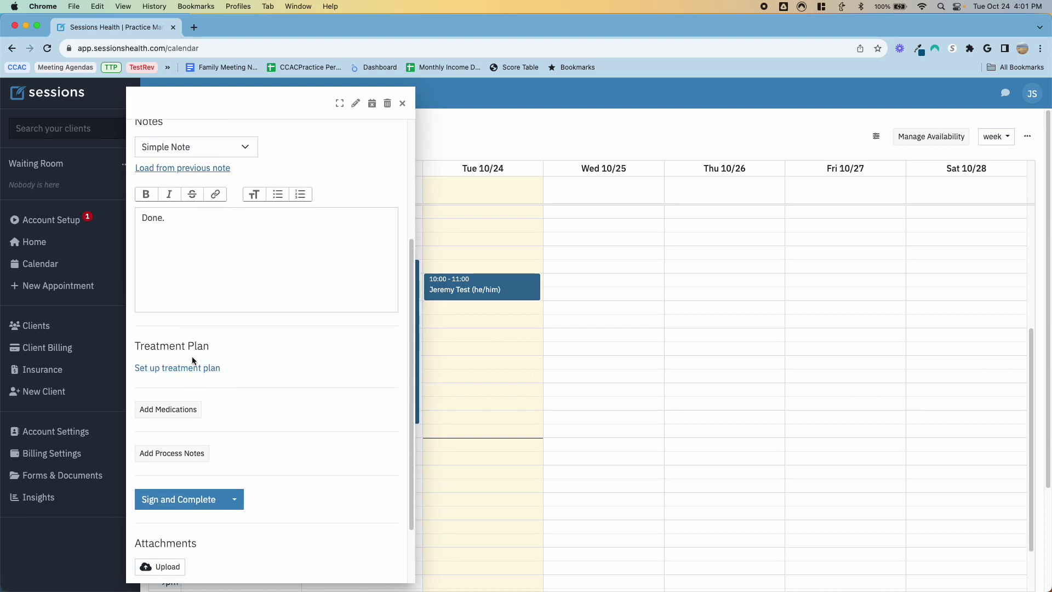
scroll(176, 496, down, 2)
click(176, 430)
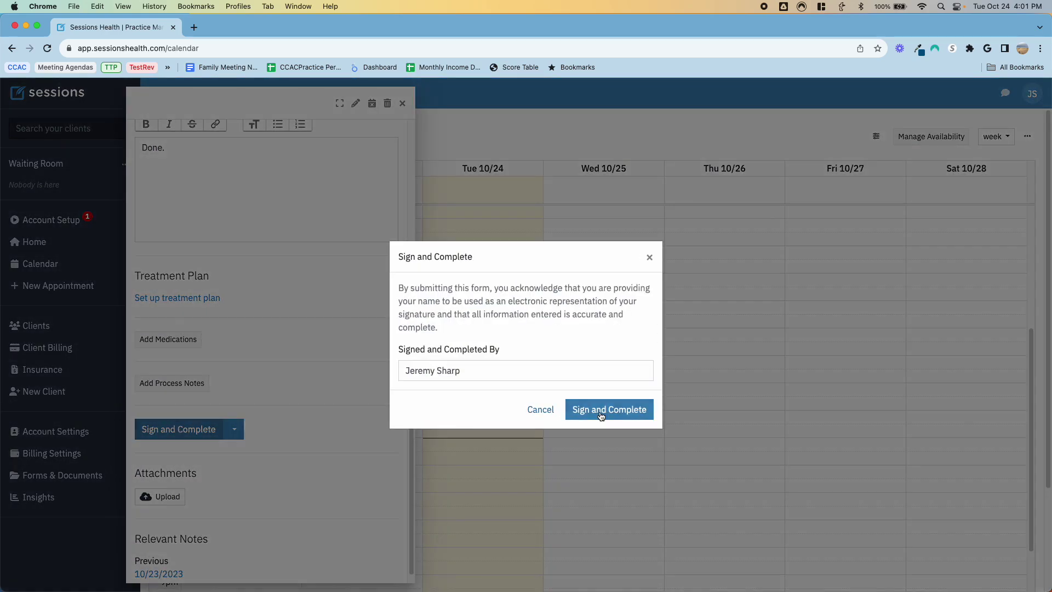
click(600, 411)
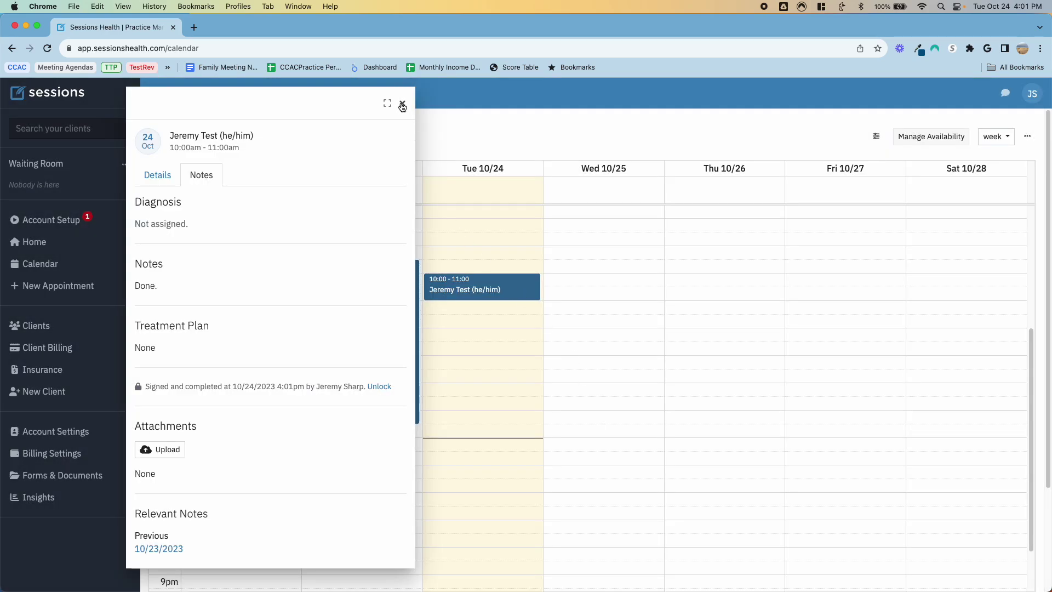
click(402, 104)
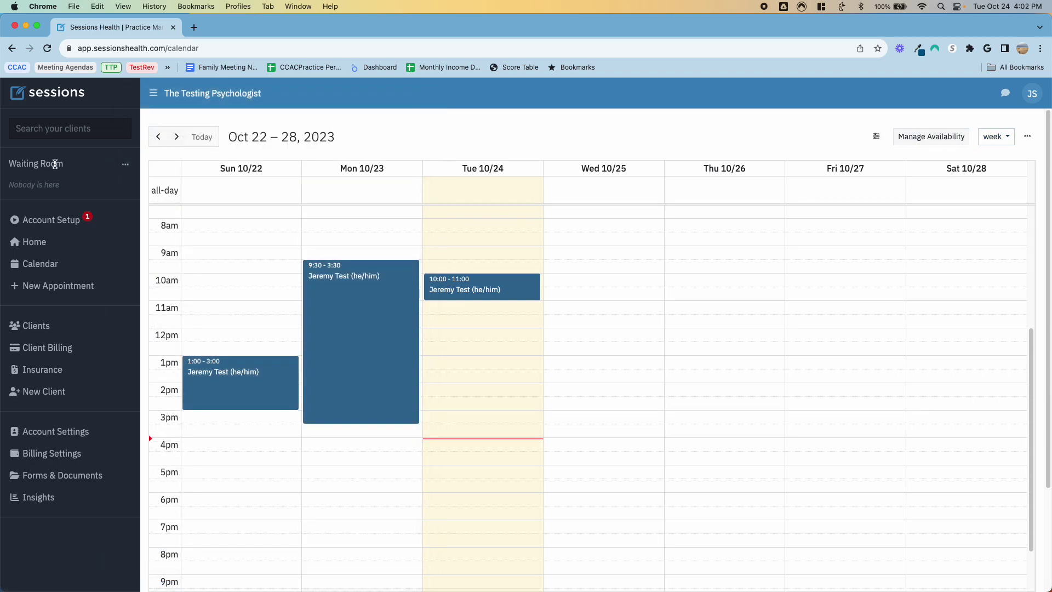
Step: Go to Insurance and look over the Claims and Pending Claims lists
click(126, 166)
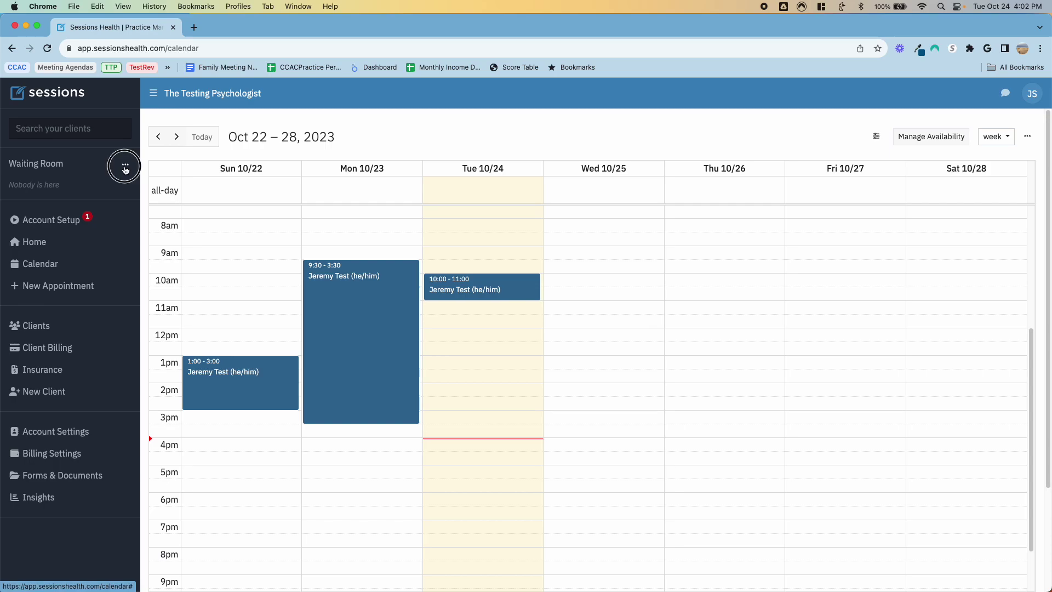
click(125, 167)
click(55, 370)
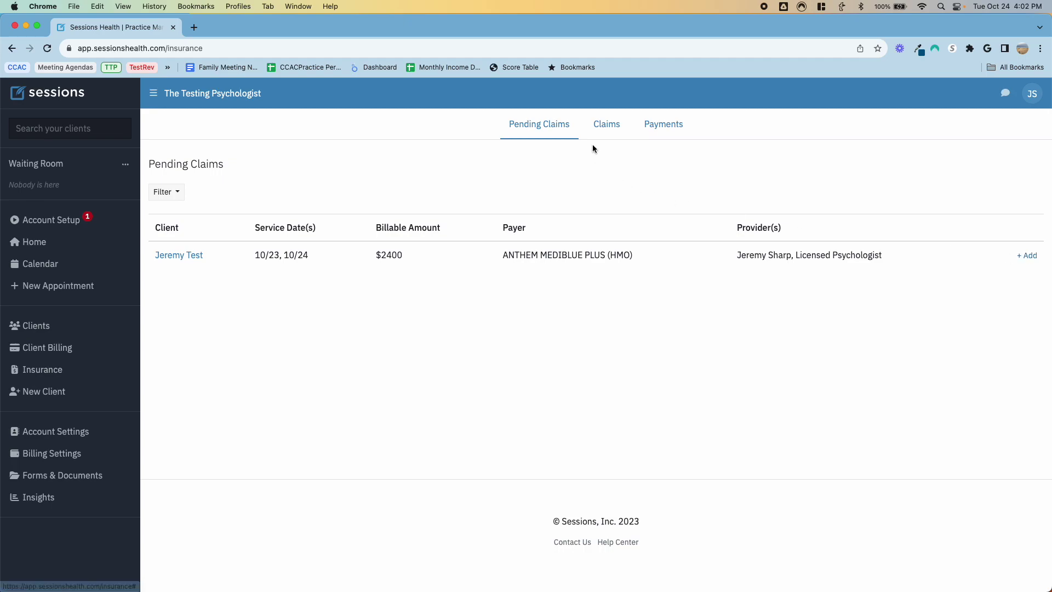
click(606, 124)
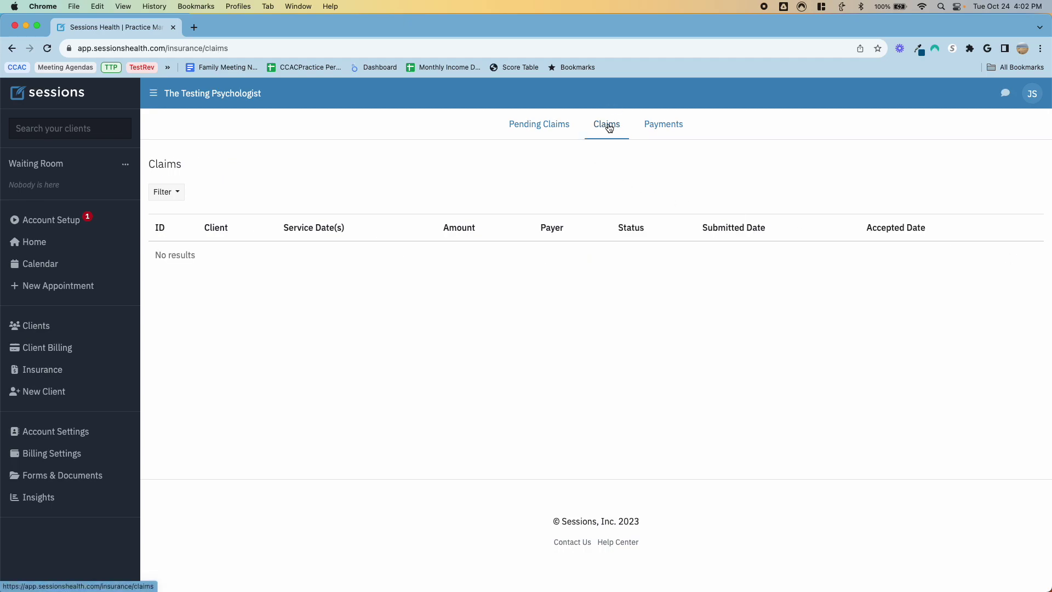
click(530, 127)
Step: Create a $2400 ANTHEM MEDIBLUE PLUS (HMO) claim for the 10/23 and 10/24 services
click(1019, 255)
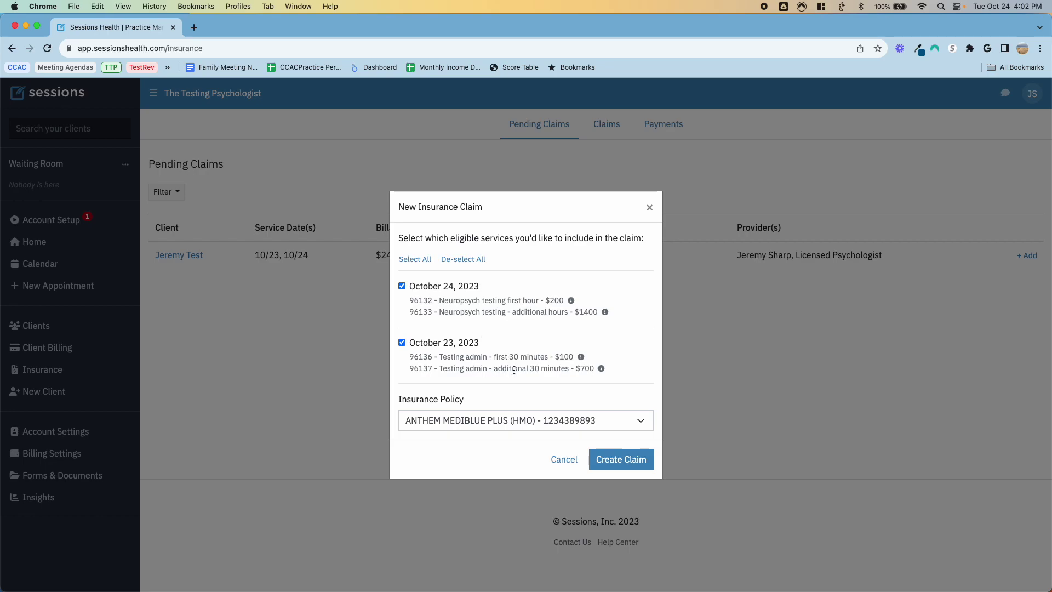
click(614, 466)
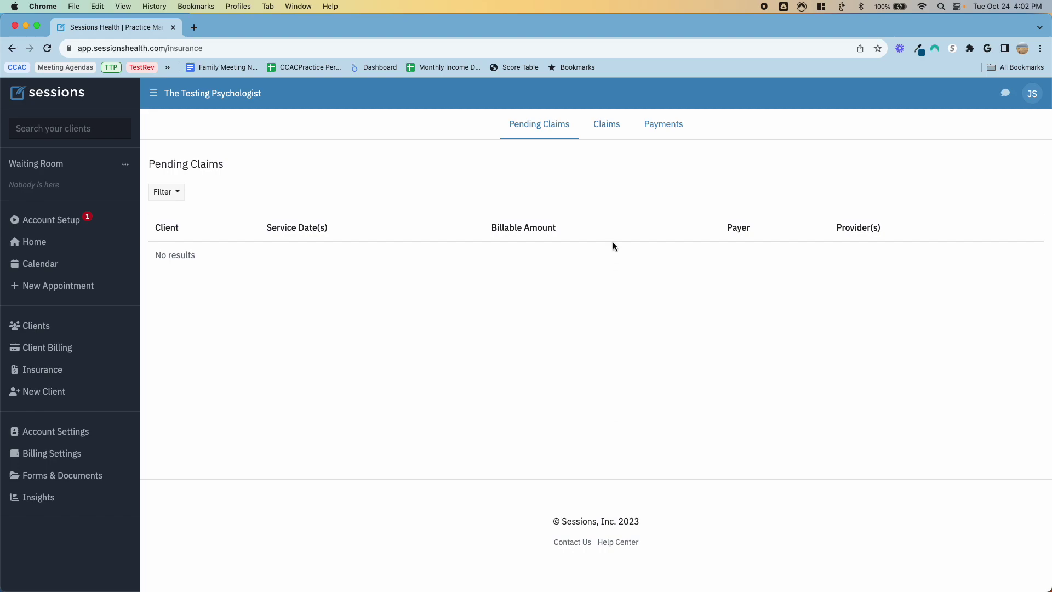
click(609, 129)
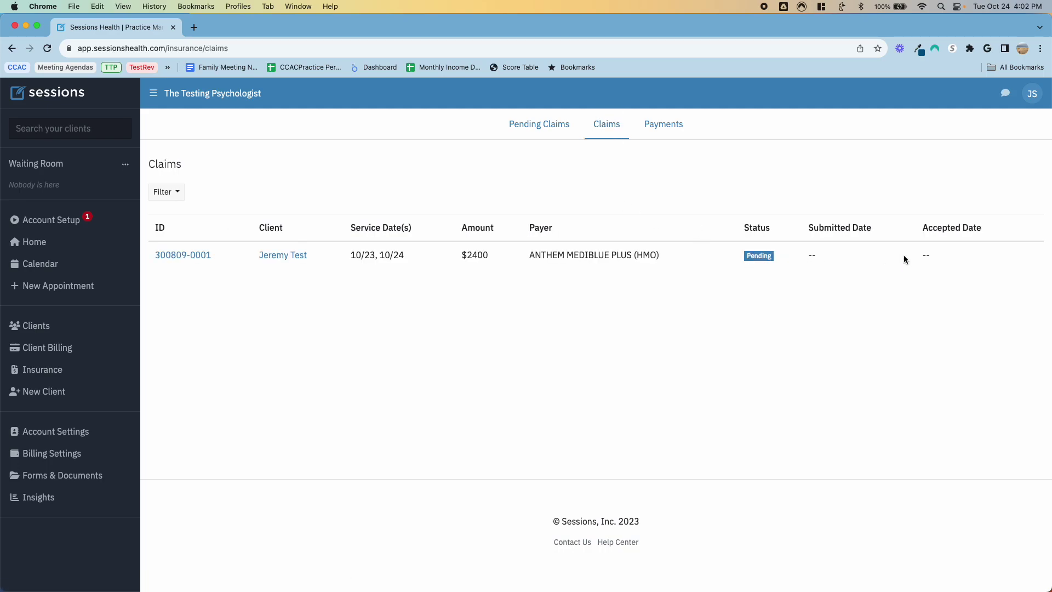
Step: Review the new claim's policy and remittance details, then edit its Oct 23 services (96136, 96137)
click(192, 262)
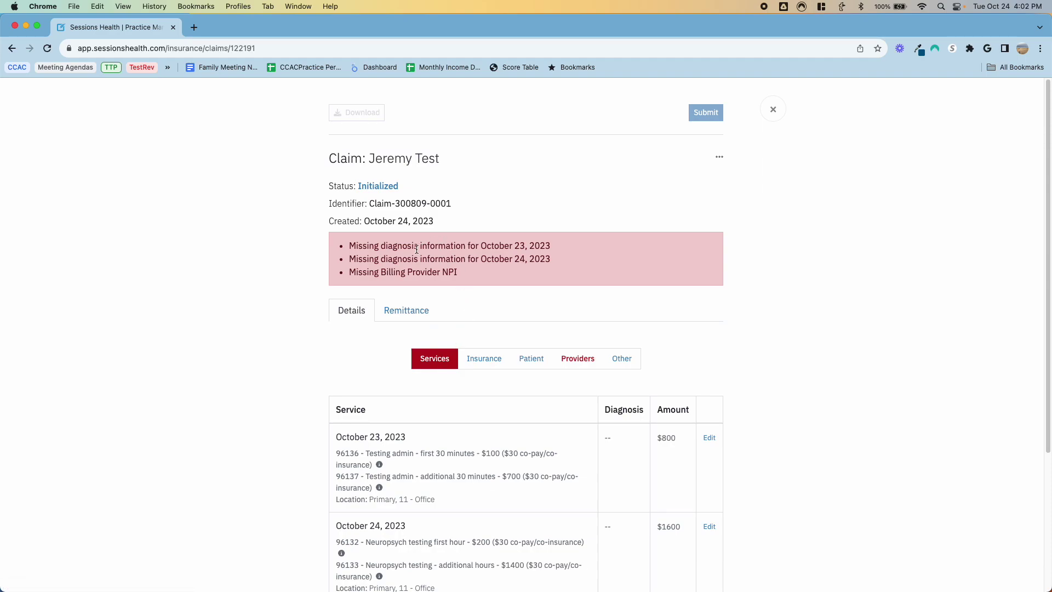
scroll(492, 295, down, 3)
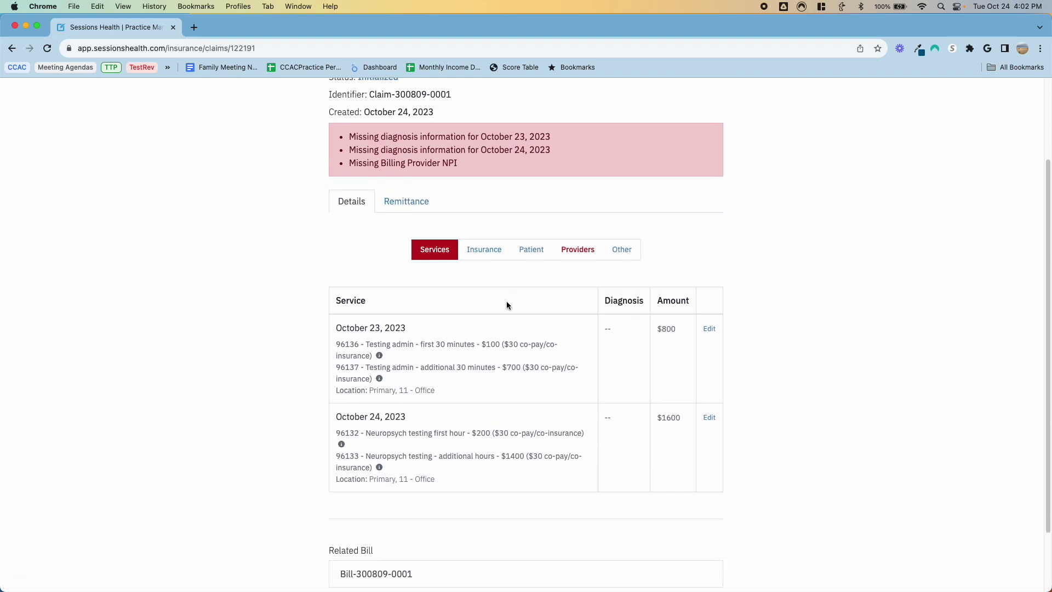
scroll(547, 331, down, 2)
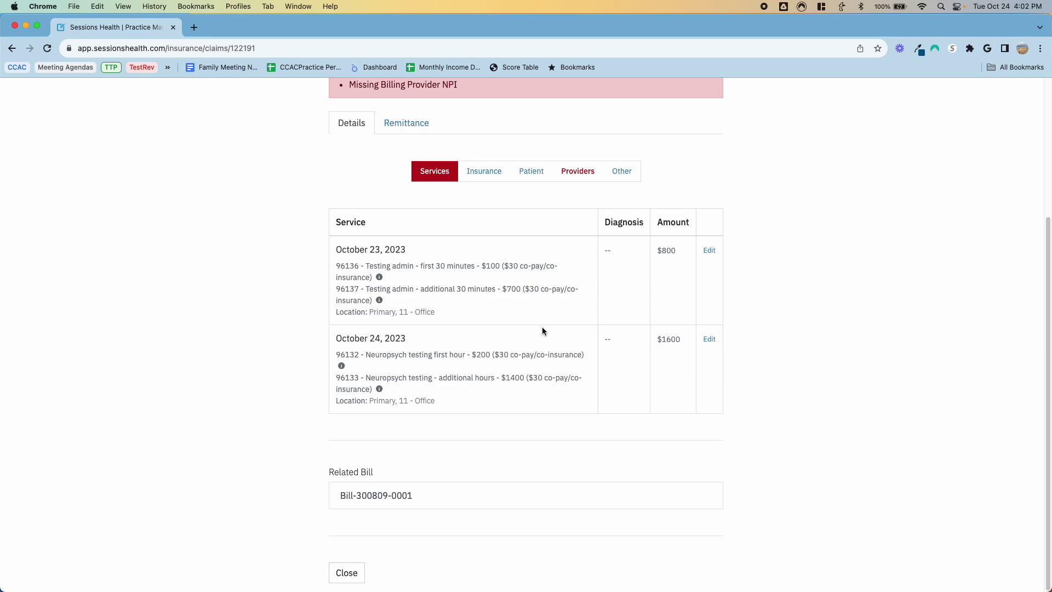
scroll(504, 439, up, 3)
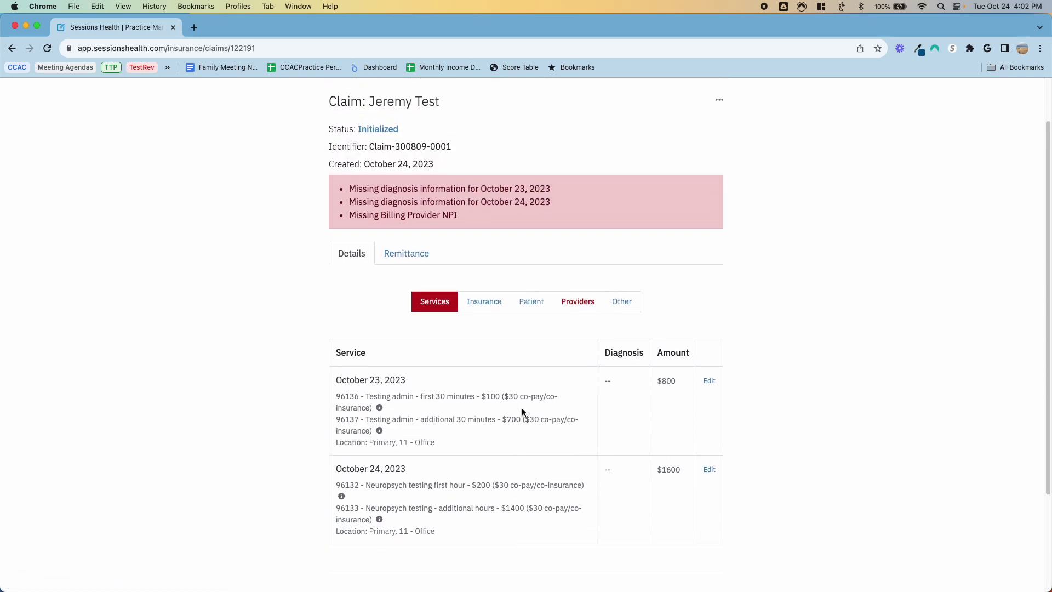
click(494, 307)
scroll(530, 377, down, 3)
scroll(530, 373, up, 4)
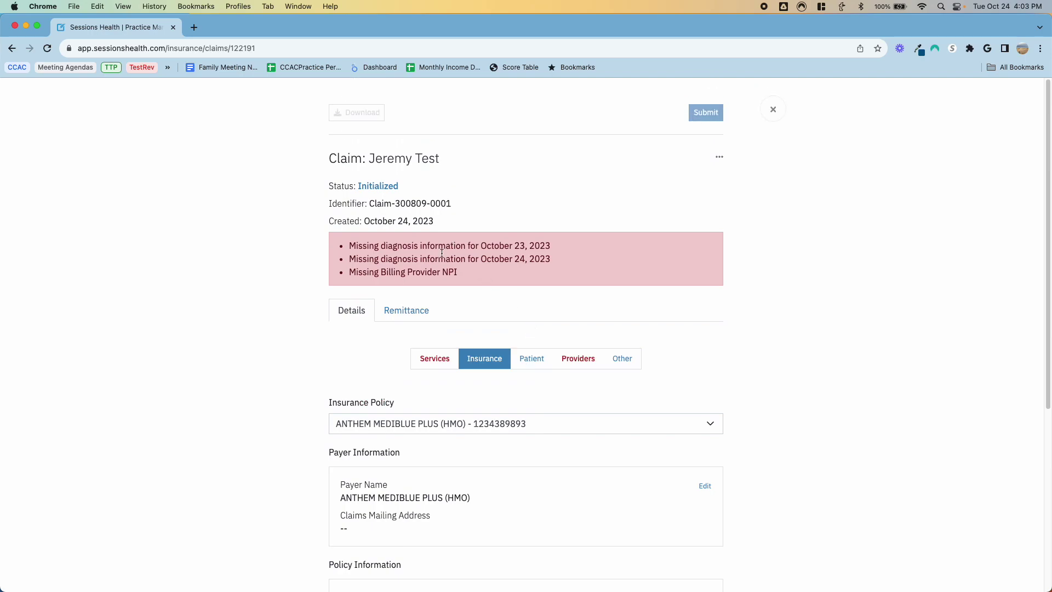
click(410, 313)
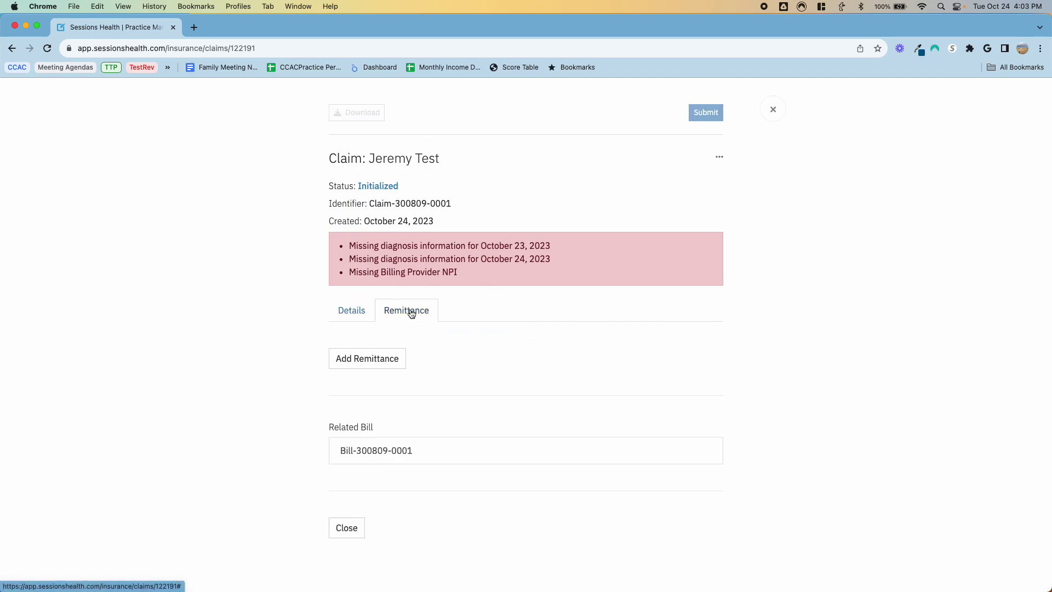
click(360, 312)
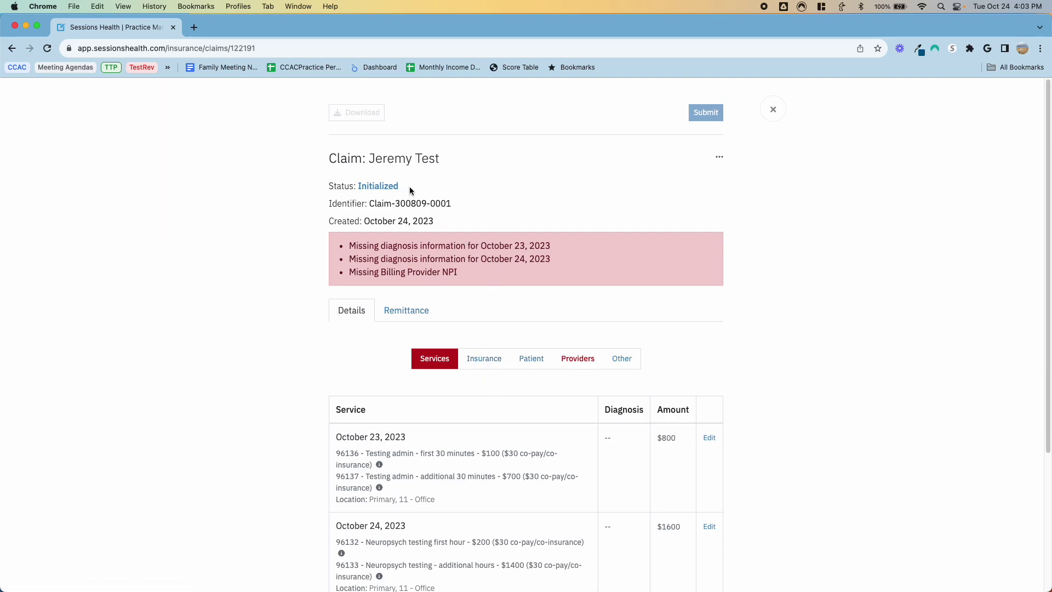
scroll(518, 288, down, 5)
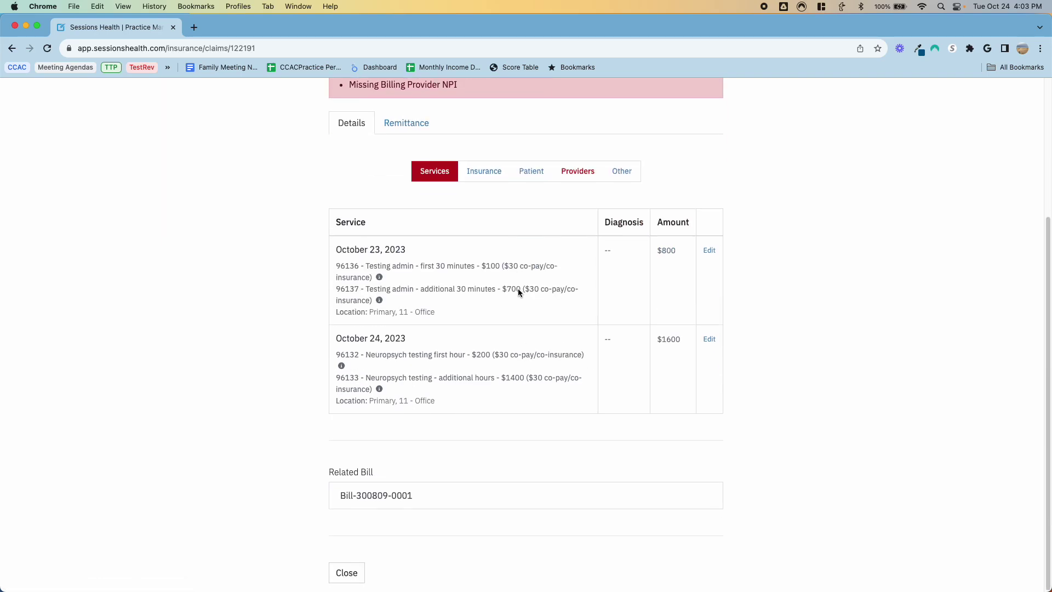
click(706, 253)
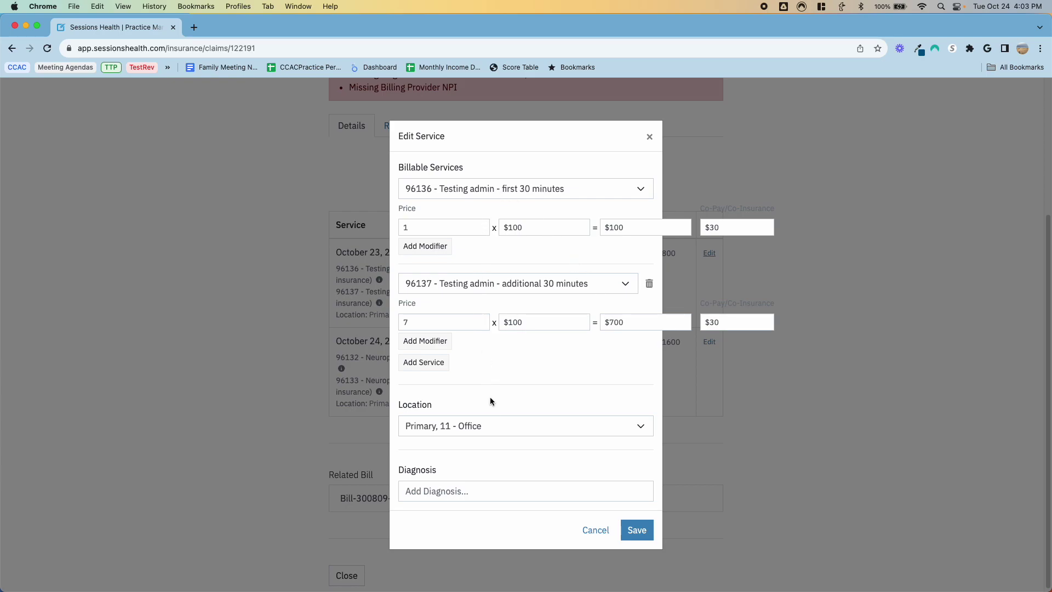
Step: Give the Oct 23 services diagnosis F41.1 Generalized anxiety disorder and save
click(459, 491)
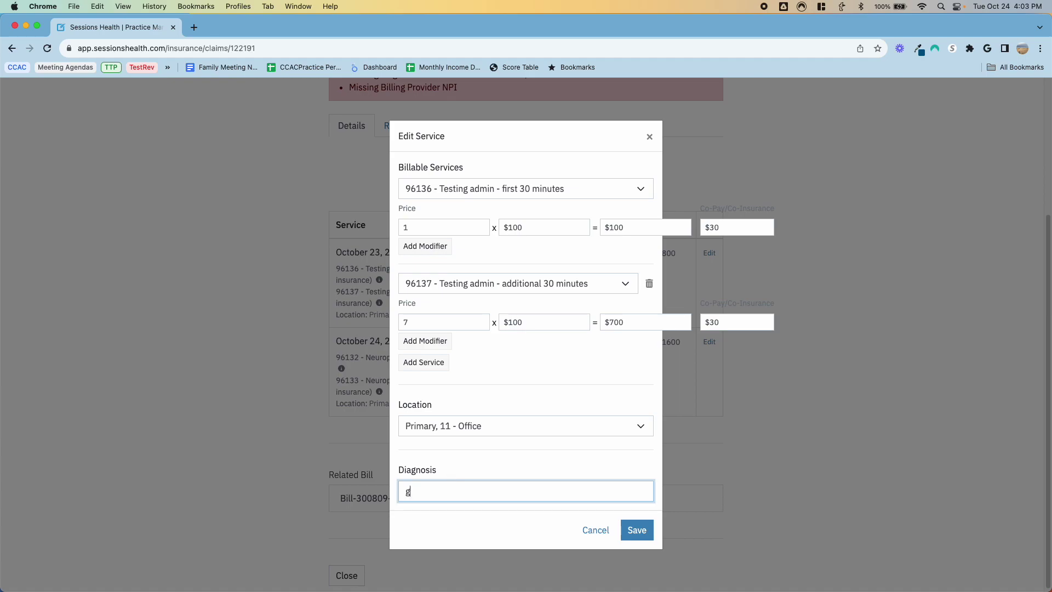
text(ga)
key(BackSpace)
text(f41)
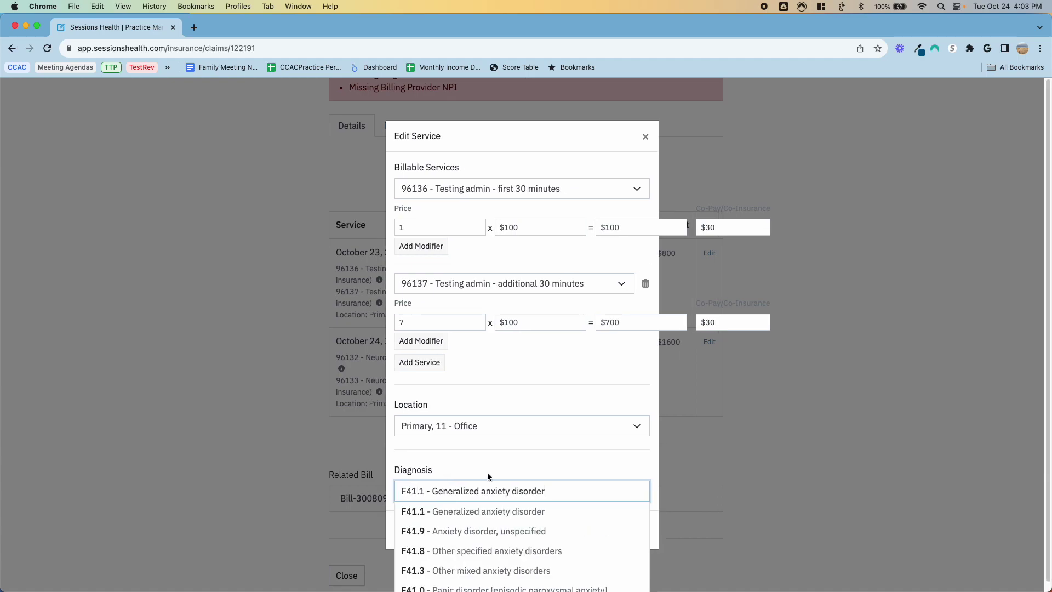
click(528, 511)
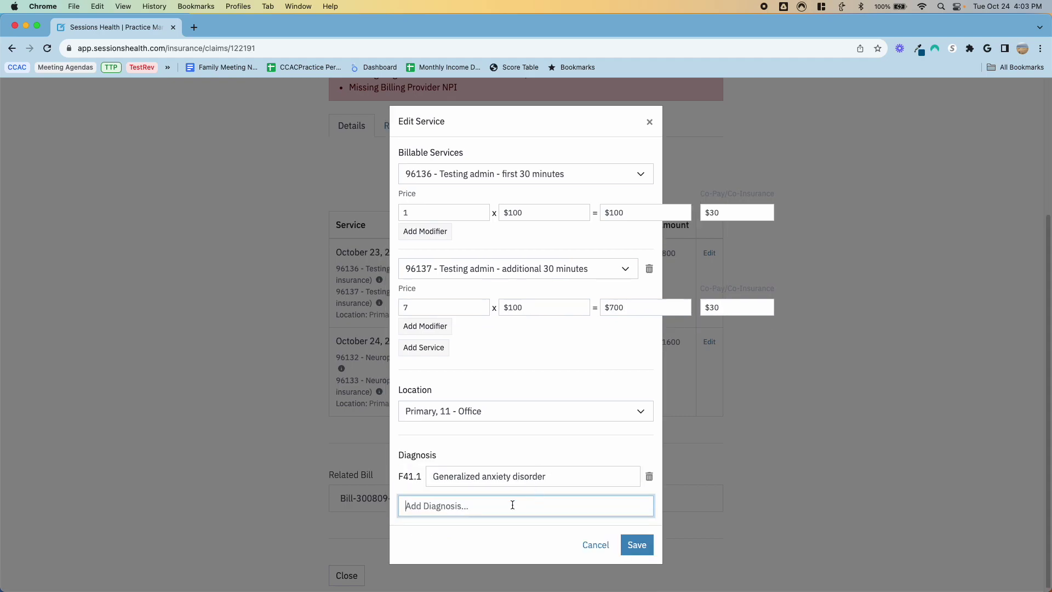
click(637, 544)
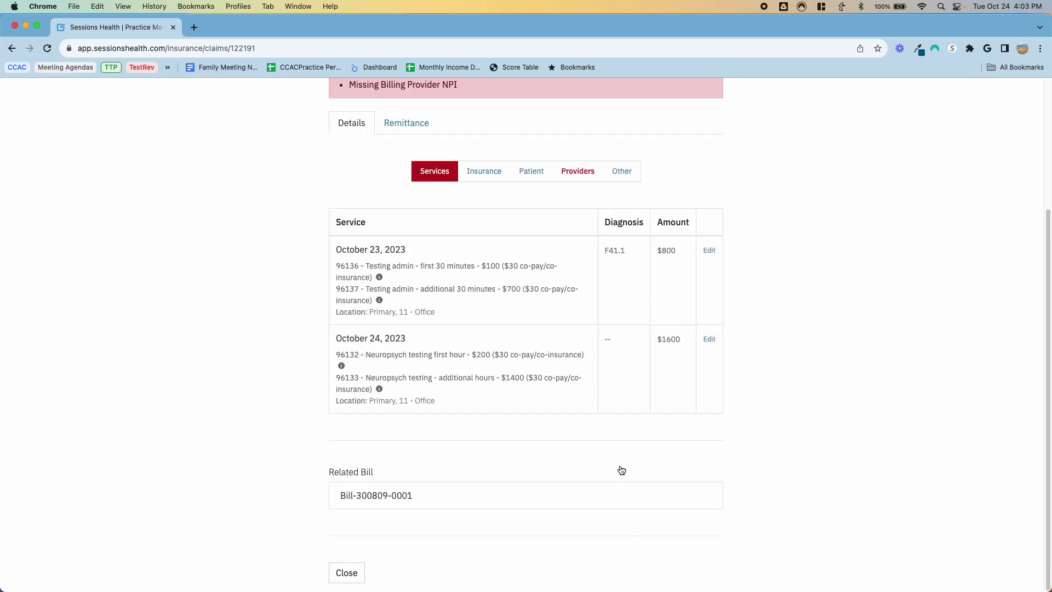
Step: Give the Oct 24 services the same F41.1 diagnosis and save
click(709, 340)
click(487, 490)
text(f41)
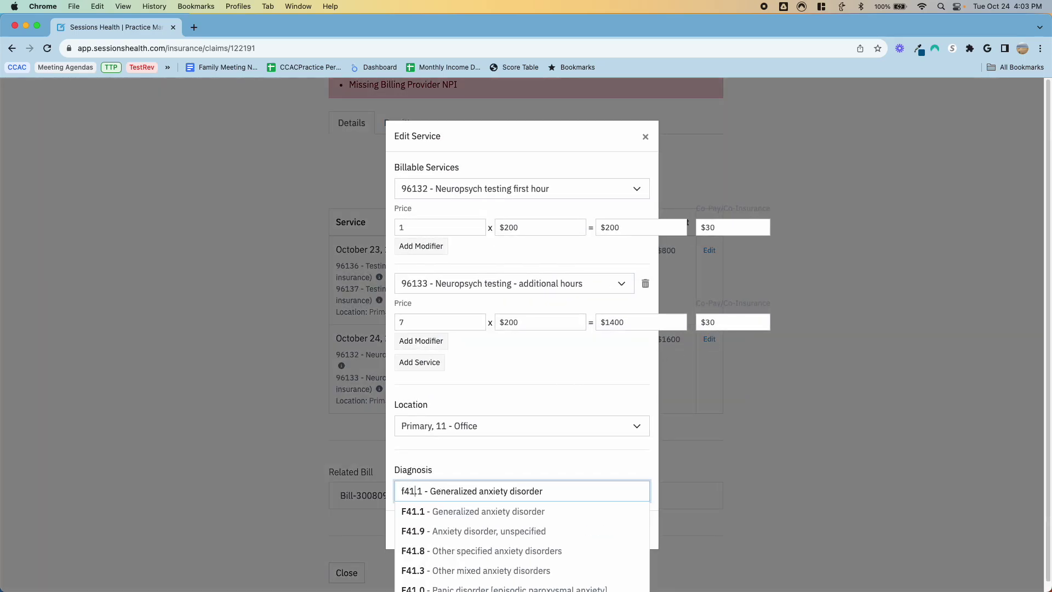
click(500, 506)
click(633, 544)
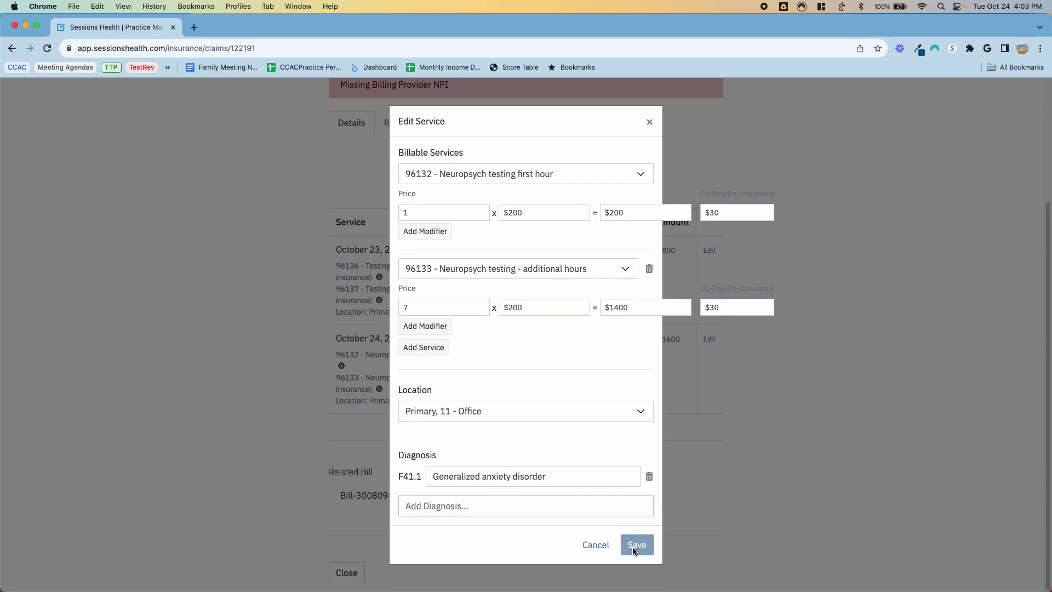
scroll(538, 345, up, 3)
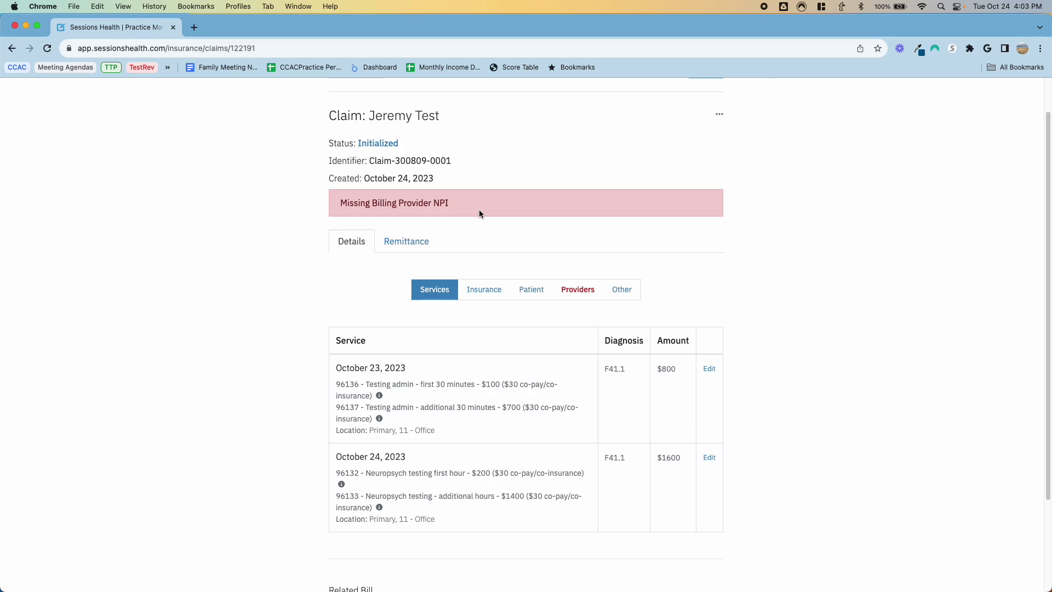
Step: Check the claim's billing and rendering providers, then close it back to Claims
click(592, 291)
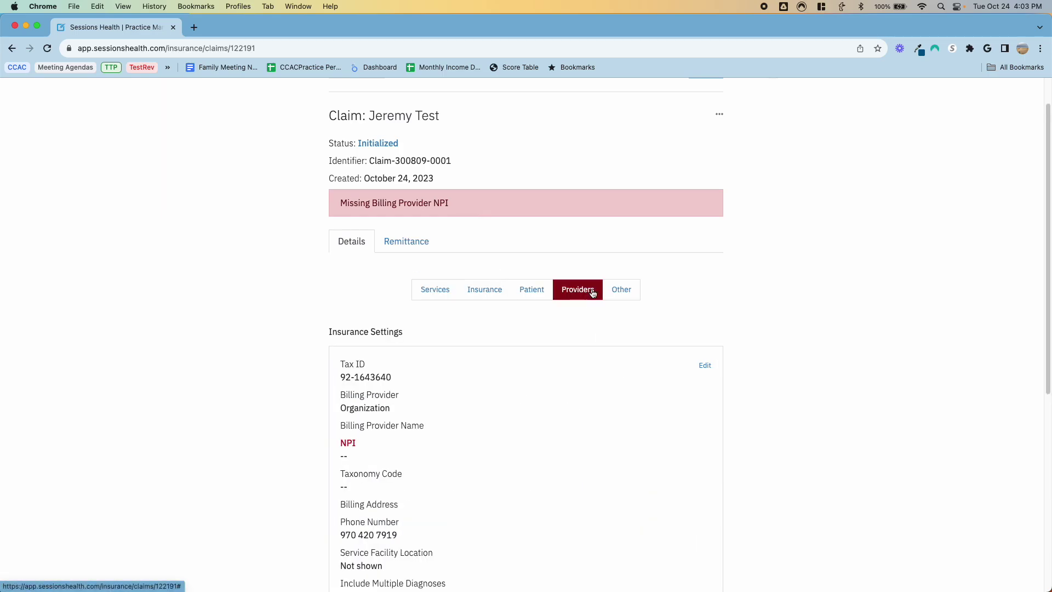
scroll(481, 368, down, 6)
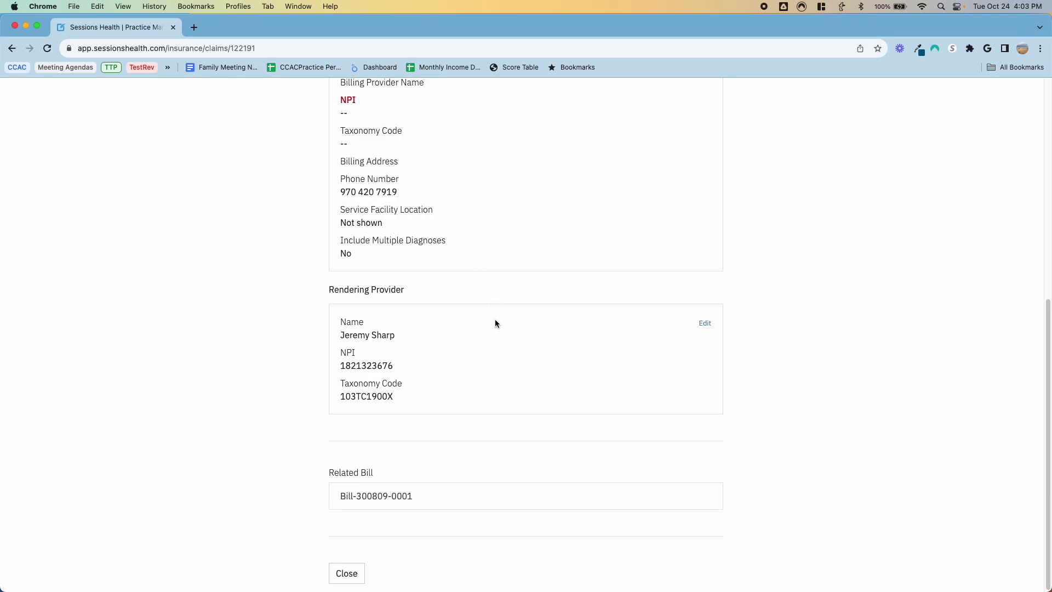
scroll(494, 323, up, 7)
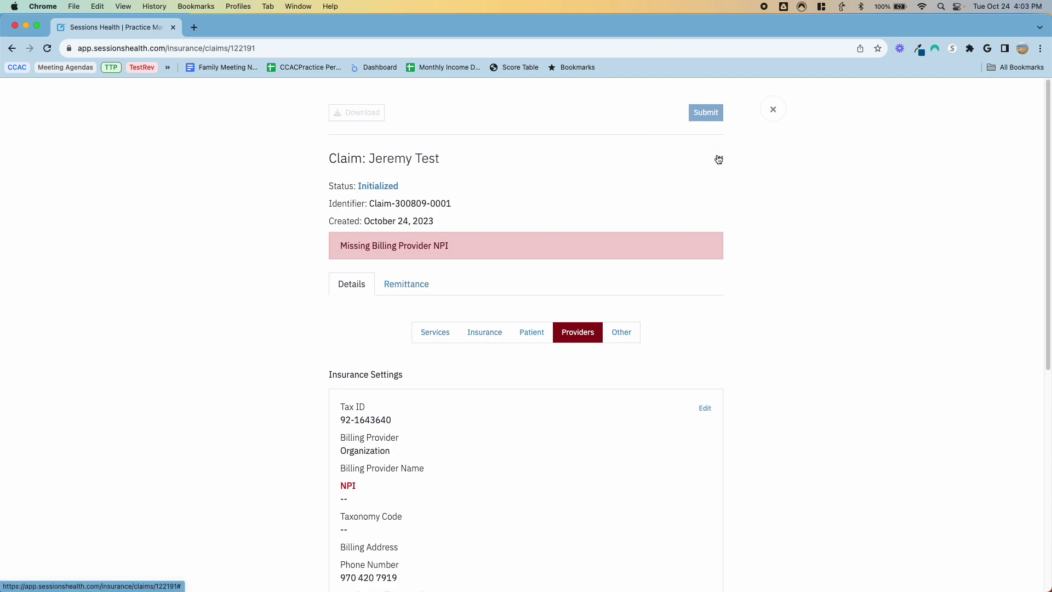
click(774, 110)
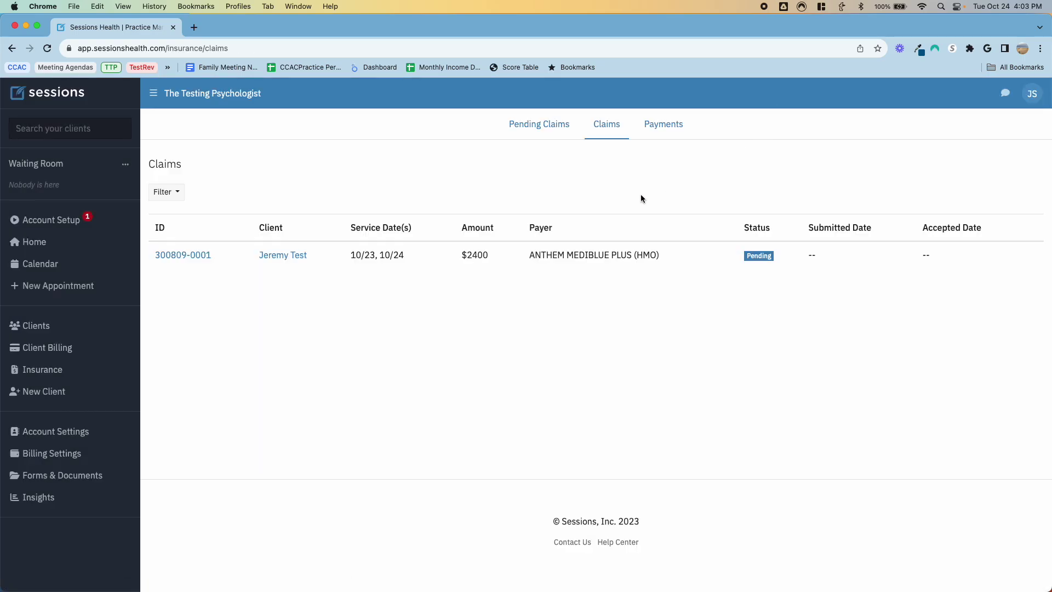
Step: Check insurance Payments, then go Home showing 1 open $2400 bill; collapse and reopen the sidebar
click(662, 129)
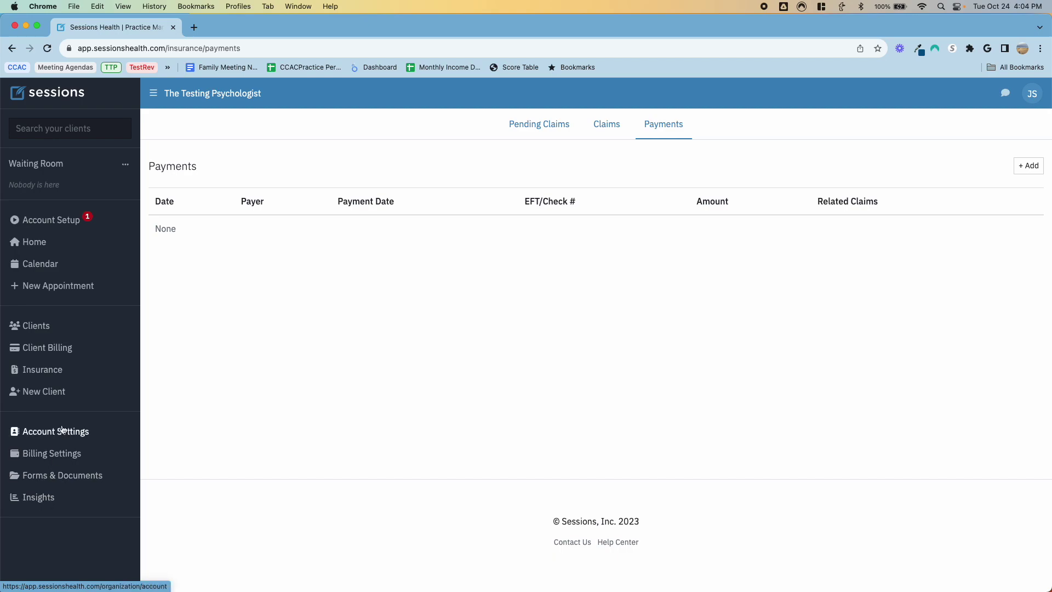
click(44, 245)
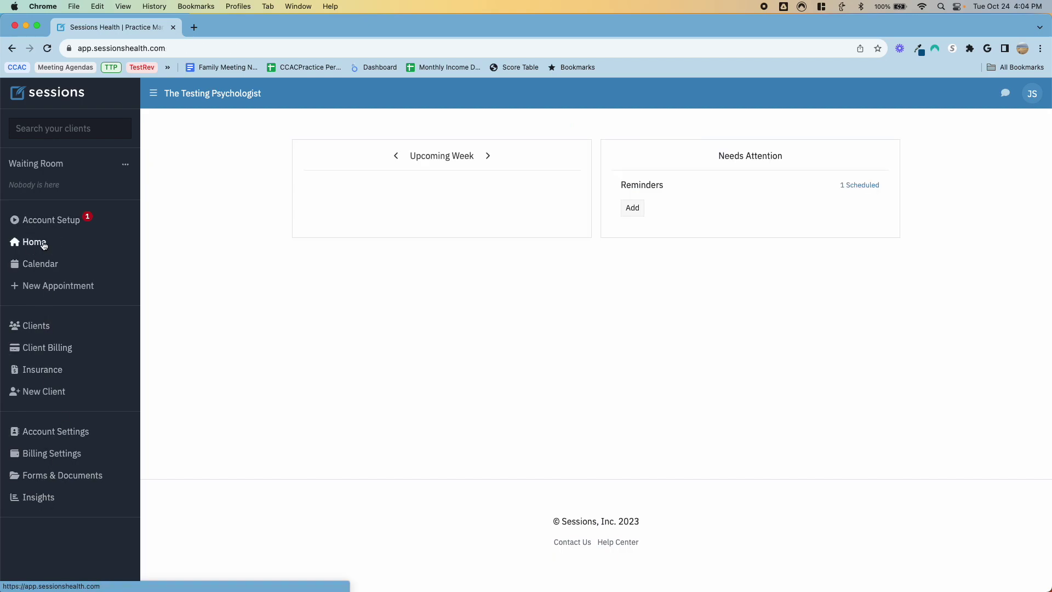
click(153, 93)
click(14, 94)
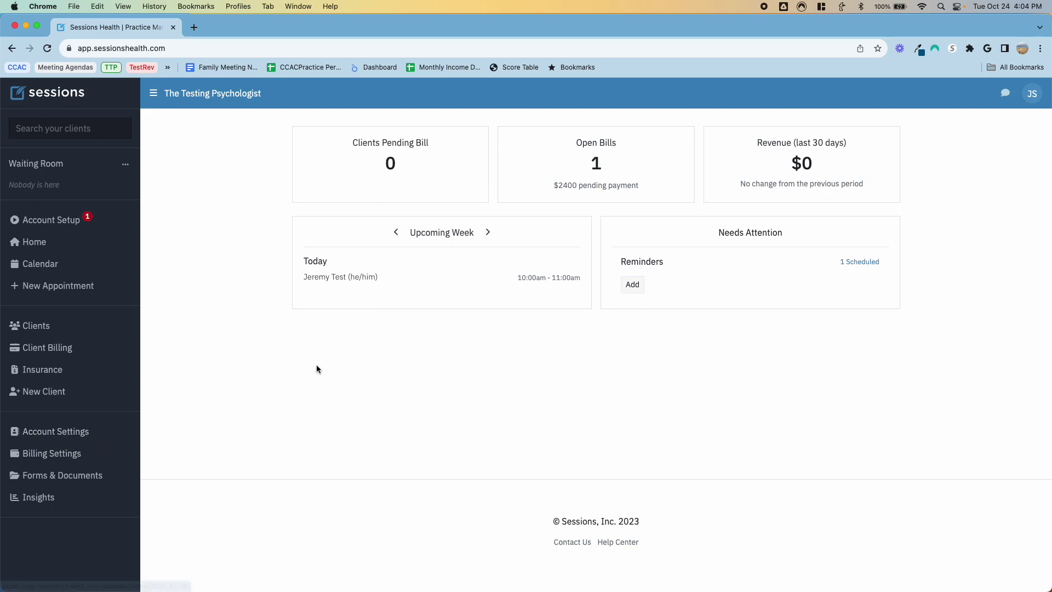
click(86, 432)
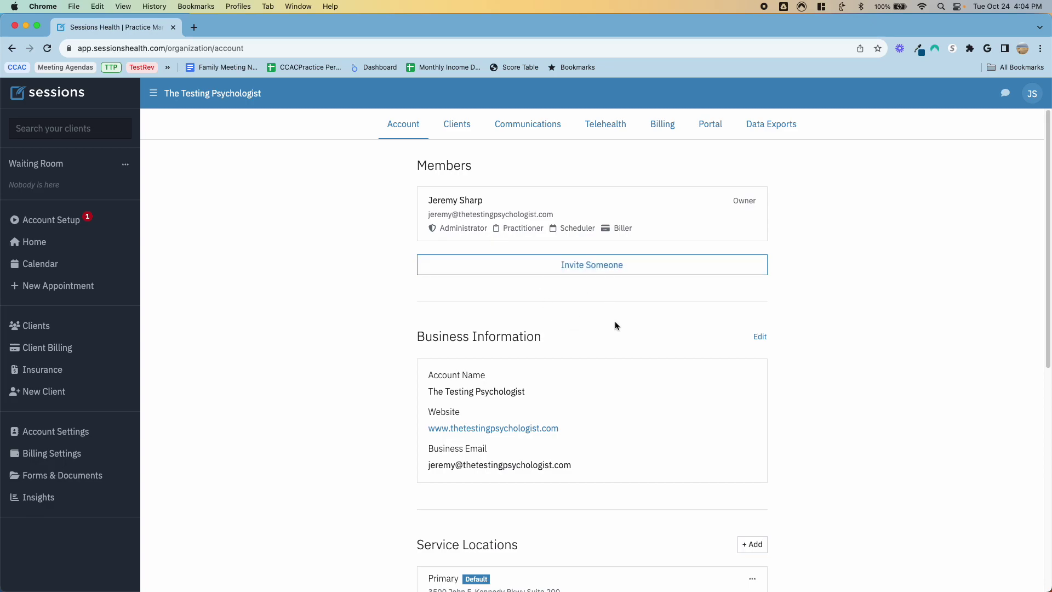
scroll(607, 335, down, 6)
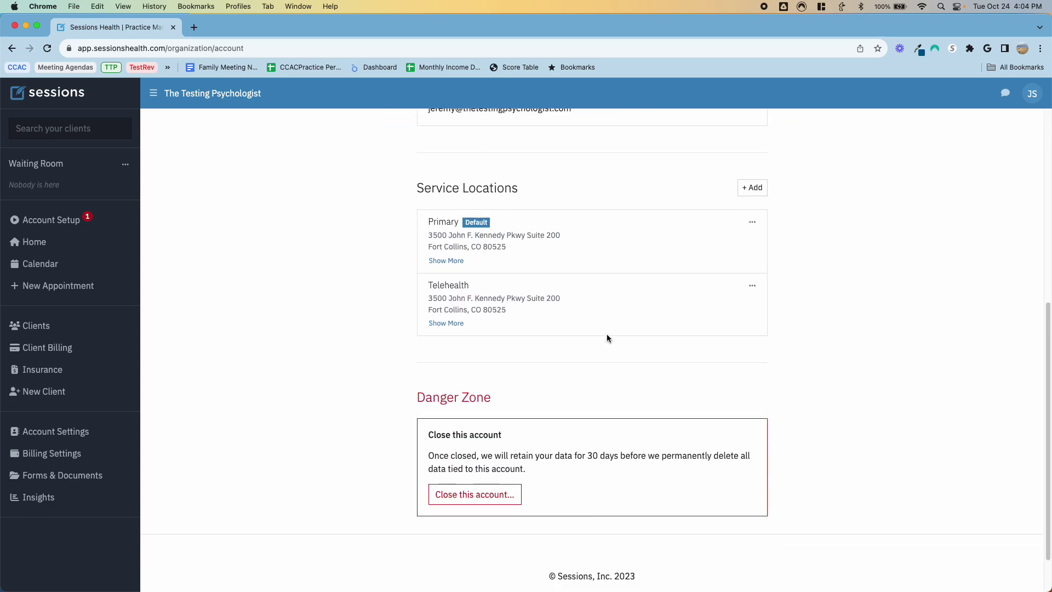
scroll(607, 338, up, 8)
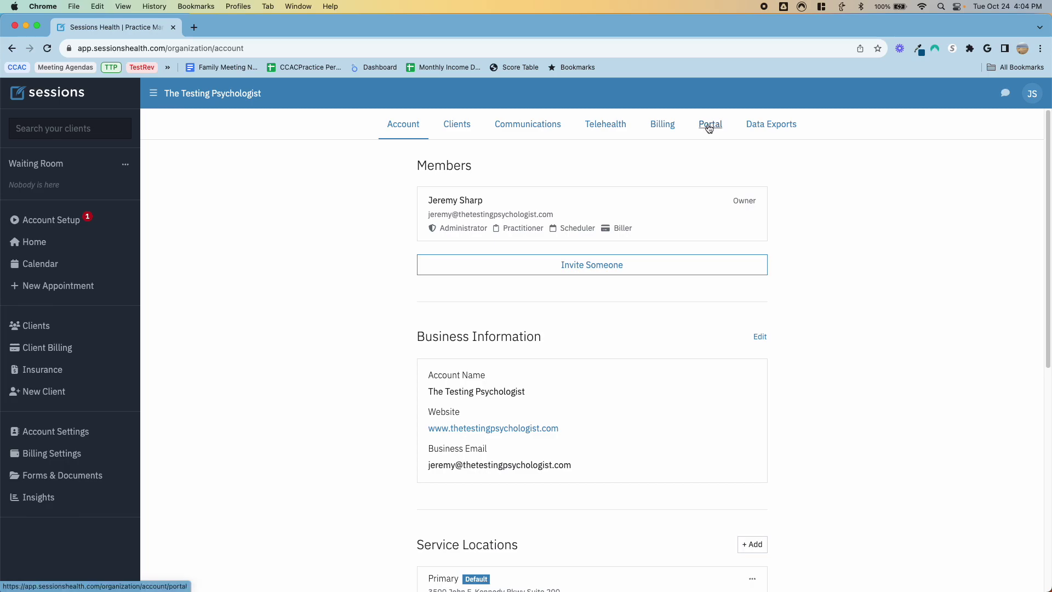
click(37, 241)
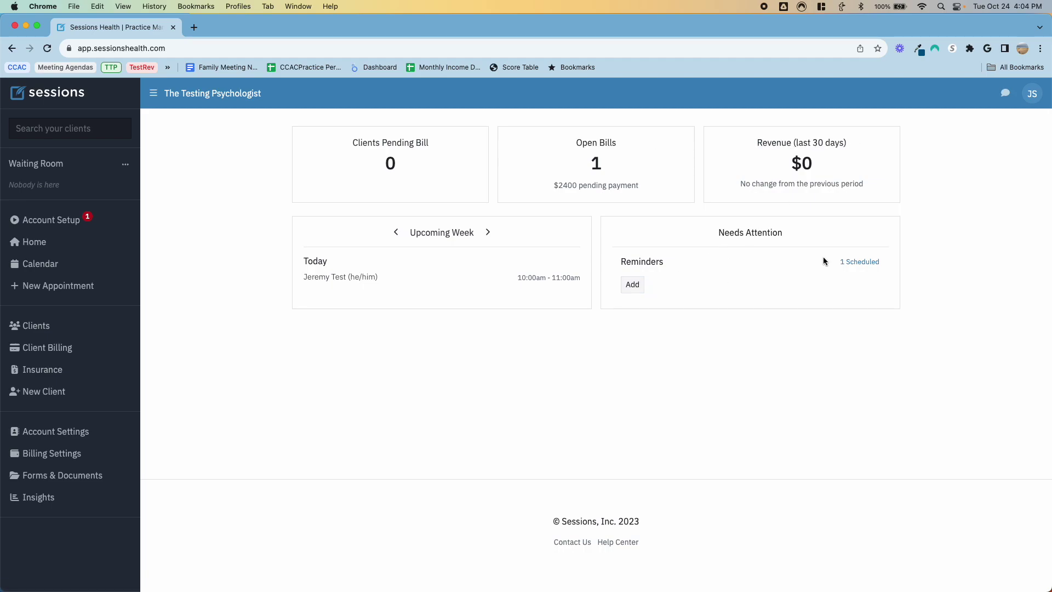
Step: Peek at the scheduled birthday reminder, then open the Oct 22–28 week calendar
click(861, 263)
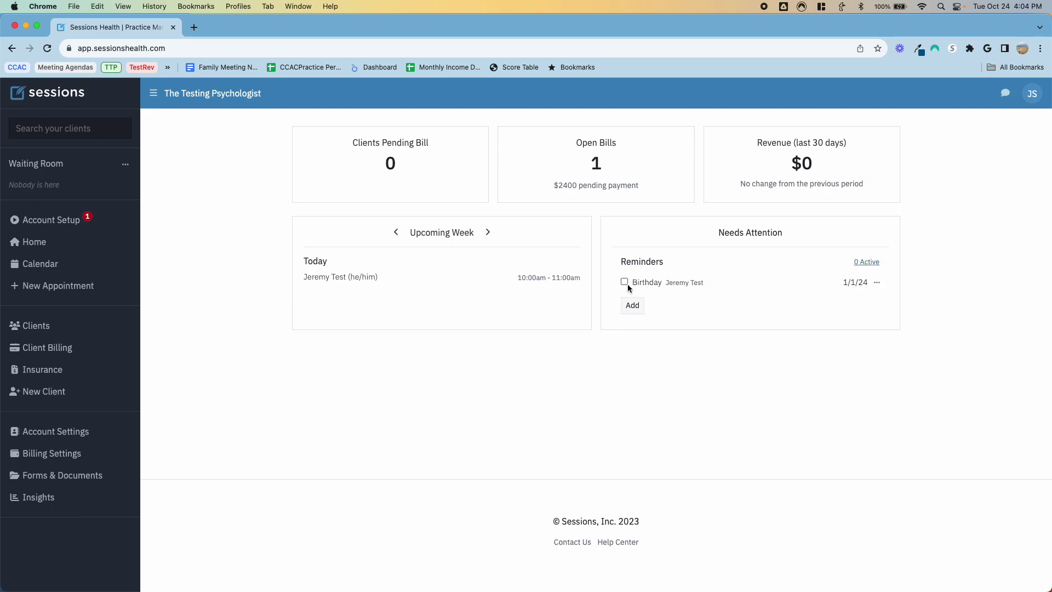
click(865, 262)
click(54, 266)
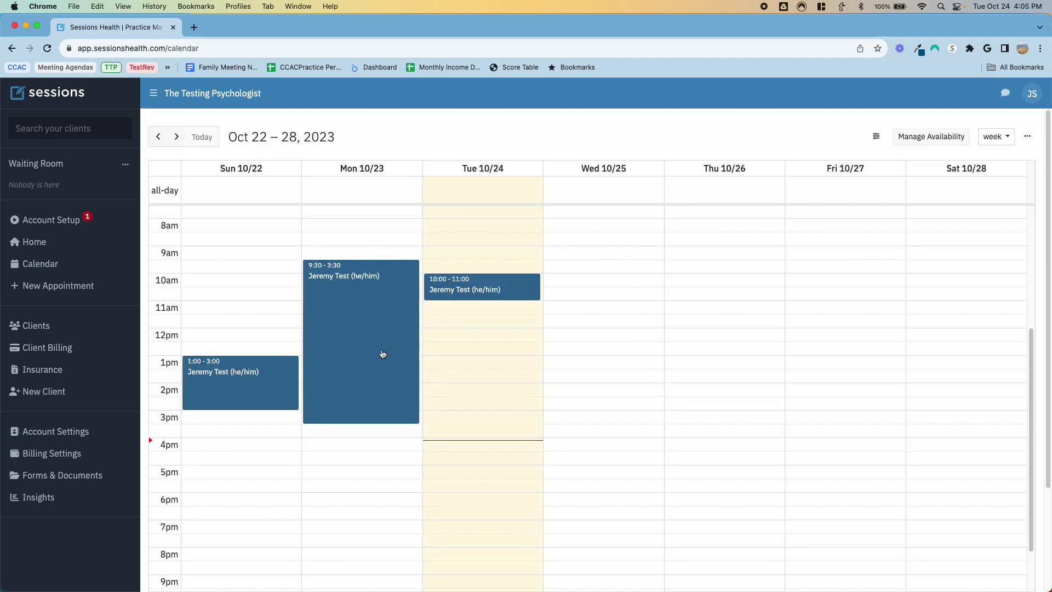
Step: Book a Mon 10/23 5:00–6:00pm session for the test client with service 96132, then return Home
click(319, 476)
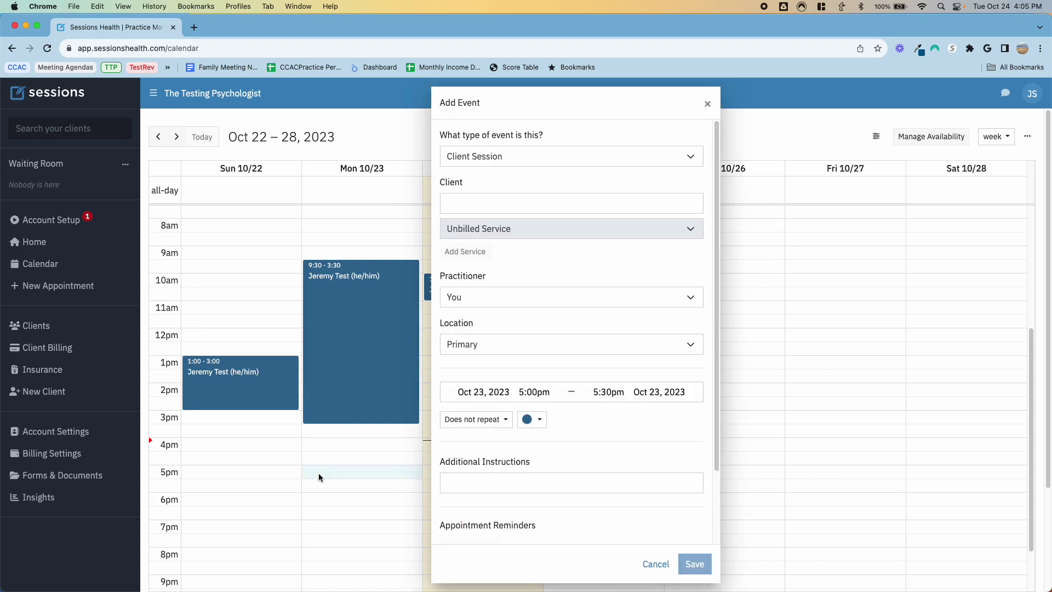
click(504, 212)
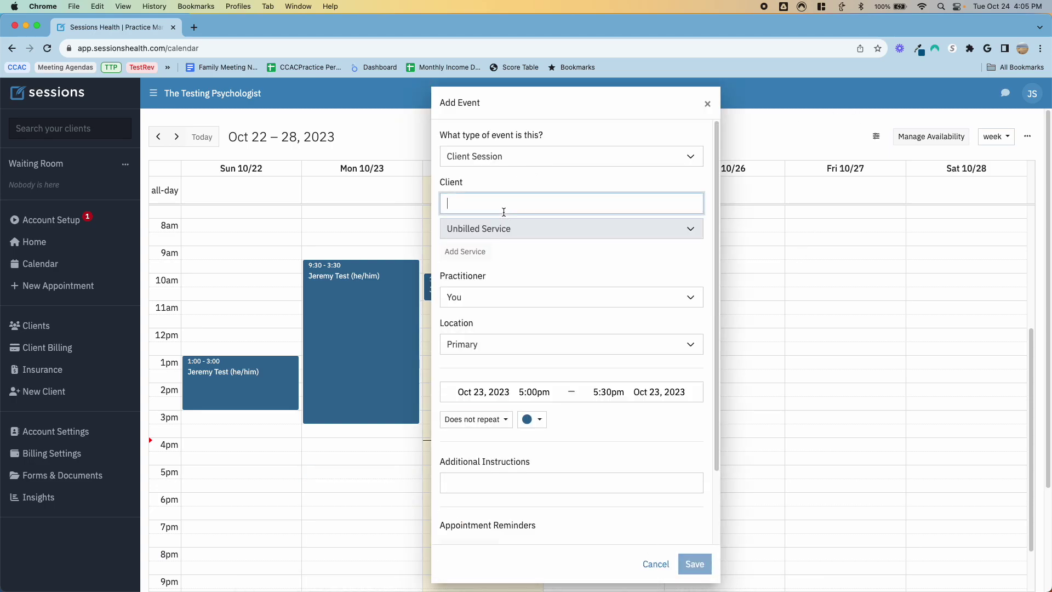
text(jeremy Test)
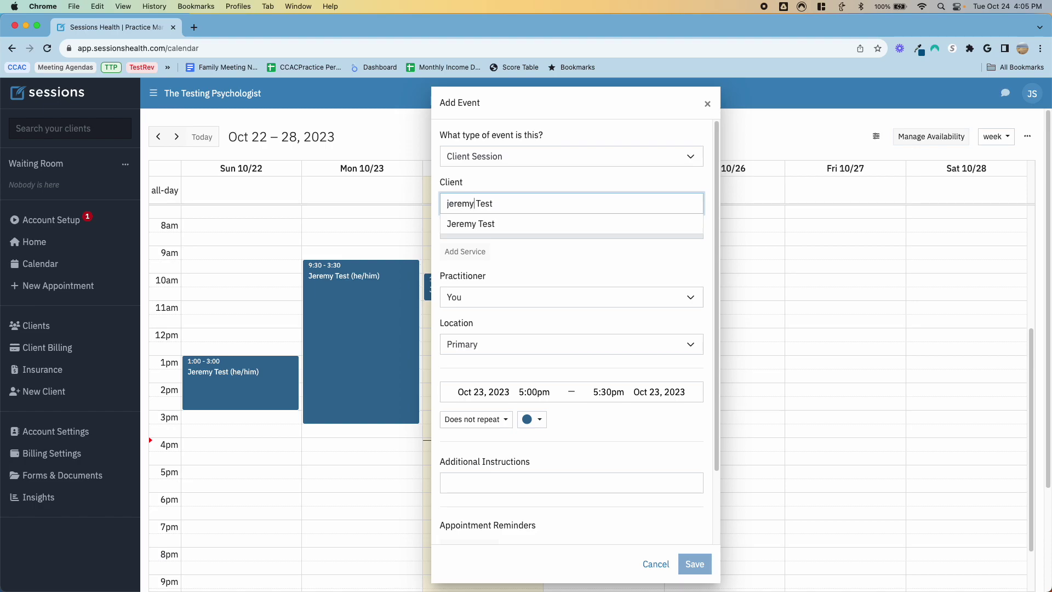
click(478, 224)
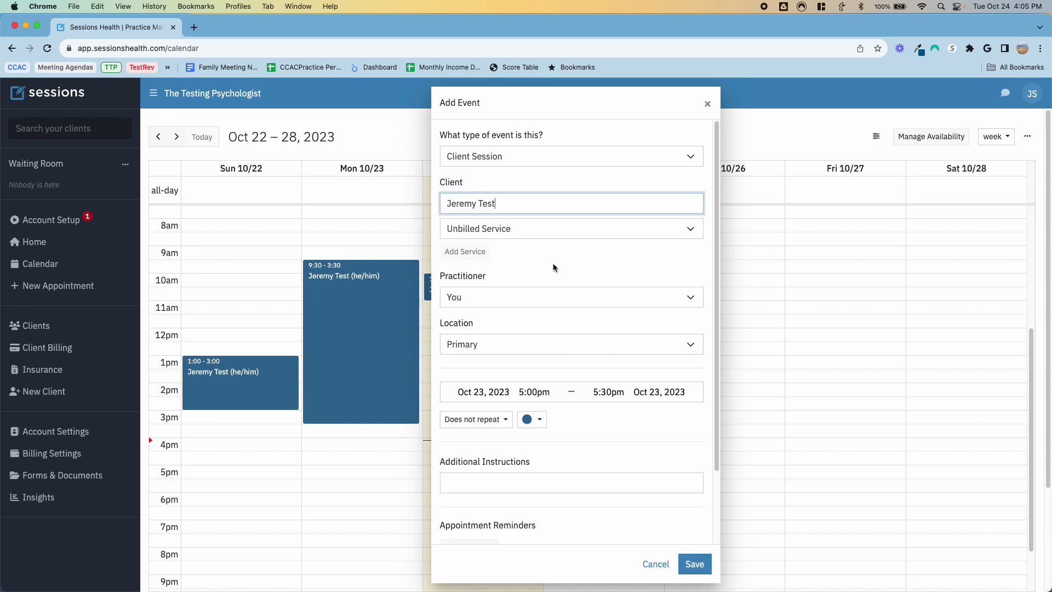
click(505, 227)
click(505, 287)
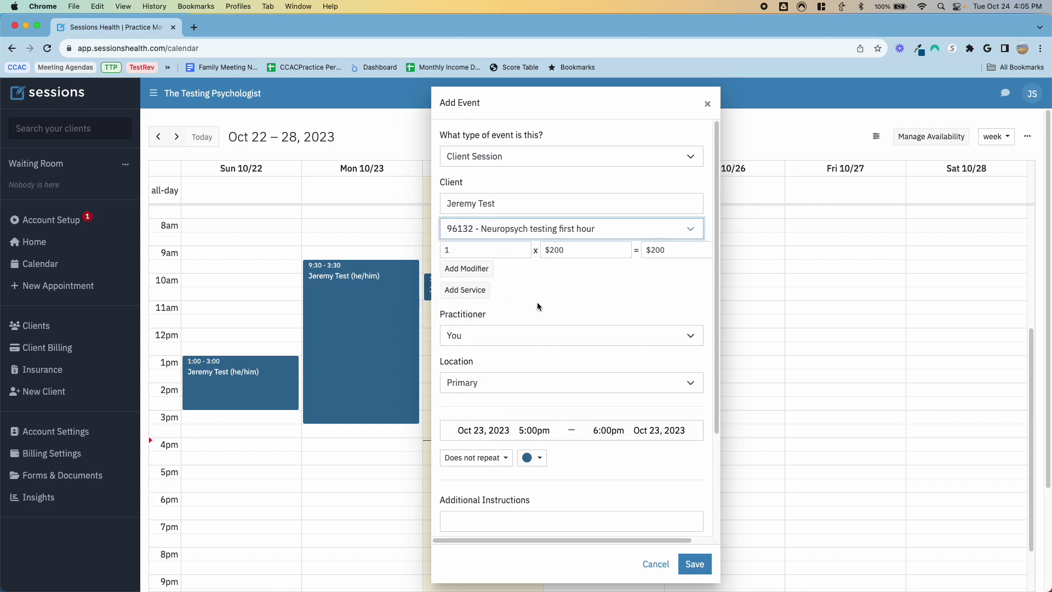
scroll(536, 305, down, 5)
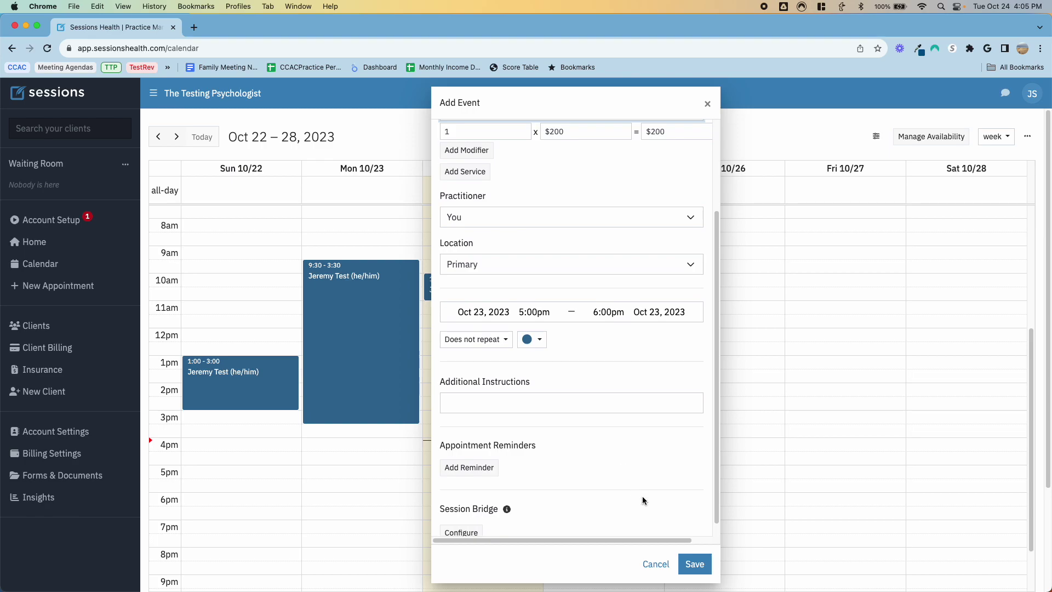
click(696, 562)
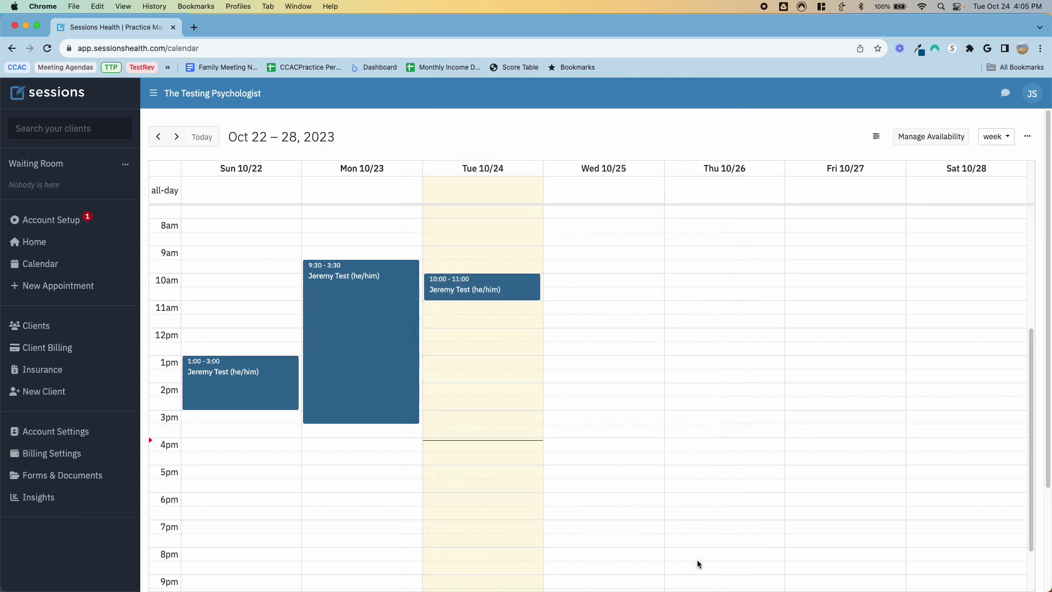
click(37, 248)
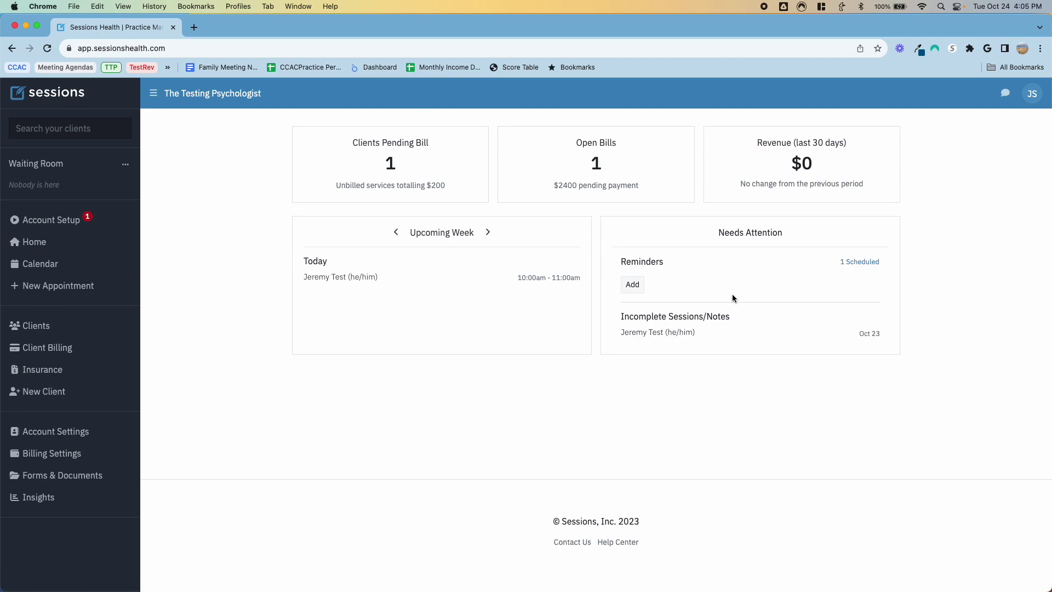
Step: Open the incomplete Oct 23 session and set its diagnosis to F41.1 Generalized anxiety disorder
click(666, 332)
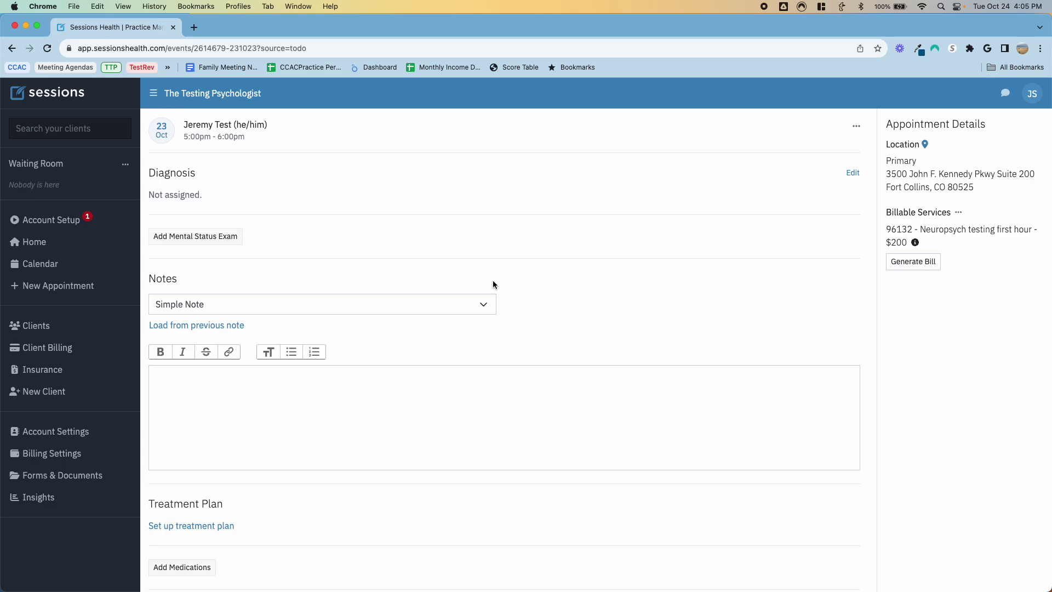
click(852, 174)
click(513, 328)
text(f41.1 - Generalized anxiety disorder)
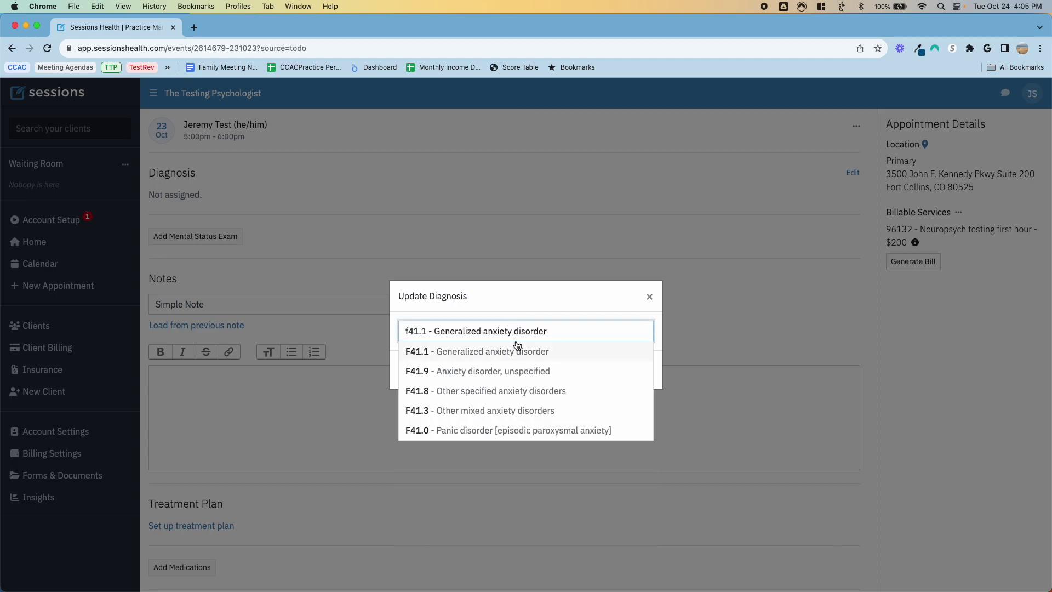
click(517, 351)
Step: Save the F41.1 diagnosis and glance over the appointment's options
click(635, 385)
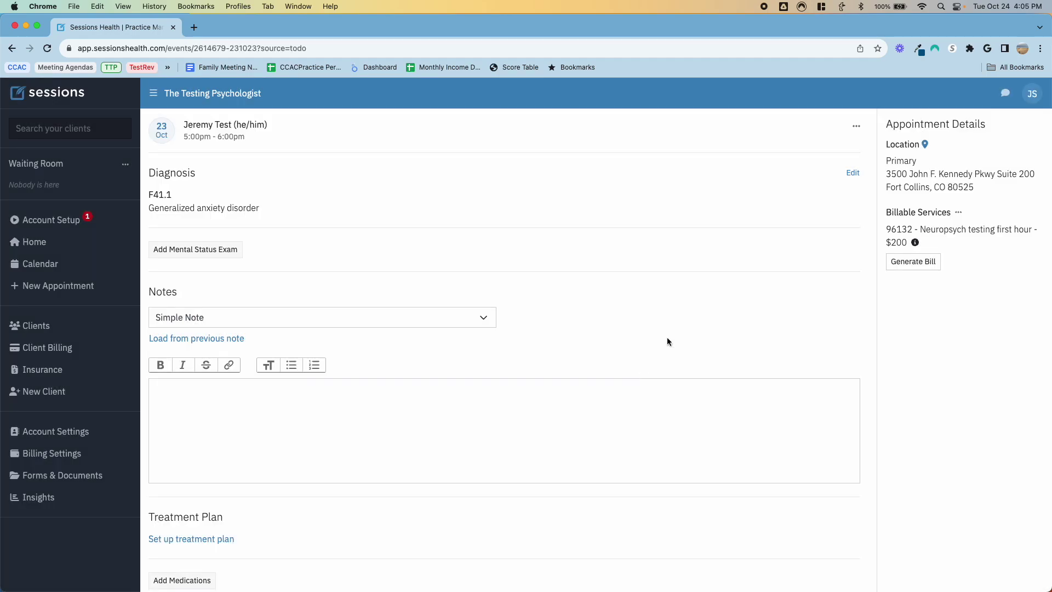
click(856, 129)
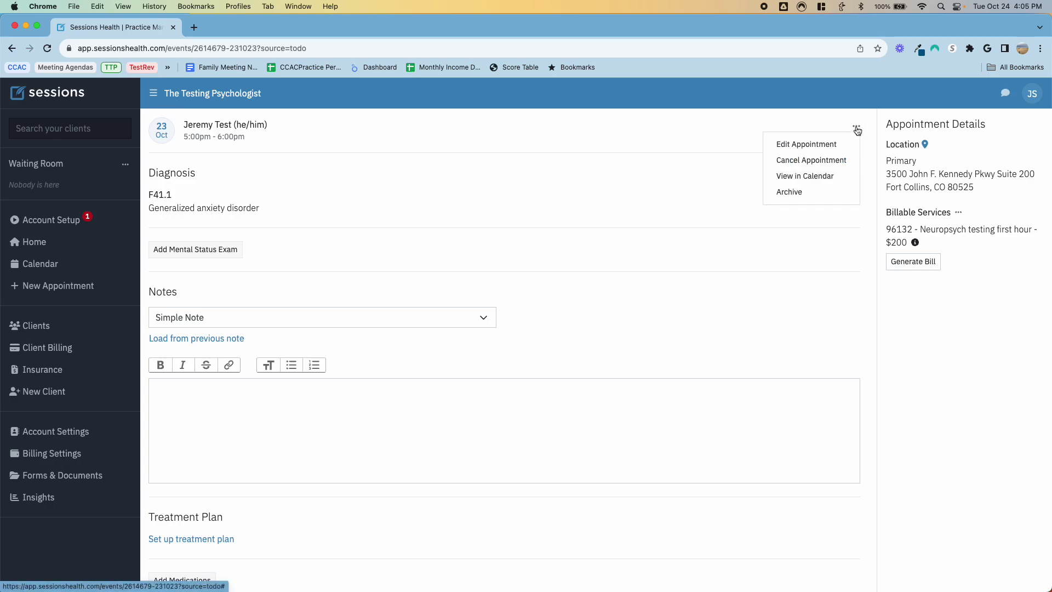
click(853, 210)
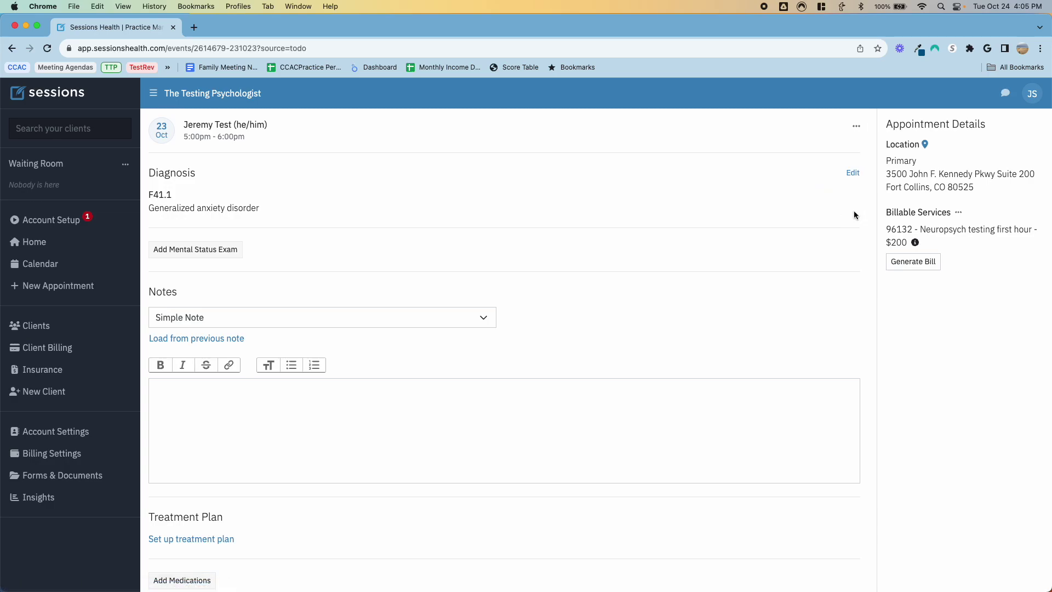
scroll(584, 290, down, 7)
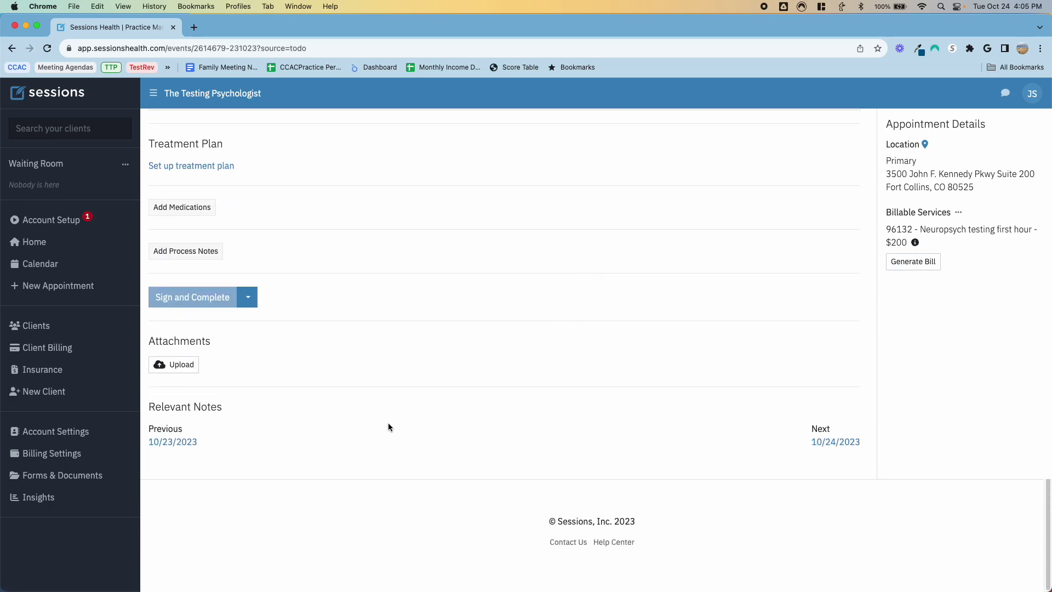
scroll(502, 389, up, 2)
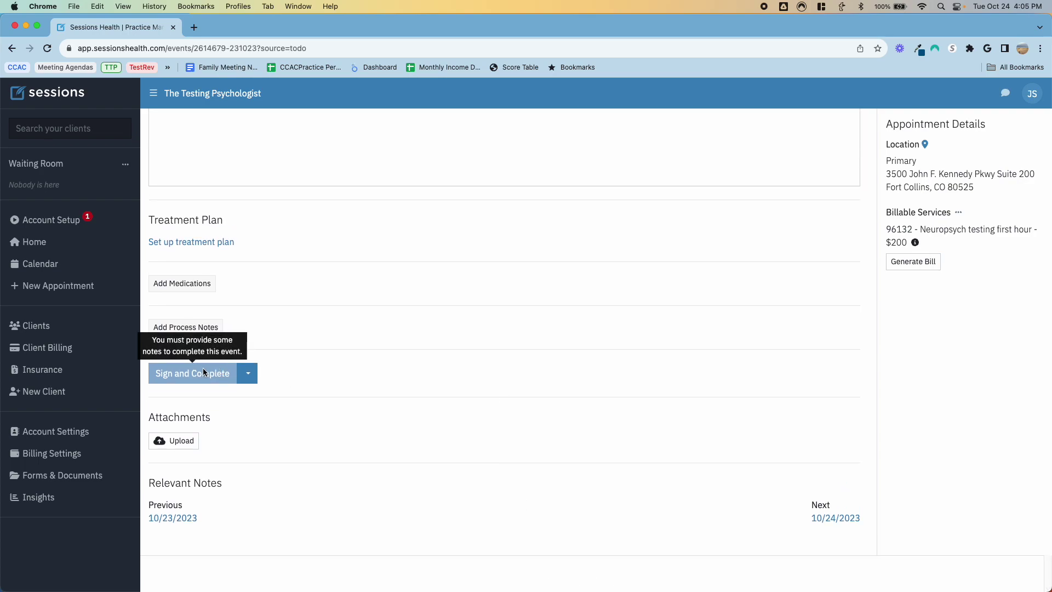
scroll(307, 357, up, 5)
Step: Load the previous note's text ('Done.') into the Oct 23 note and sign and complete it
click(282, 359)
click(213, 287)
scroll(359, 370, down, 6)
click(216, 305)
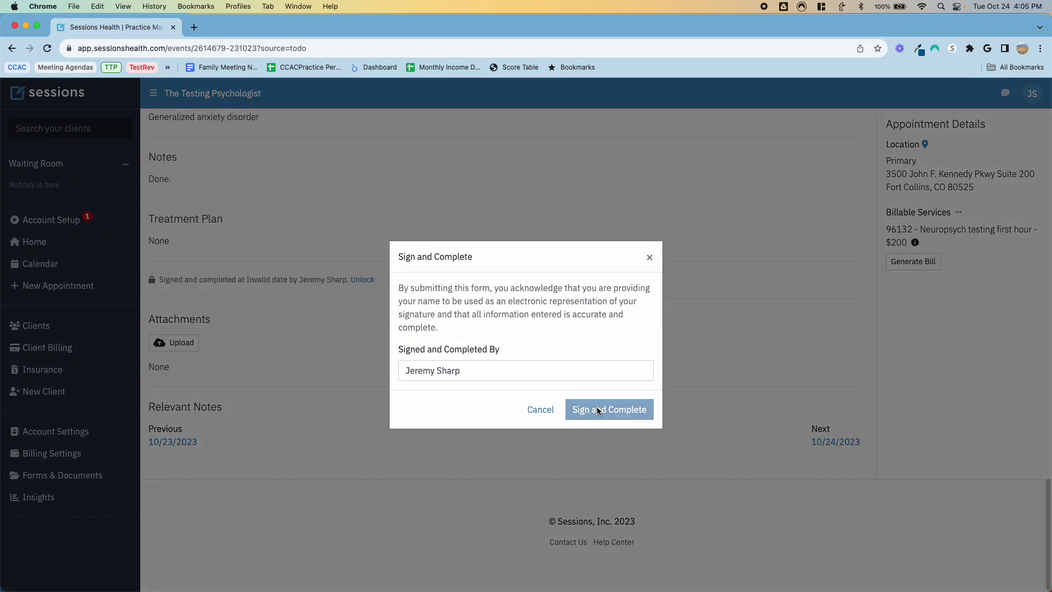
click(597, 409)
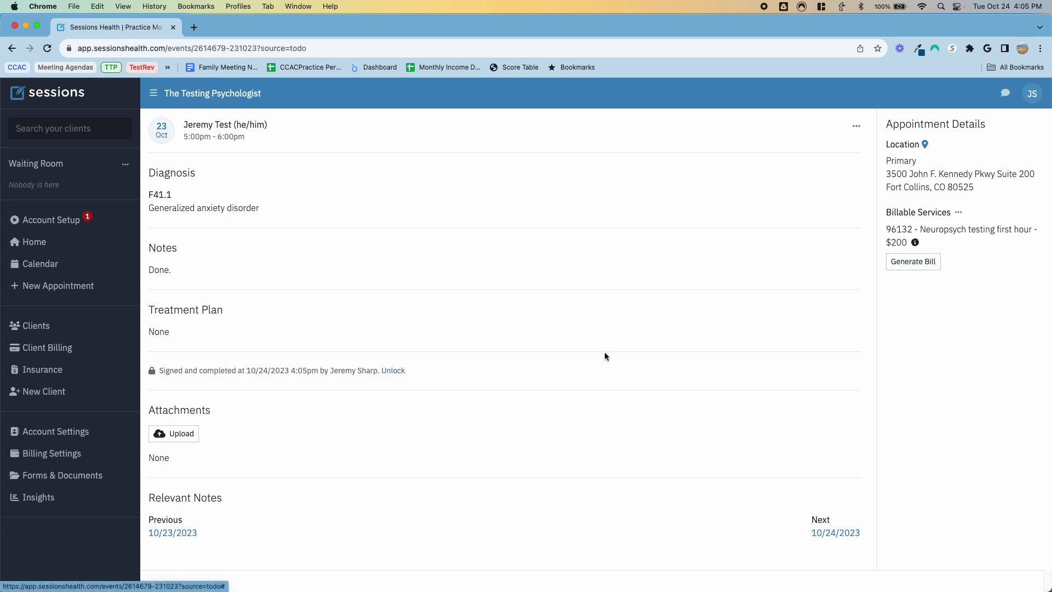
Step: Save an insurance bill for the 96132 service ($200 billed, $30 client share) and return to the calendar
click(925, 267)
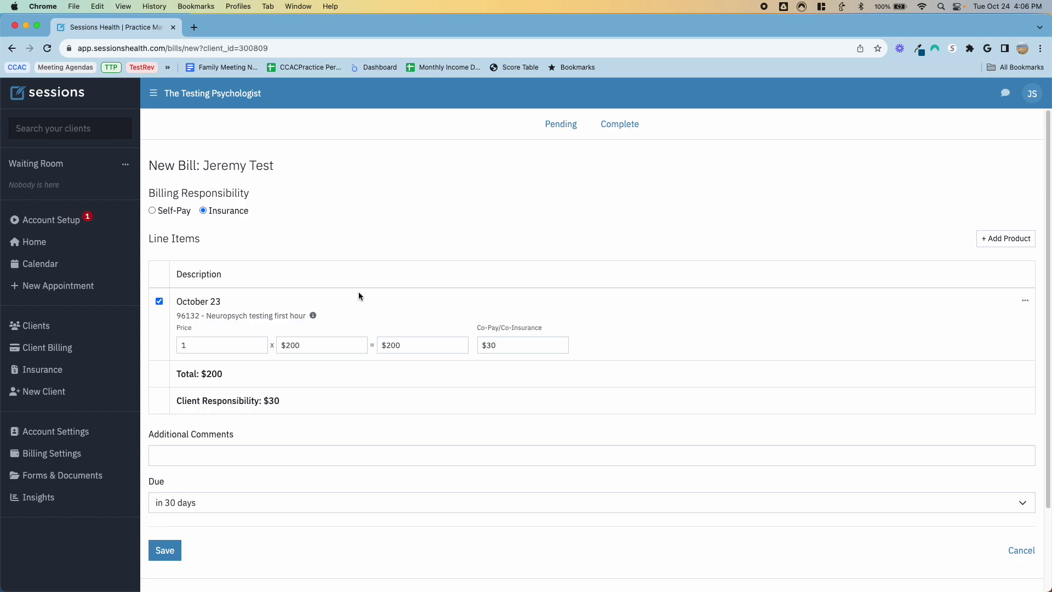
scroll(321, 272, down, 3)
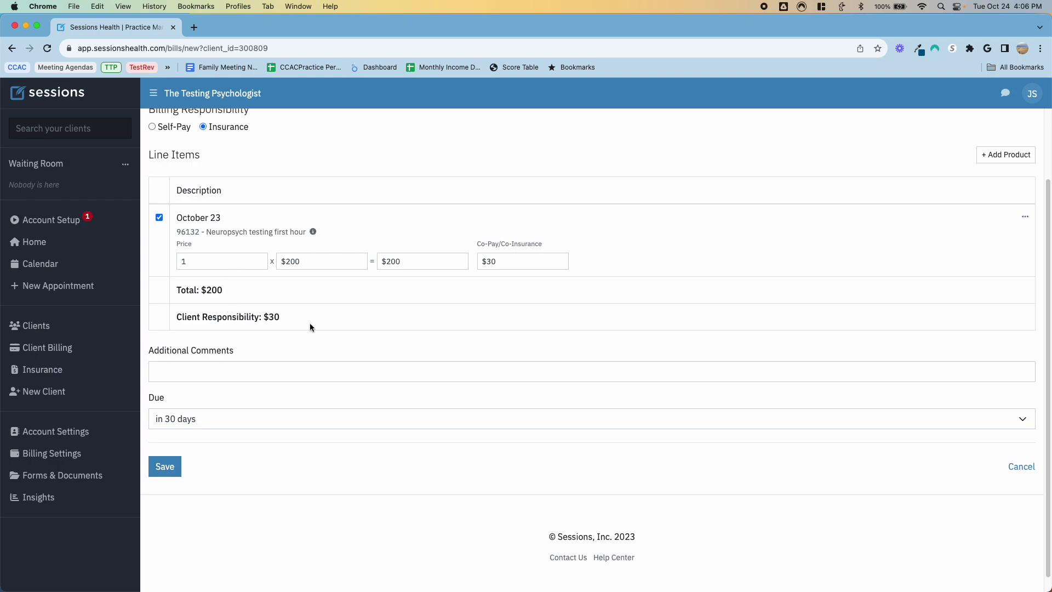
click(164, 466)
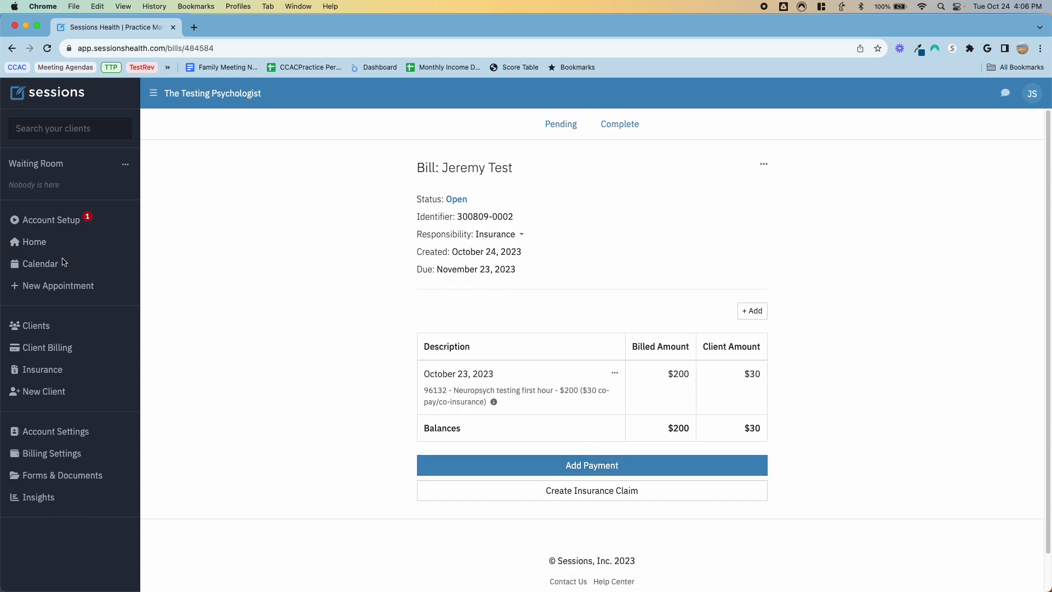
click(38, 264)
Step: Open the bill for the Oct 24 appointment
click(448, 293)
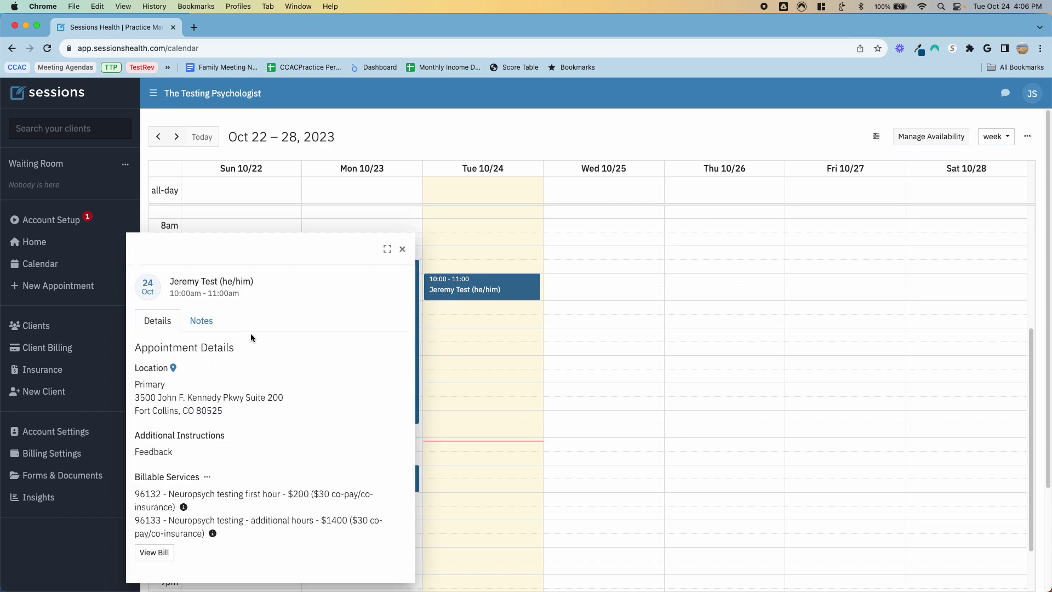
click(162, 552)
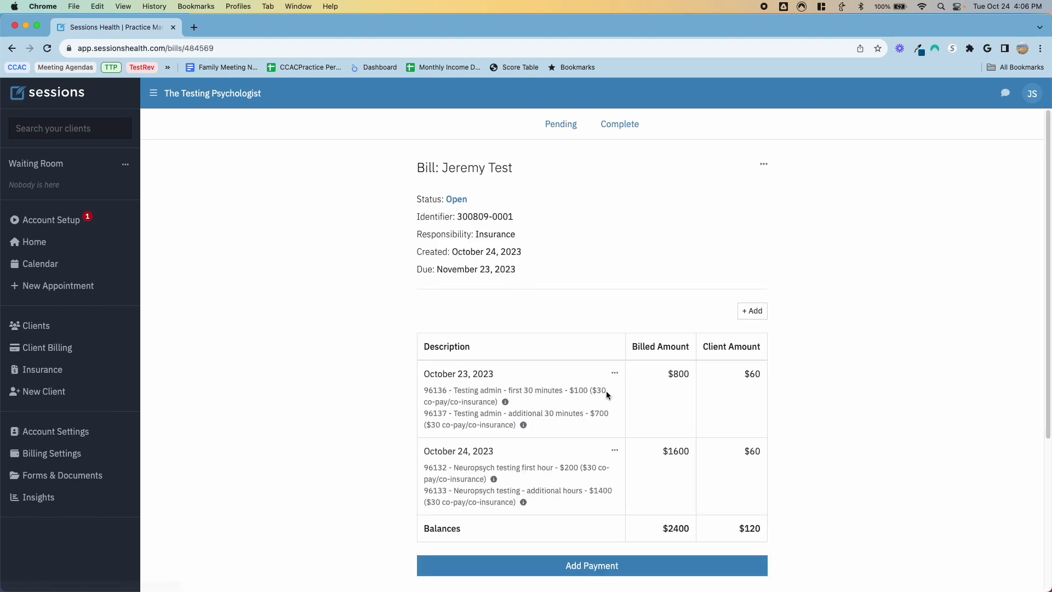
scroll(580, 343, down, 2)
scroll(580, 344, down, 2)
Step: Start a Credit/Debit/HSA Card client payment, cancel it, and open the test client's profile
click(591, 434)
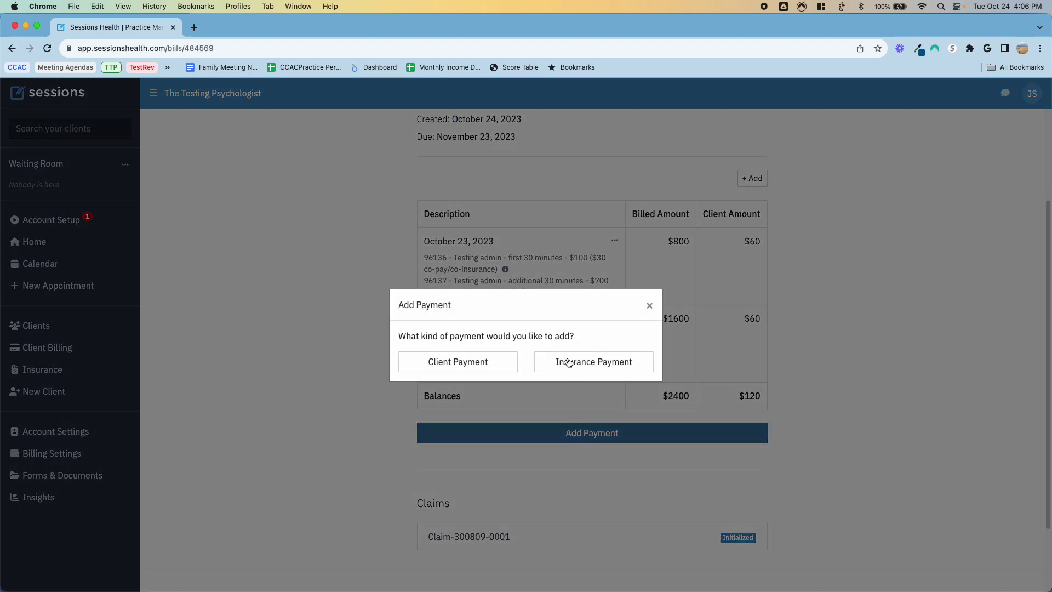
click(467, 361)
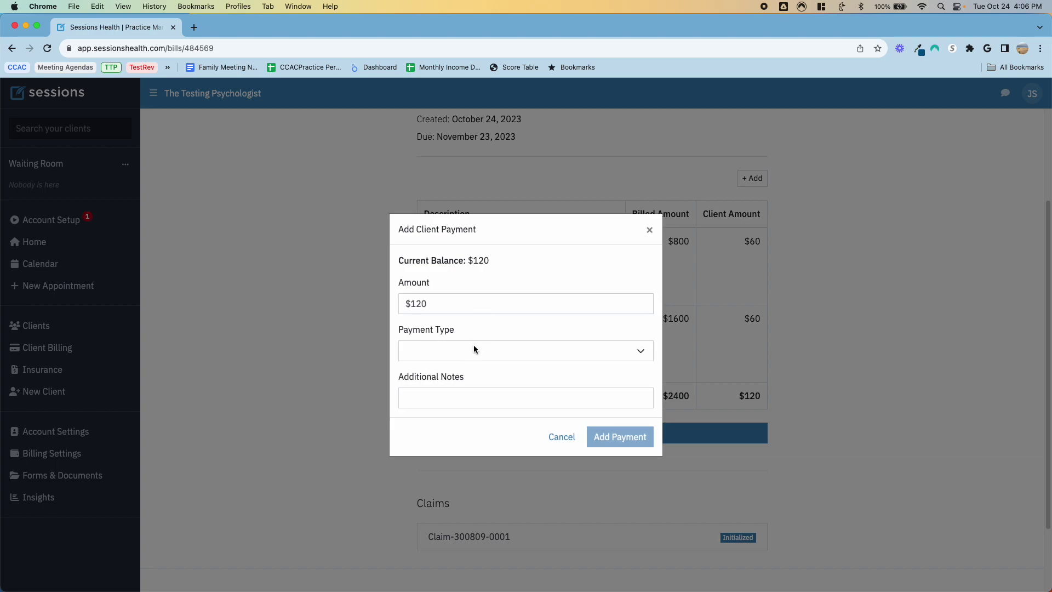
click(474, 346)
click(479, 363)
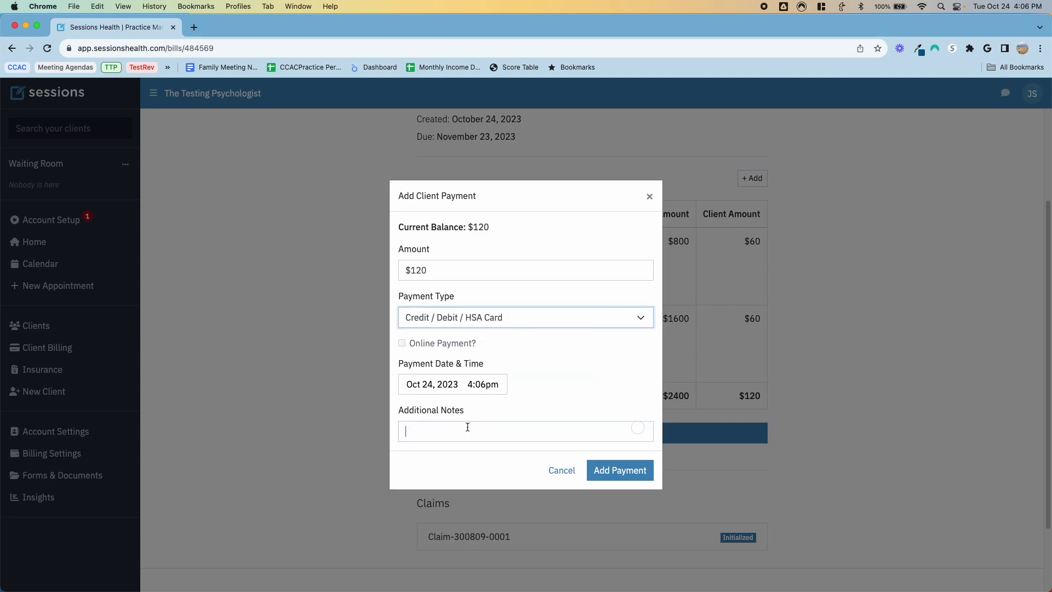
click(561, 470)
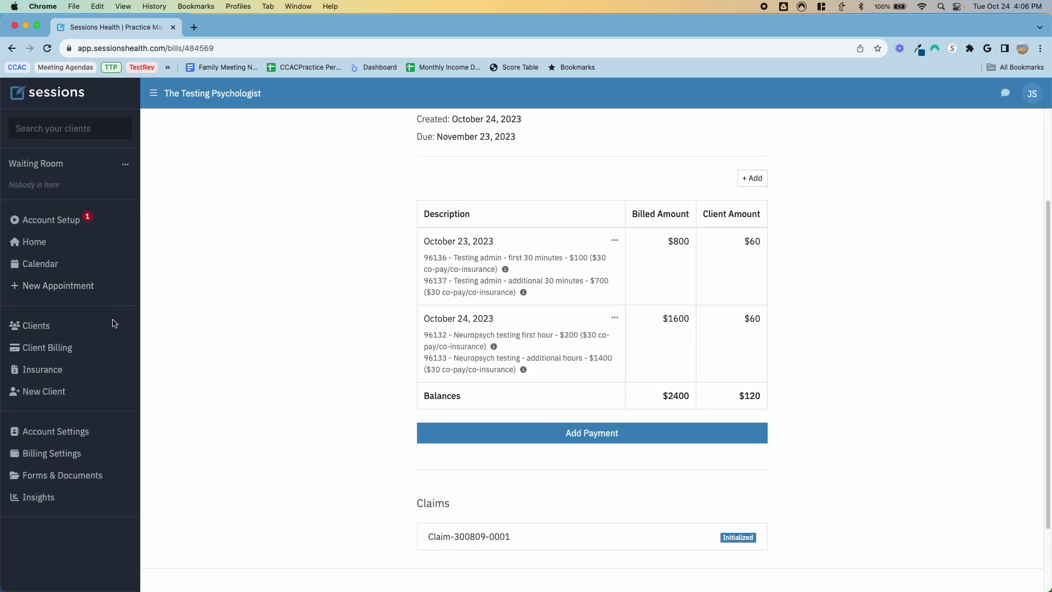
click(66, 326)
click(756, 233)
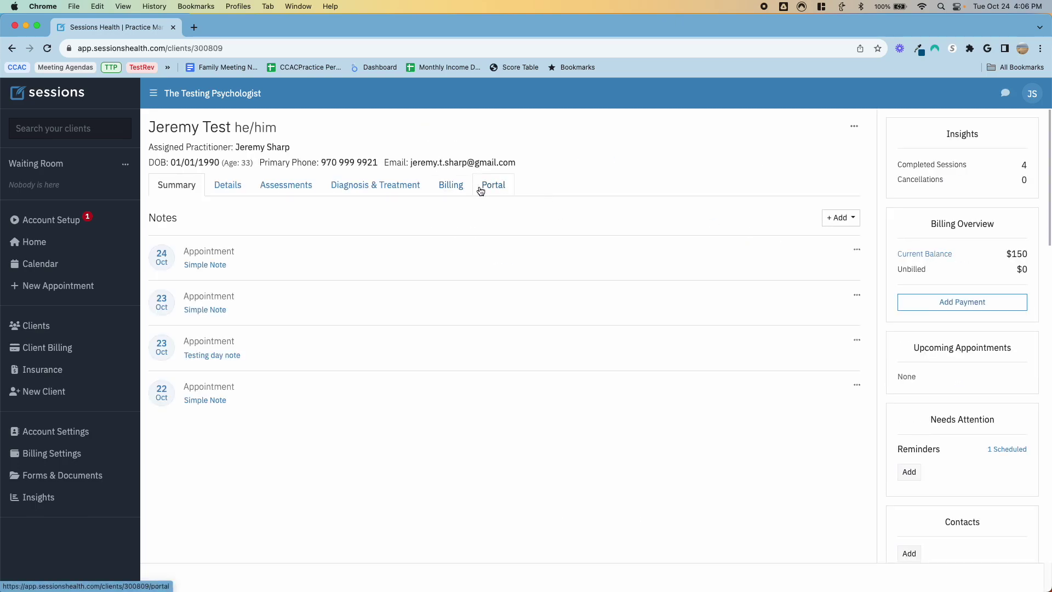
Step: Browse the client's details, assessments, diagnosis and treatment, and bills and claims tabs
click(220, 187)
scroll(320, 323, down, 7)
scroll(320, 323, down, 20)
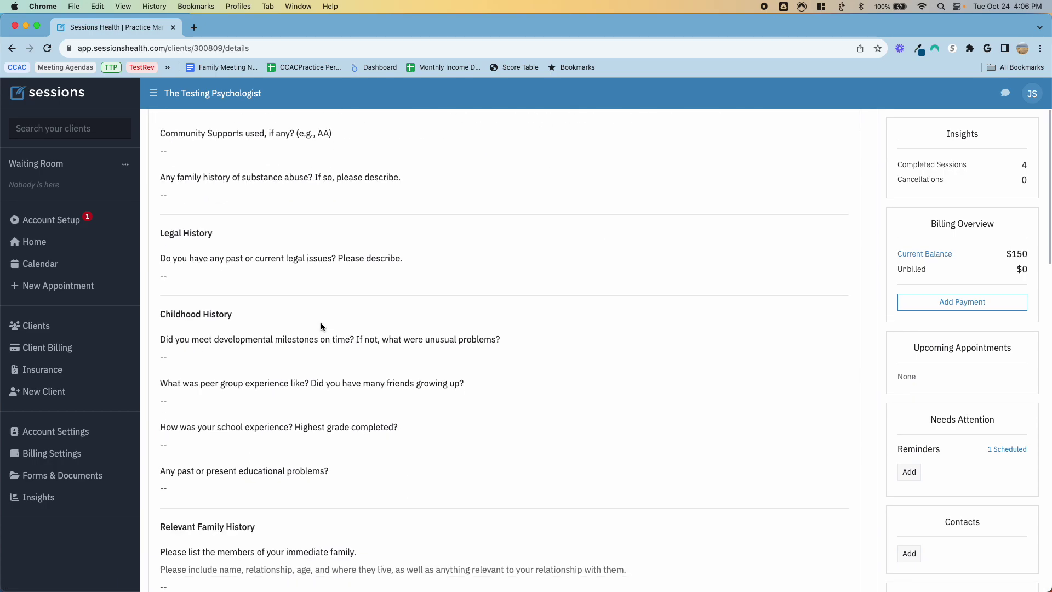
scroll(320, 327, up, 20)
click(300, 185)
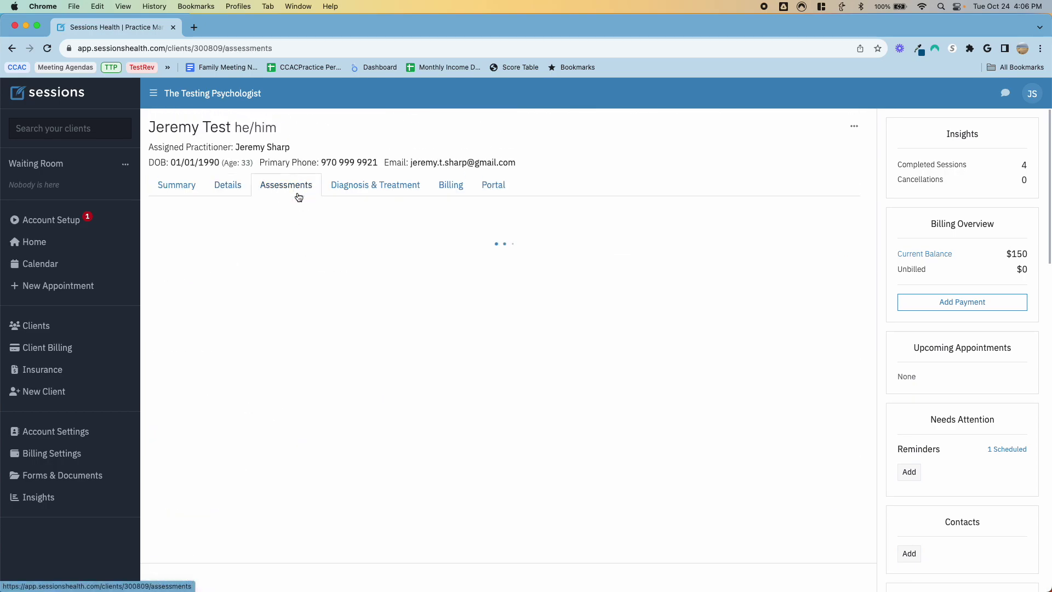
click(385, 186)
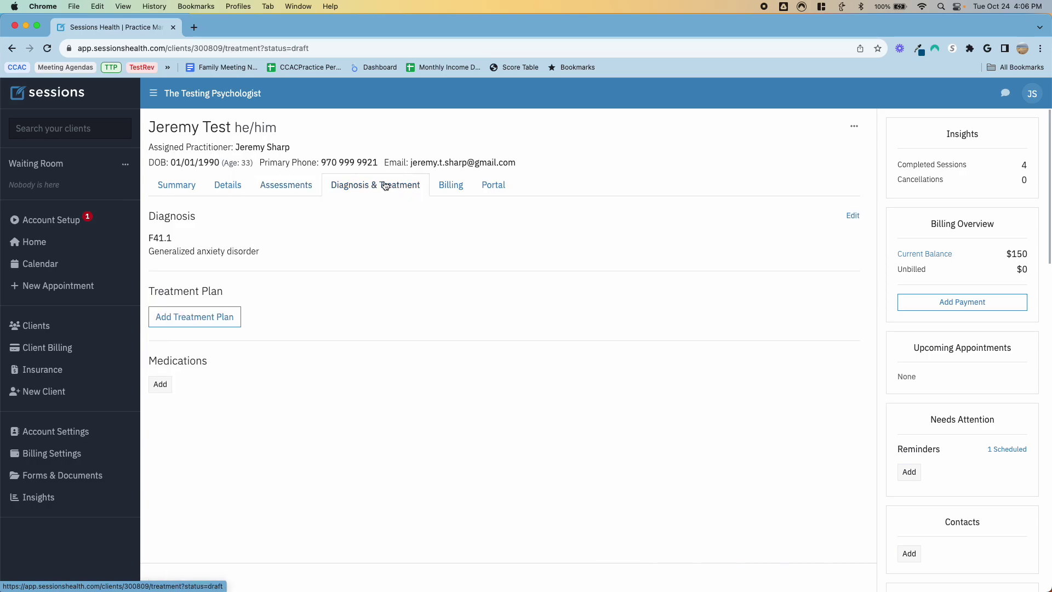
click(447, 189)
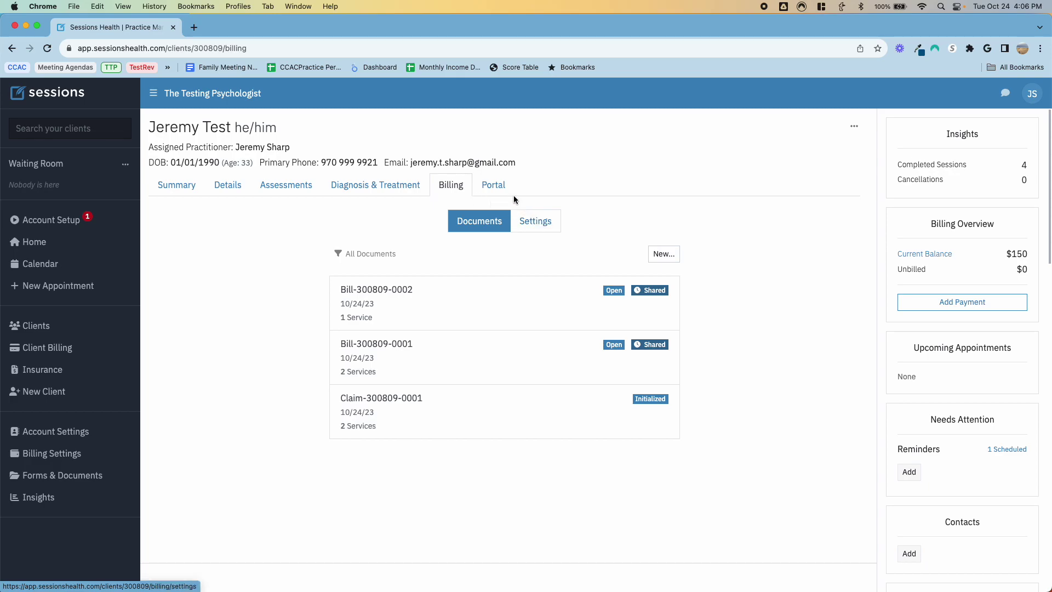
Step: Check the client's portal settings, then return to the Summary listing four appointment notes
click(499, 191)
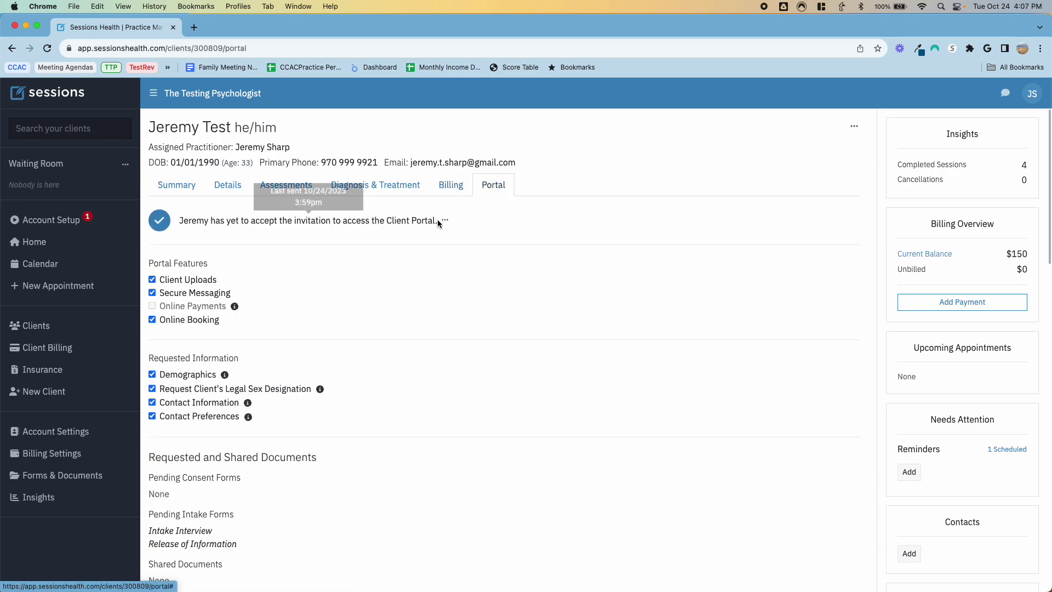
scroll(566, 364, down, 3)
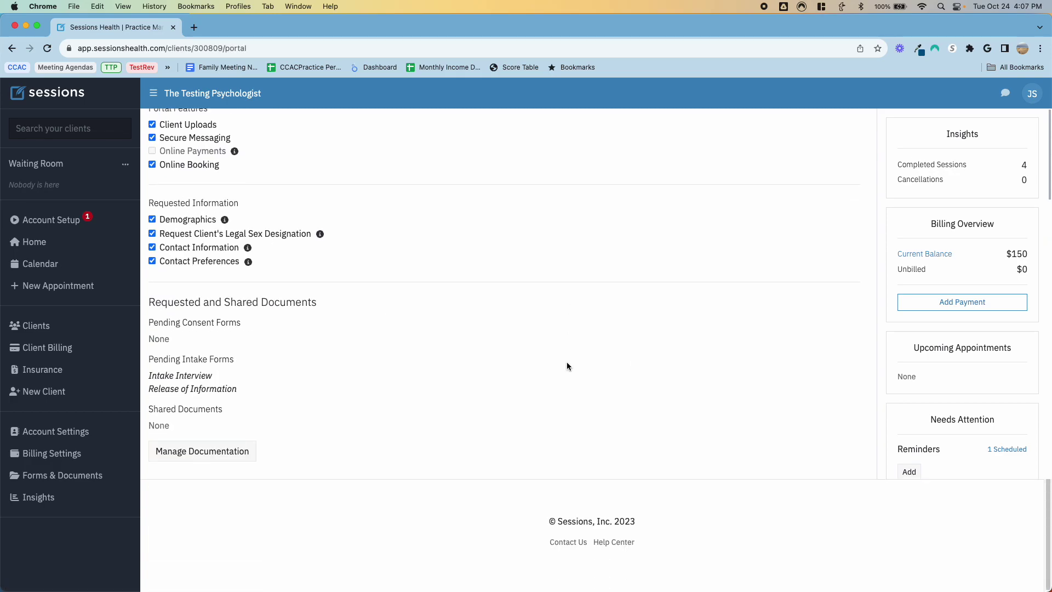
scroll(566, 364, up, 3)
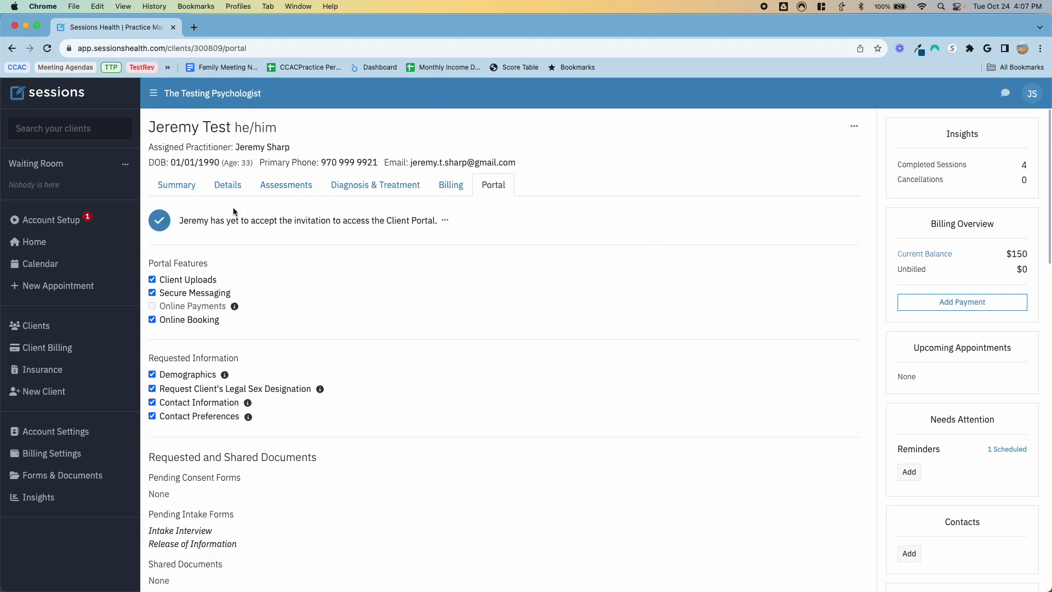
click(188, 185)
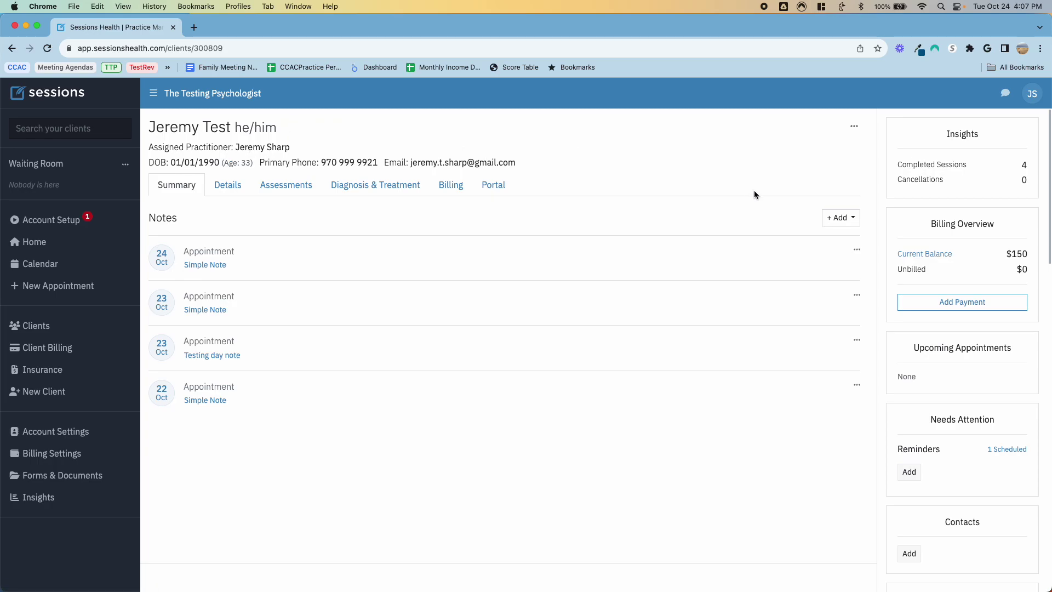
Step: Add an administrative note reading 'This client has not paid his bill'
click(826, 225)
click(812, 255)
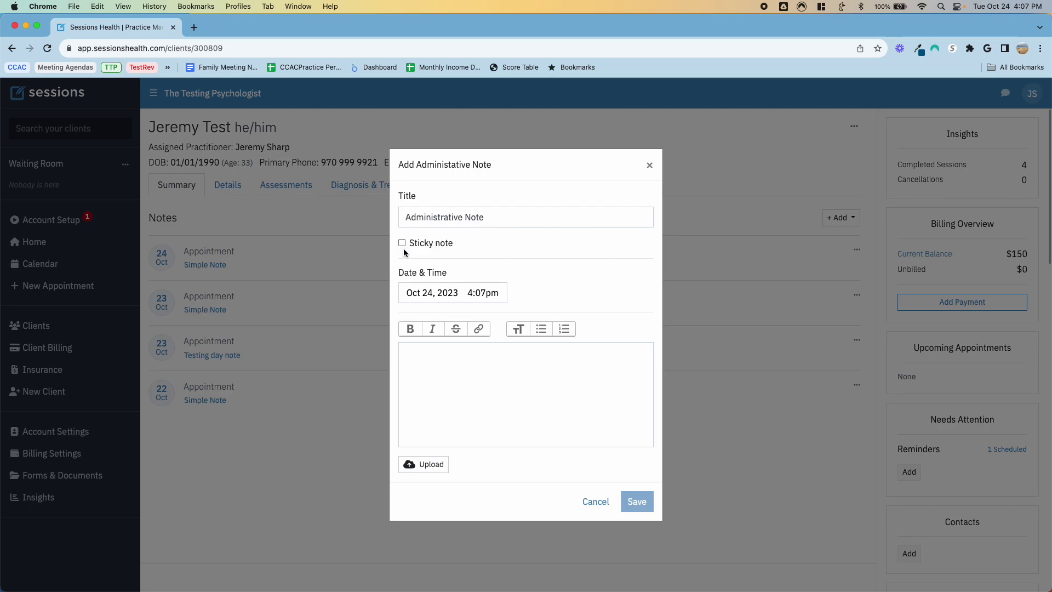
click(457, 380)
text(Thi)
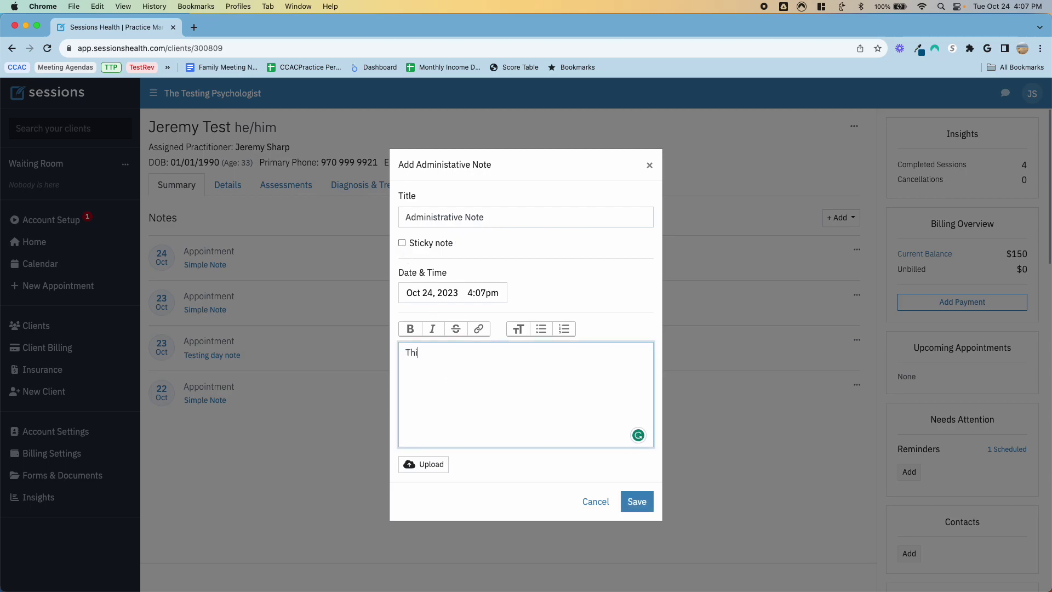
text(s client has not paid his bill)
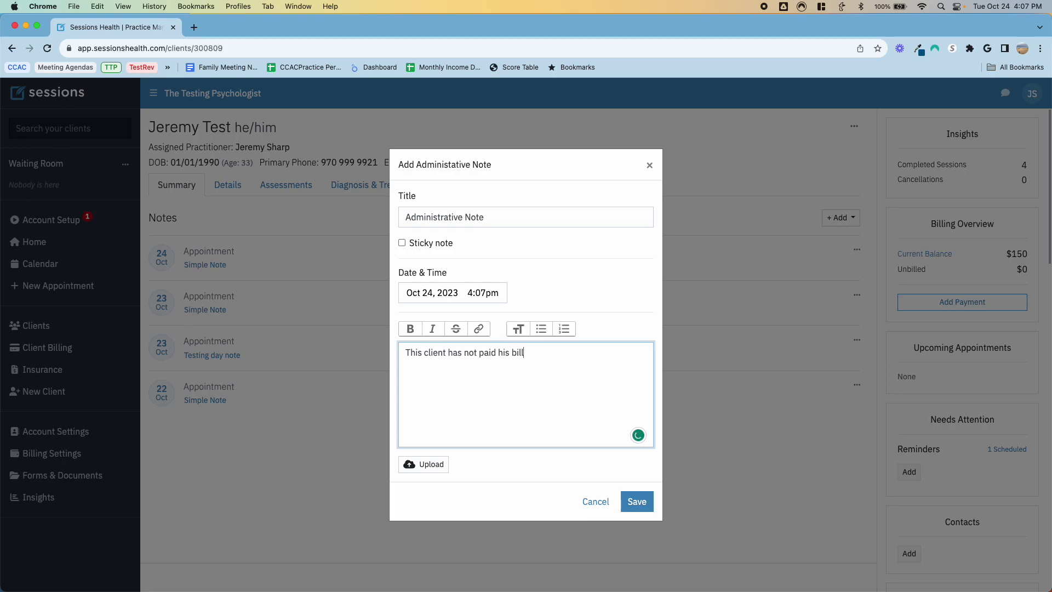
click(649, 500)
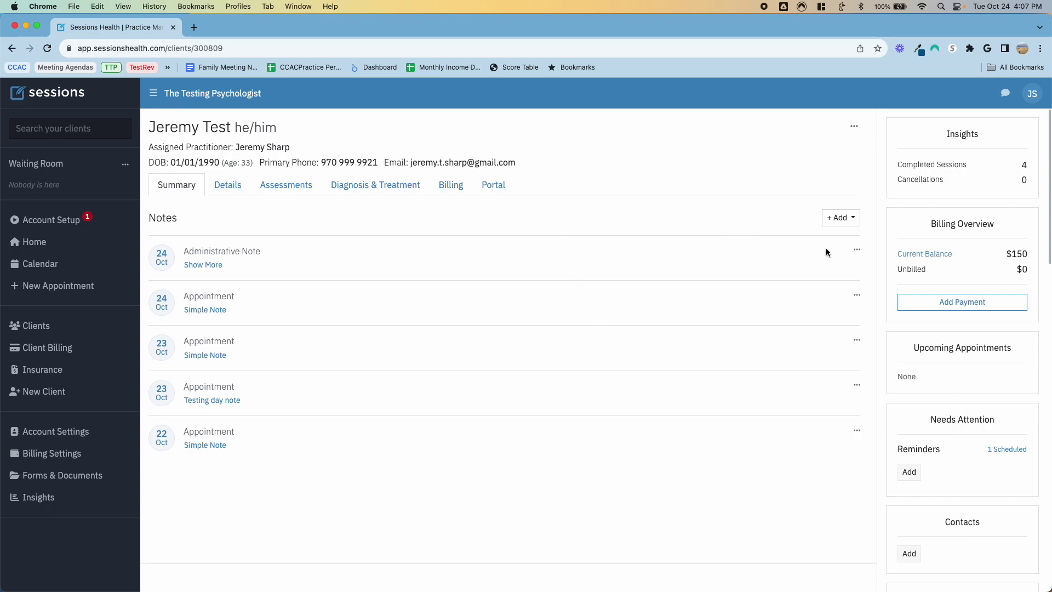
Step: Edit the administrative note to mark it as a sticky note, then return to the calendar
click(206, 265)
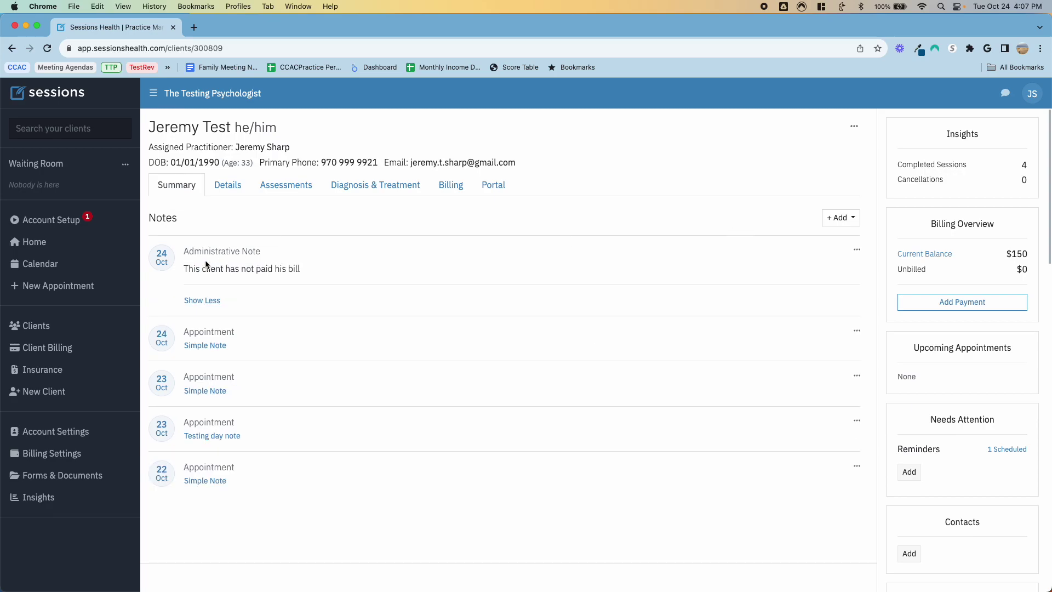
click(201, 301)
click(856, 249)
click(809, 281)
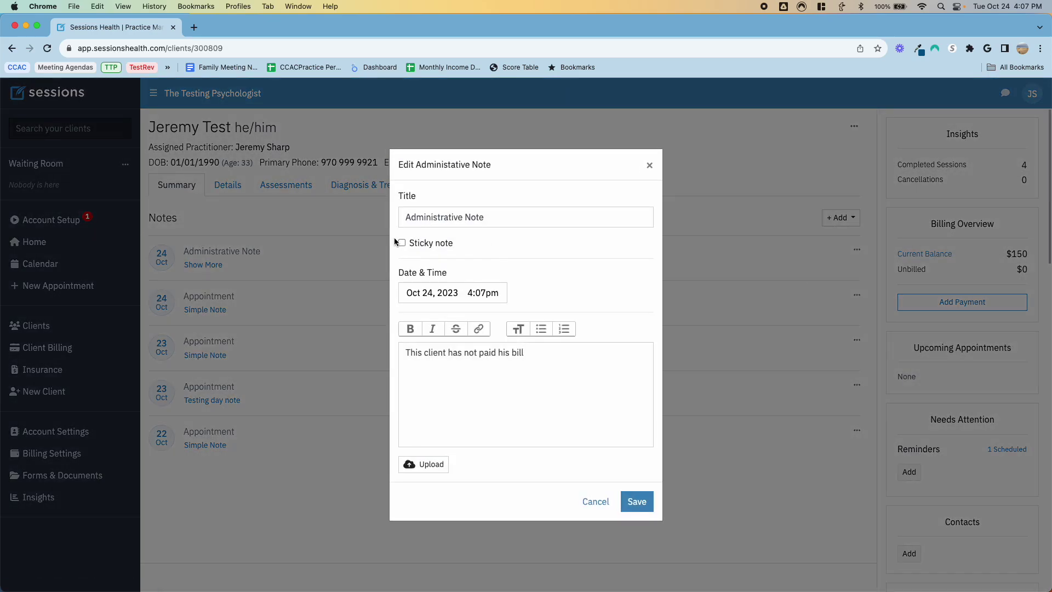
click(400, 245)
click(635, 474)
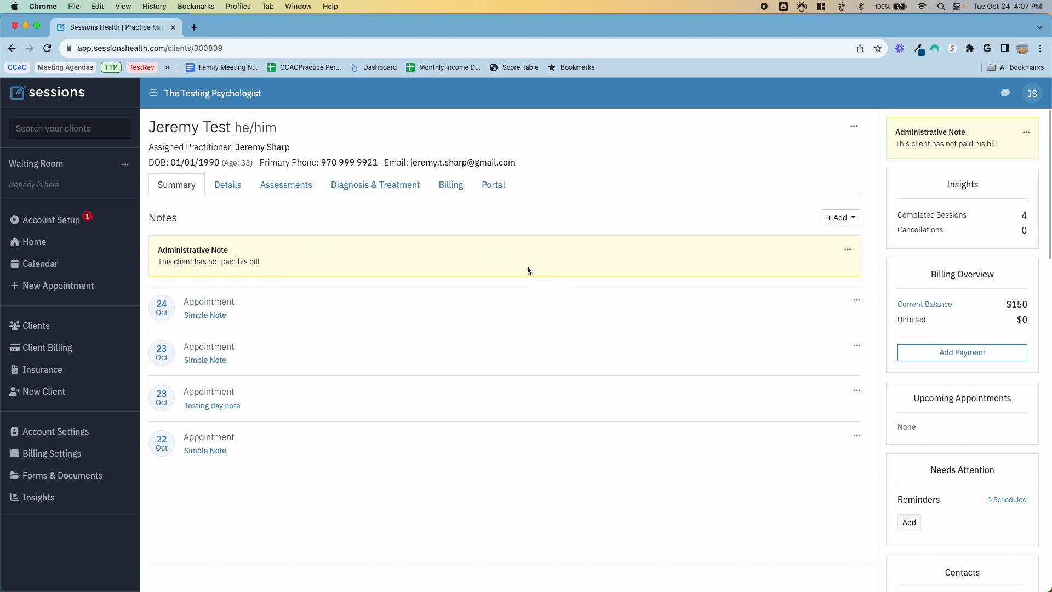
click(43, 264)
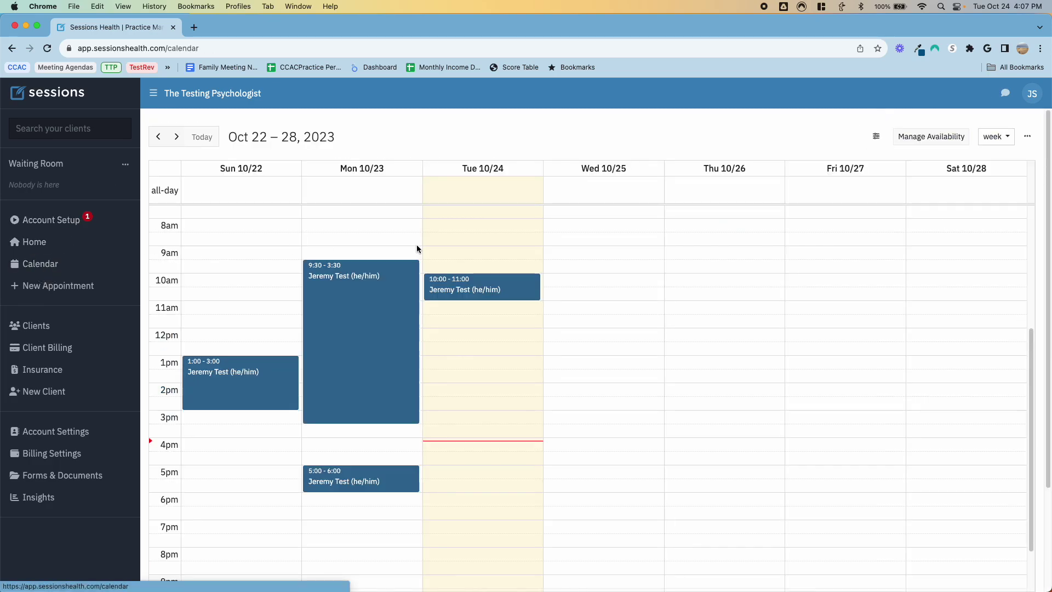
Step: Check Tuesday's 10:00 appointment details for the sticky note, then close them
click(453, 285)
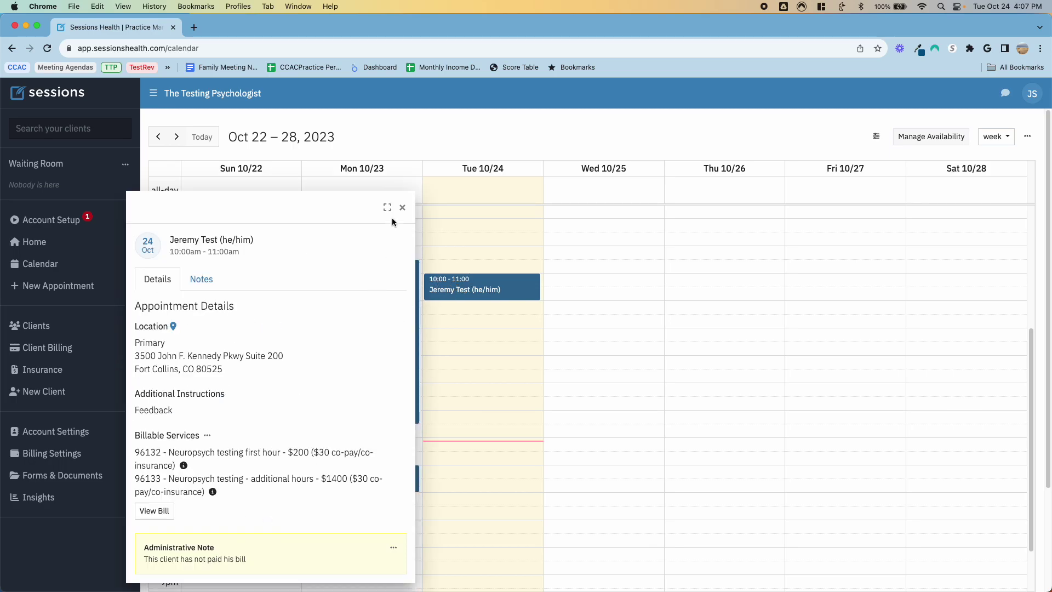
click(403, 208)
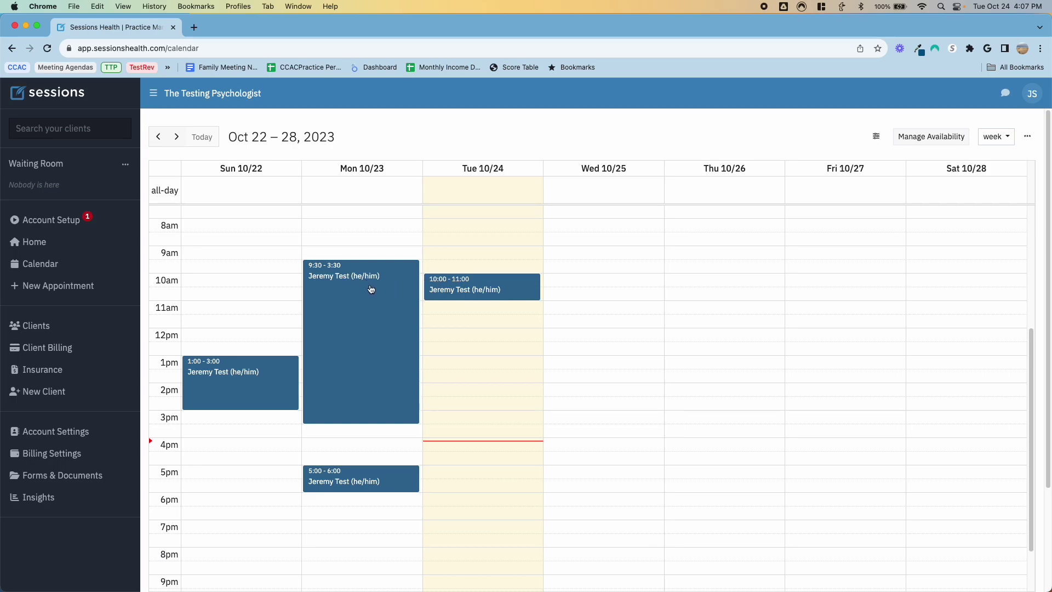
click(481, 291)
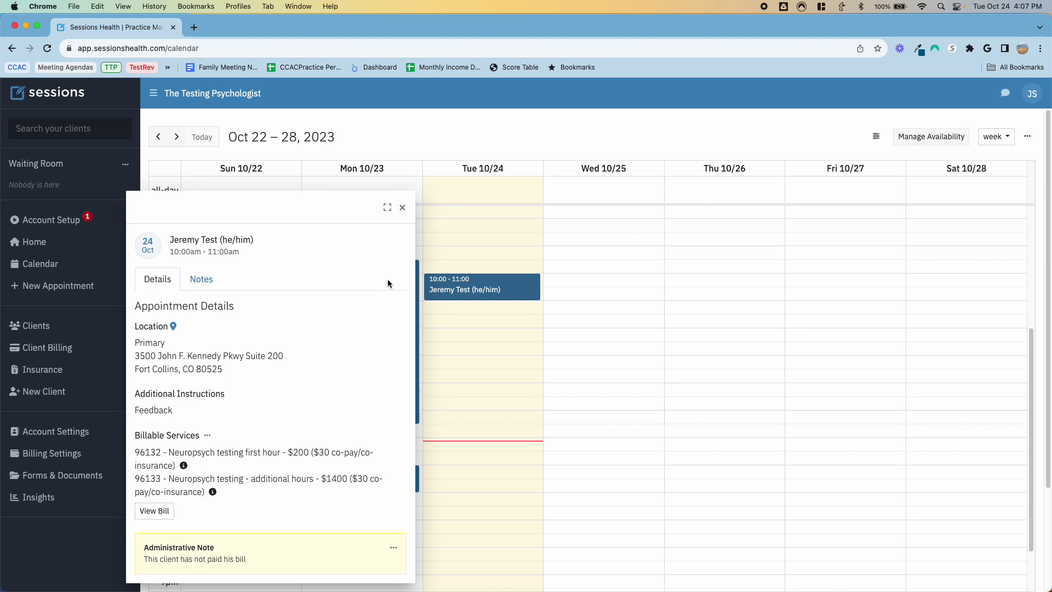
click(403, 208)
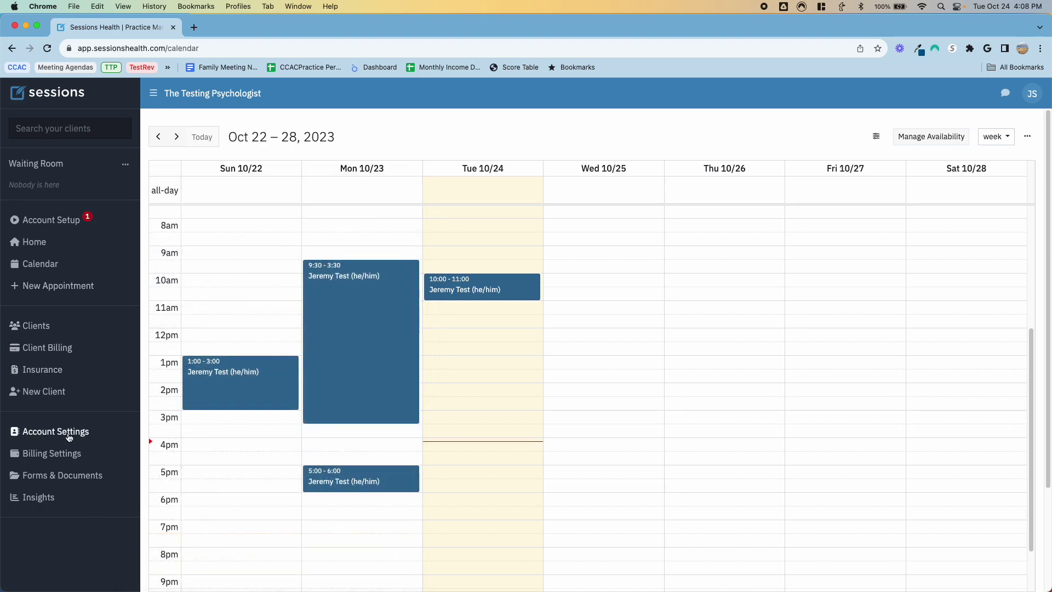
Step: Look over the practice insights and the user's profile page
click(43, 497)
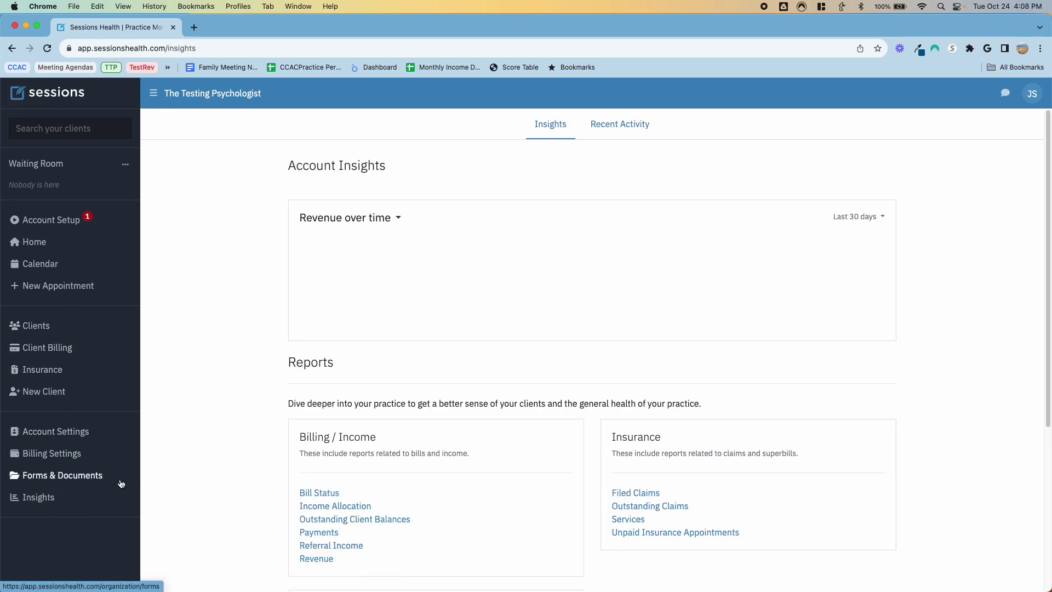
scroll(635, 300, down, 10)
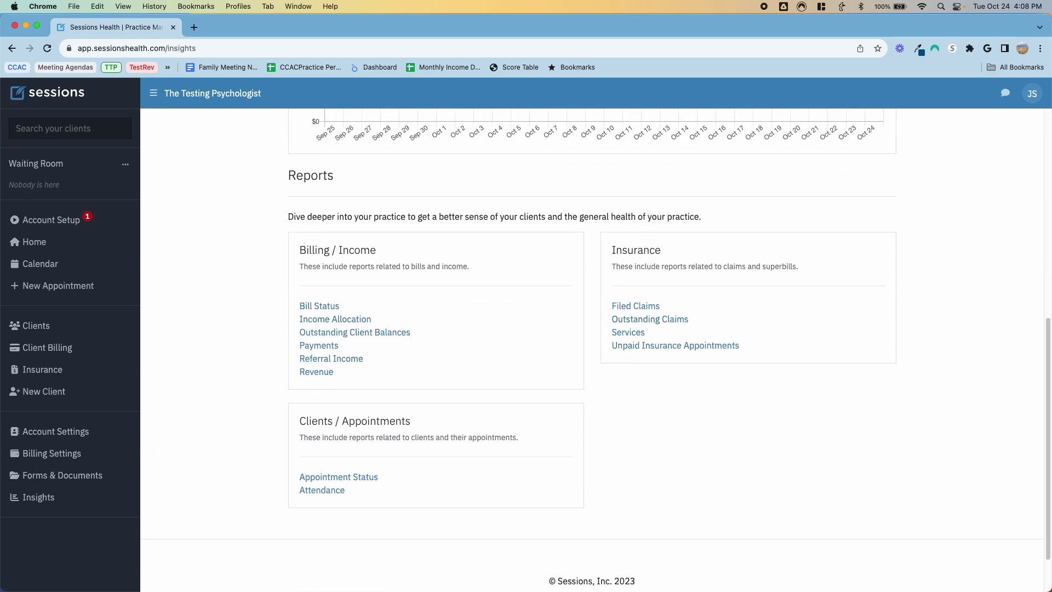
click(1031, 93)
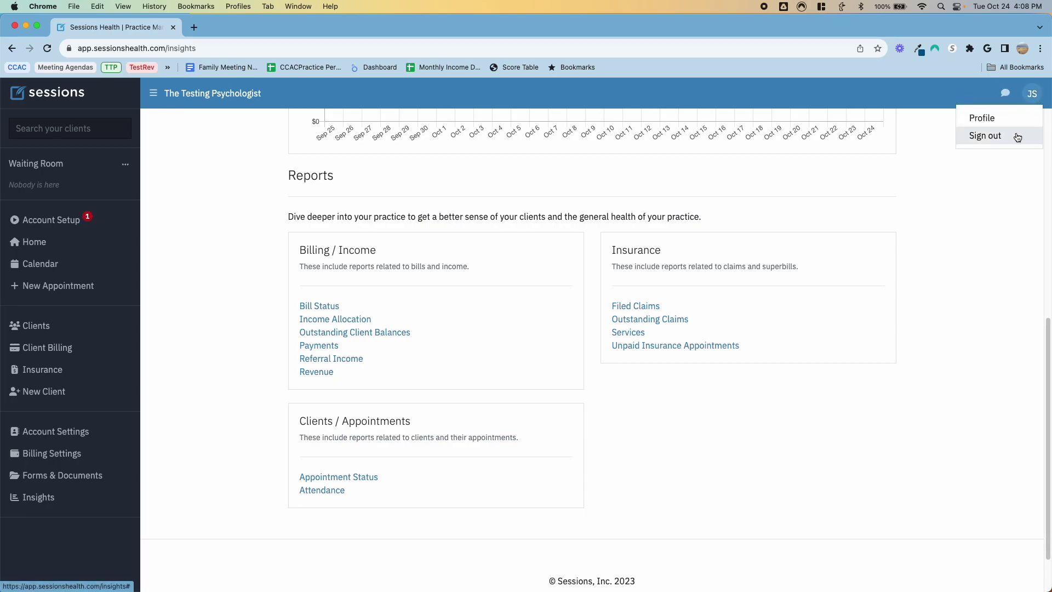
click(984, 118)
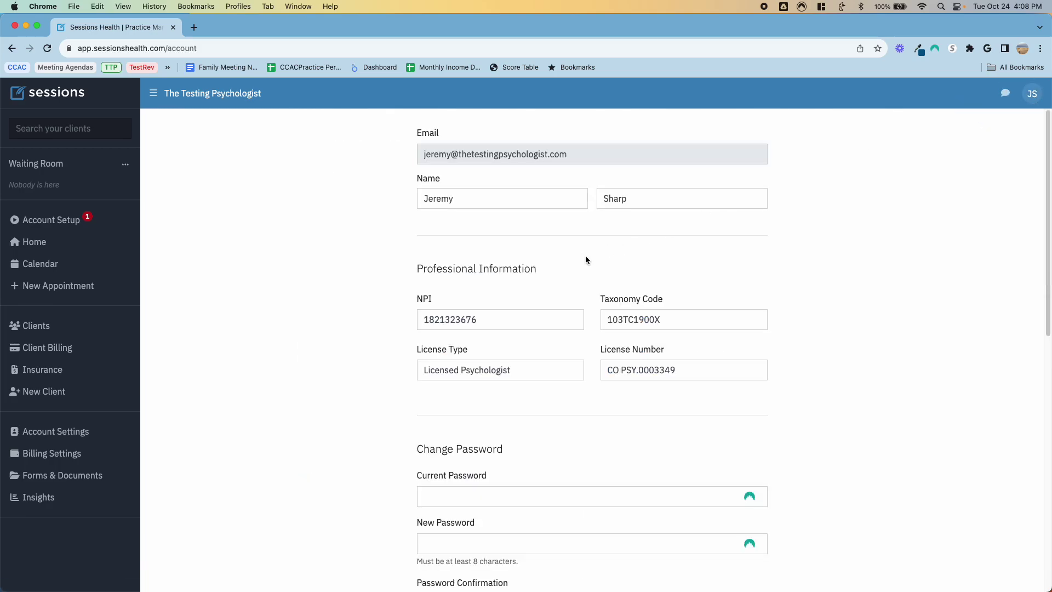
scroll(586, 261, down, 10)
scroll(592, 265, down, 2)
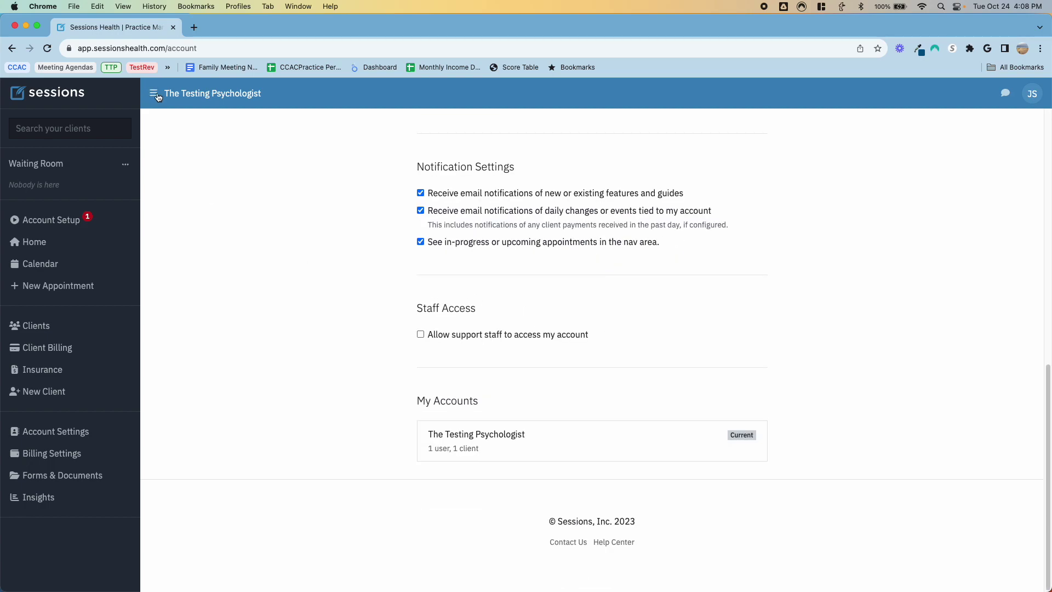
Step: Start and discard a new message, then return to the home dashboard showing 2 open bills
click(1003, 99)
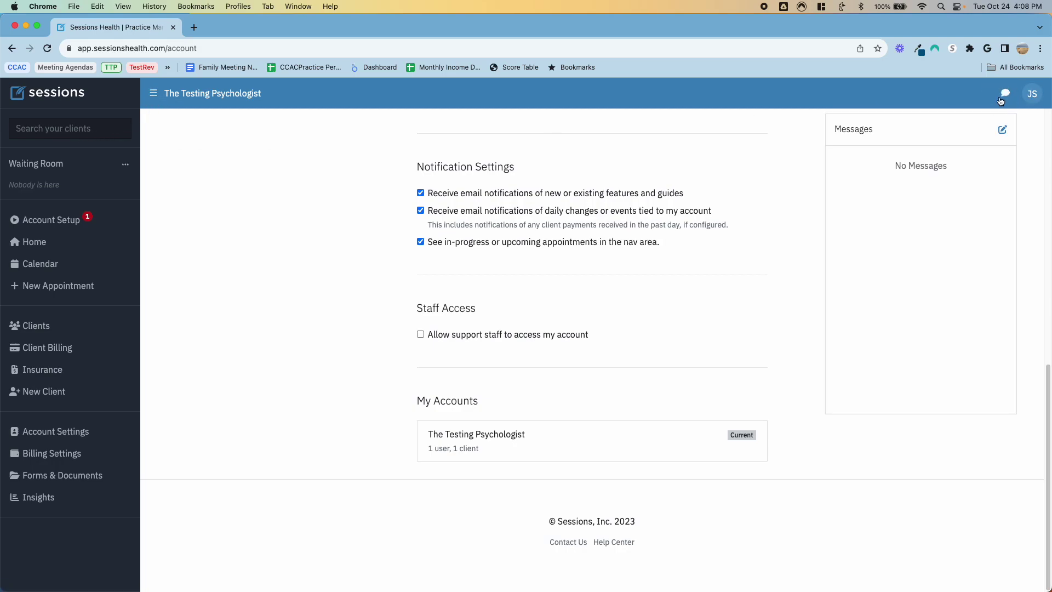
click(1003, 131)
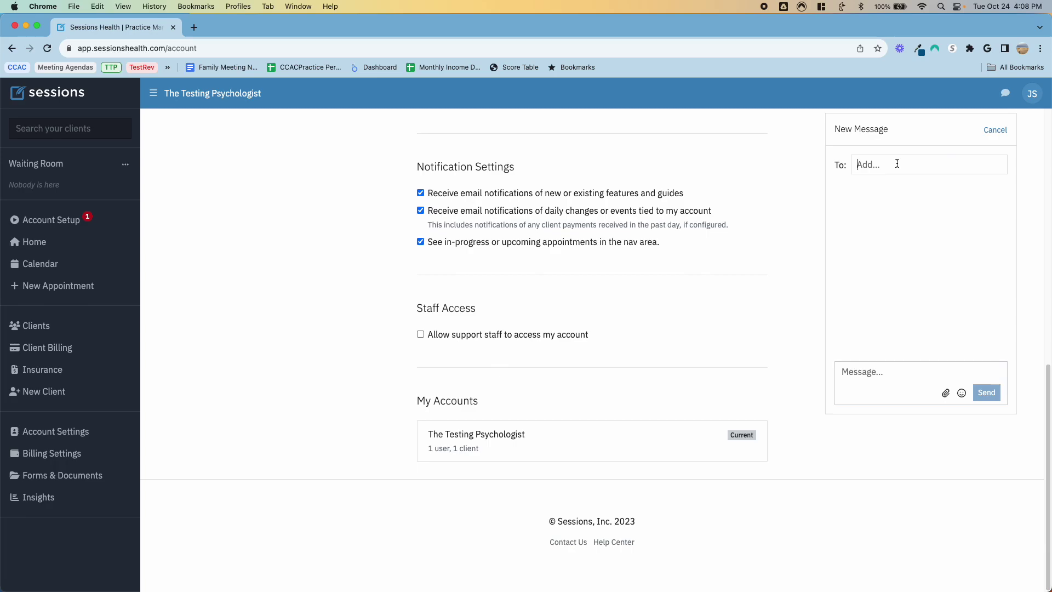
click(1004, 93)
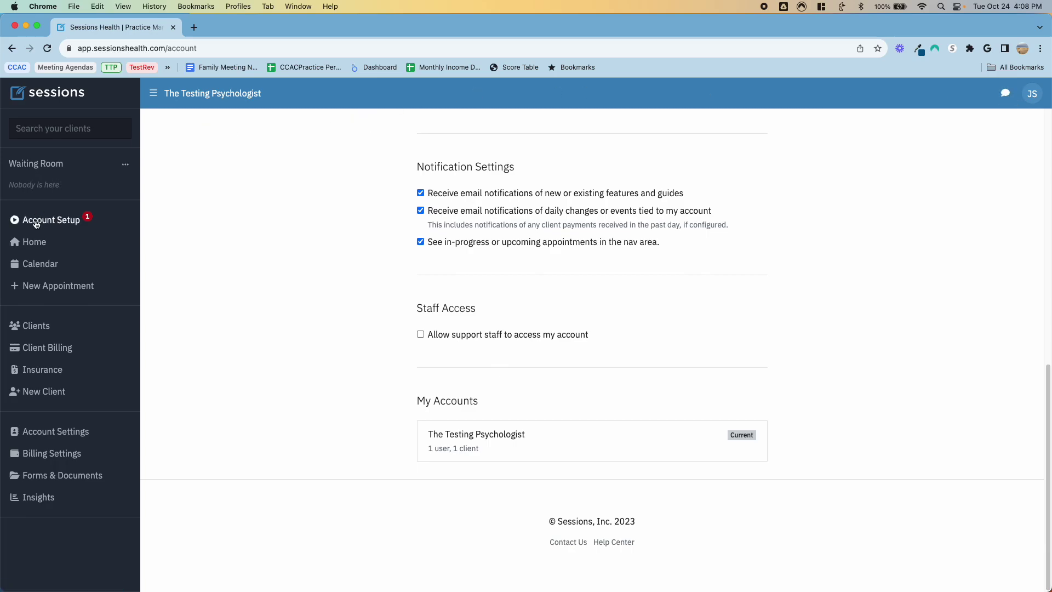
click(37, 246)
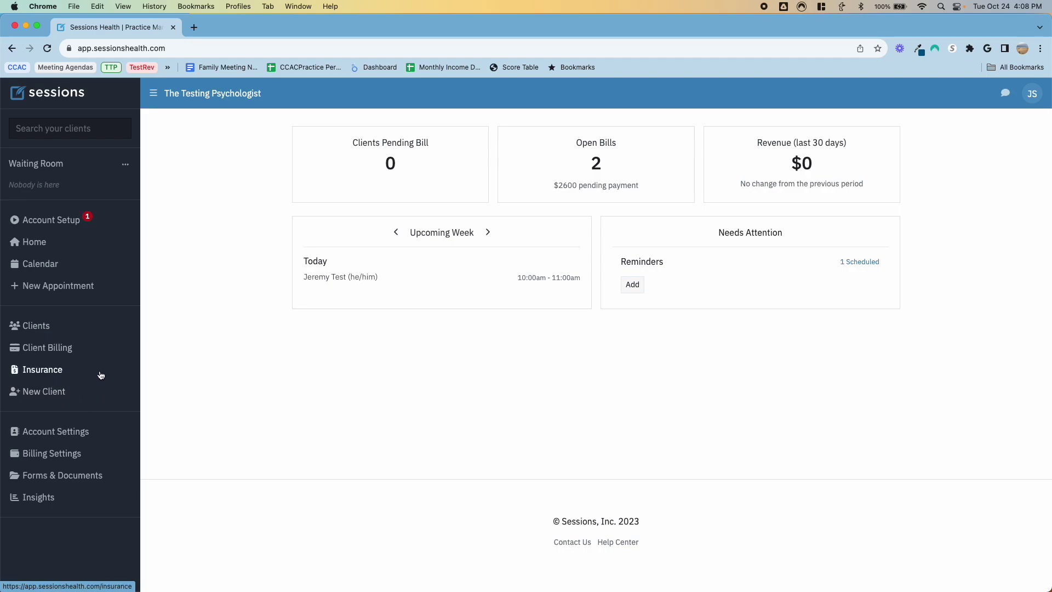
click(56, 432)
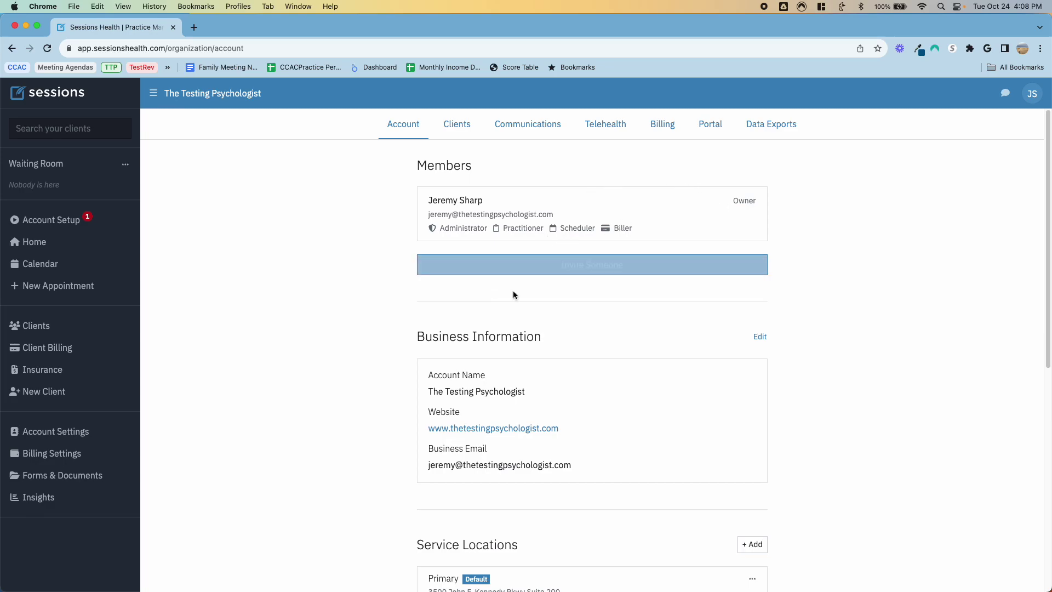
scroll(497, 322, down, 4)
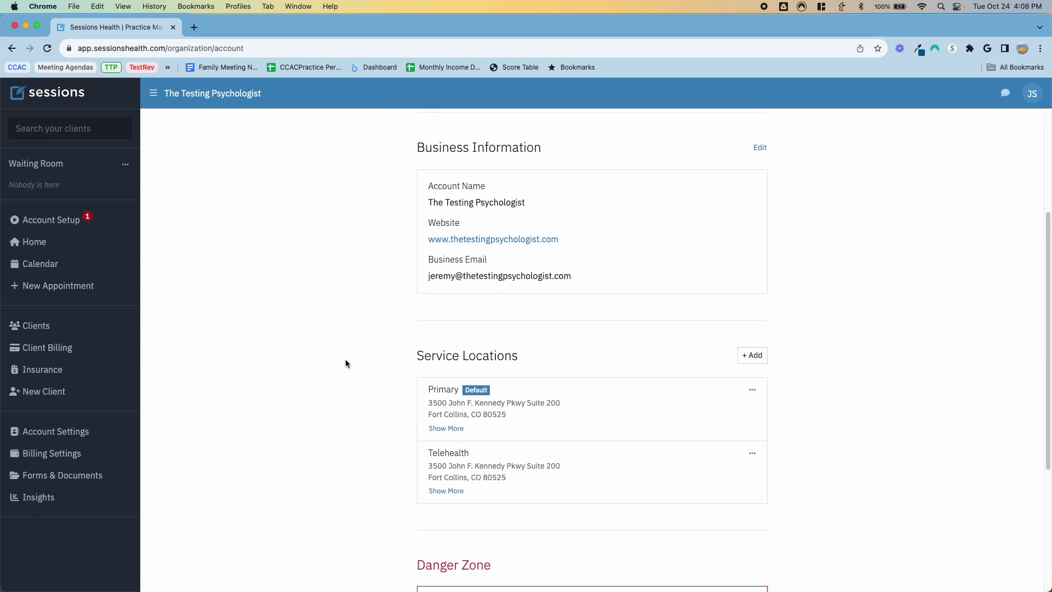
scroll(345, 362, down, 4)
scroll(345, 363, up, 3)
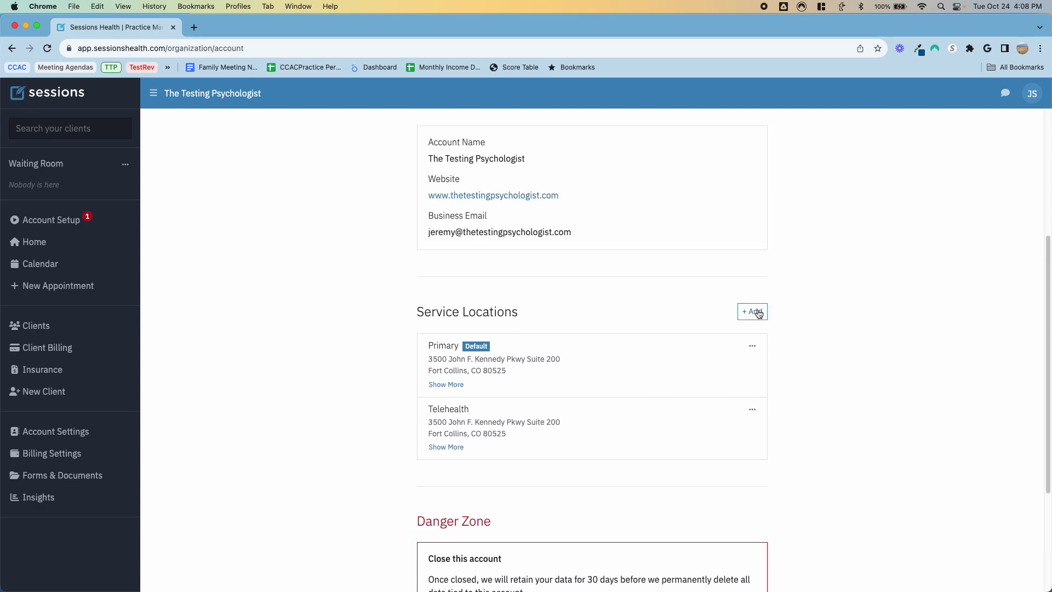
scroll(386, 291, up, 5)
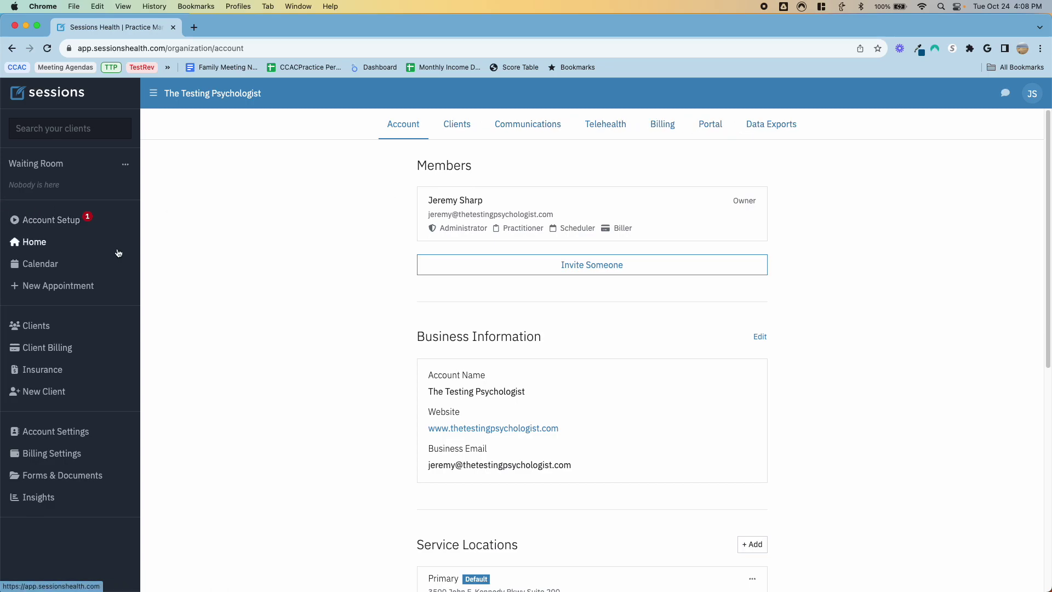
click(34, 242)
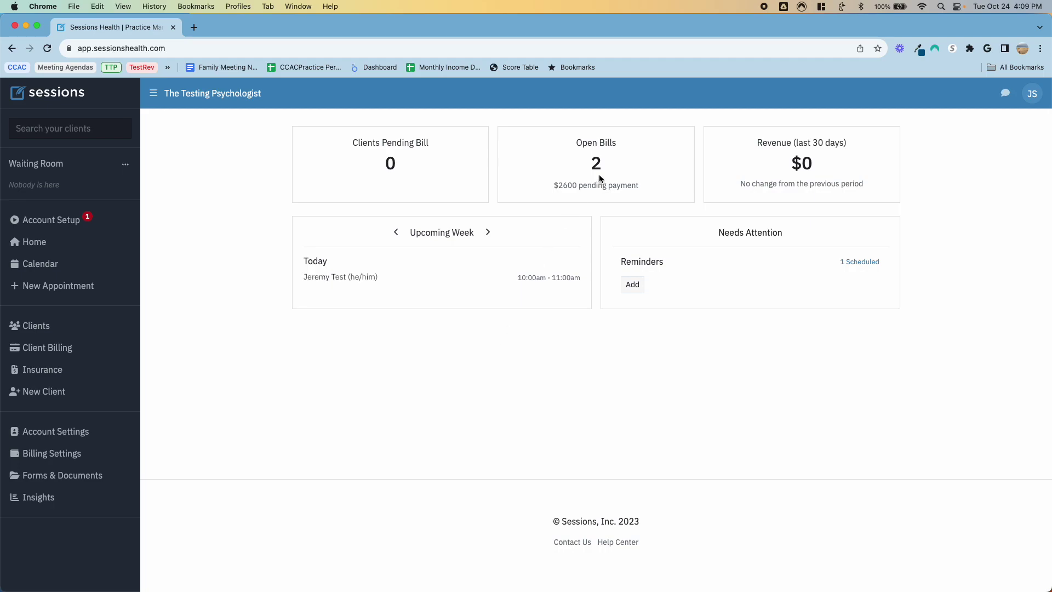
click(40, 264)
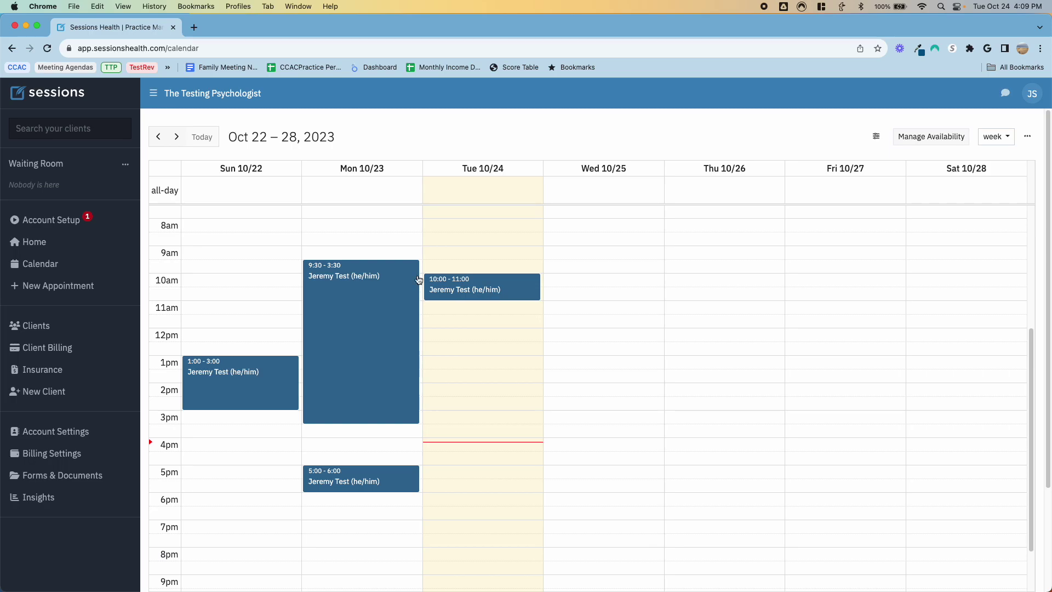
click(46, 247)
click(633, 285)
click(574, 335)
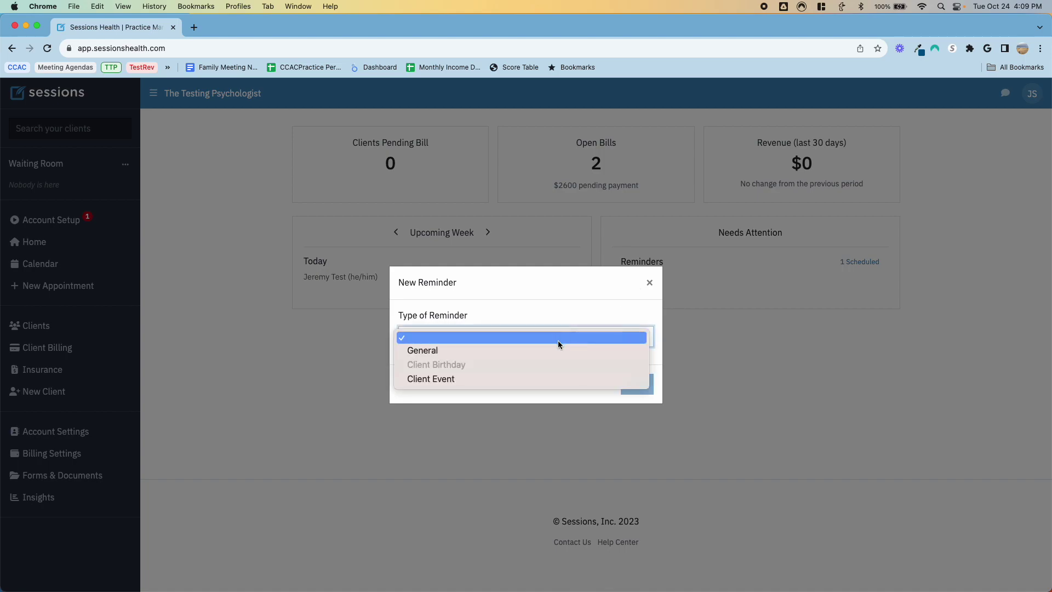
click(472, 381)
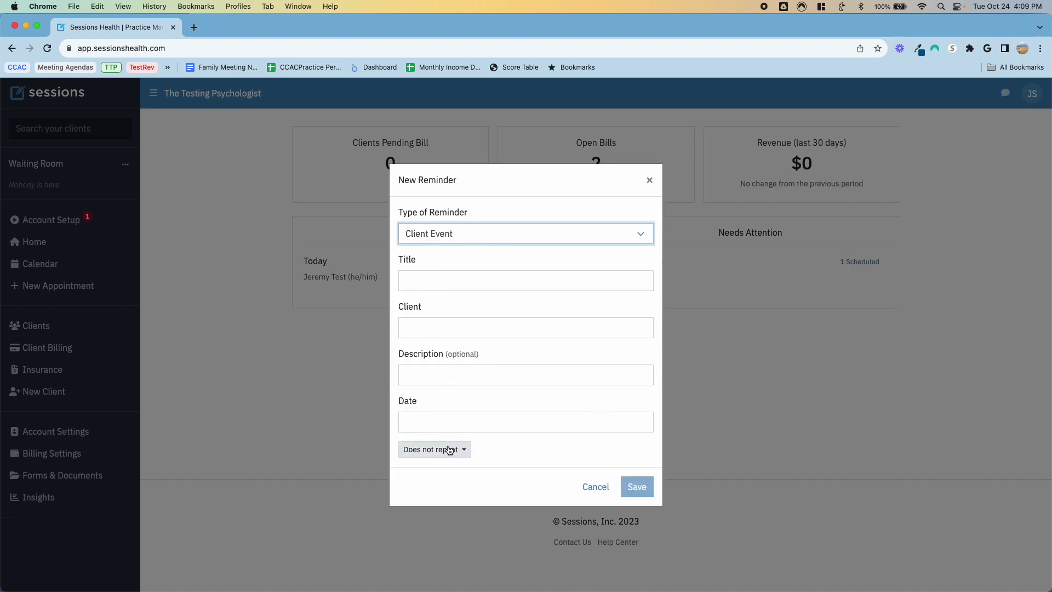
click(590, 478)
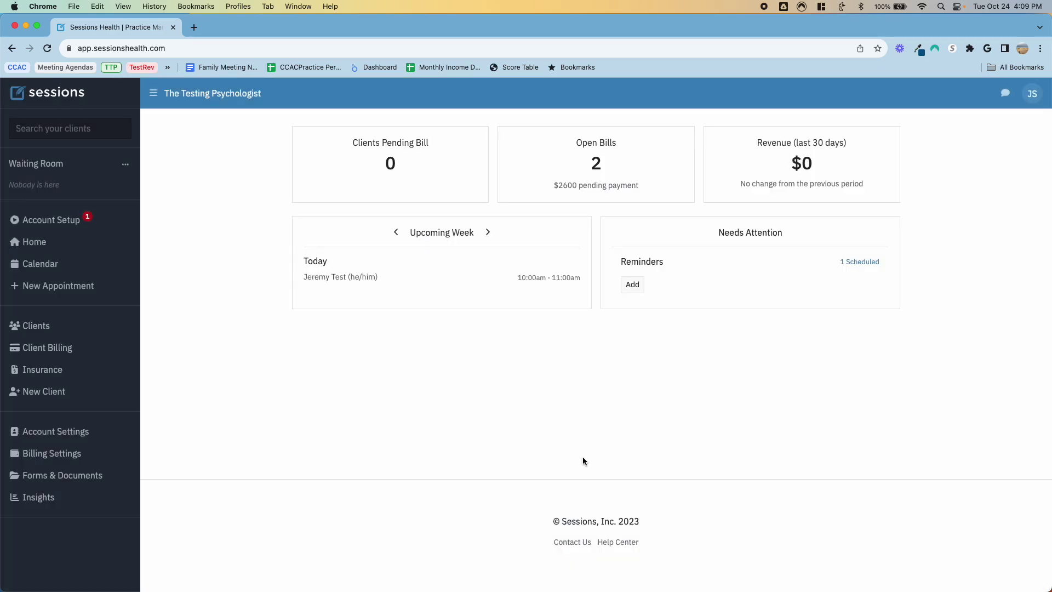
click(633, 284)
click(465, 336)
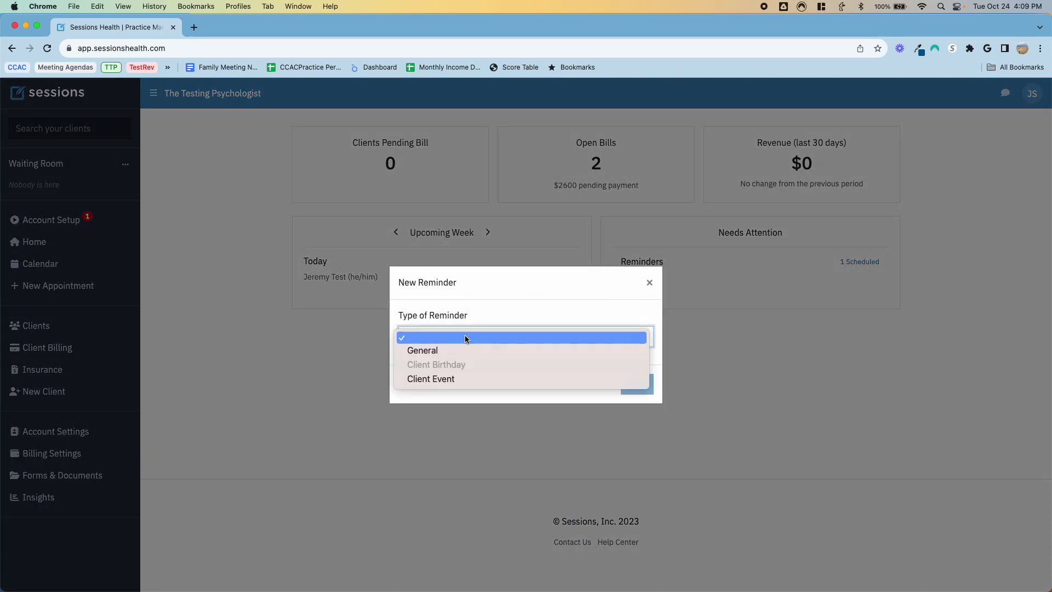
click(444, 349)
click(432, 284)
click(448, 324)
click(444, 373)
click(455, 422)
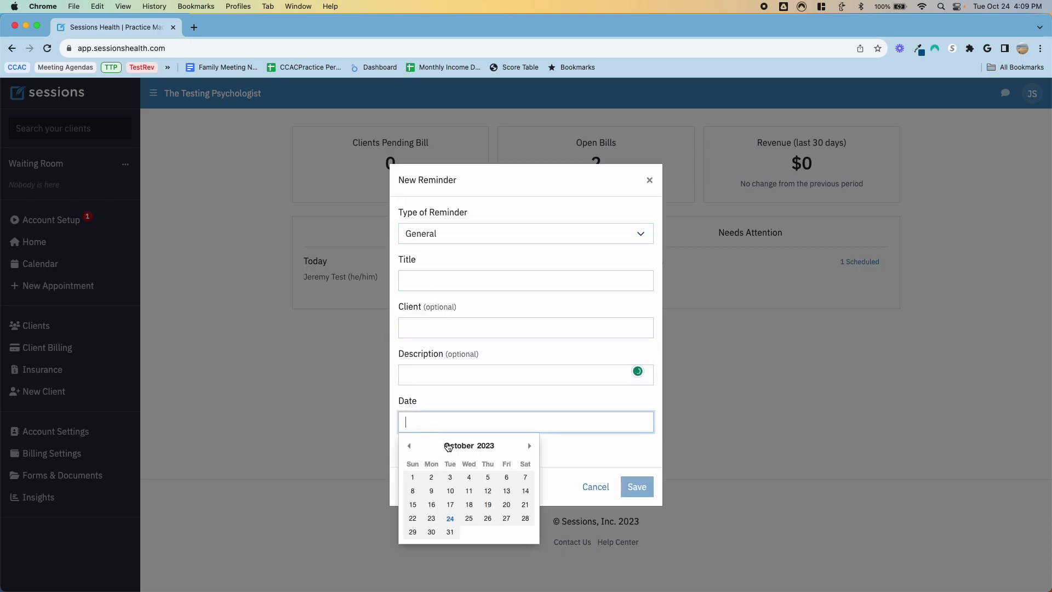
click(606, 467)
click(435, 450)
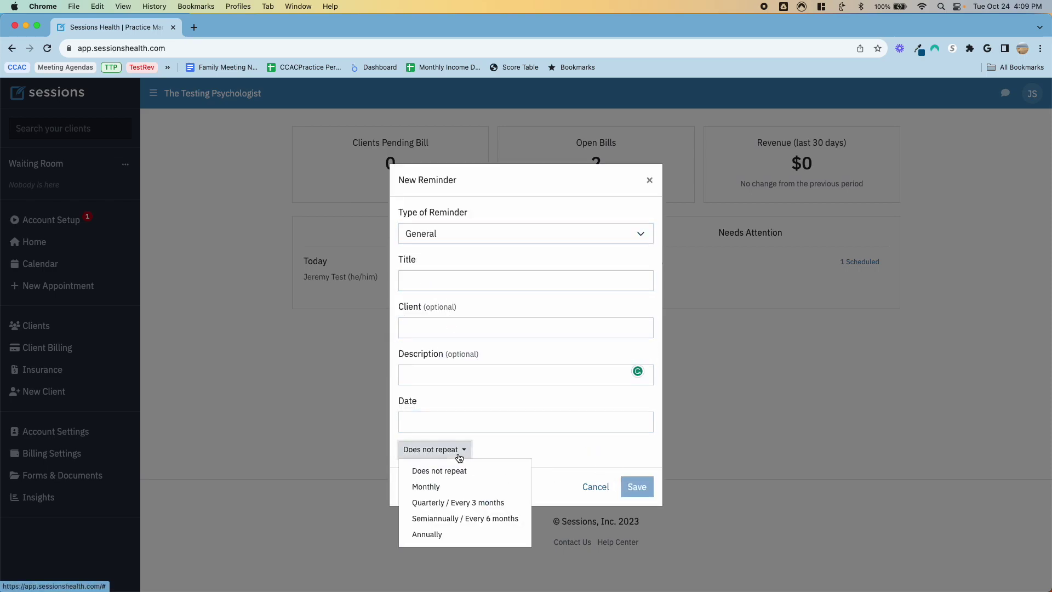
click(552, 442)
click(547, 429)
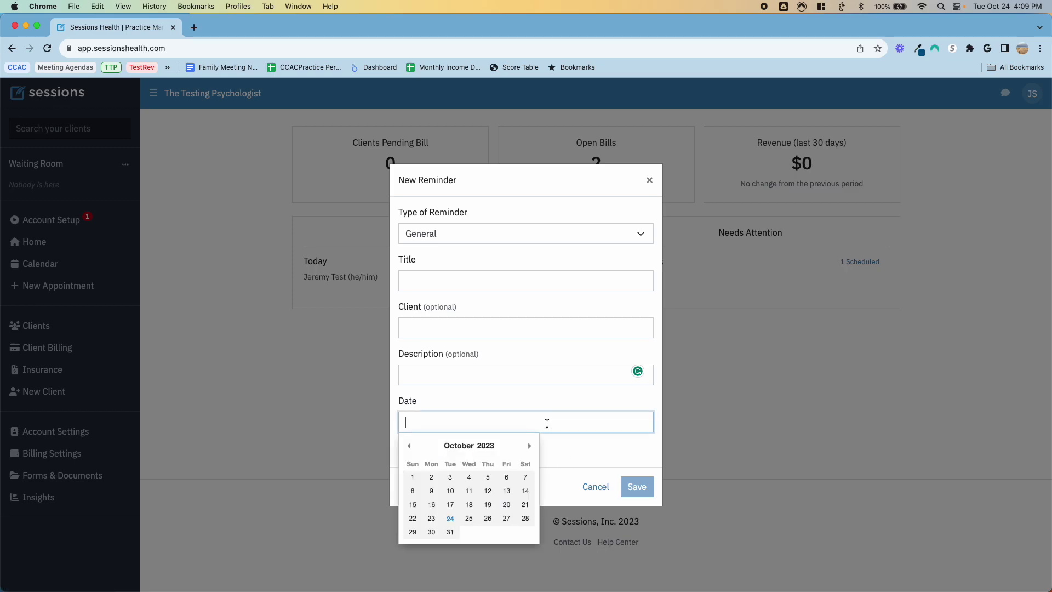
click(600, 486)
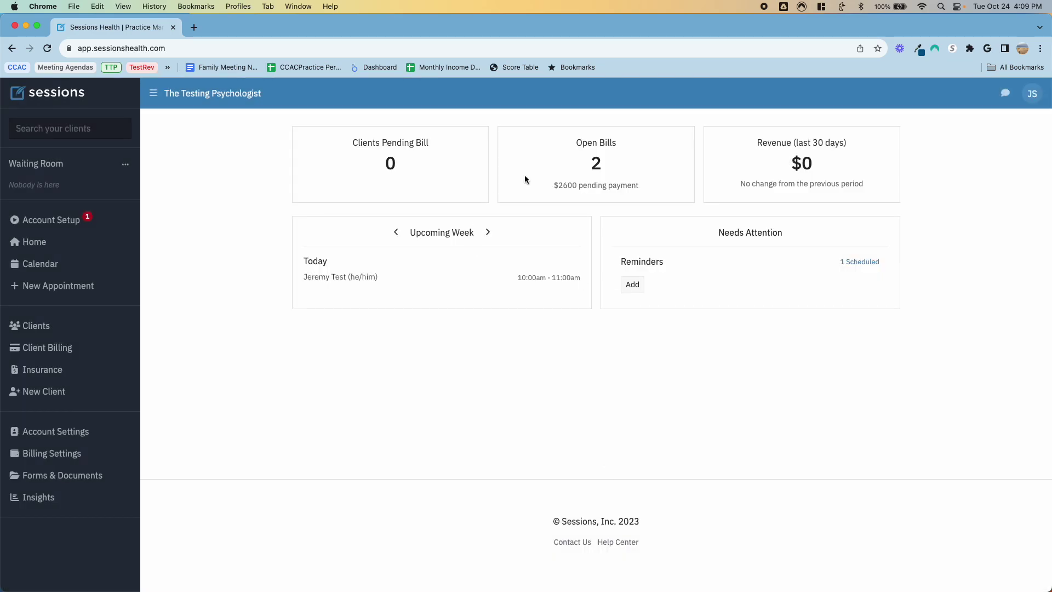
click(40, 264)
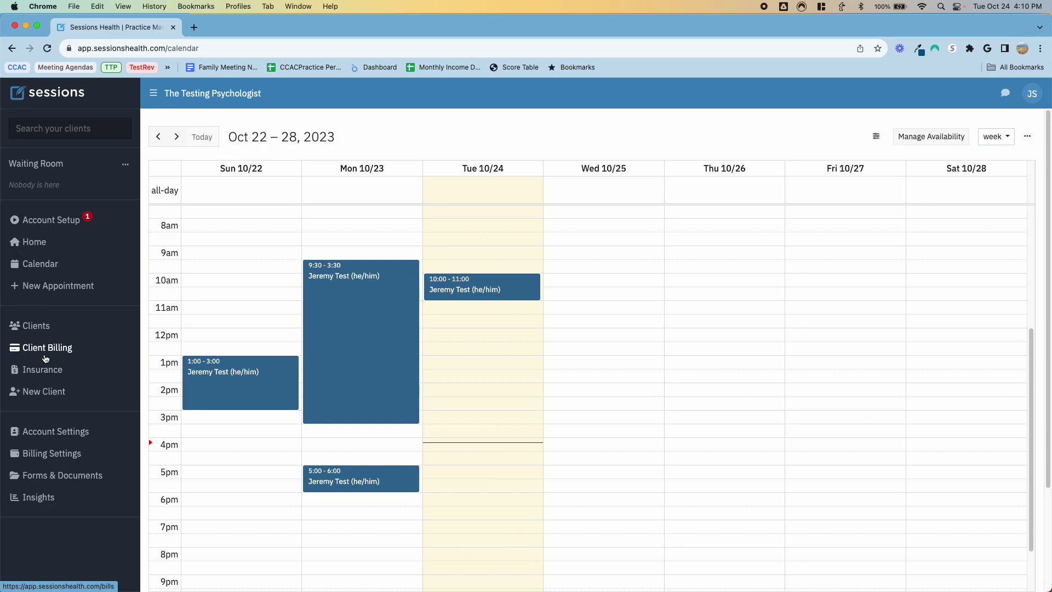
Step: Go from Billing Settings to Account Settings' Billing tab showing the trial notice and referral link
click(63, 456)
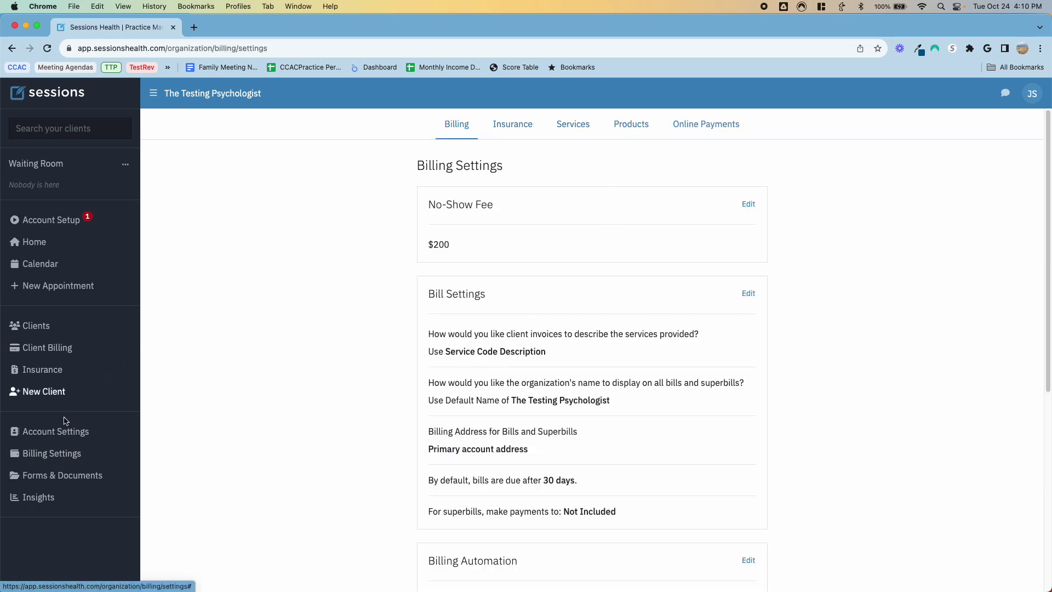
click(52, 431)
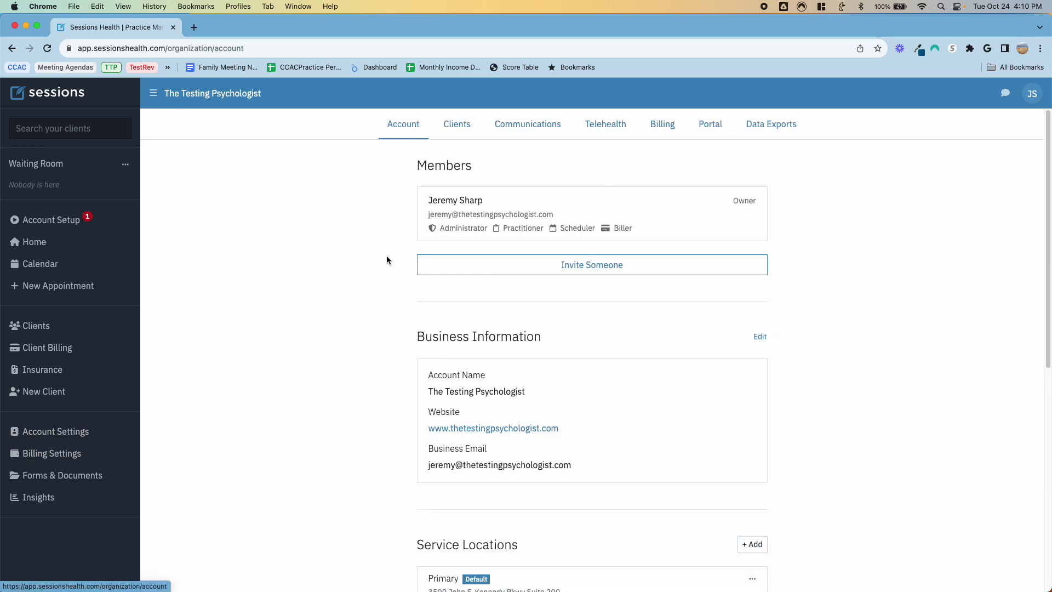
click(662, 125)
scroll(562, 301, down, 2)
scroll(561, 311, up, 2)
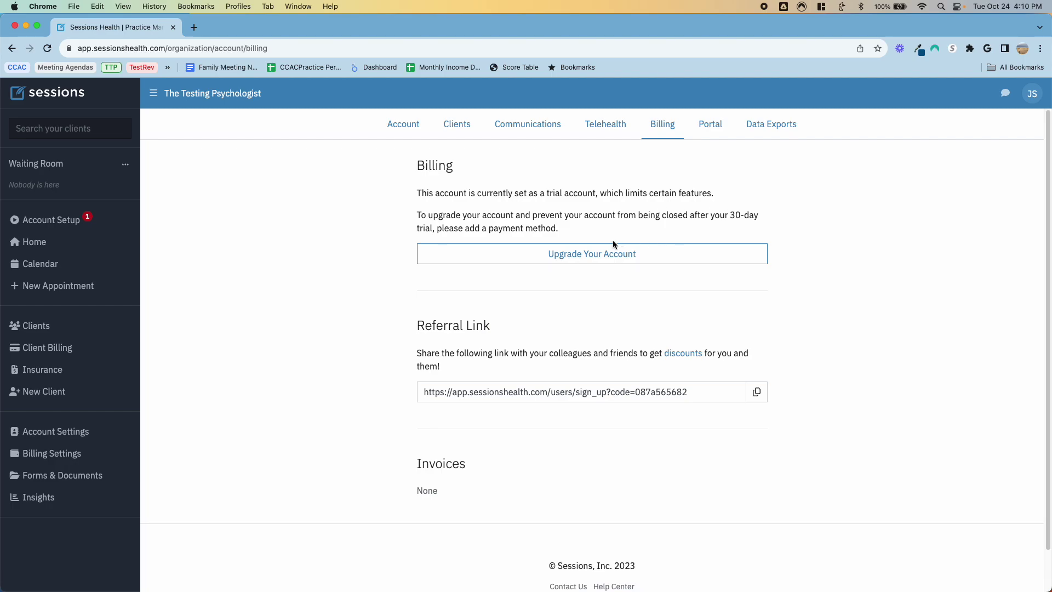
click(194, 27)
Step: Load sessionshealth.com in the new tab and open its Pricing page
text(sessionshealth.com)
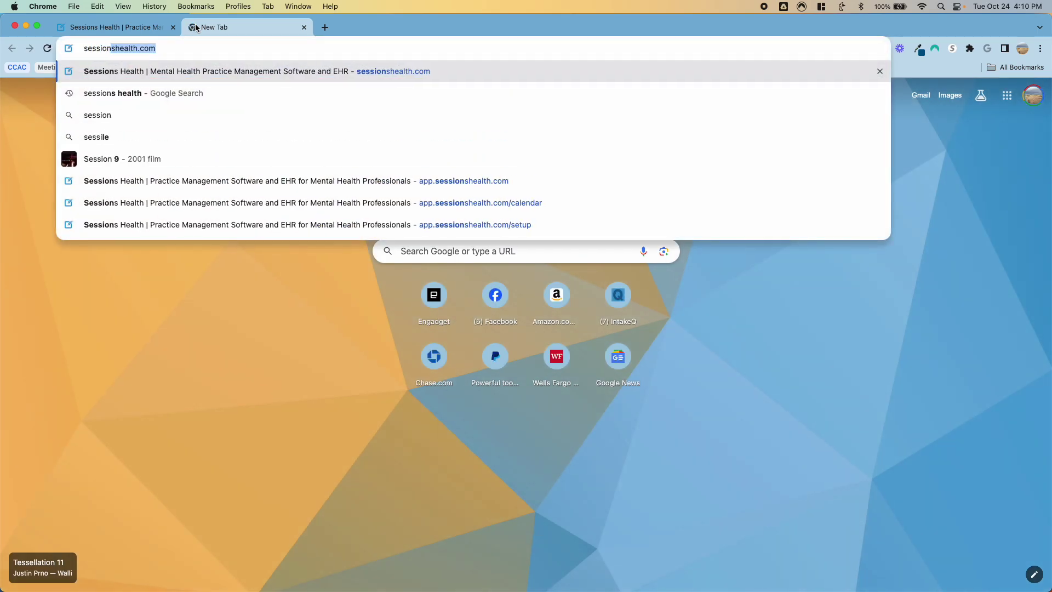
key(Return)
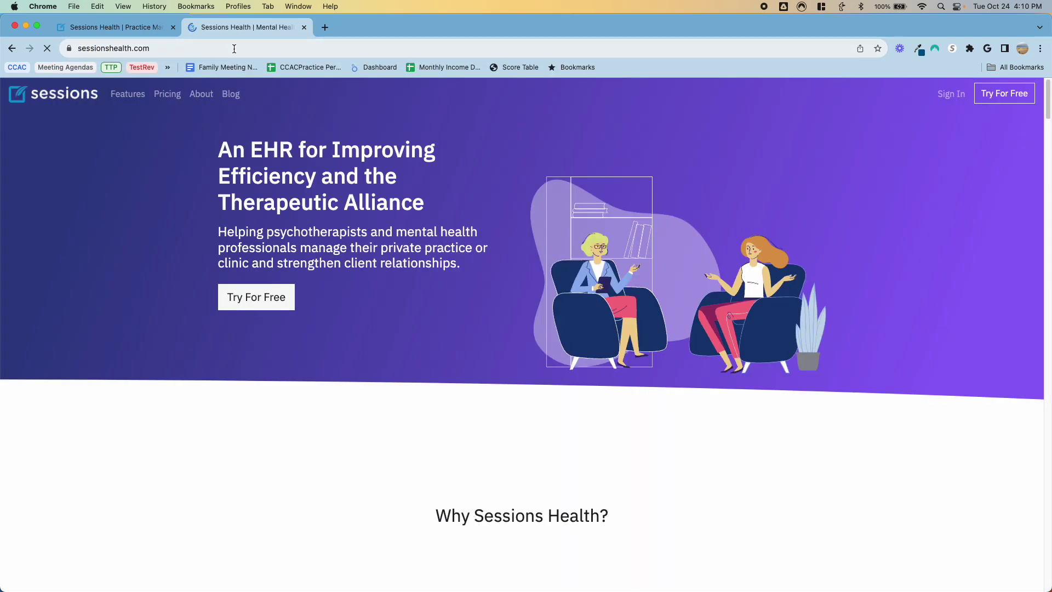
click(179, 98)
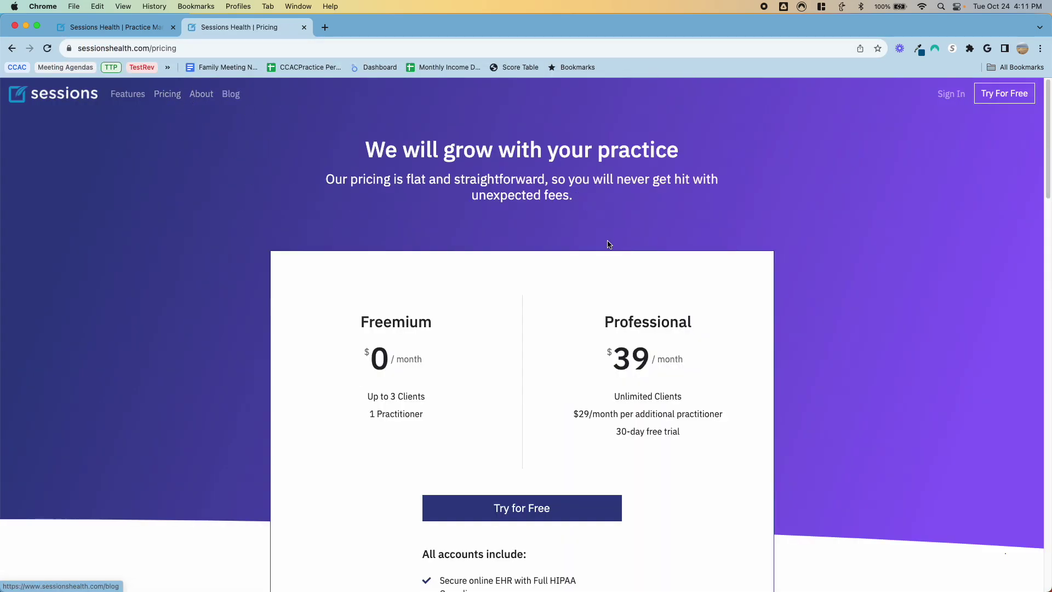
scroll(481, 289, down, 2)
scroll(479, 289, up, 2)
scroll(480, 289, down, 1)
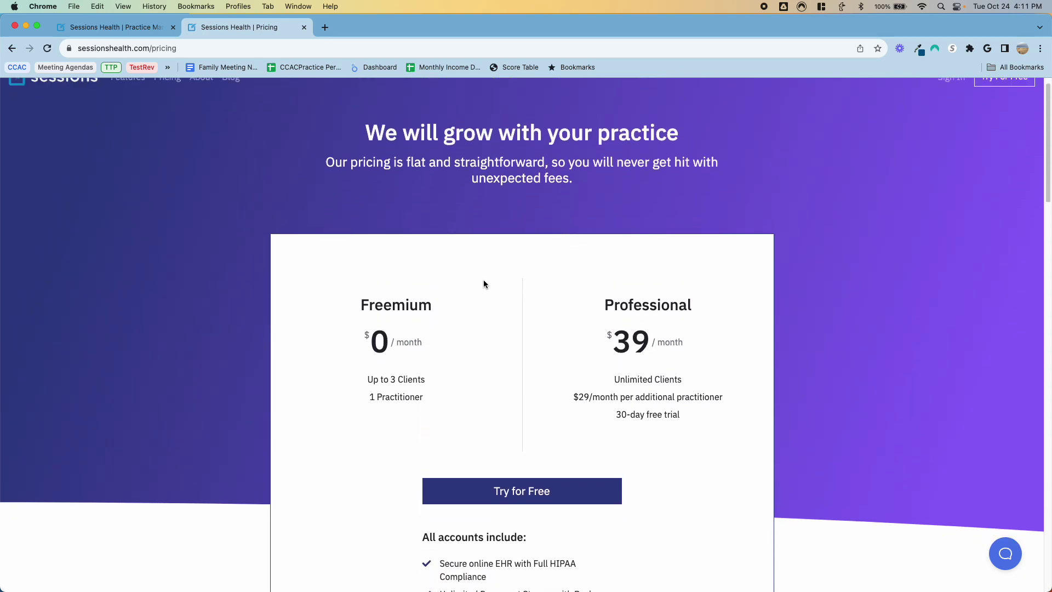
scroll(483, 280, down, 1)
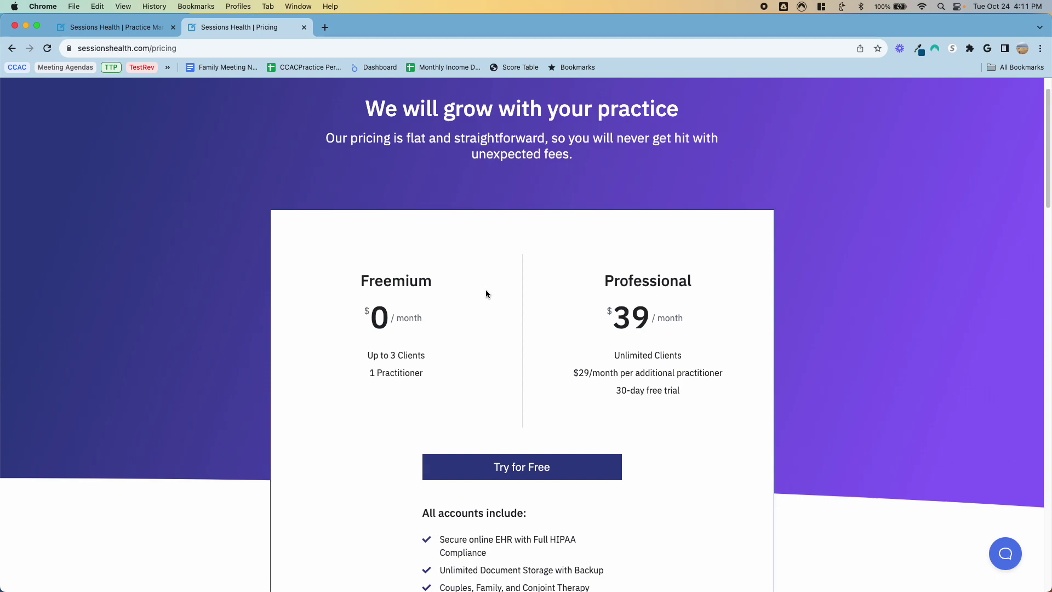
Step: Compare Freemium ($0/month, 3 clients) with Professional ($39/month, 30-day trial), then close the tab
scroll(485, 291, down, 2)
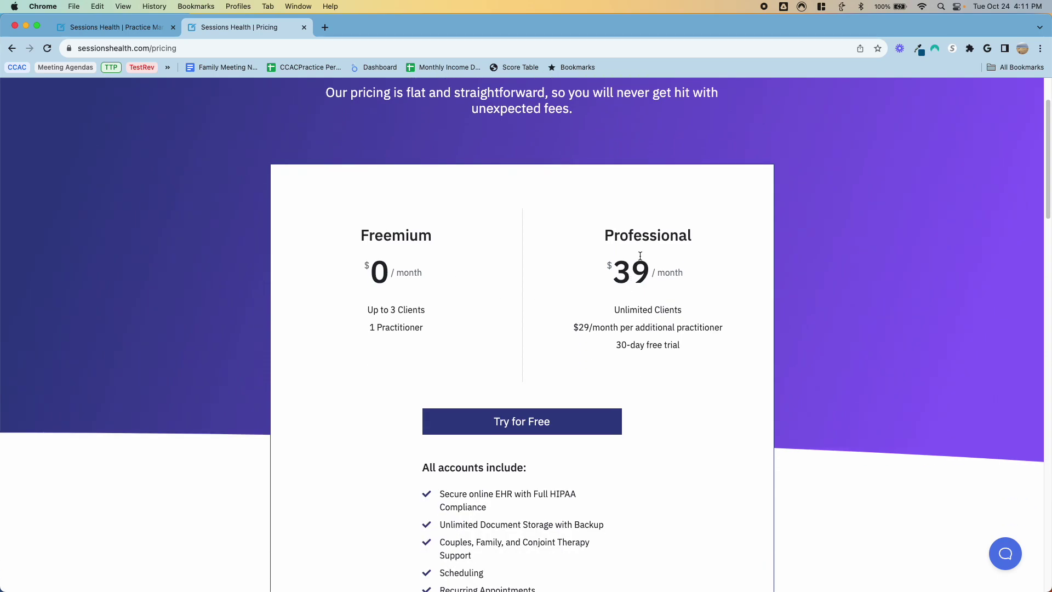
scroll(631, 256, down, 1)
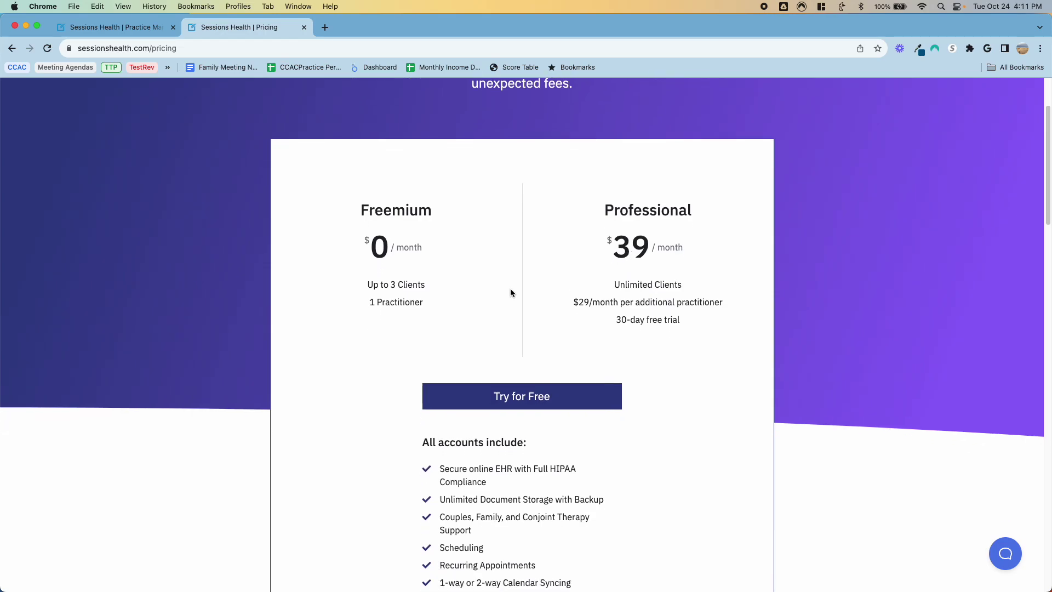
scroll(511, 293, down, 12)
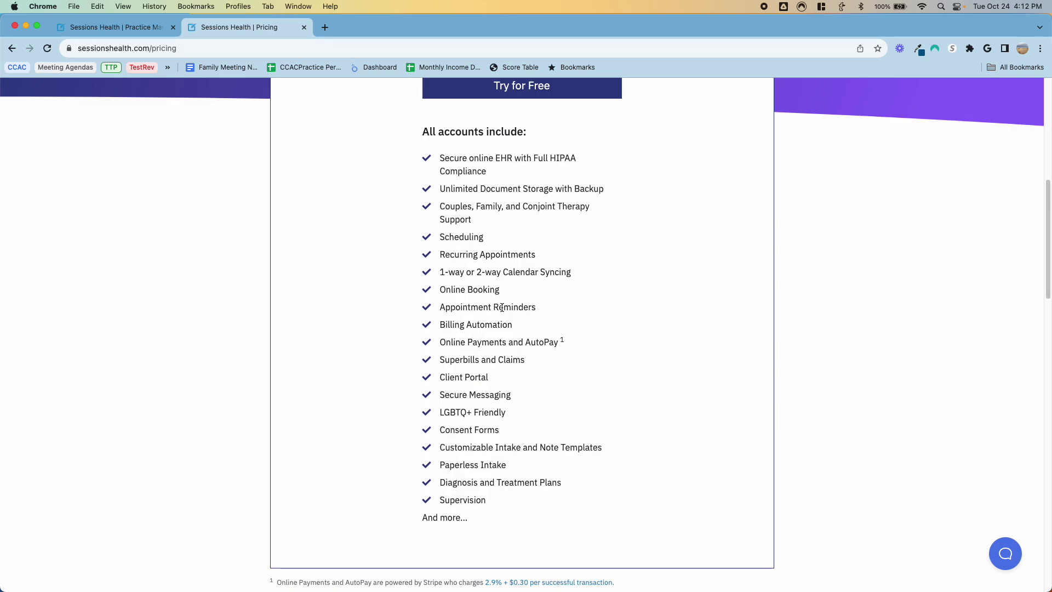
scroll(502, 307, up, 6)
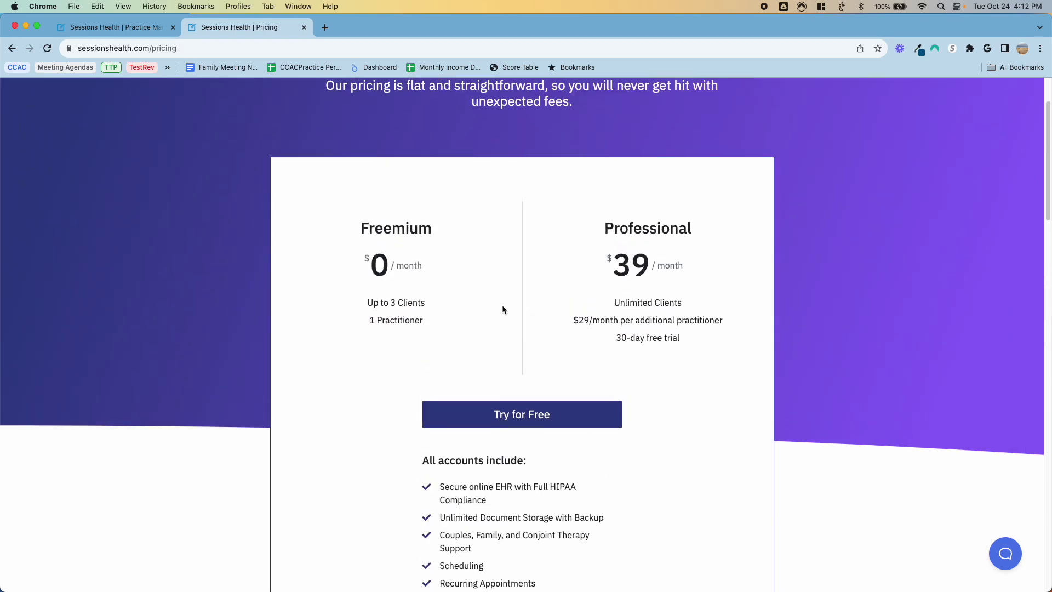
scroll(502, 309, up, 2)
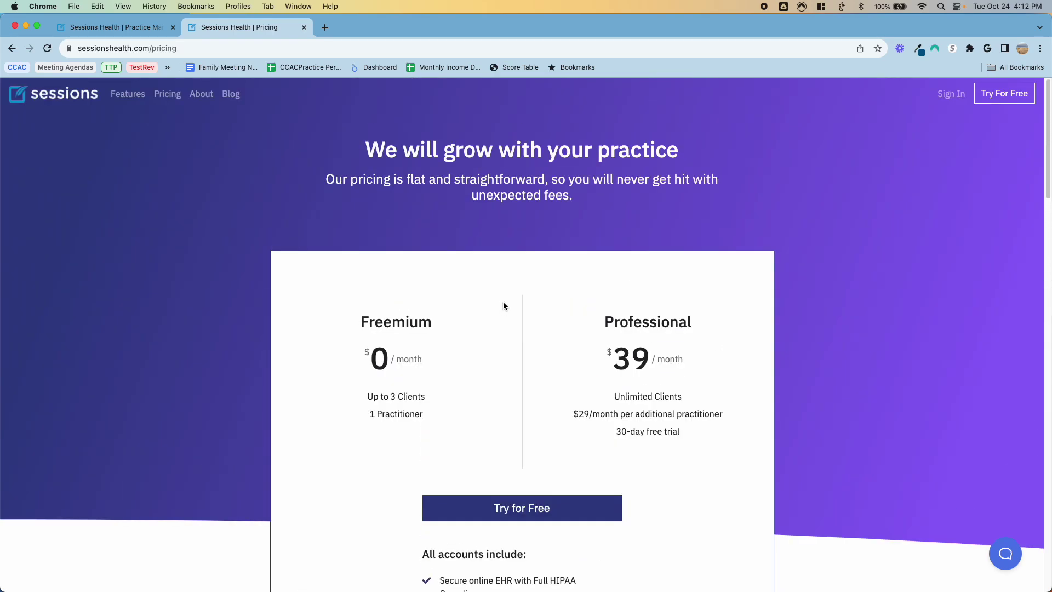
scroll(503, 305, down, 5)
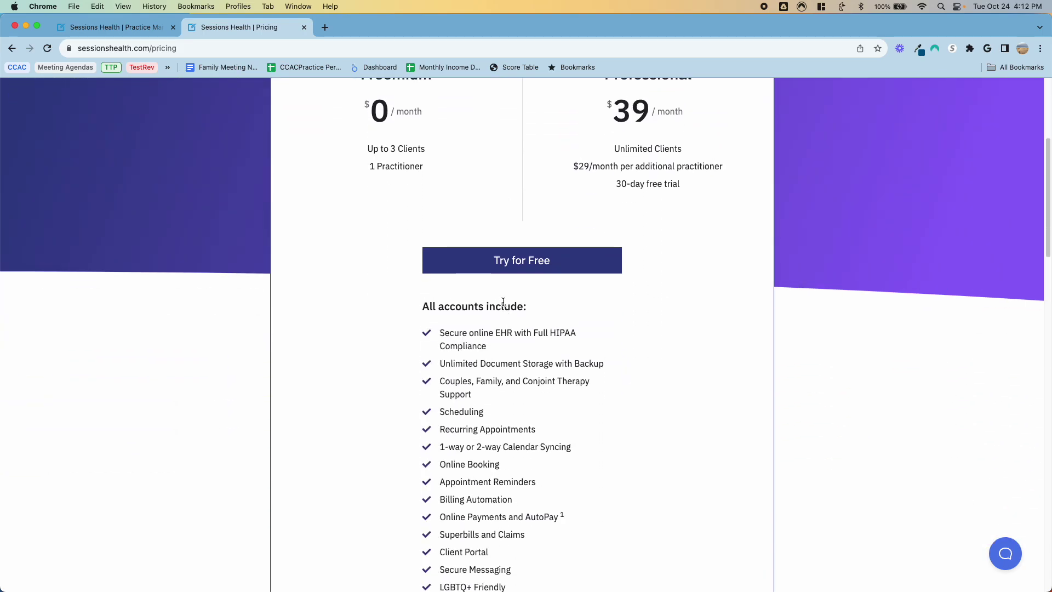
scroll(510, 418, down, 5)
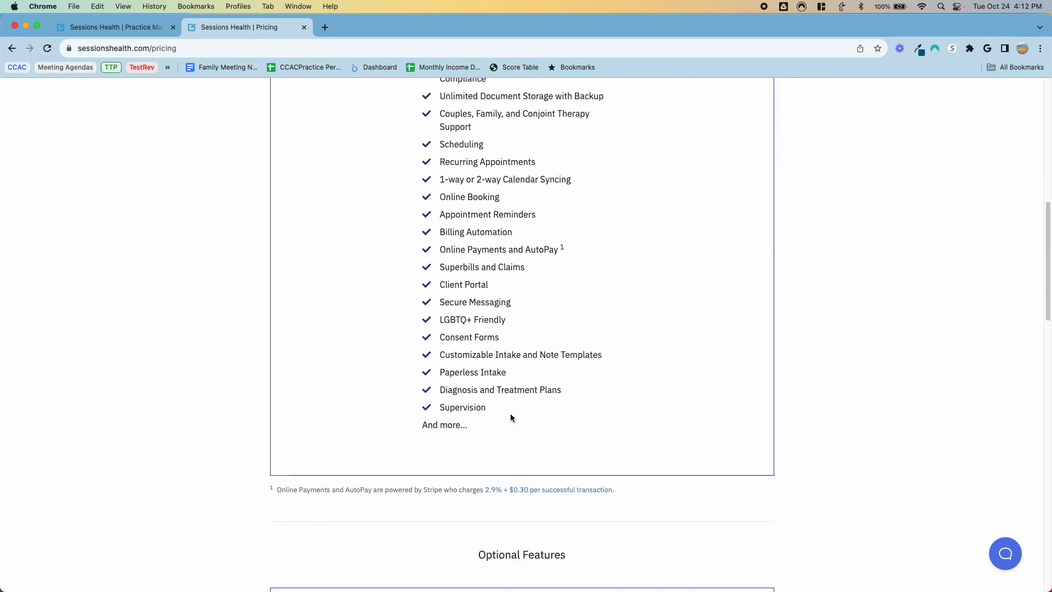
scroll(414, 251, up, 4)
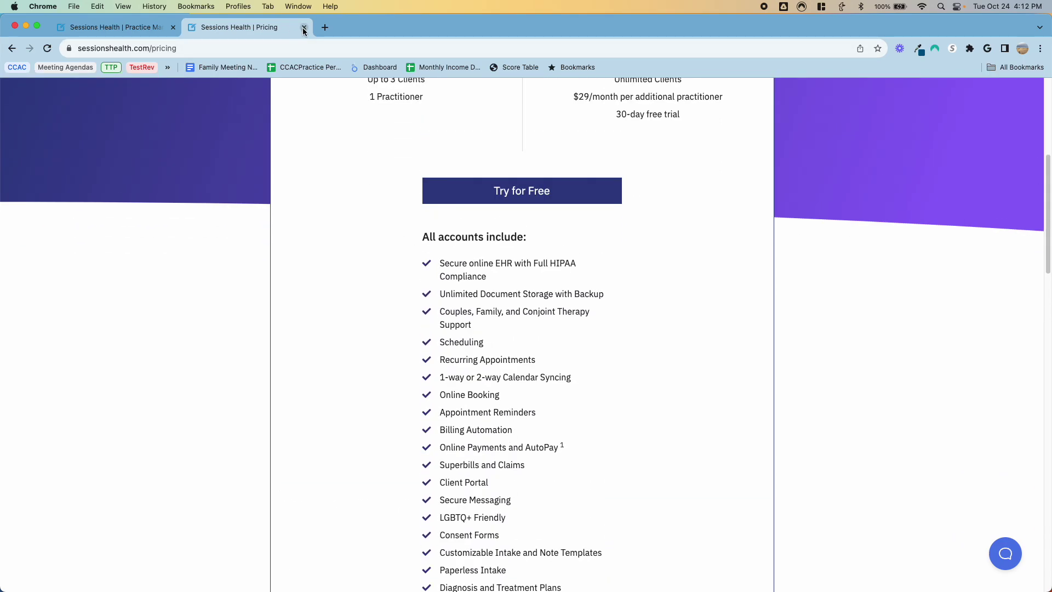
click(303, 27)
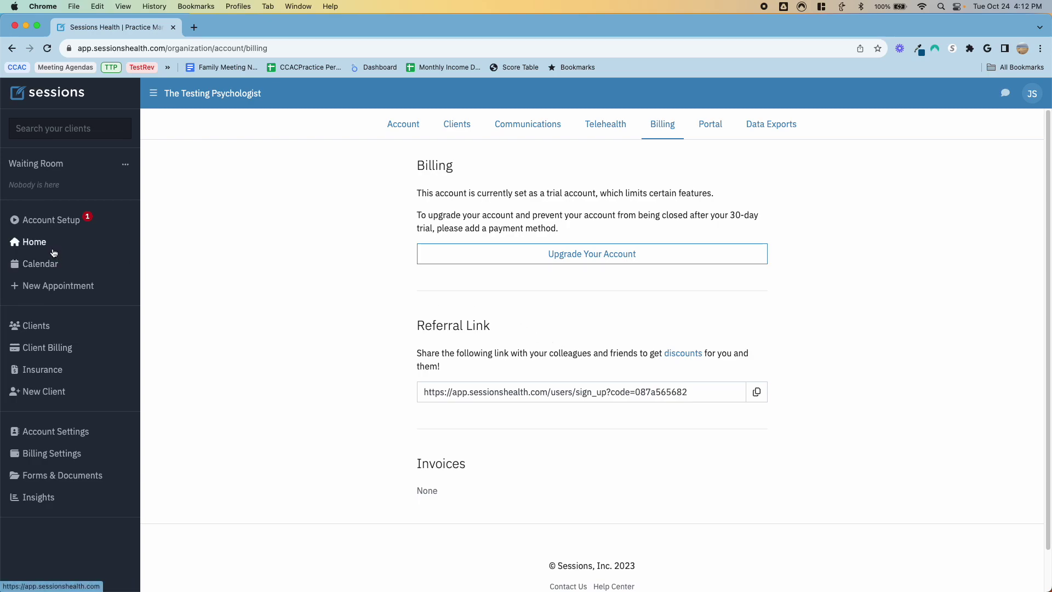
Step: Go back to the home dashboard from the account Billing page
click(34, 242)
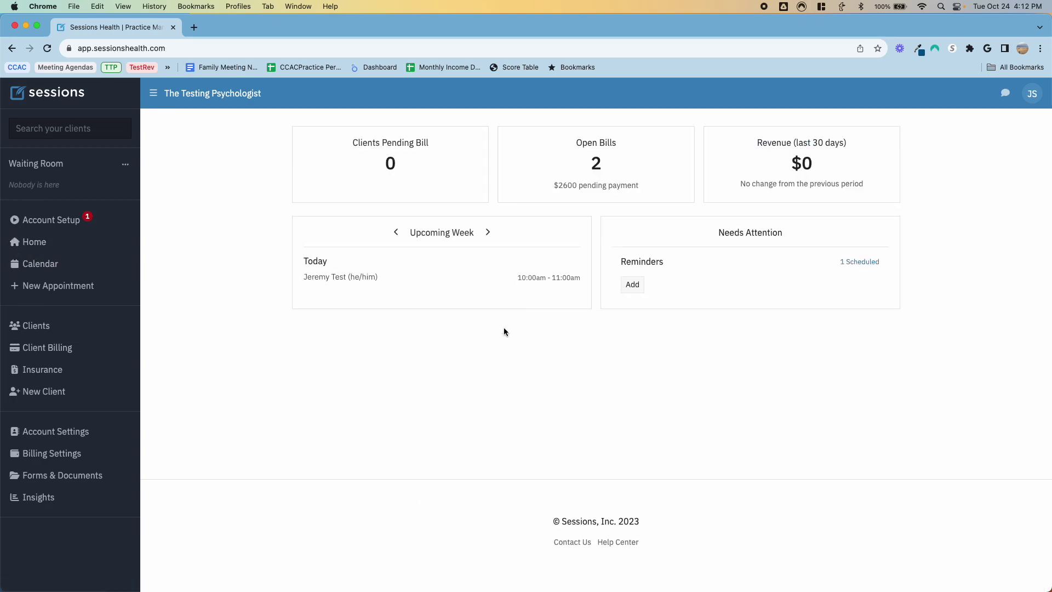